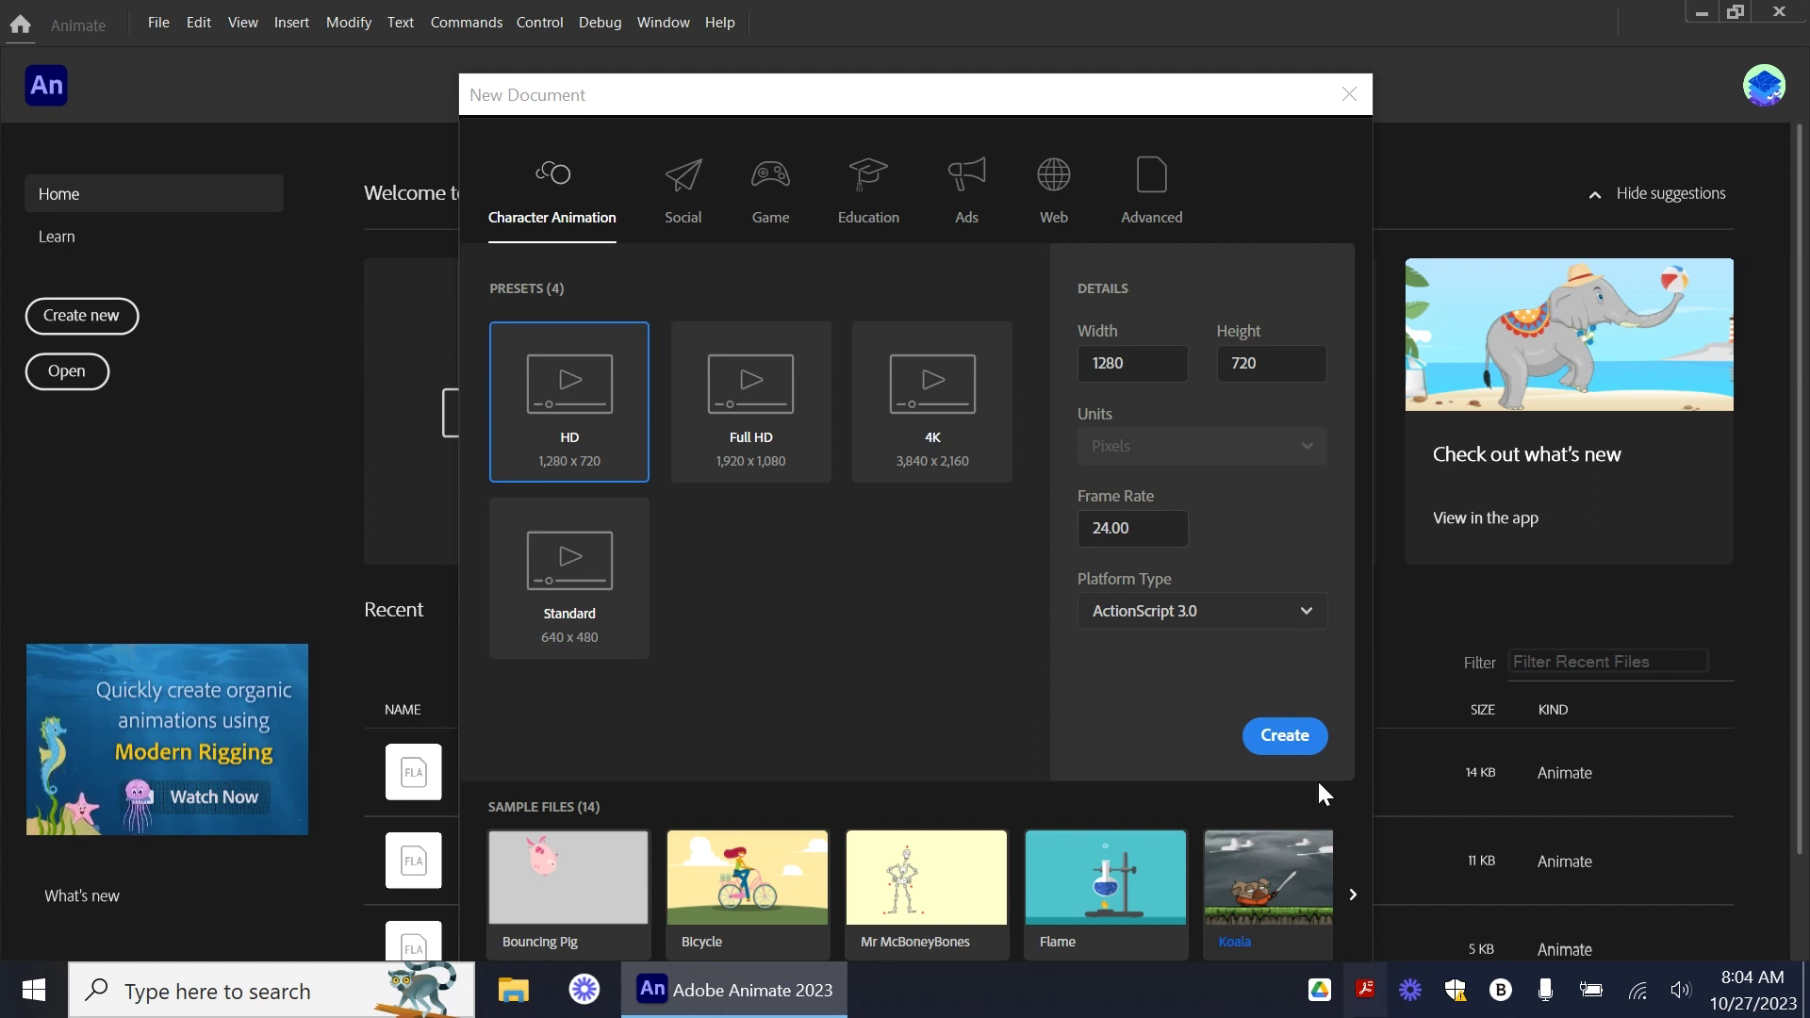
# - Create an HD 1280 x 720 ActionScript 3.0 document and set its stage colour to blue #0099CC
pyautogui.click(1283, 735)
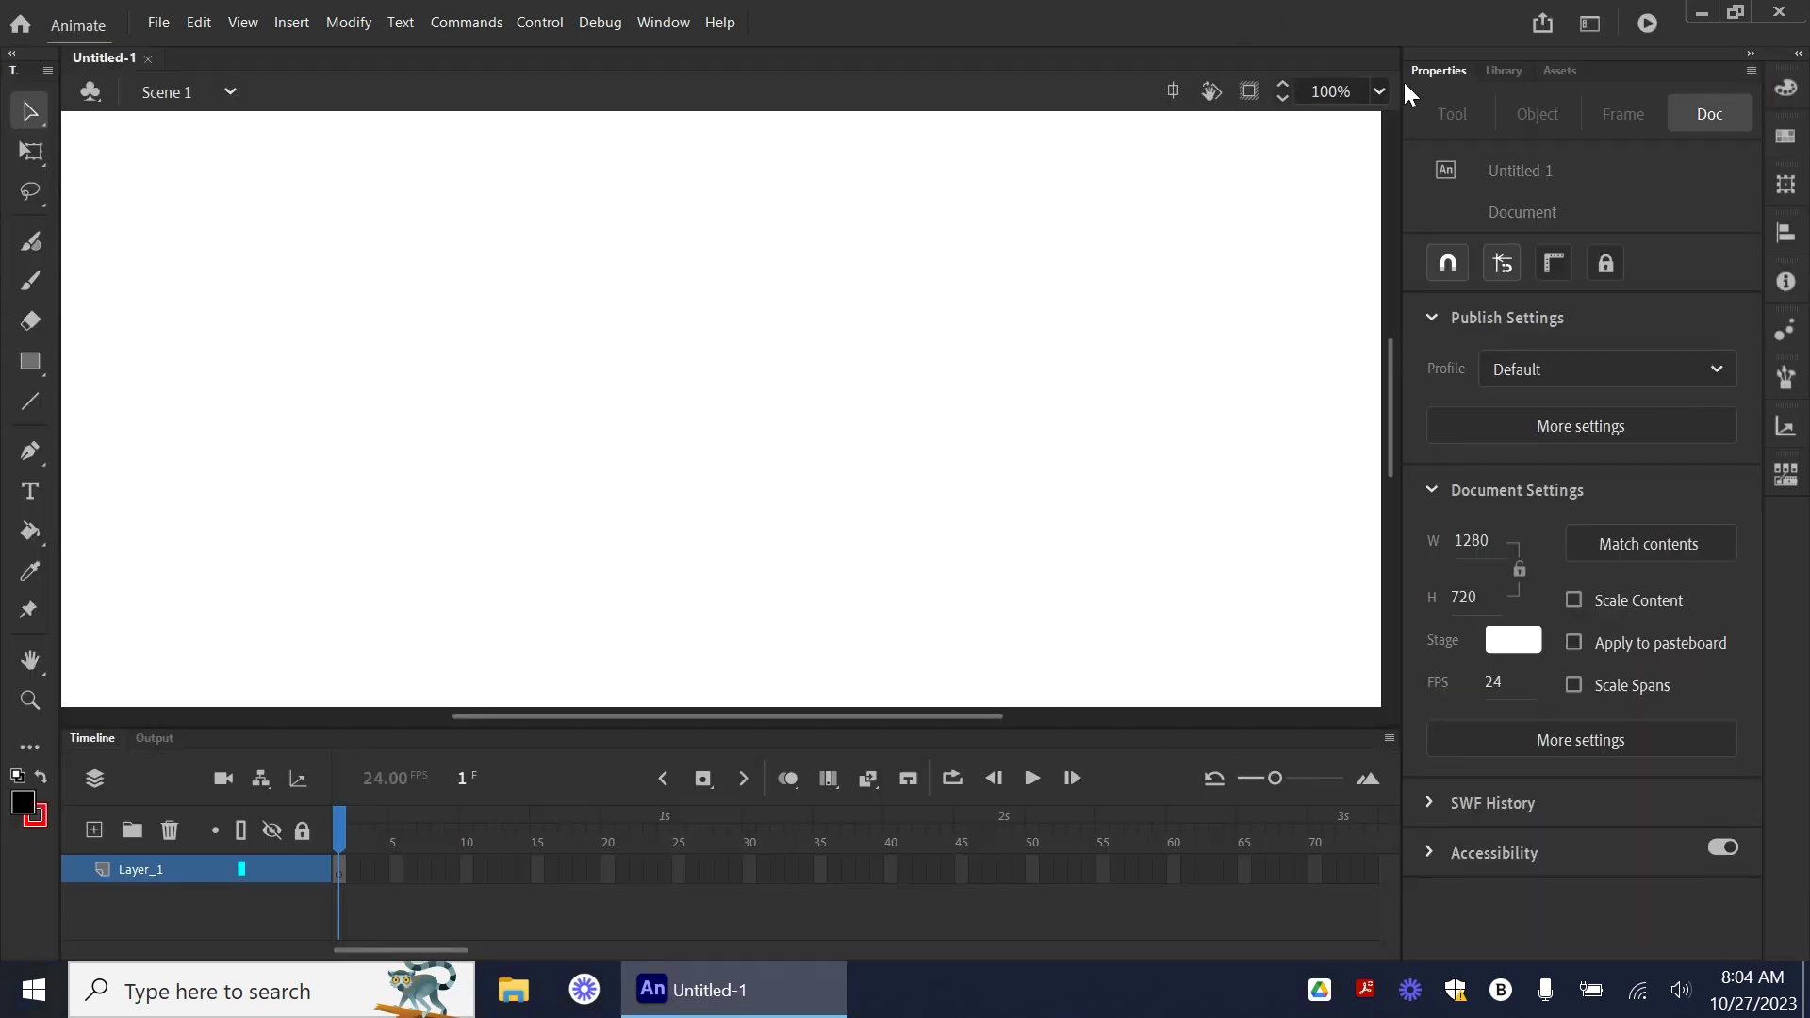
pyautogui.click(1376, 88)
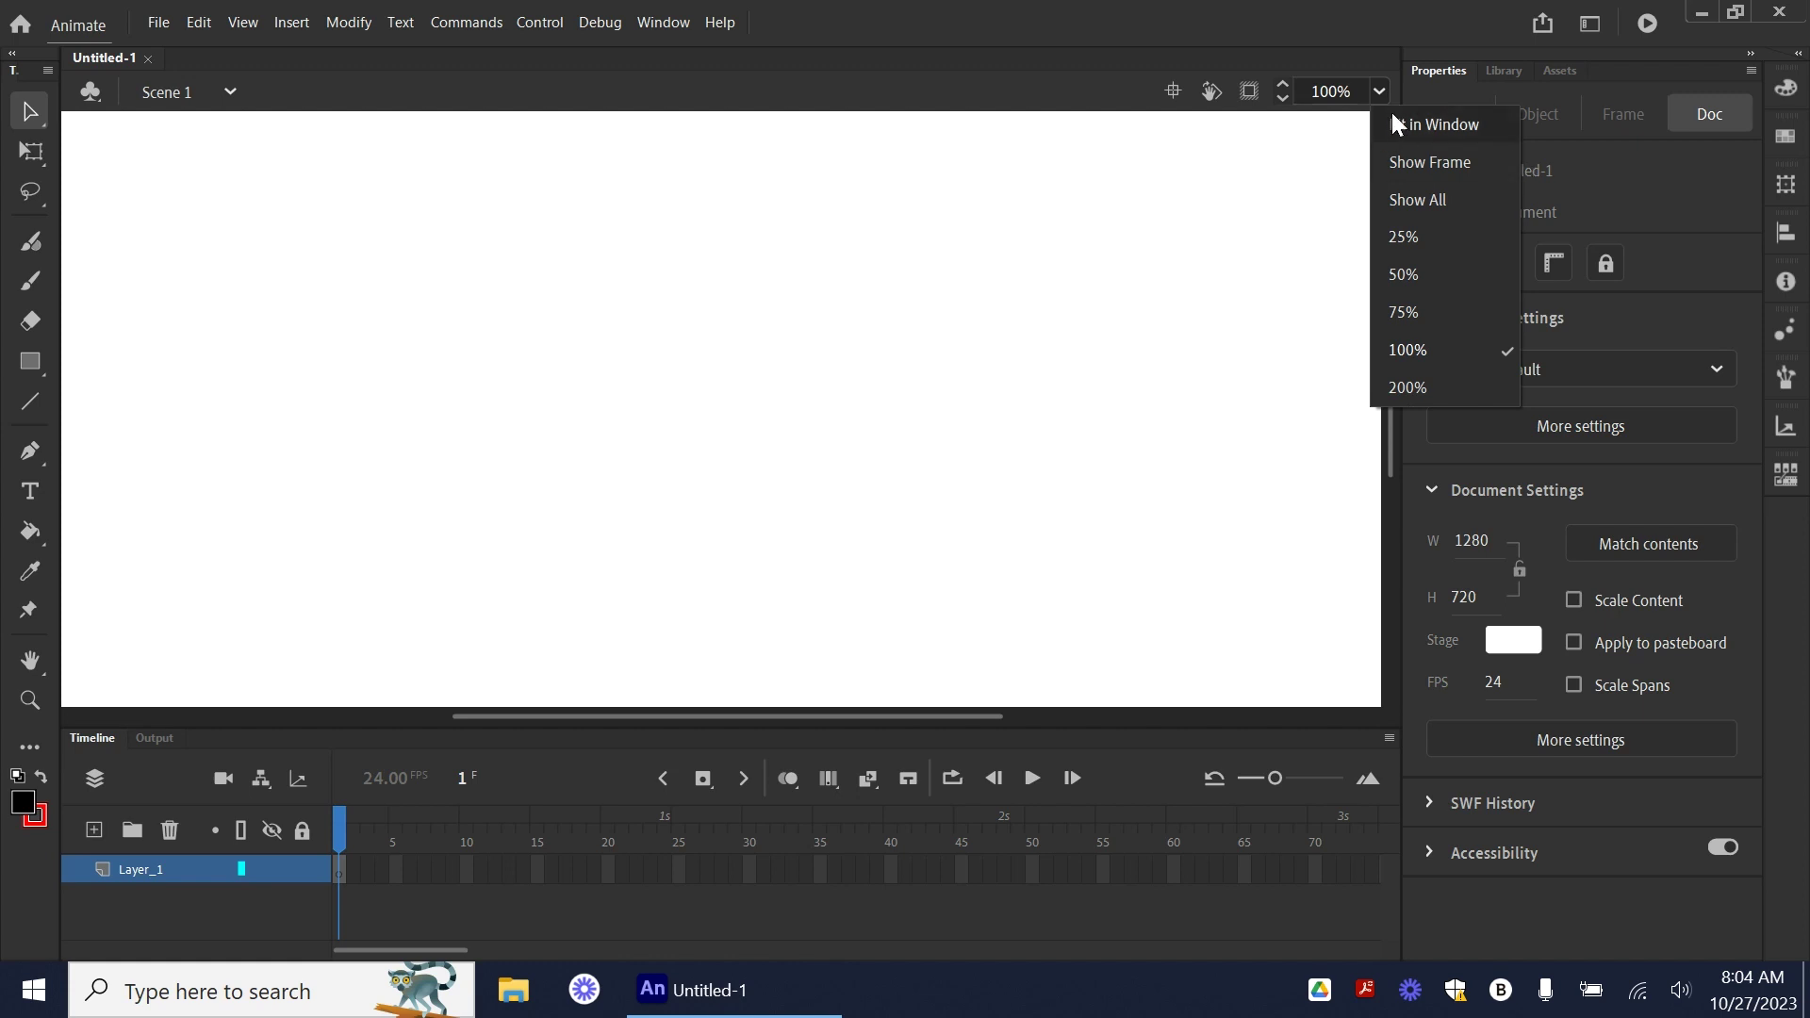
pyautogui.click(1384, 123)
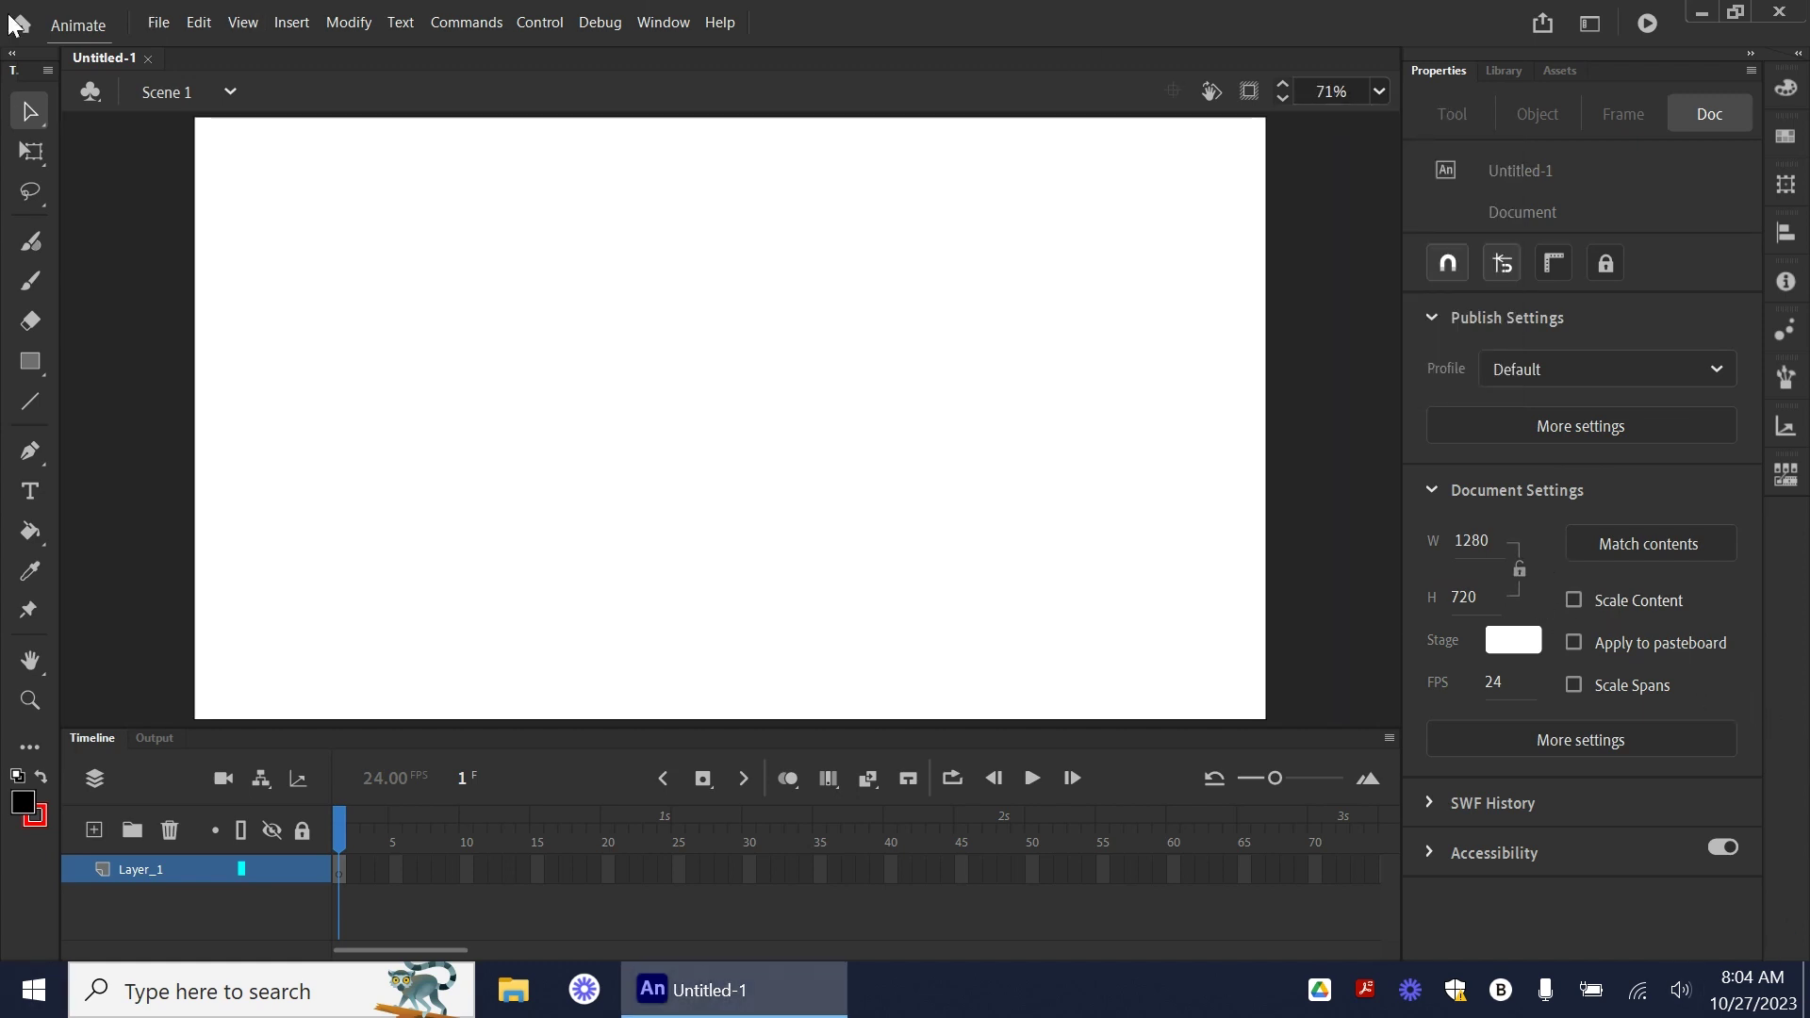
pyautogui.click(1508, 641)
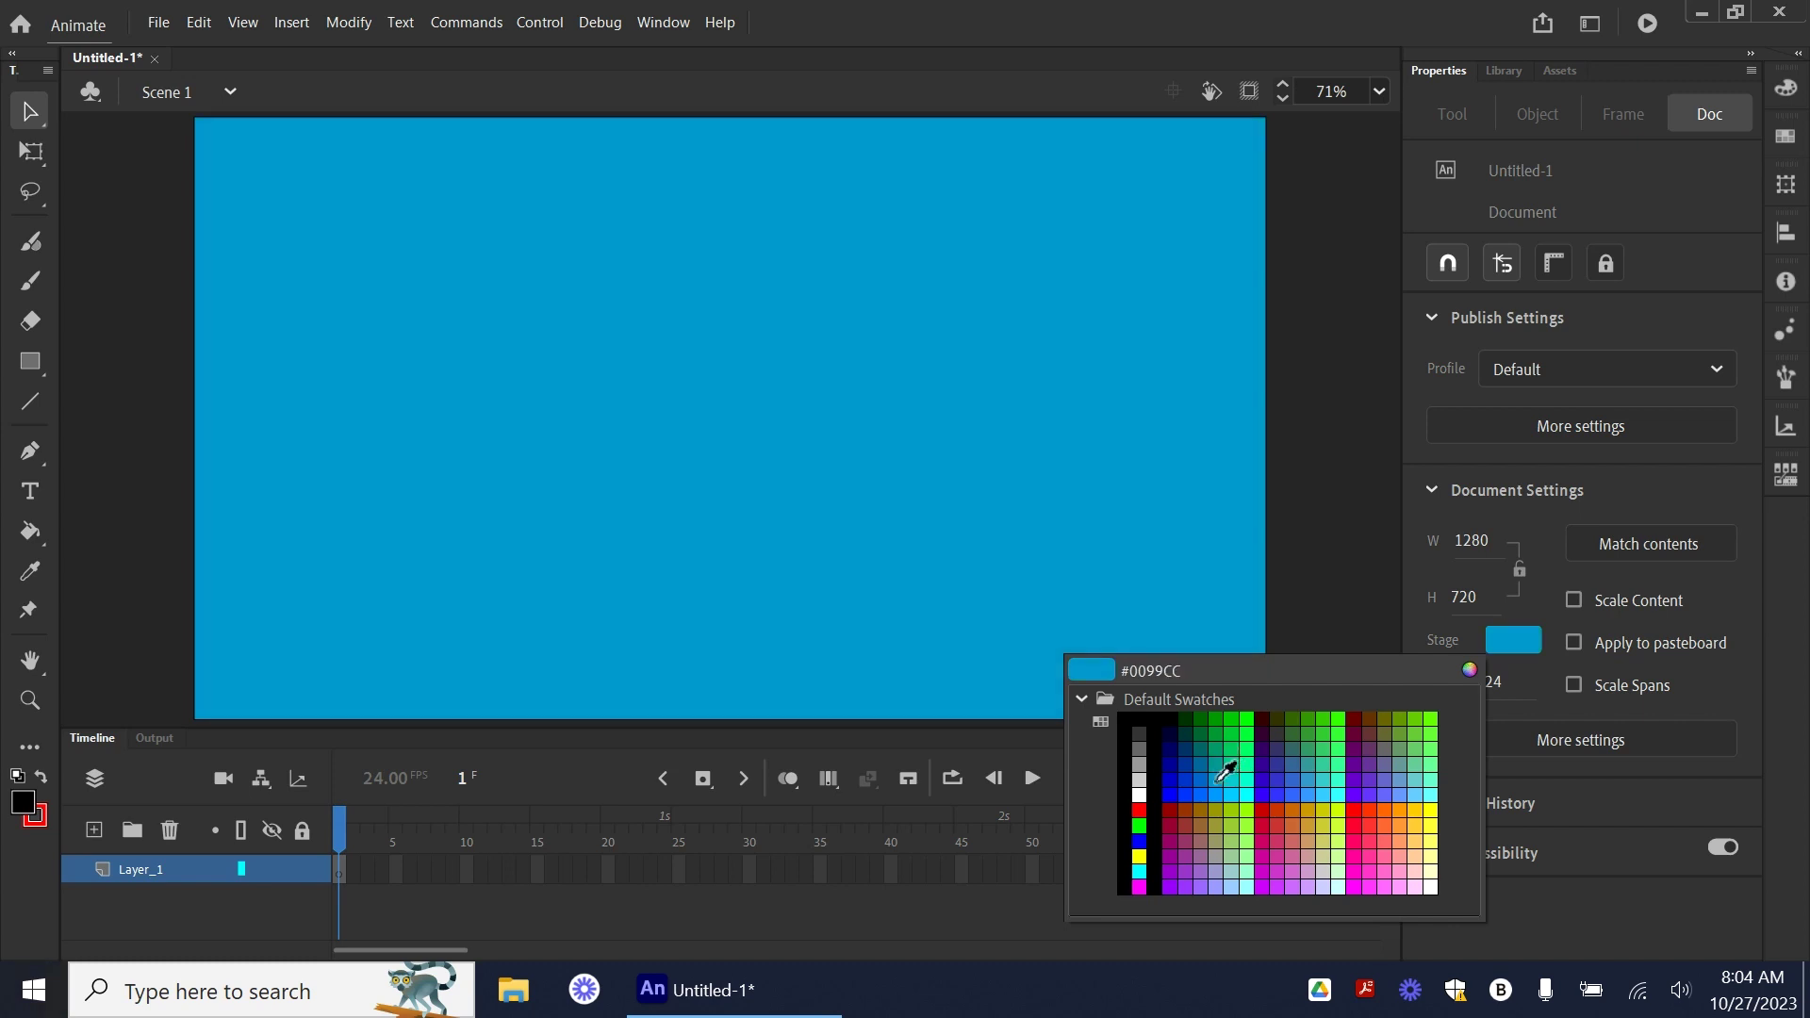
pyautogui.click(1230, 764)
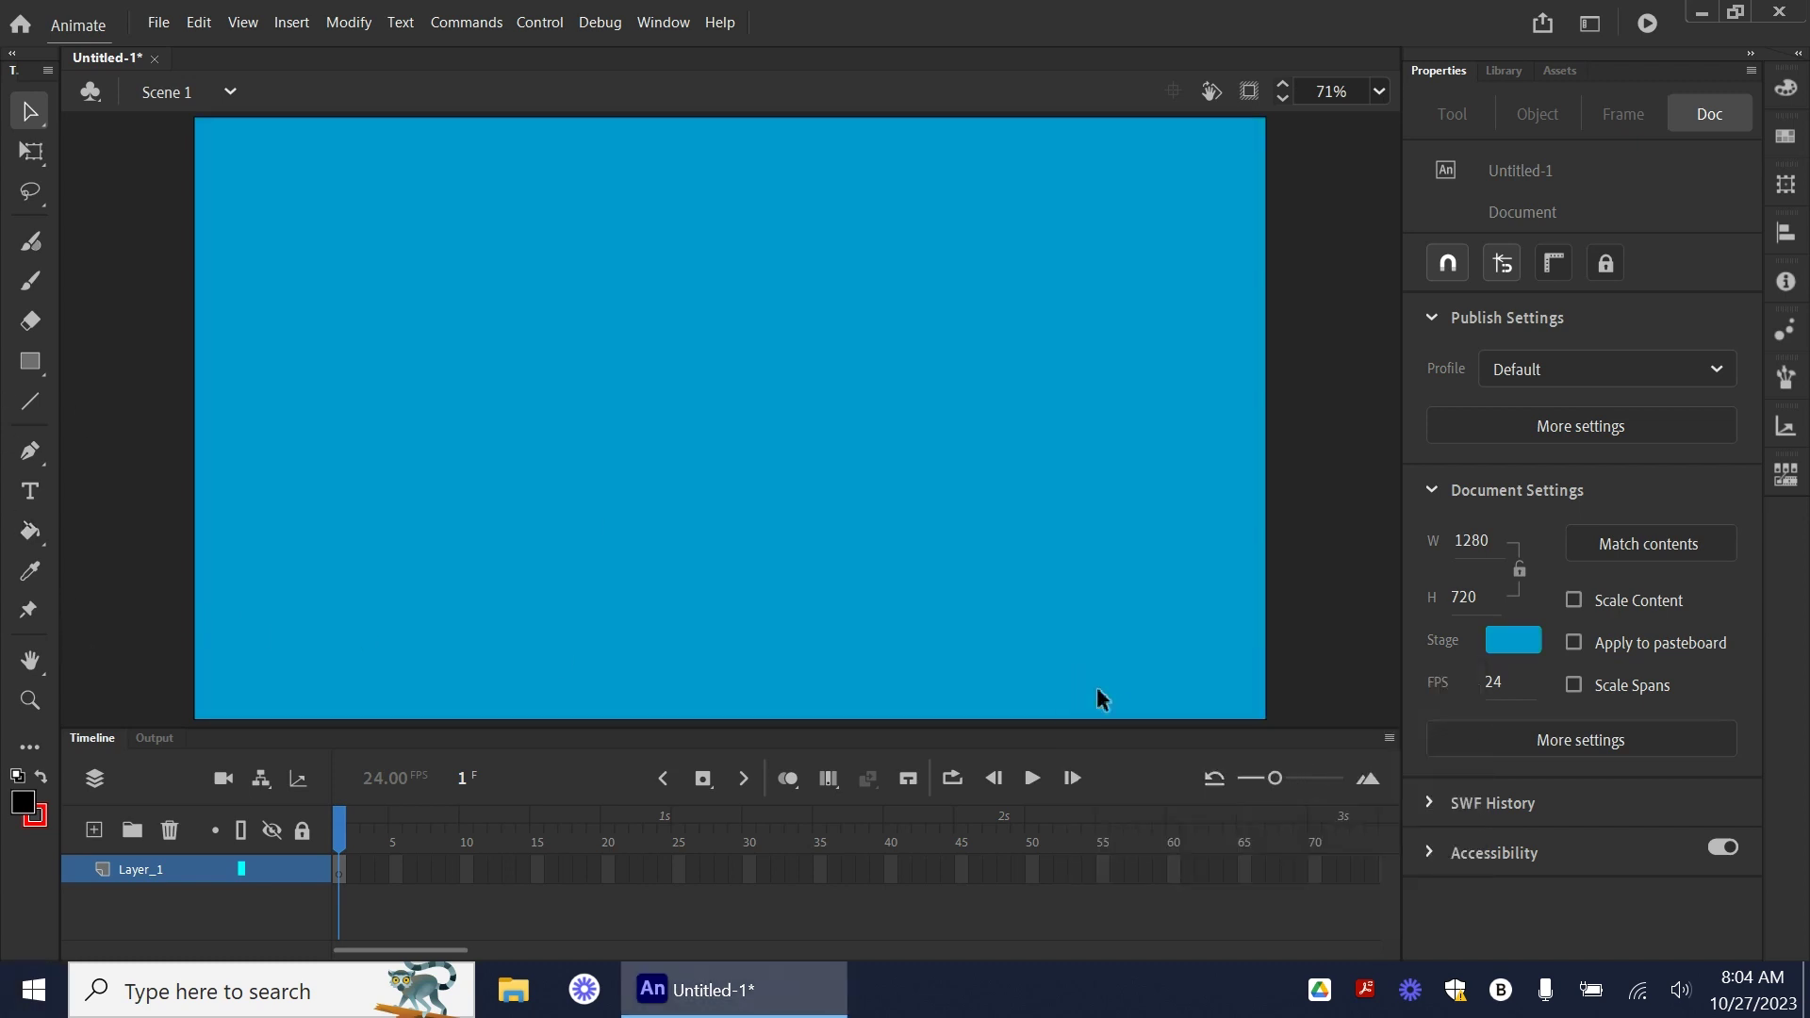
# - Draw a green #00CC66 rectangle about 156 px high across the full width of the stage's lower edge
pyautogui.click(37, 366)
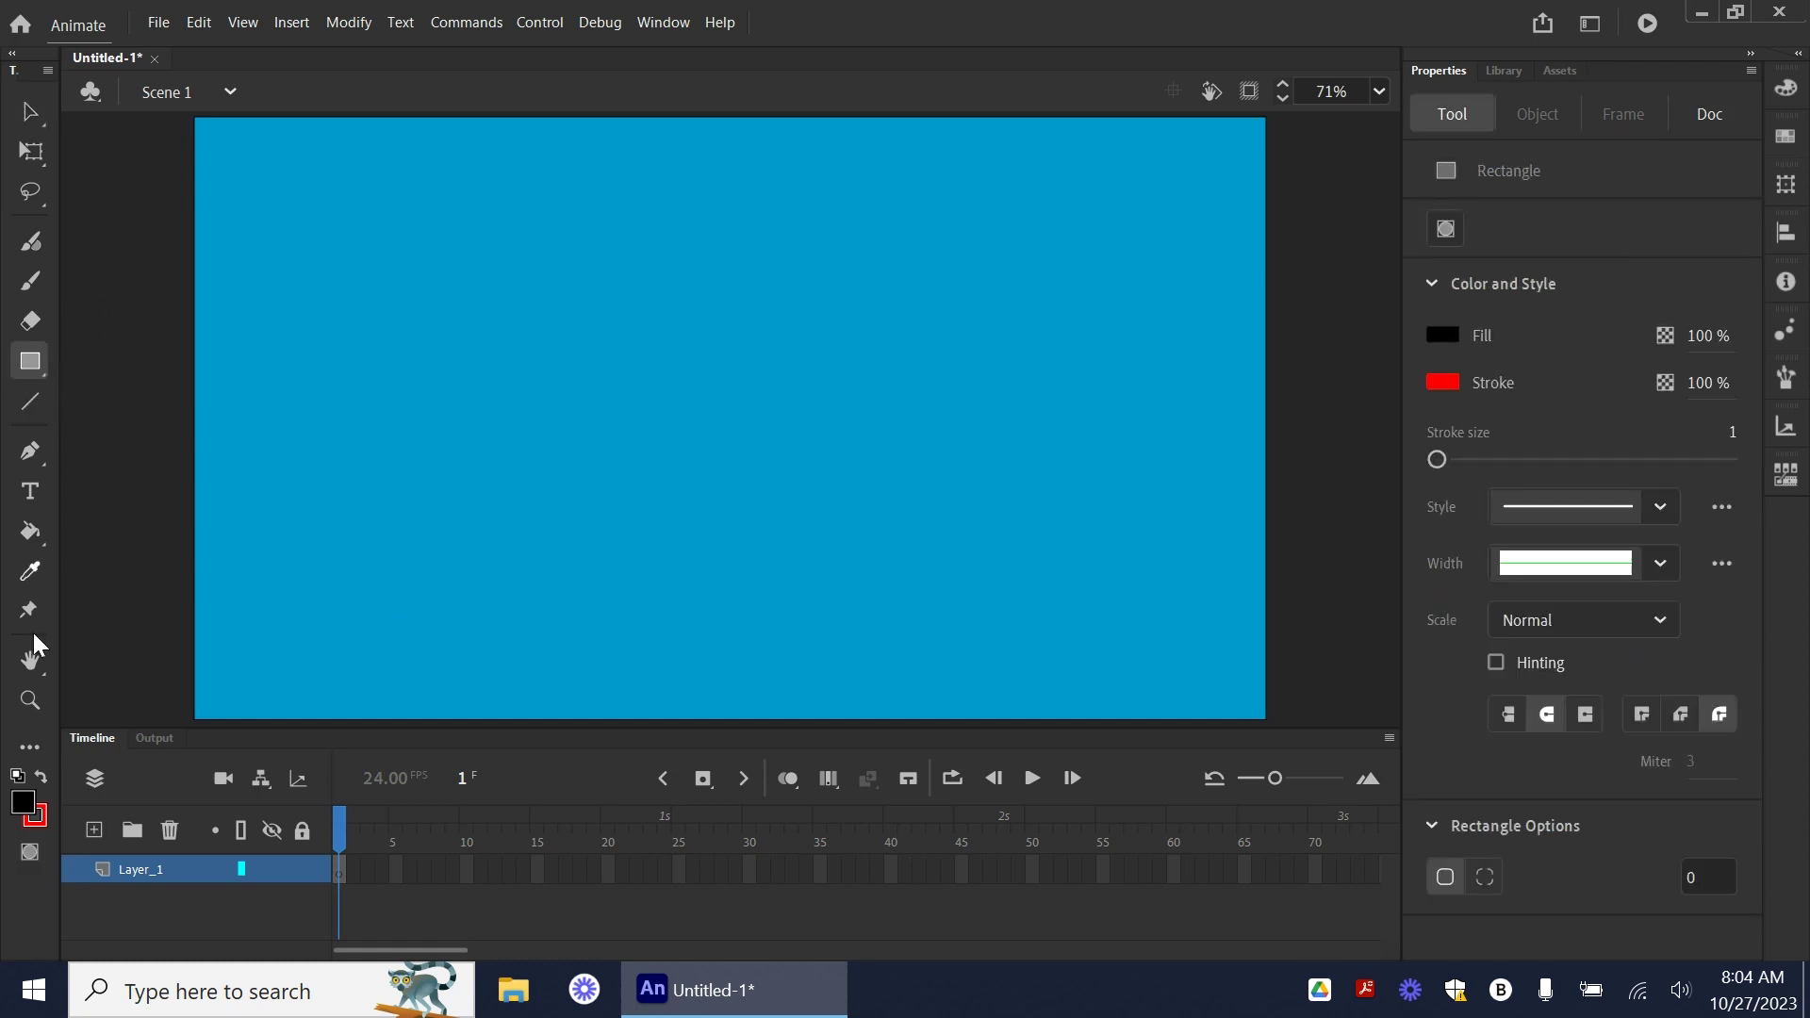
pyautogui.click(1440, 336)
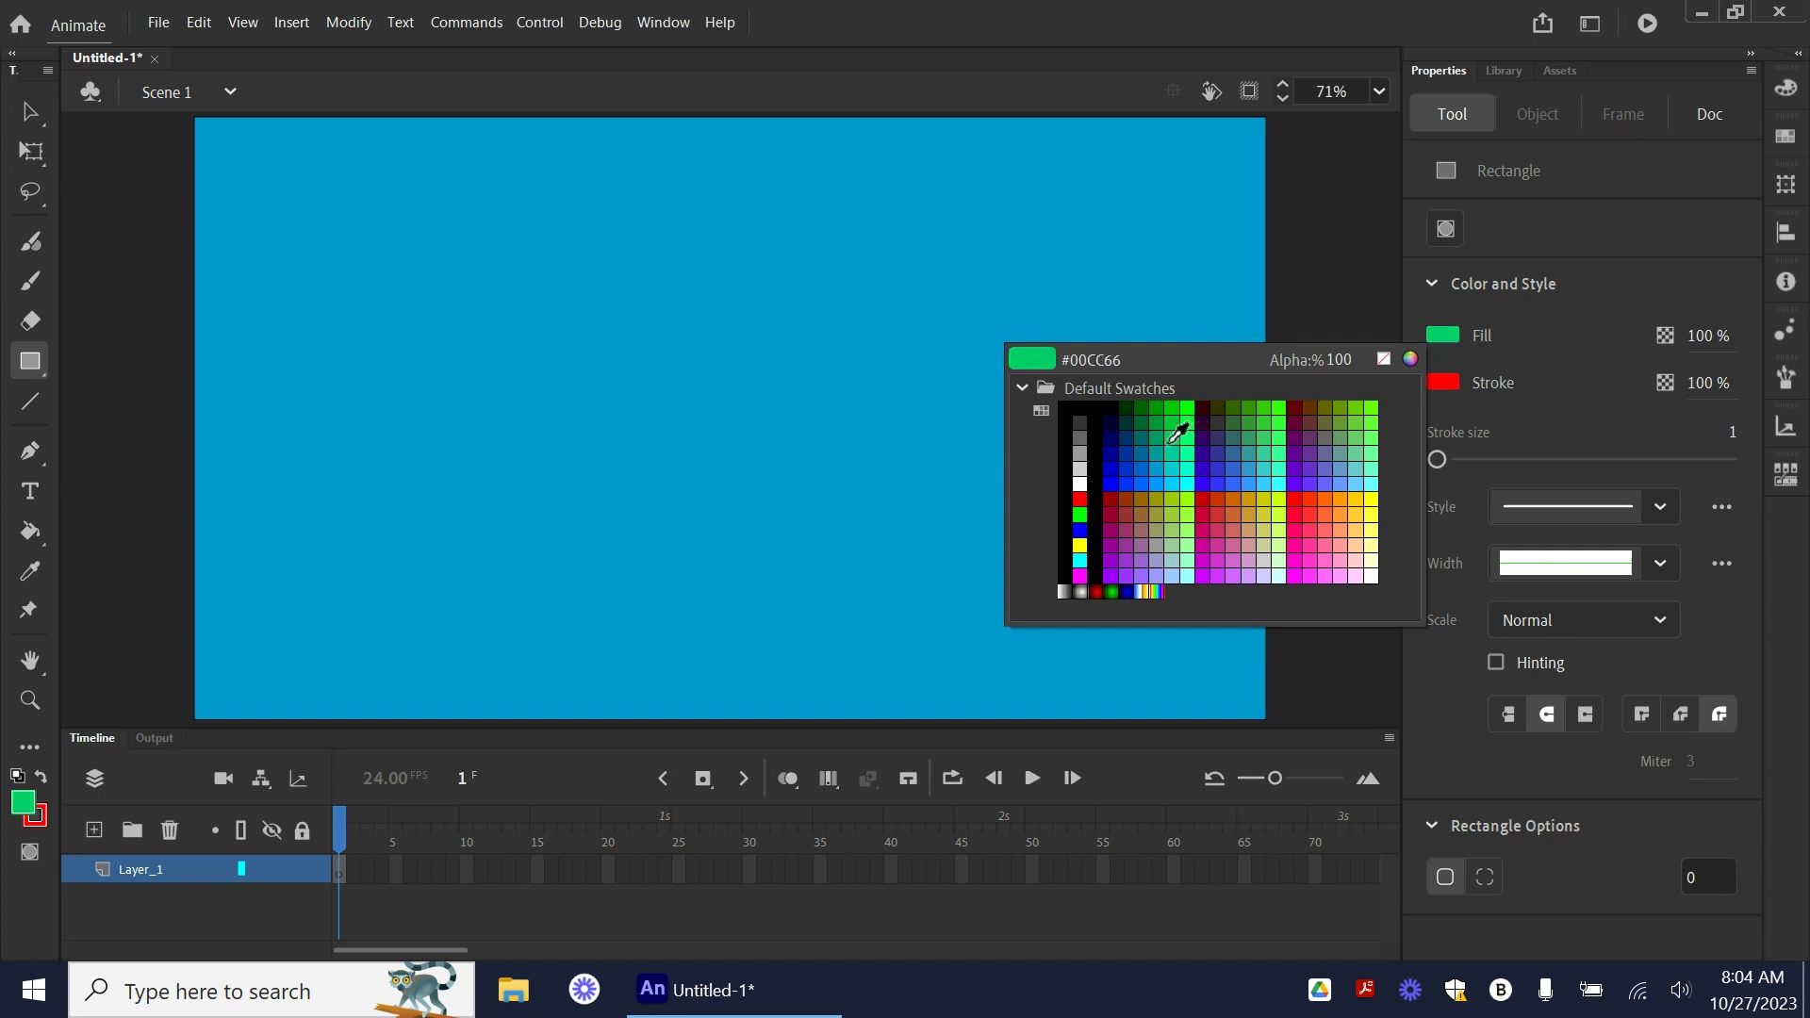
pyautogui.click(1172, 435)
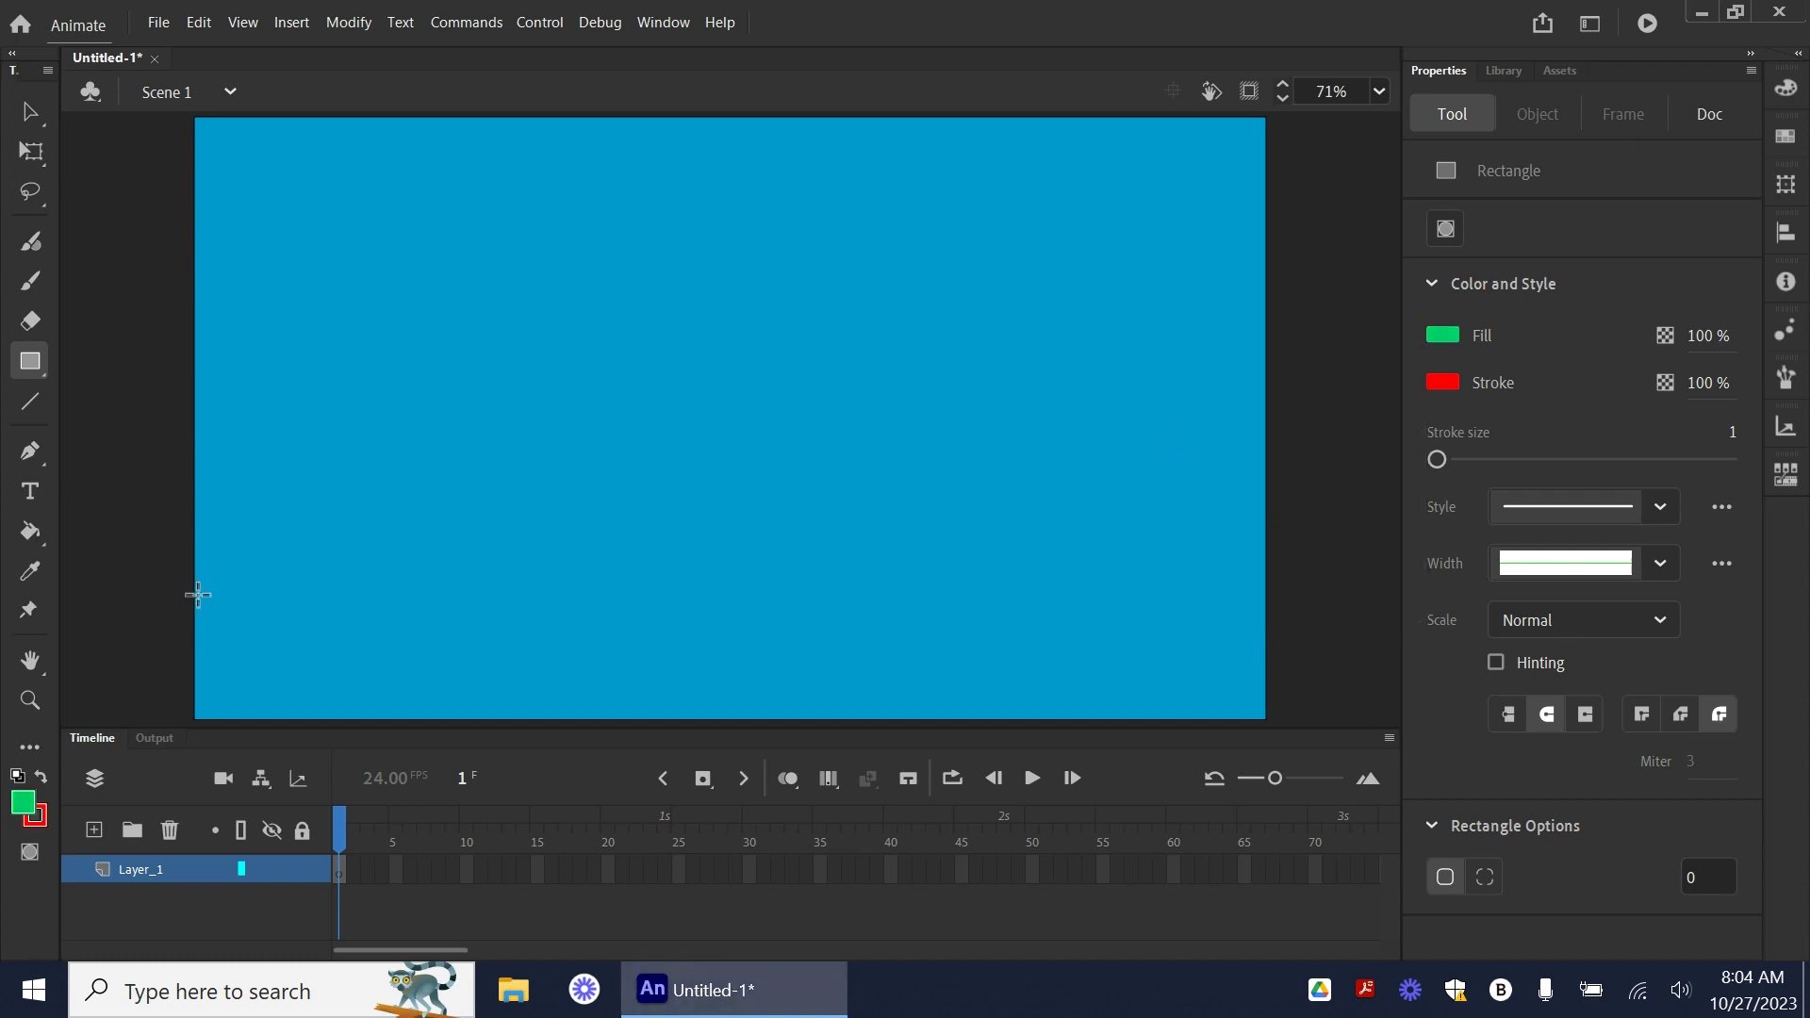
pyautogui.moveTo(199, 591)
pyautogui.mouseDown()
pyautogui.moveTo(990, 751)
pyautogui.moveTo(1252, 761)
pyautogui.moveTo(1264, 716)
pyautogui.mouseUp()
# - Widen the green rectangle with Free Transform to about 1308 px so it overhangs both sides of the stage
pyautogui.click(33, 113)
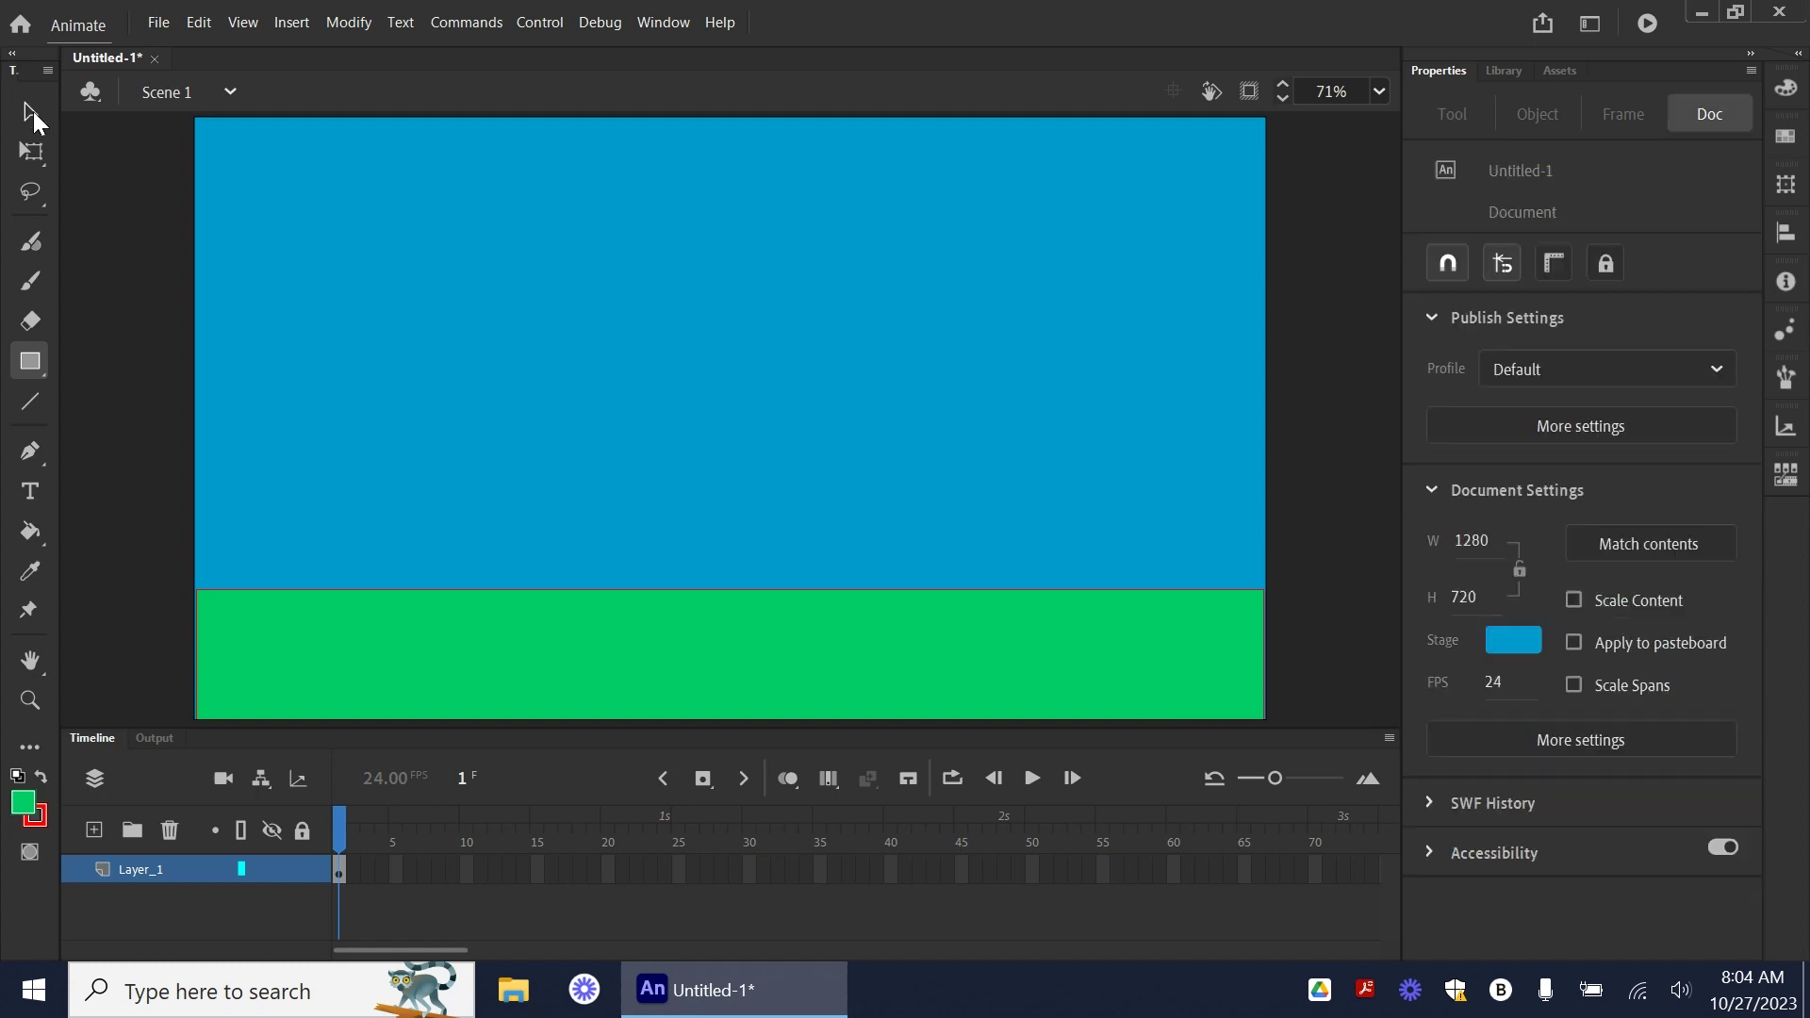
pyautogui.click(28, 152)
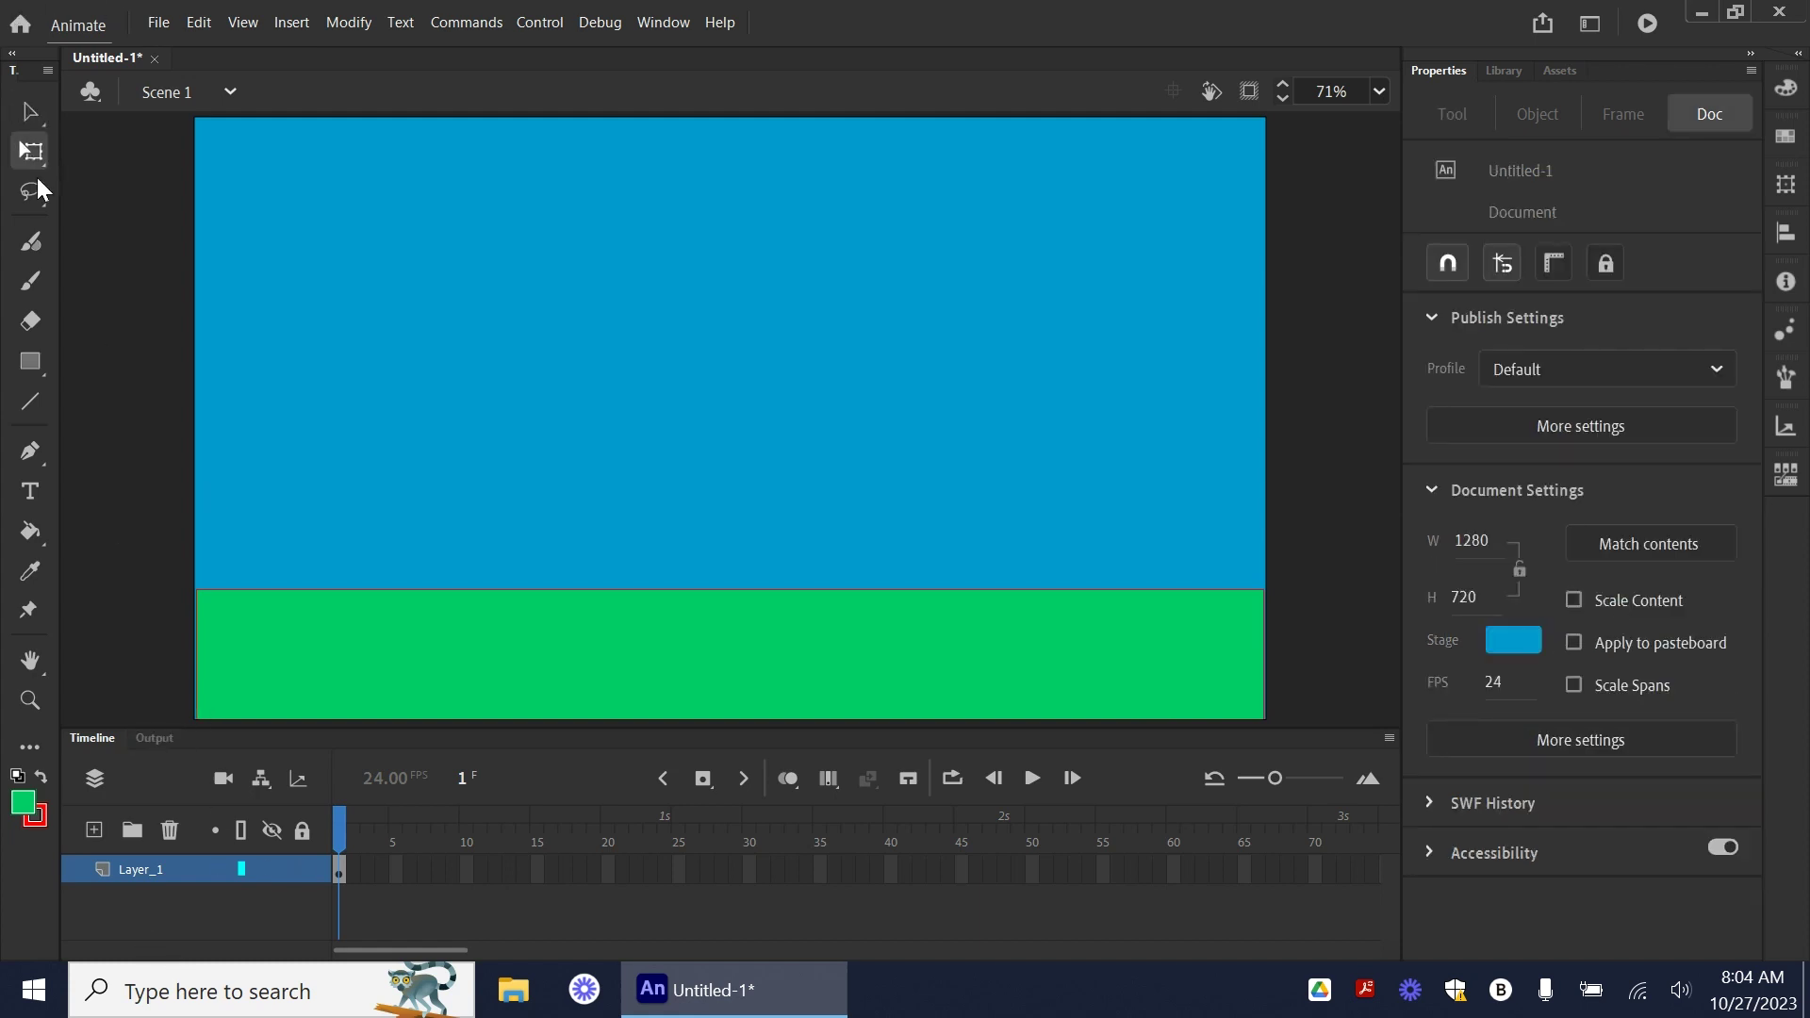
pyautogui.click(251, 647)
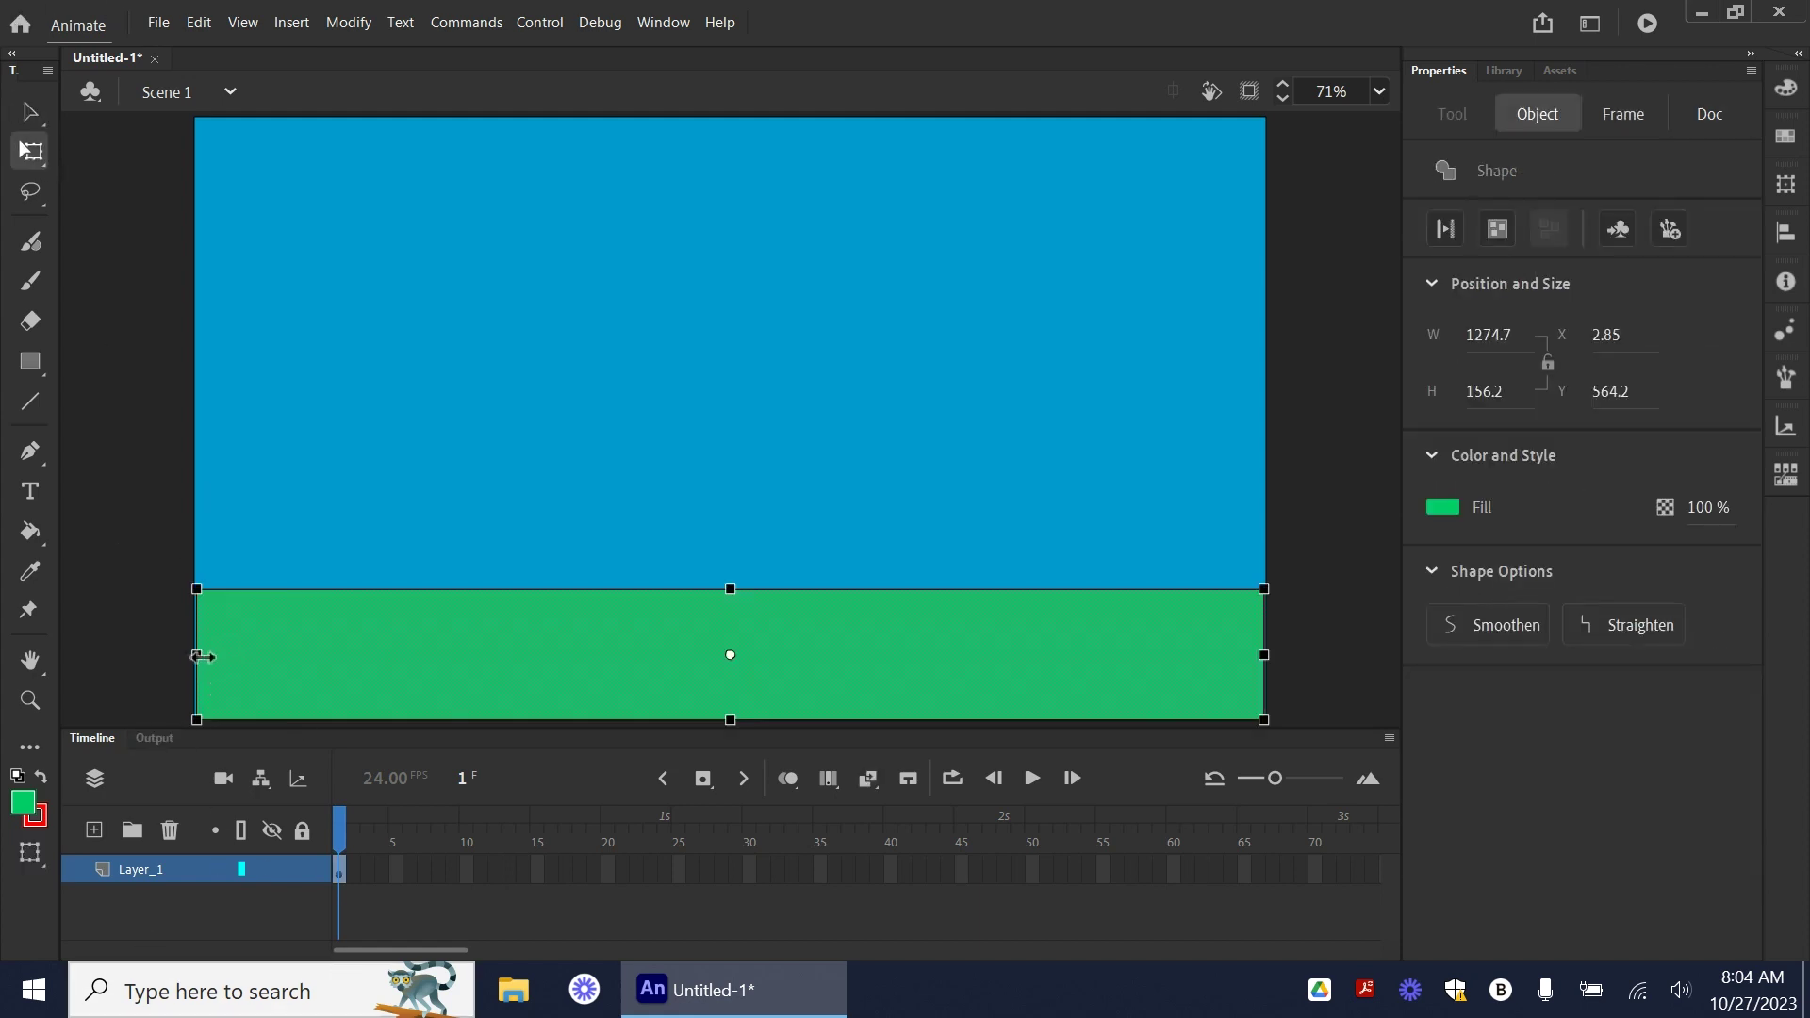
pyautogui.moveTo(194, 652); pyautogui.dragTo(182, 650)
pyautogui.click(23, 112)
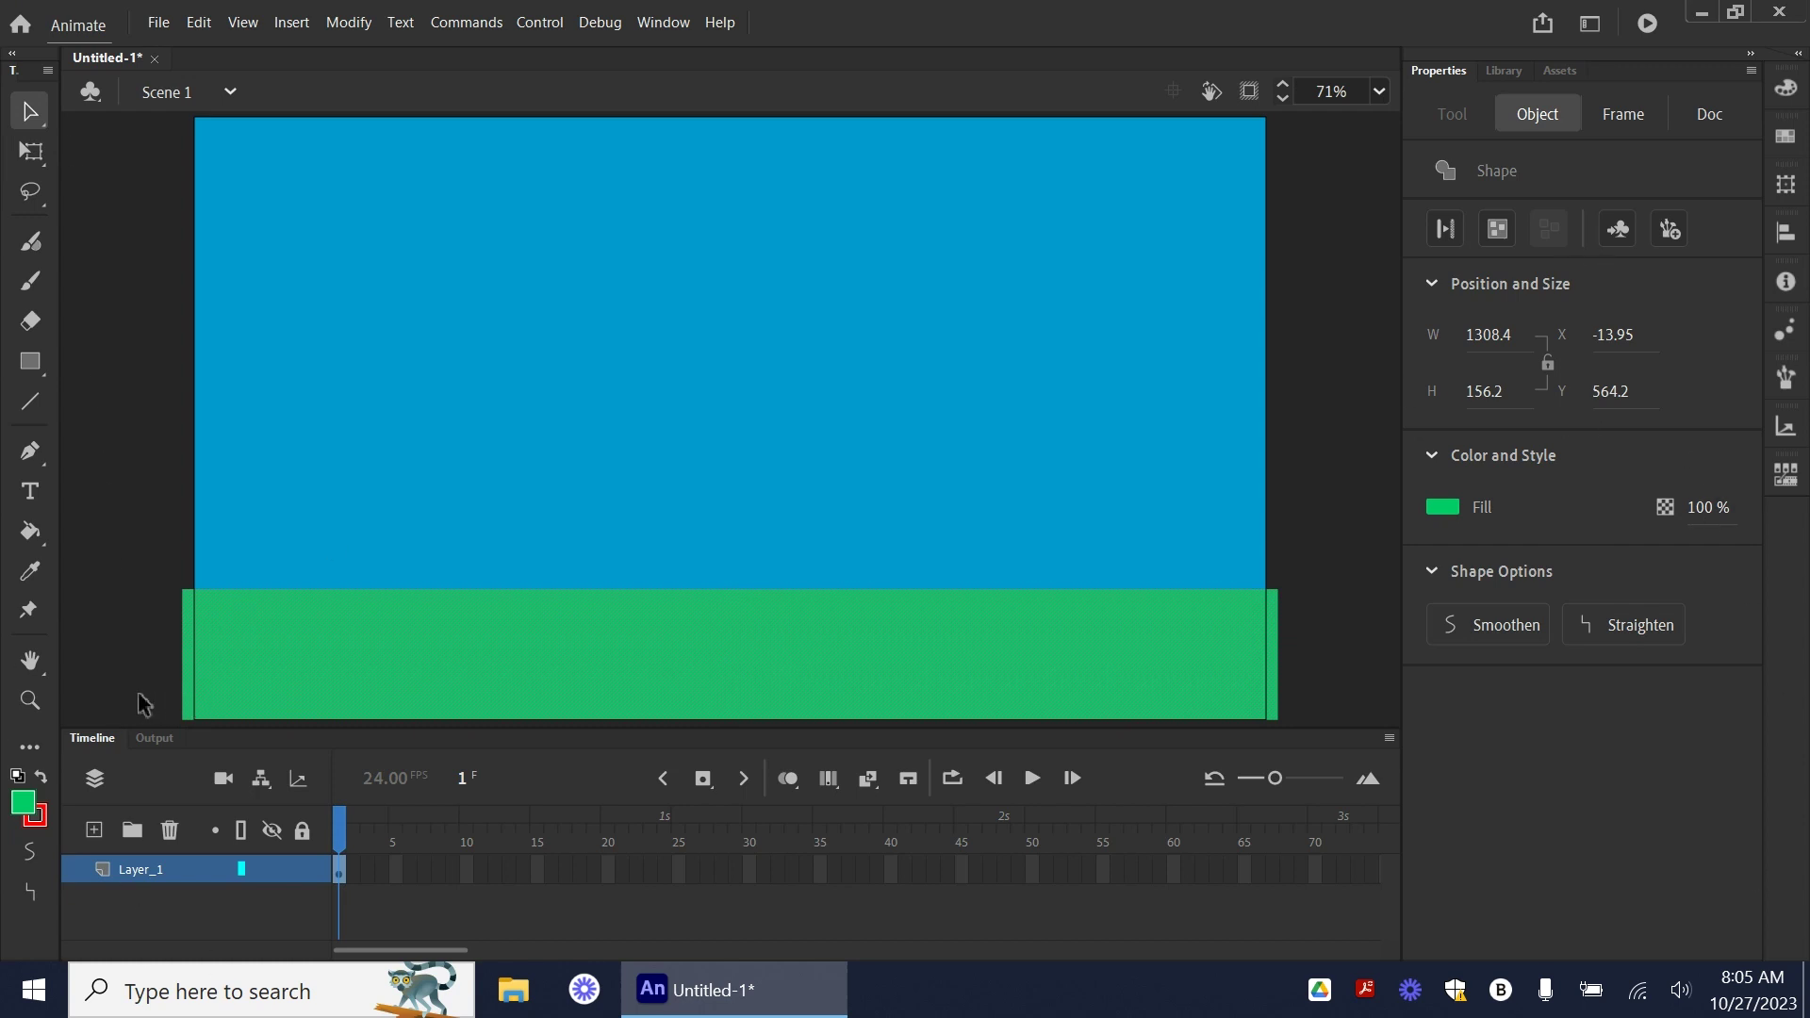
# - Rename the rectangle's layer to Ground and lock it
pyautogui.click(147, 872)
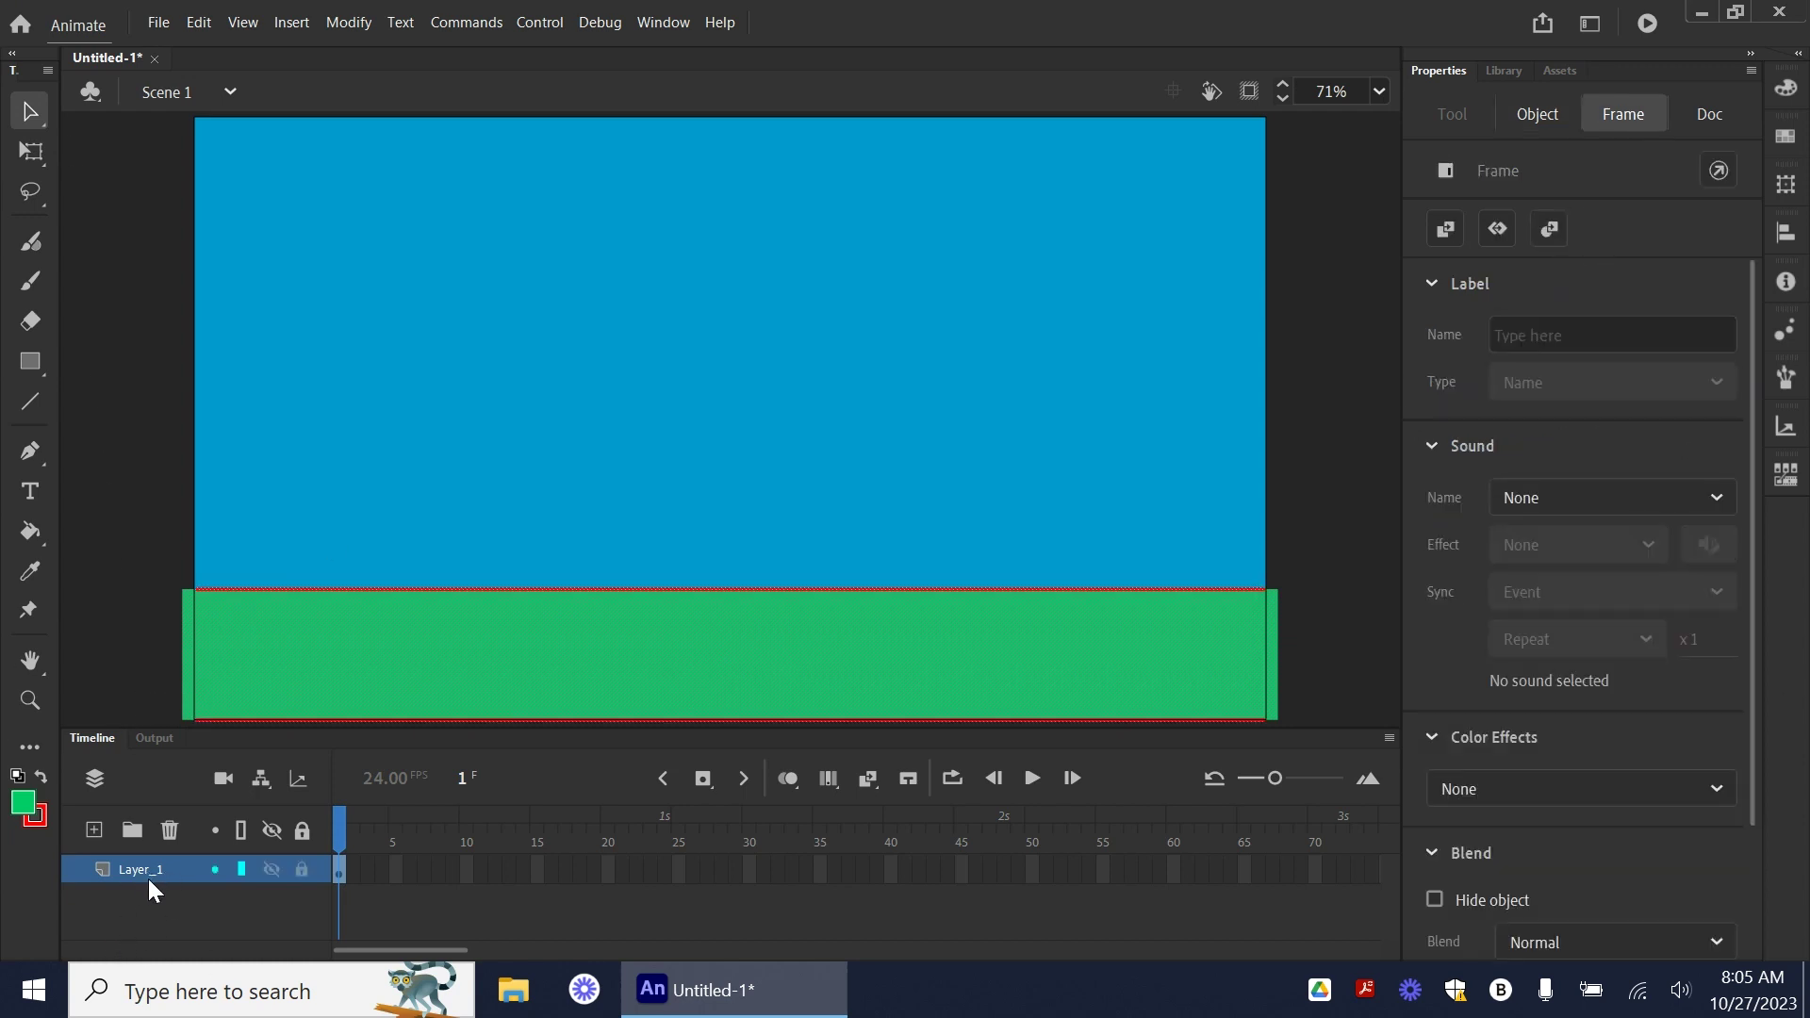
pyautogui.doubleClick(155, 869)
pyautogui.write('Ground')
pyautogui.click(188, 909)
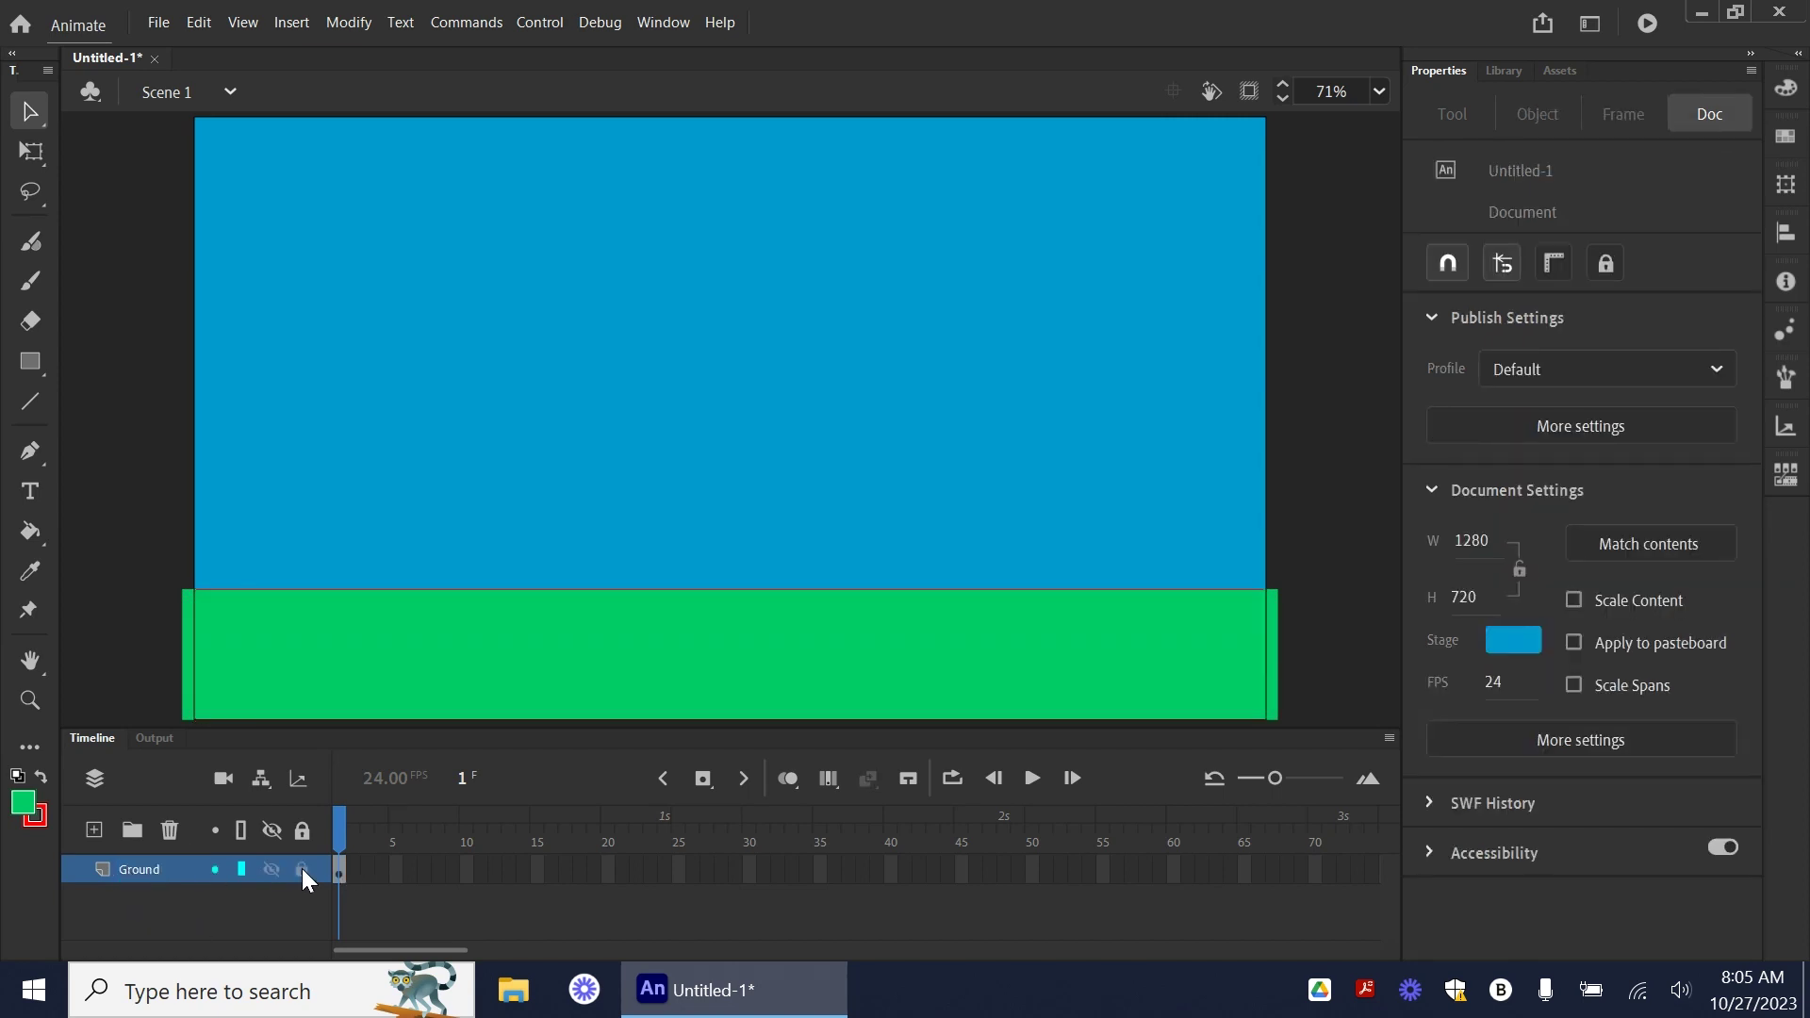
pyautogui.click(179, 869)
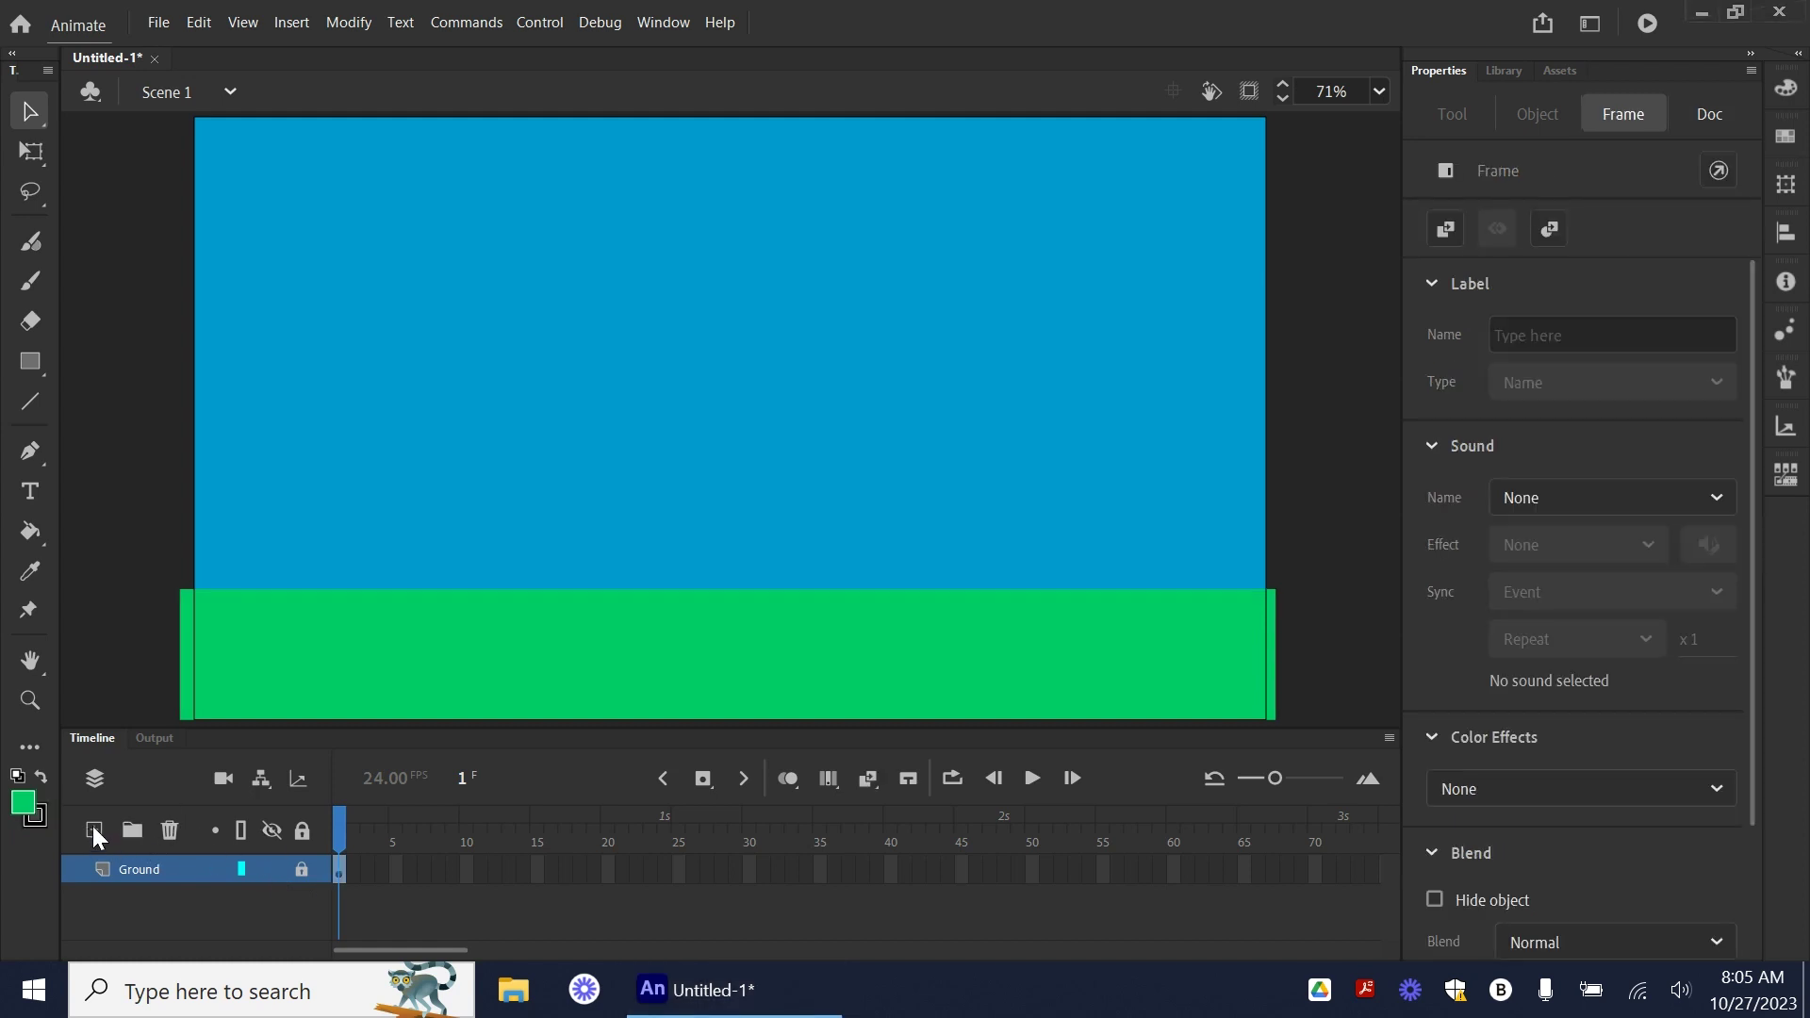
# - Add two new layers above Ground and name them Classic and Motion
pyautogui.click(95, 830)
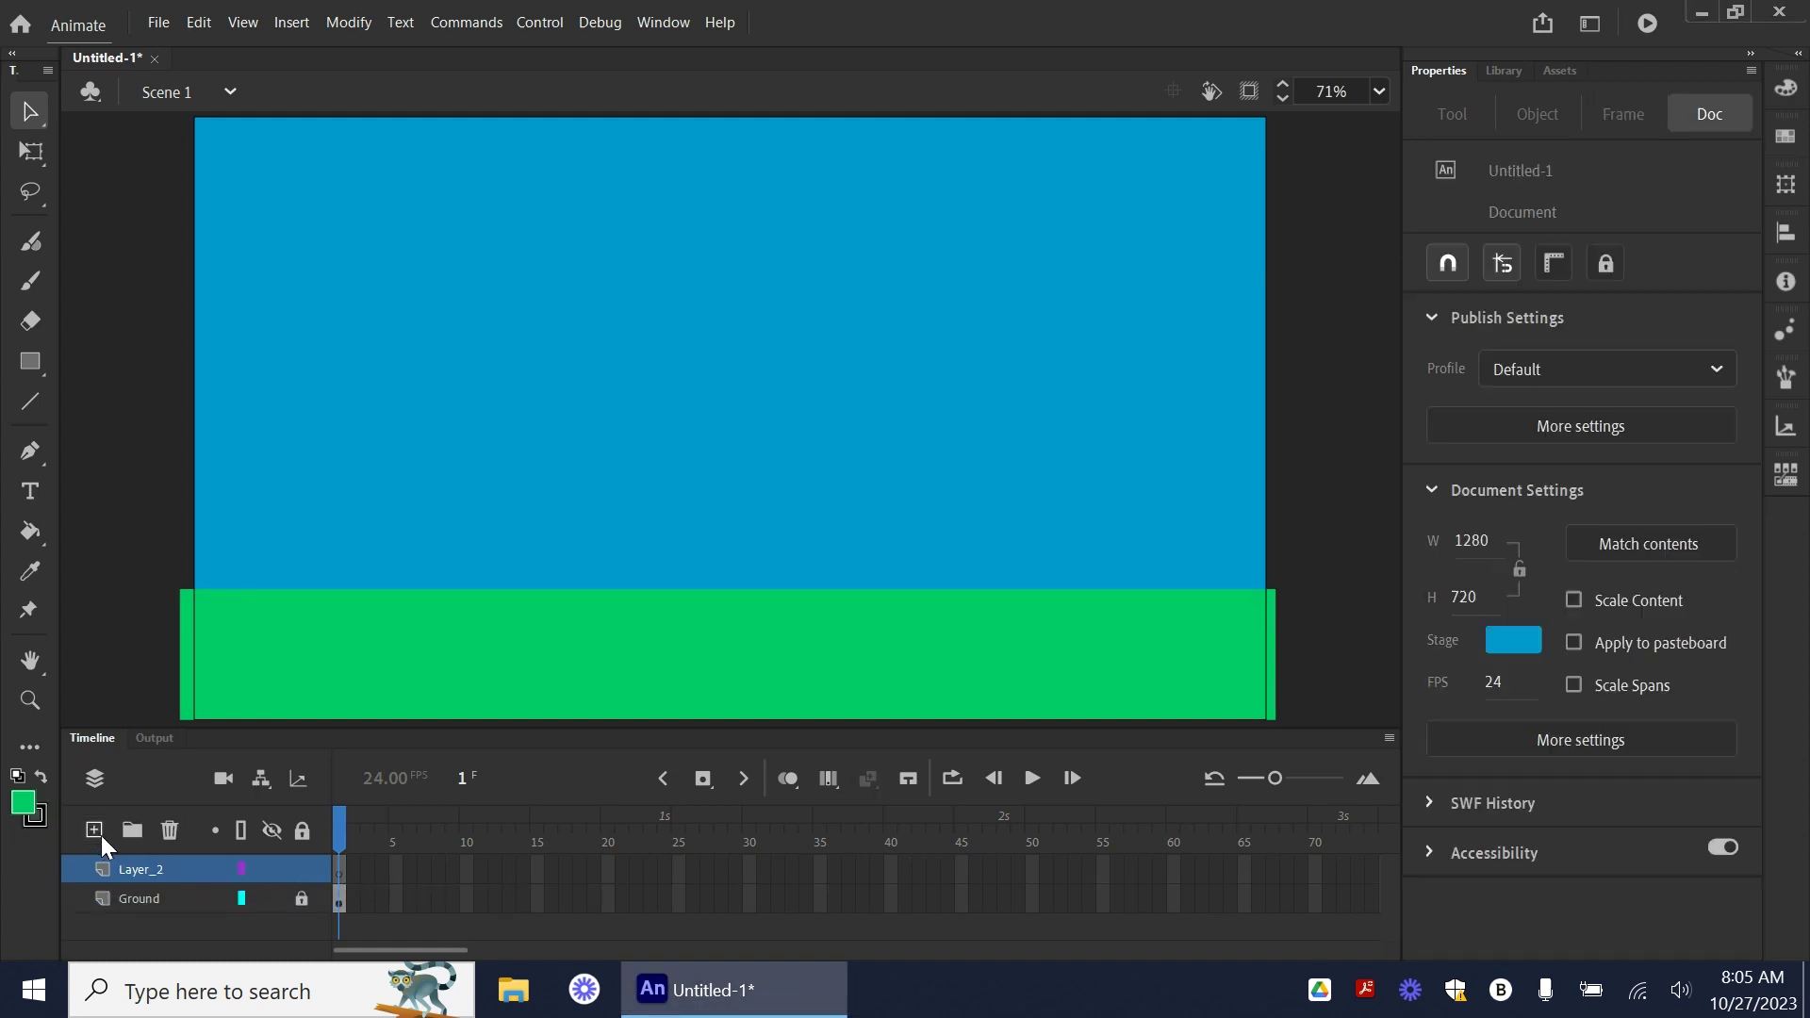
pyautogui.doubleClick(151, 866)
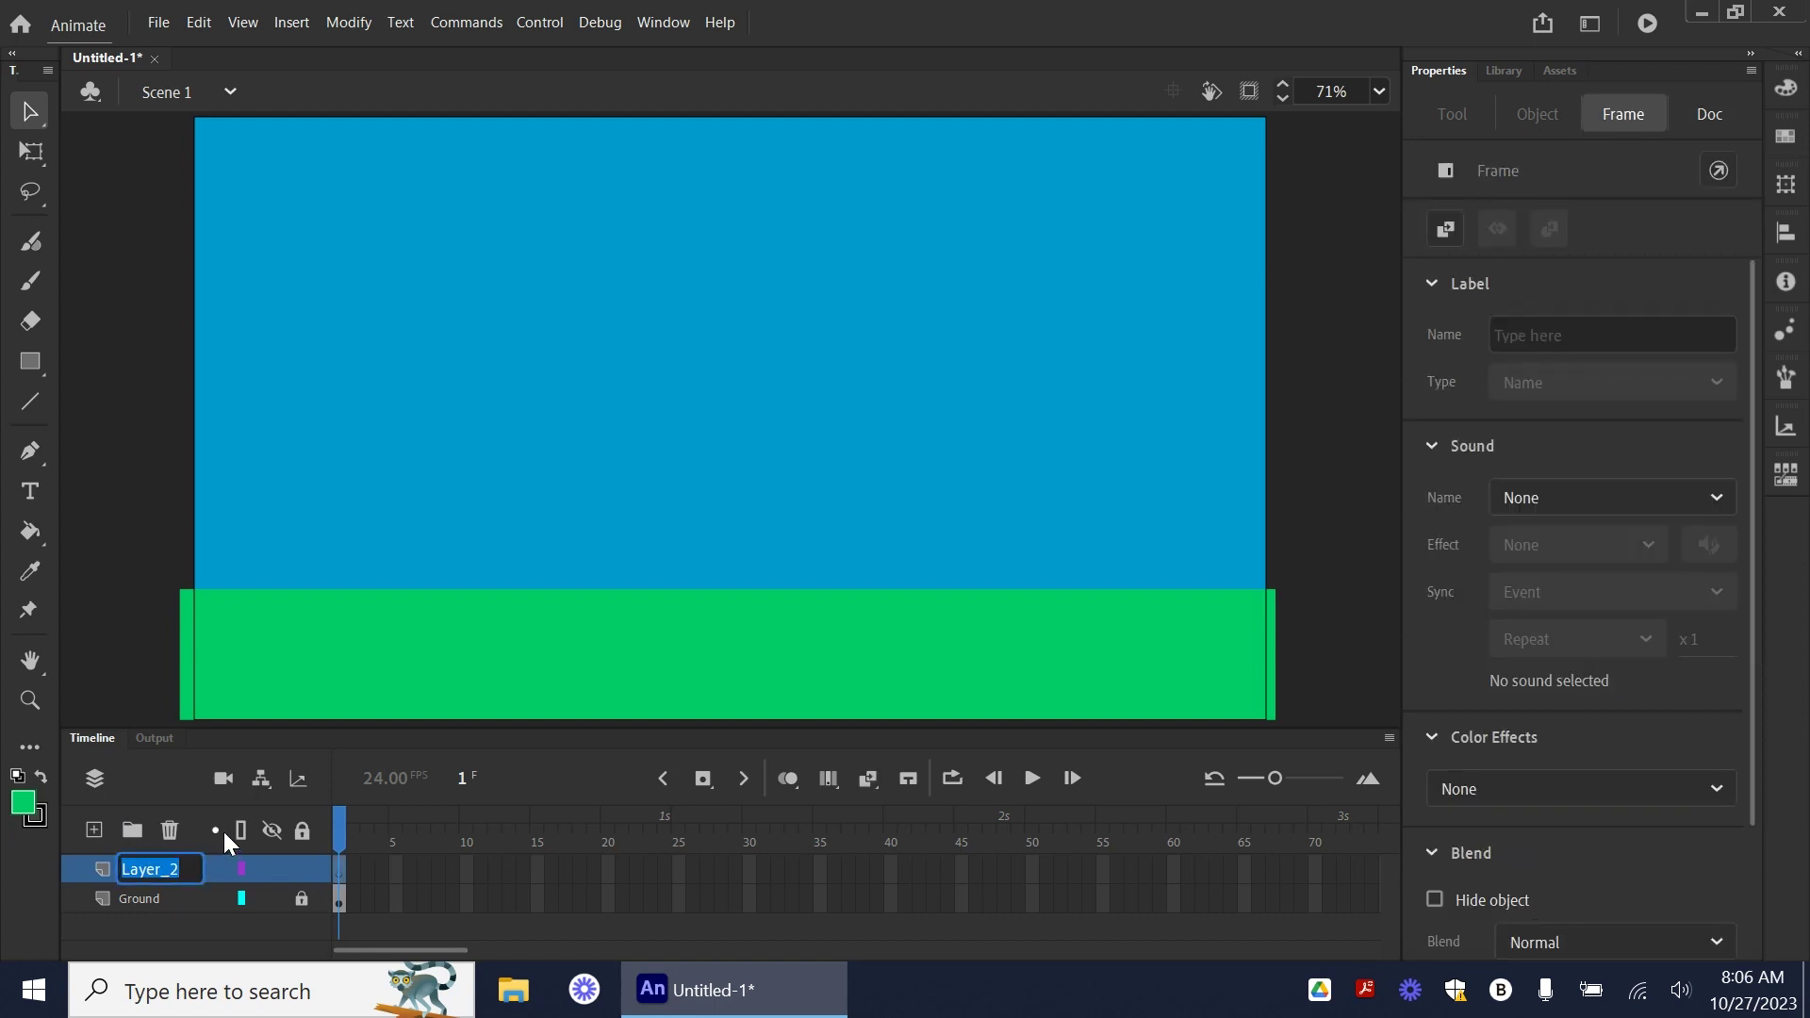
pyautogui.write('Classic')
pyautogui.click(100, 871)
pyautogui.click(89, 830)
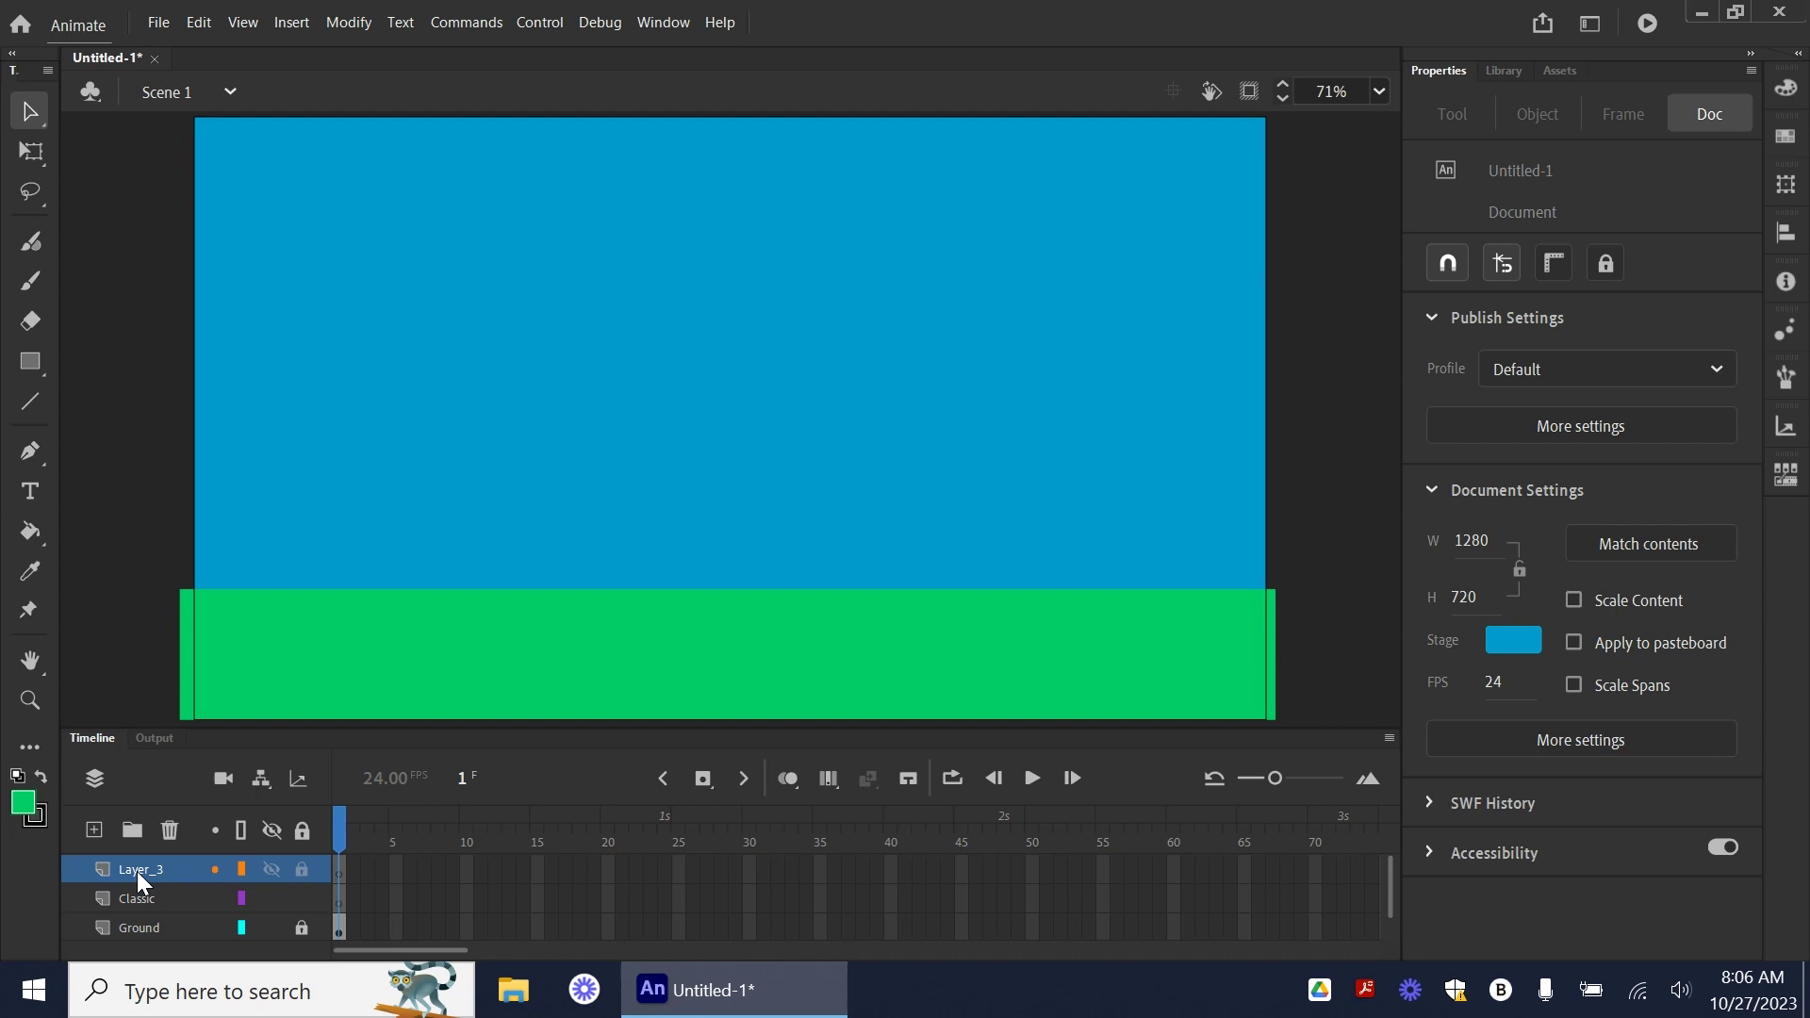
pyautogui.doubleClick(143, 868)
pyautogui.write('Moti')
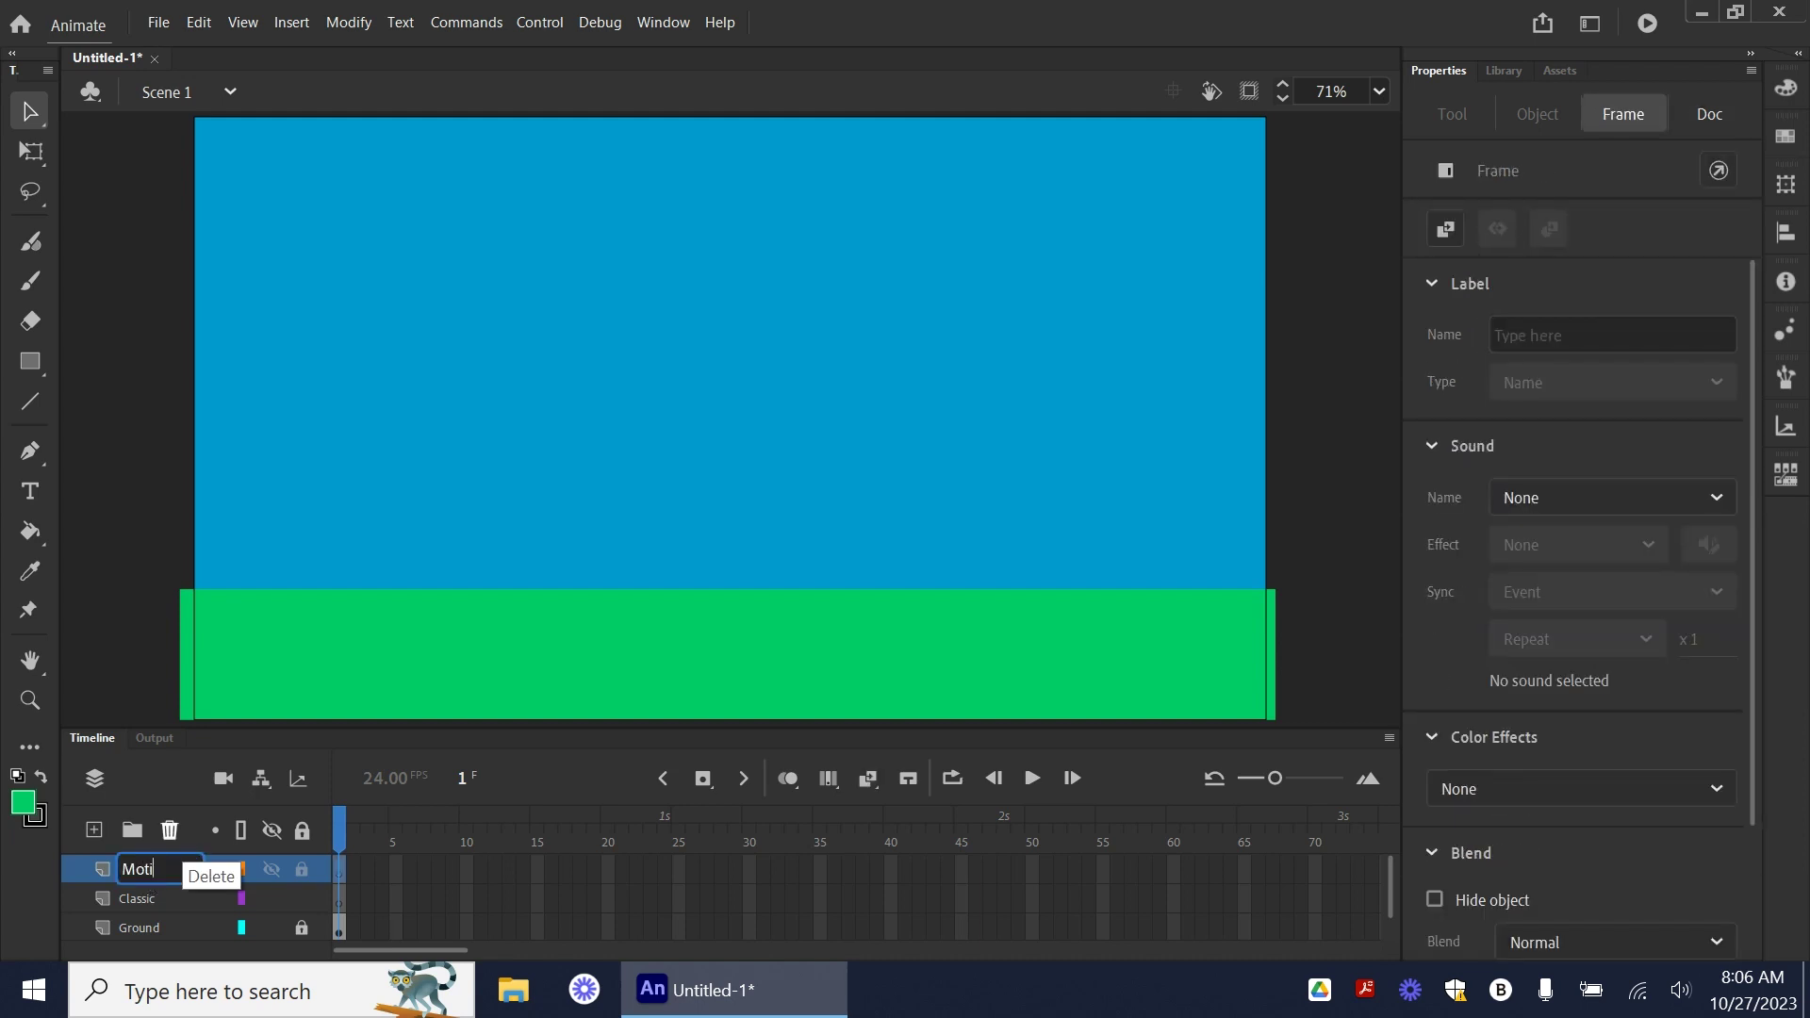
# - Add a layer named Shape above Motion, and lock the Shape and Motion layers
pyautogui.click(98, 824)
pyautogui.click(140, 866)
pyautogui.doubleClick(140, 867)
pyautogui.write('Shape')
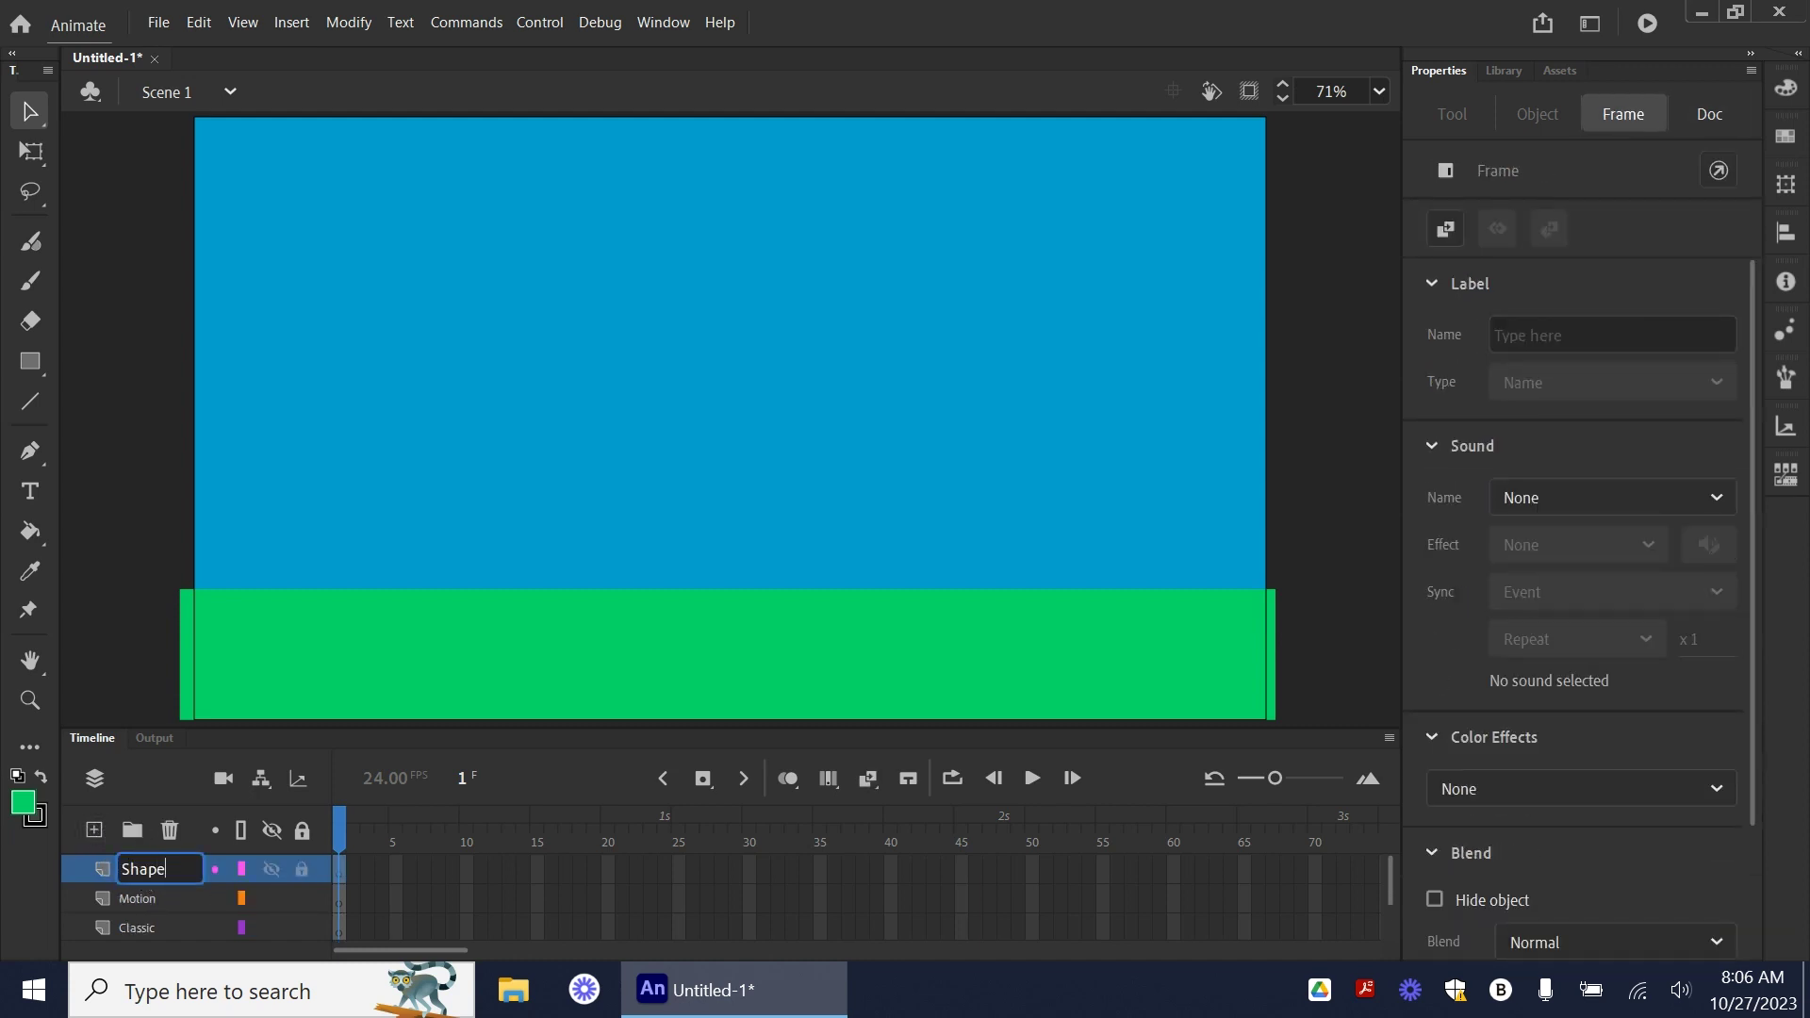
pyautogui.moveTo(695, 731); pyautogui.dragTo(698, 696)
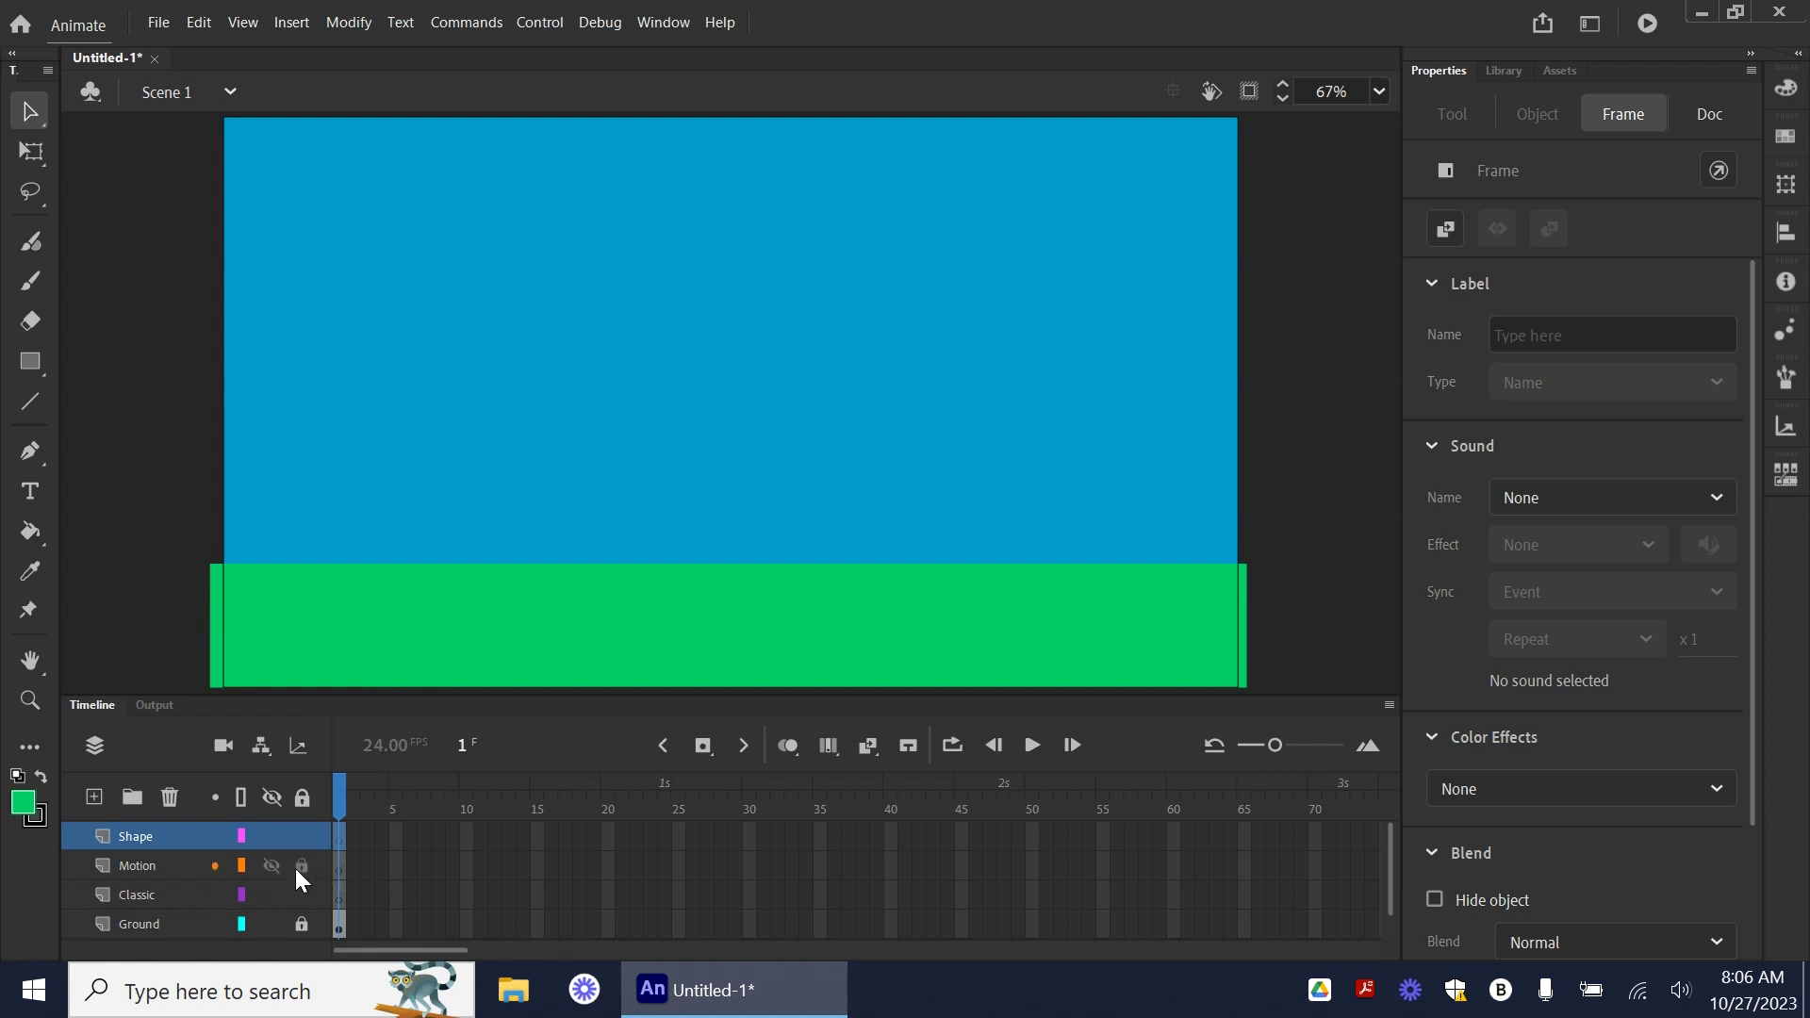
pyautogui.click(299, 834)
# - Draw a red-filled circle about 168 px wide in the upper-left sky area on the Classic layer
pyautogui.click(168, 892)
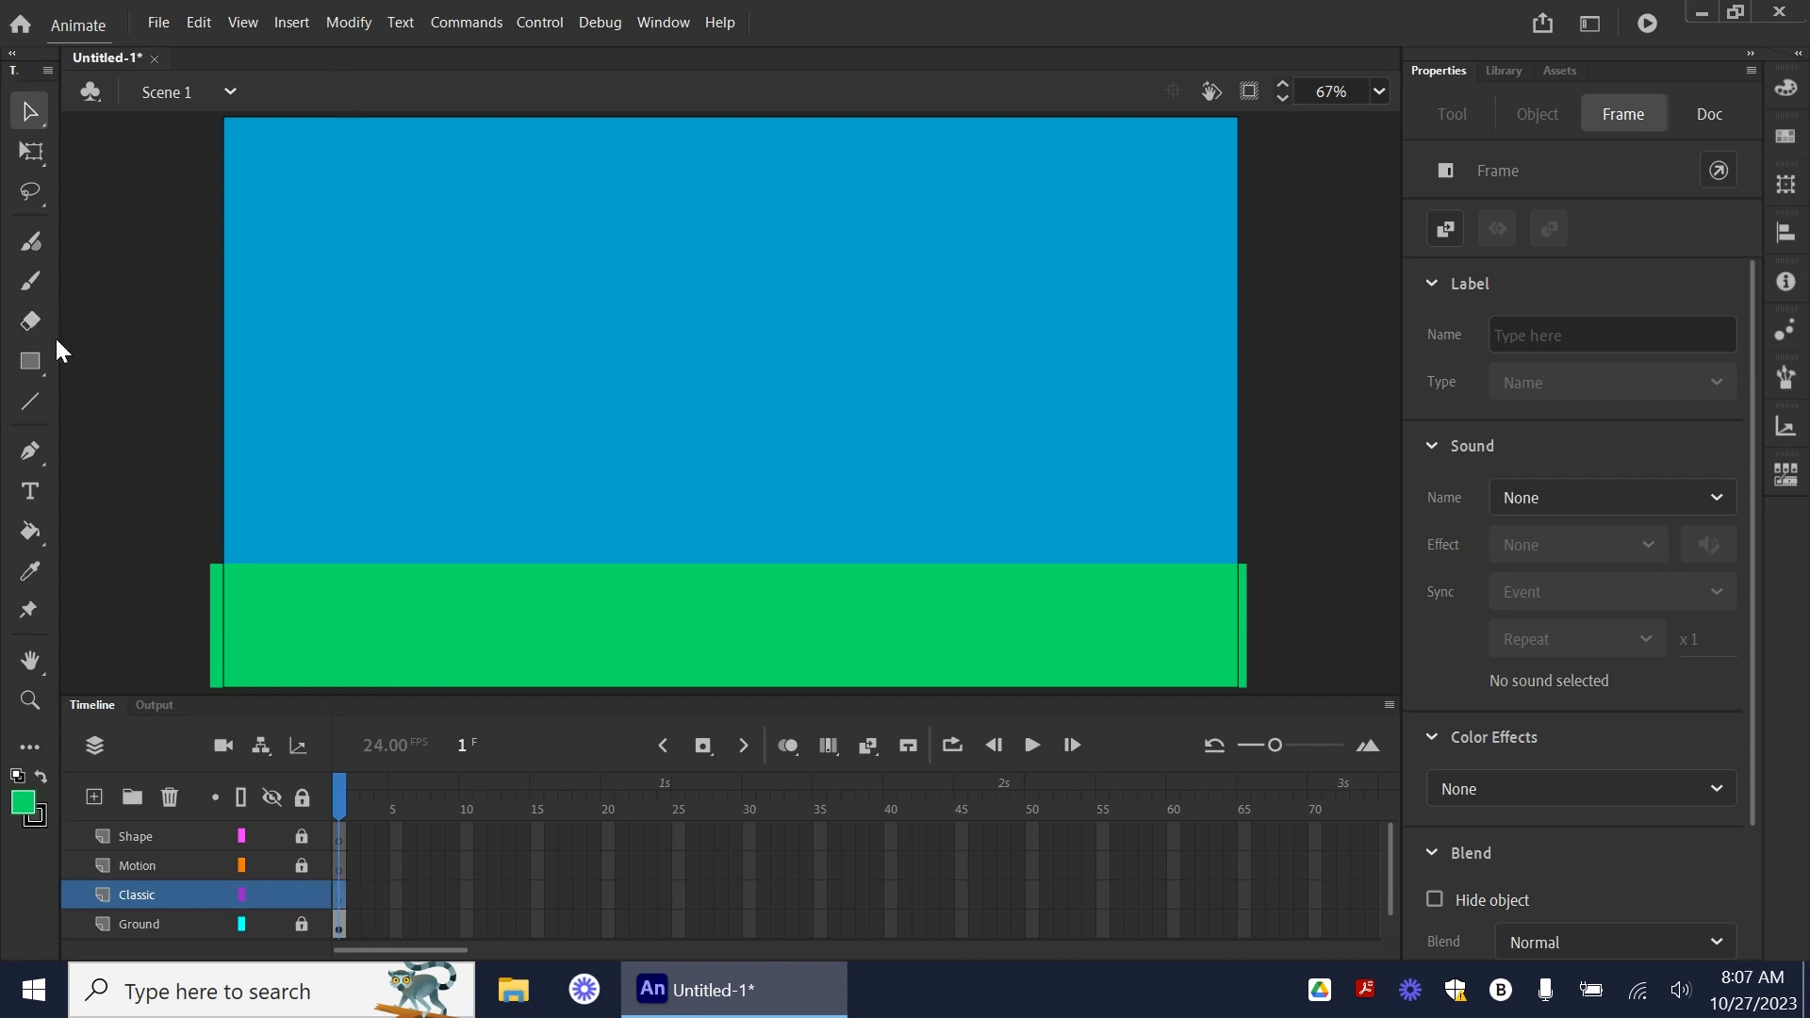
pyautogui.click(27, 357)
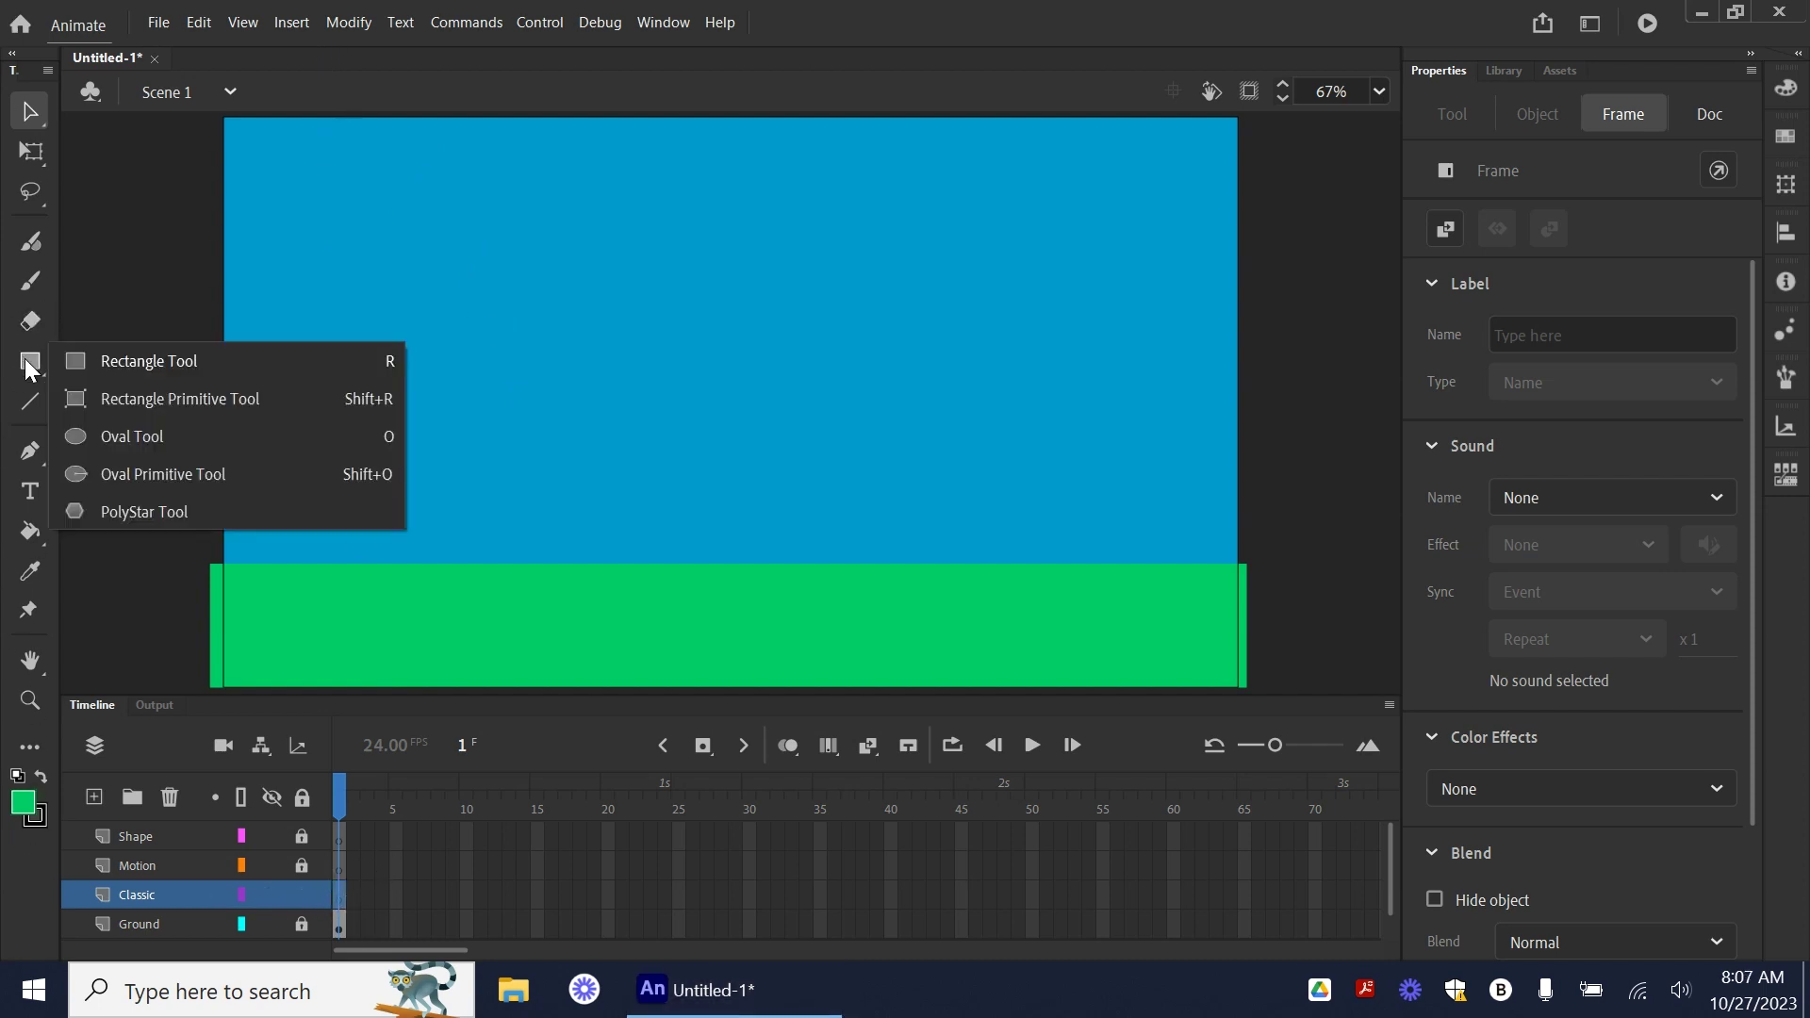
pyautogui.click(128, 441)
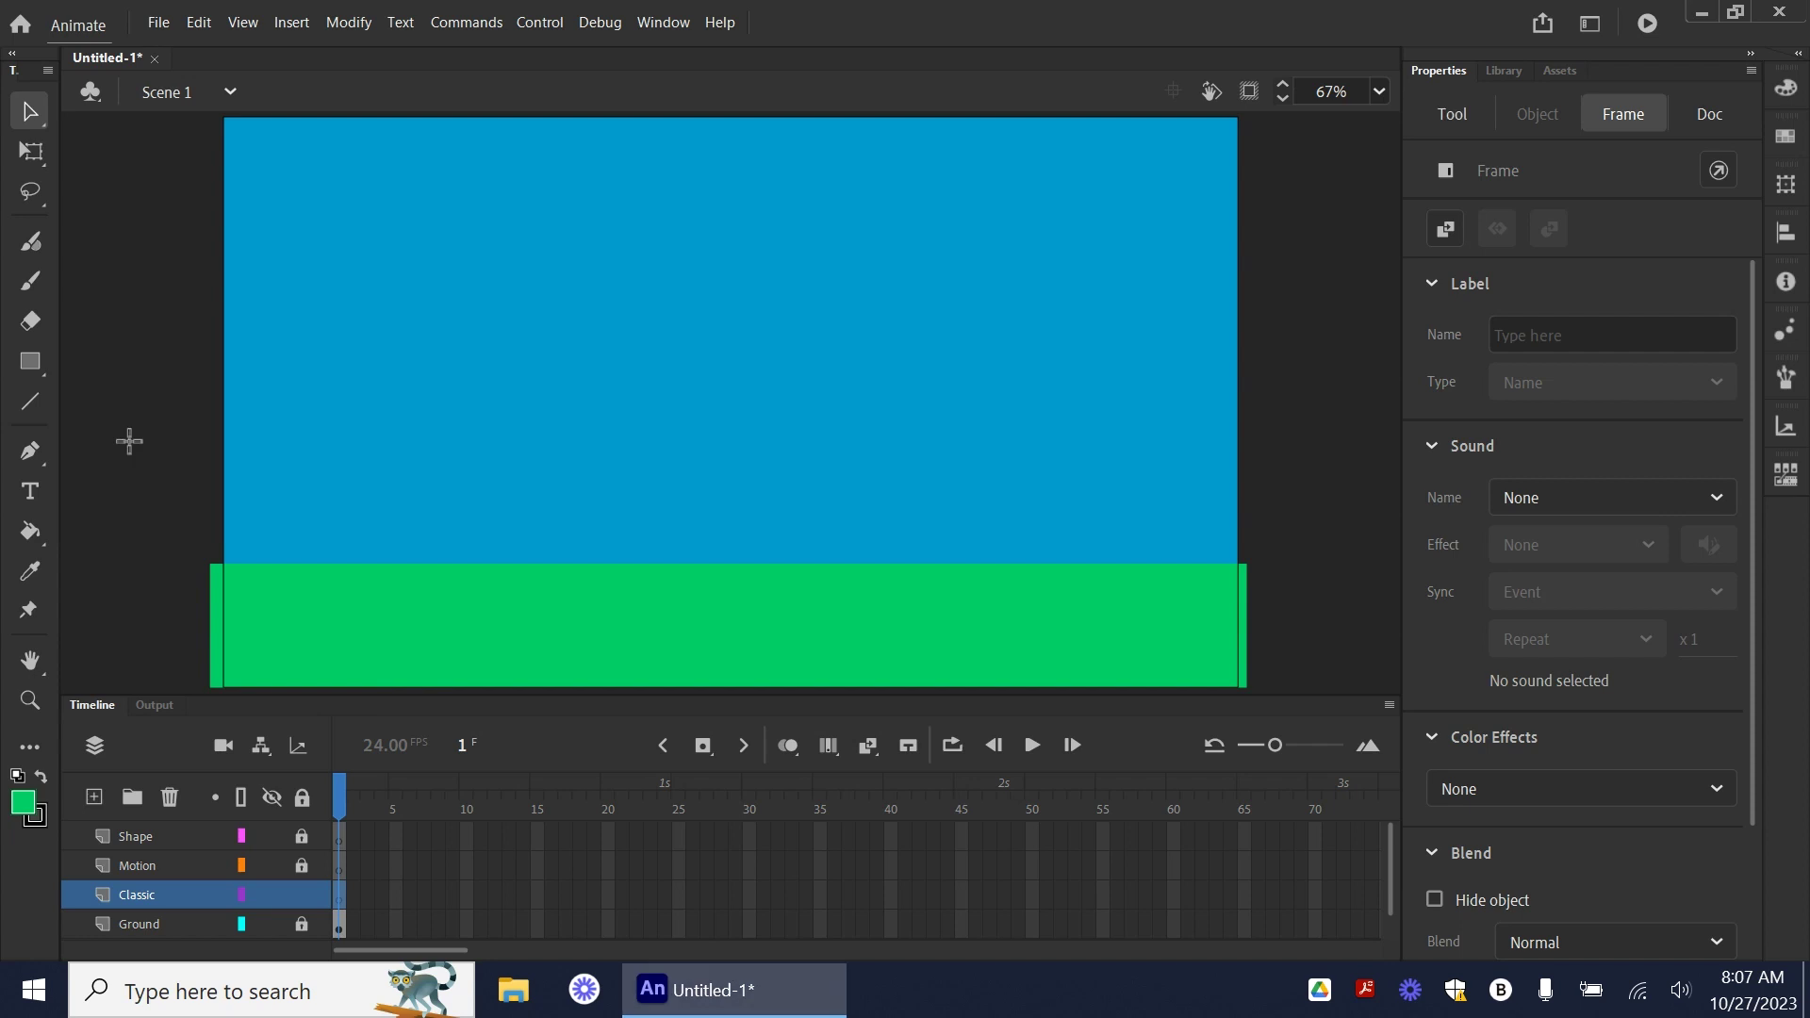
pyautogui.click(22, 804)
pyautogui.click(353, 667)
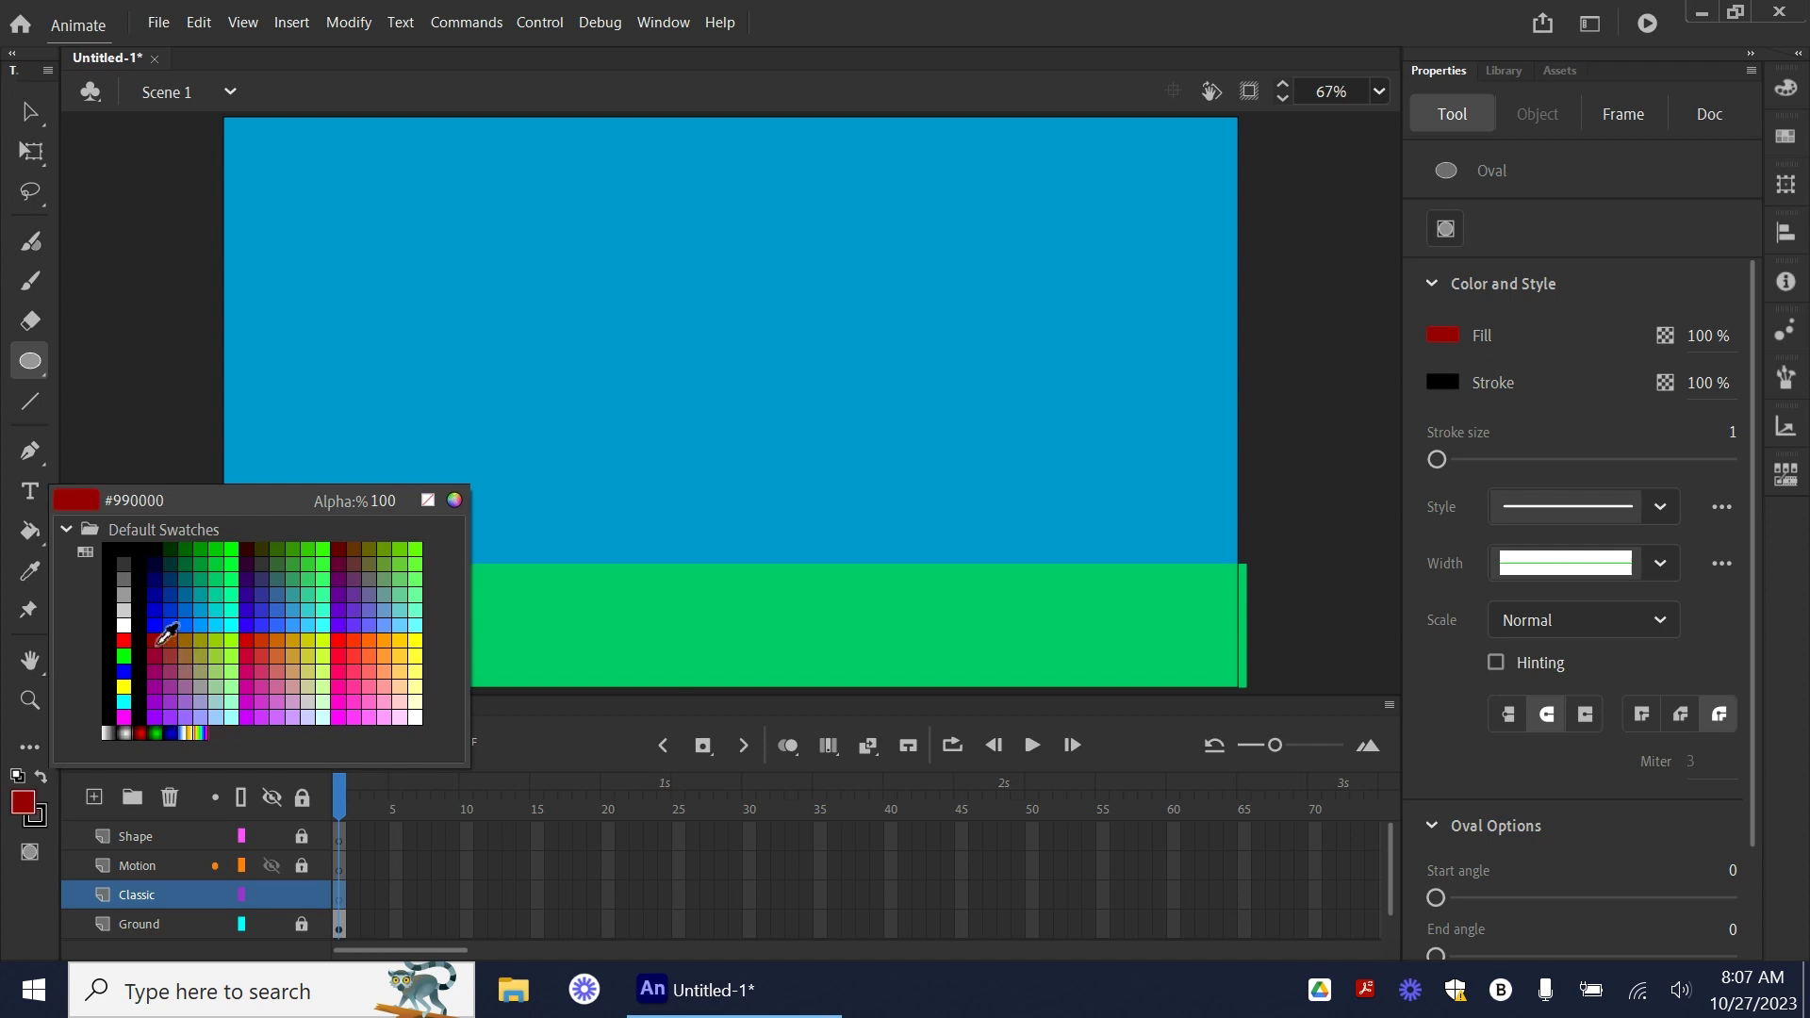
pyautogui.click(123, 640)
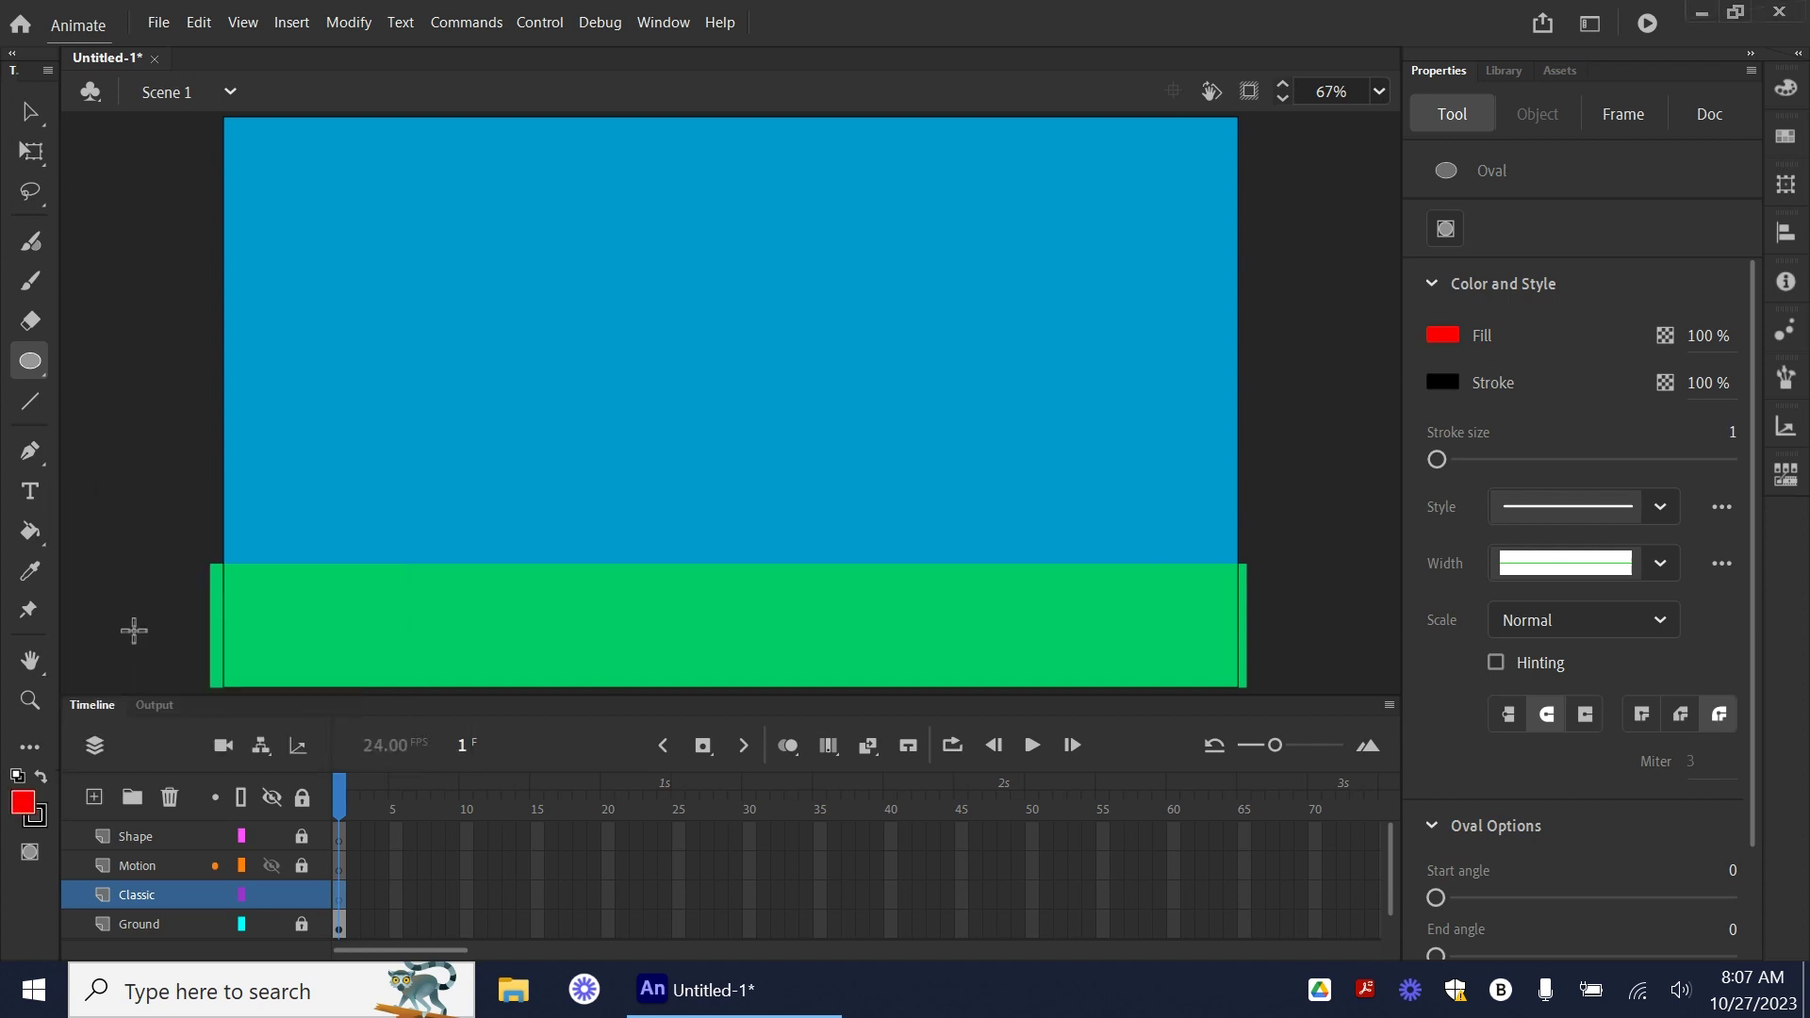
pyautogui.moveTo(331, 199); pyautogui.dragTo(468, 302)
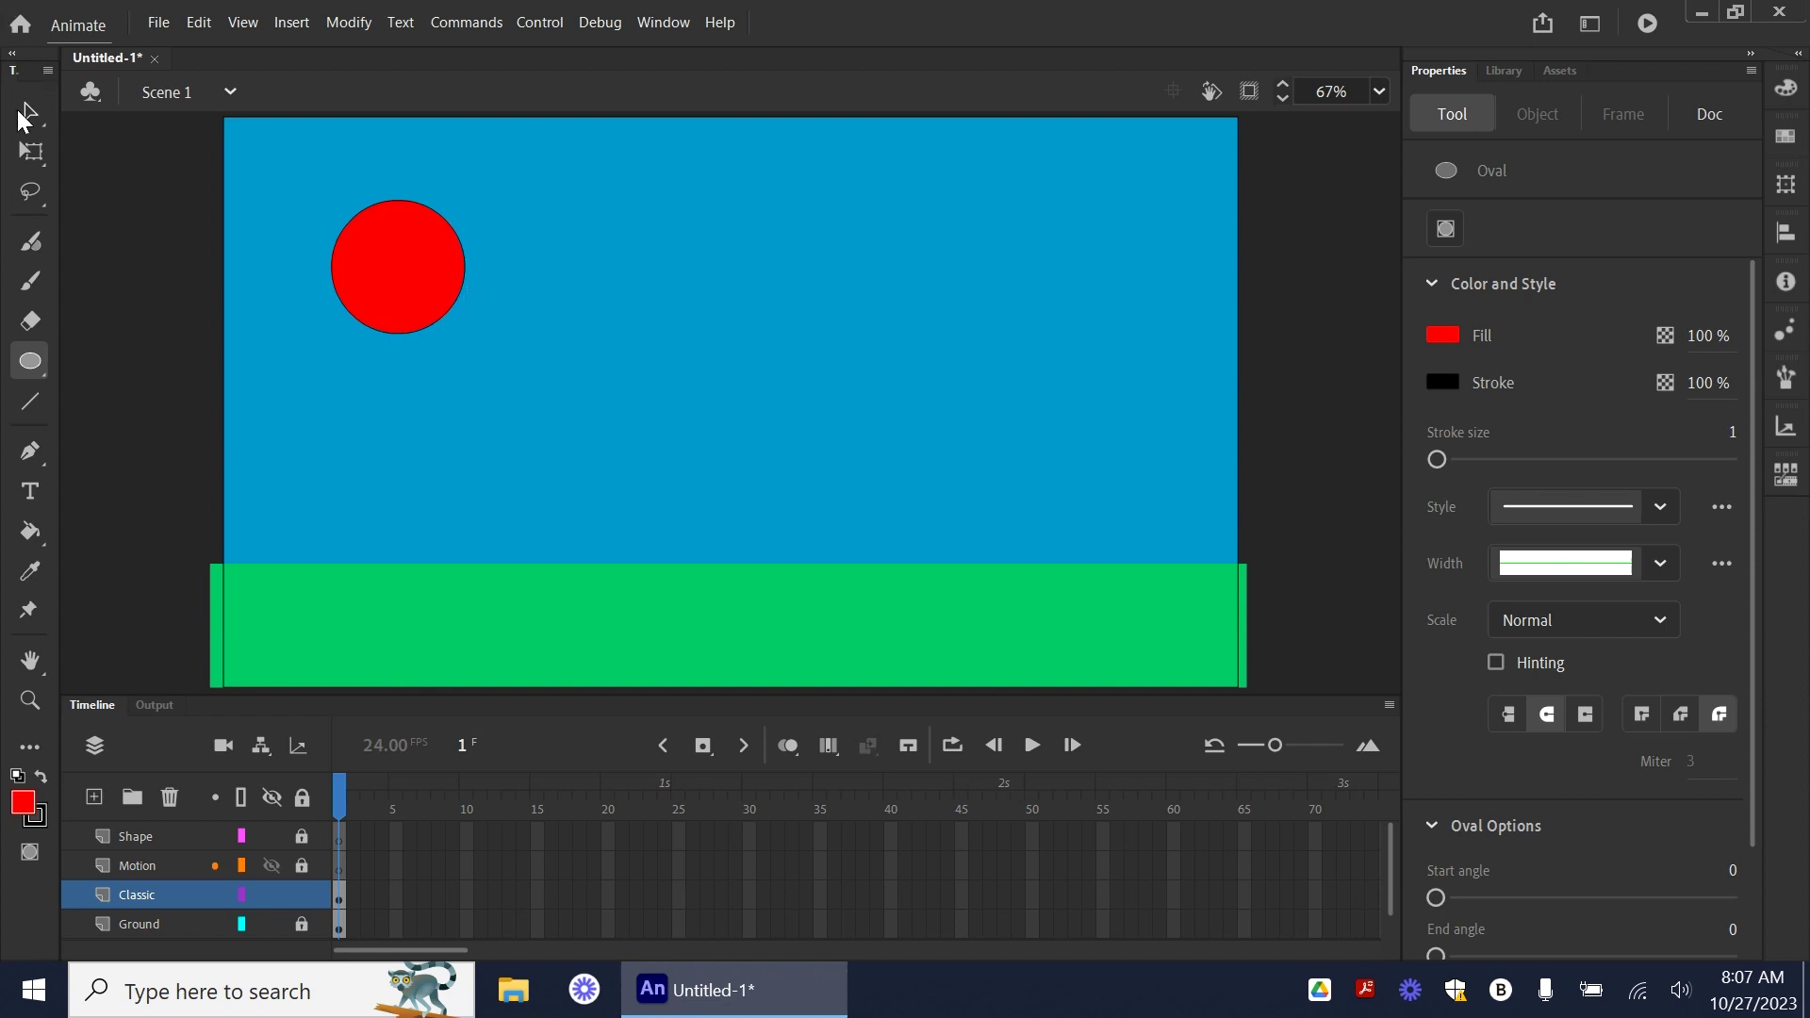
# - Delete the black outline around the red circle
pyautogui.press('v')
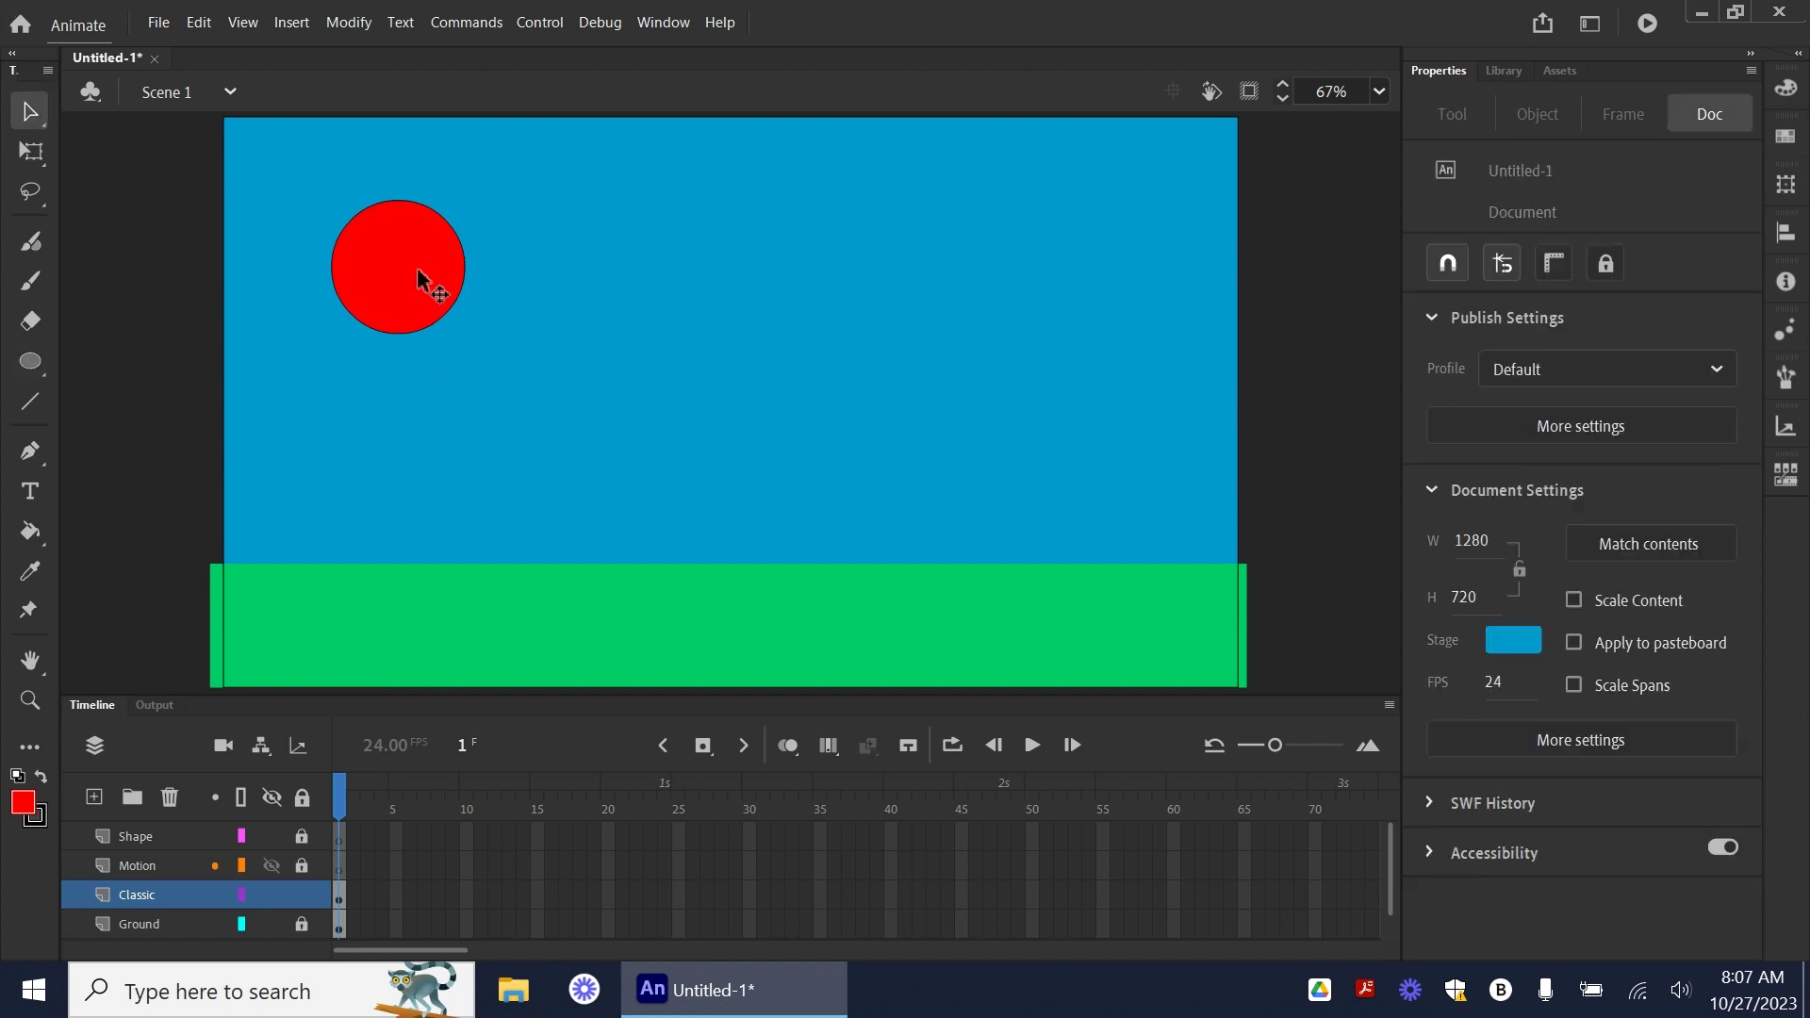
pyautogui.click(434, 285)
pyautogui.click(457, 300)
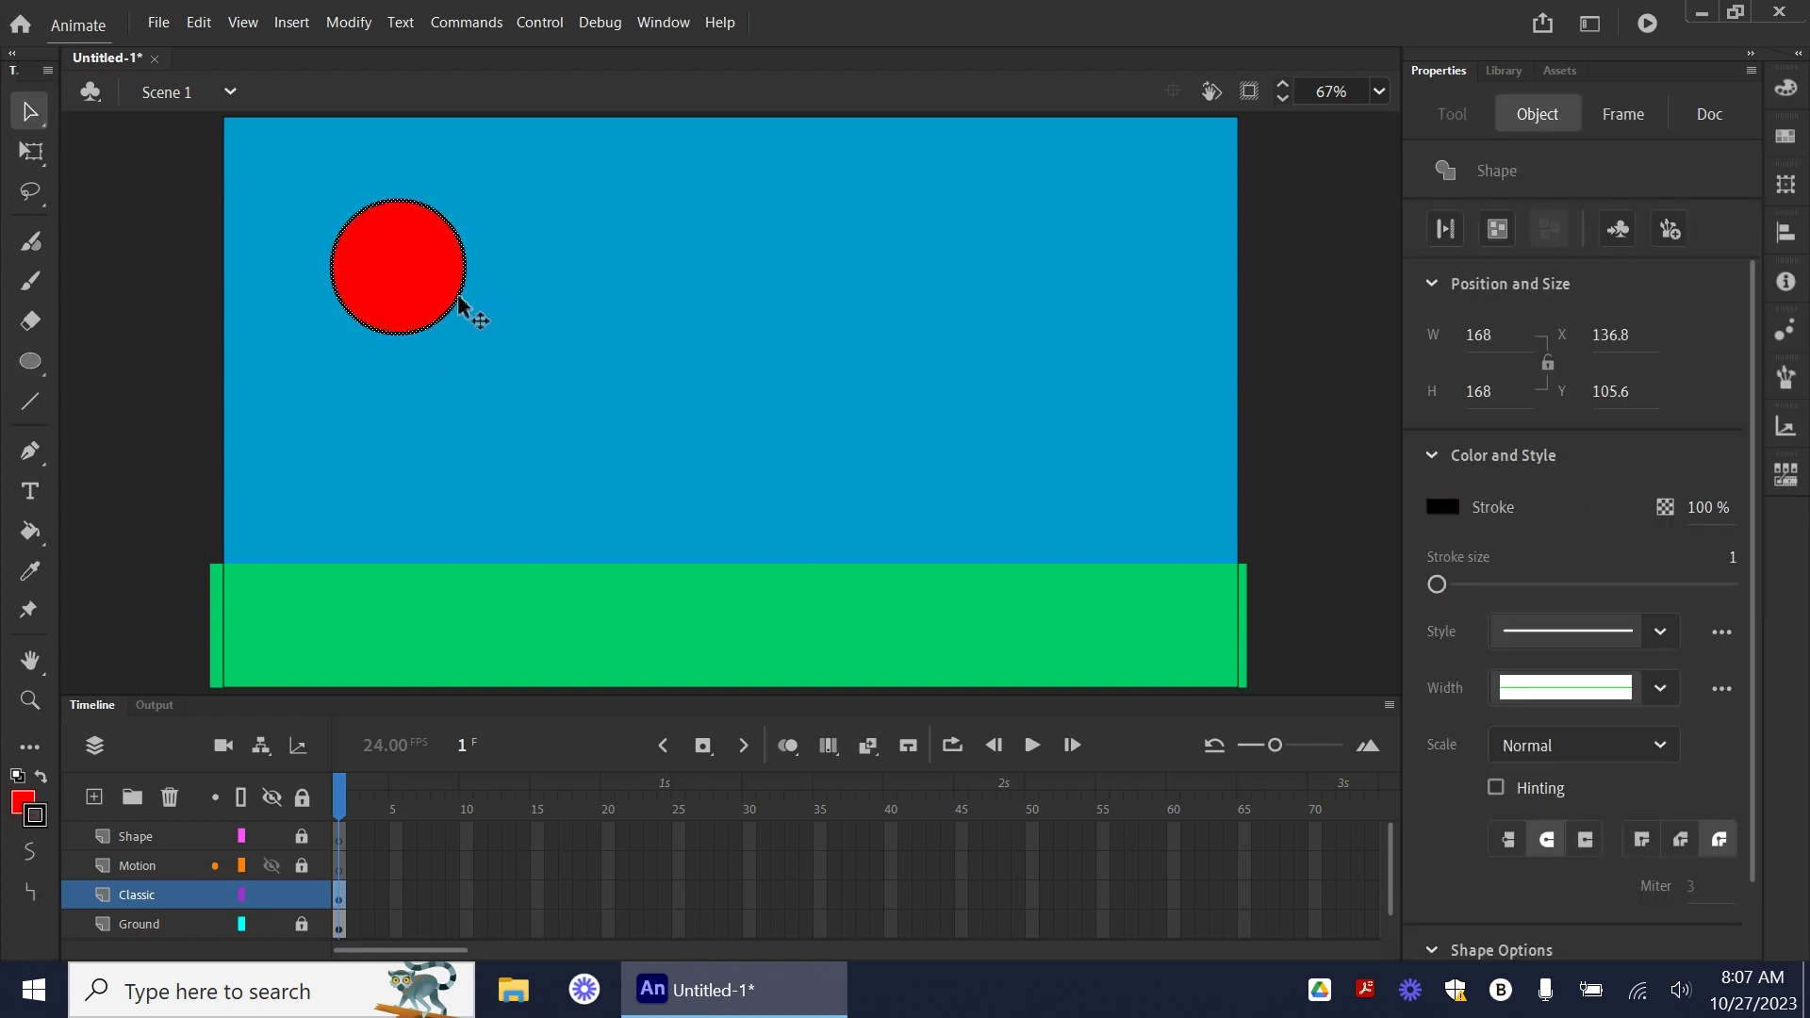
pyautogui.press('Delete')
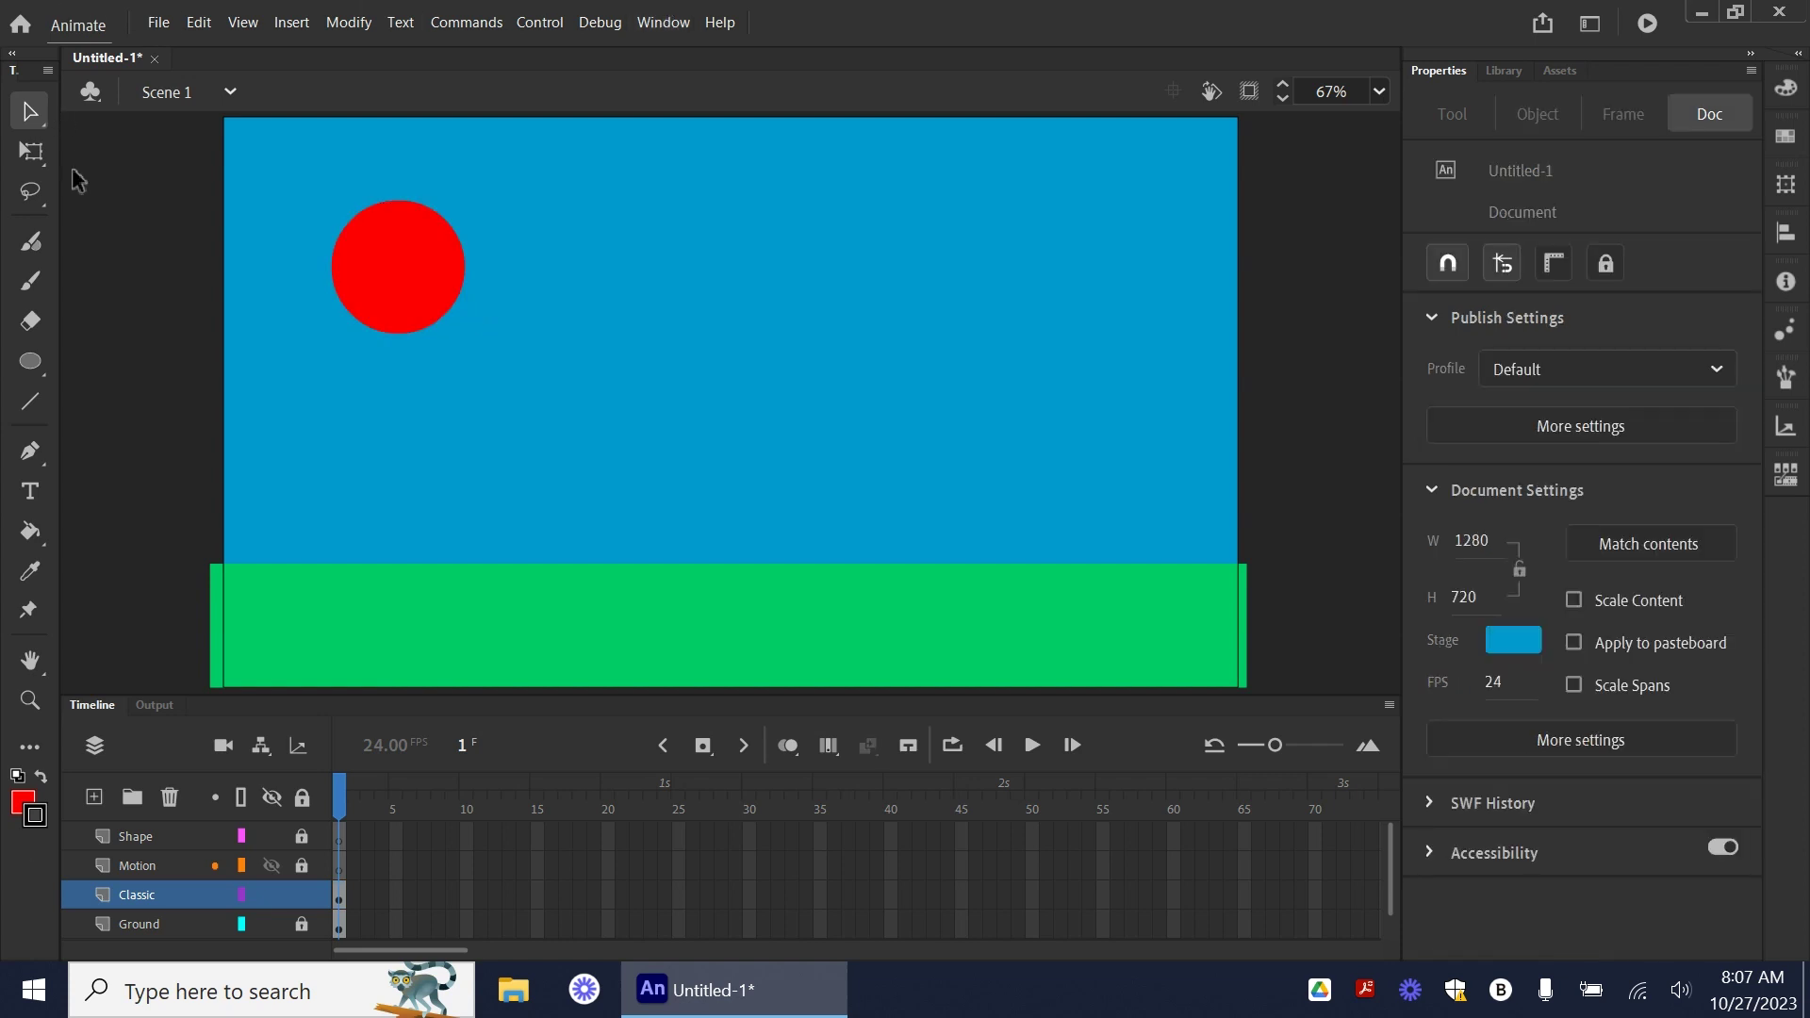
# - Move the red circle slightly to about X 129, Y 106 on the stage
pyautogui.moveTo(394, 273); pyautogui.dragTo(378, 280)
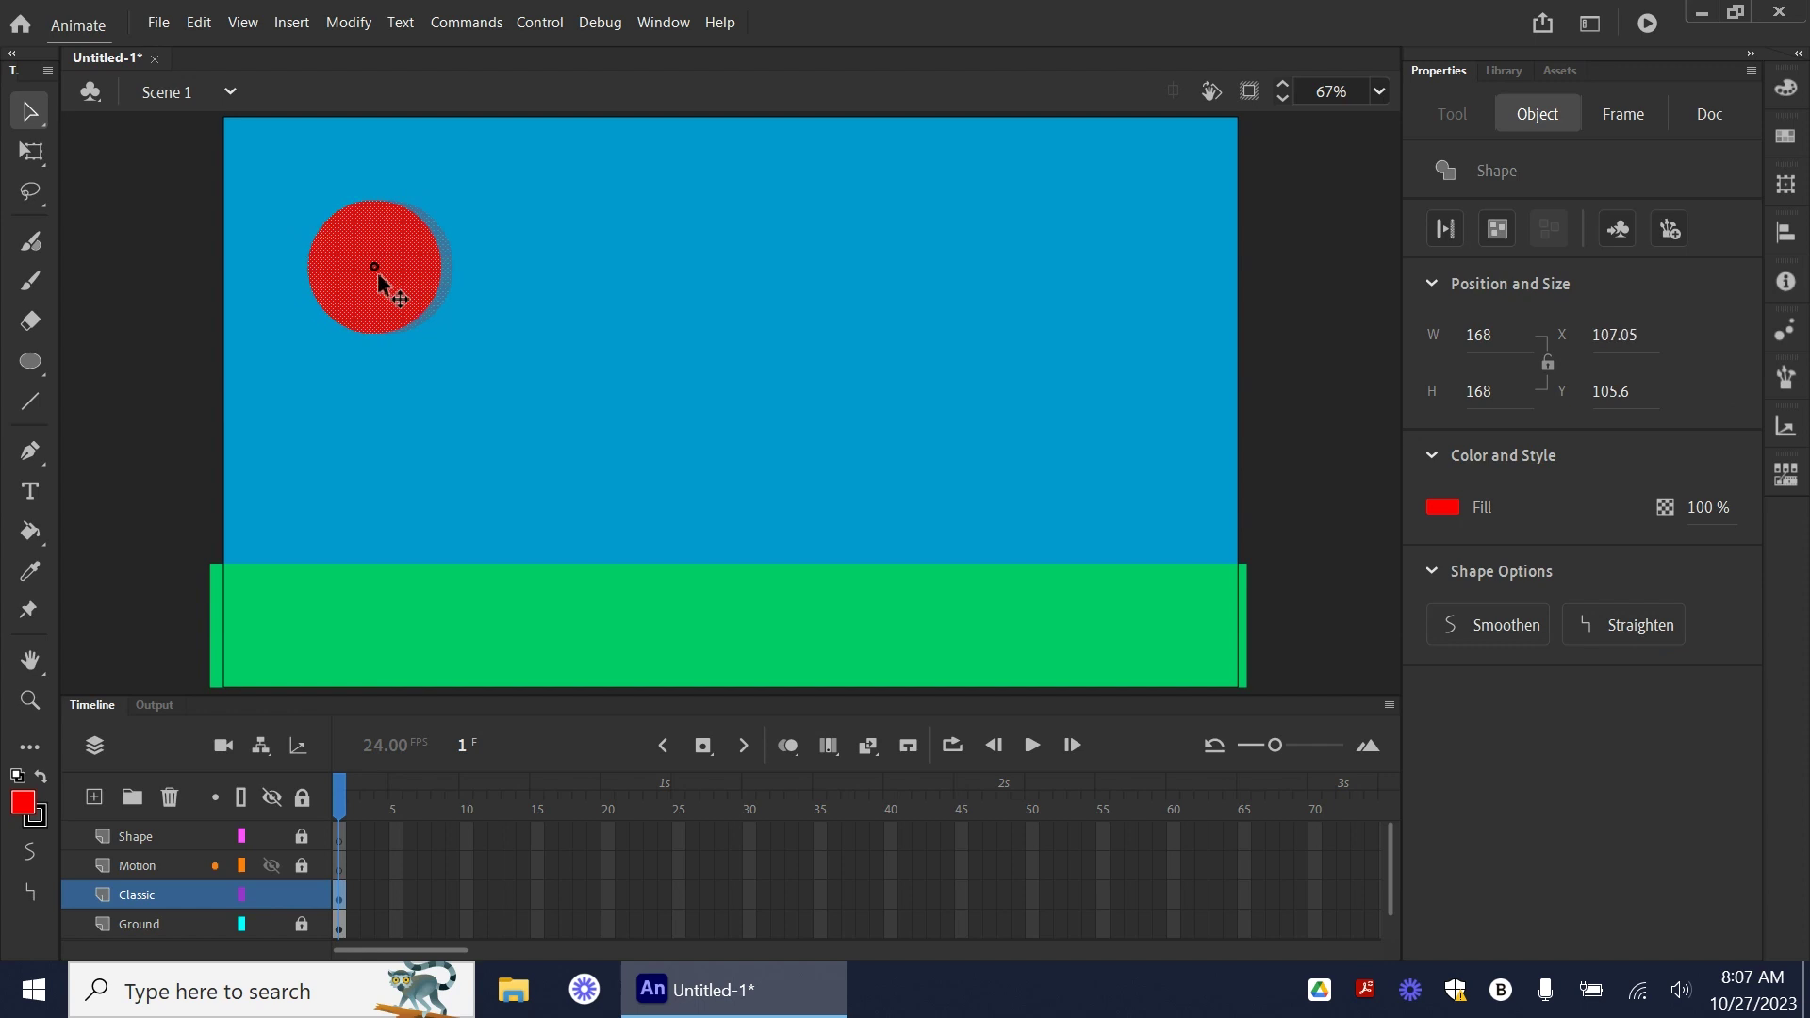
pyautogui.click(137, 366)
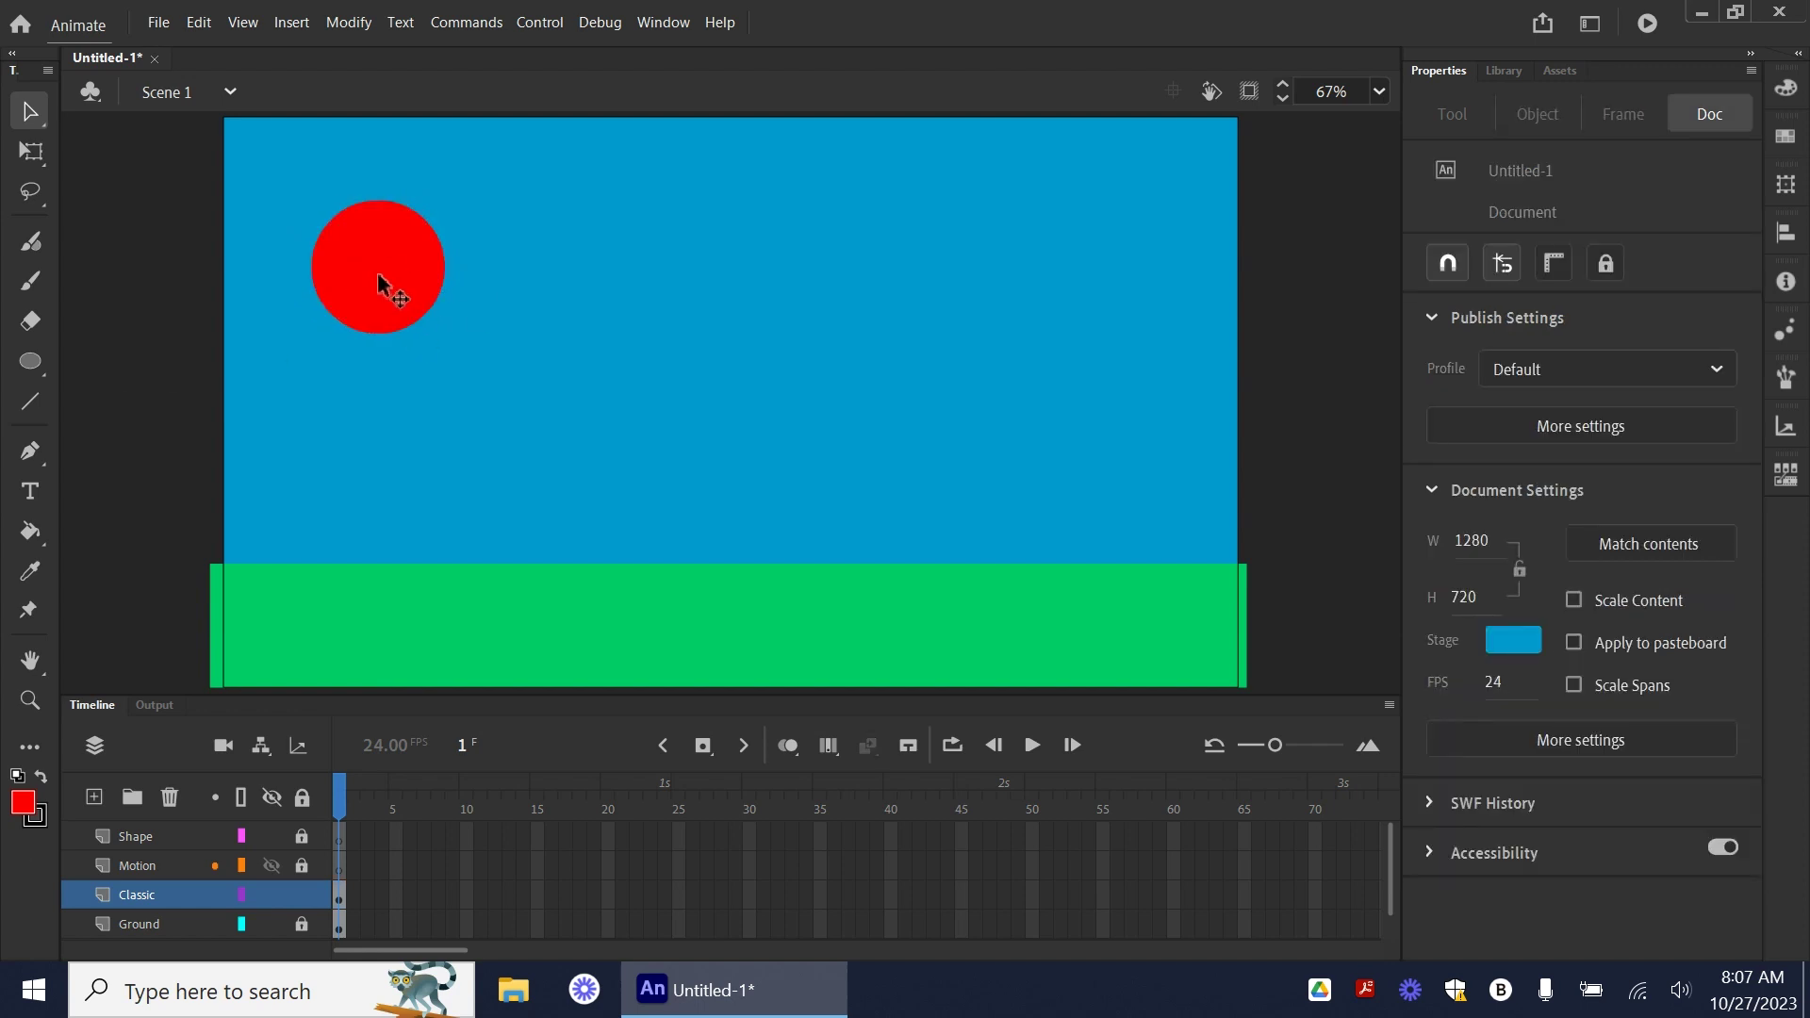
pyautogui.moveTo(408, 275)
pyautogui.mouseDown()
pyautogui.moveTo(392, 270)
pyautogui.moveTo(422, 276)
pyautogui.mouseUp()
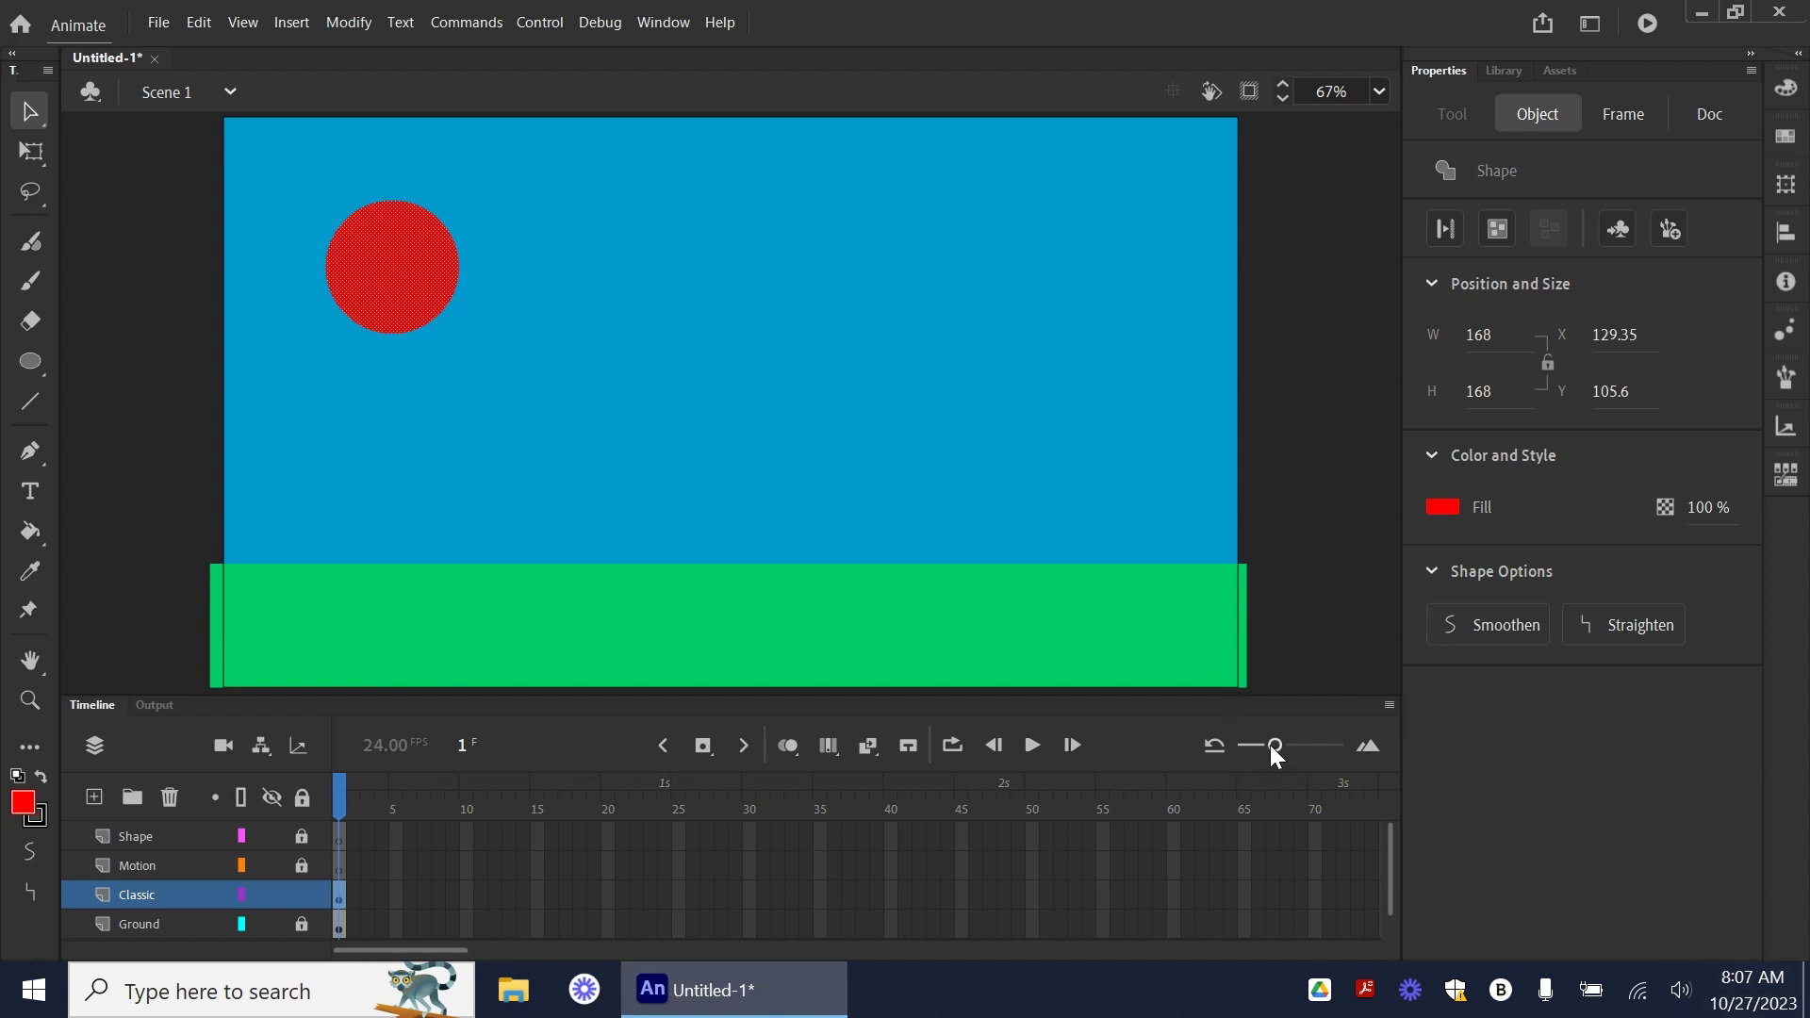
pyautogui.moveTo(1270, 744); pyautogui.dragTo(1262, 744)
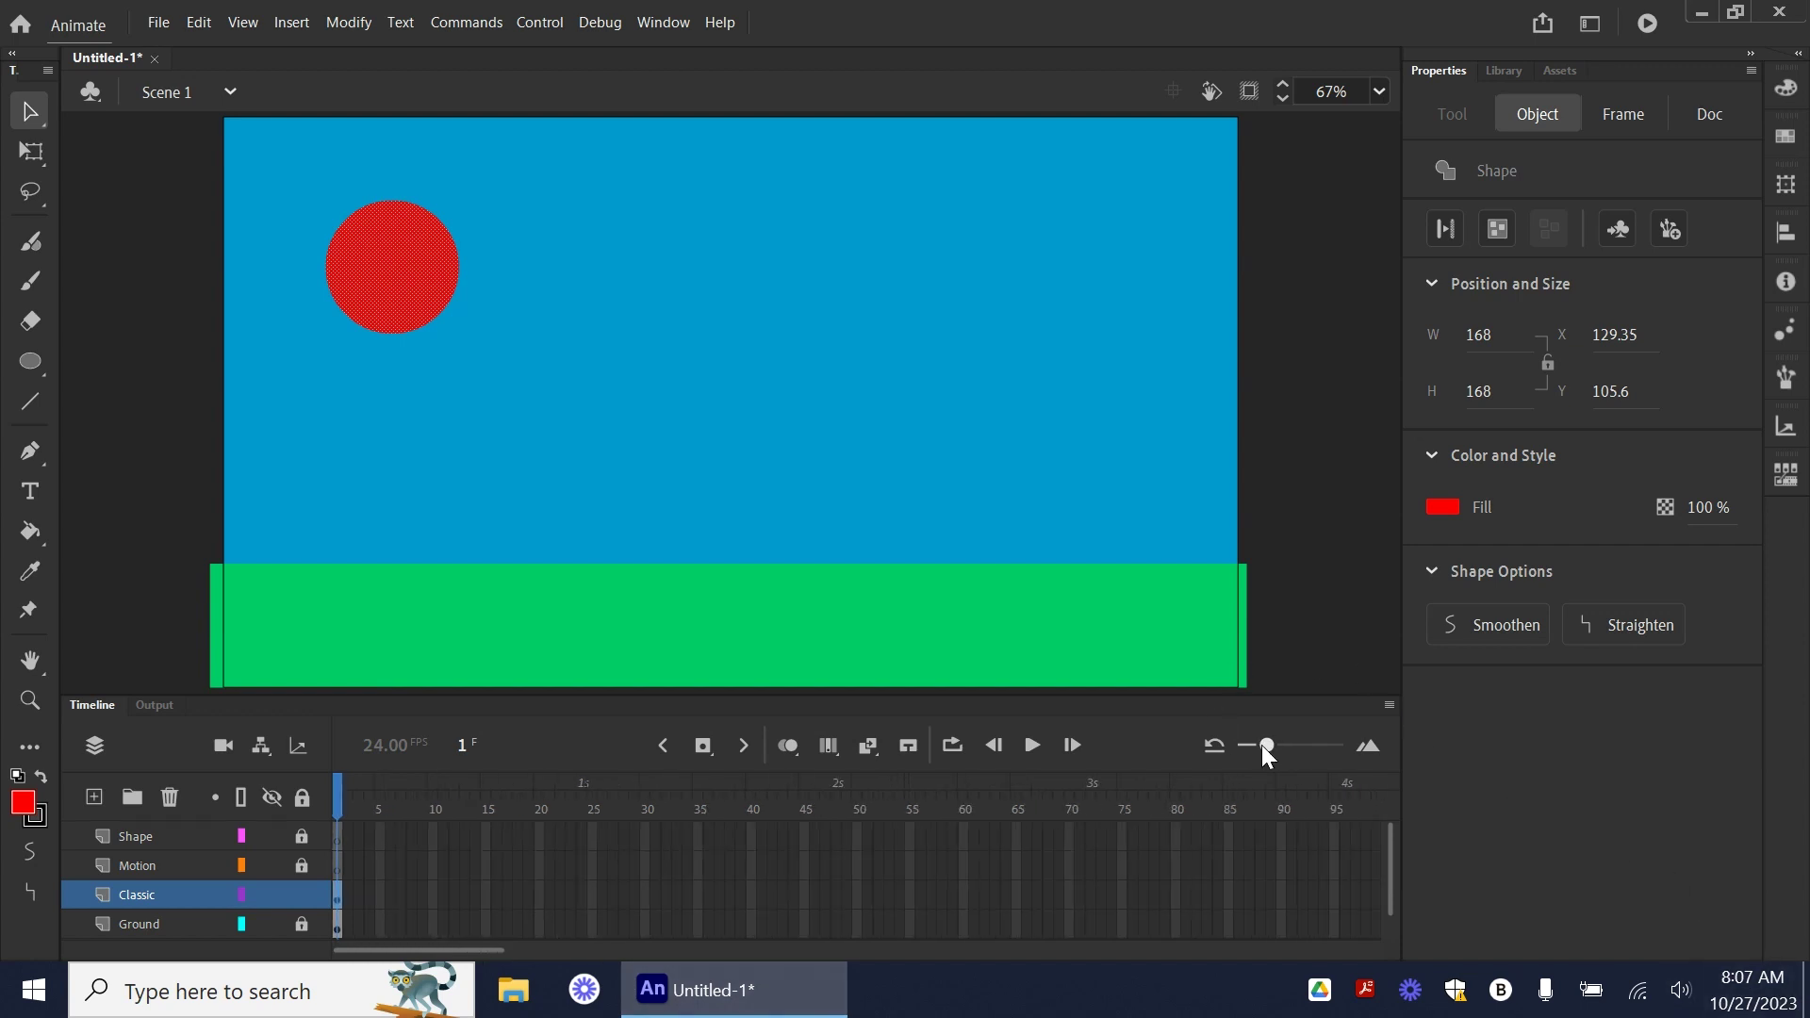
pyautogui.click(1280, 834)
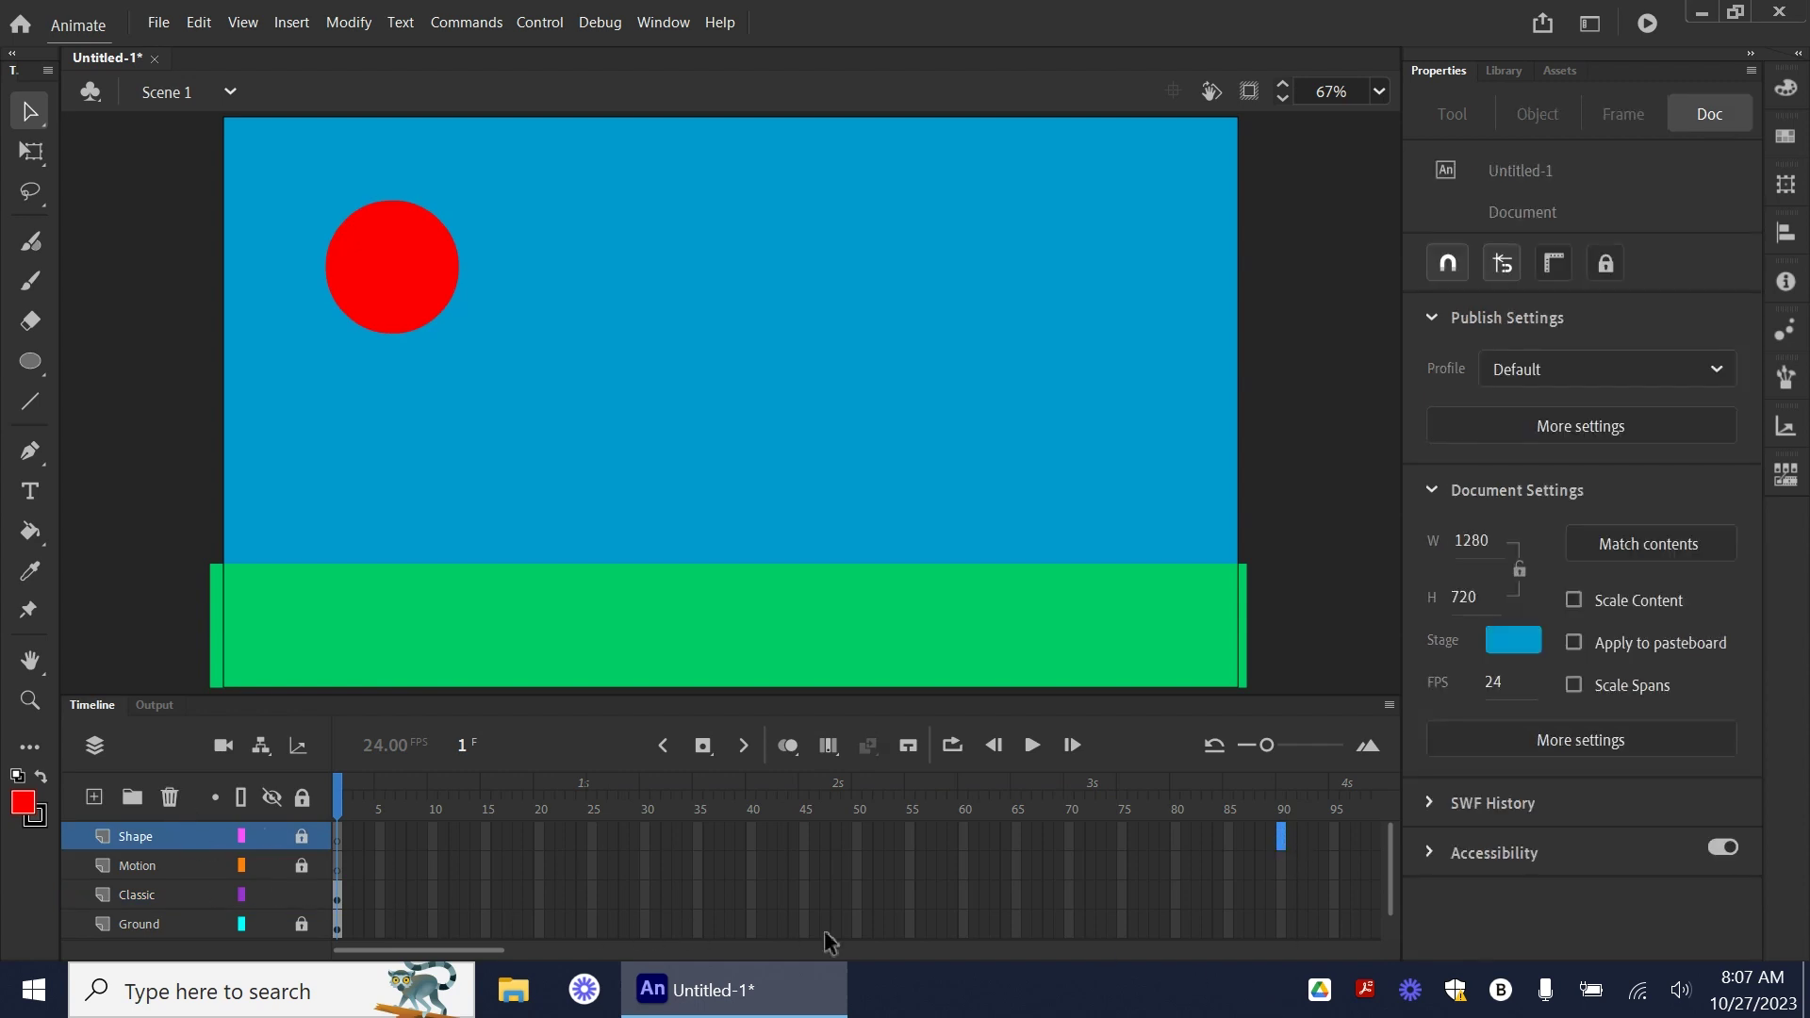
pyautogui.click(1288, 895)
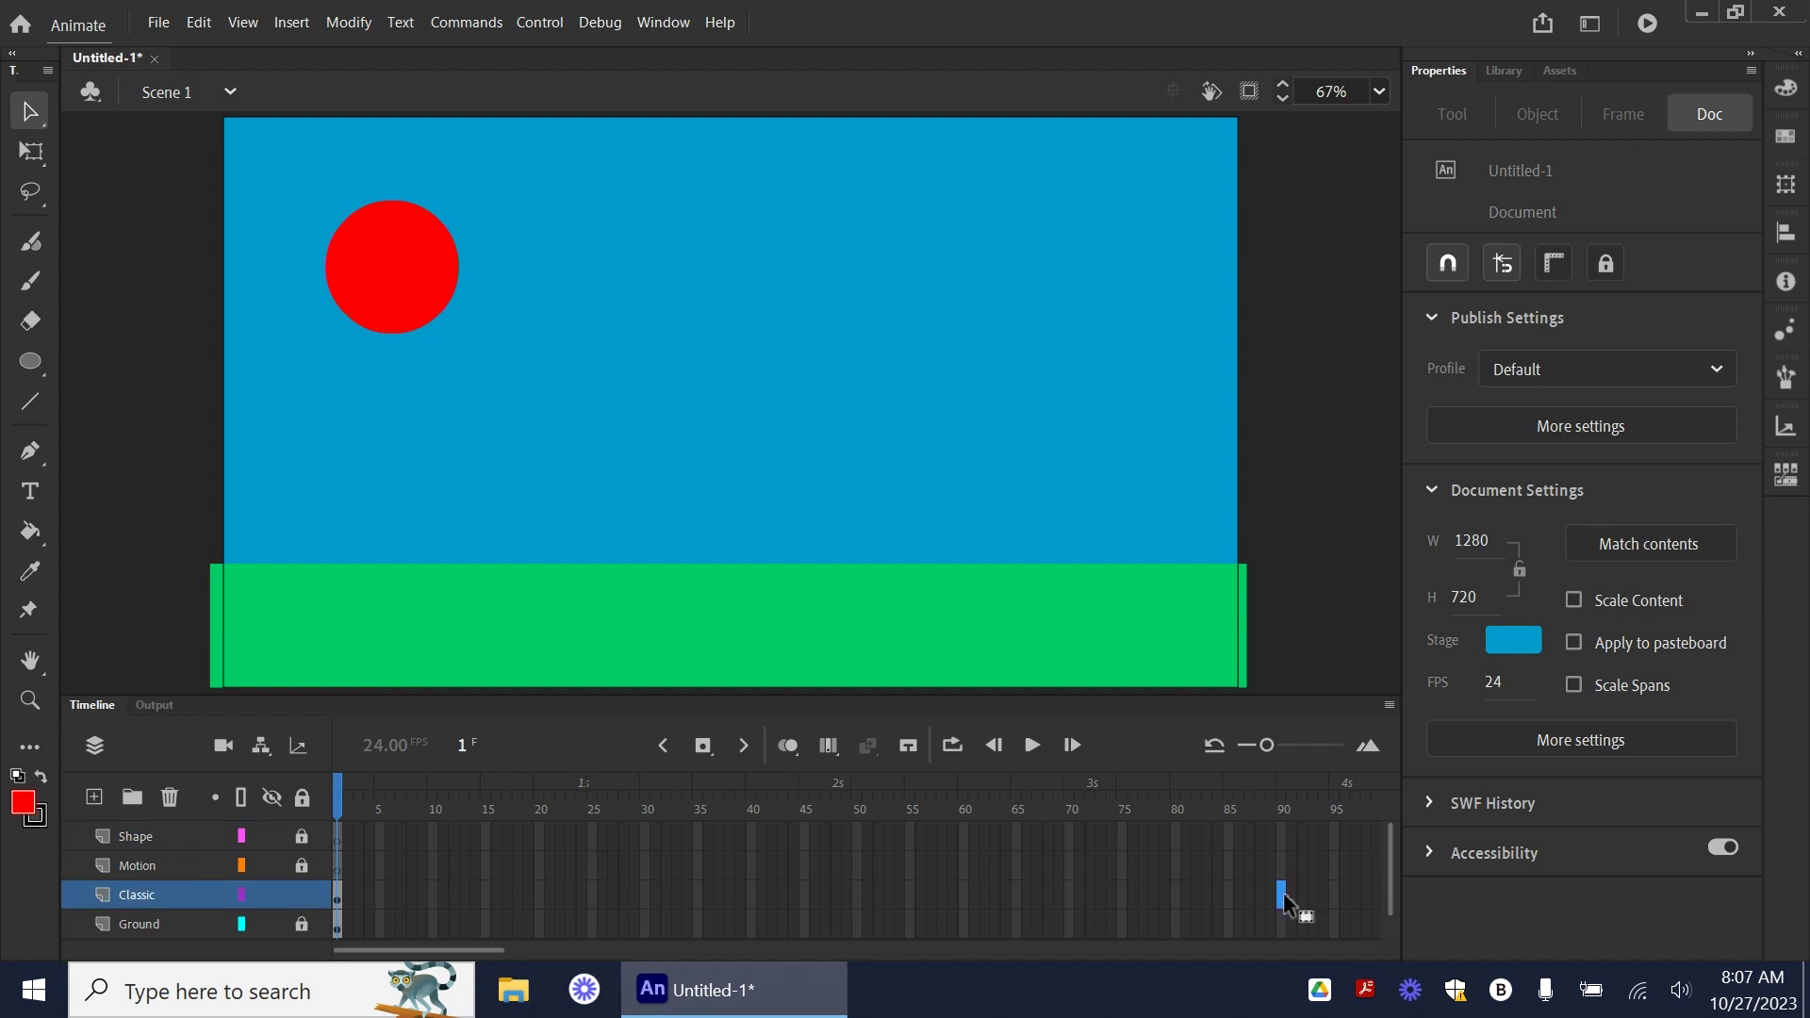
pyautogui.click(708, 745)
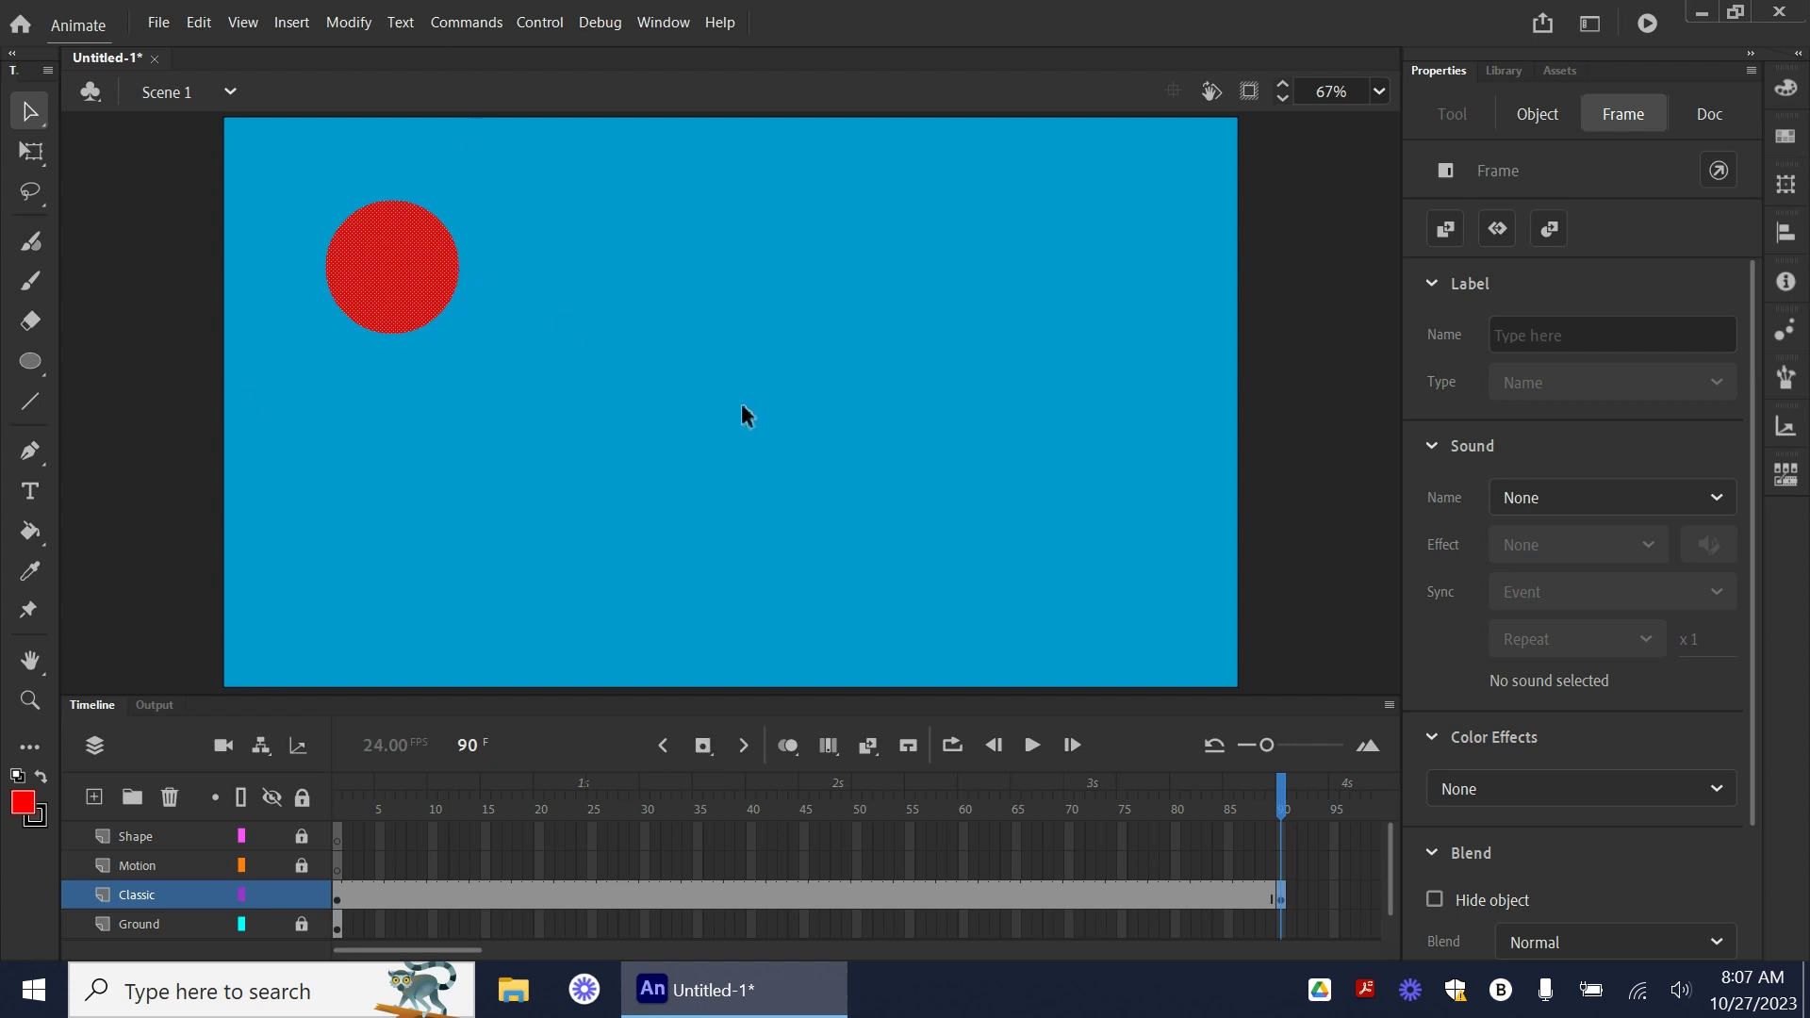
pyautogui.hotkey('ctrl', 'z')
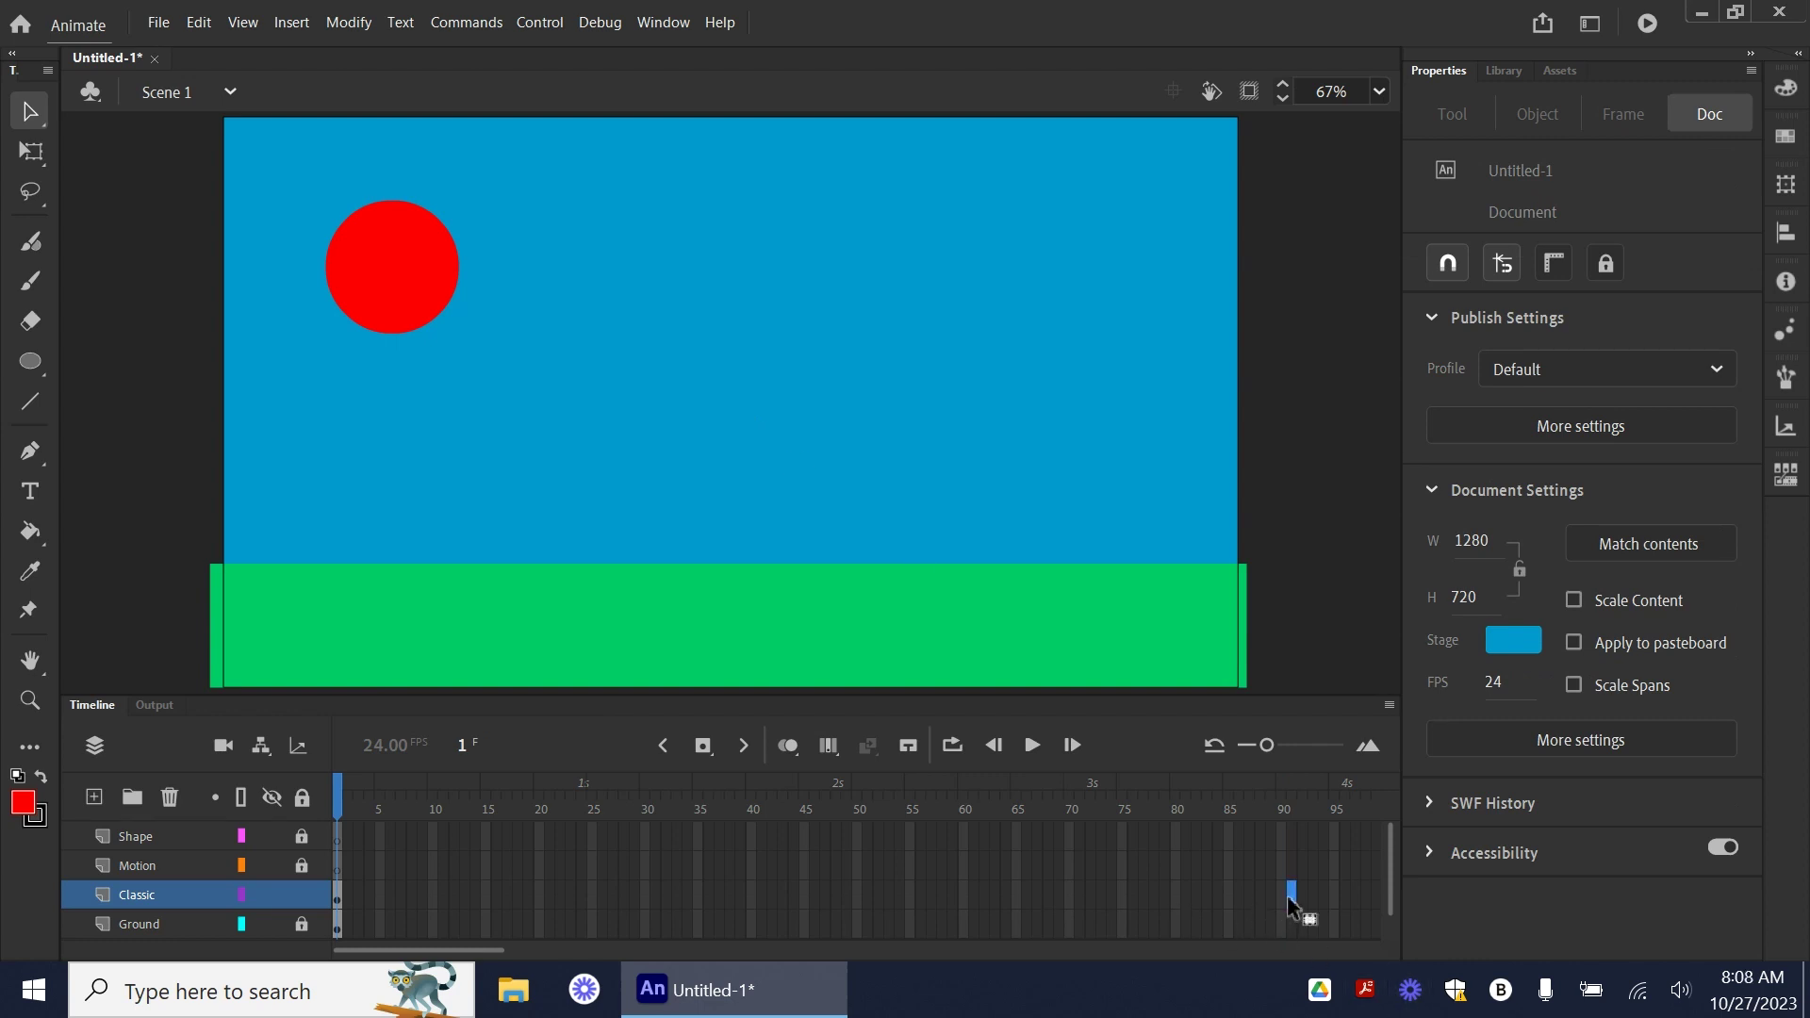
# - Insert keyframes at frame 90 on both the Classic and Ground layers
pyautogui.click(1282, 924)
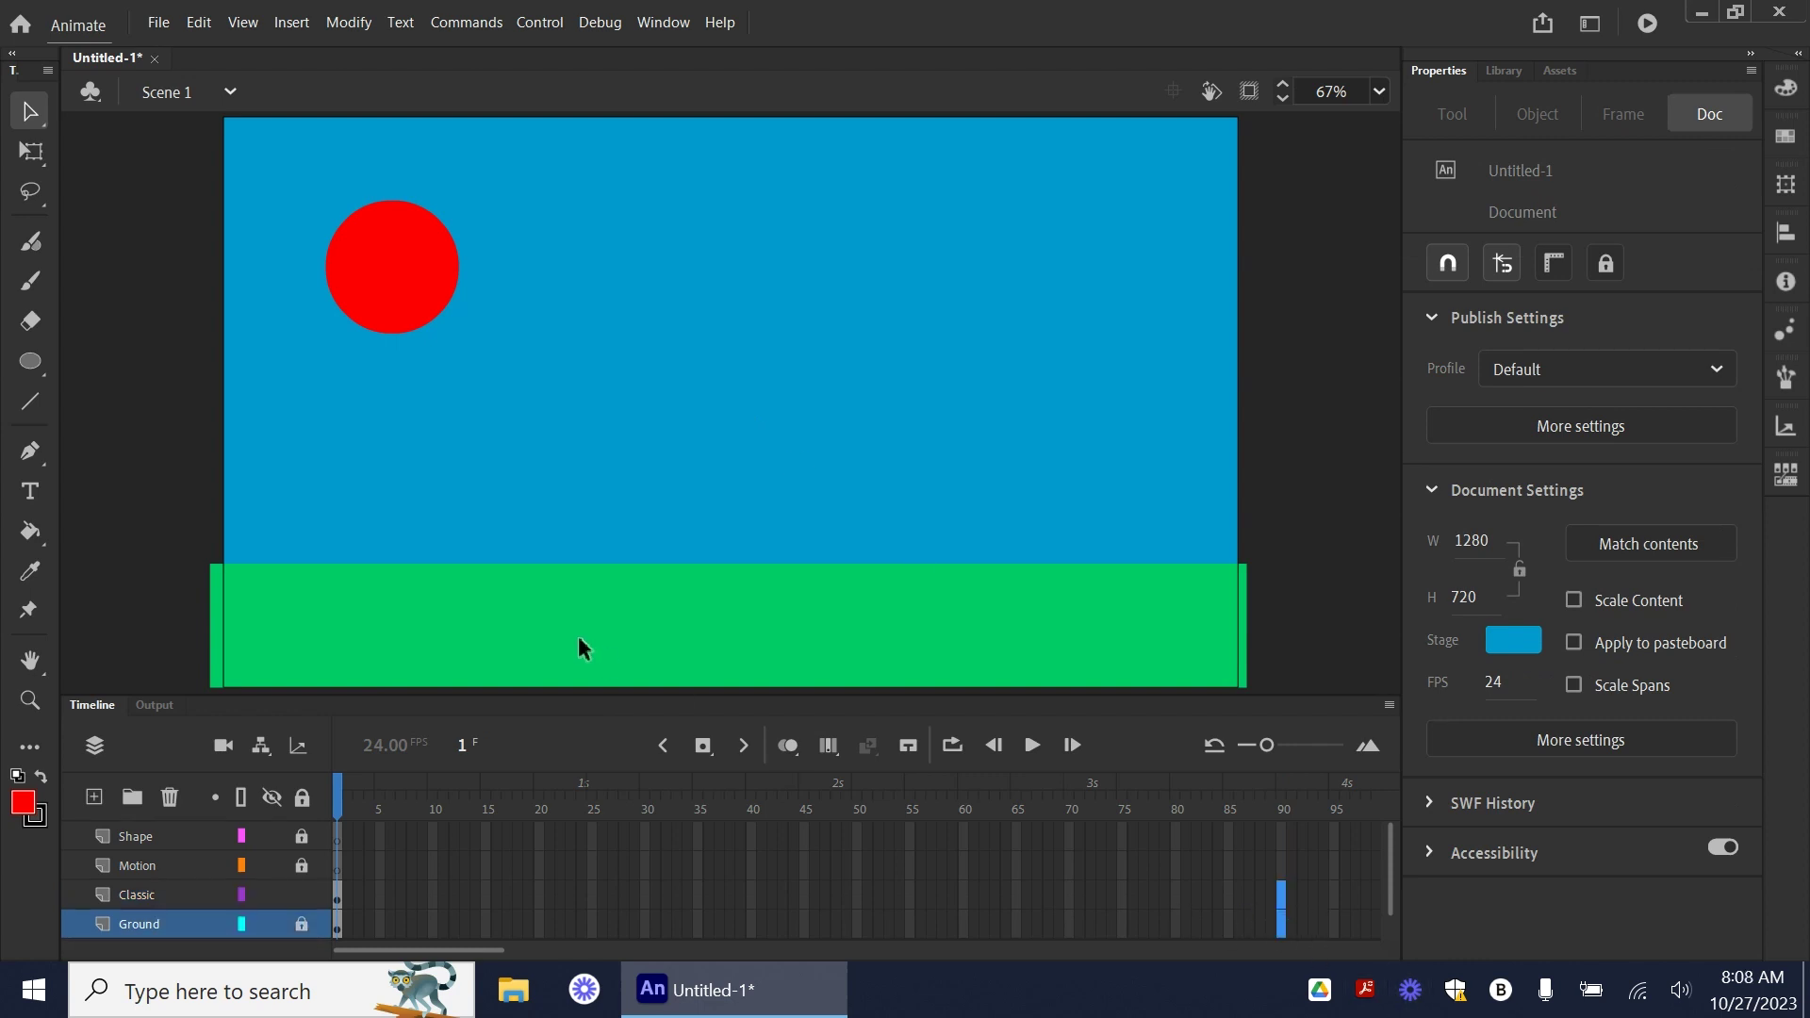
pyautogui.click(705, 744)
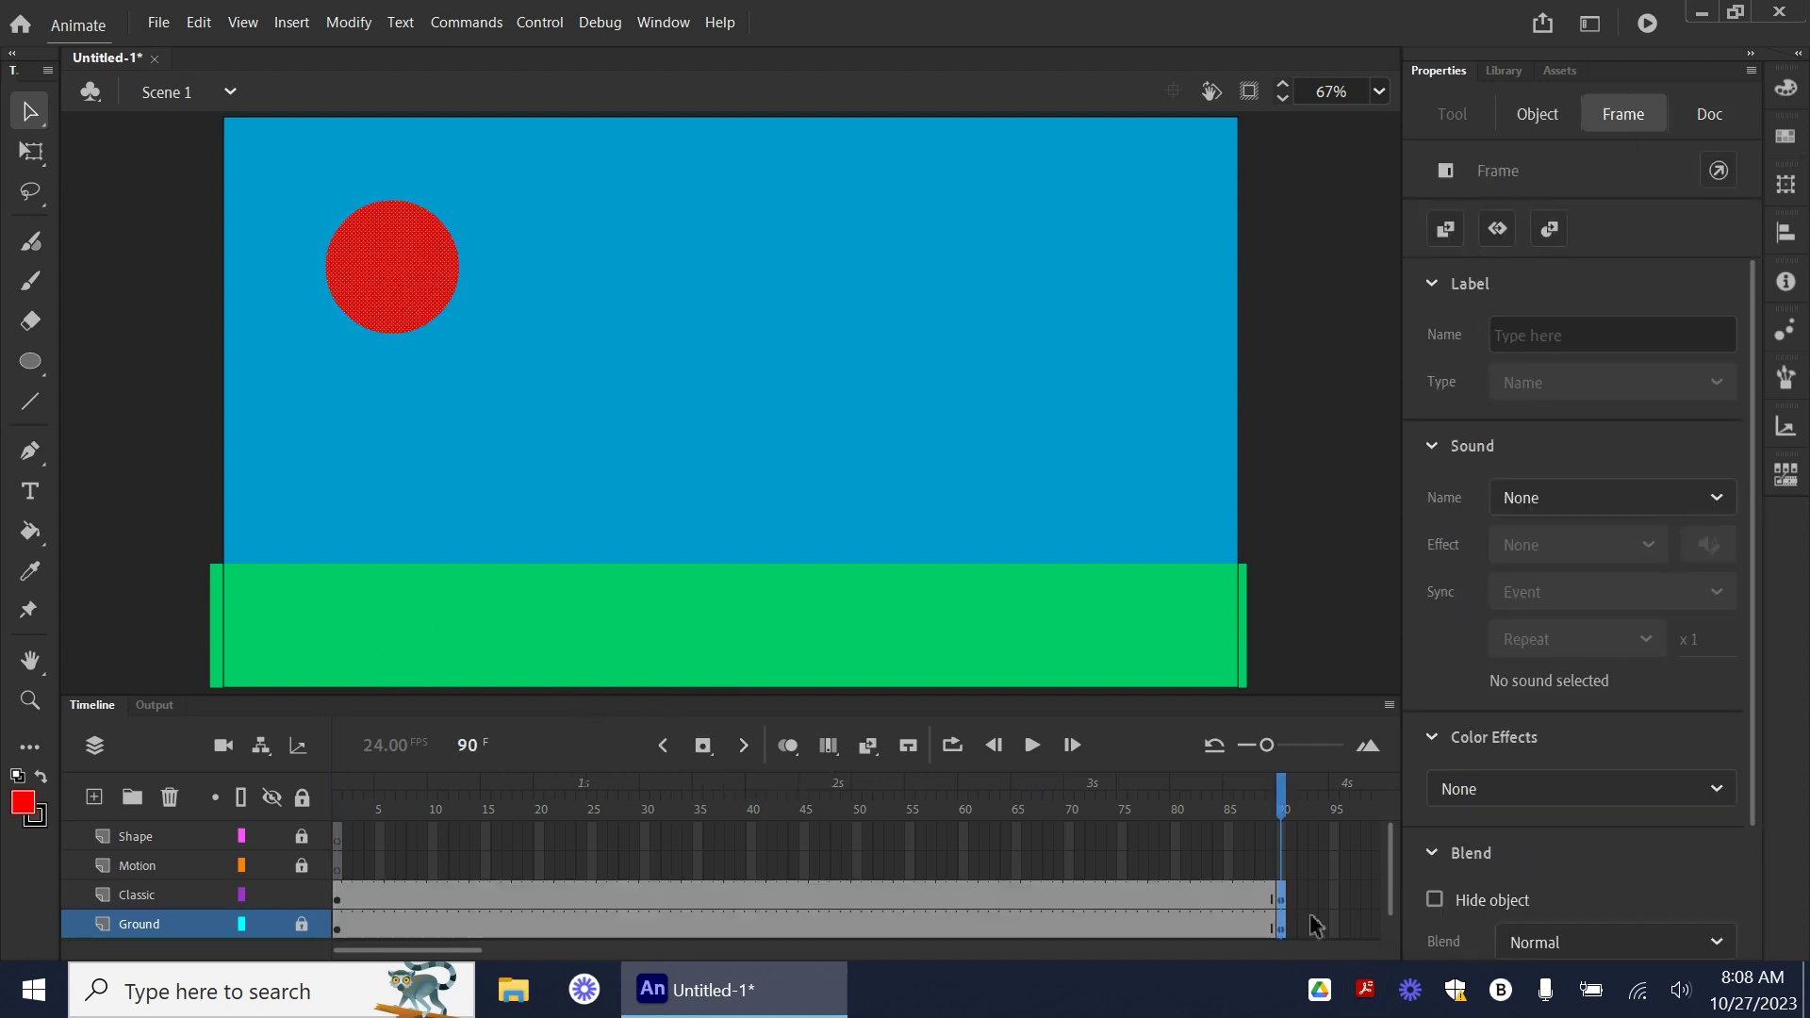
# - At frame 90 of the Classic layer, move the red circle down to the ground at about X 126, Y 480
pyautogui.click(1282, 895)
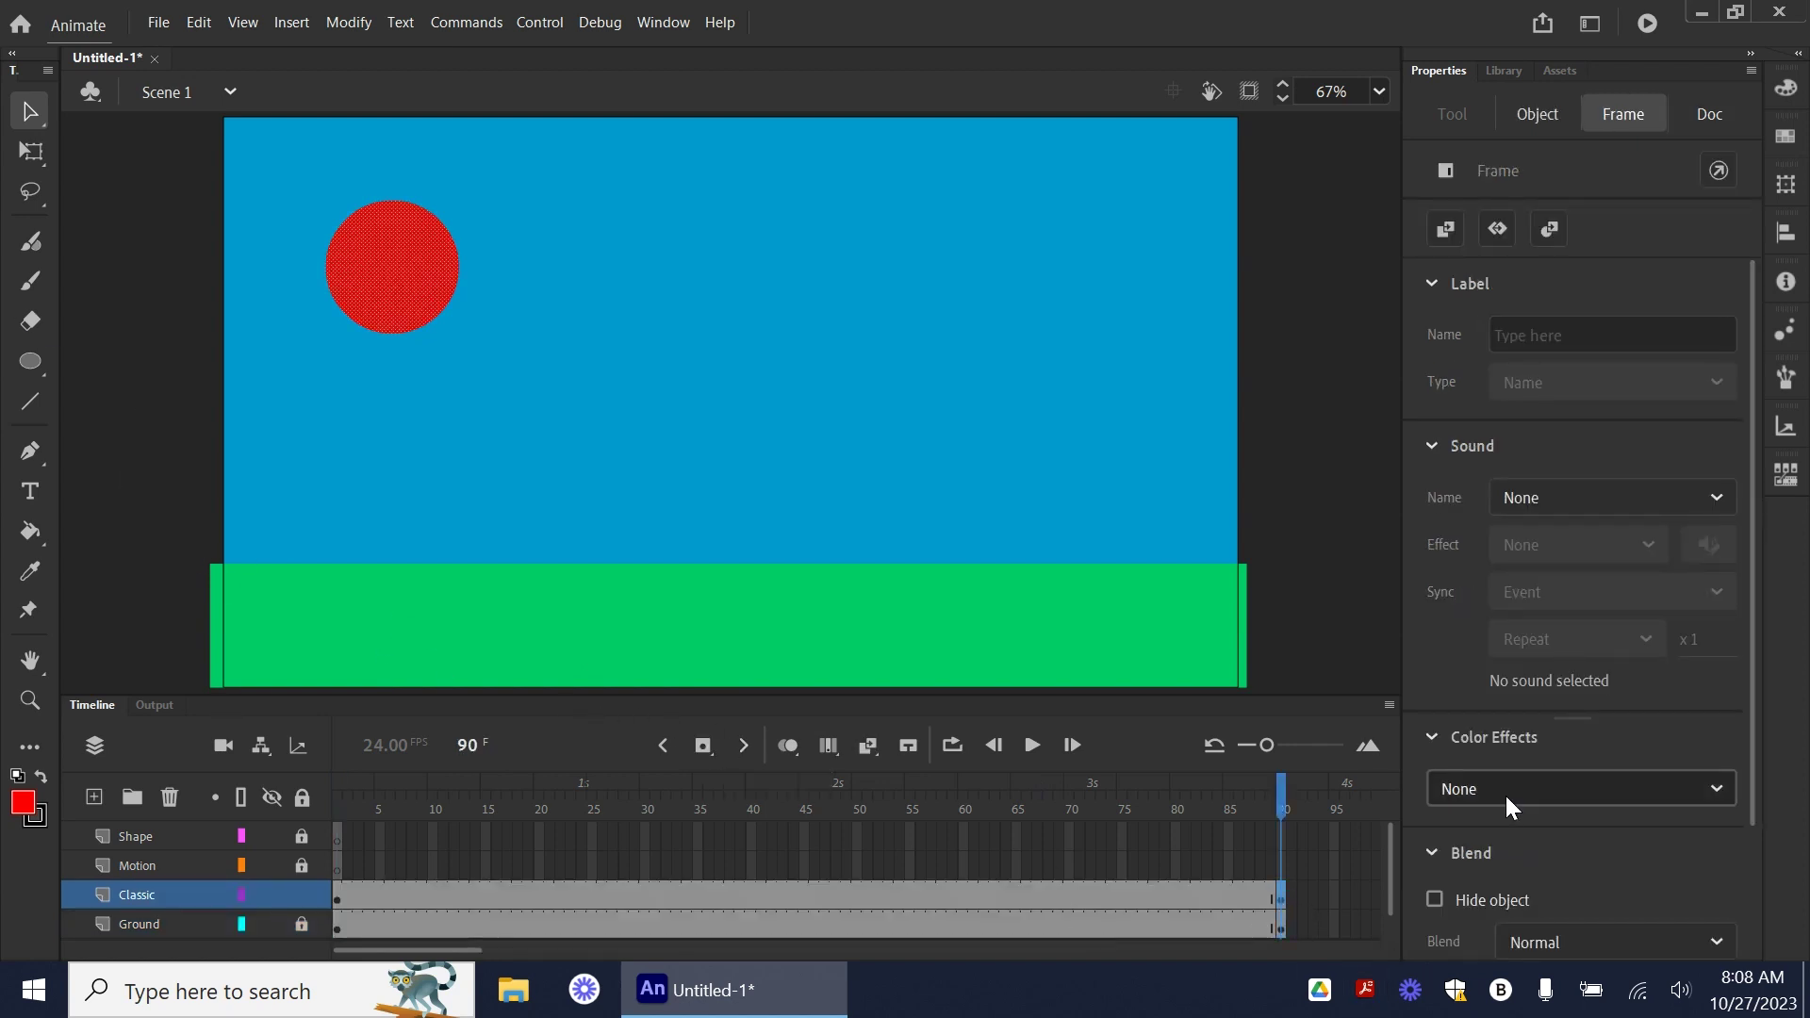
pyautogui.press('F5')
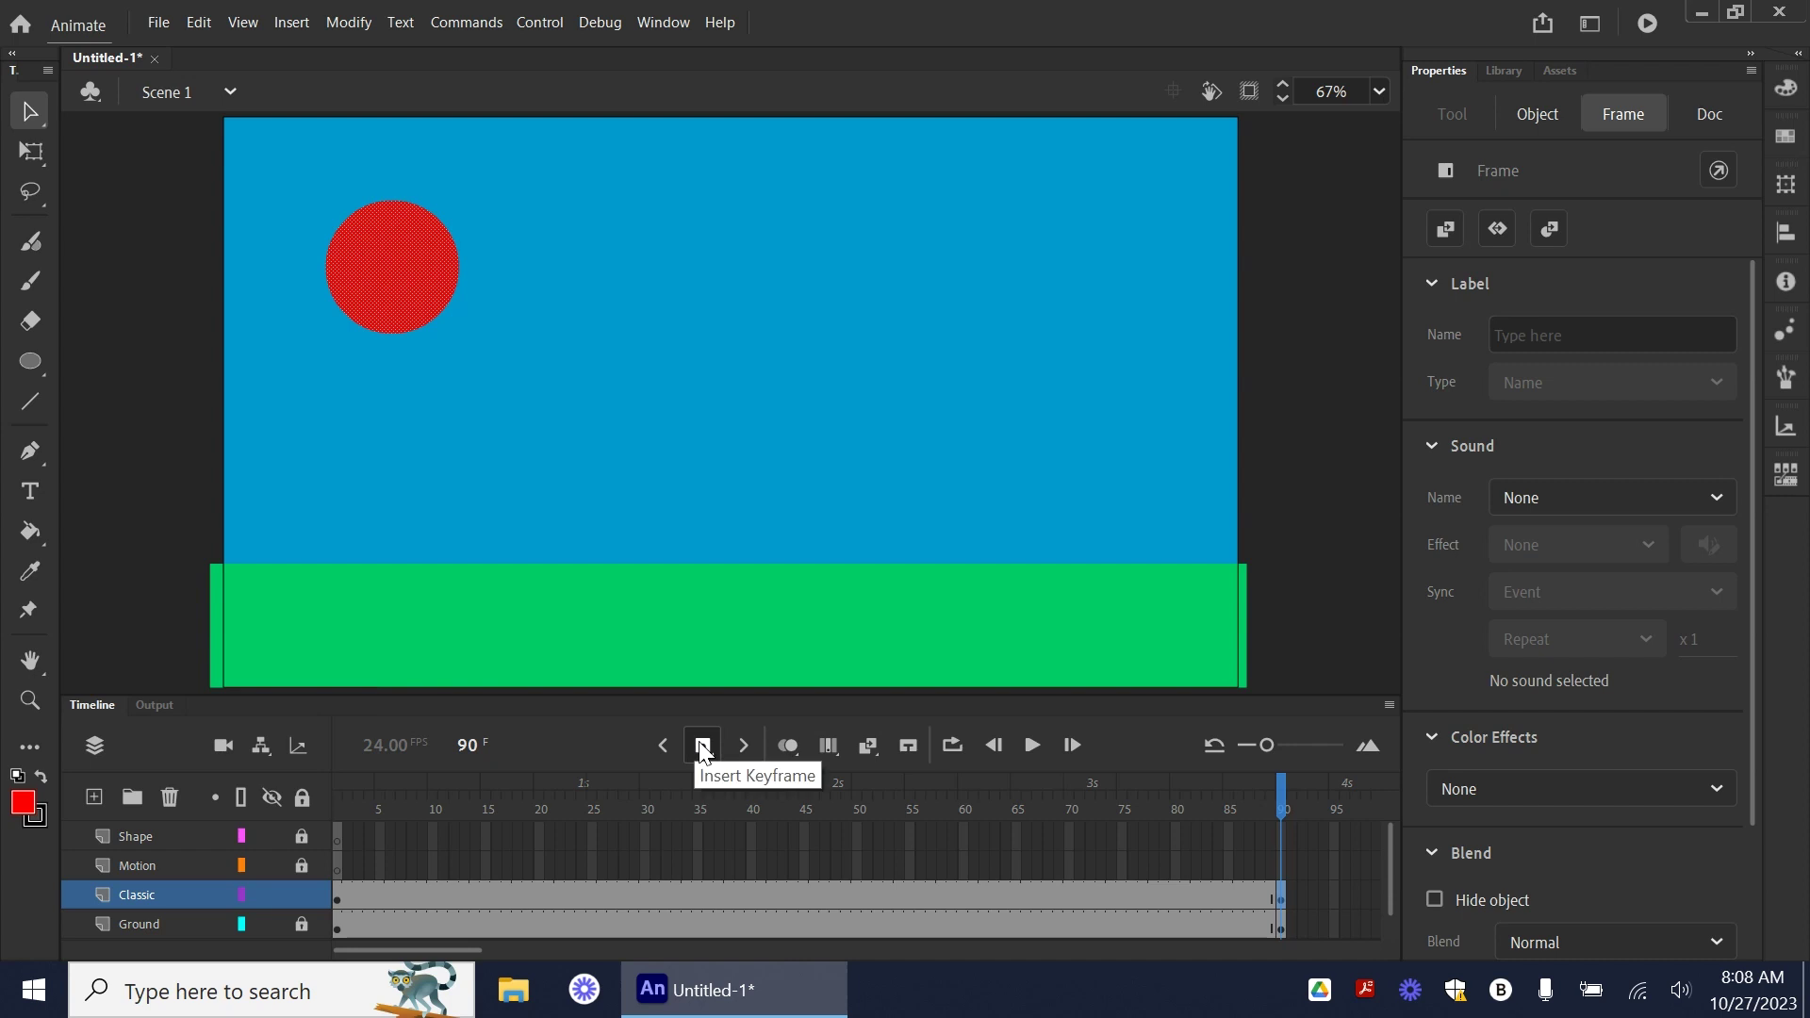
pyautogui.moveTo(408, 275); pyautogui.dragTo(402, 579)
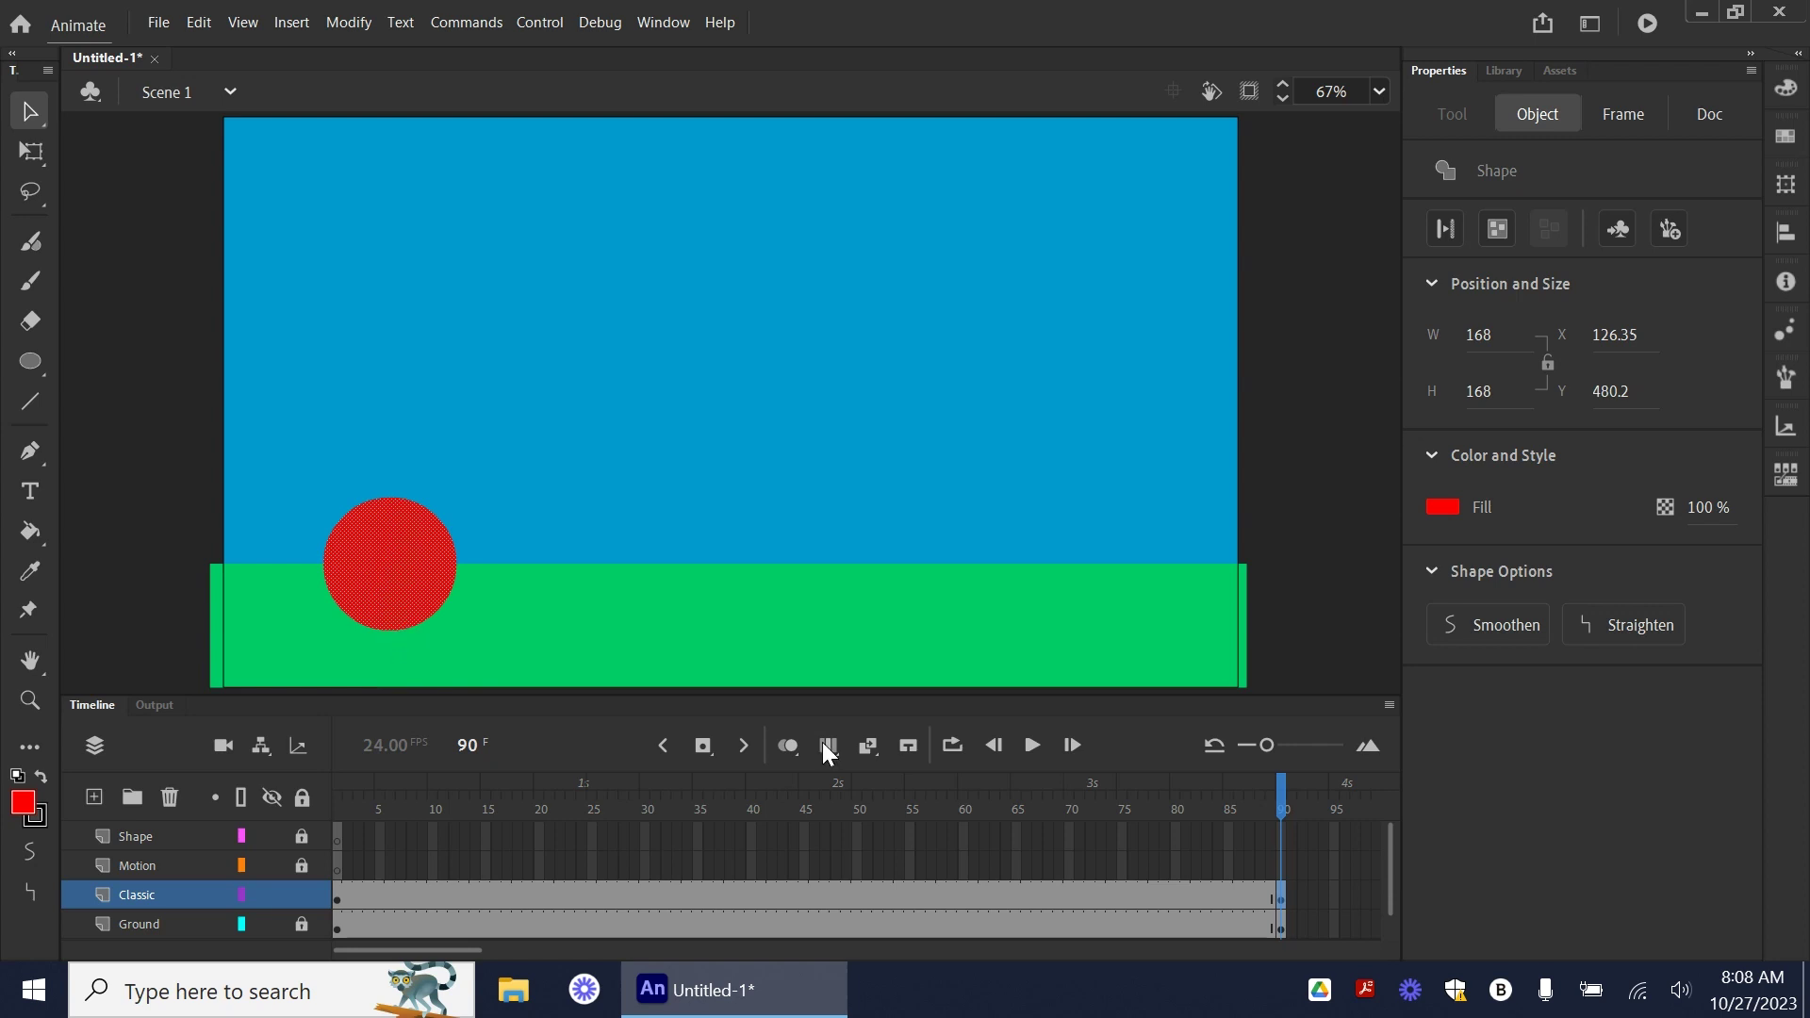
# - Create a classic tween between the two Classic layer keyframes, converting the circle to a symbol
pyautogui.rightClick(760, 901)
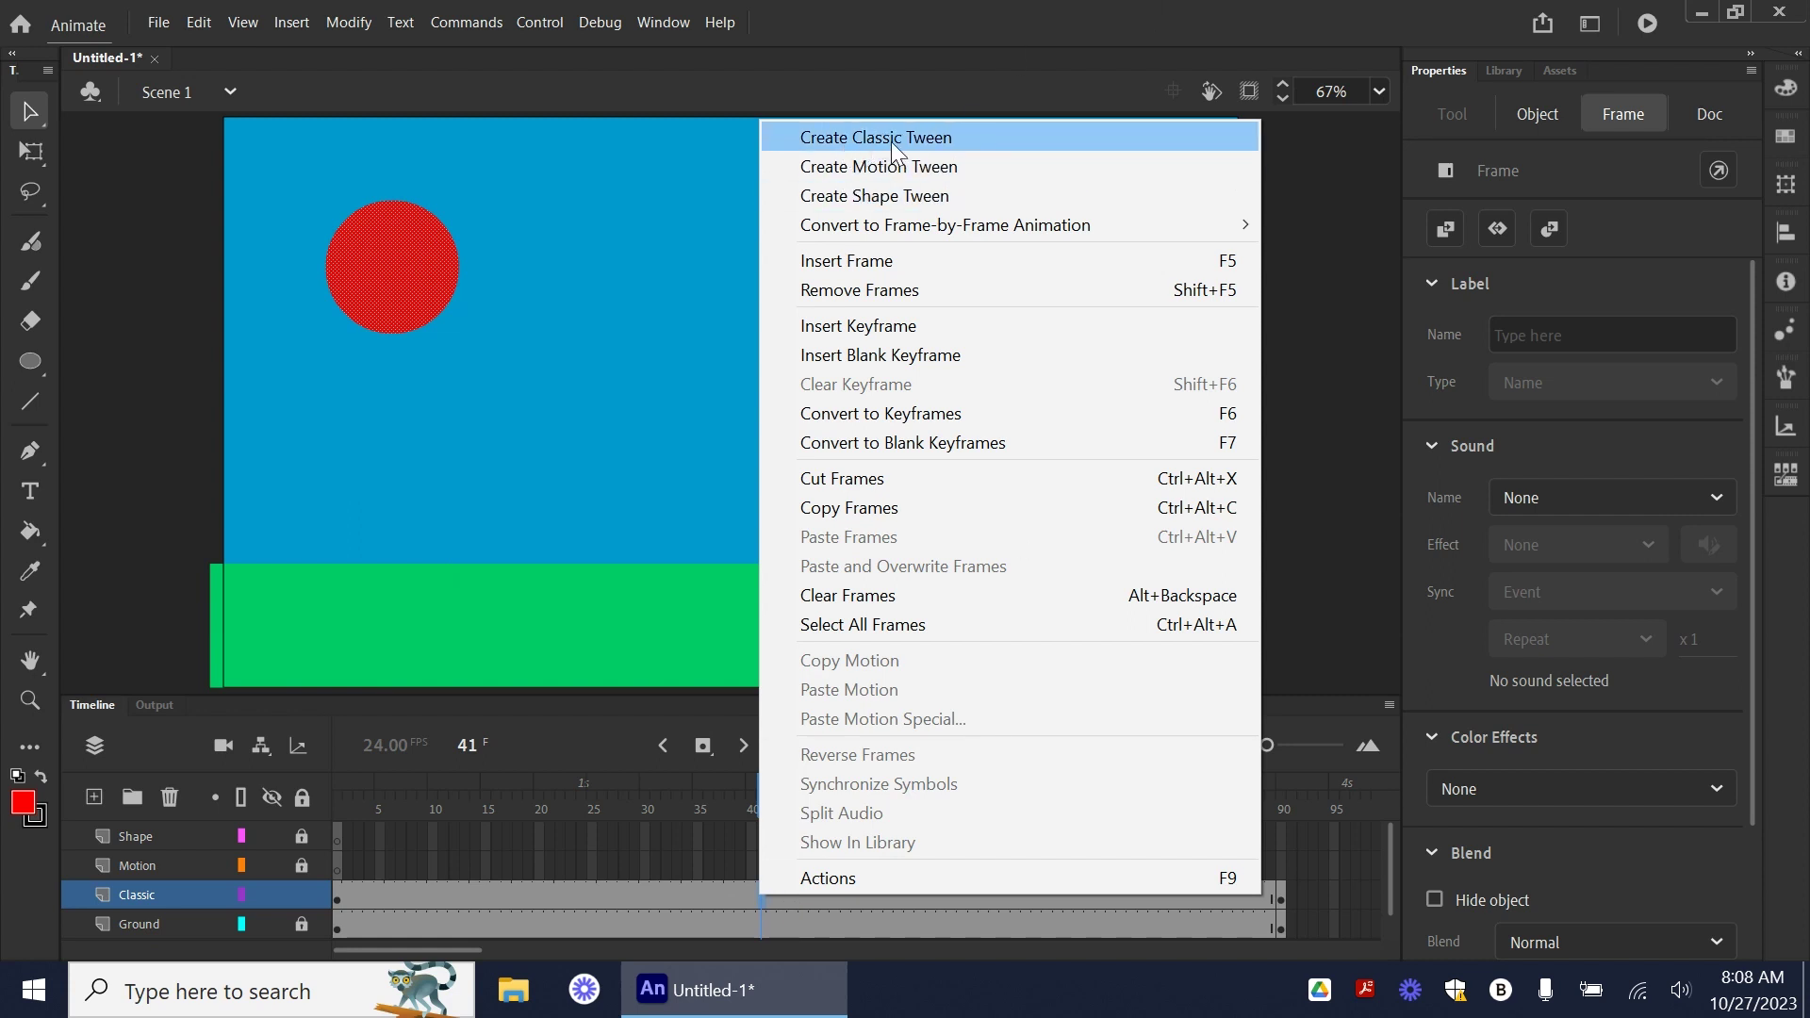
pyautogui.click(964, 138)
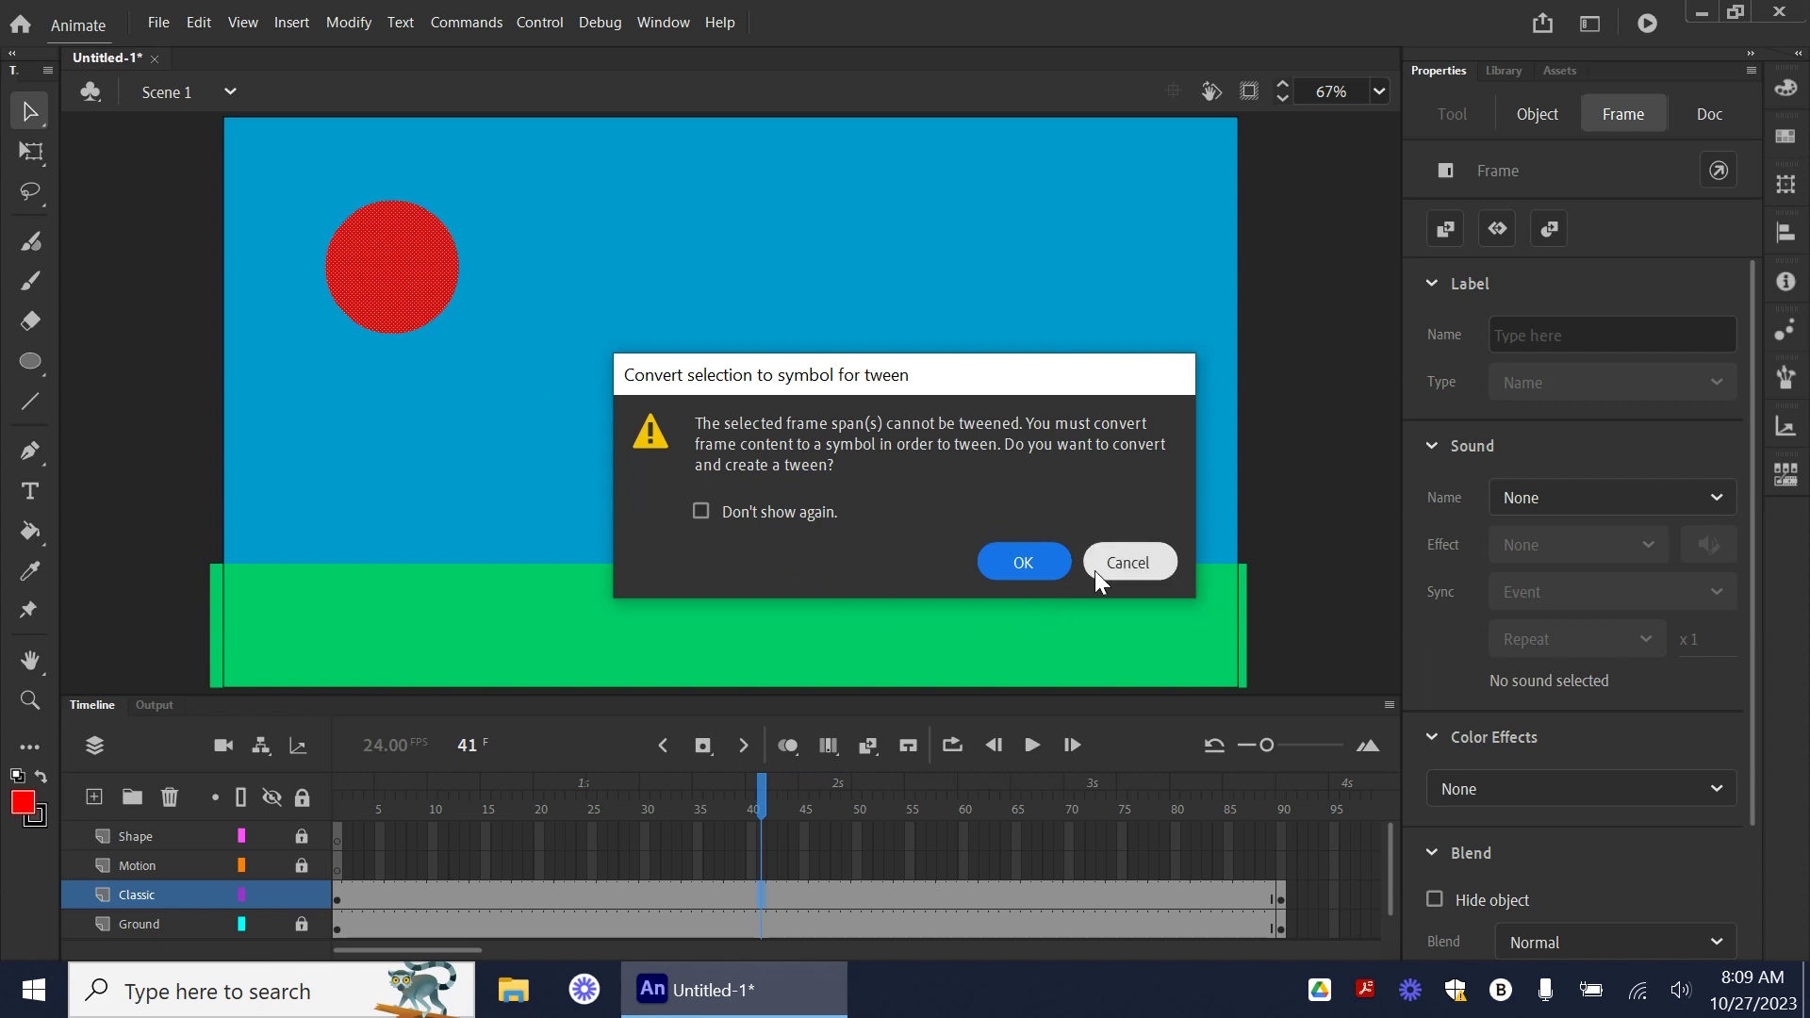
pyautogui.click(1011, 565)
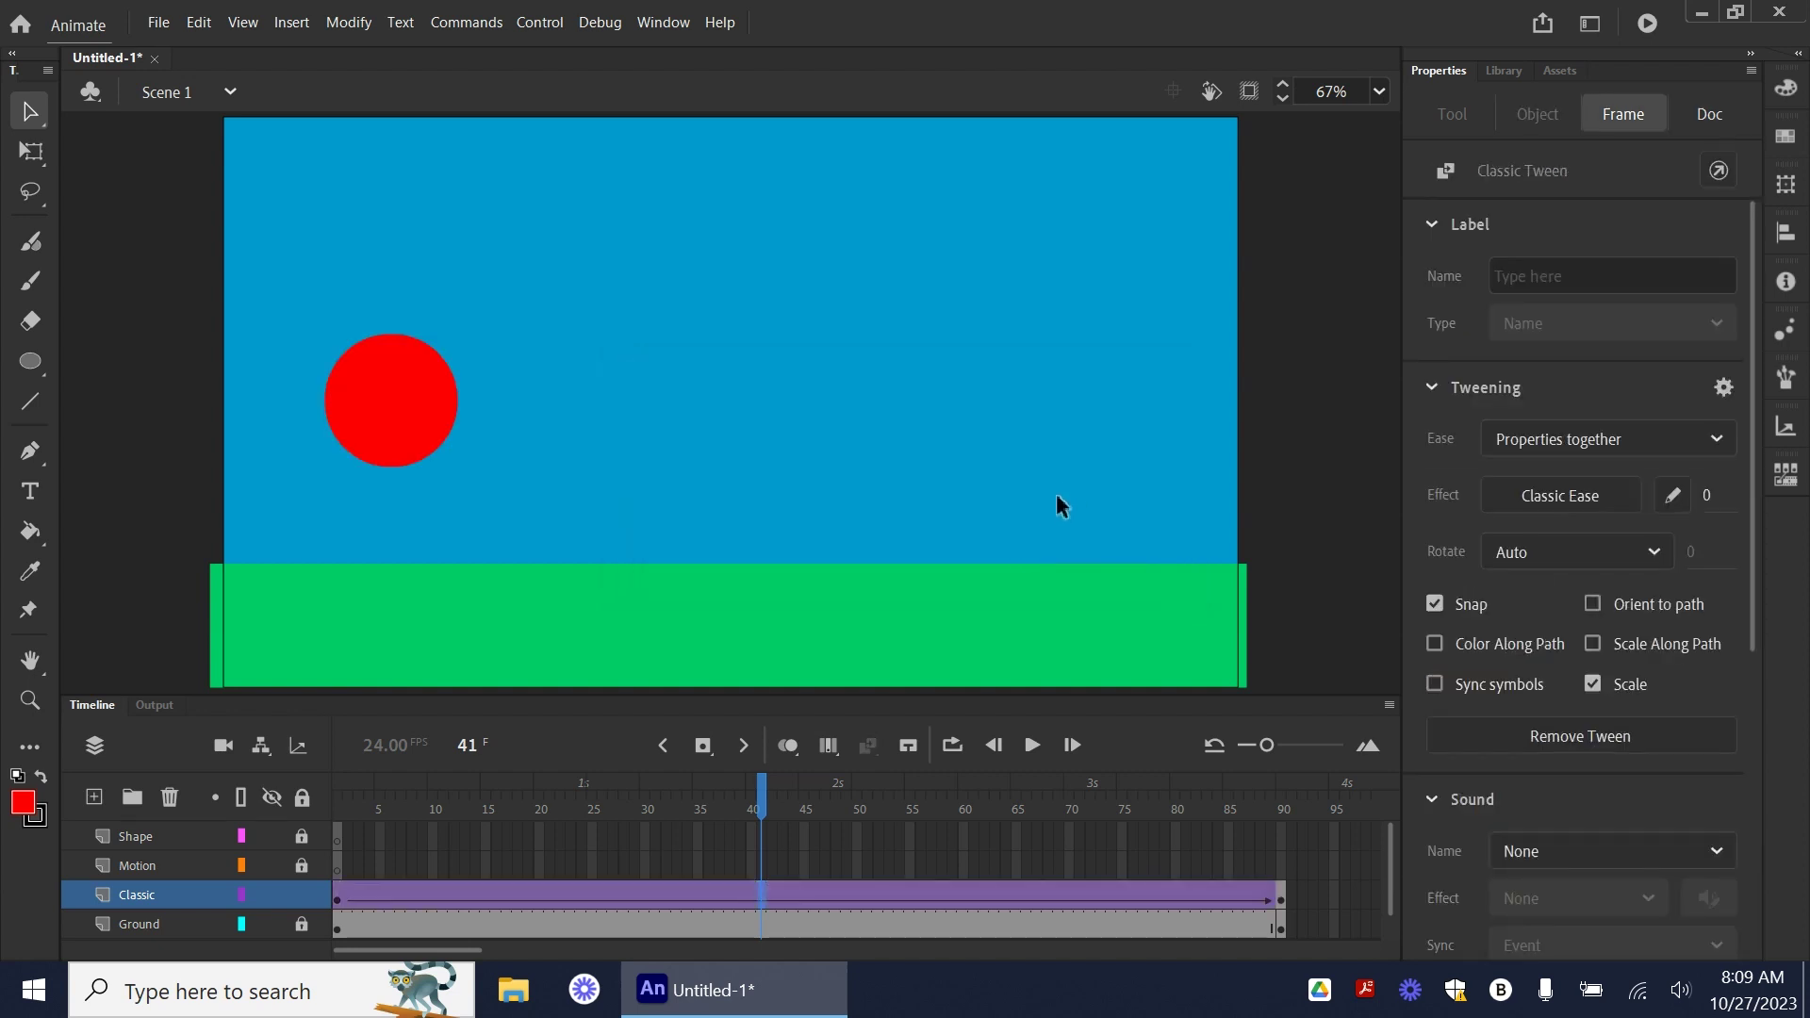
# - Play the falling-ball animation from frame 1 and scrub back through it toward the start
pyautogui.moveTo(760, 803); pyautogui.dragTo(1619, 948)
pyautogui.hotkey('shift', ',')
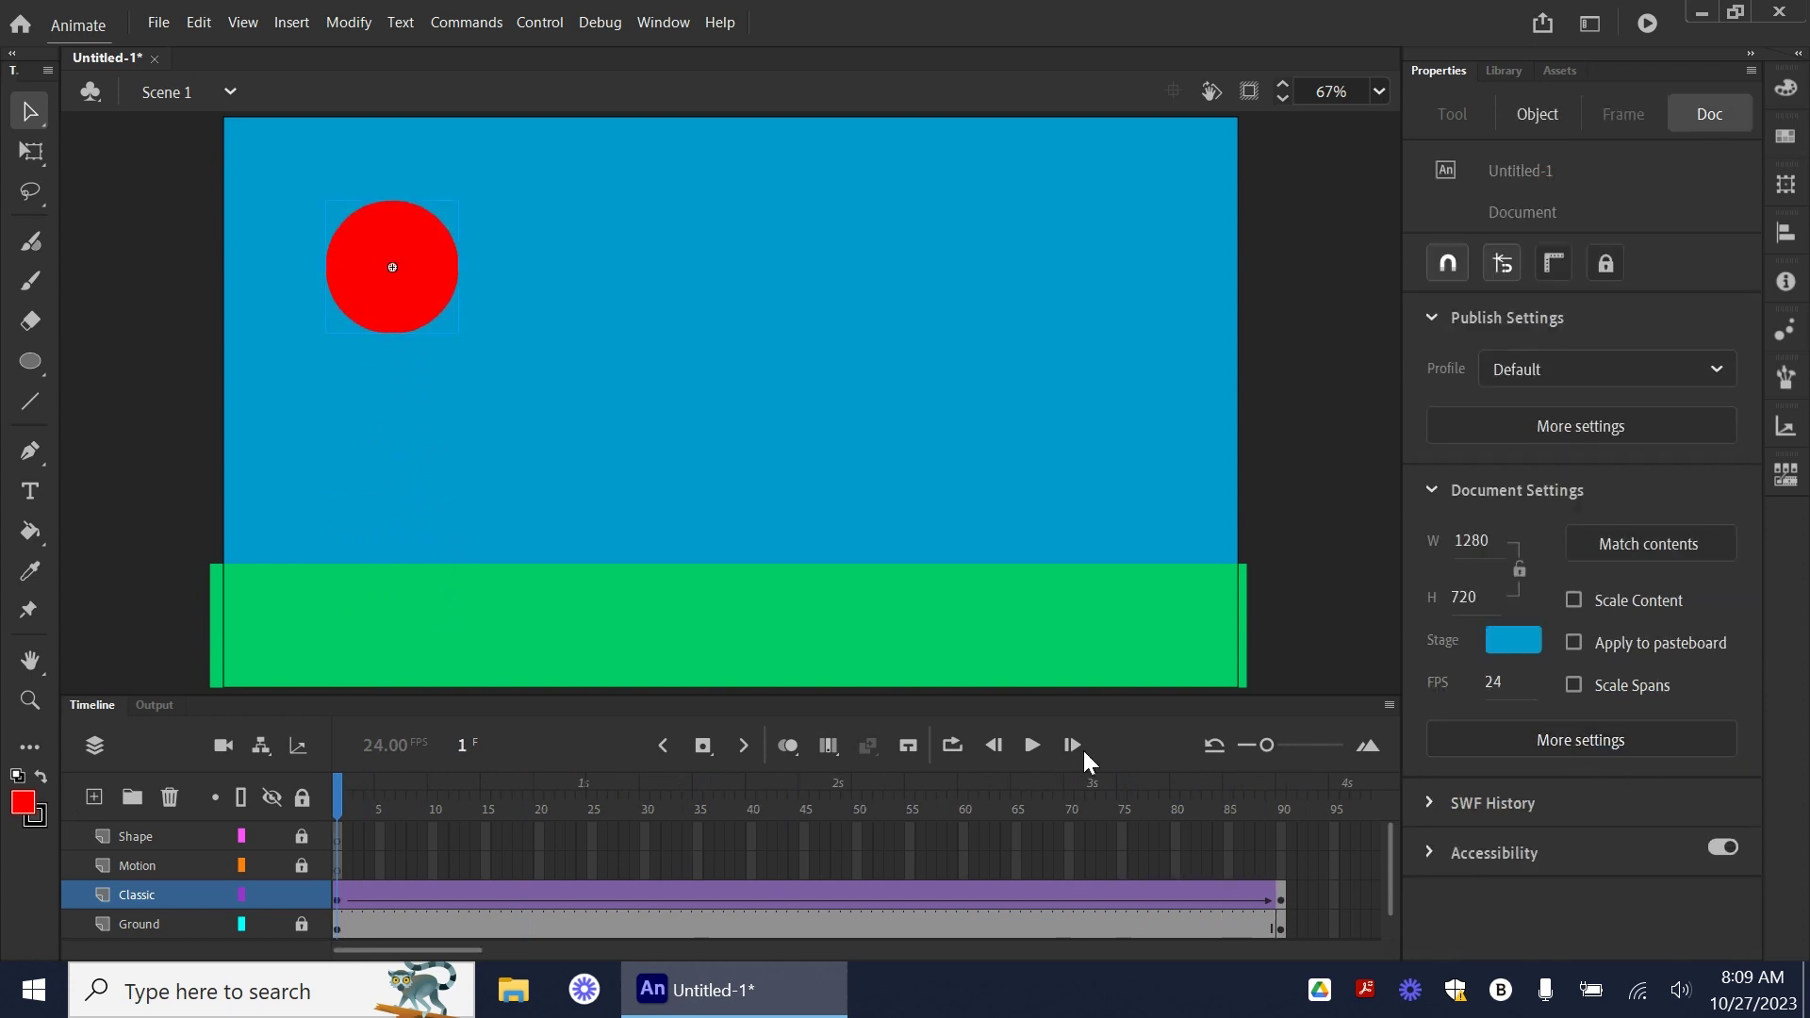
pyautogui.click(1032, 745)
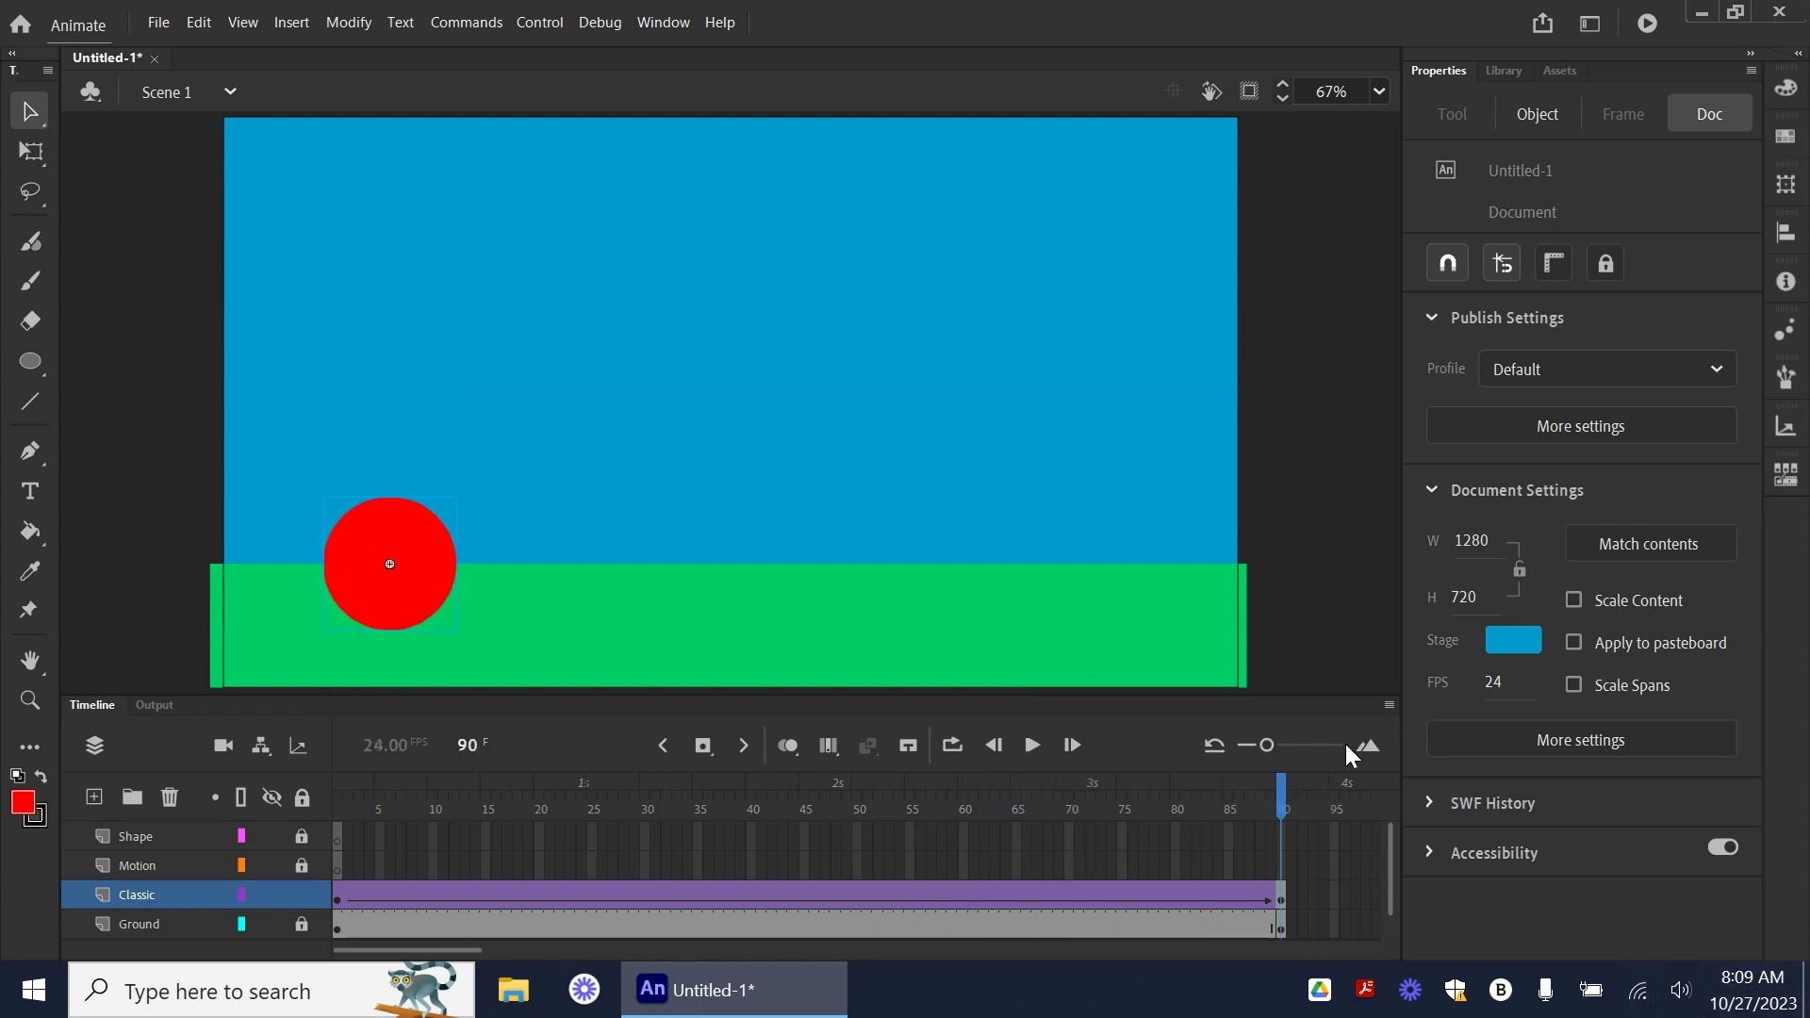
pyautogui.moveTo(1290, 820); pyautogui.dragTo(377, 853)
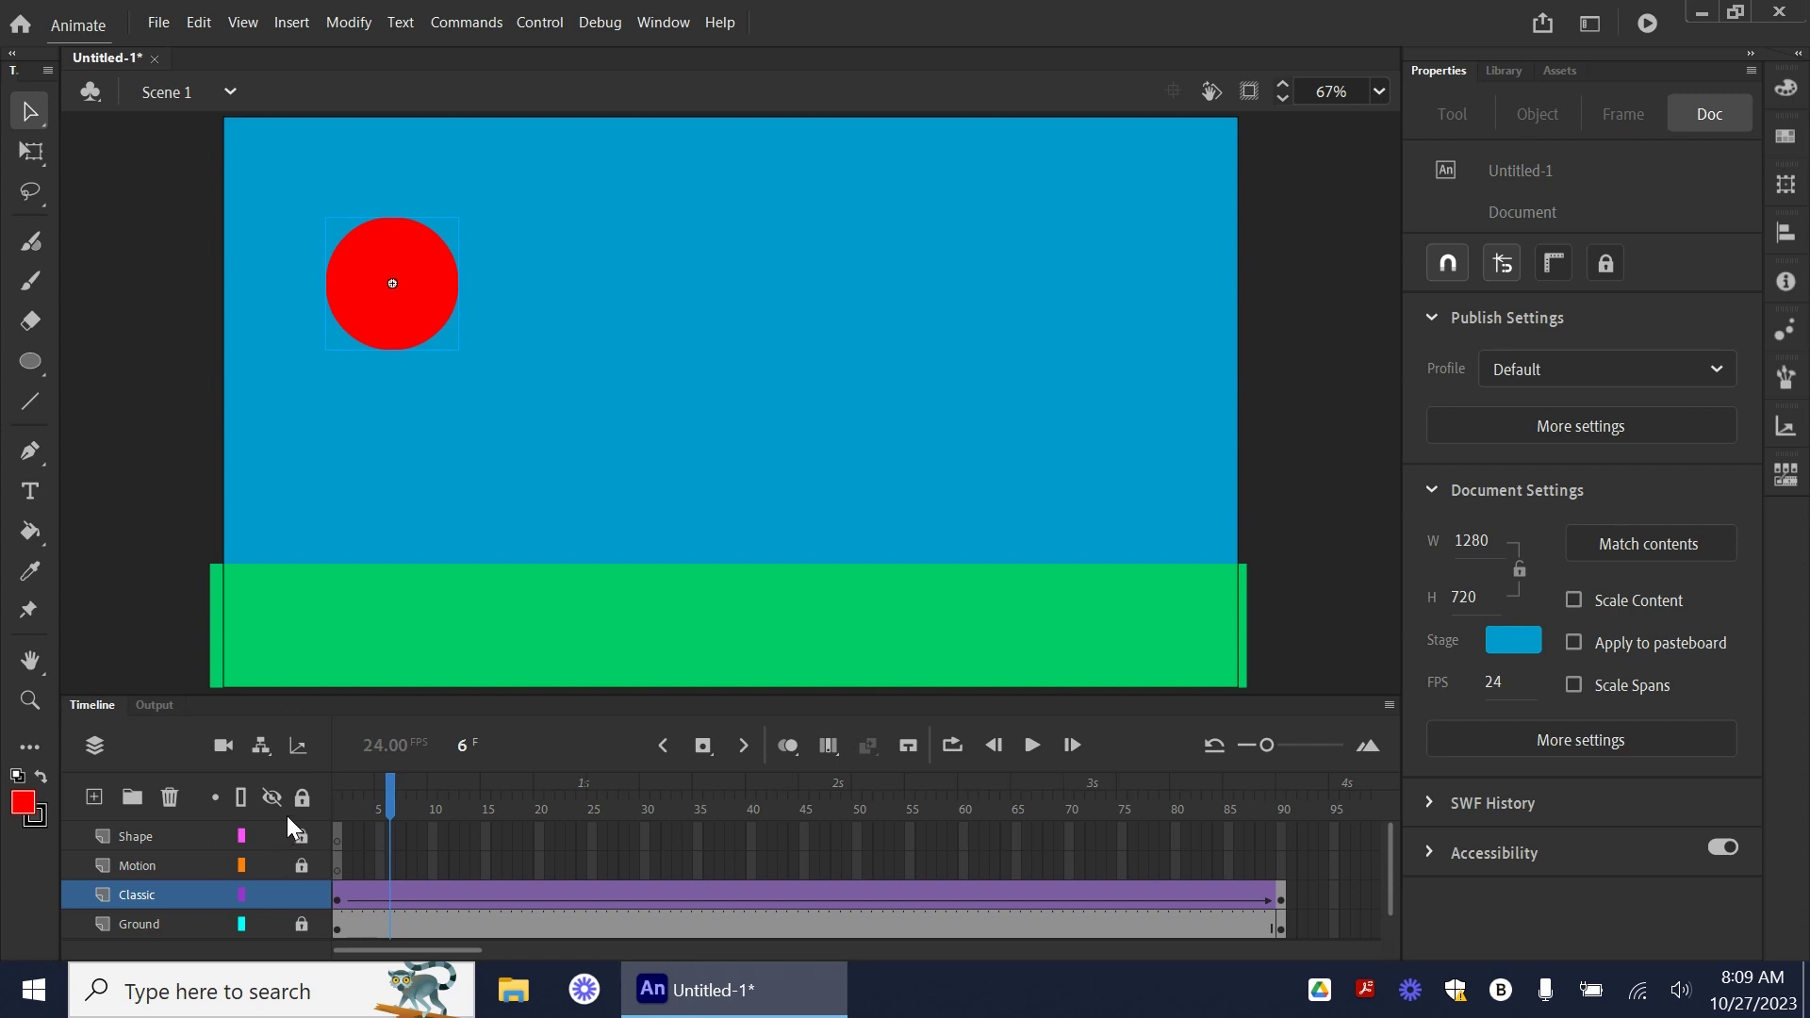
# - Insert a keyframe at frame 20 on the Classic layer and lower the ball to the ground at about Y 567
pyautogui.click(538, 893)
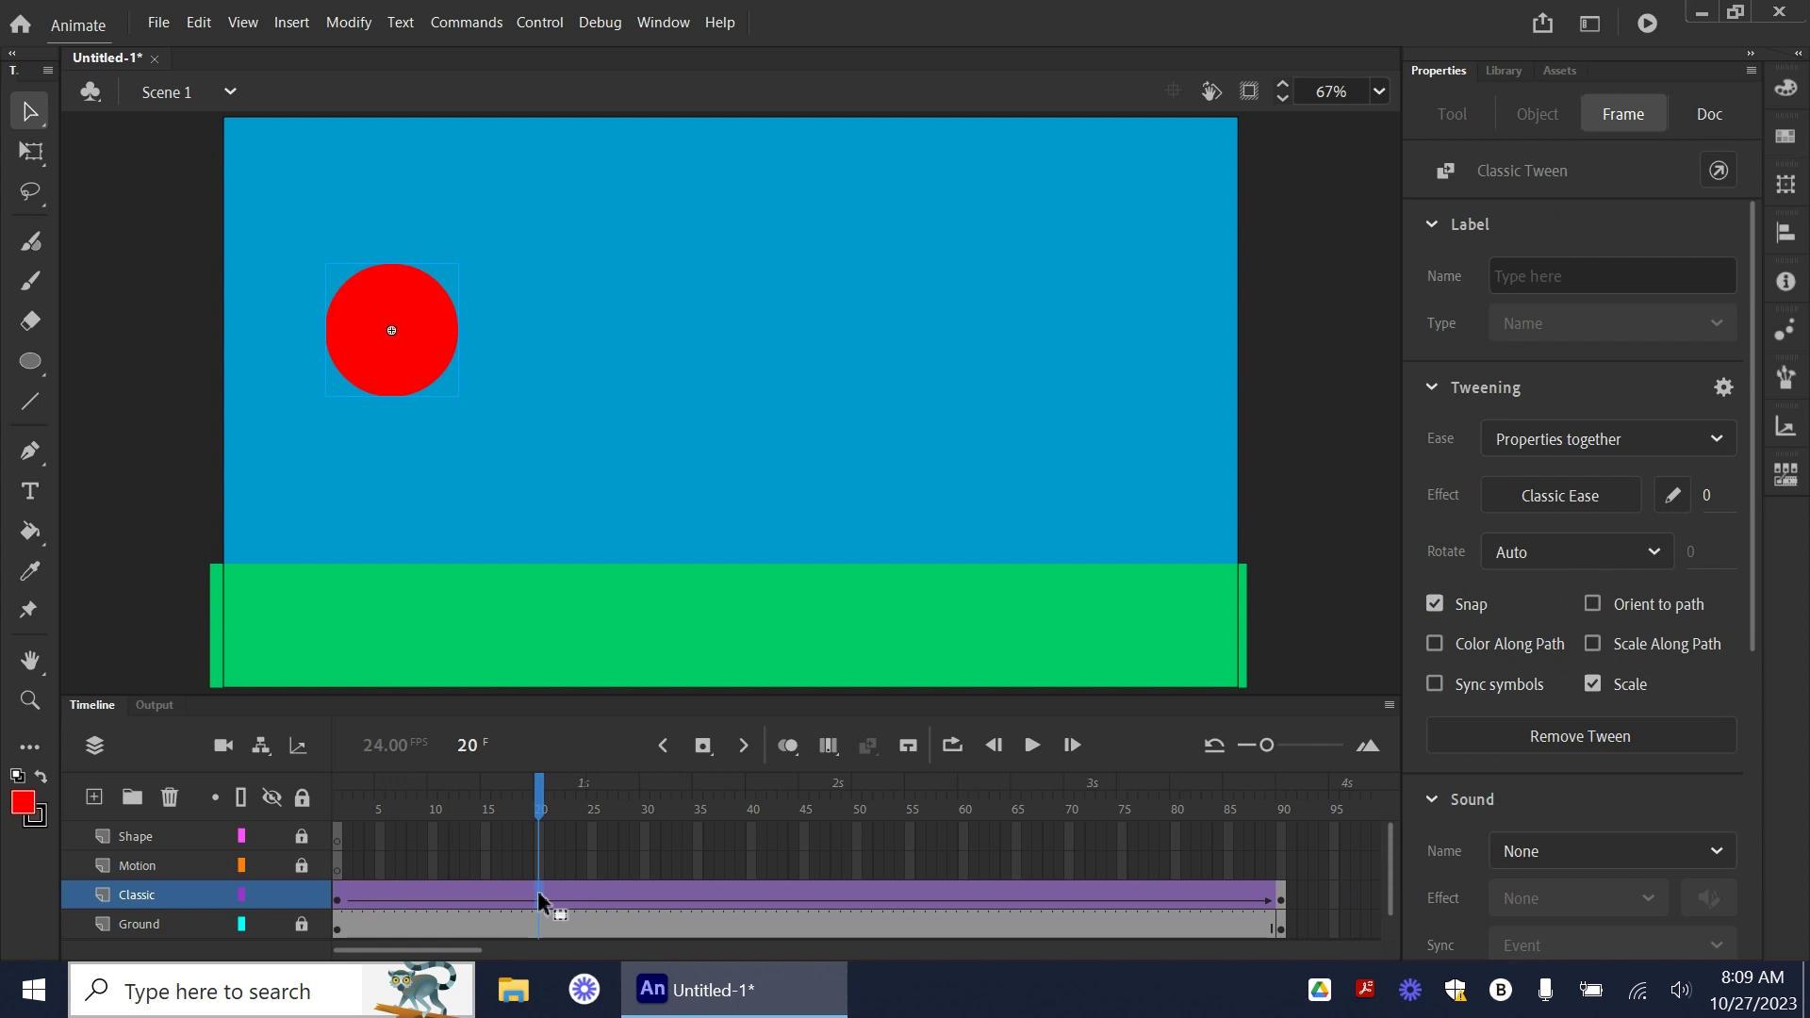
pyautogui.click(707, 747)
pyautogui.moveTo(426, 356); pyautogui.dragTo(422, 583)
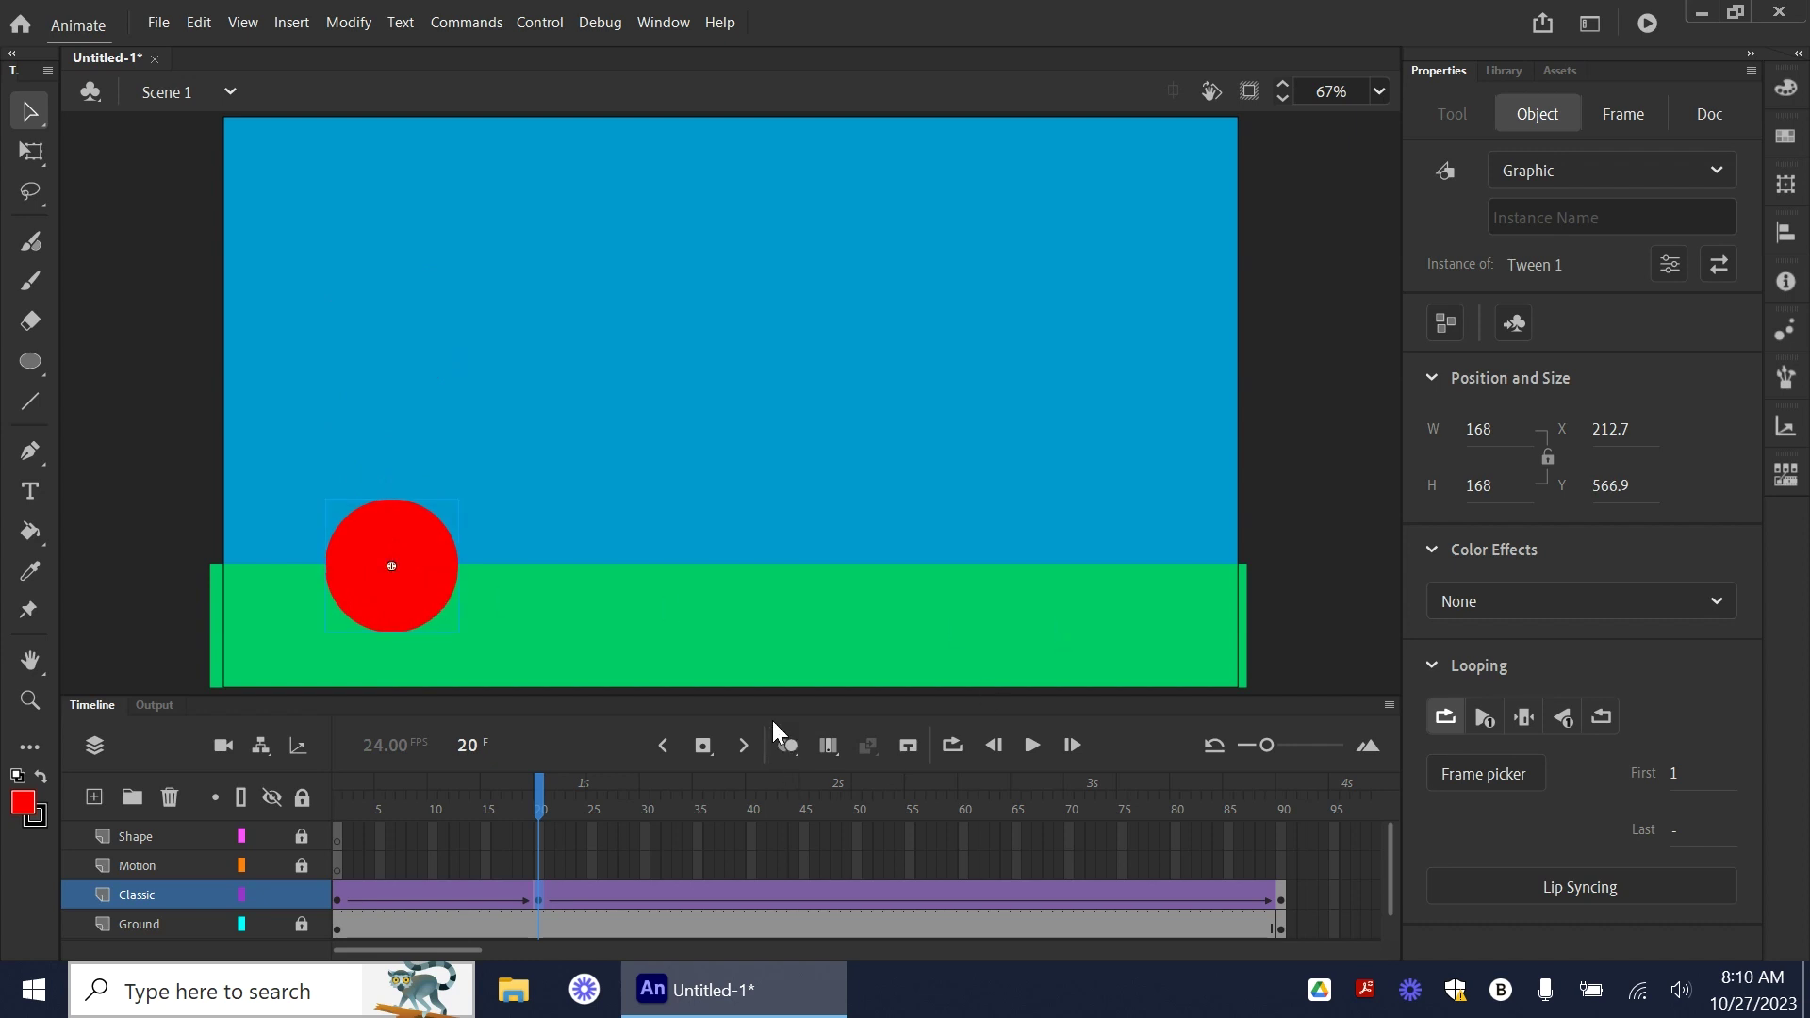
# - Play the animation from the first frame to check the faster fall to the ground, and pause it
pyautogui.click(1026, 744)
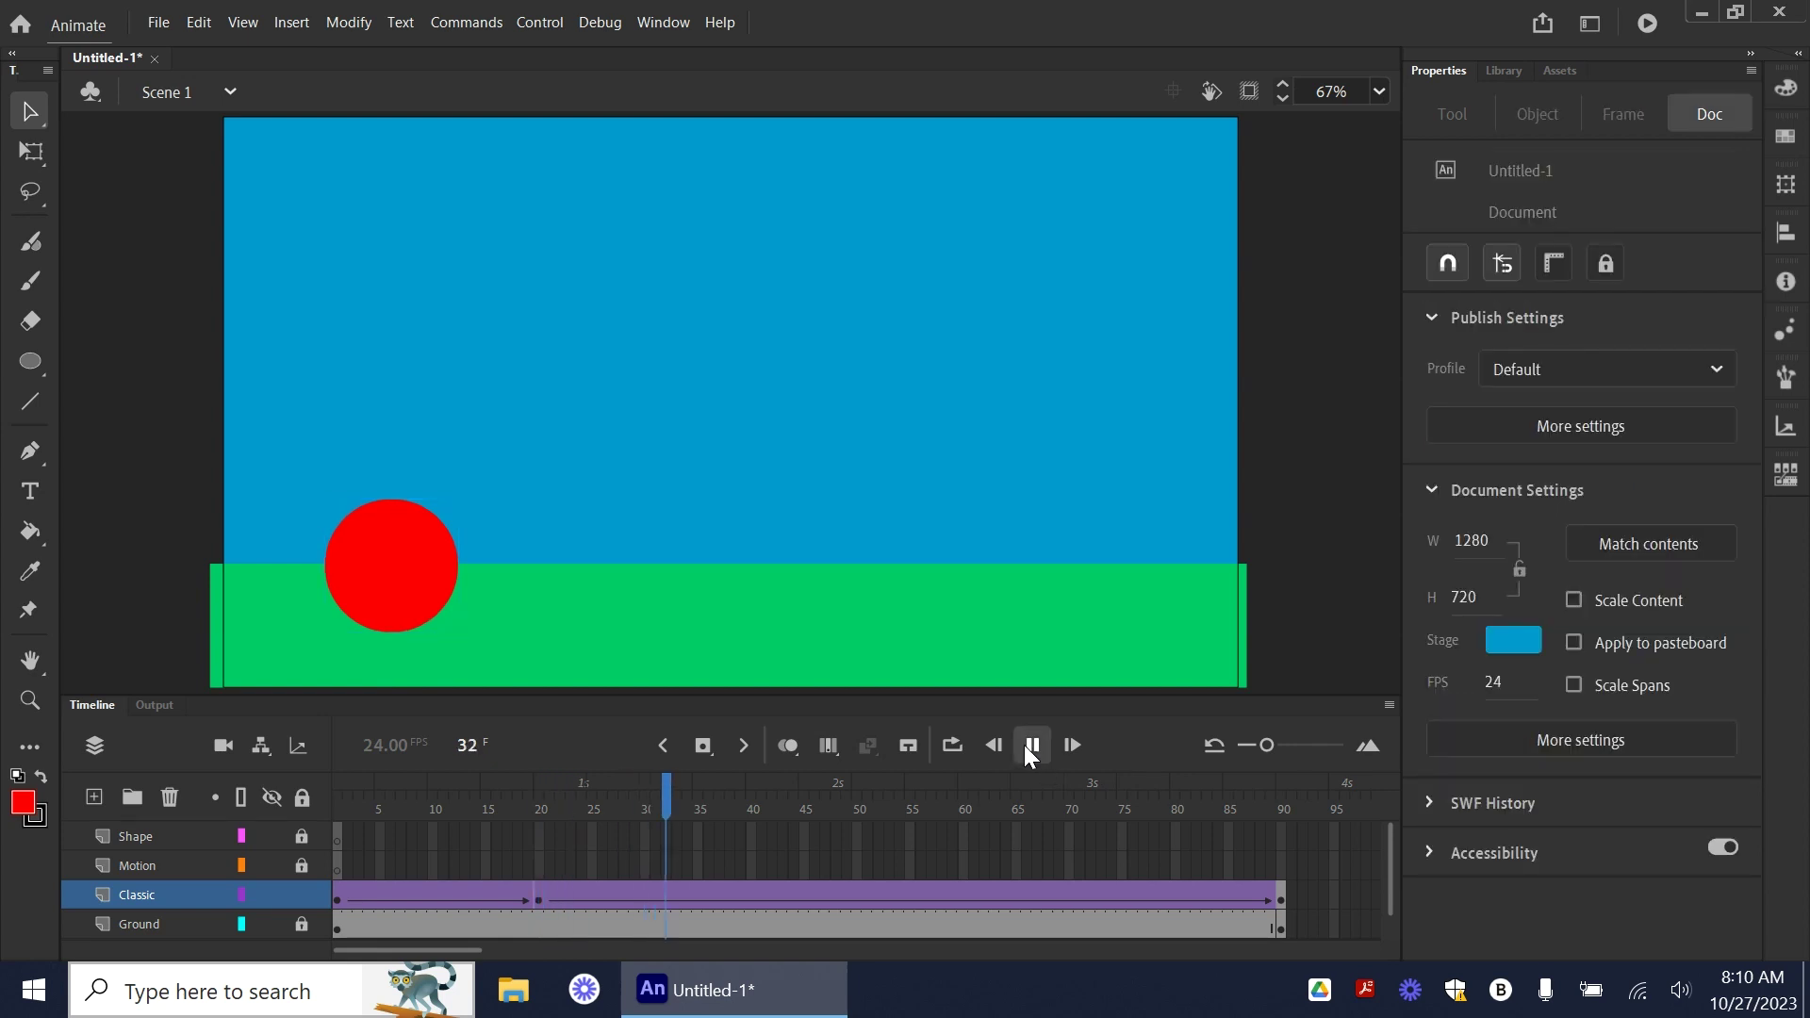
pyautogui.click(659, 790)
pyautogui.hotkey('shift', ',')
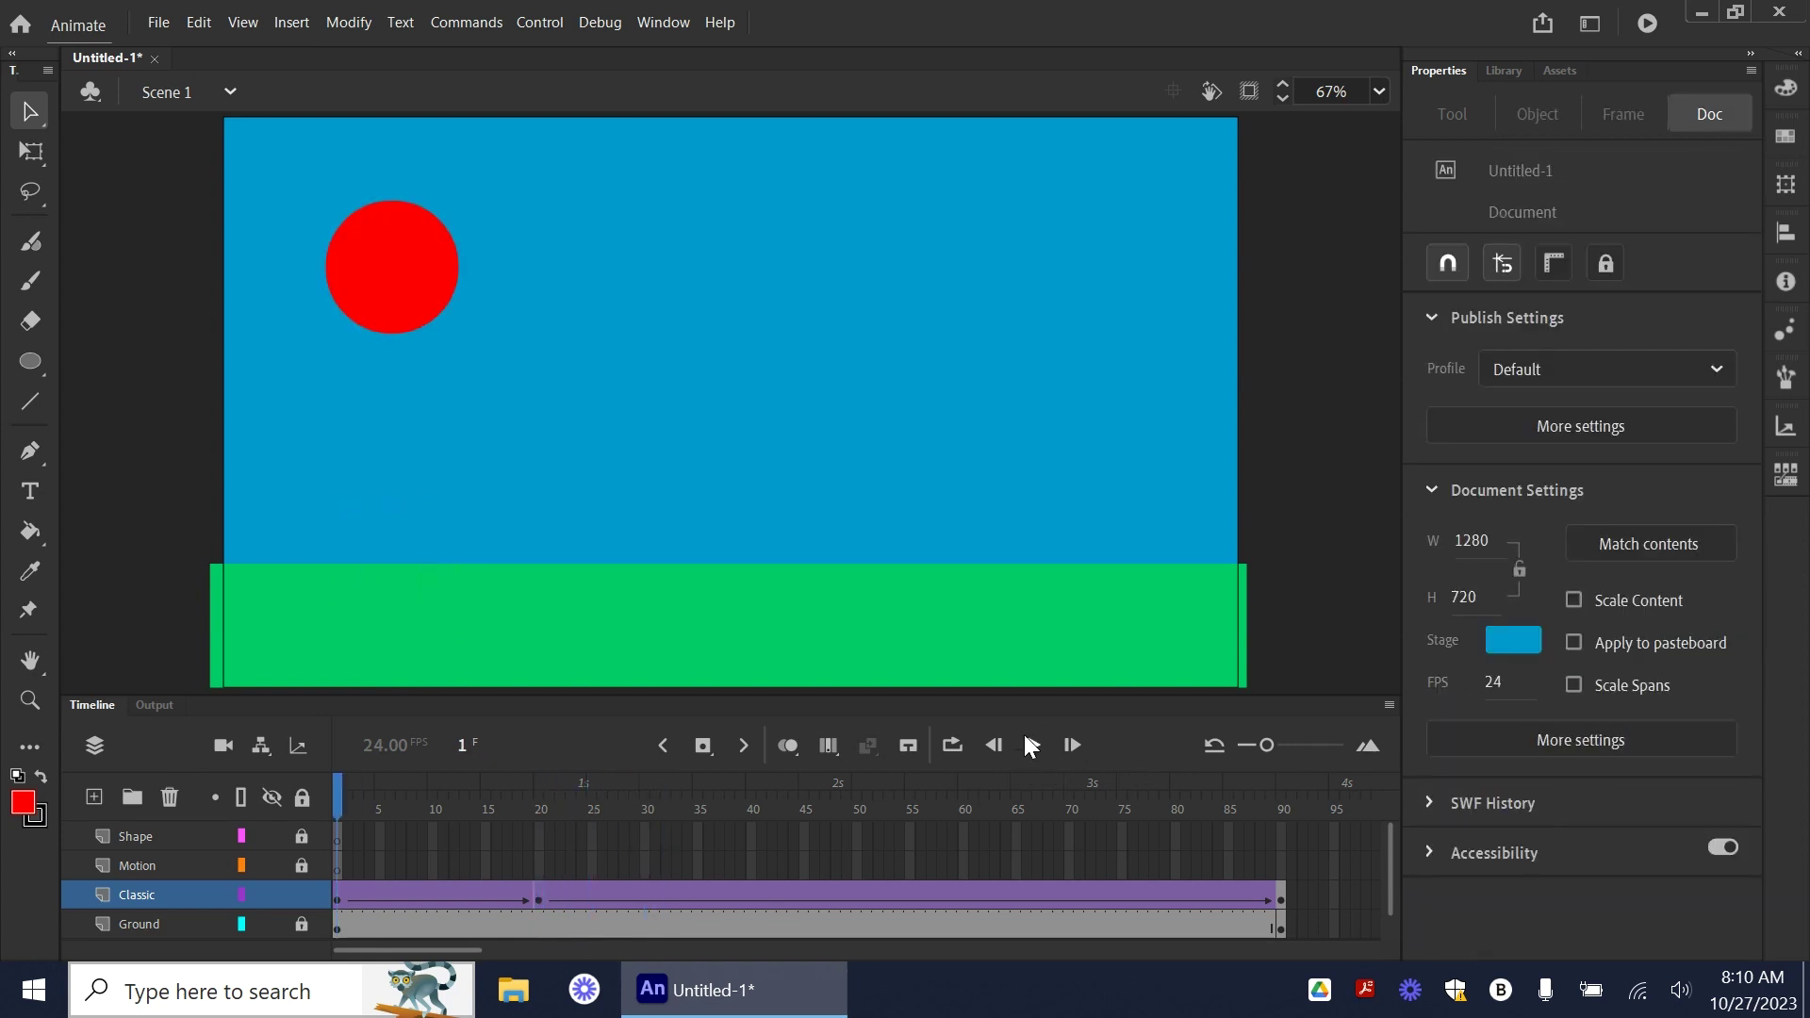
pyautogui.click(1030, 744)
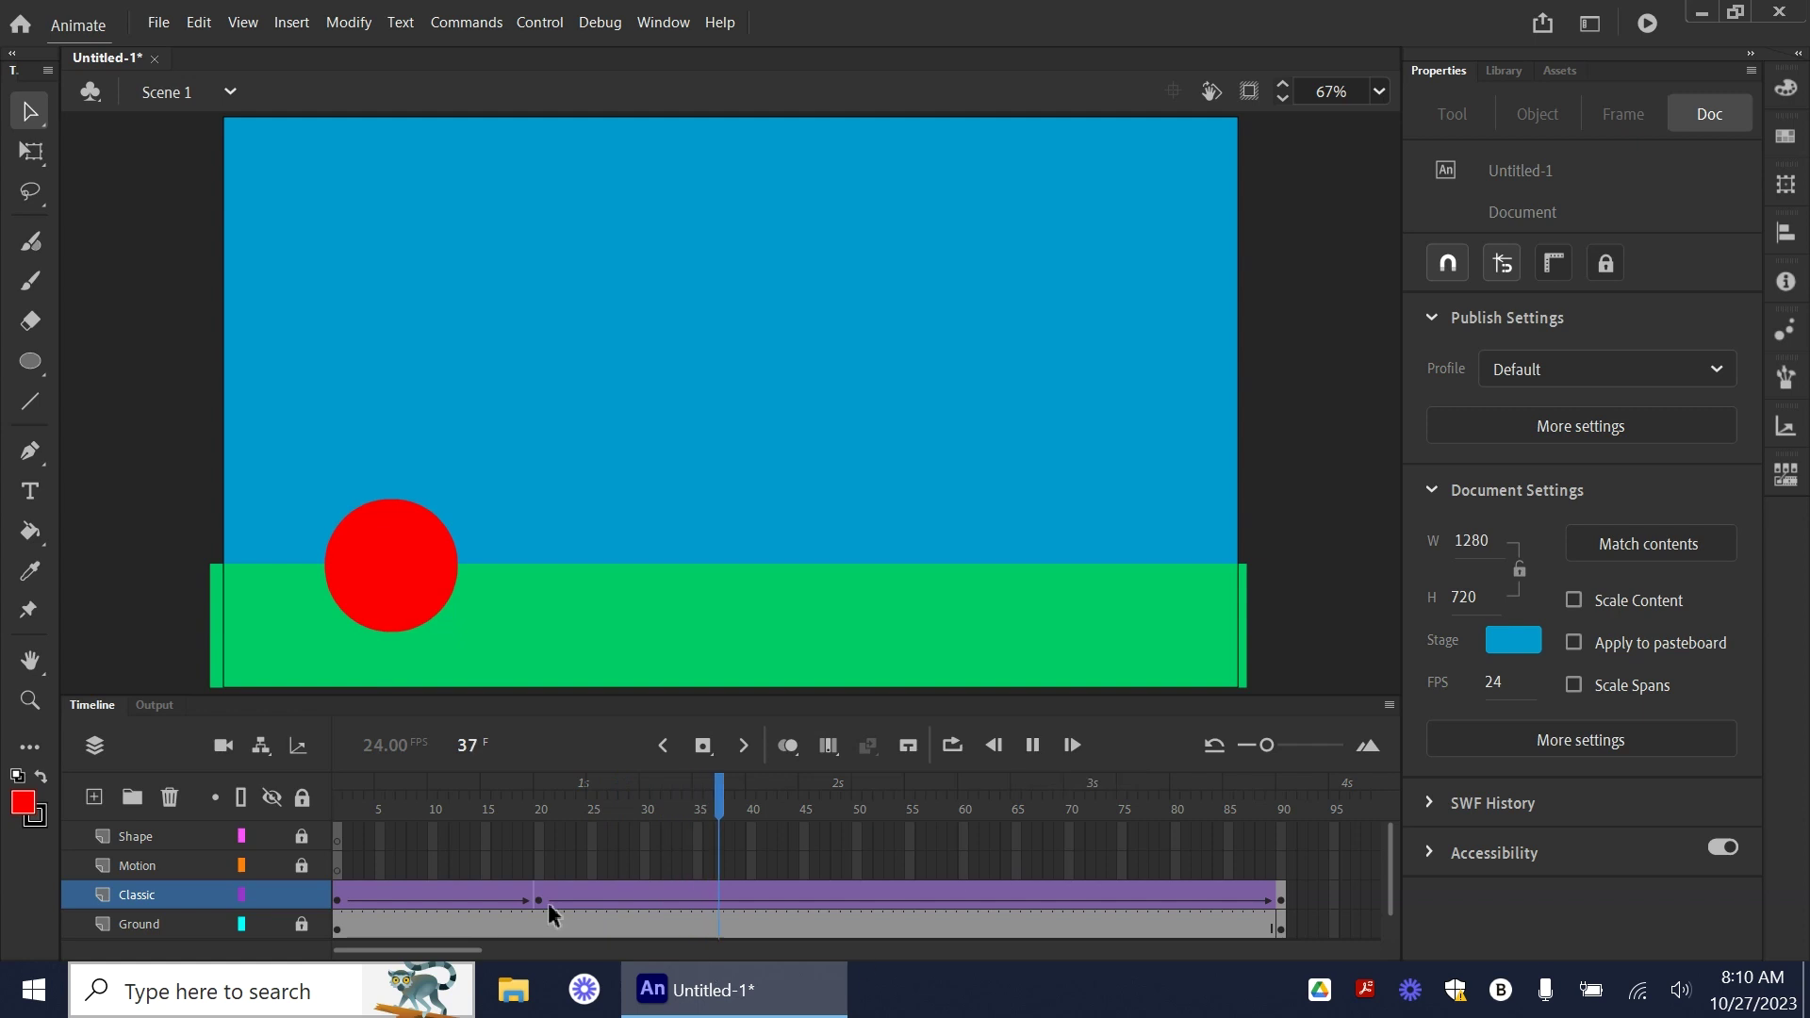
pyautogui.click(1033, 745)
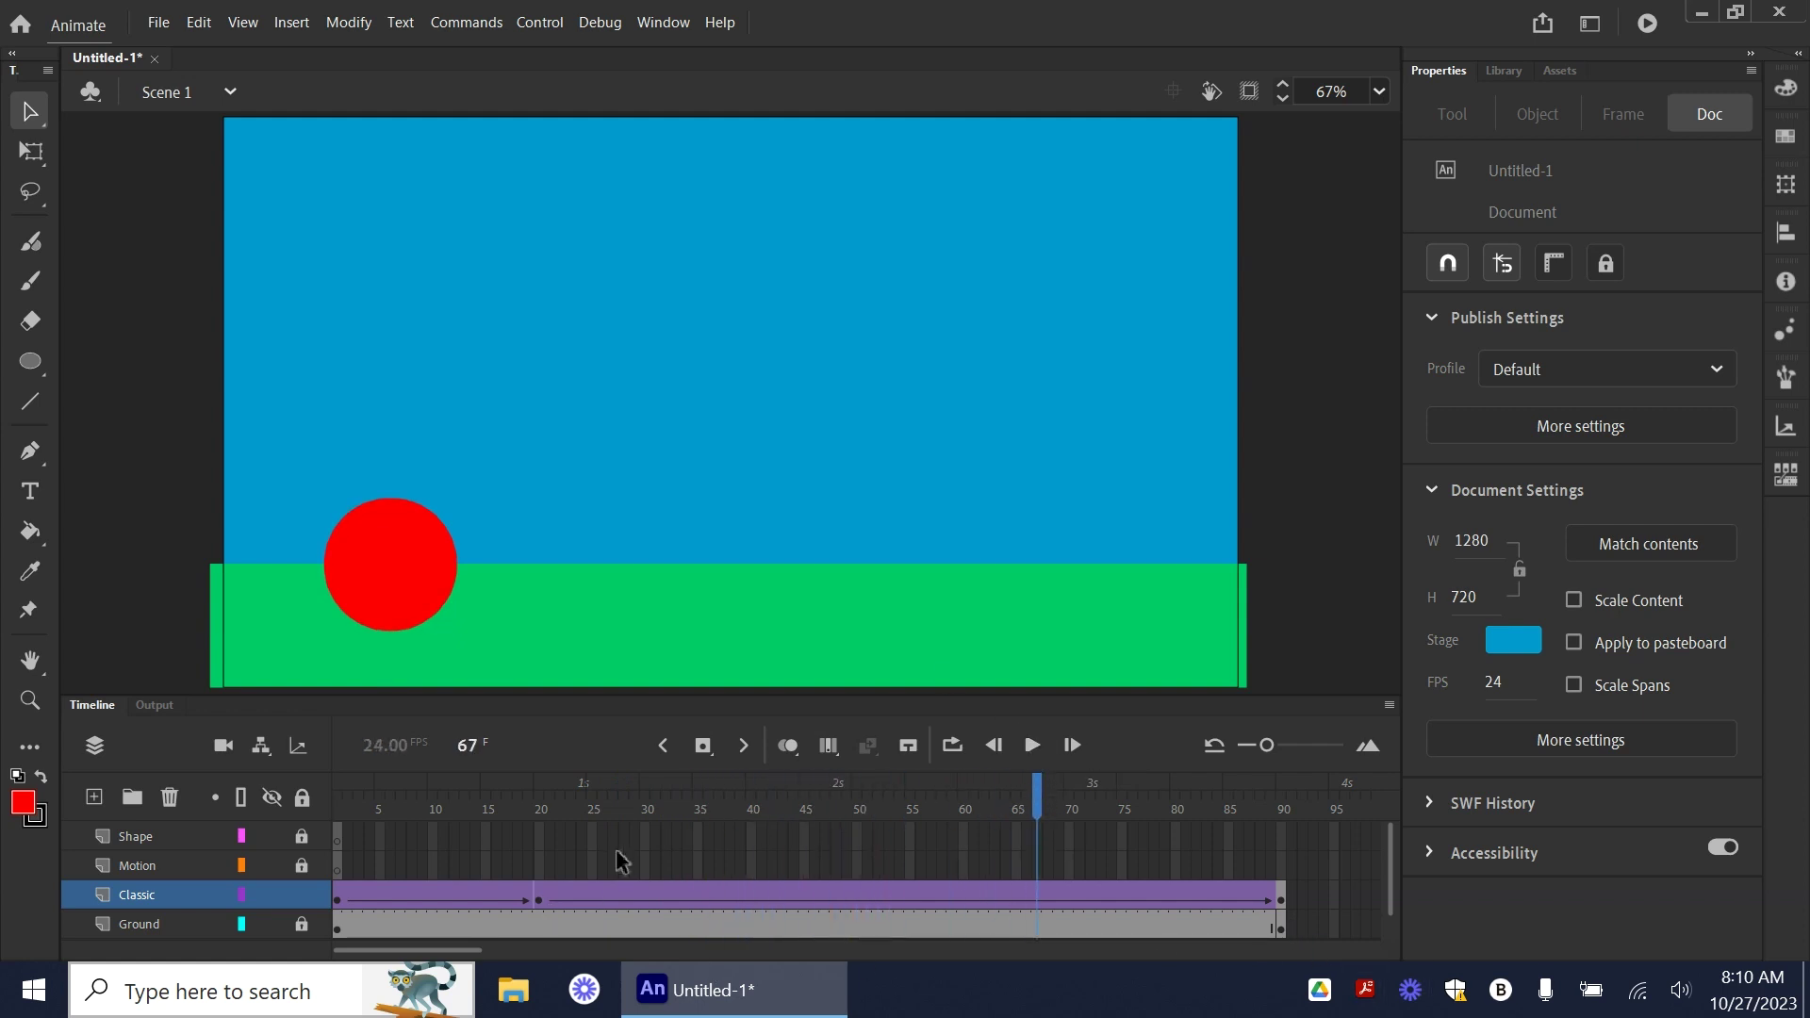
# - Insert a keyframe at frame 40 on the Classic layer and raise the ball to about Y 357 for a bounce
pyautogui.click(752, 896)
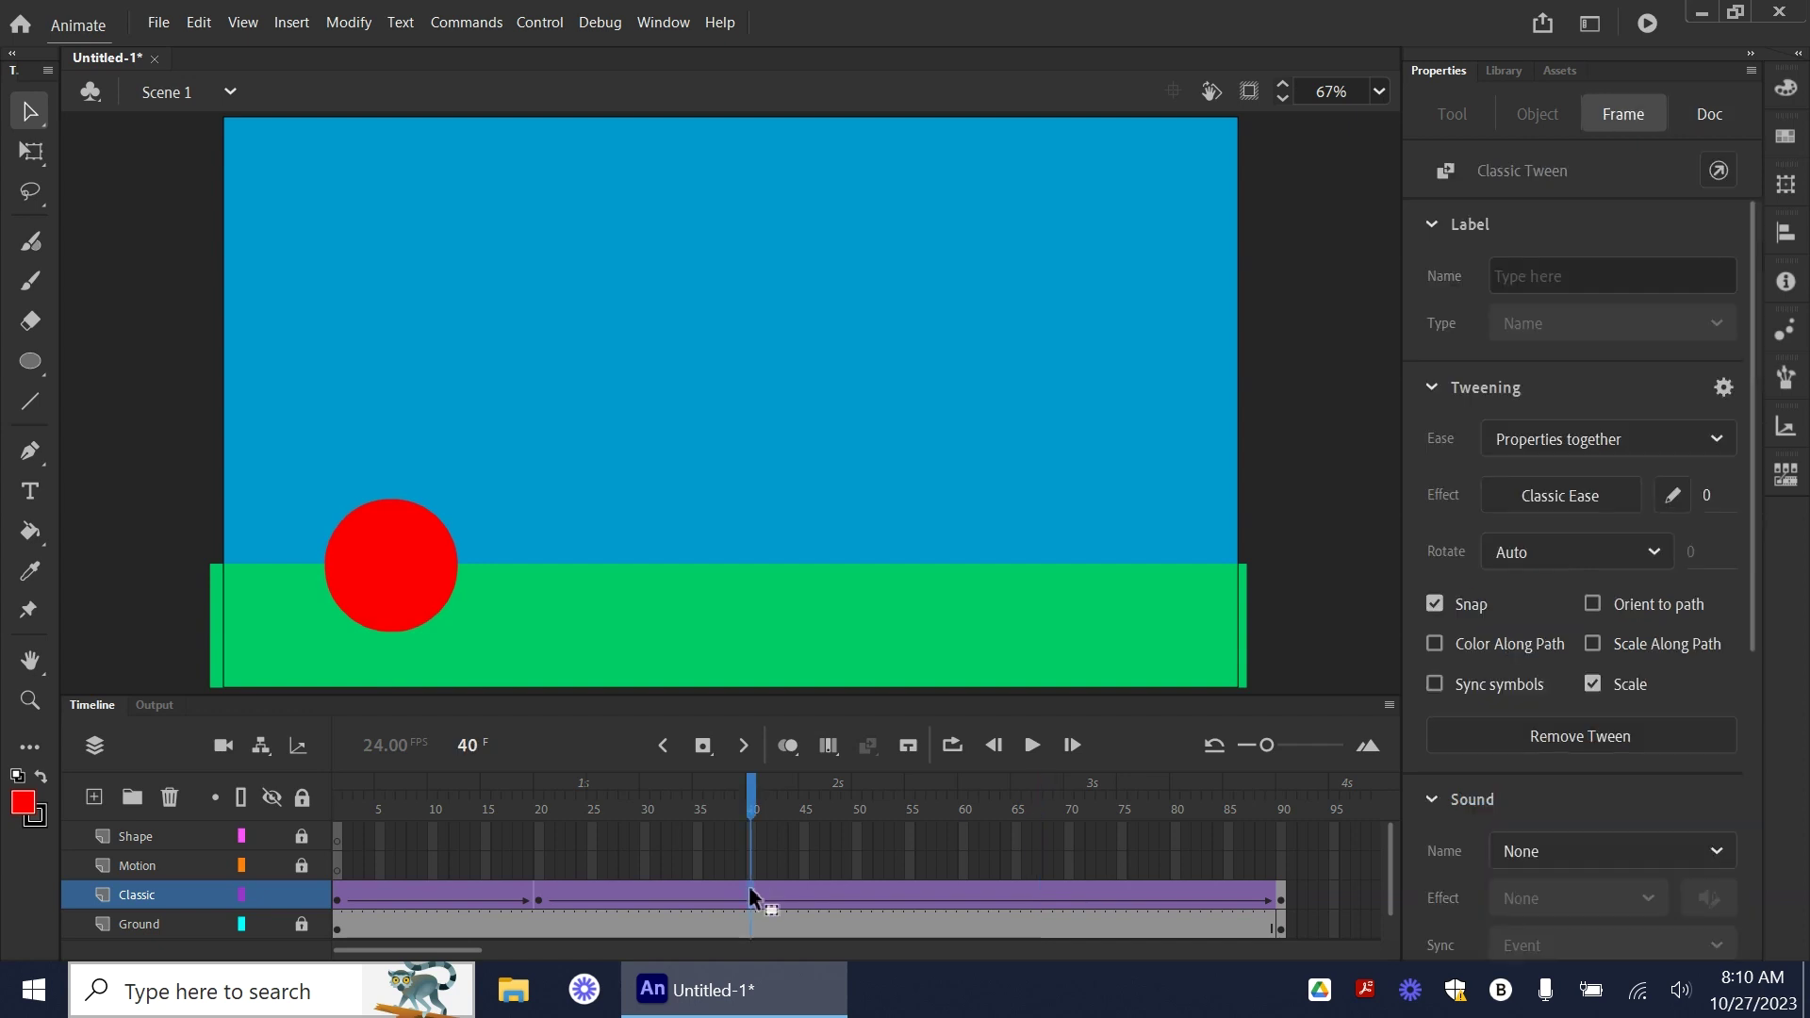
pyautogui.click(707, 750)
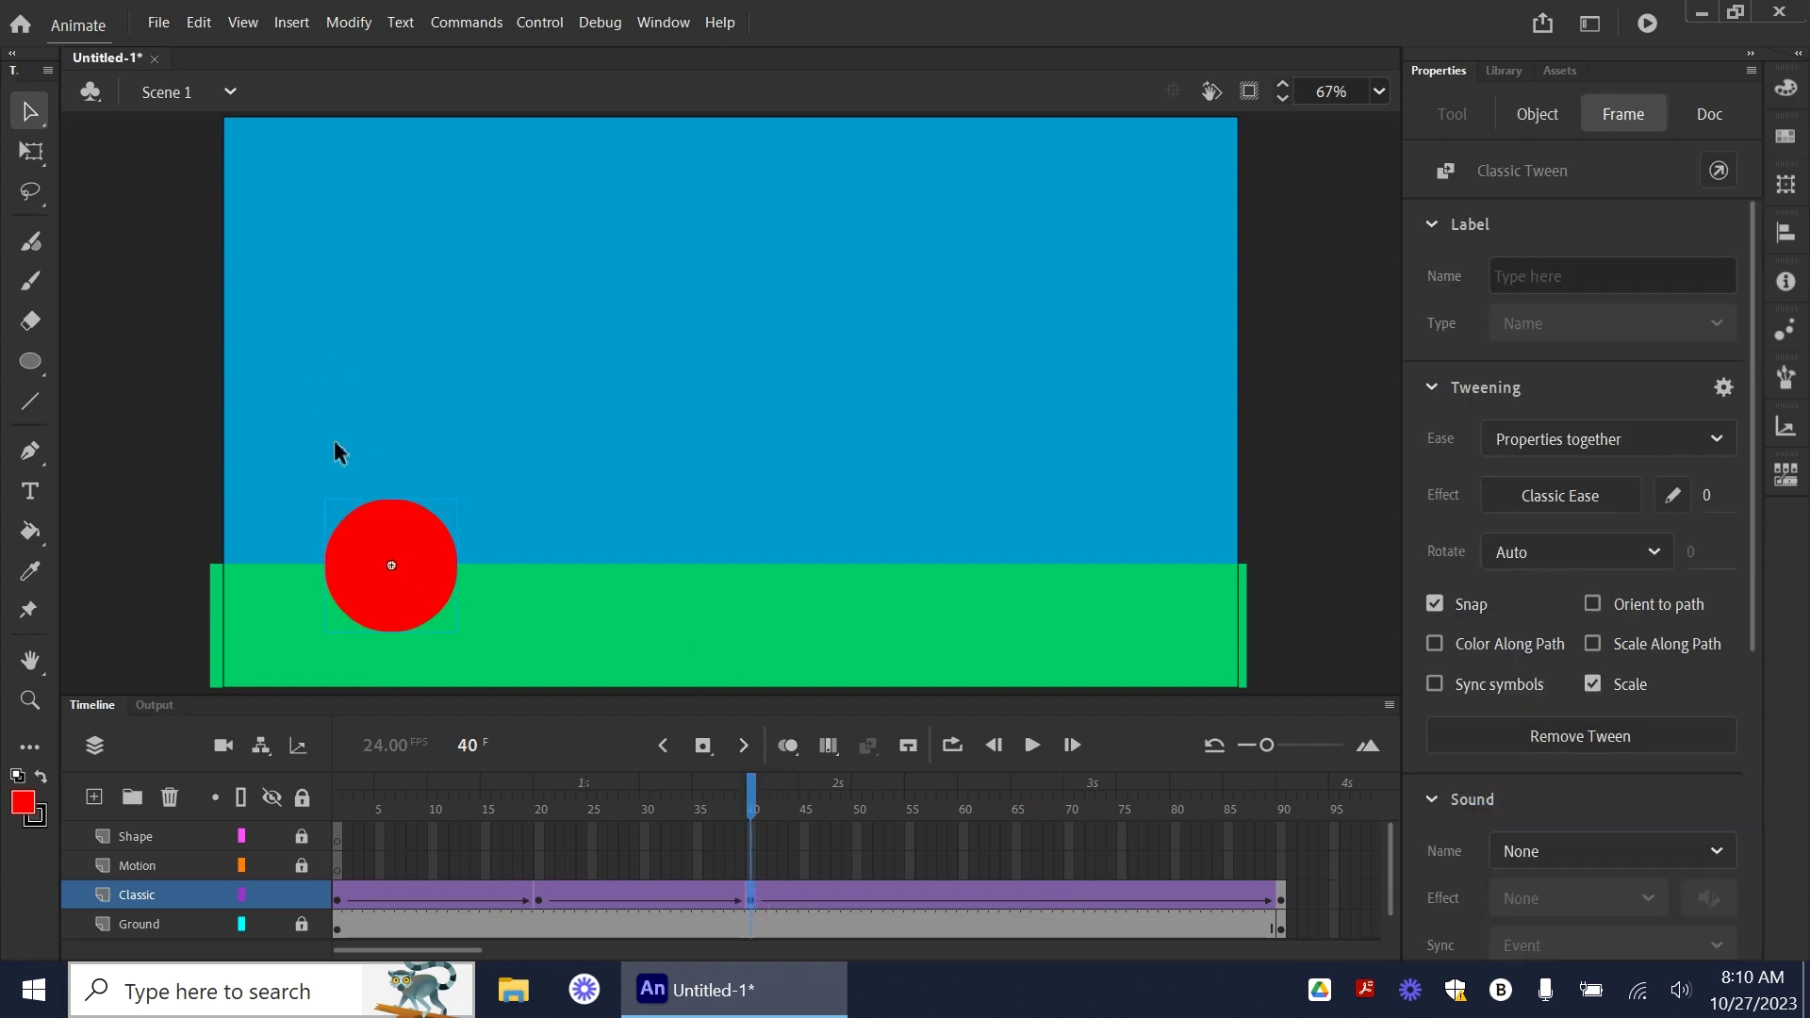
pyautogui.moveTo(421, 586); pyautogui.dragTo(417, 422)
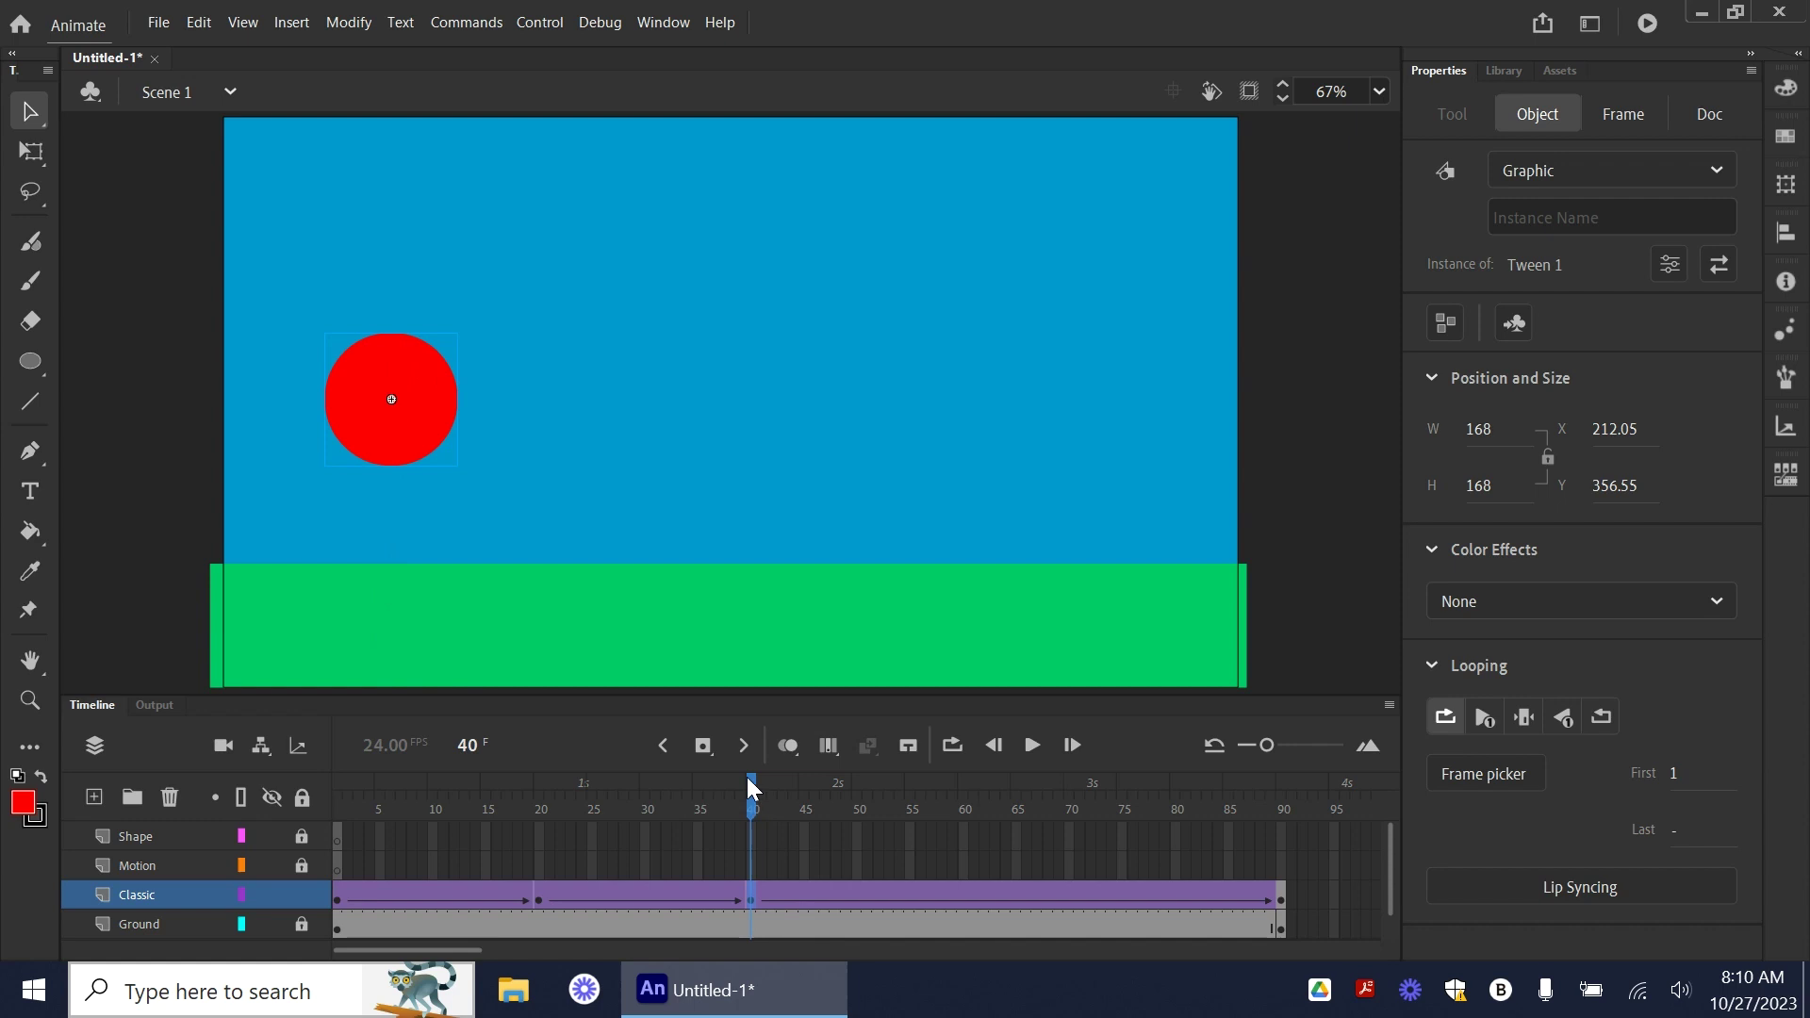
# - Play the animation to check the first bounce, and pause it
pyautogui.click(751, 787)
pyautogui.click(1032, 744)
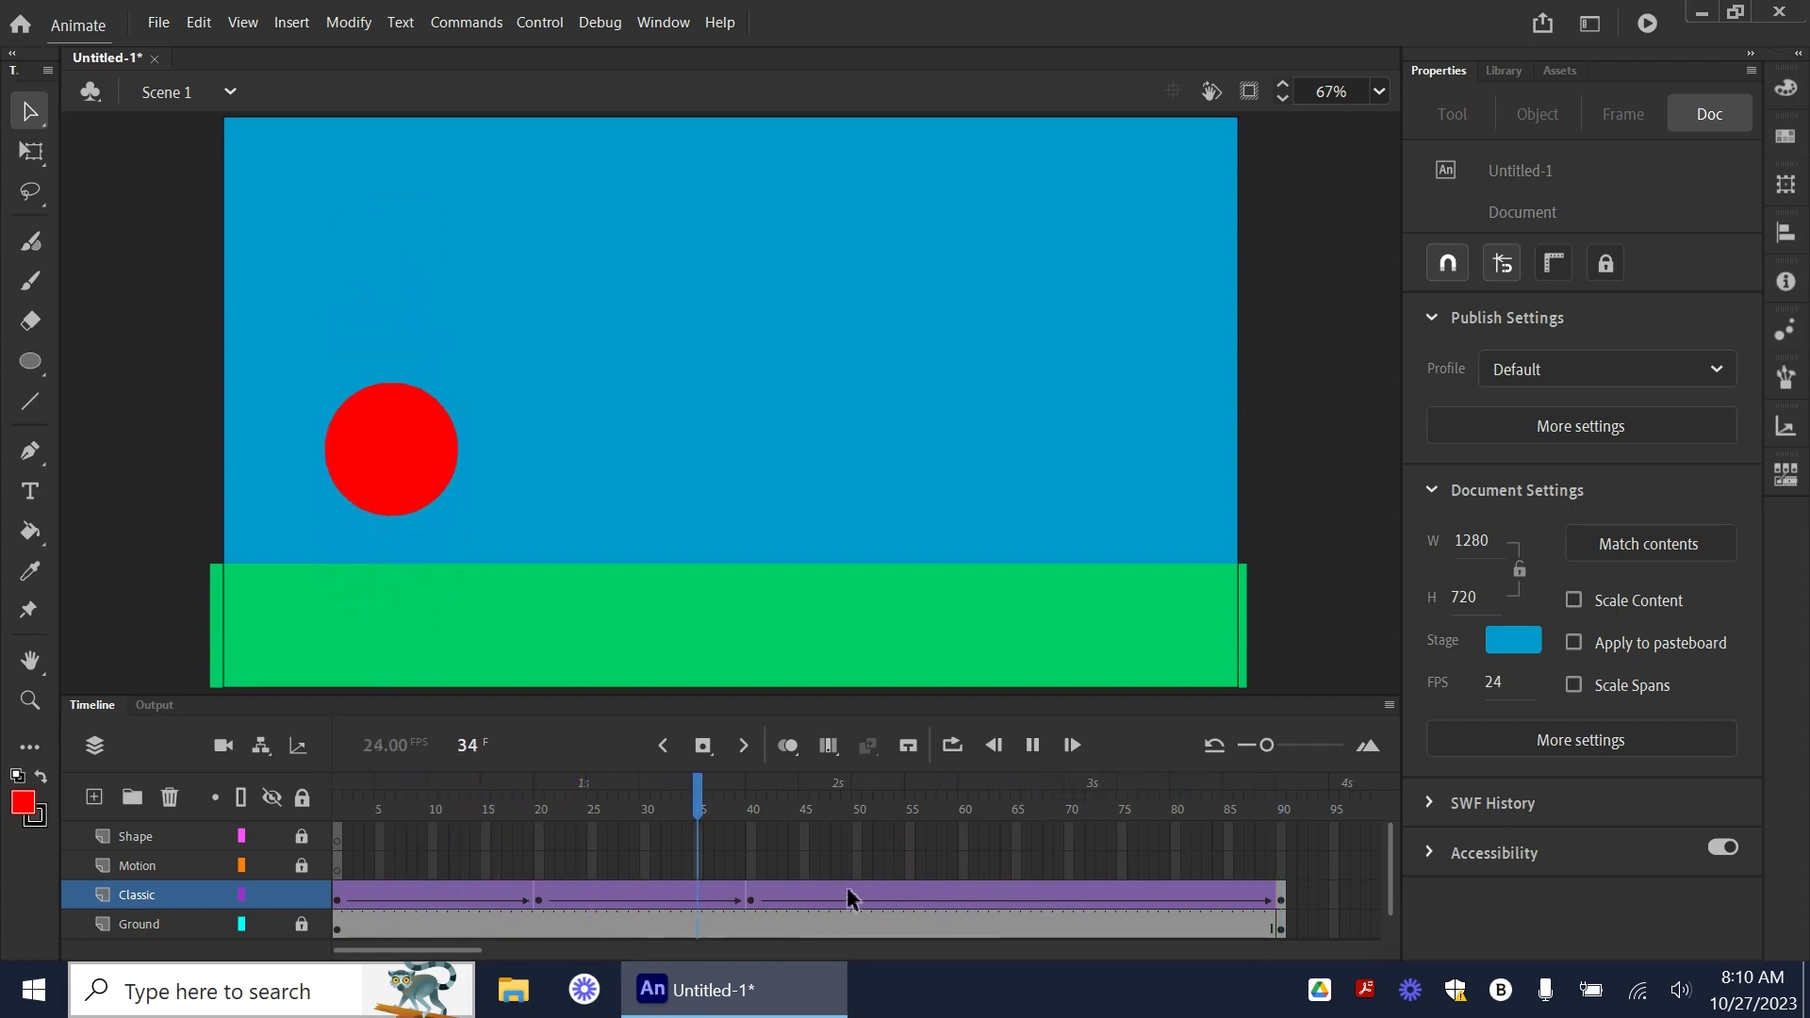
pyautogui.click(1032, 746)
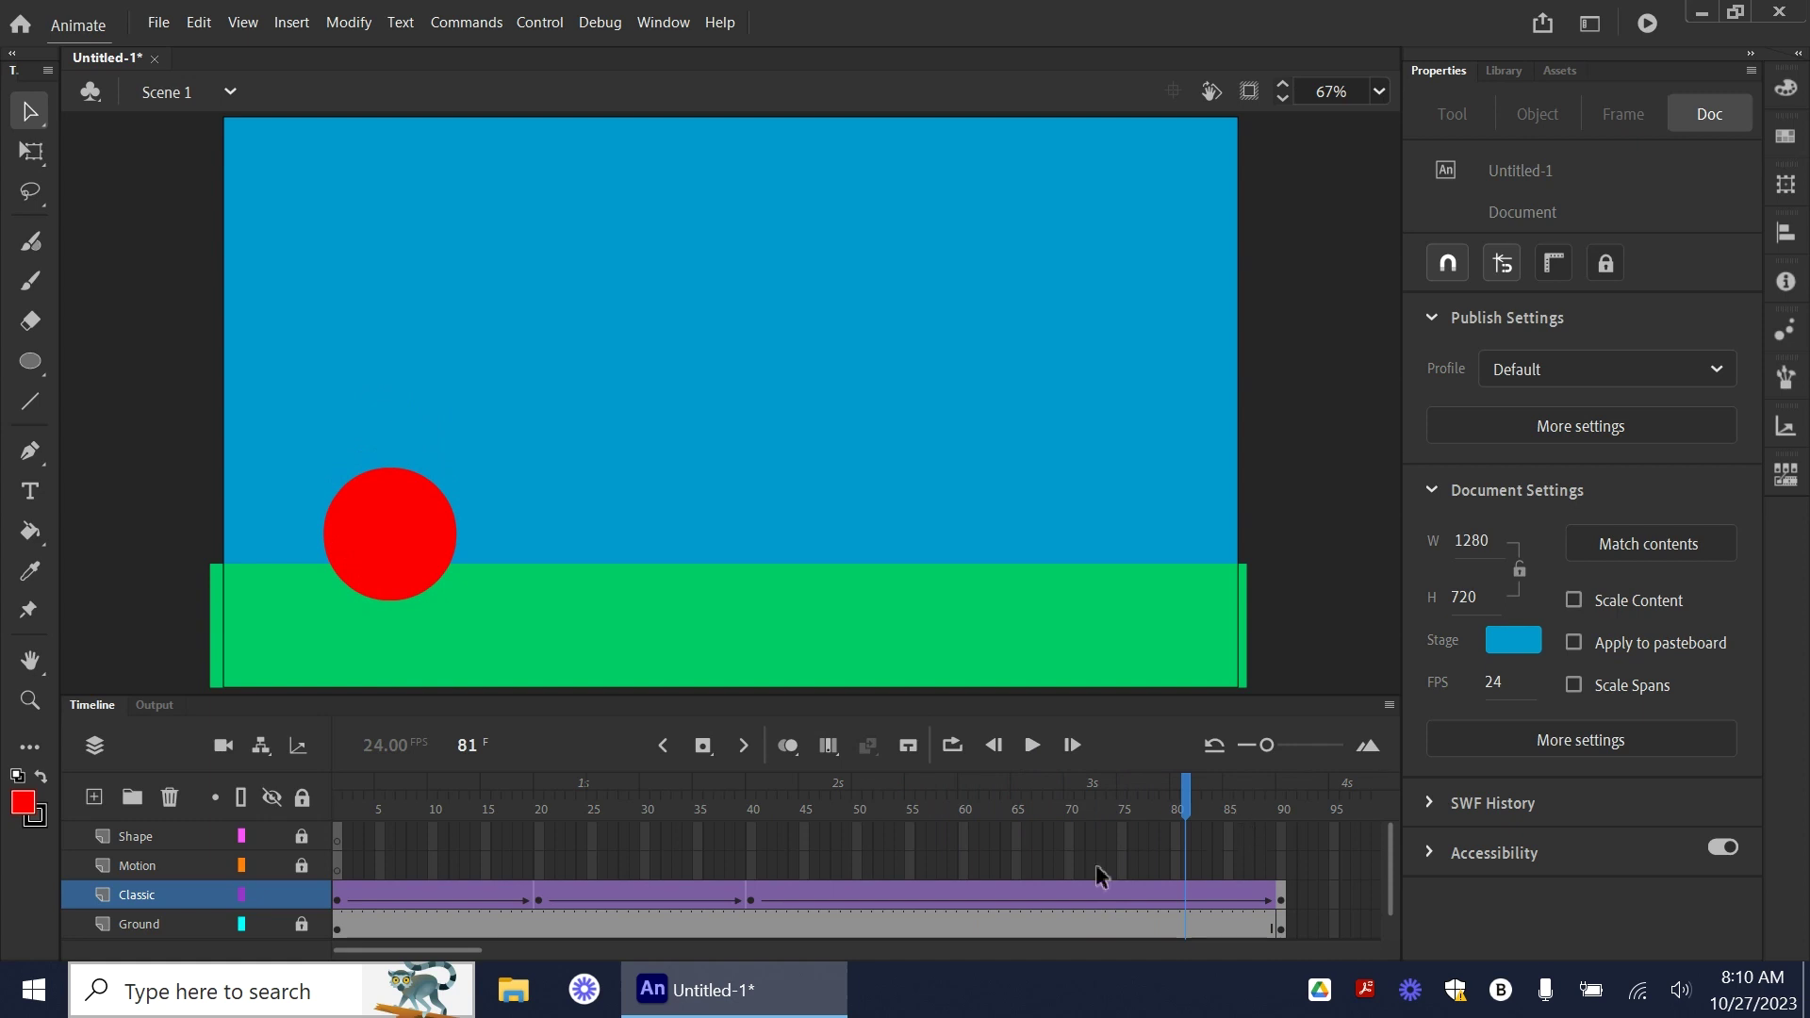
# - Insert a keyframe at frame 55 on the Classic layer and lower the ball to the ground at about Y 566
pyautogui.click(910, 895)
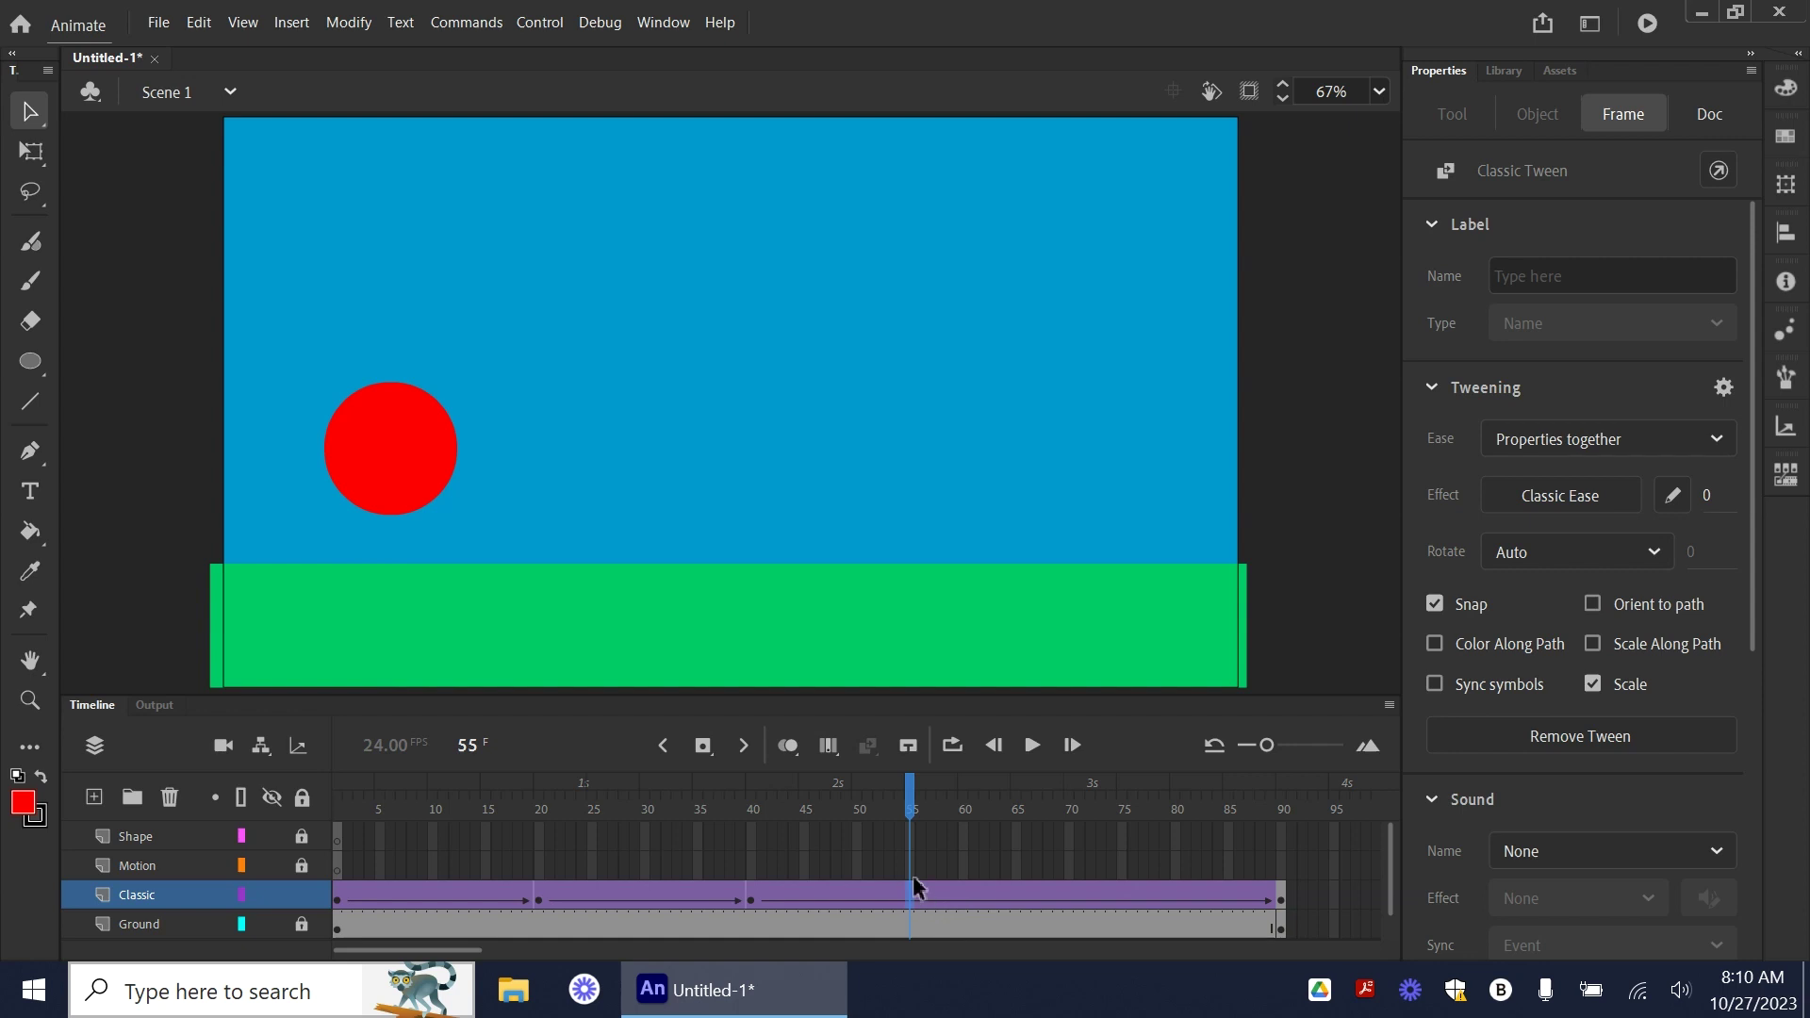
pyautogui.click(703, 746)
pyautogui.moveTo(403, 486); pyautogui.dragTo(404, 597)
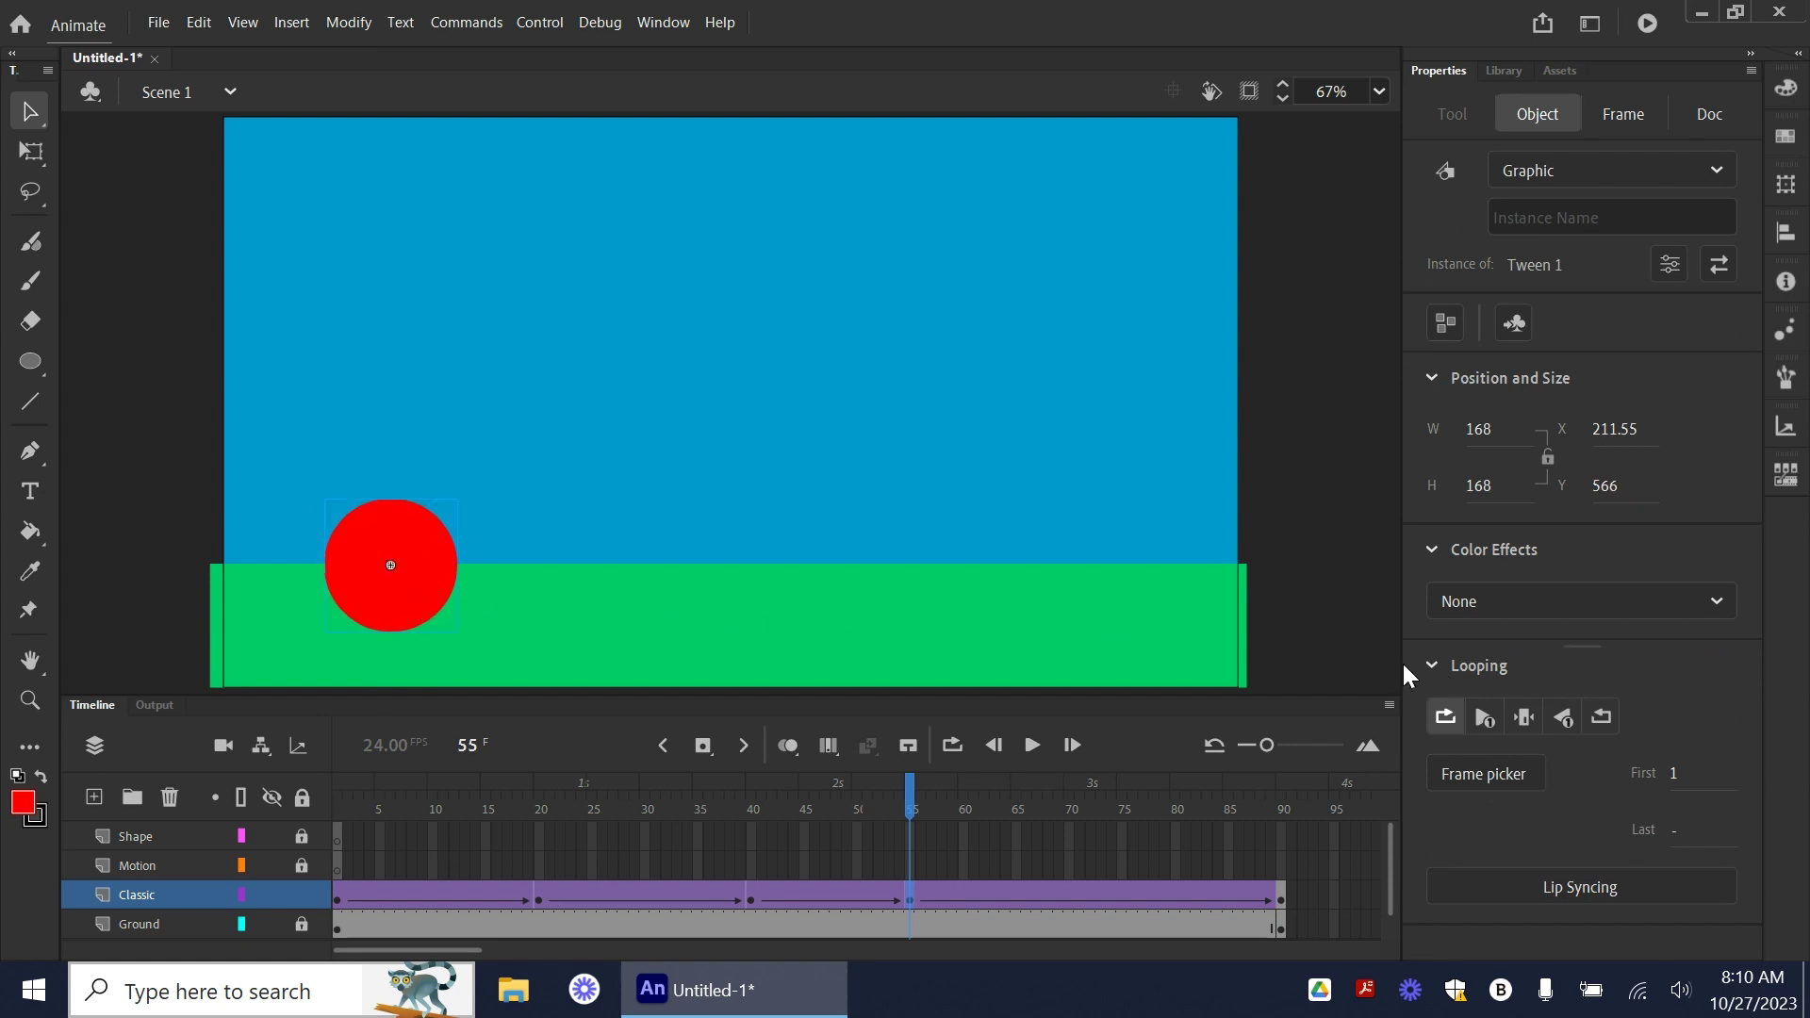
# - Insert a keyframe at frame 70 on the Classic layer and raise the ball to about Y 452 for a smaller bounce
pyautogui.click(1073, 899)
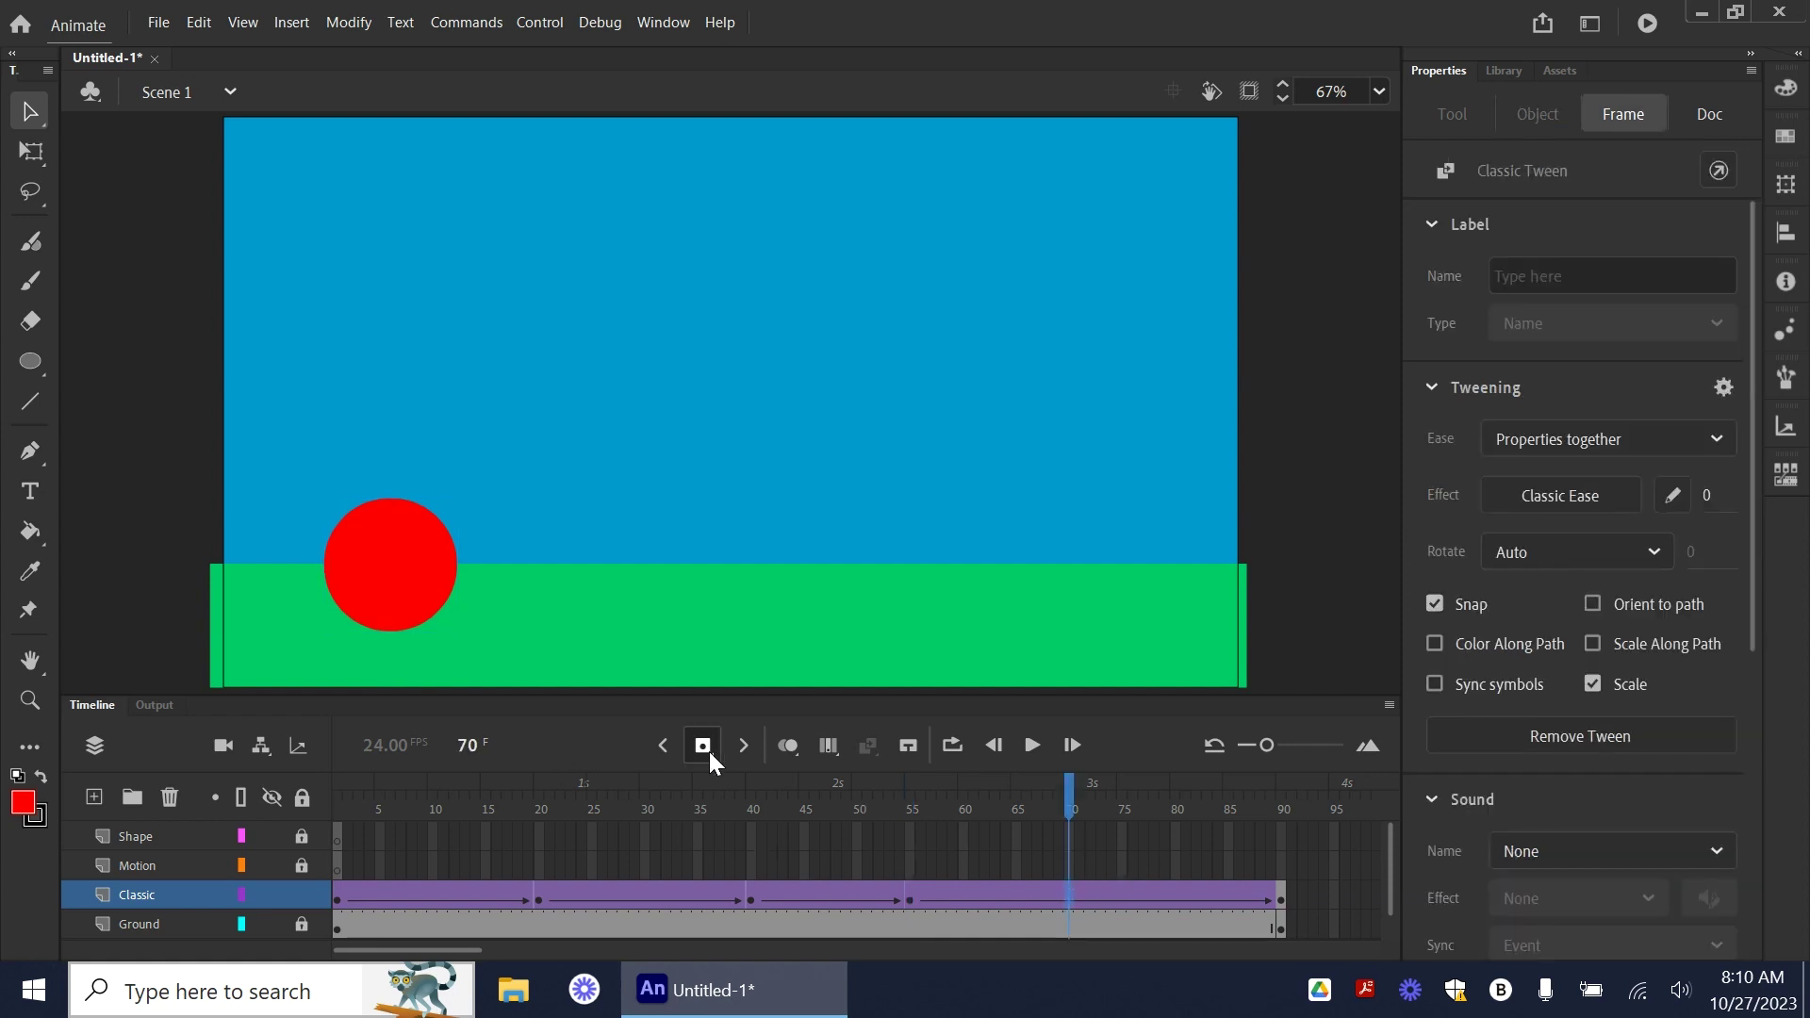
pyautogui.moveTo(420, 582); pyautogui.dragTo(418, 488)
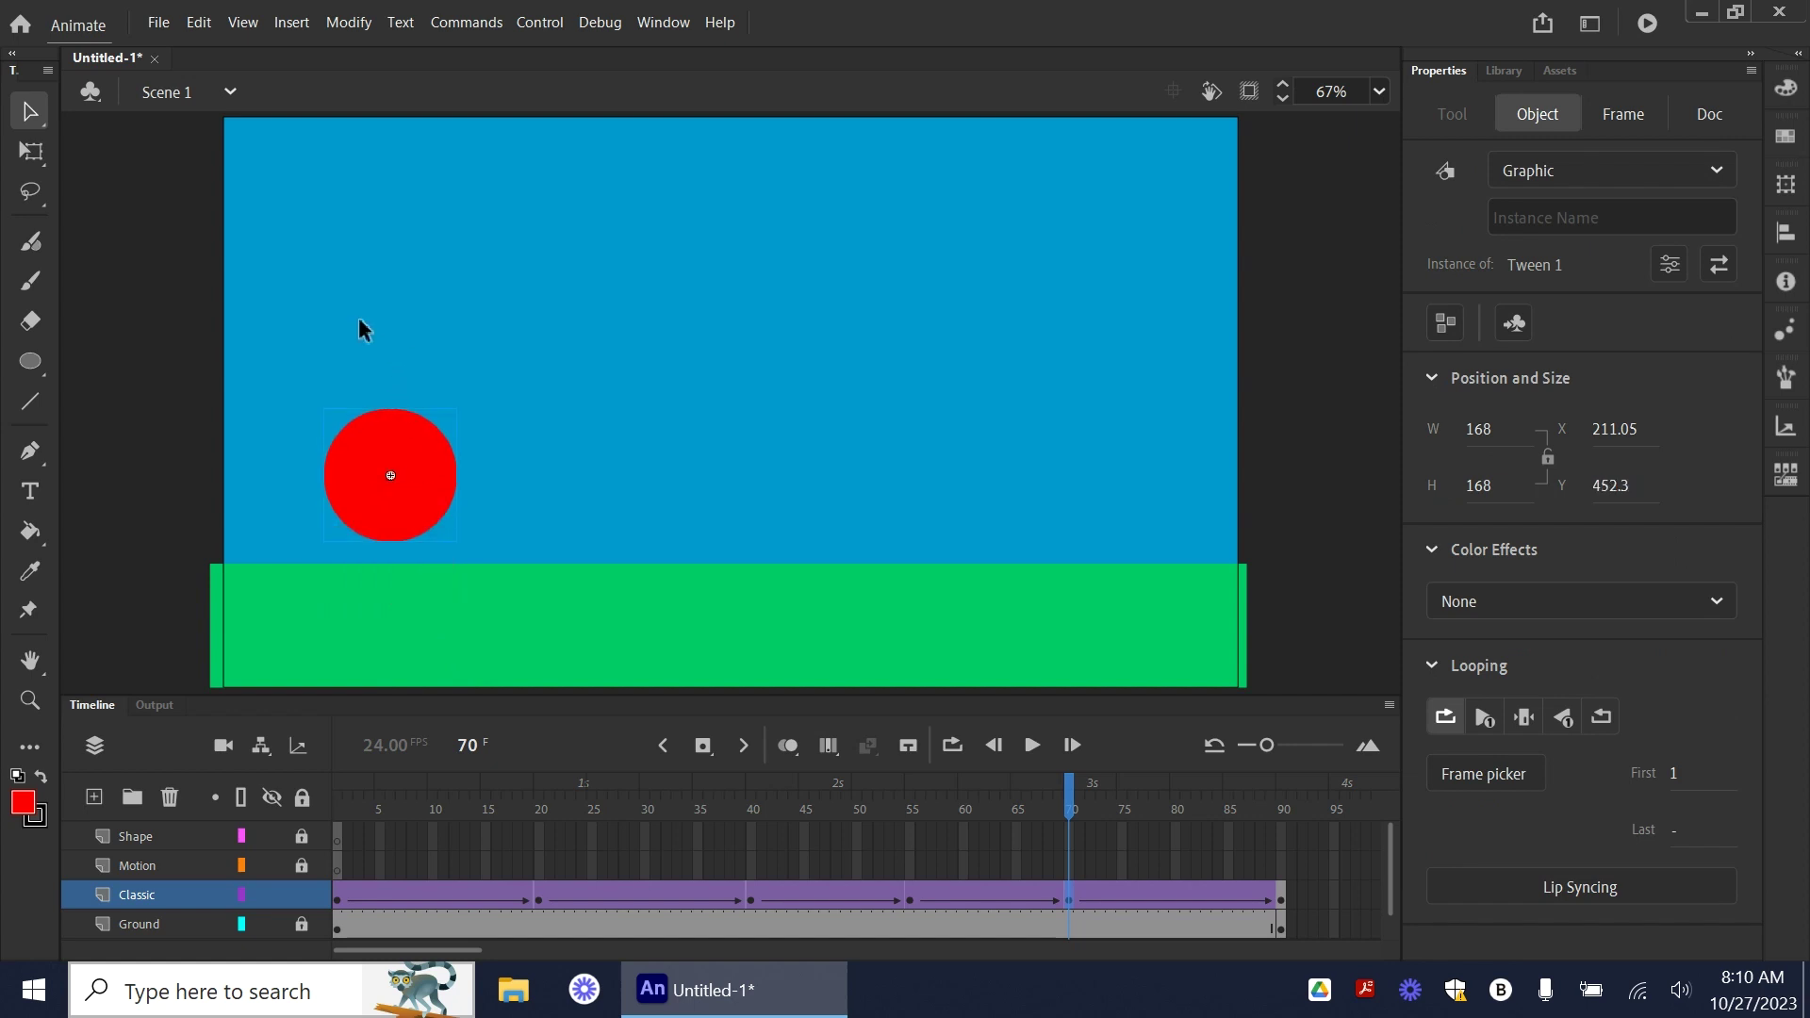
# - Compare the ball's heights at frames 40 and 70, and play the animation from frame 1
pyautogui.click(742, 897)
pyautogui.click(1067, 900)
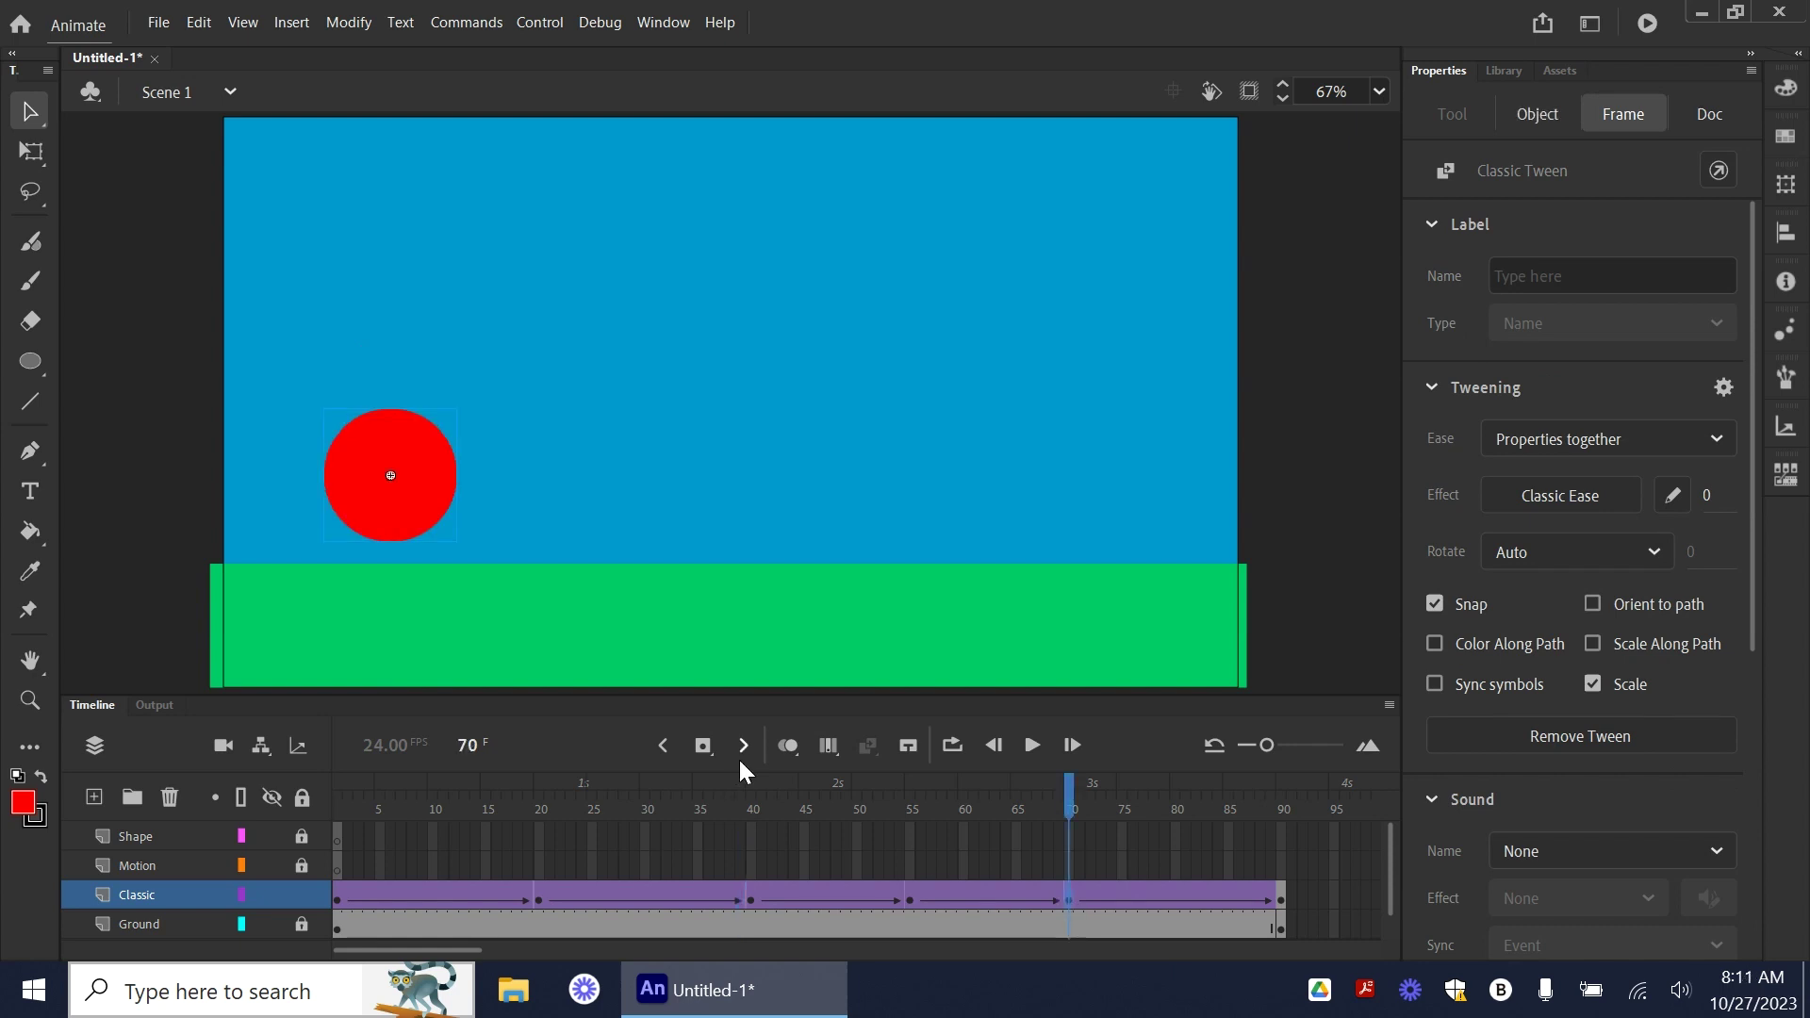
pyautogui.hotkey('shift', ',')
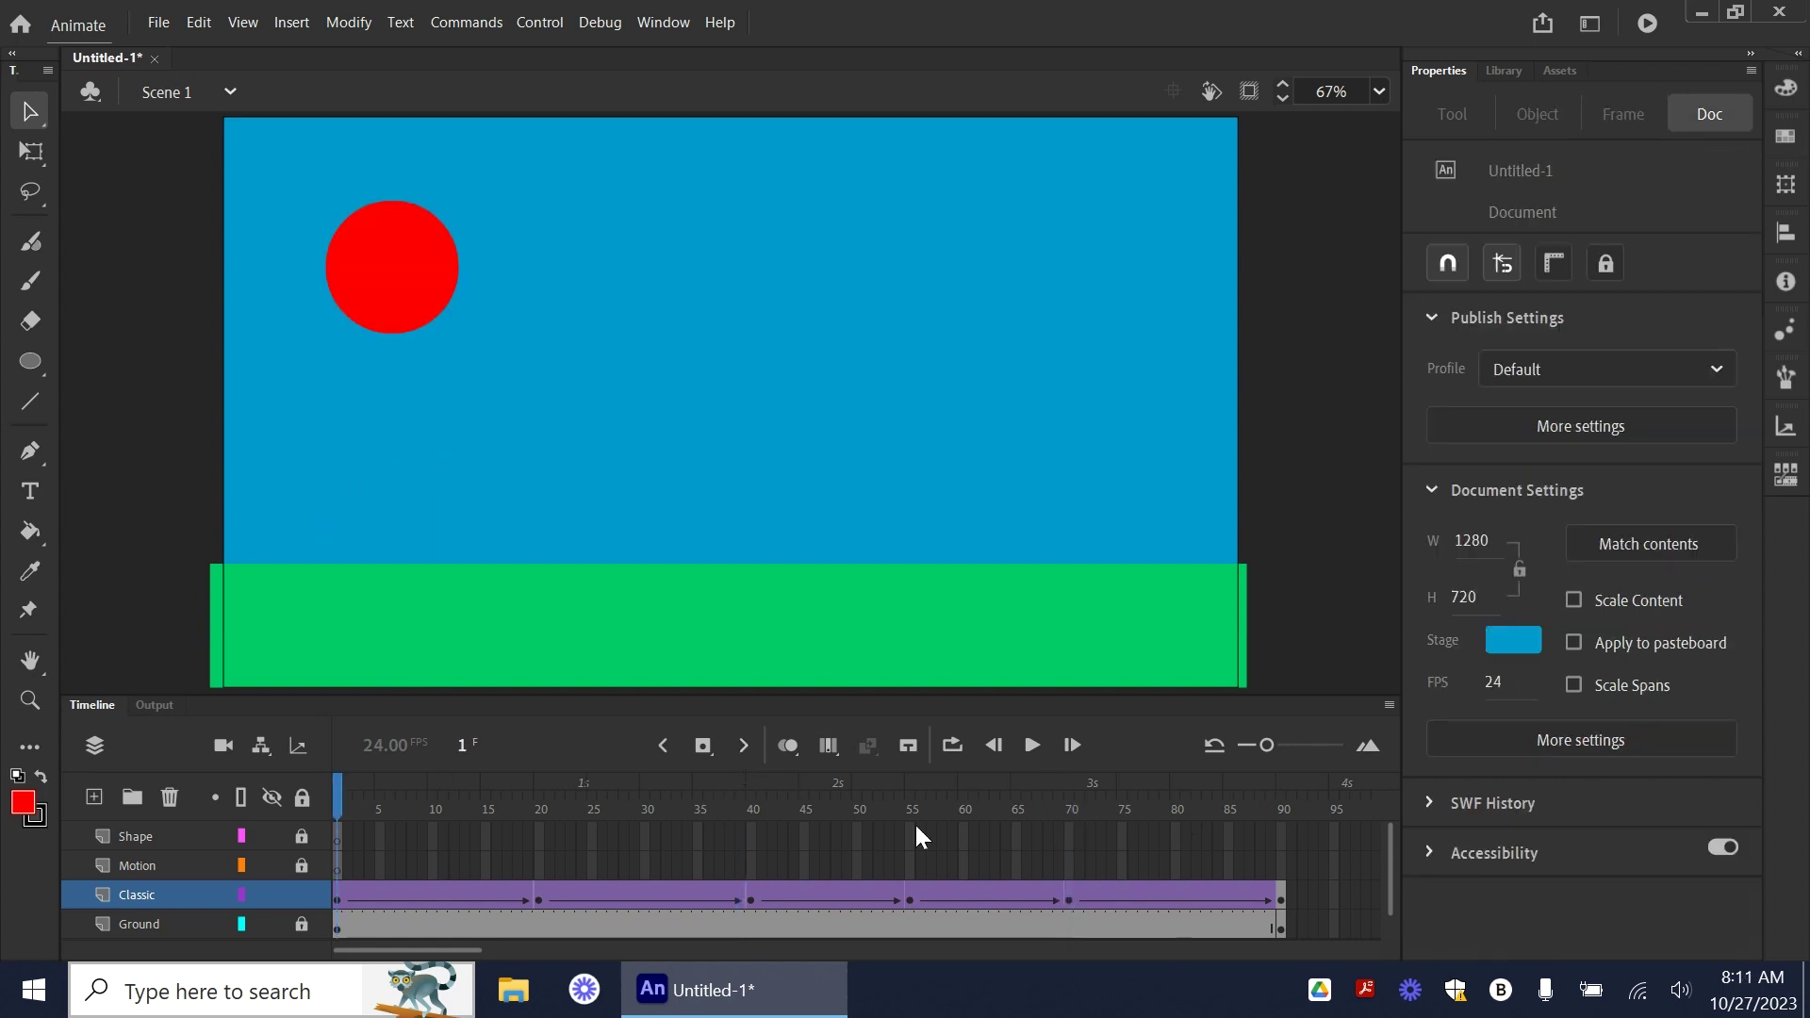
pyautogui.click(1028, 747)
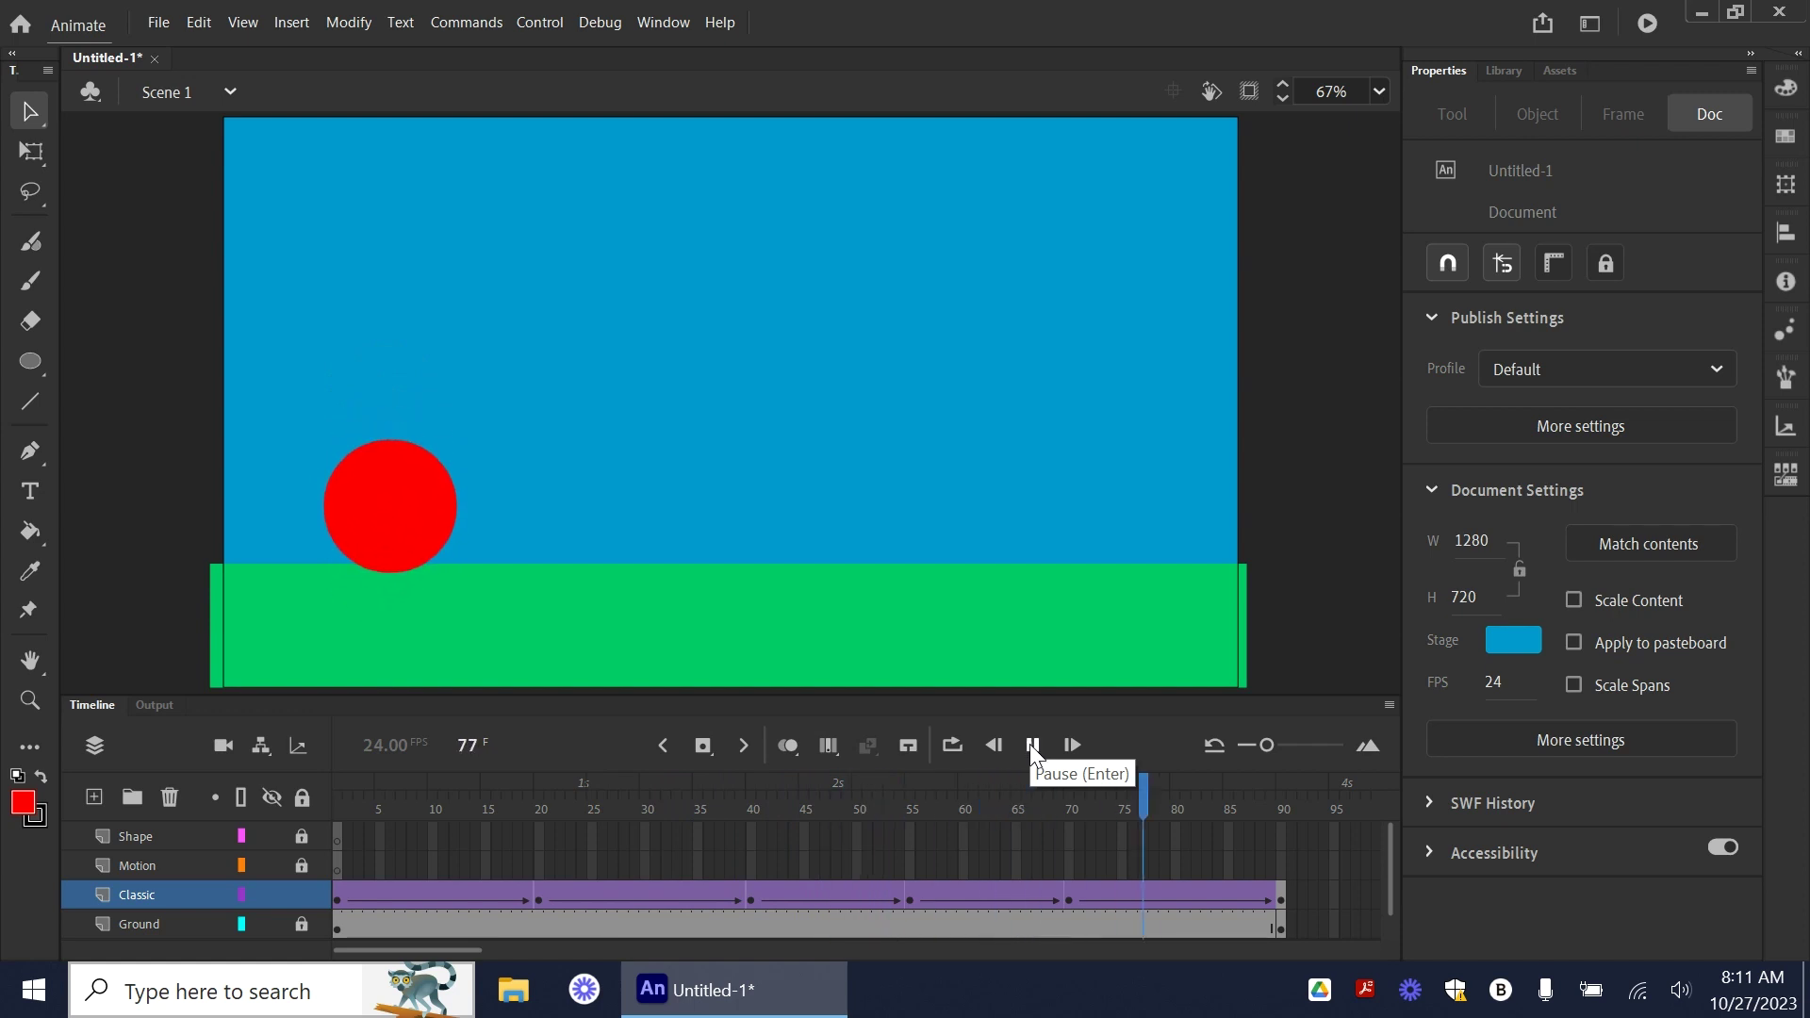
# - Raise the ball at the frame 40 keyframe on the Classic layer to about Y 296
pyautogui.click(751, 902)
pyautogui.moveTo(381, 415); pyautogui.dragTo(429, 390)
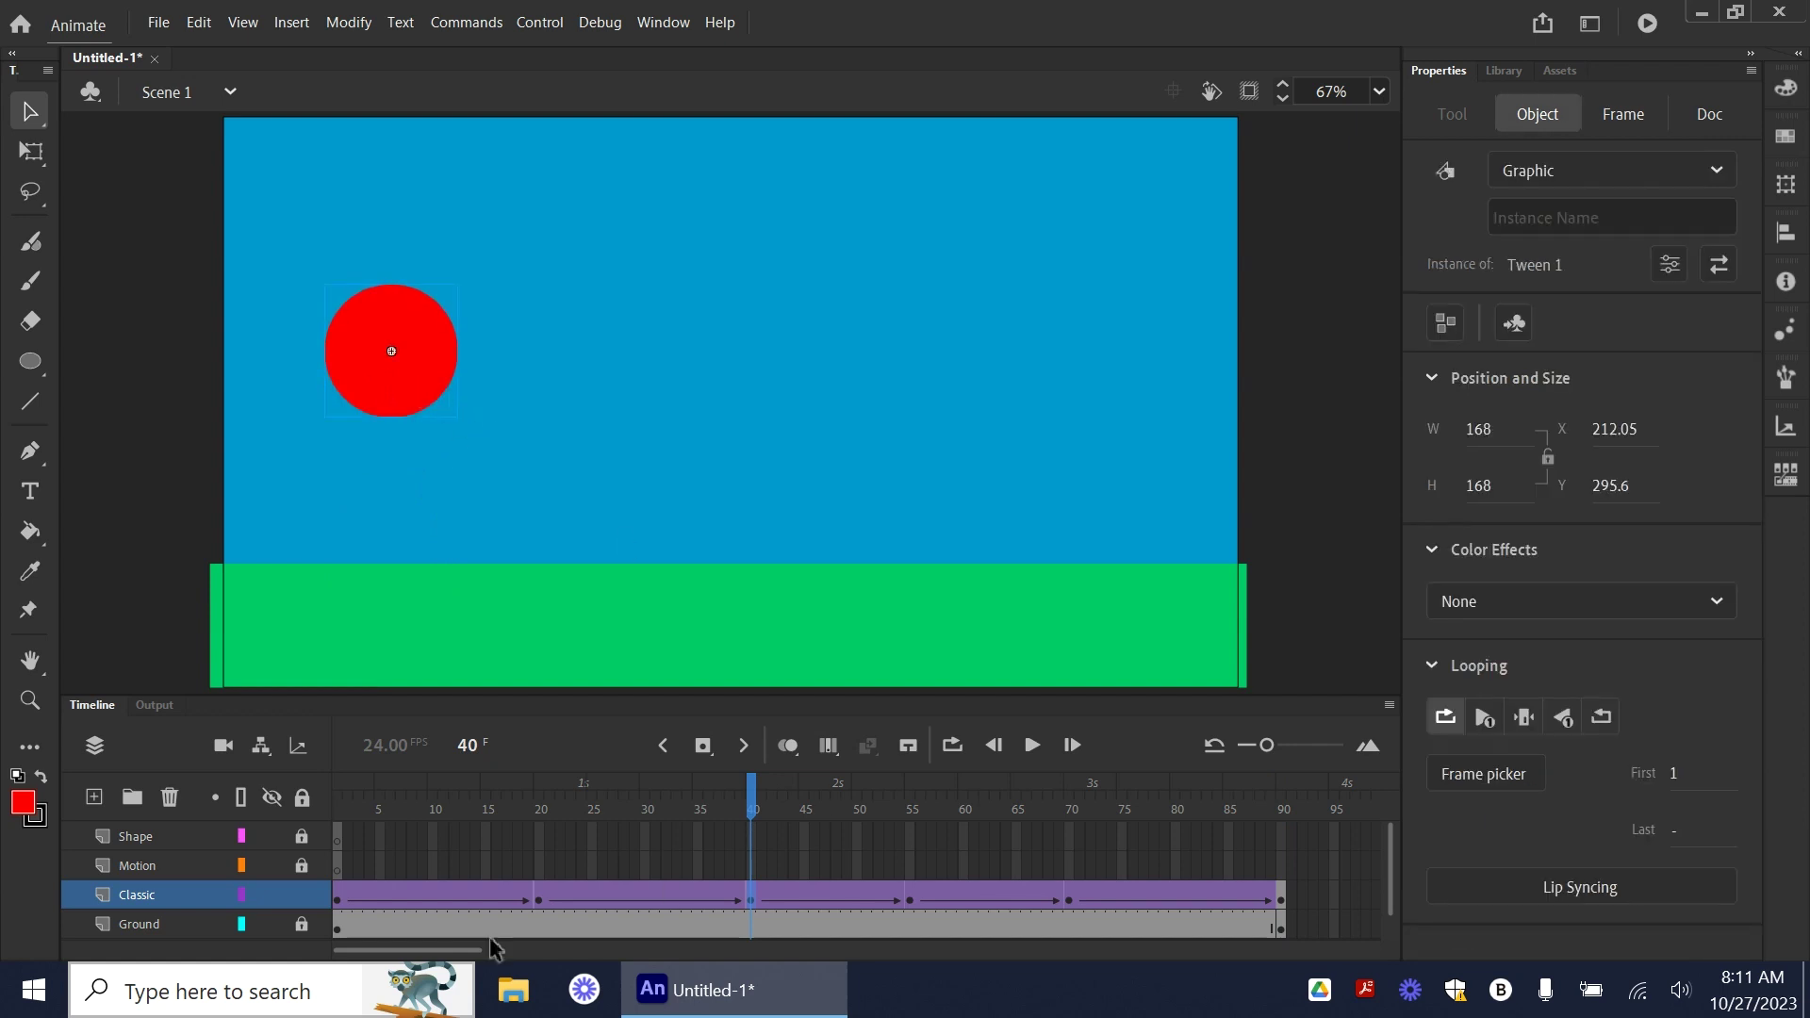
# - Raise the ball at the frame 70 keyframe on the Classic layer to about Y 436 and play the animation from frame 1
pyautogui.click(339, 895)
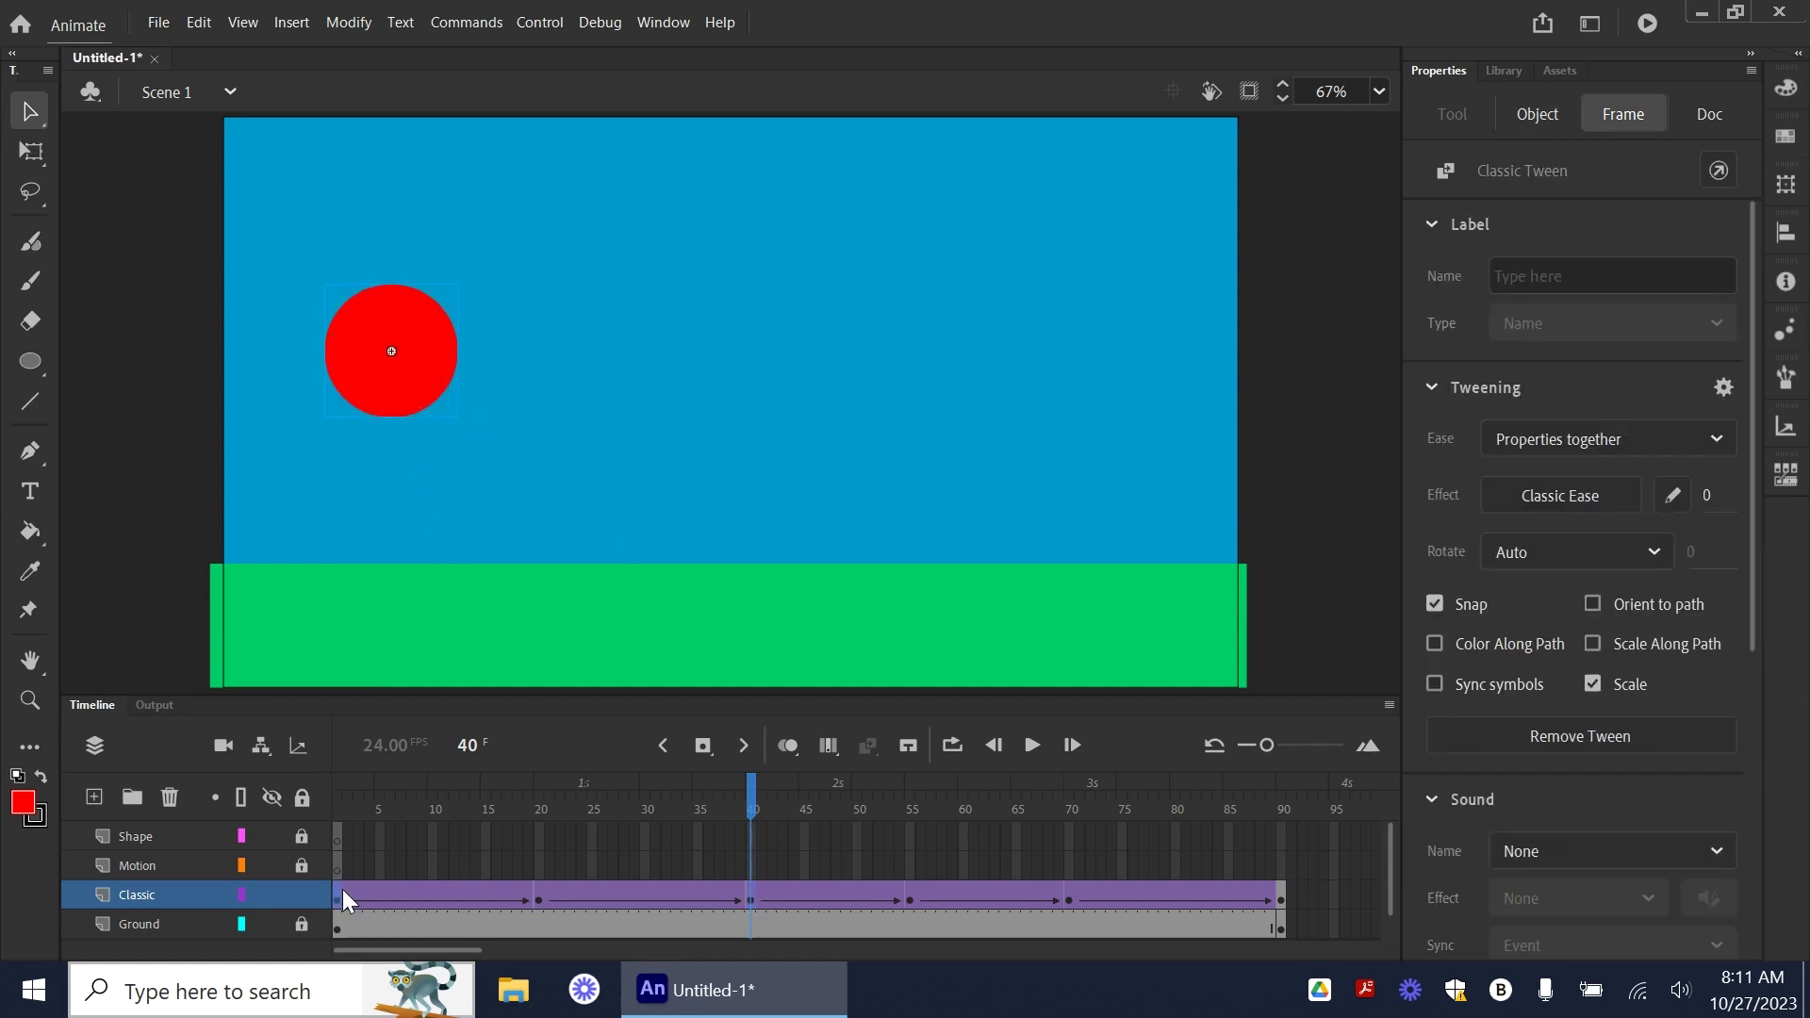
pyautogui.click(750, 901)
pyautogui.click(1069, 902)
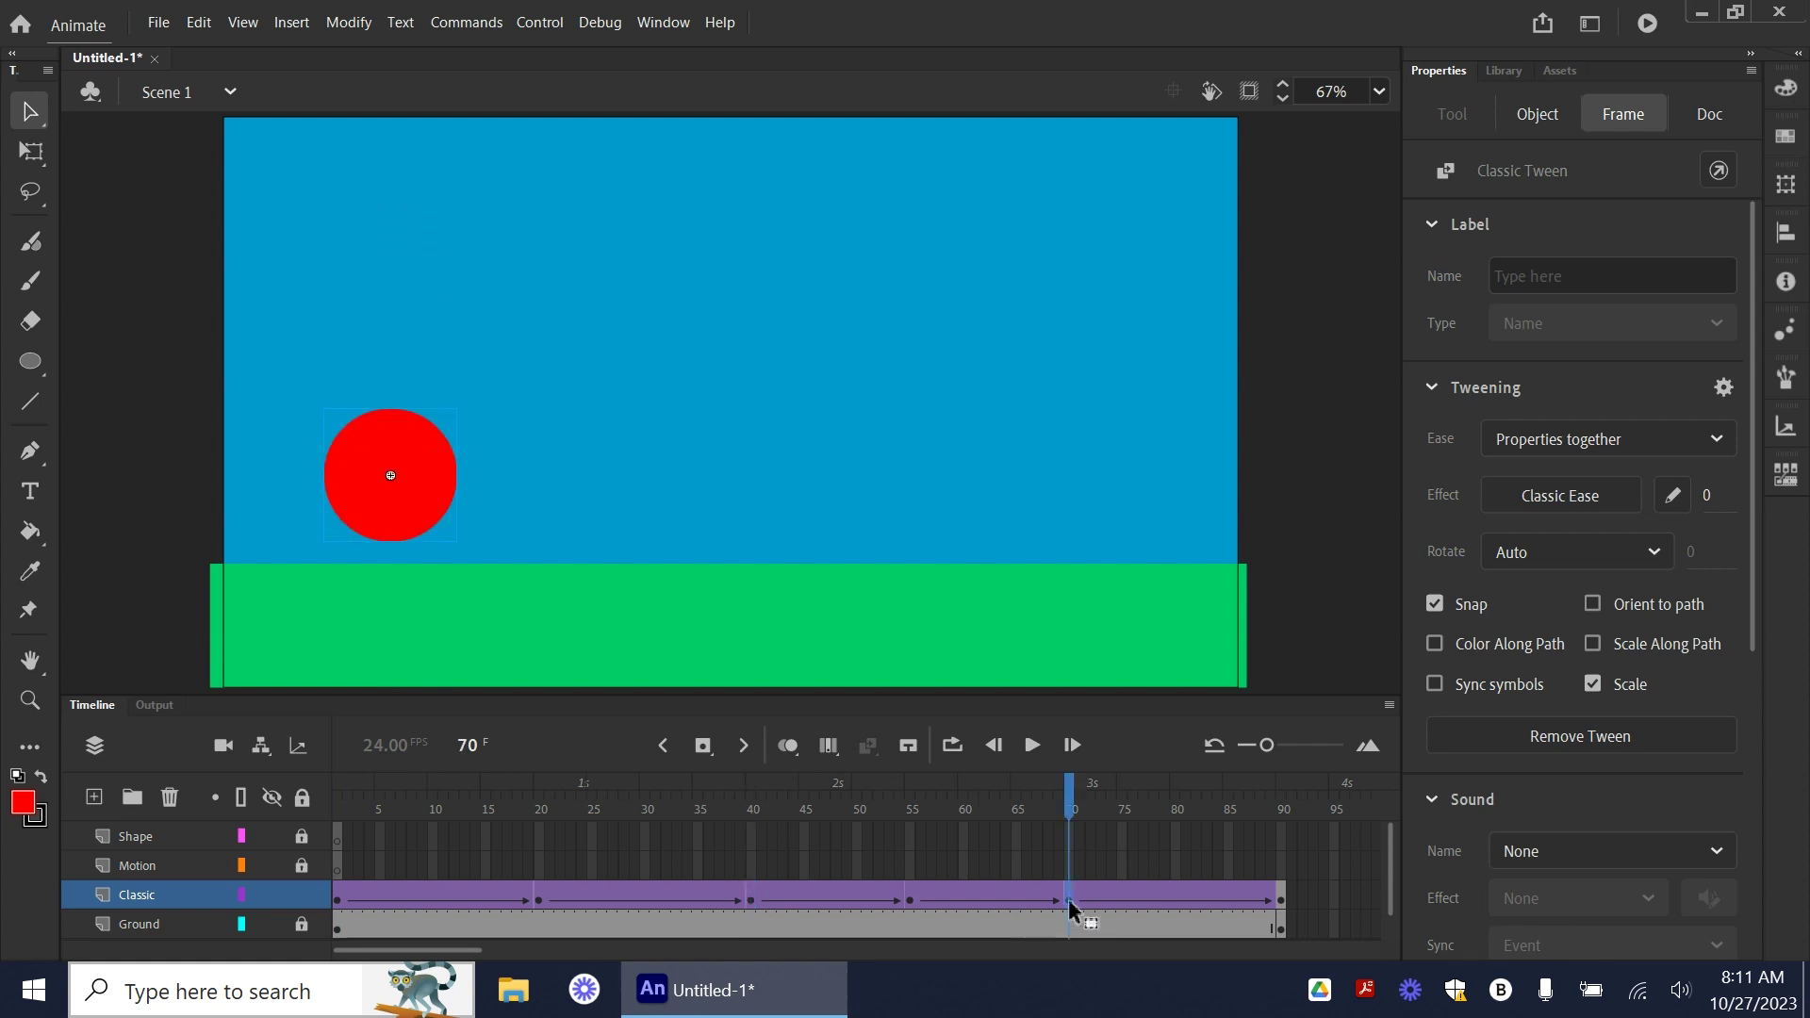
pyautogui.moveTo(437, 509); pyautogui.dragTo(437, 497)
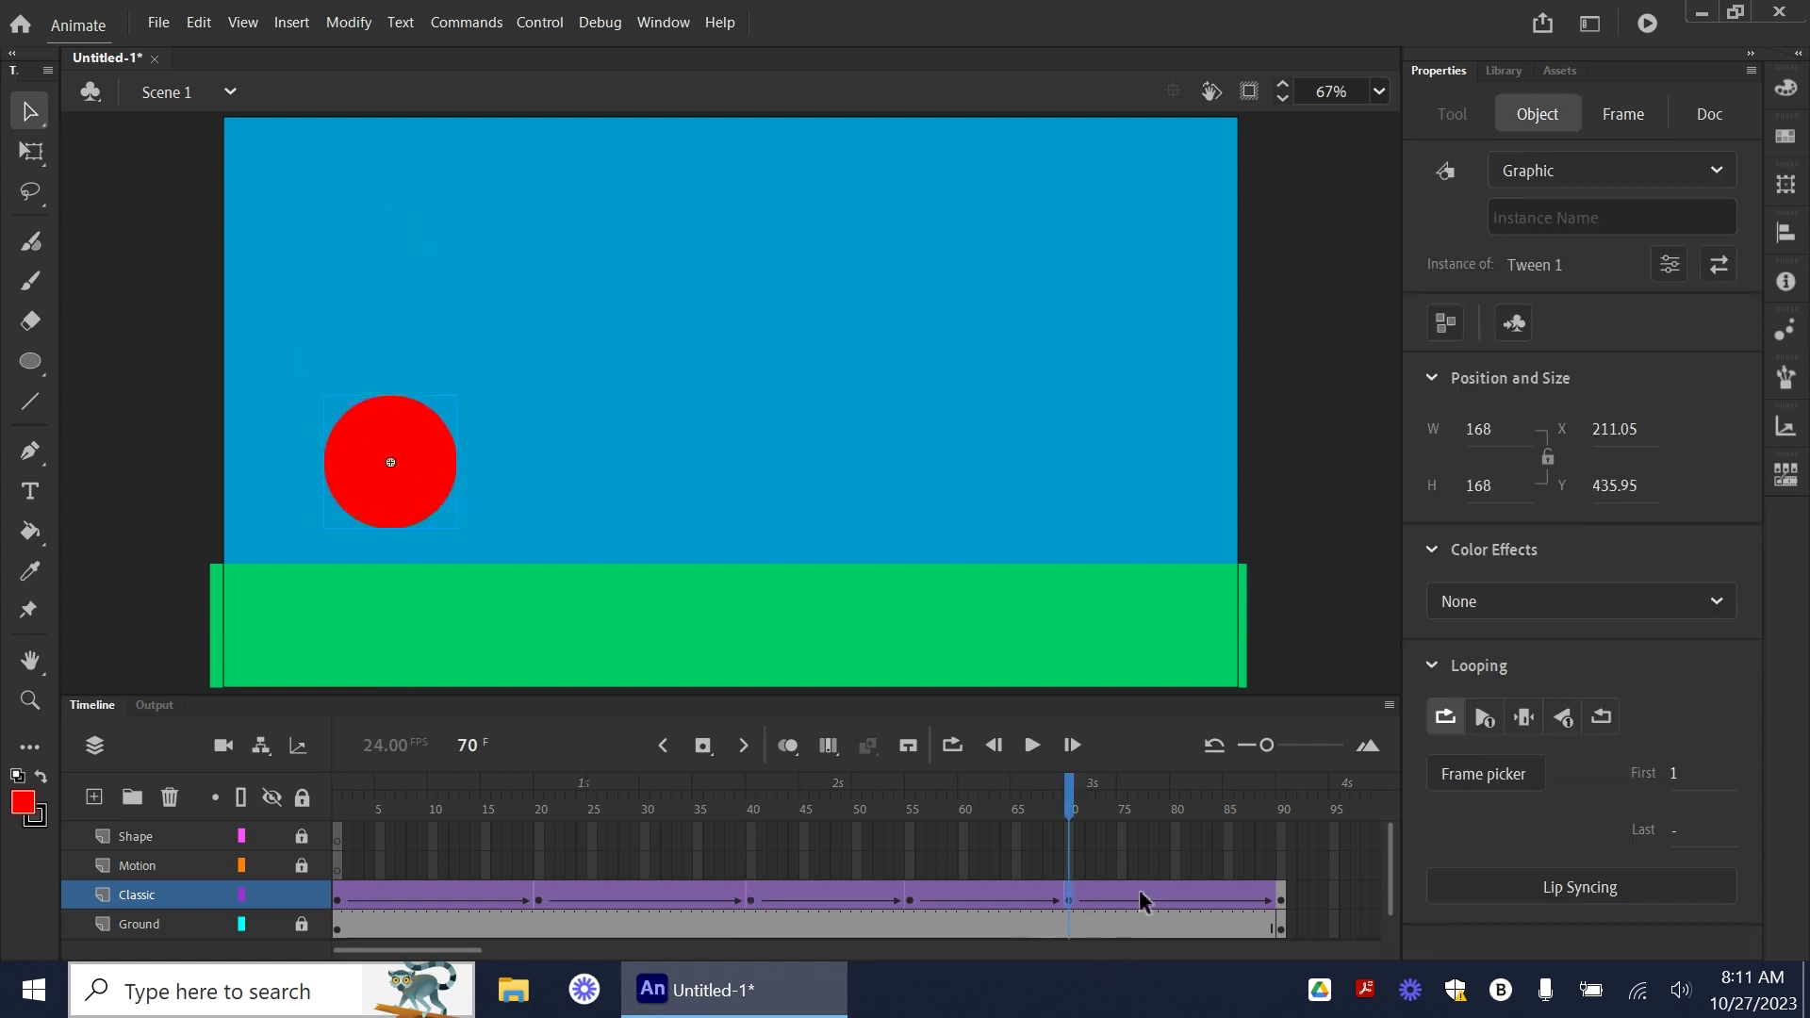
pyautogui.click(1033, 744)
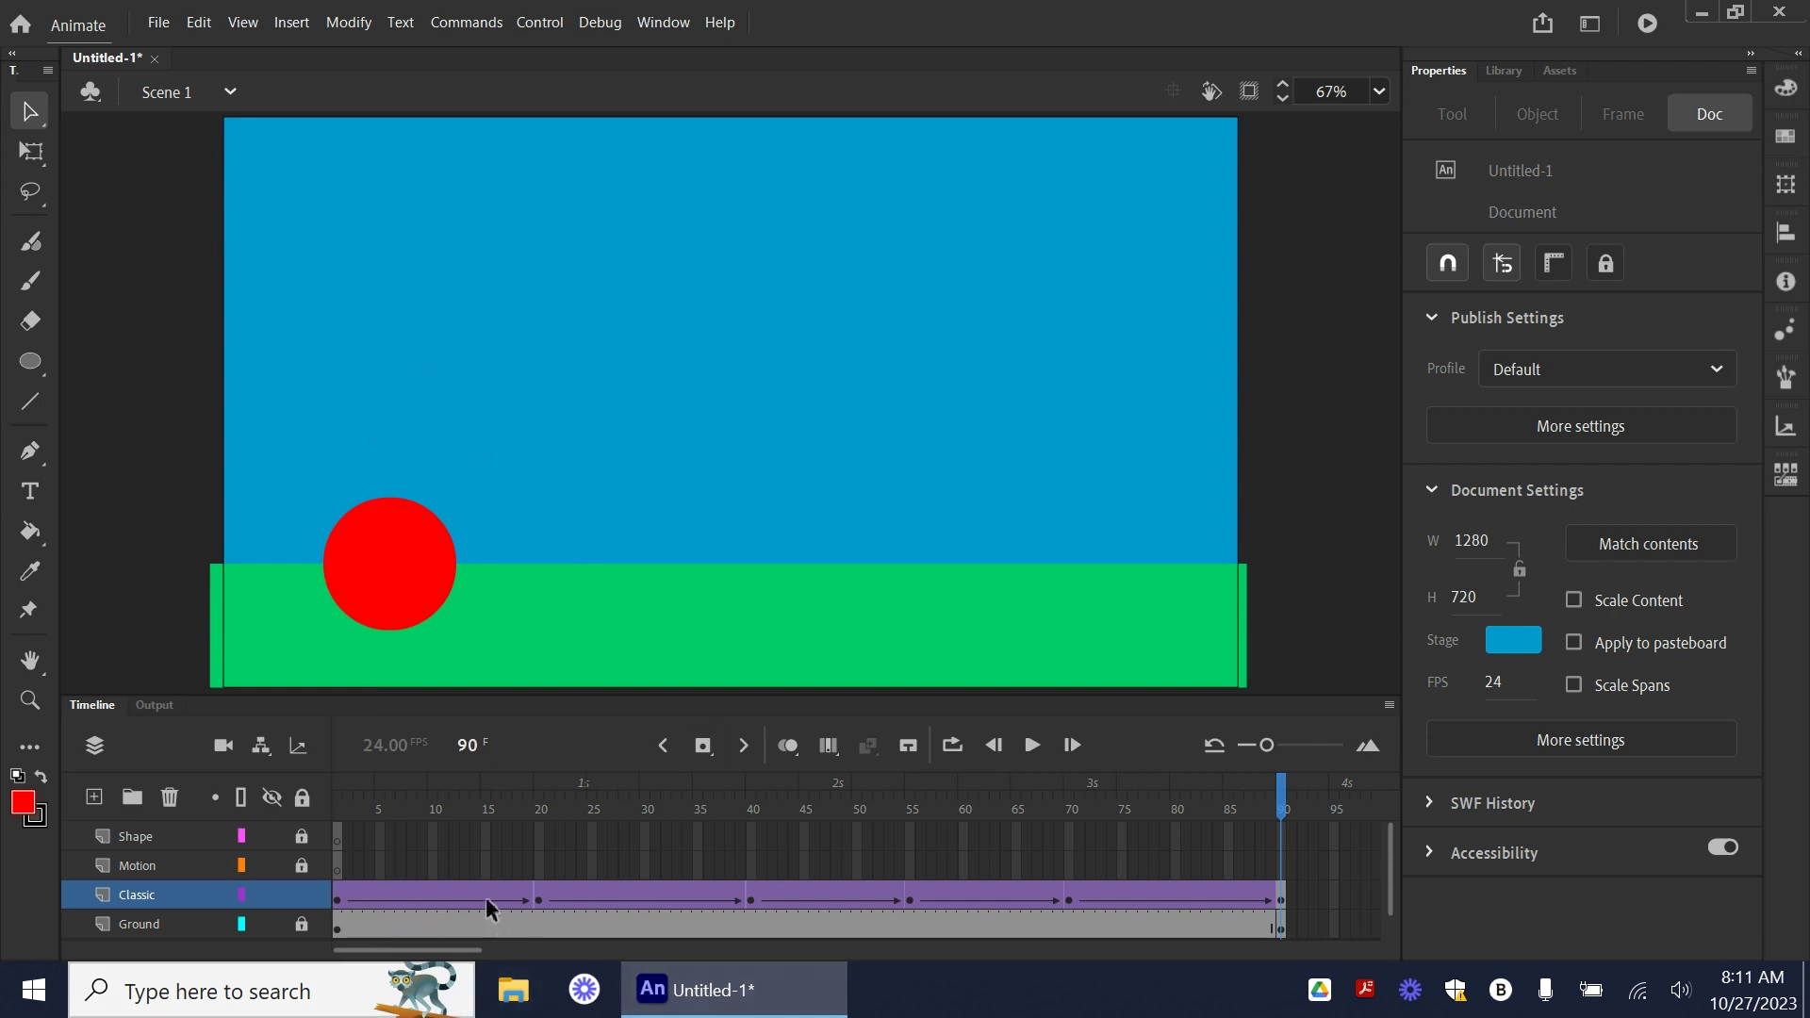
pyautogui.moveTo(1286, 807); pyautogui.dragTo(337, 807)
pyautogui.press('Return')
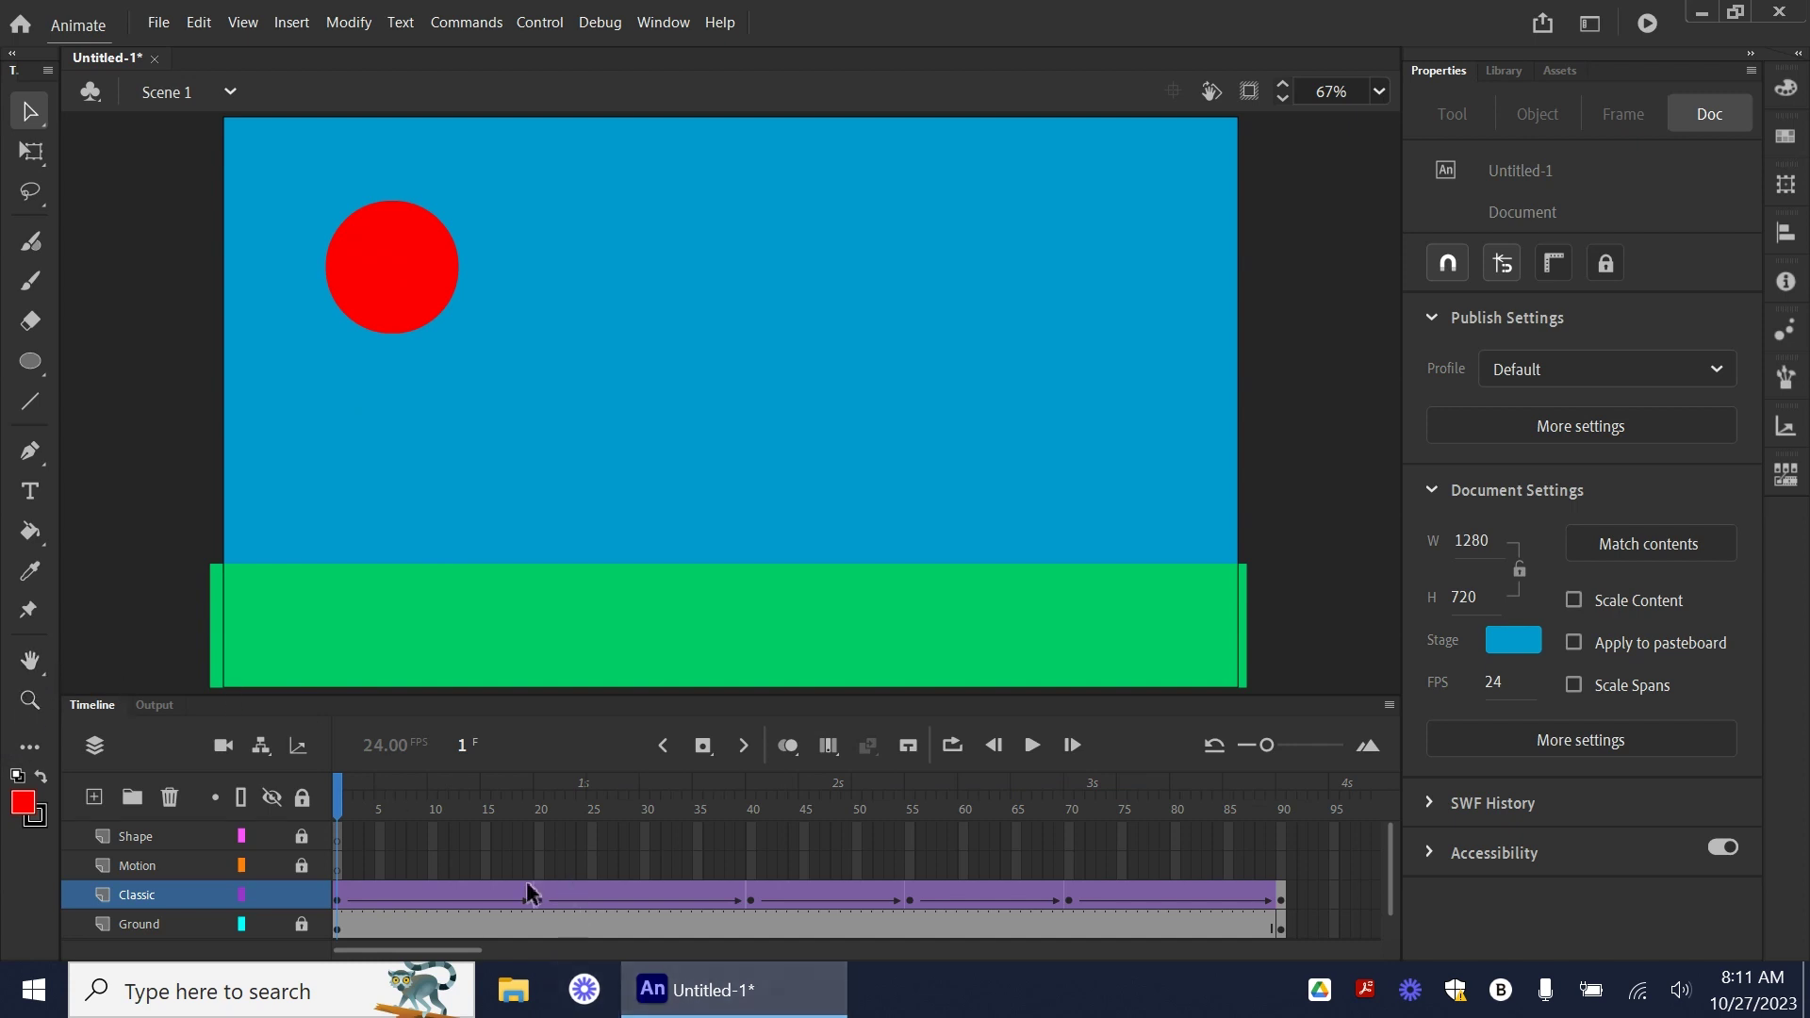
# - Retime the Classic layer's keyframes from frames 20, 40, 55 and 70 to 23, 41, 59 and 75, and play the animation
pyautogui.click(540, 900)
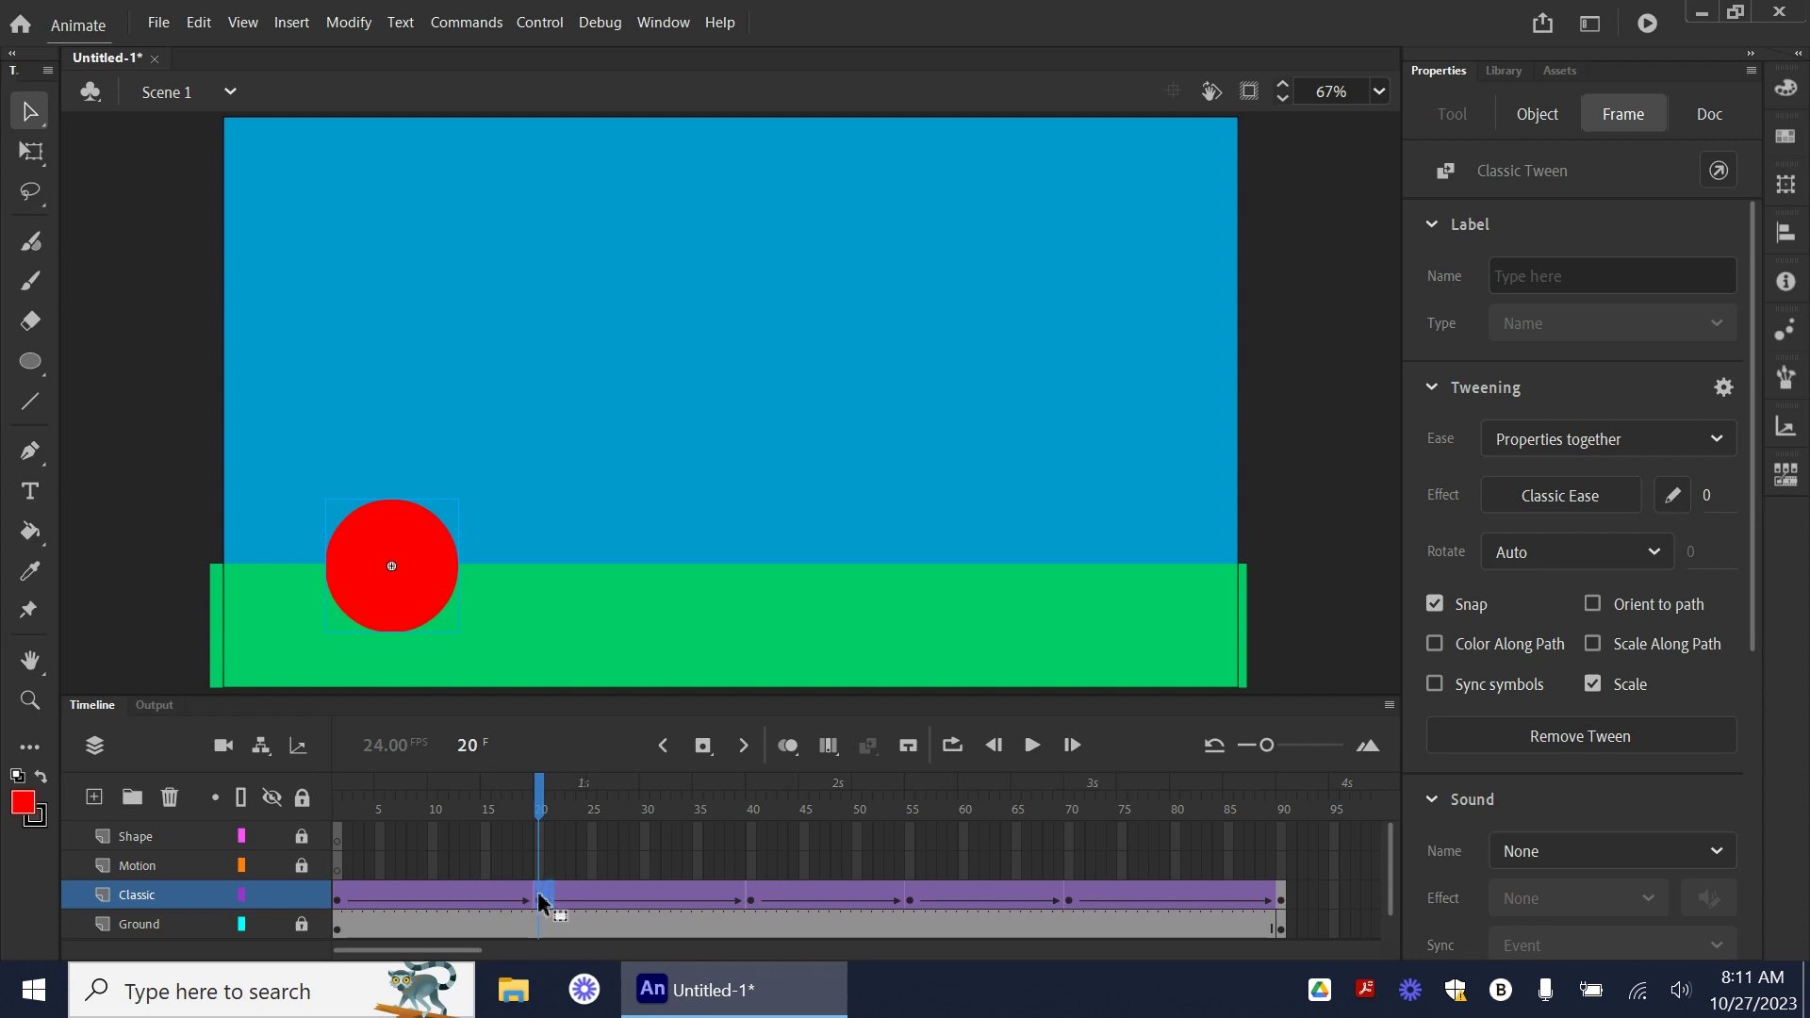
pyautogui.moveTo(545, 902); pyautogui.dragTo(560, 896)
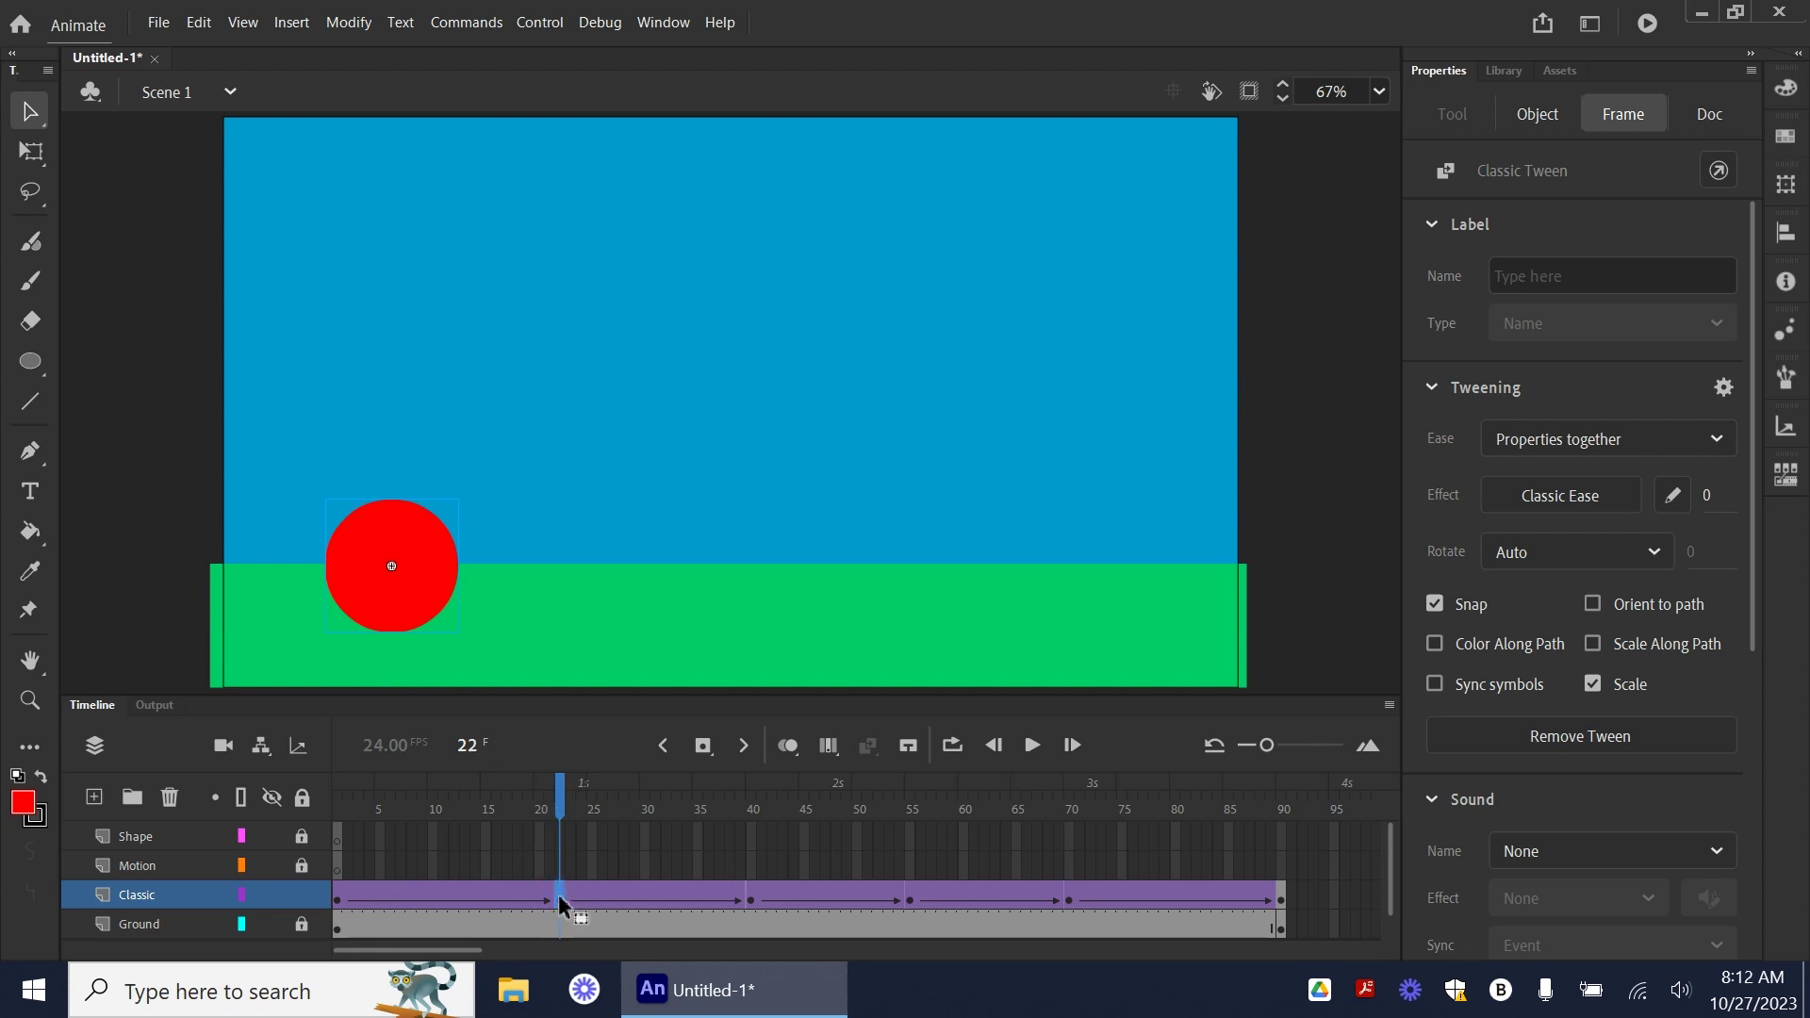
pyautogui.moveTo(560, 903); pyautogui.dragTo(570, 896)
pyautogui.moveTo(749, 900); pyautogui.dragTo(763, 900)
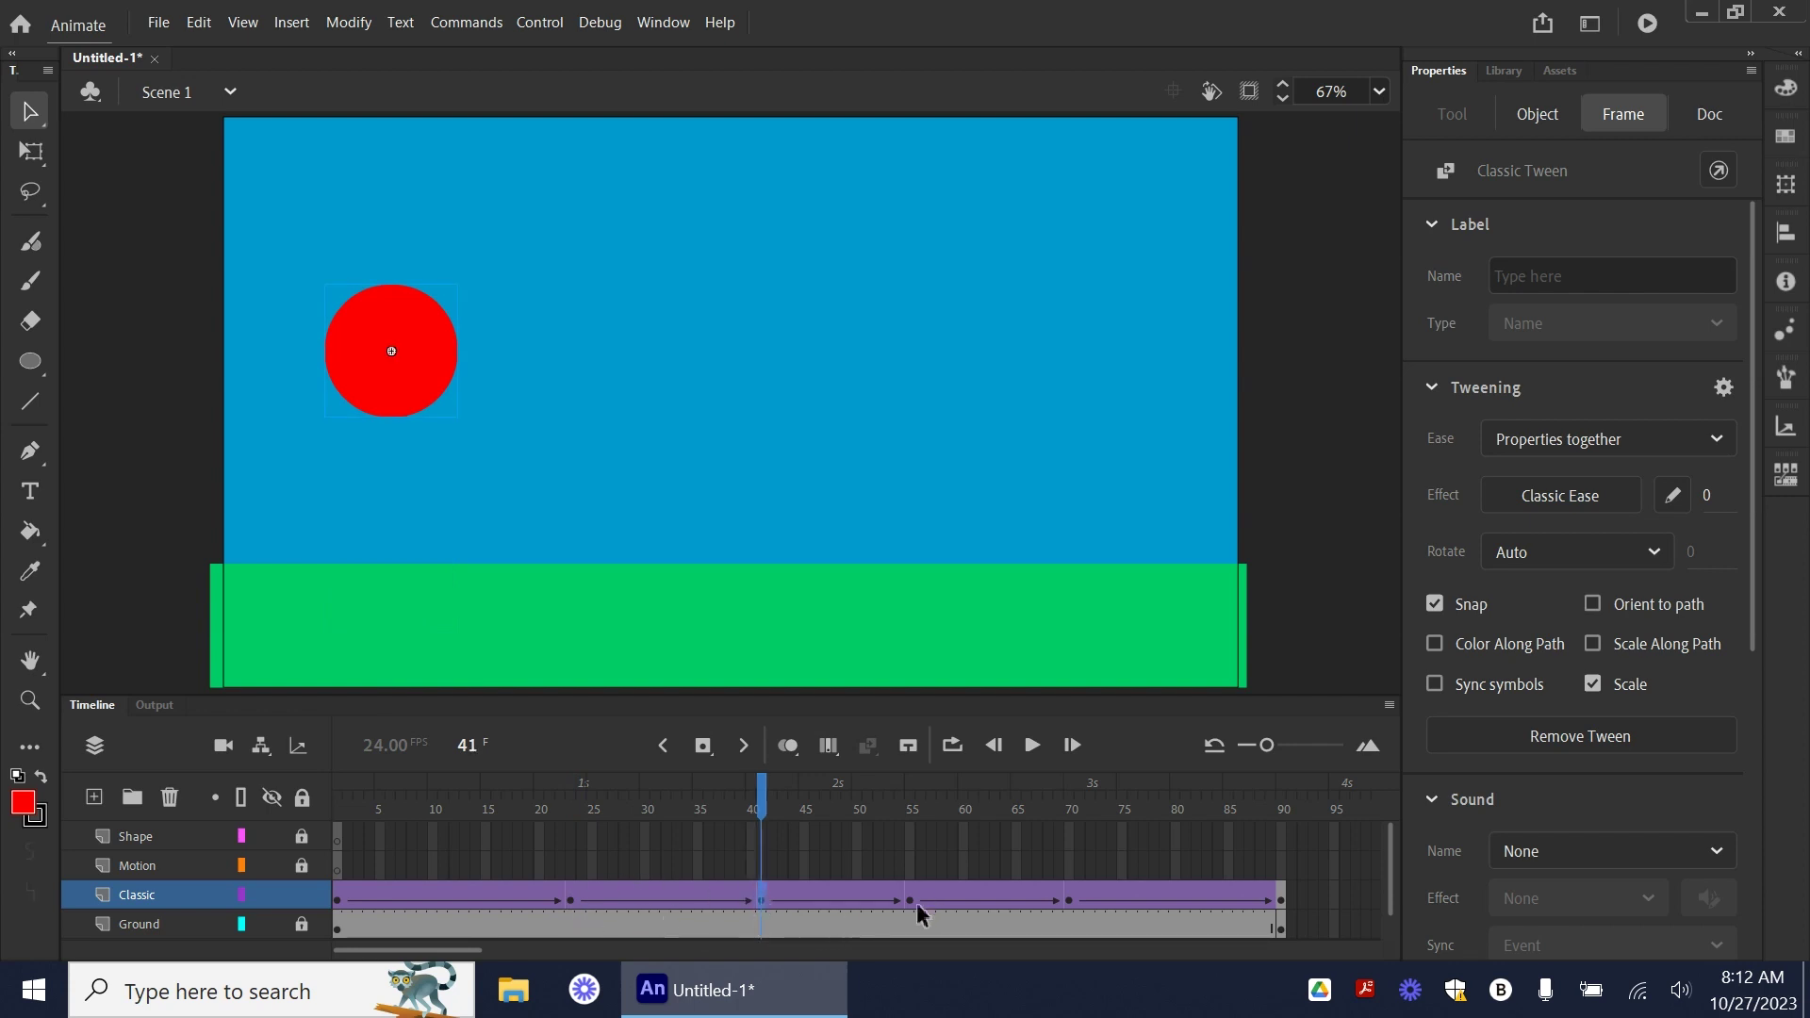
pyautogui.moveTo(911, 903); pyautogui.dragTo(953, 909)
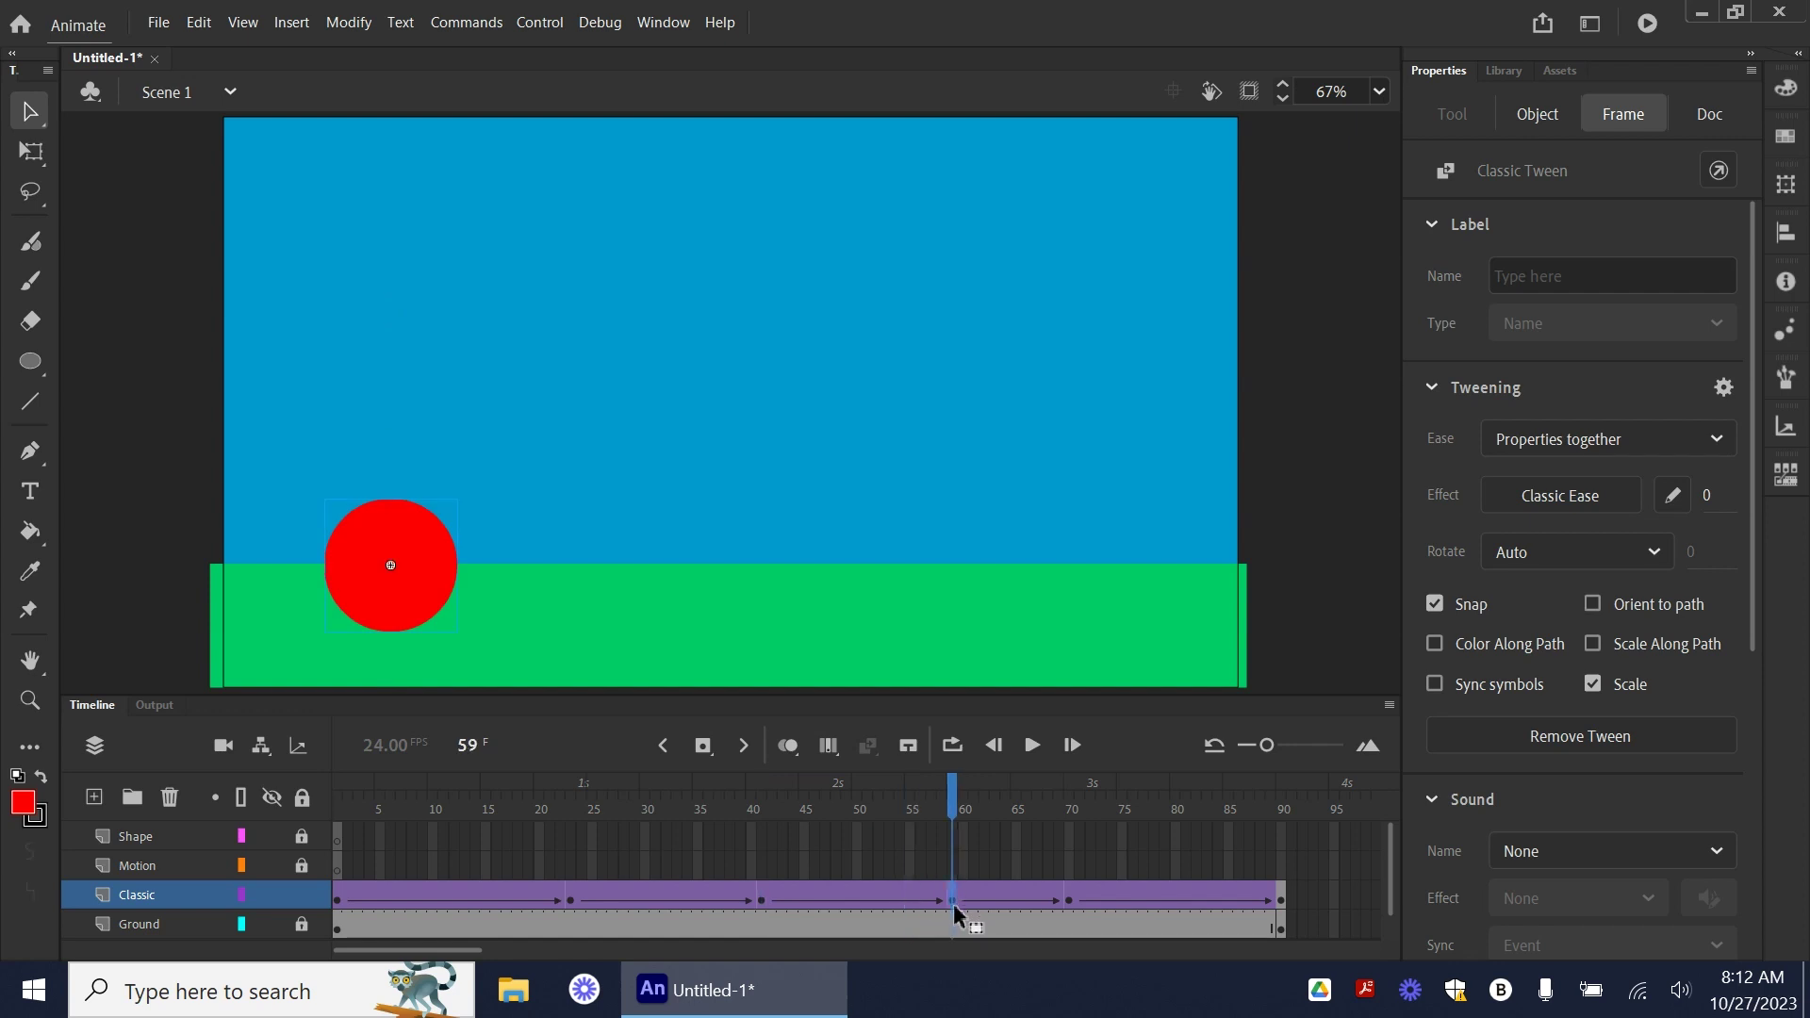
pyautogui.click(1069, 907)
pyautogui.moveTo(1129, 904); pyautogui.dragTo(1122, 903)
pyautogui.press('Return')
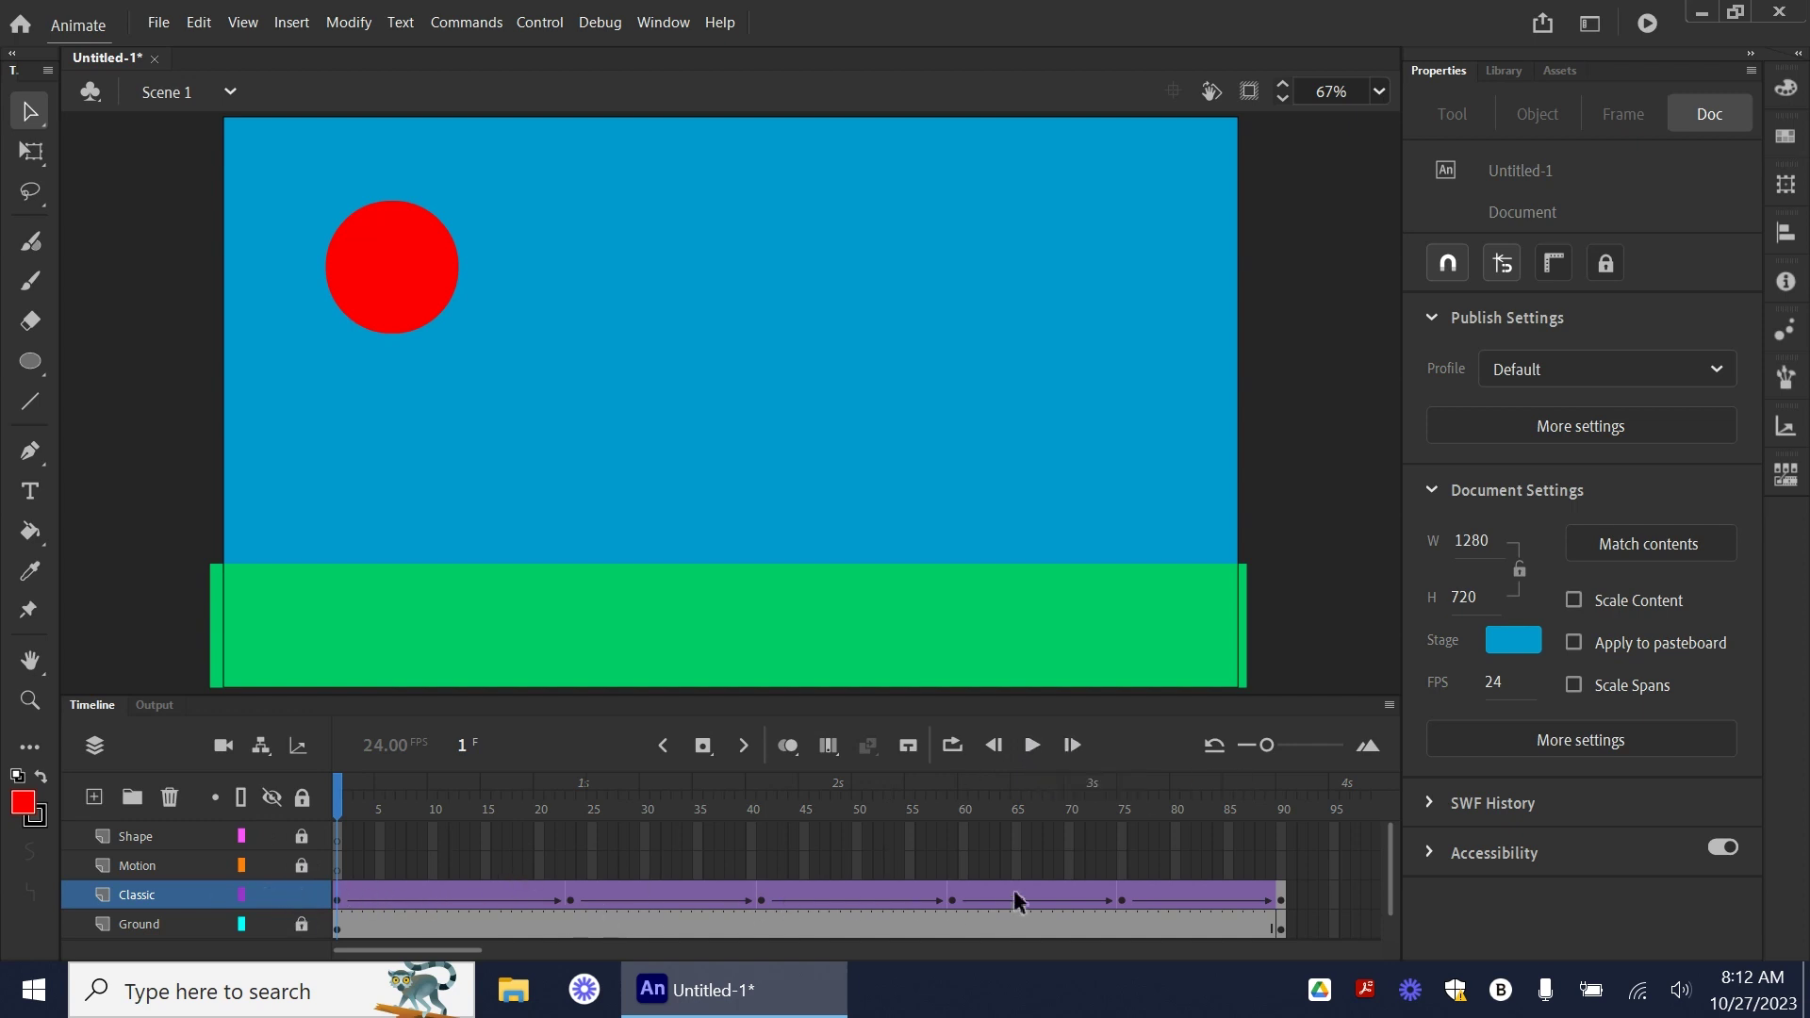
pyautogui.click(1031, 747)
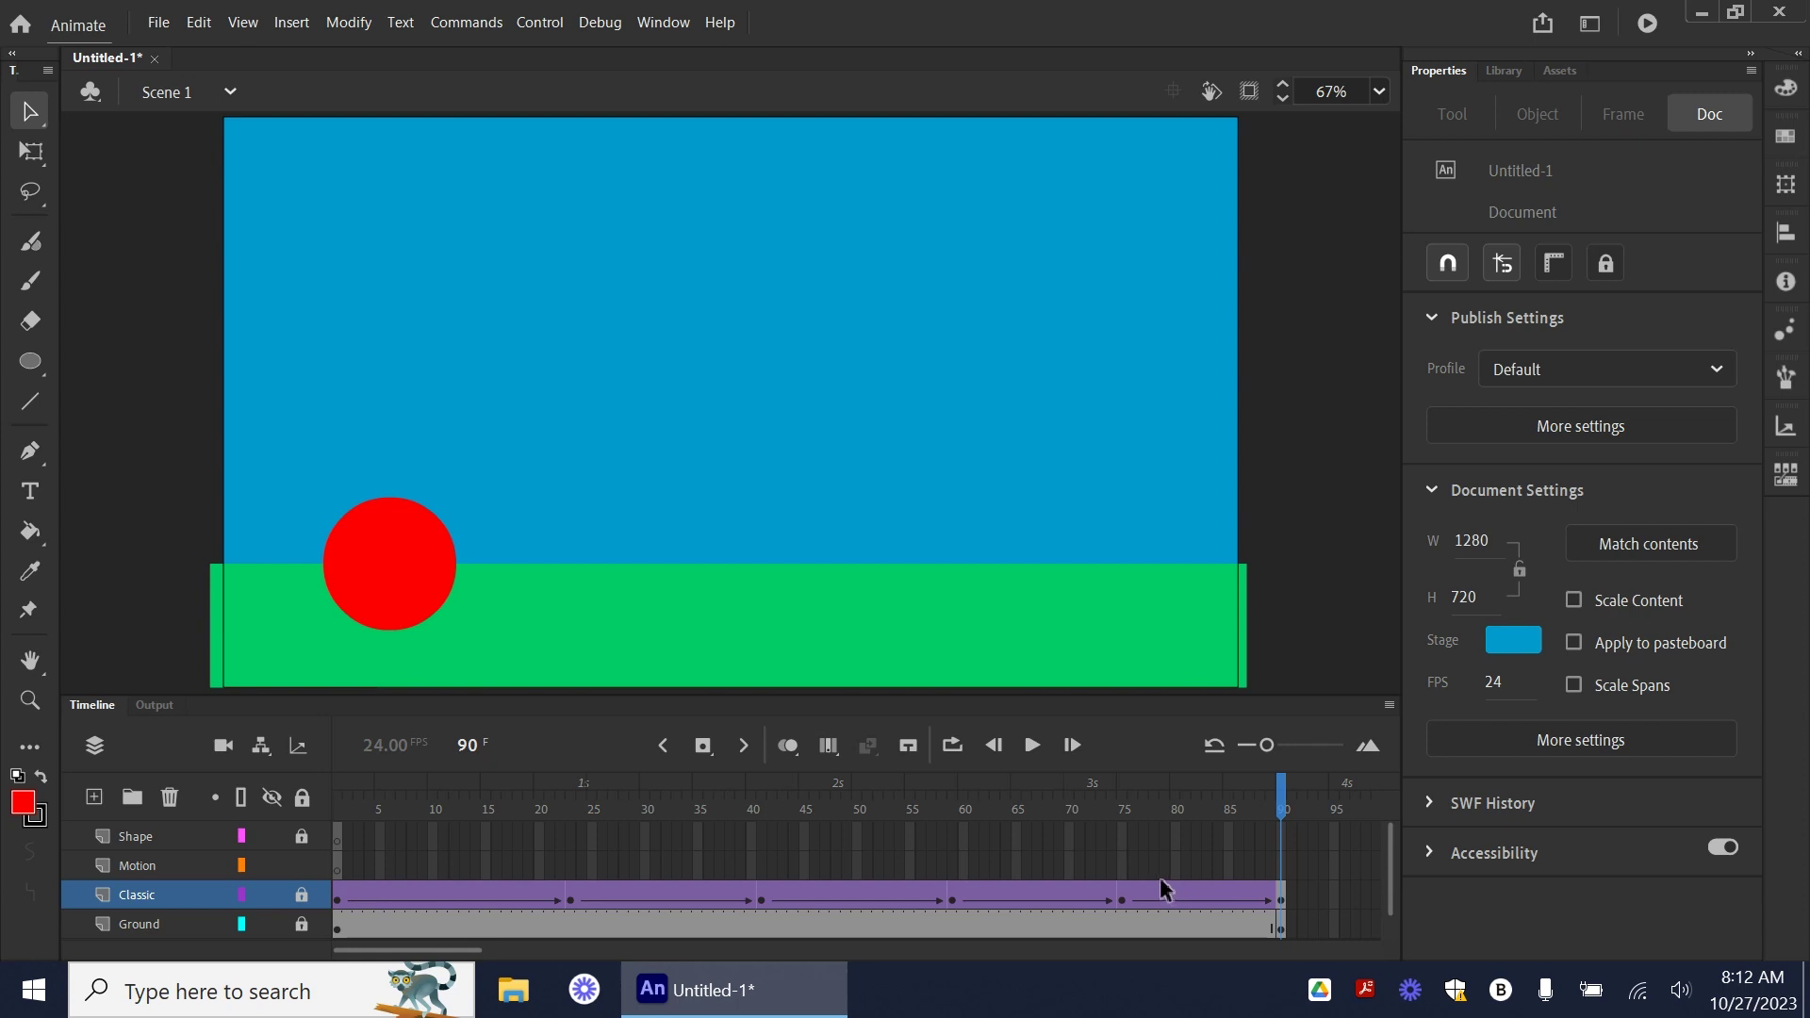
# - Draw a yellow circle about 167 px wide in frame 1 of the Motion layer, beside the red ball
pyautogui.click(337, 867)
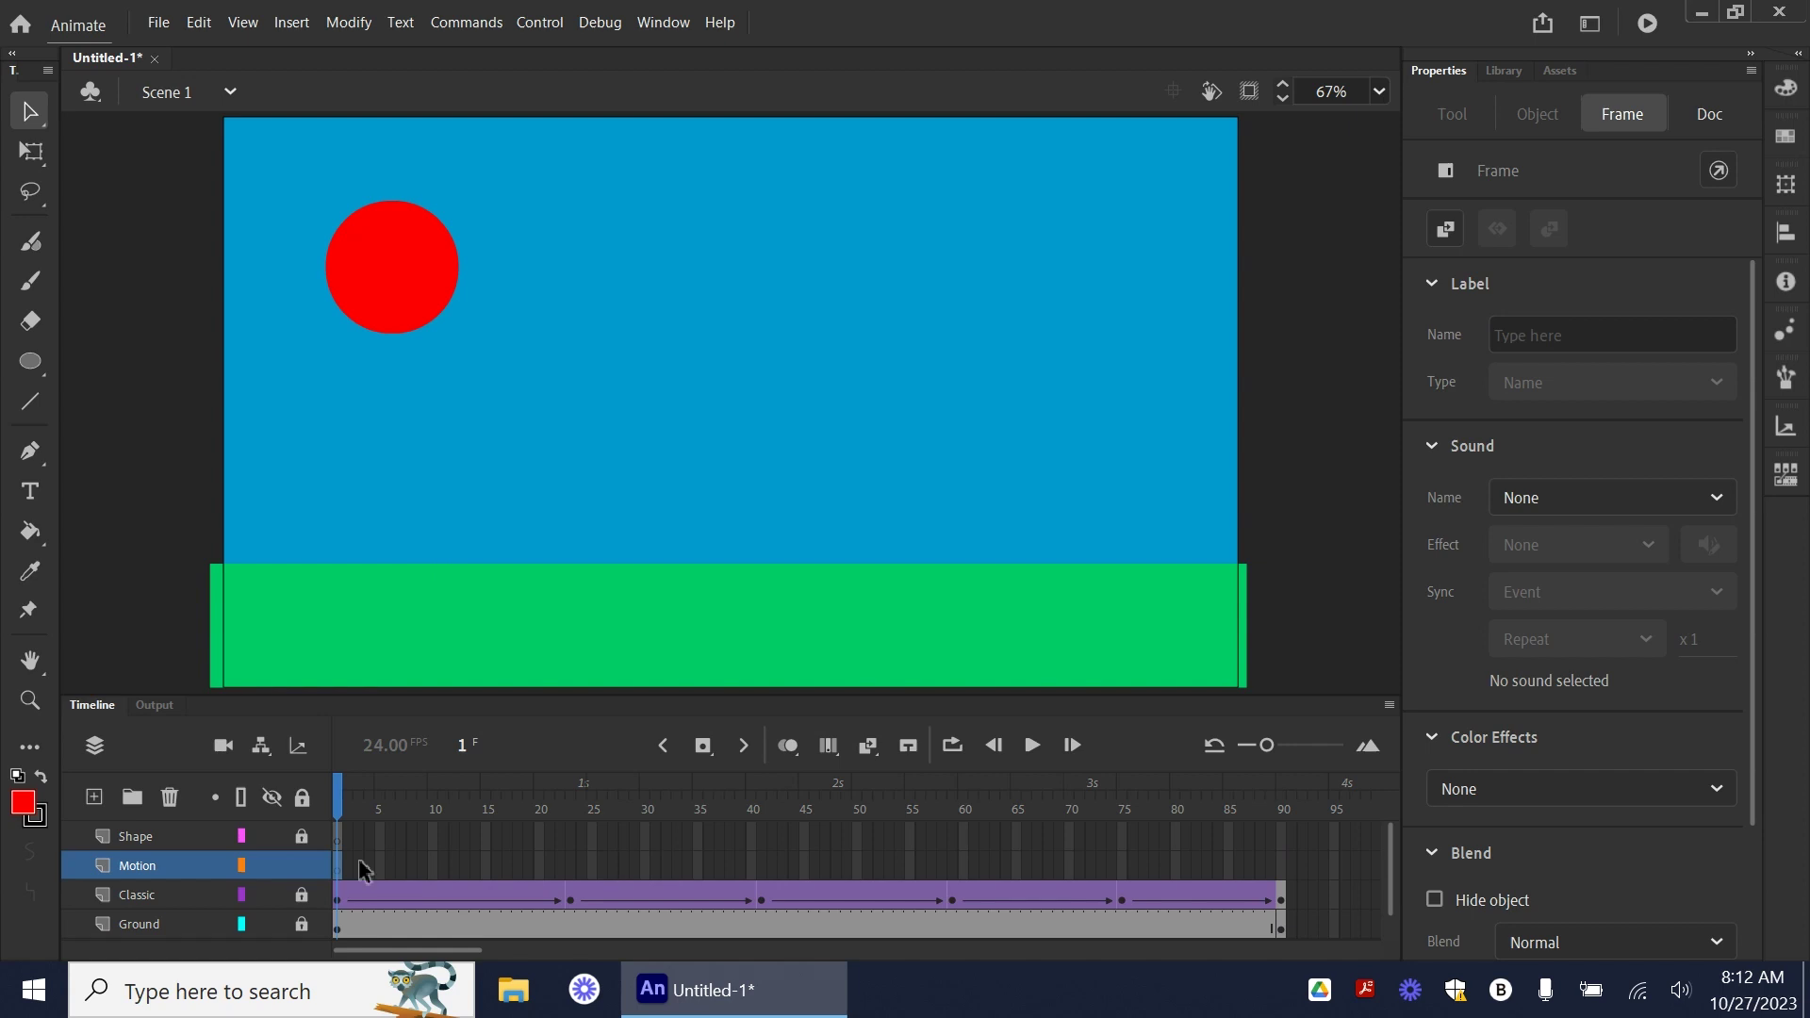
pyautogui.click(39, 369)
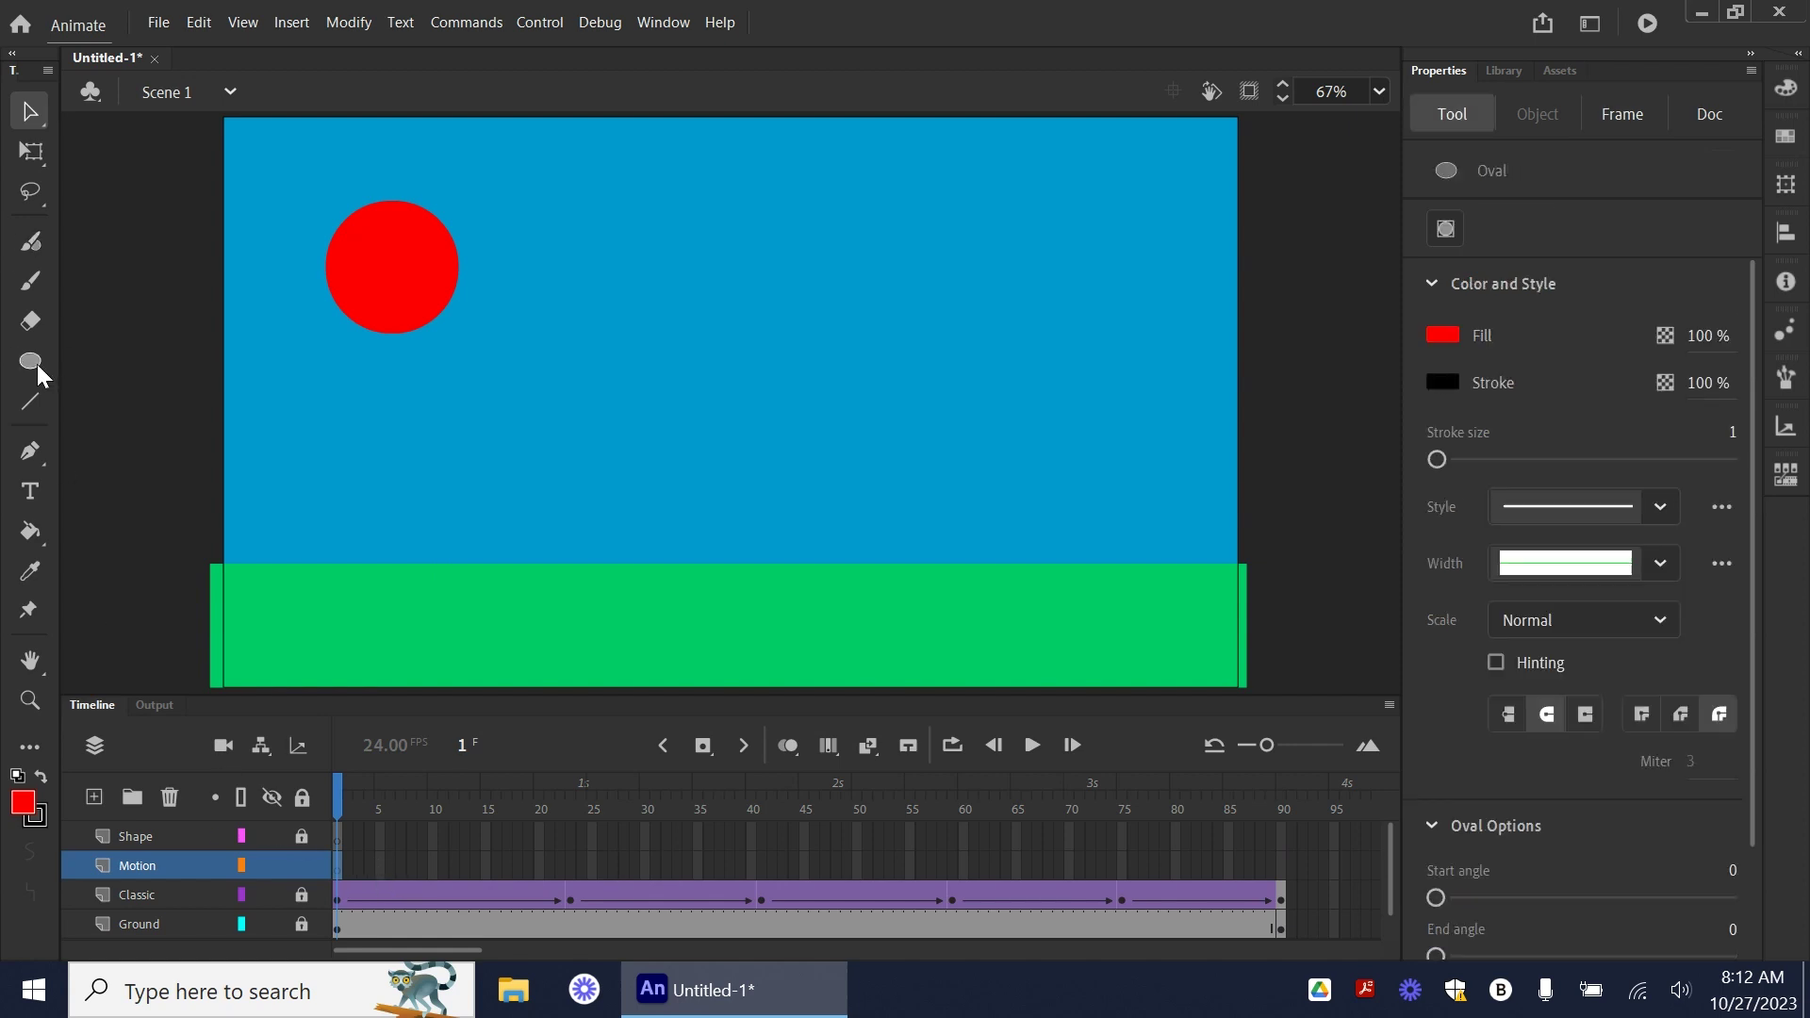
pyautogui.click(23, 802)
pyautogui.click(131, 690)
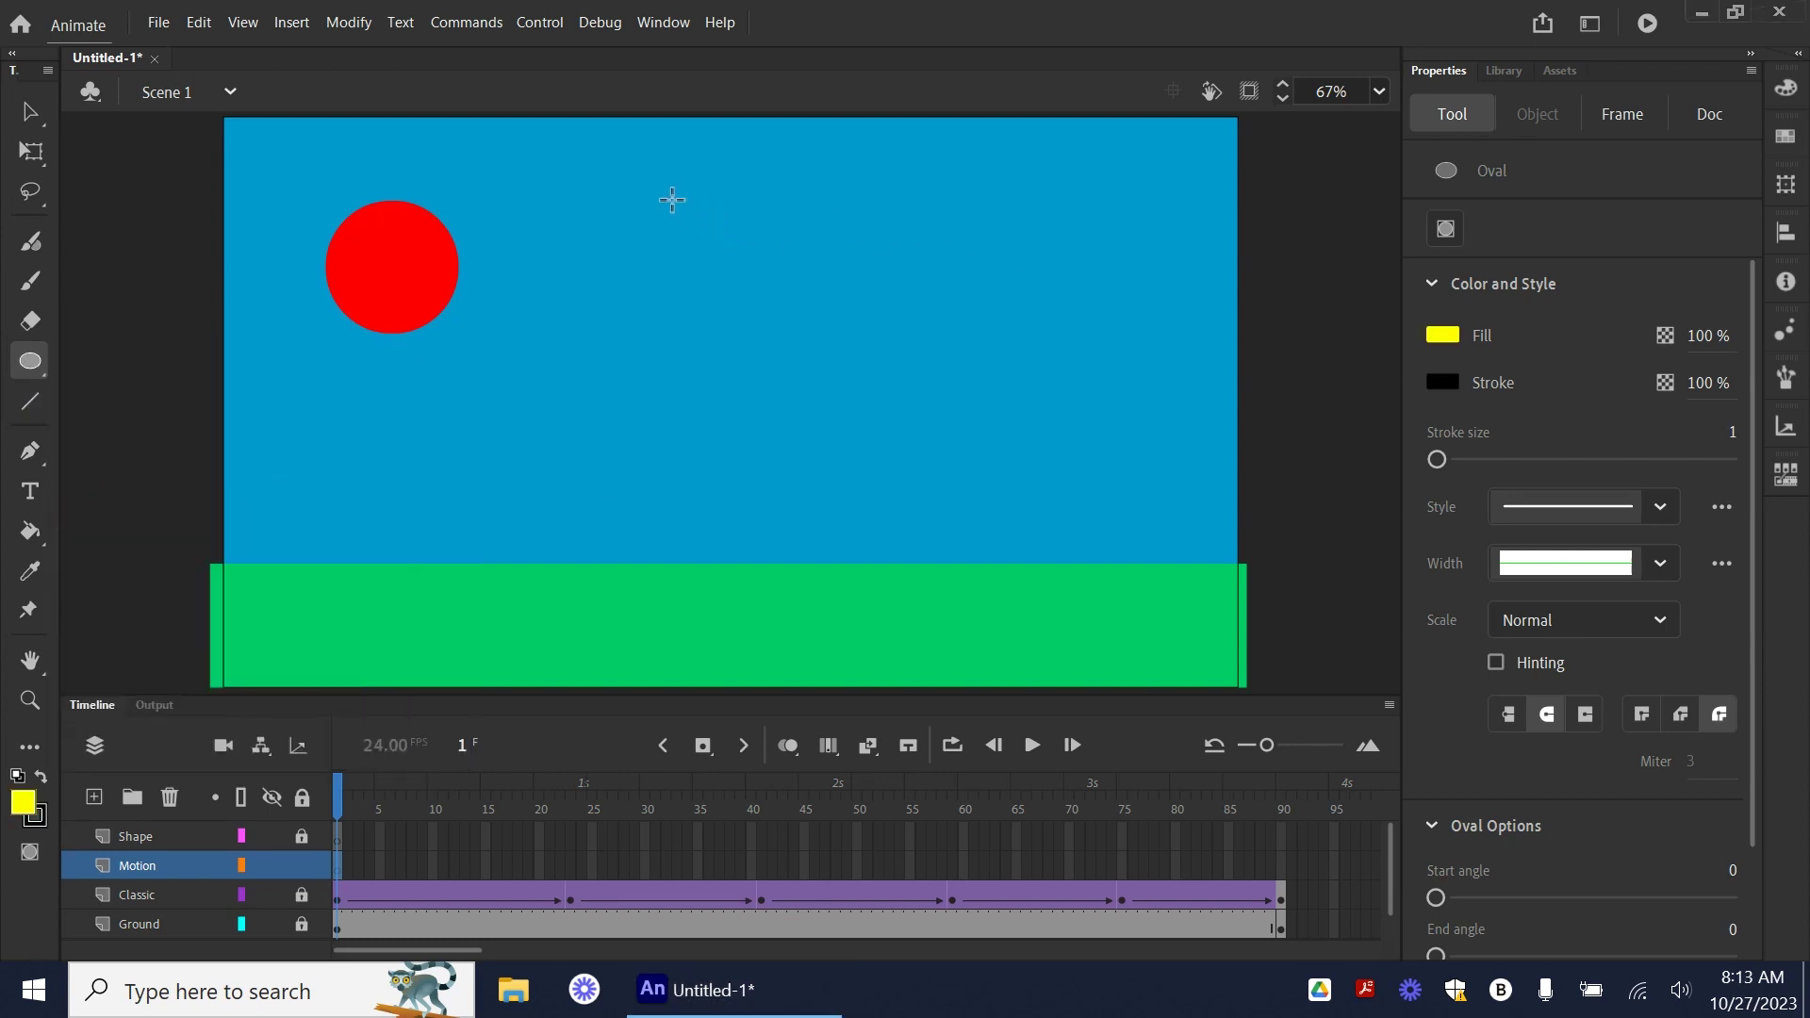
pyautogui.moveTo(658, 197)
pyautogui.mouseDown()
pyautogui.moveTo(792, 326)
pyautogui.moveTo(741, 276)
pyautogui.mouseUp()
# - Delete the yellow circle's black outline and move the circle to about X 523, Y 98
pyautogui.click(30, 111)
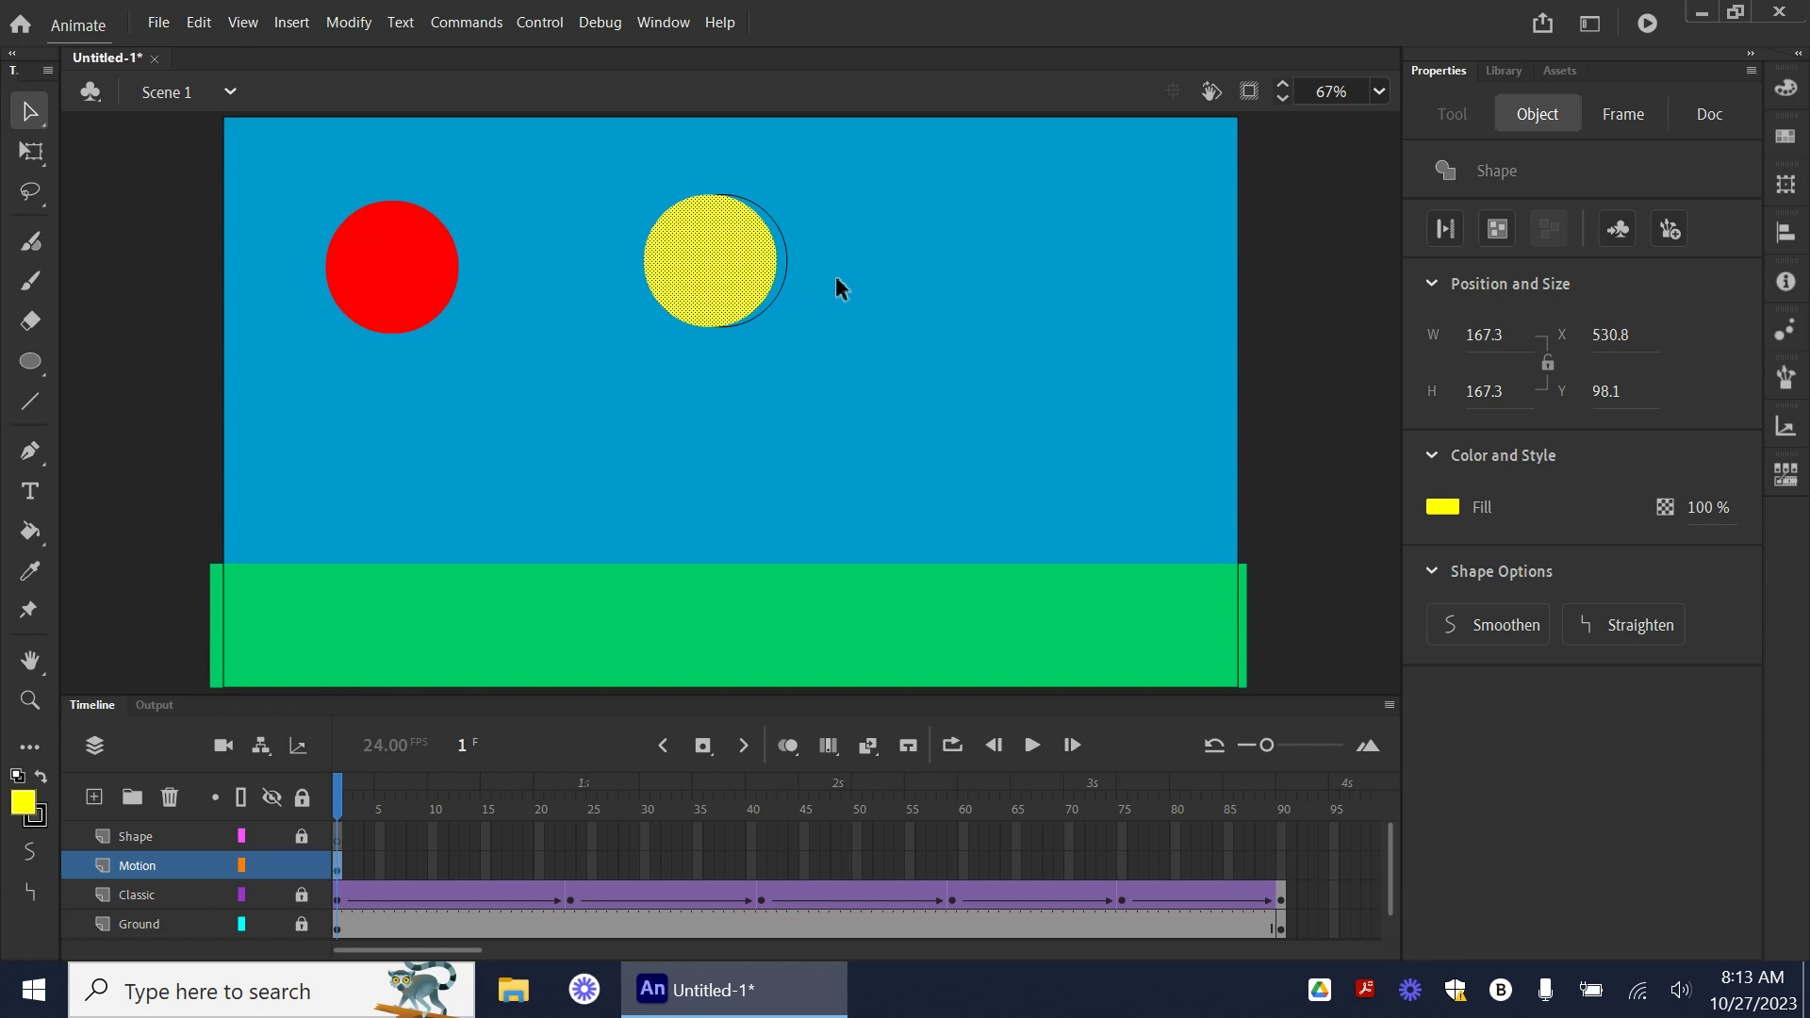
pyautogui.click(783, 252)
pyautogui.press('Delete')
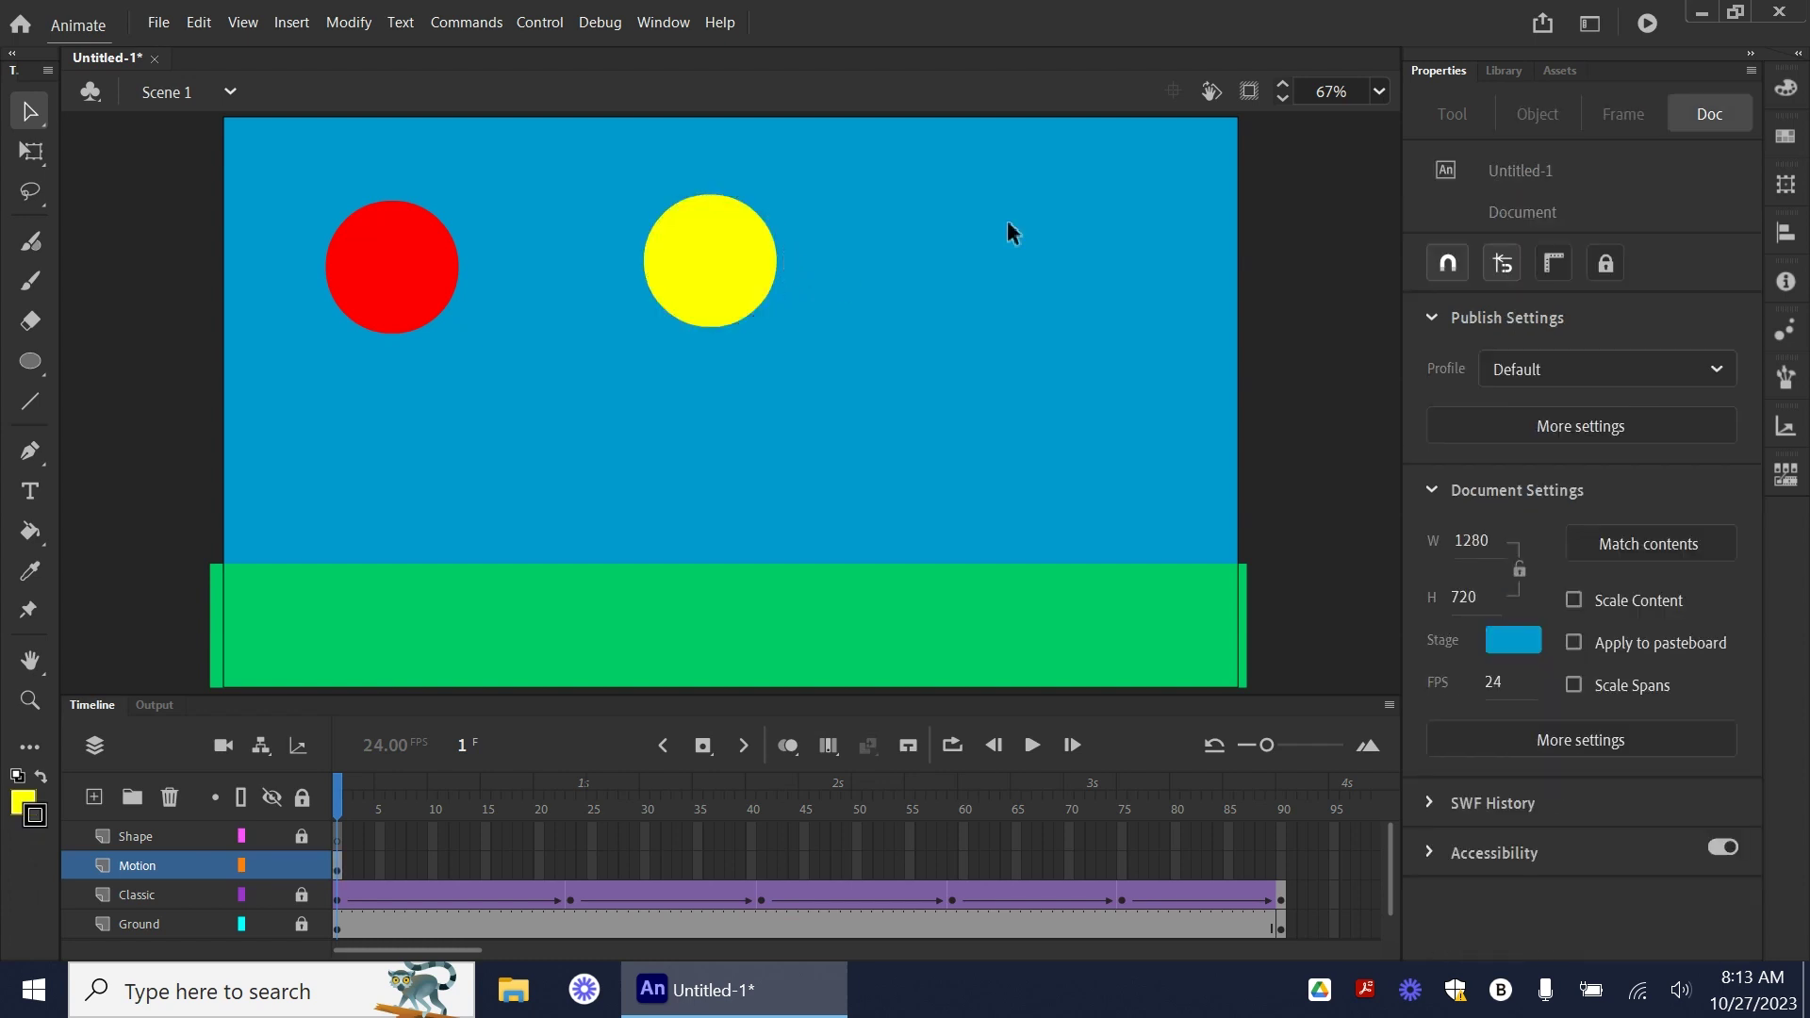
pyautogui.moveTo(706, 267)
pyautogui.mouseDown()
pyautogui.moveTo(842, 266)
pyautogui.moveTo(693, 275)
pyautogui.mouseUp()
pyautogui.click(666, 249)
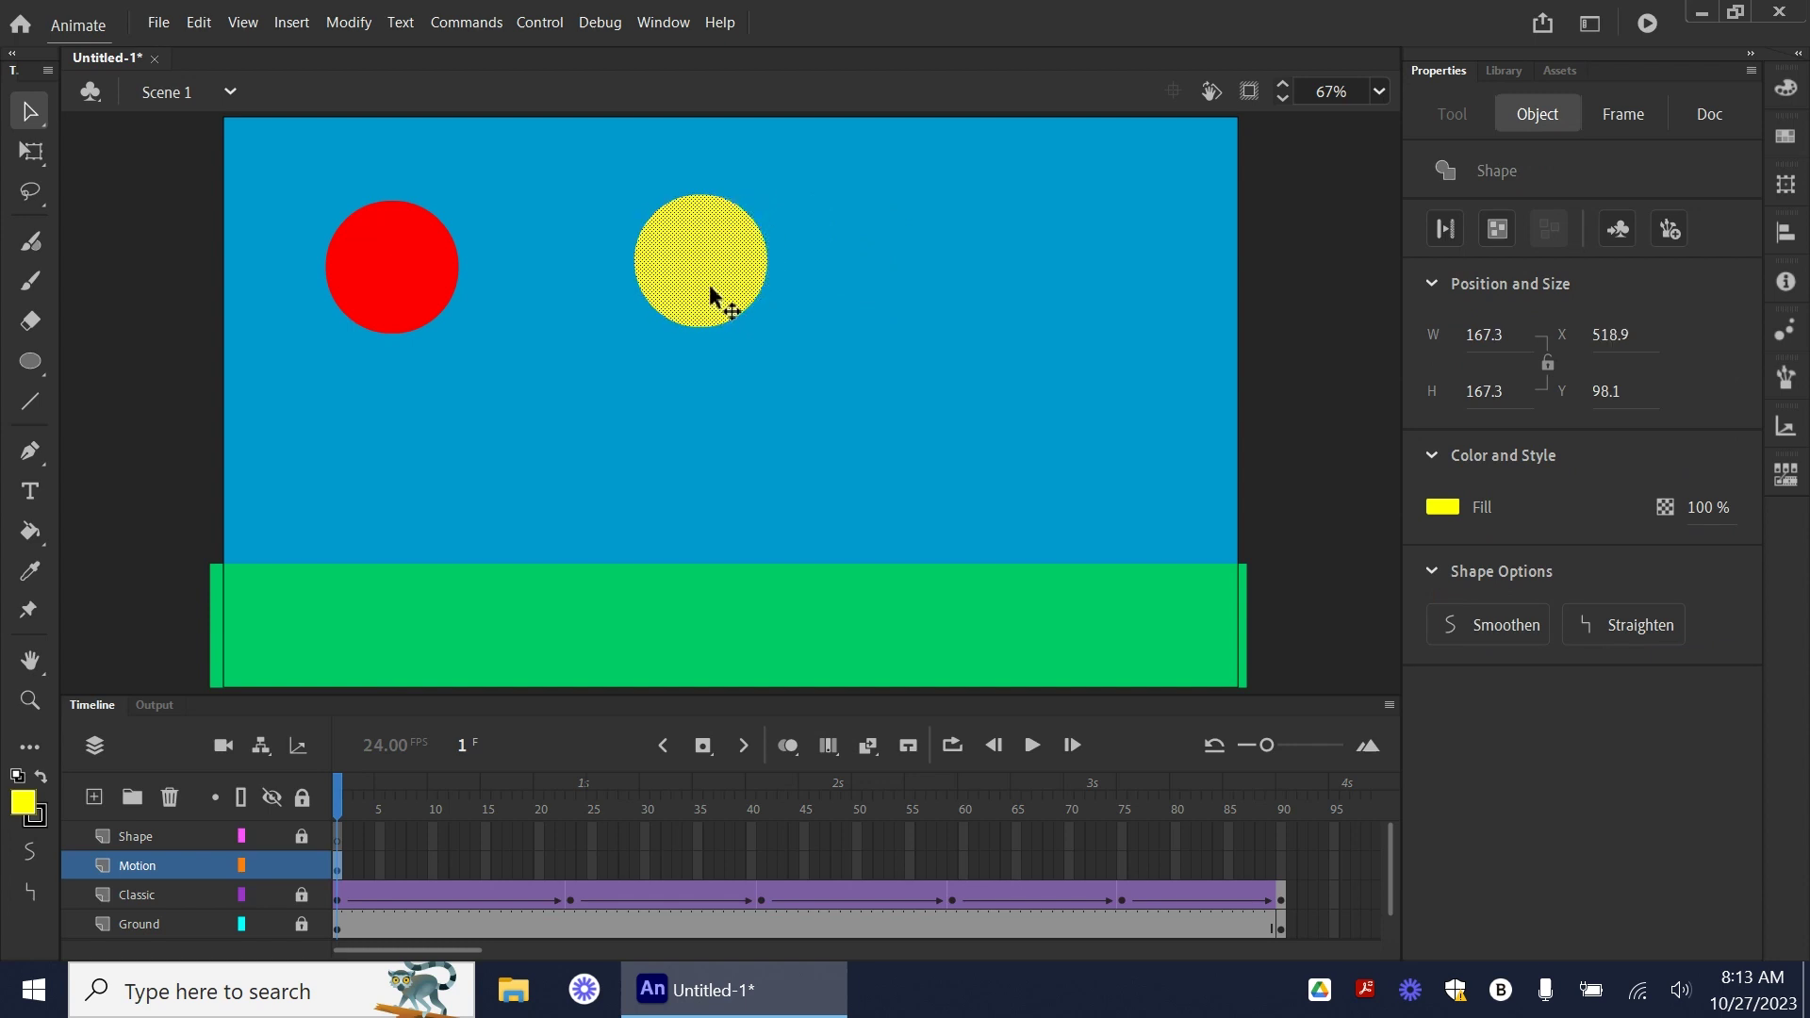
pyautogui.moveTo(721, 282); pyautogui.dragTo(724, 285)
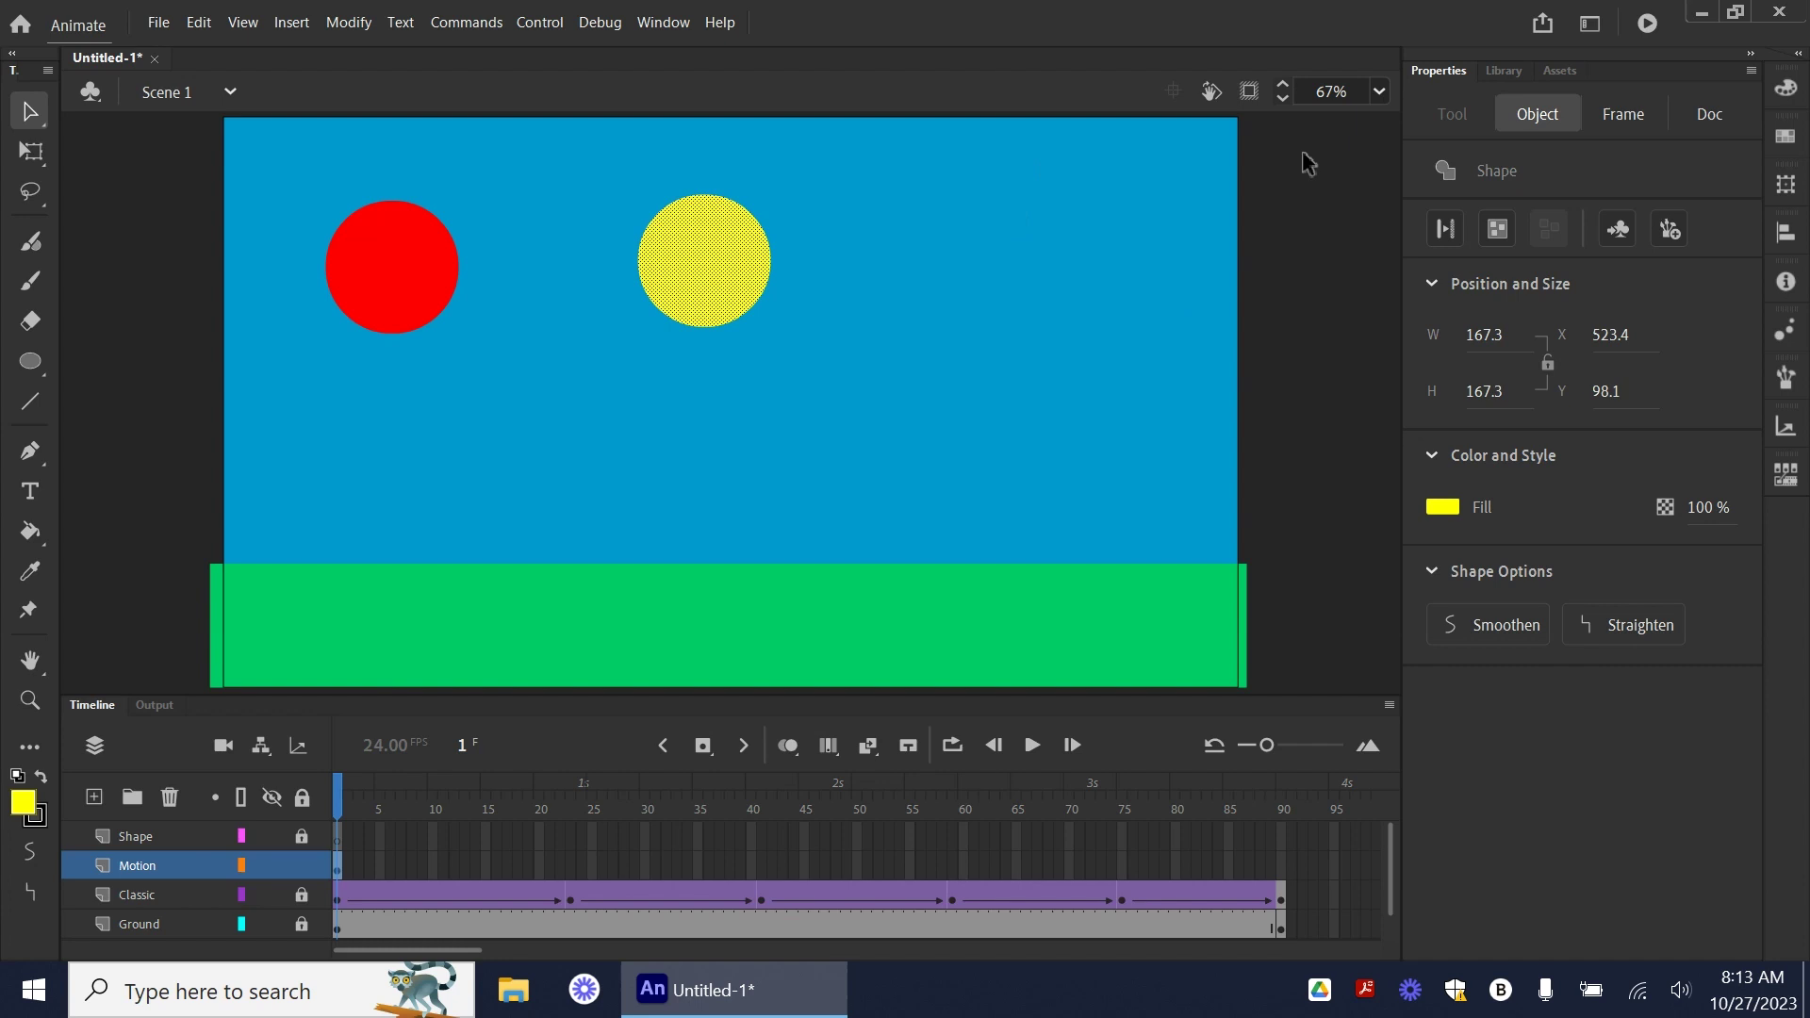
# - Extend the Motion layer to frame 90 by inserting a frame there
pyautogui.click(1282, 865)
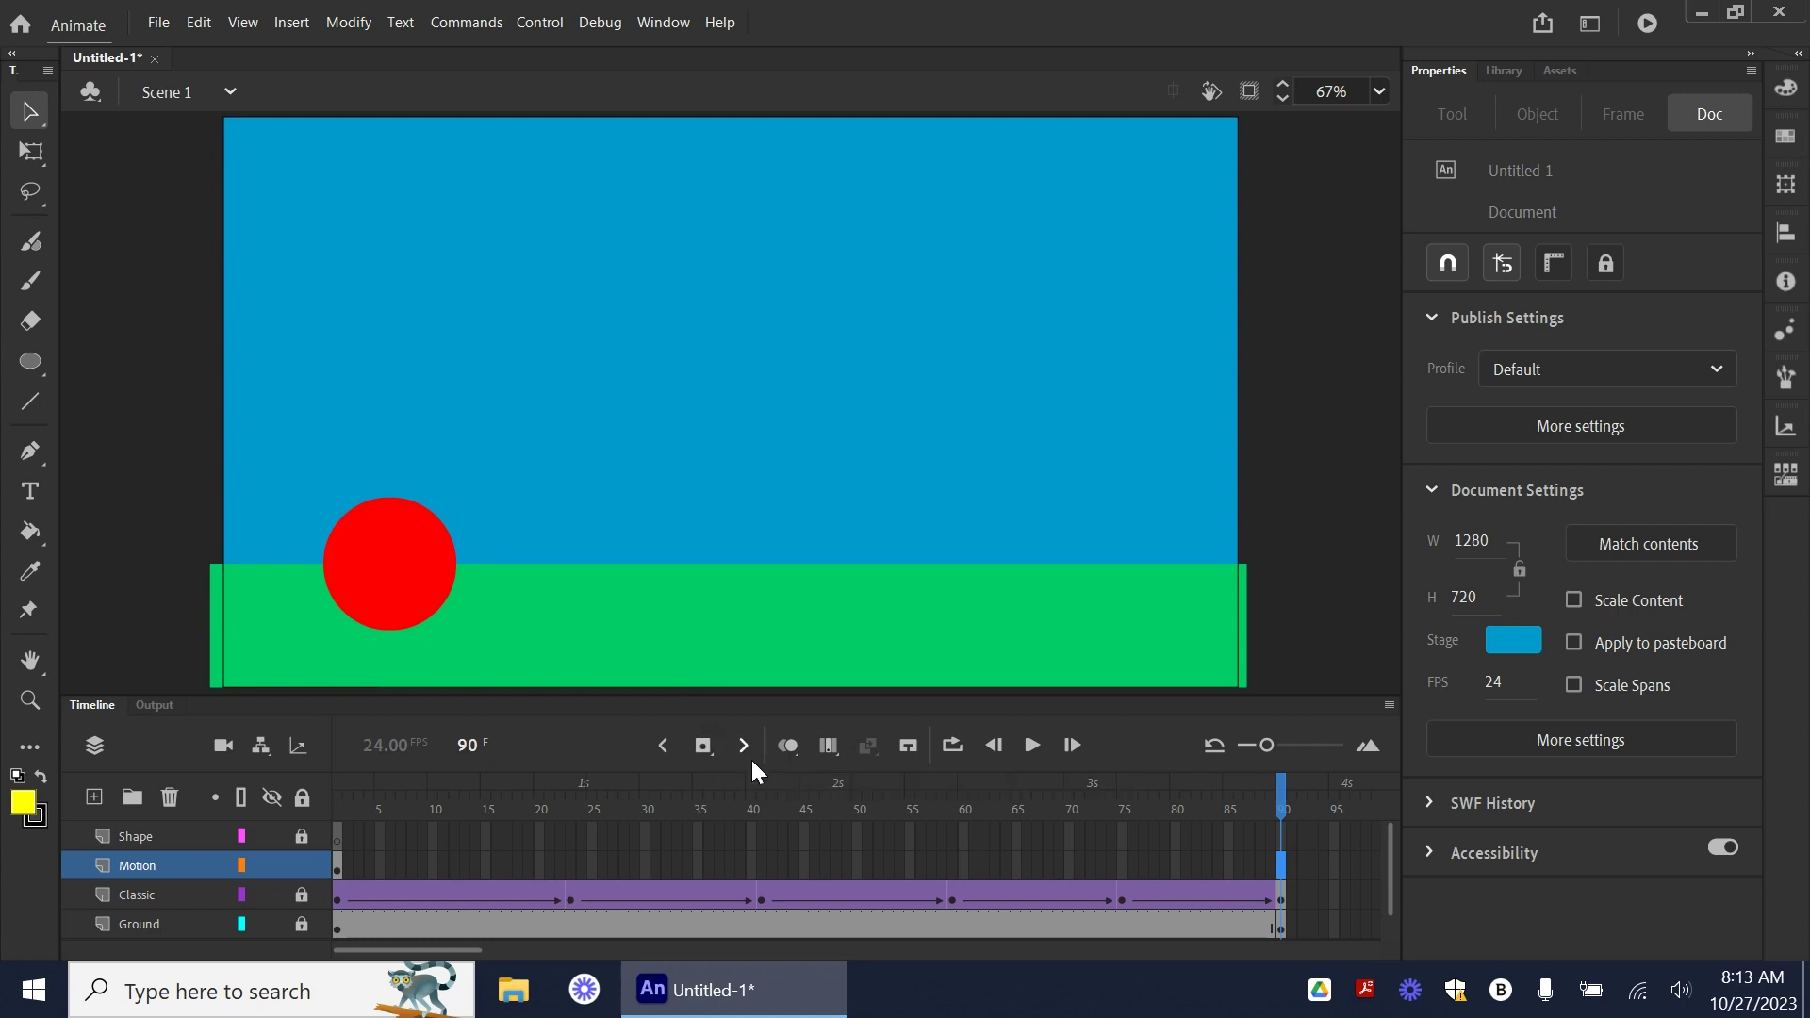
pyautogui.rightClick(1280, 867)
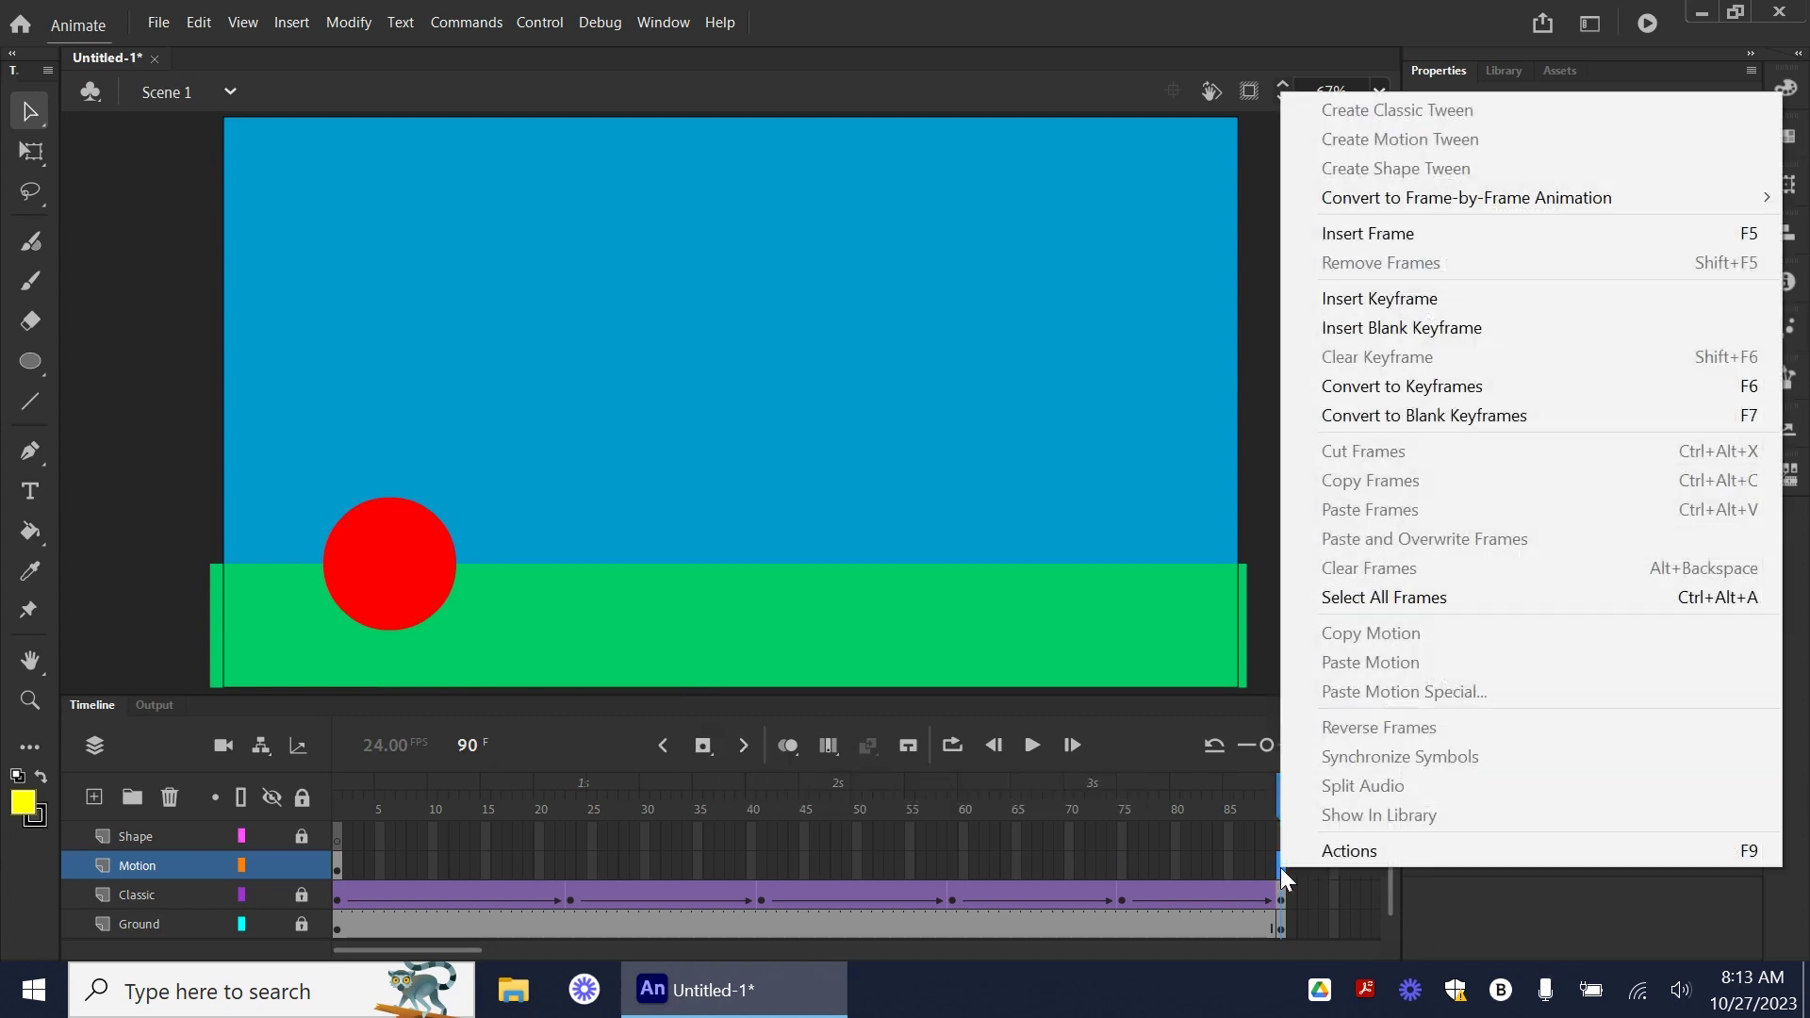
pyautogui.click(1416, 239)
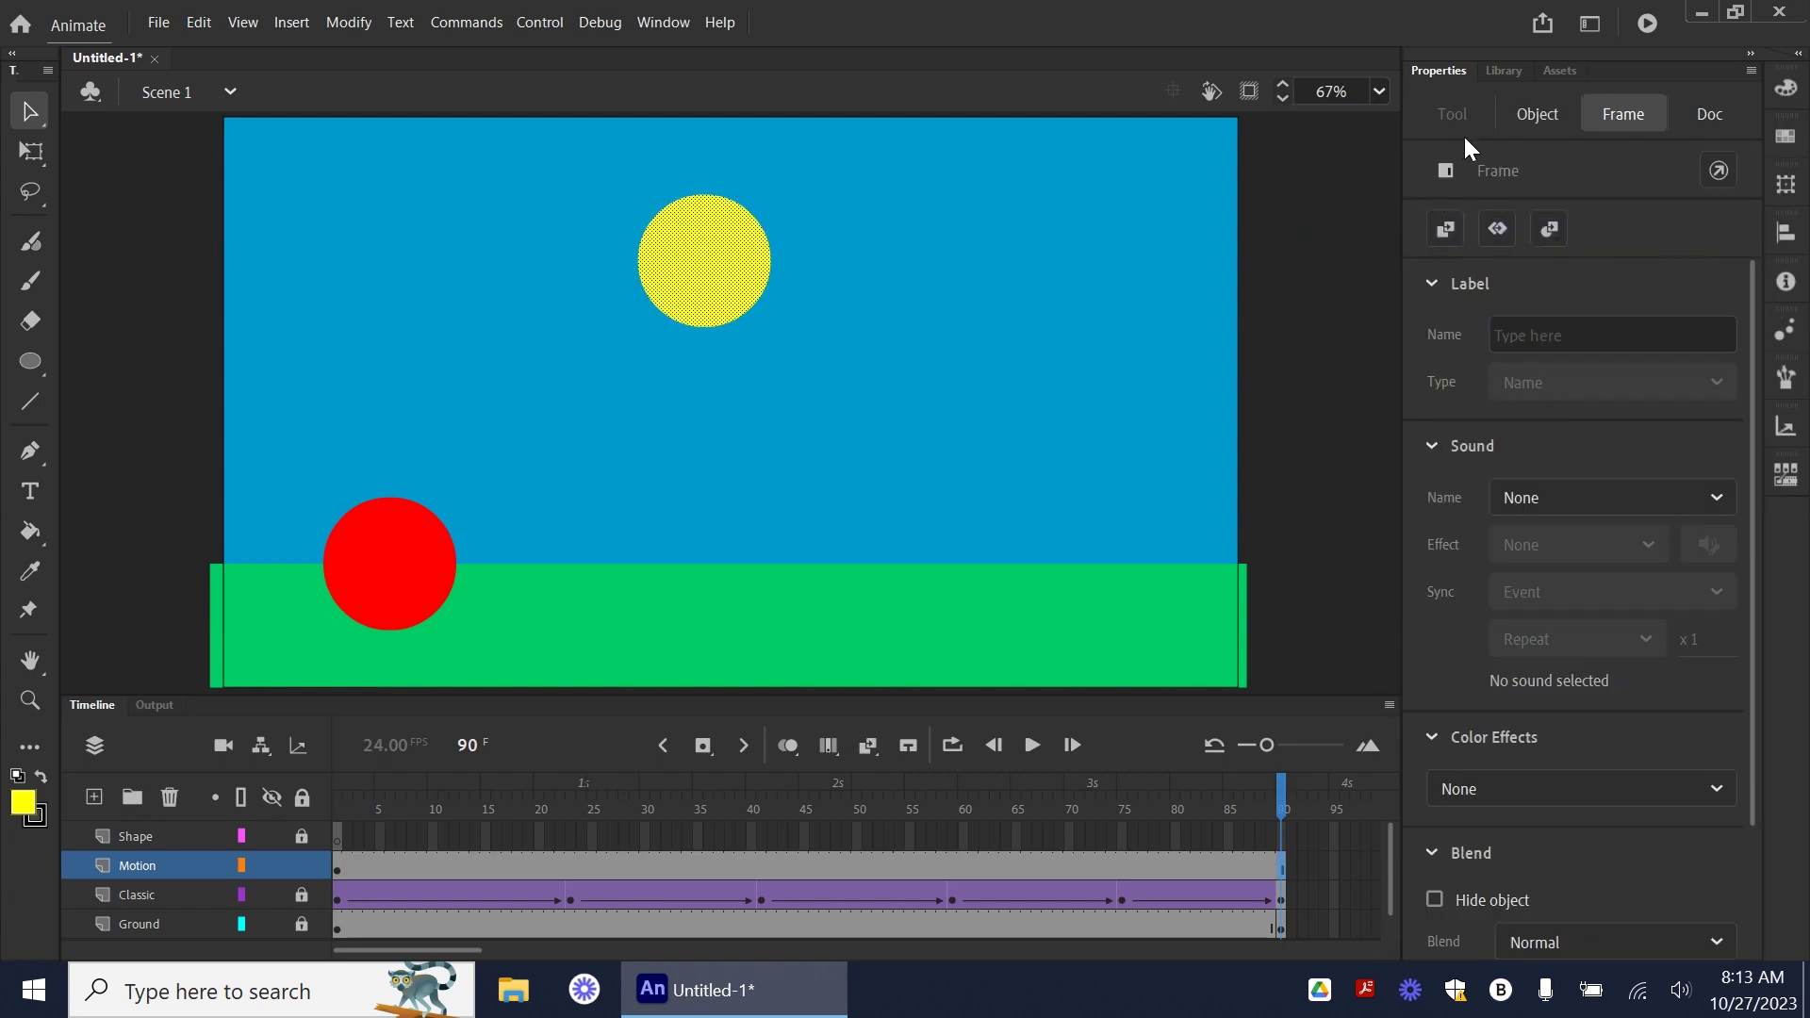
# - Create a motion tween on the Motion layer, converting the circle to a symbol and suppressing the conversion warning in future
pyautogui.rightClick(803, 868)
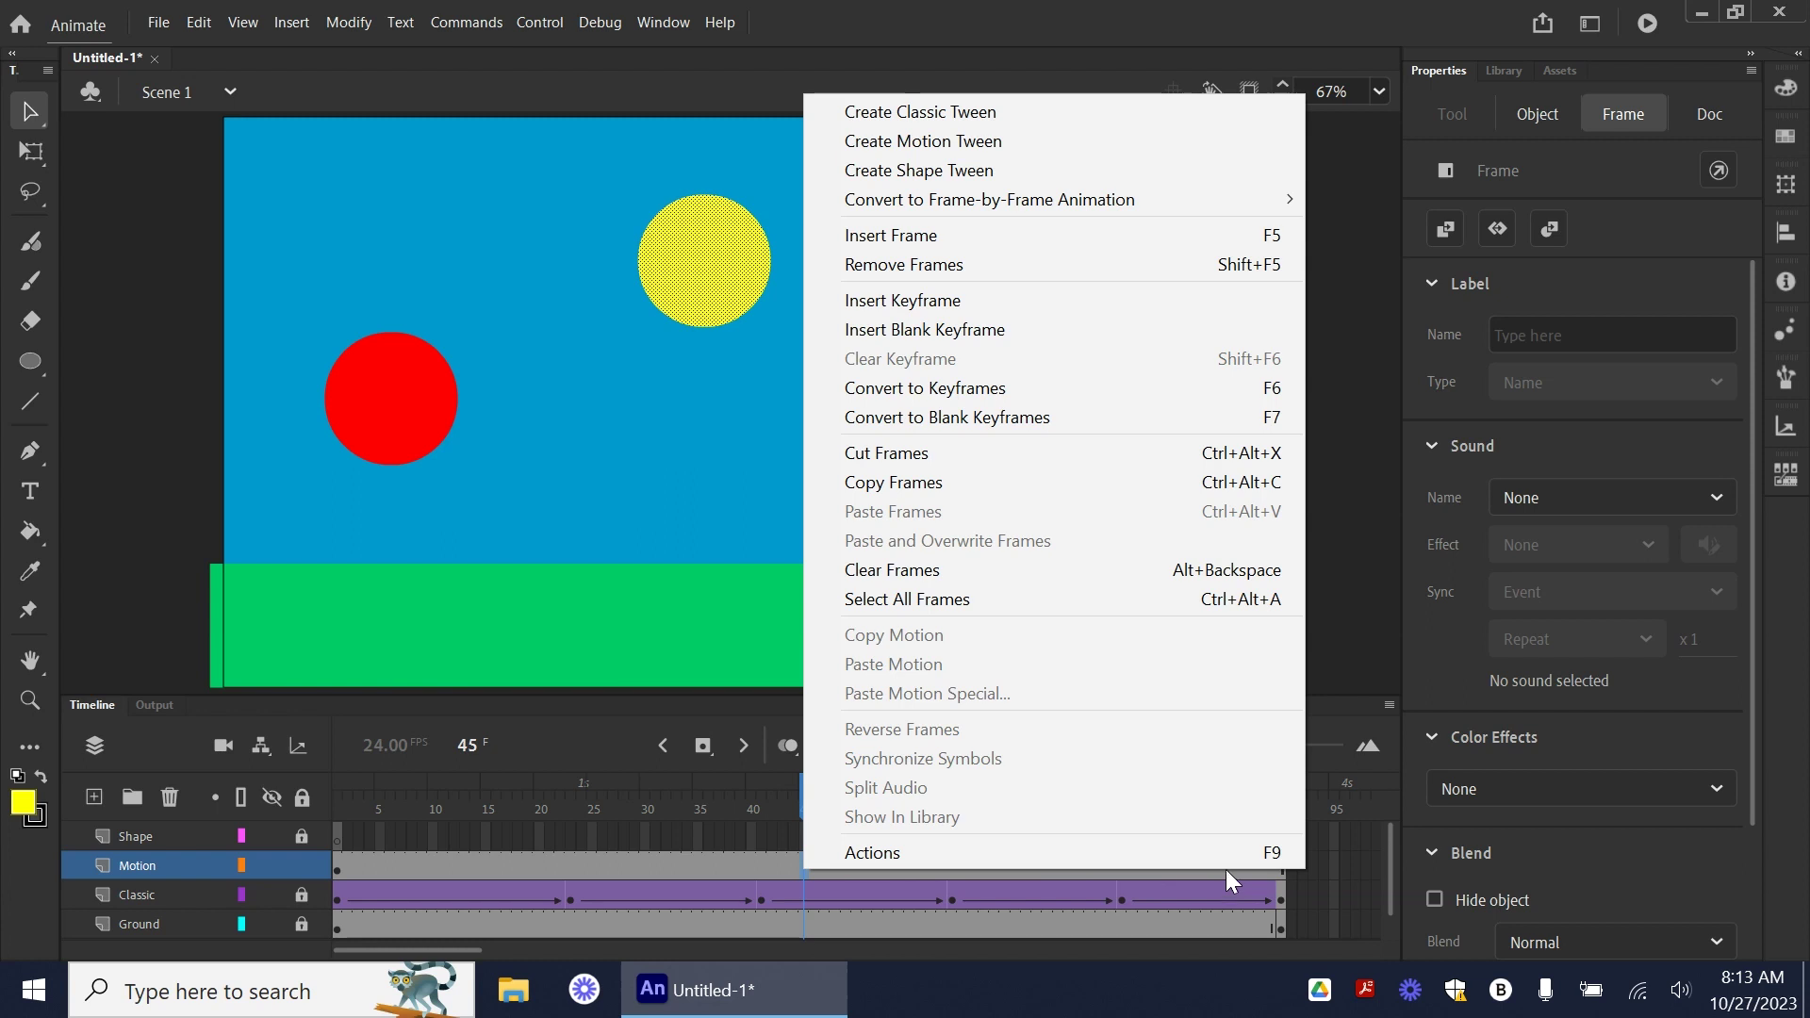
pyautogui.click(994, 143)
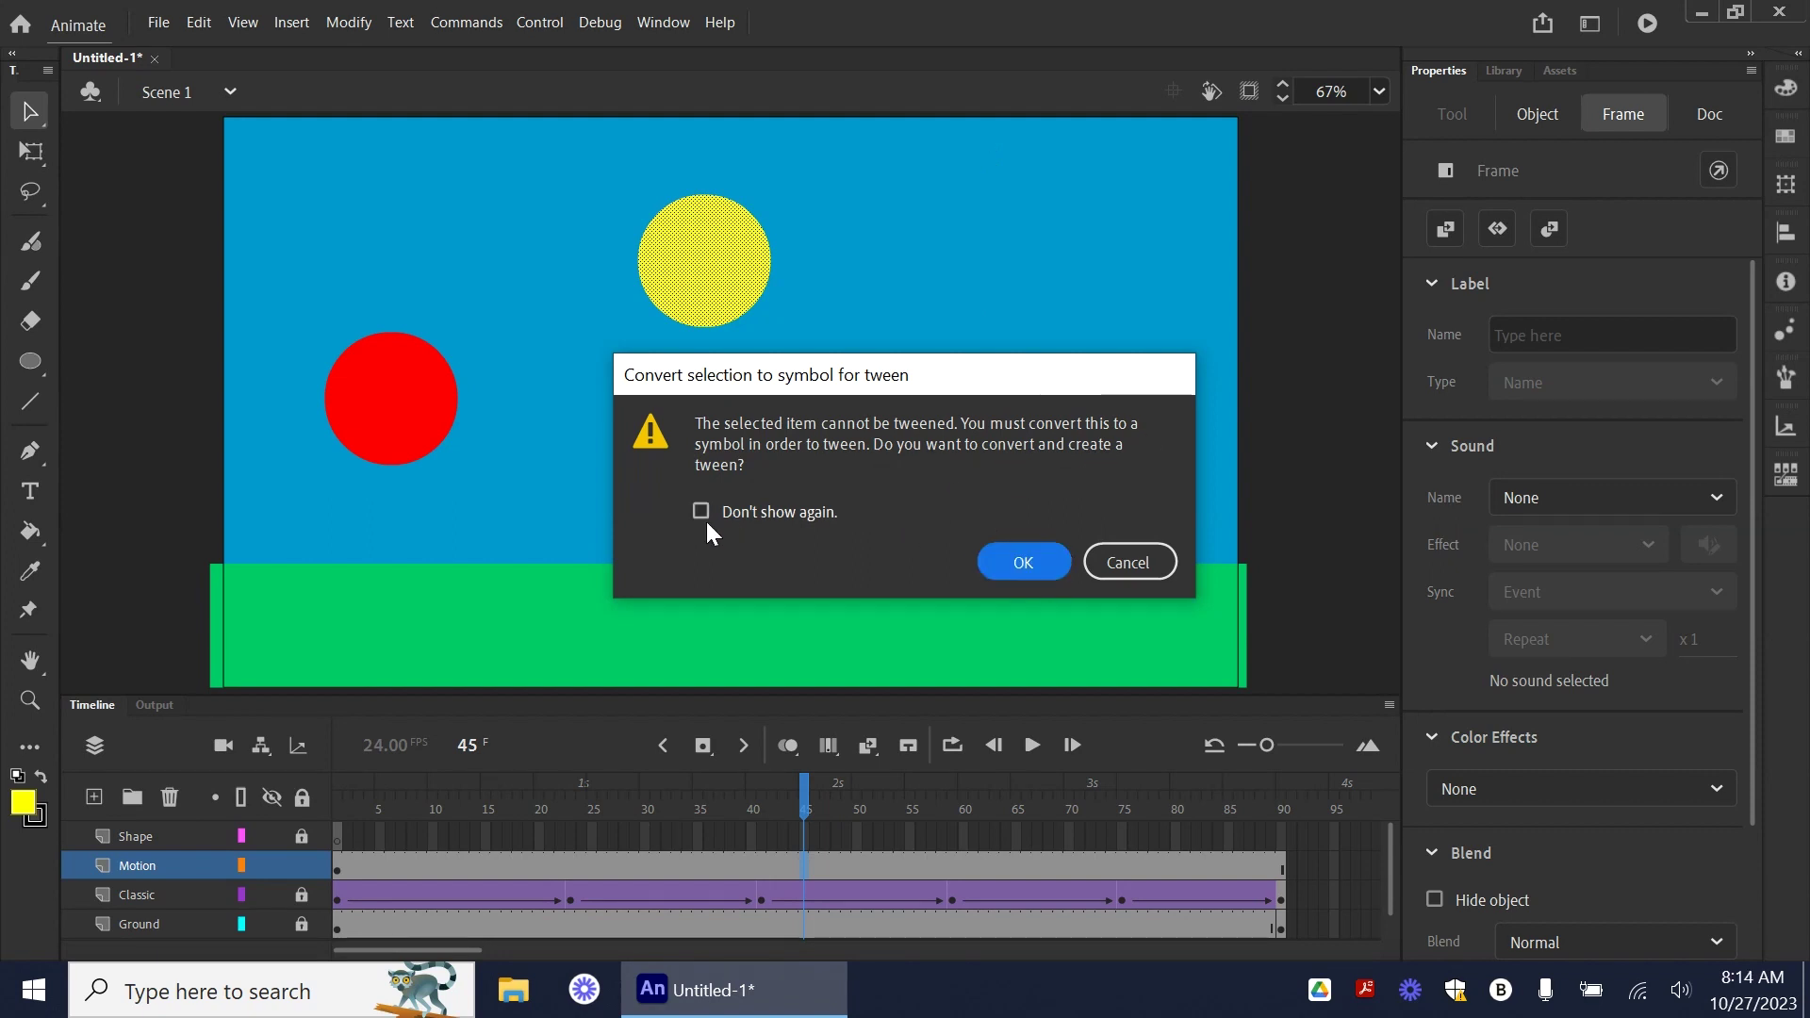
pyautogui.click(701, 513)
pyautogui.click(1048, 566)
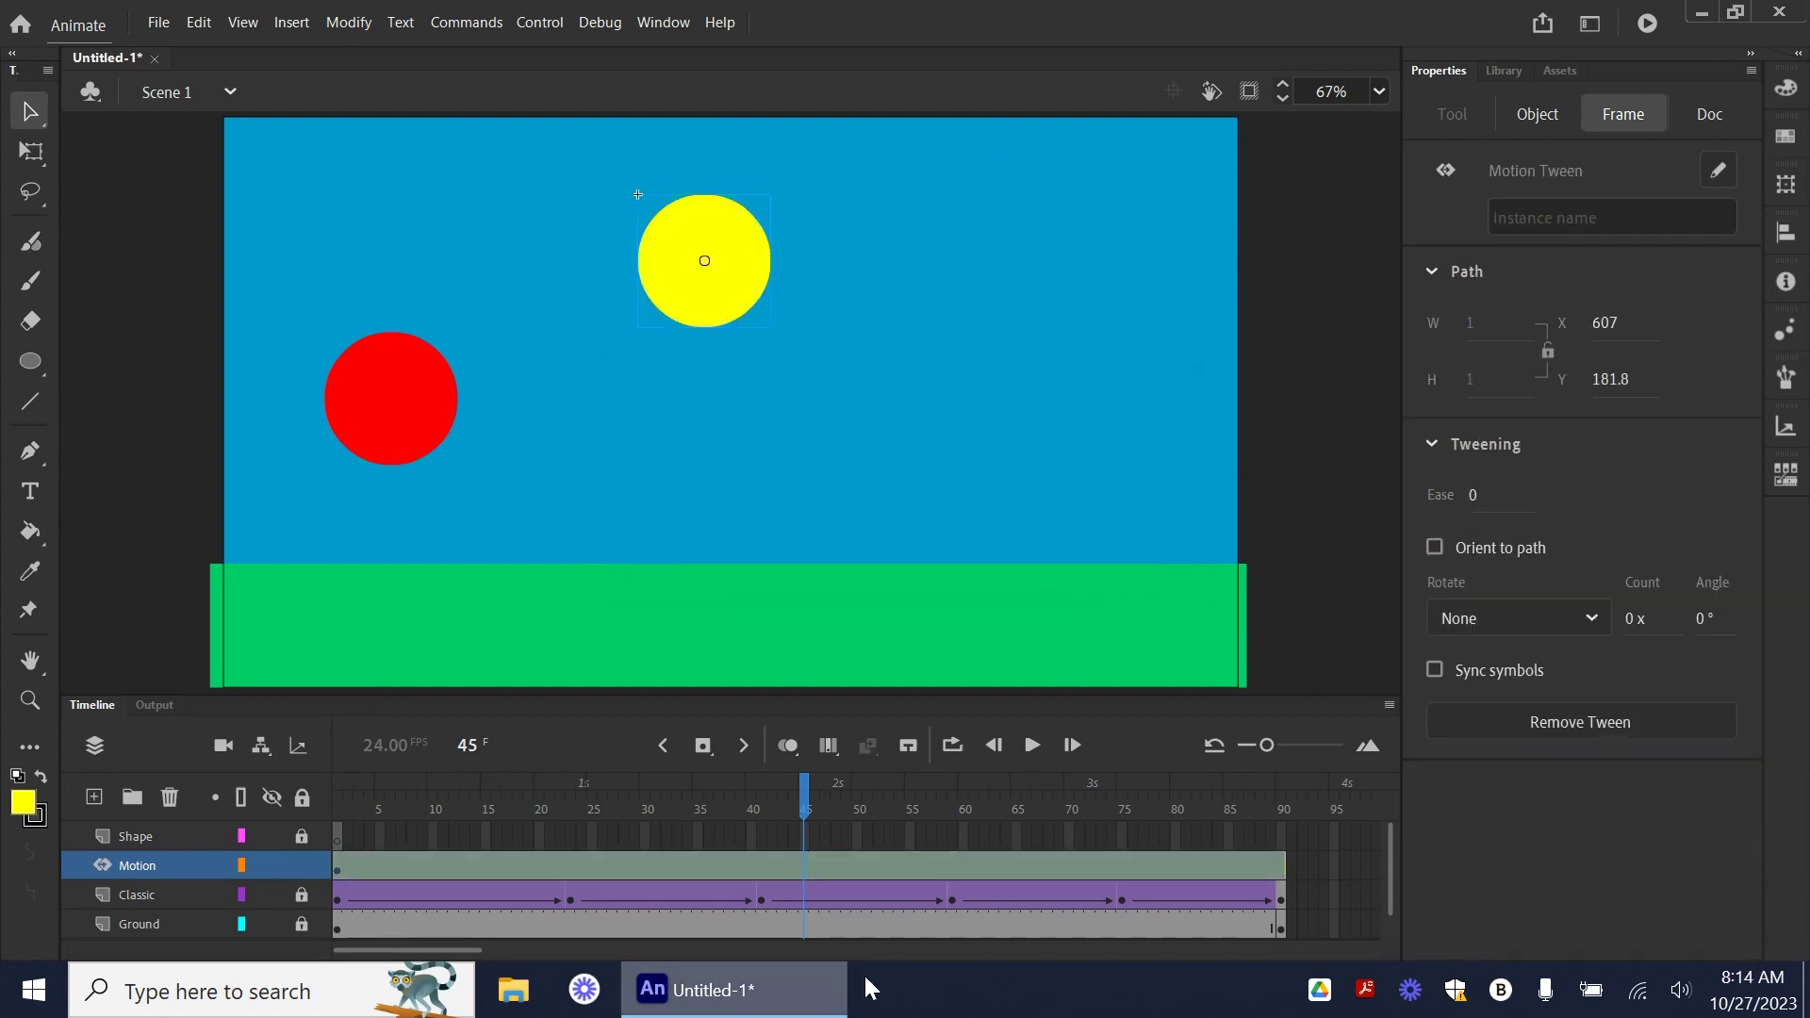
# - At frame 90 of the Motion layer, lower the yellow ball to the ground at about X 522, Y 480, and play the animation
pyautogui.moveTo(806, 794); pyautogui.dragTo(201, 807)
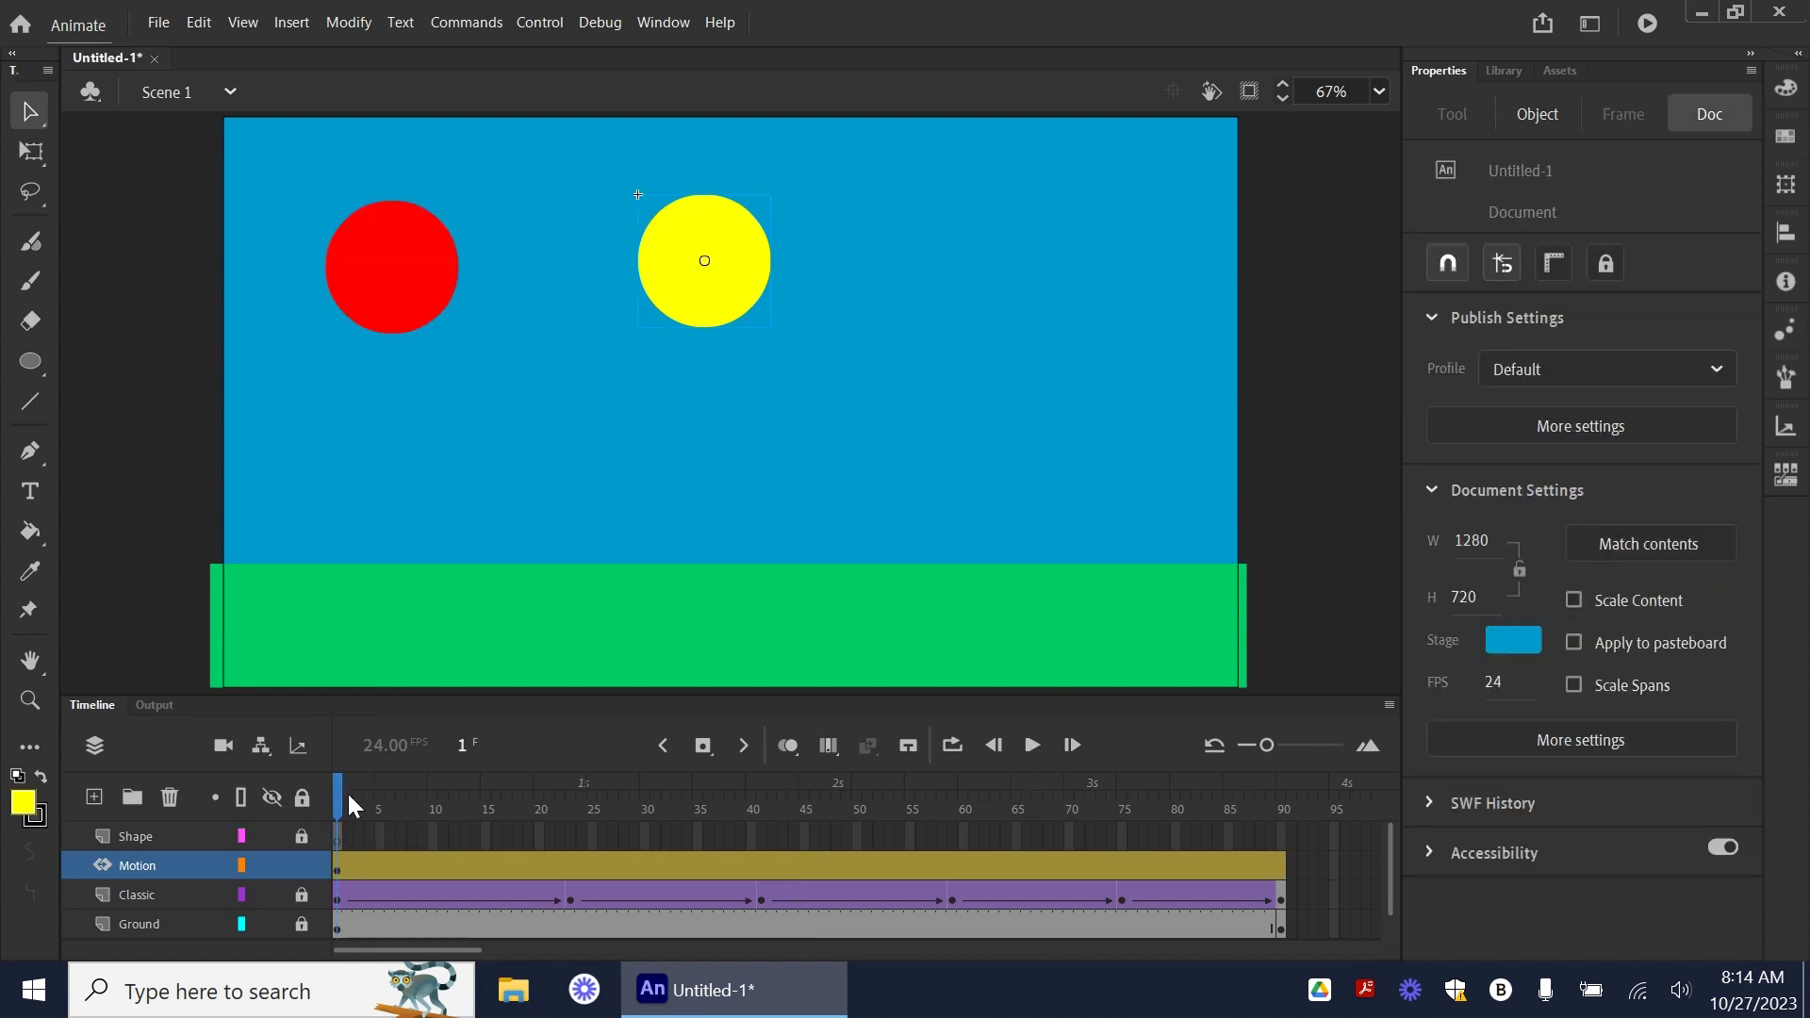
pyautogui.click(1284, 870)
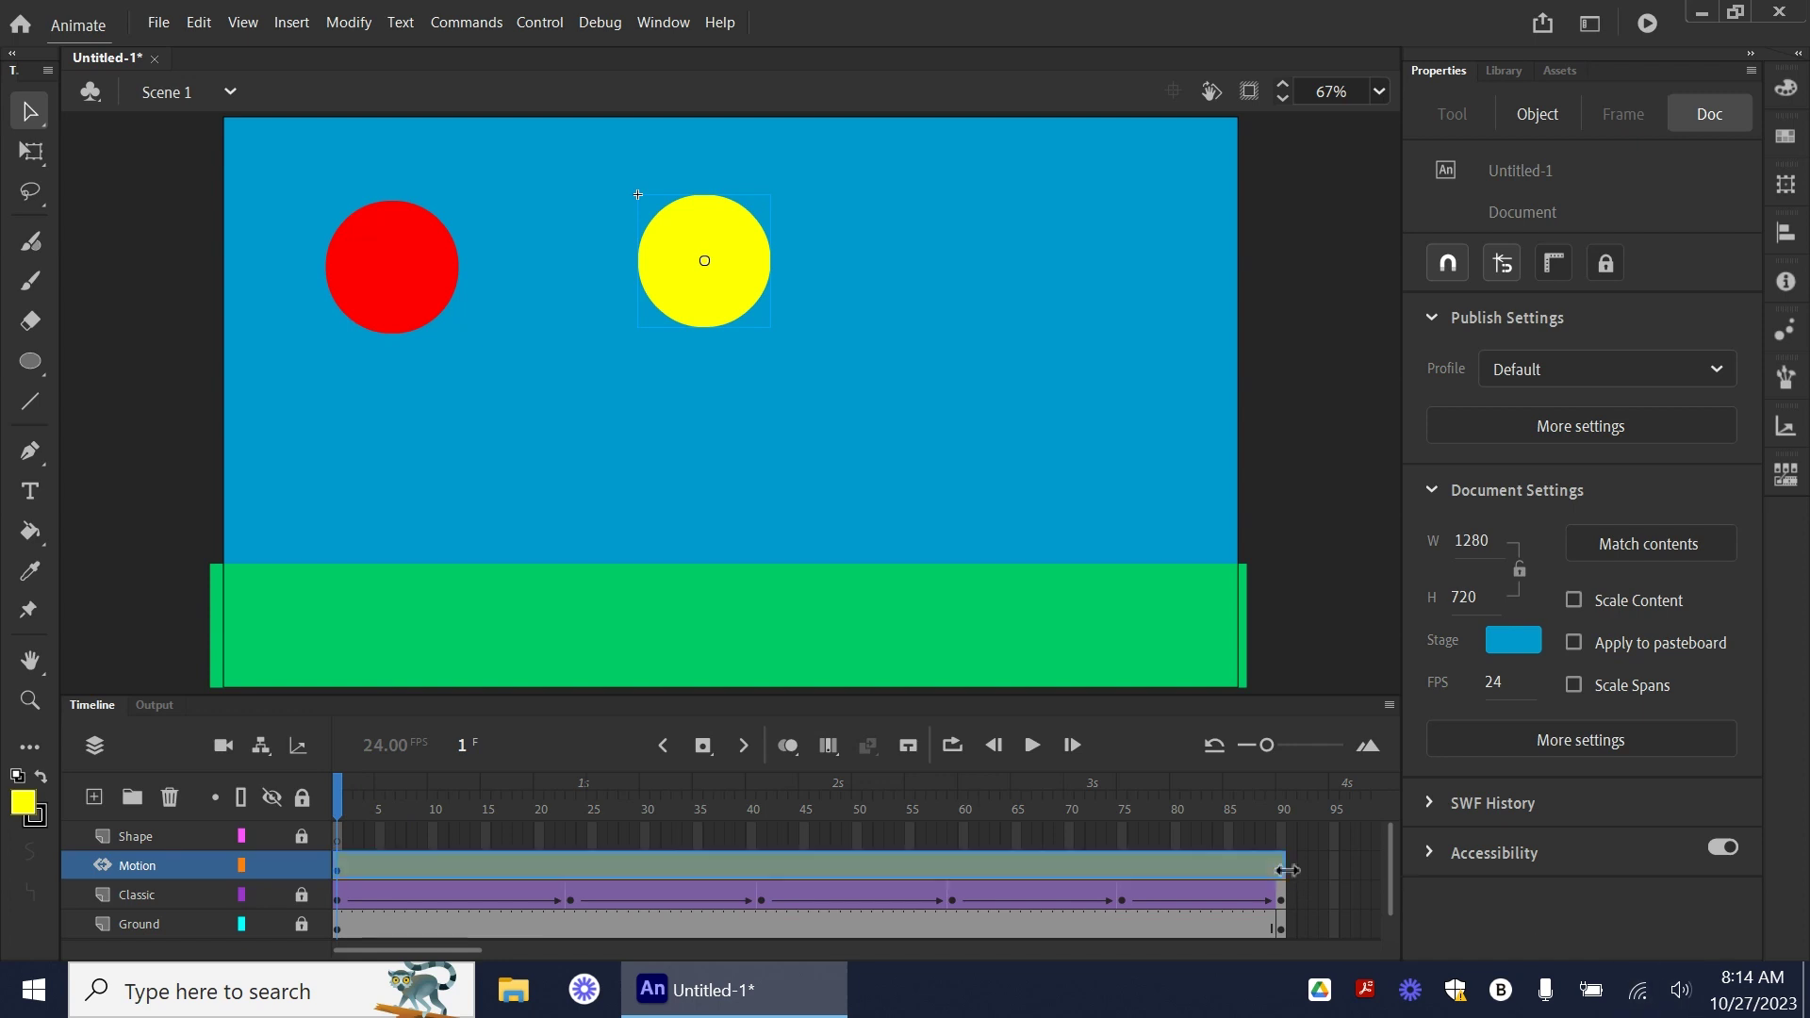
pyautogui.click(1285, 870)
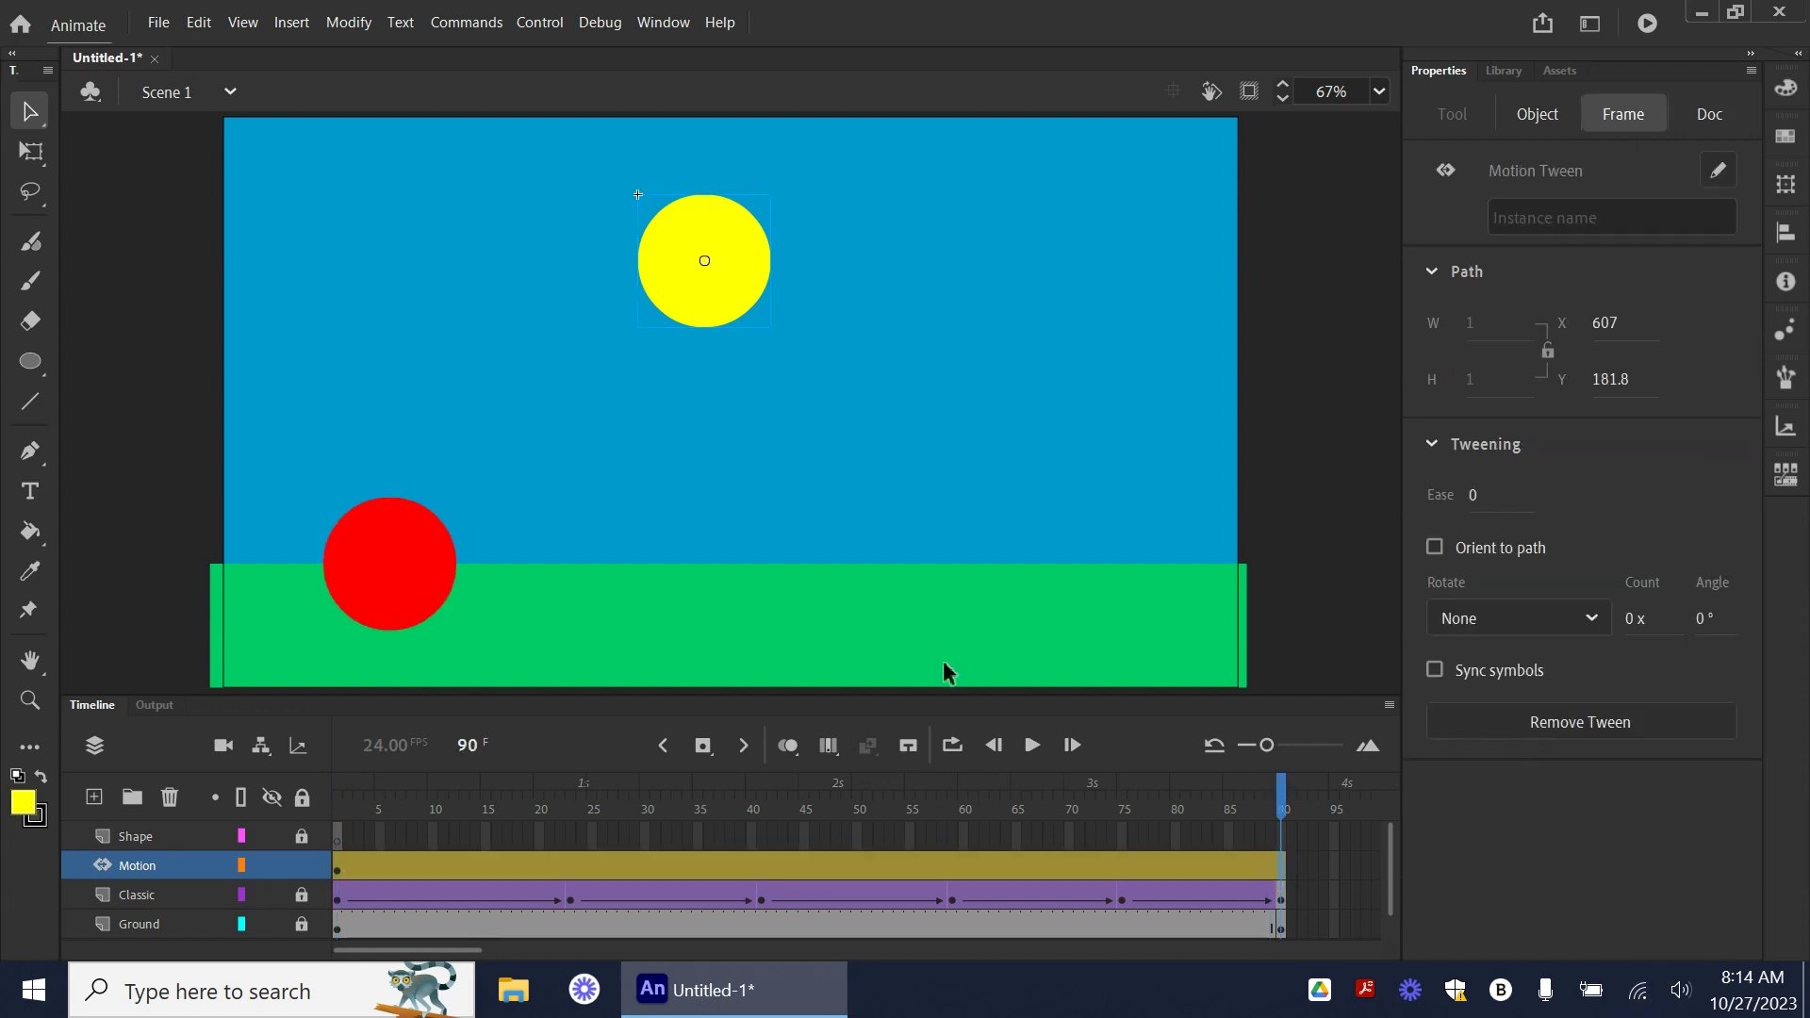
pyautogui.moveTo(729, 321); pyautogui.dragTo(719, 599)
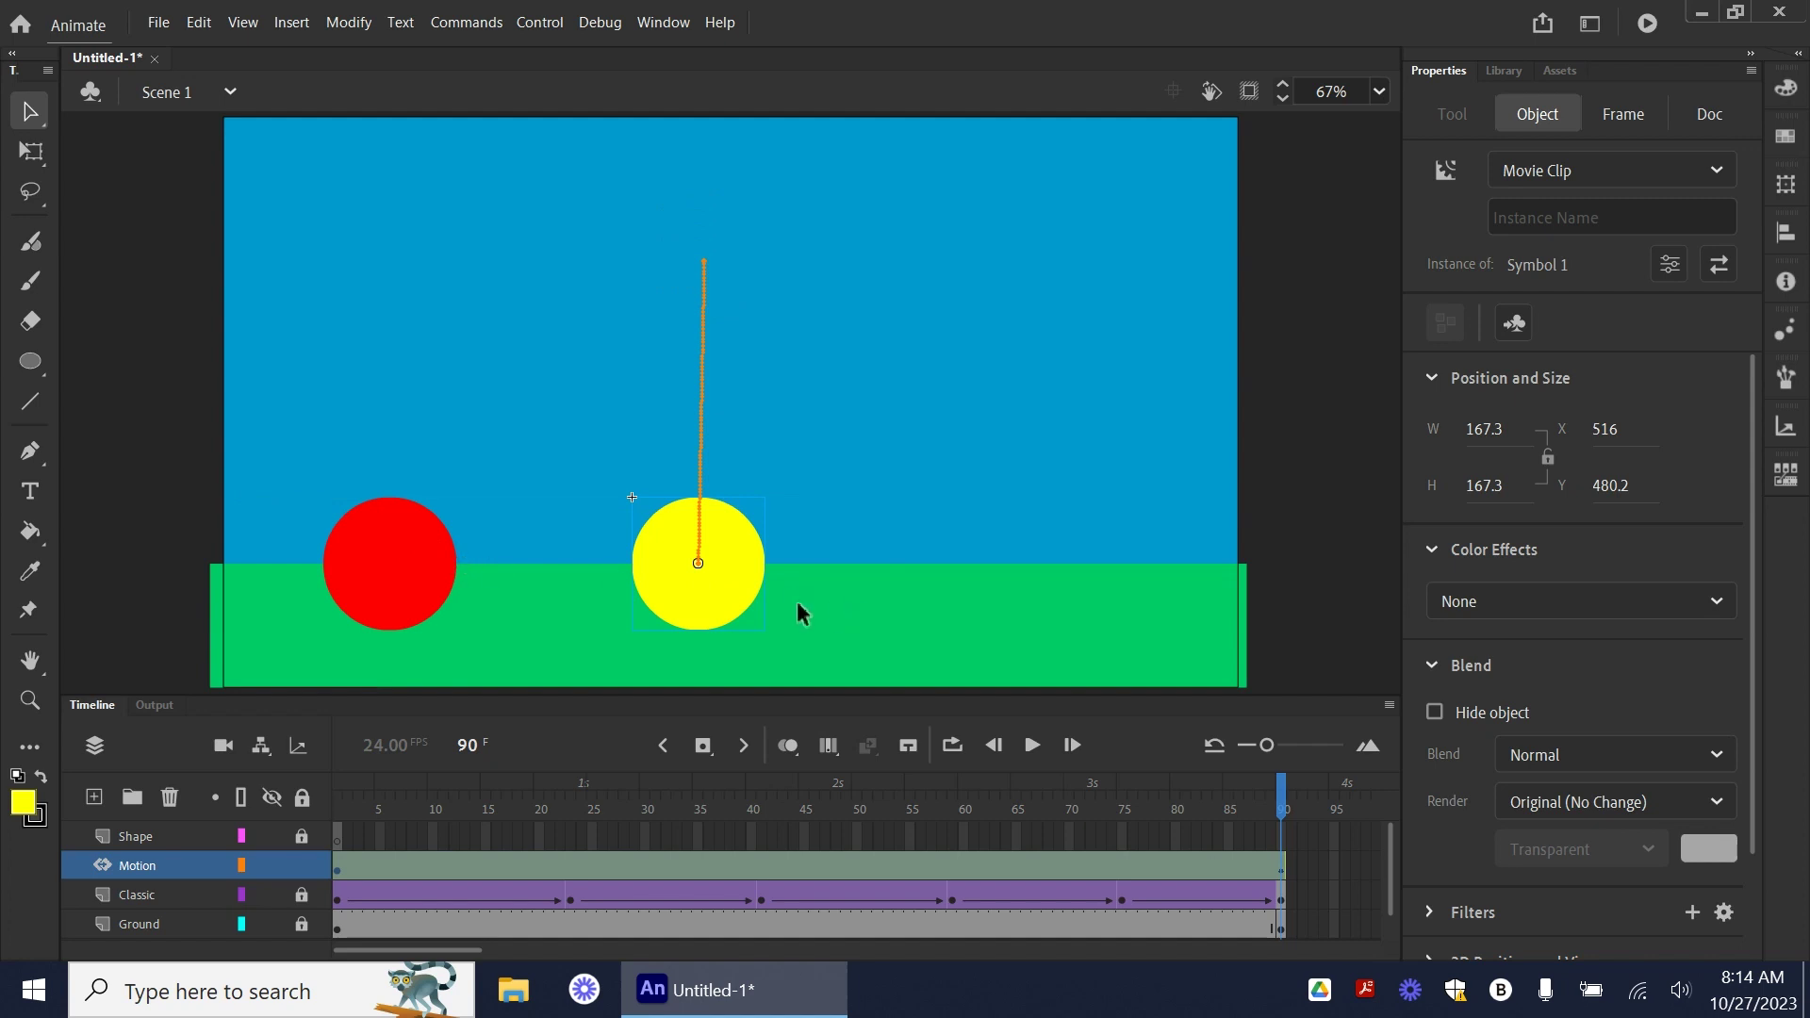
pyautogui.moveTo(710, 614)
pyautogui.mouseDown()
pyautogui.moveTo(732, 614)
pyautogui.moveTo(721, 600)
pyautogui.mouseUp()
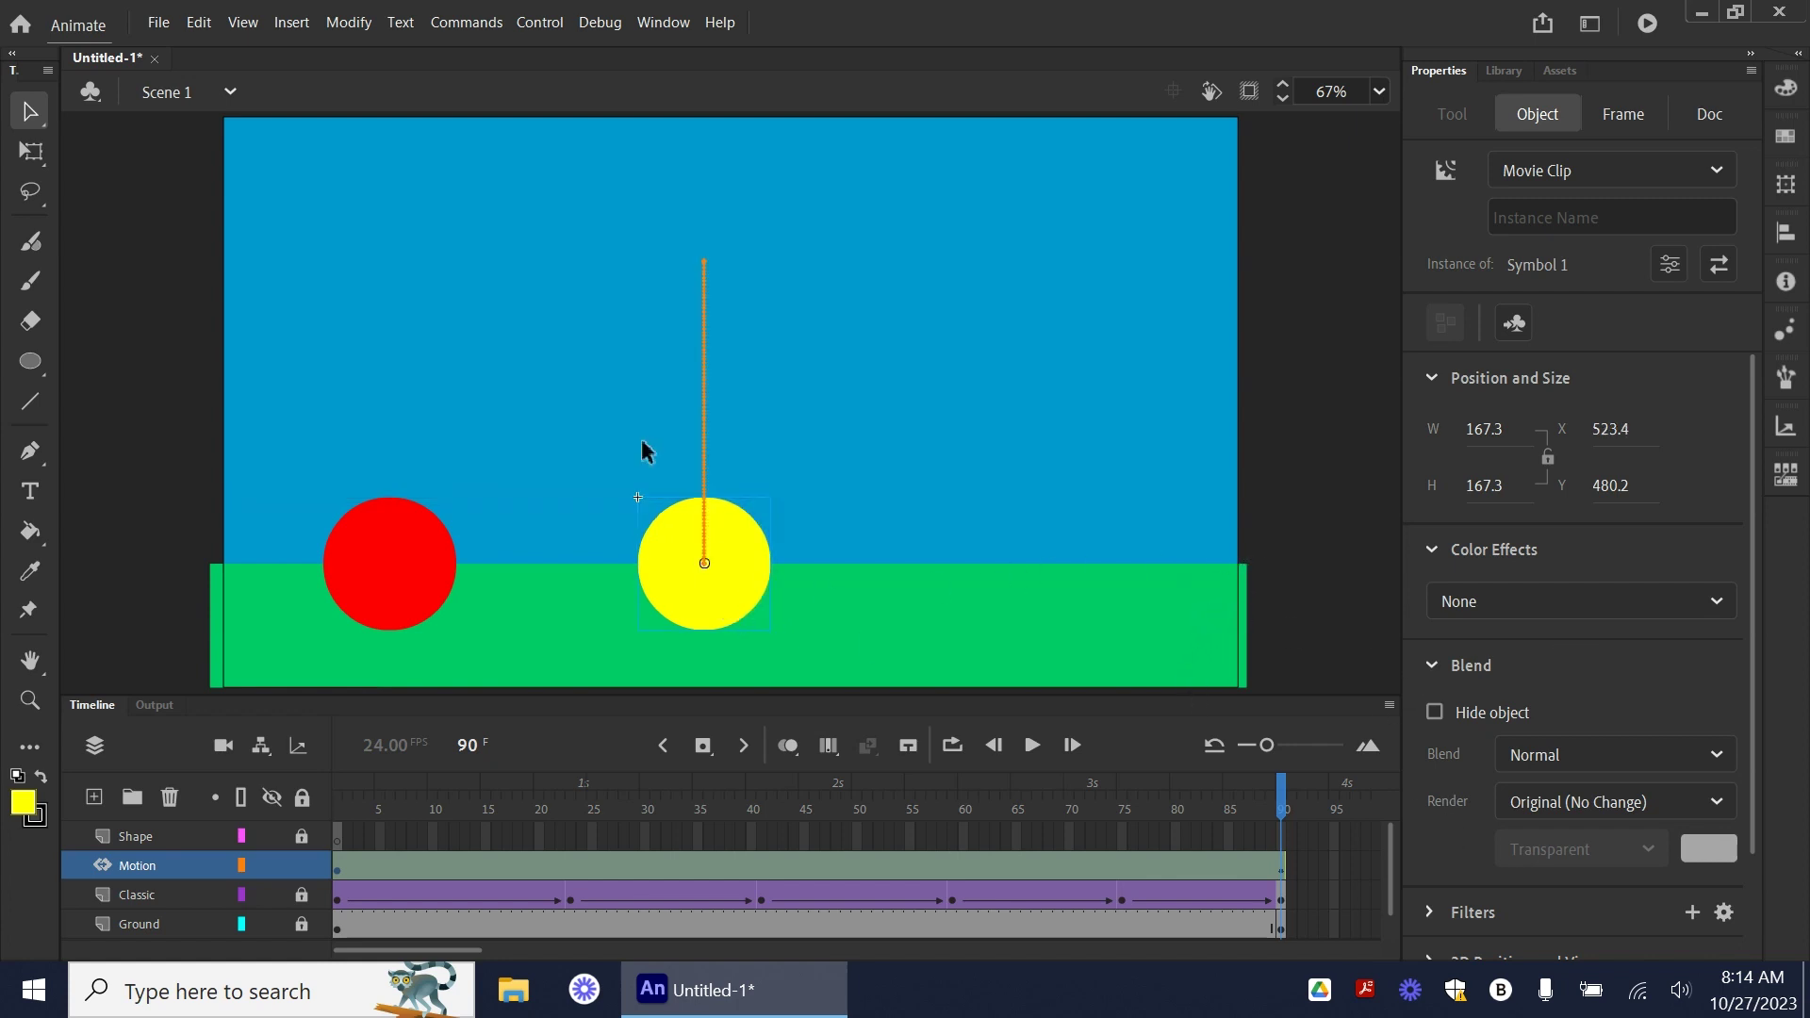
pyautogui.moveTo(714, 611)
pyautogui.mouseDown()
pyautogui.moveTo(1171, 477)
pyautogui.moveTo(1151, 464)
pyautogui.moveTo(886, 585)
pyautogui.moveTo(737, 601)
pyautogui.moveTo(775, 576)
pyautogui.moveTo(742, 575)
pyautogui.moveTo(719, 597)
pyautogui.moveTo(734, 600)
pyautogui.mouseUp()
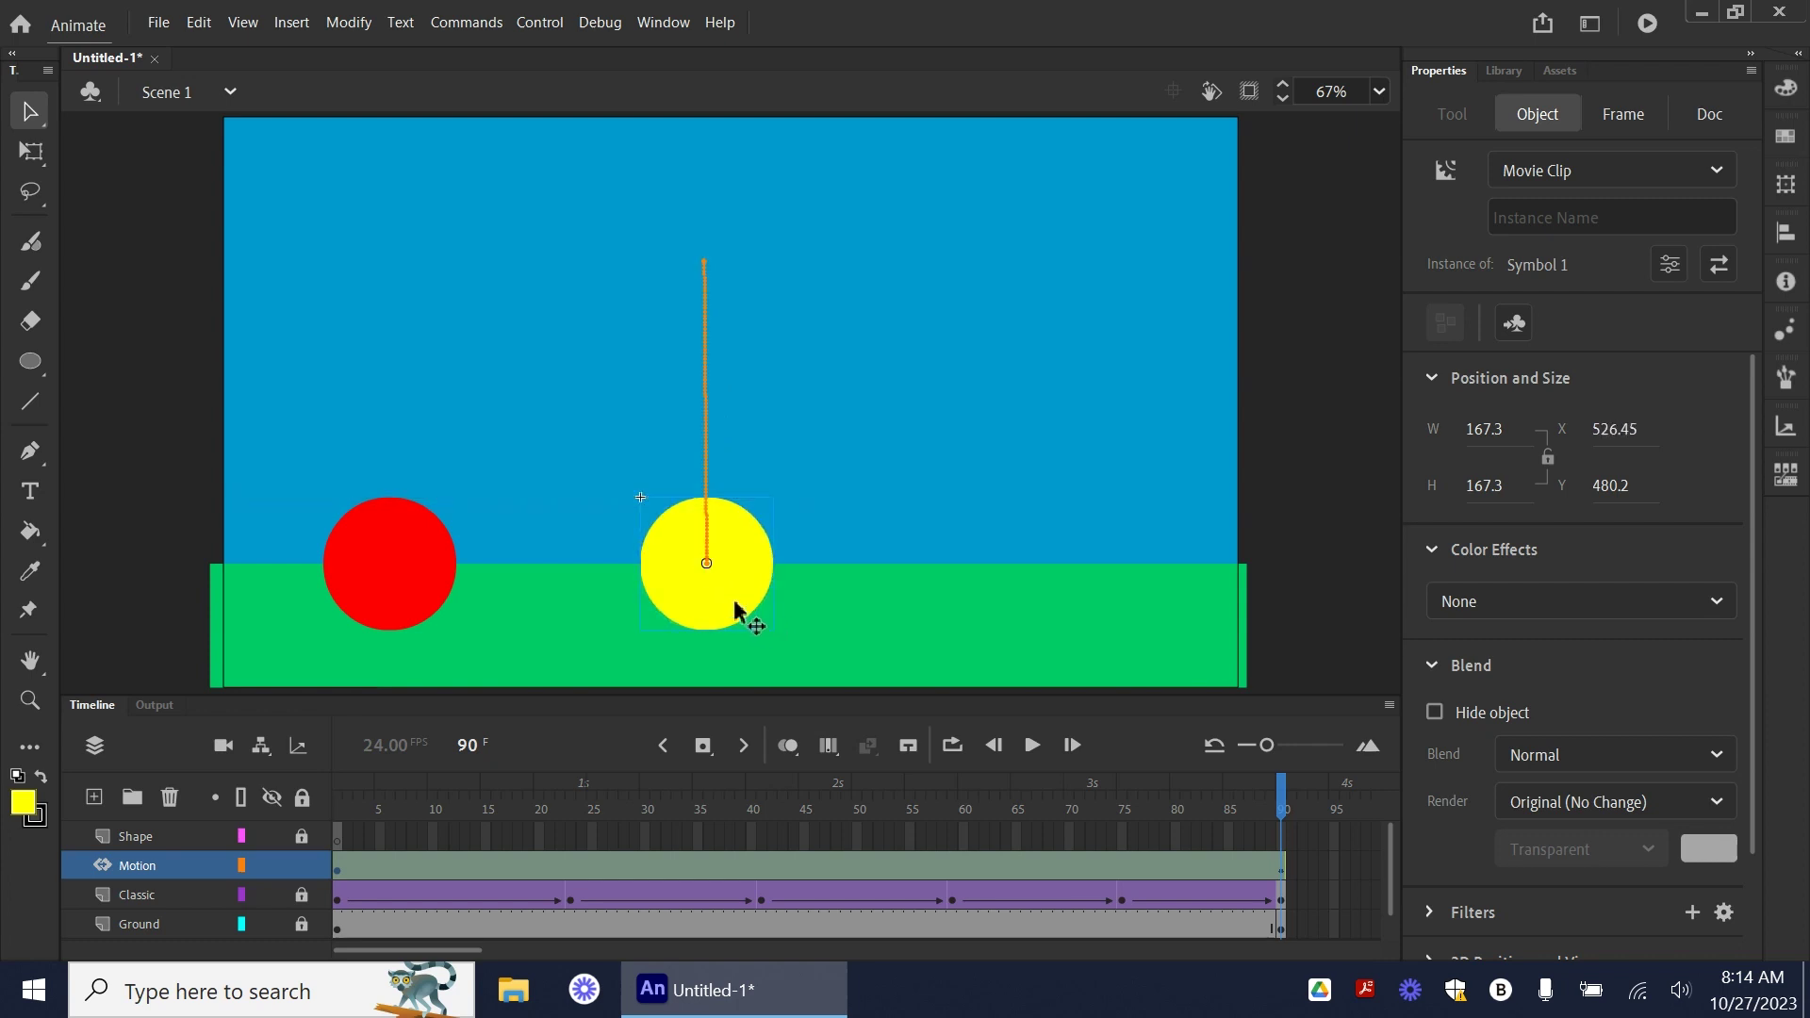
pyautogui.click(1033, 742)
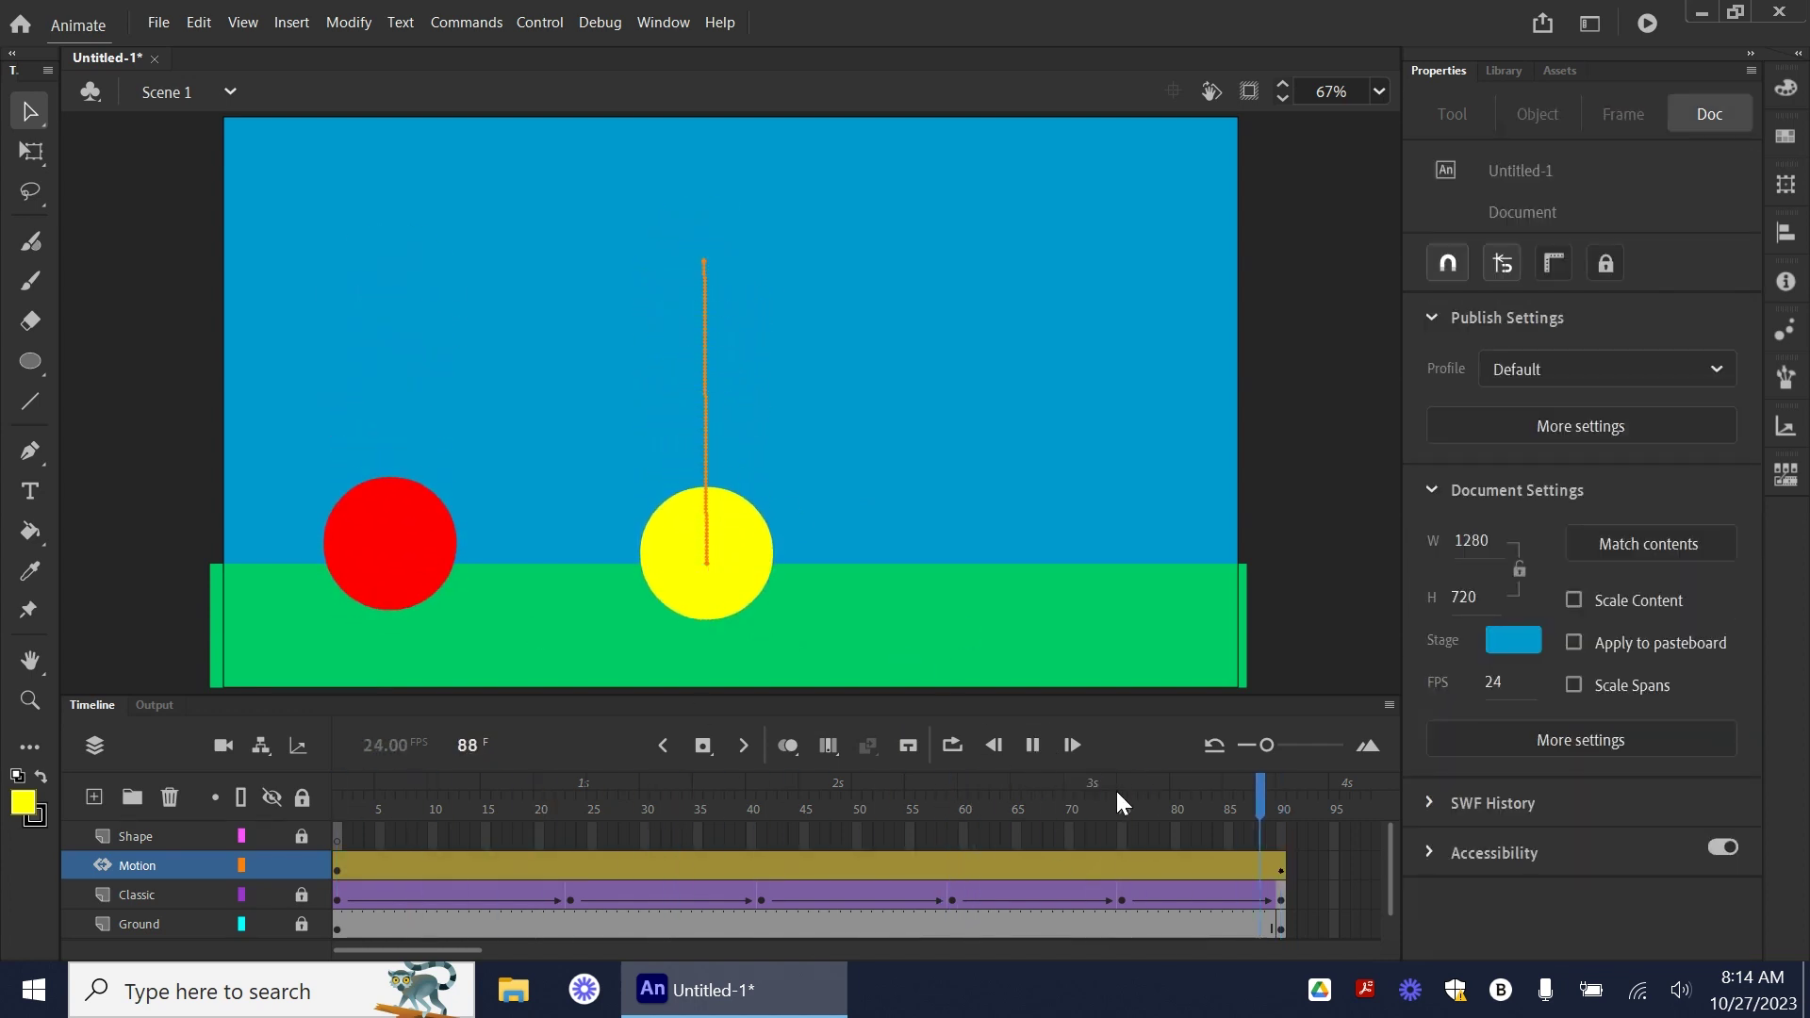
pyautogui.moveTo(718, 609); pyautogui.dragTo(713, 606)
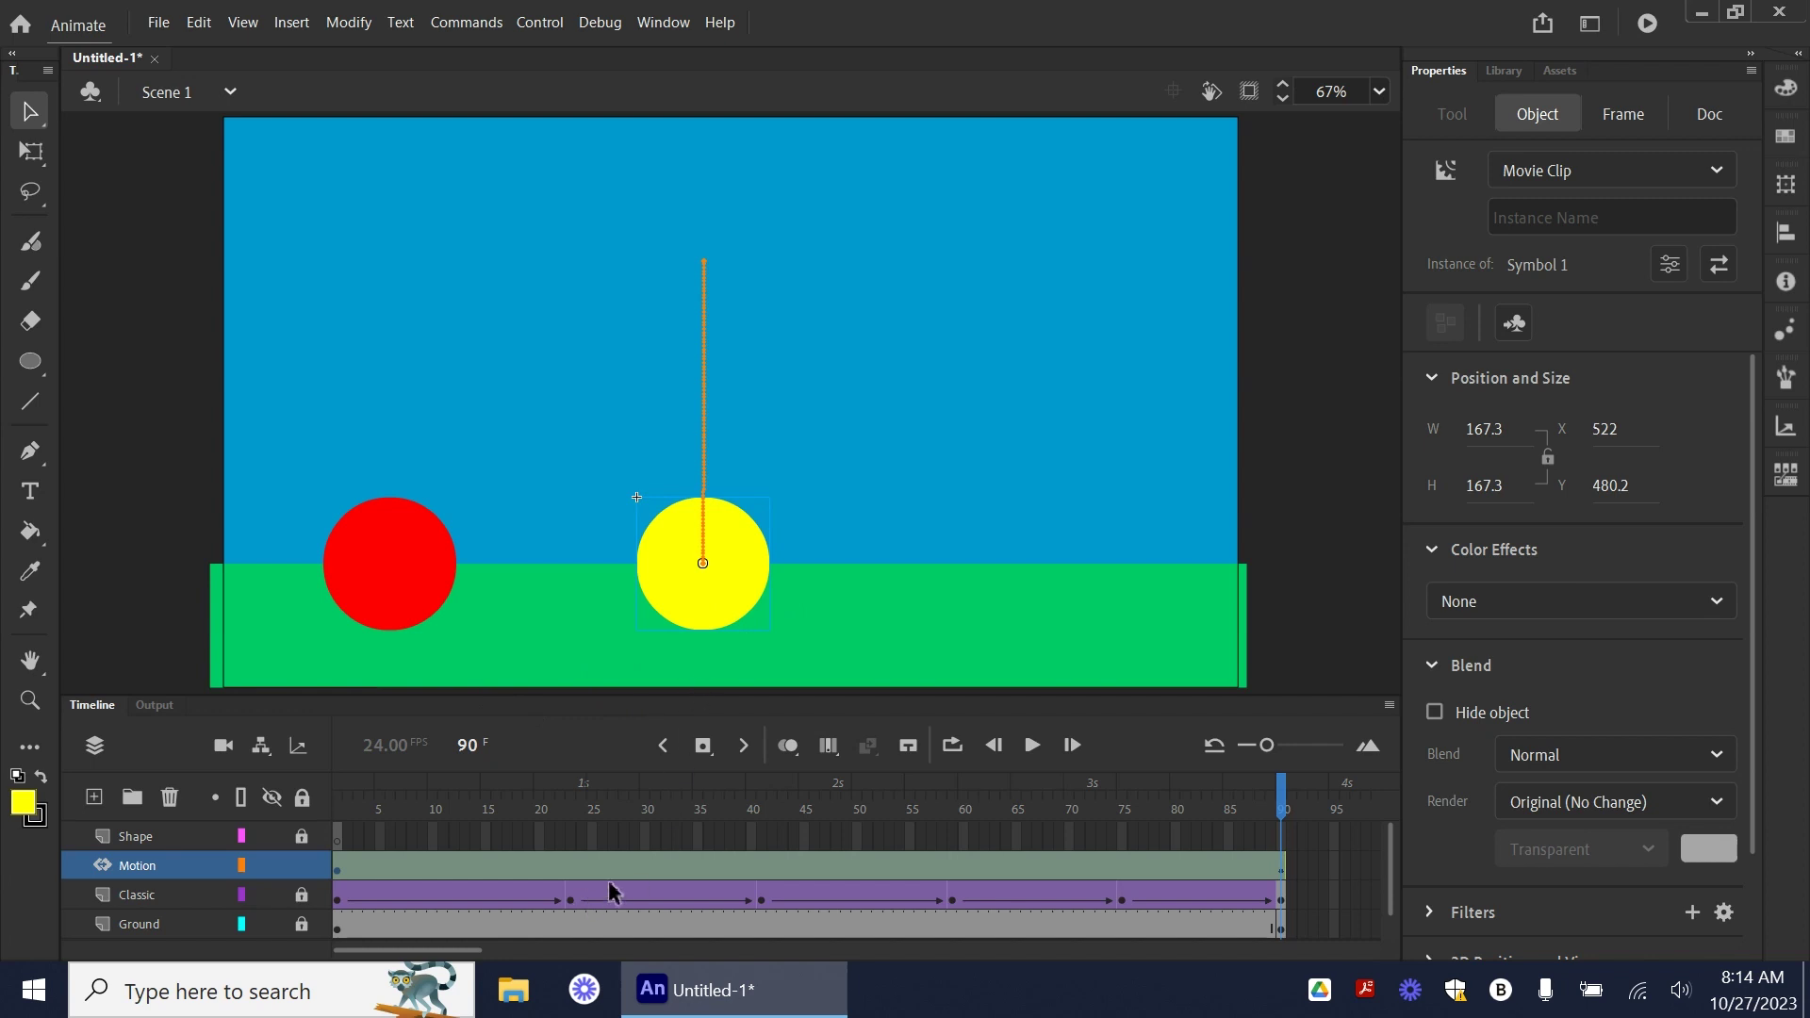
# - At frame 23 of the Motion layer, move the yellow ball down to the ground at about X 703, Y 484
pyautogui.click(569, 872)
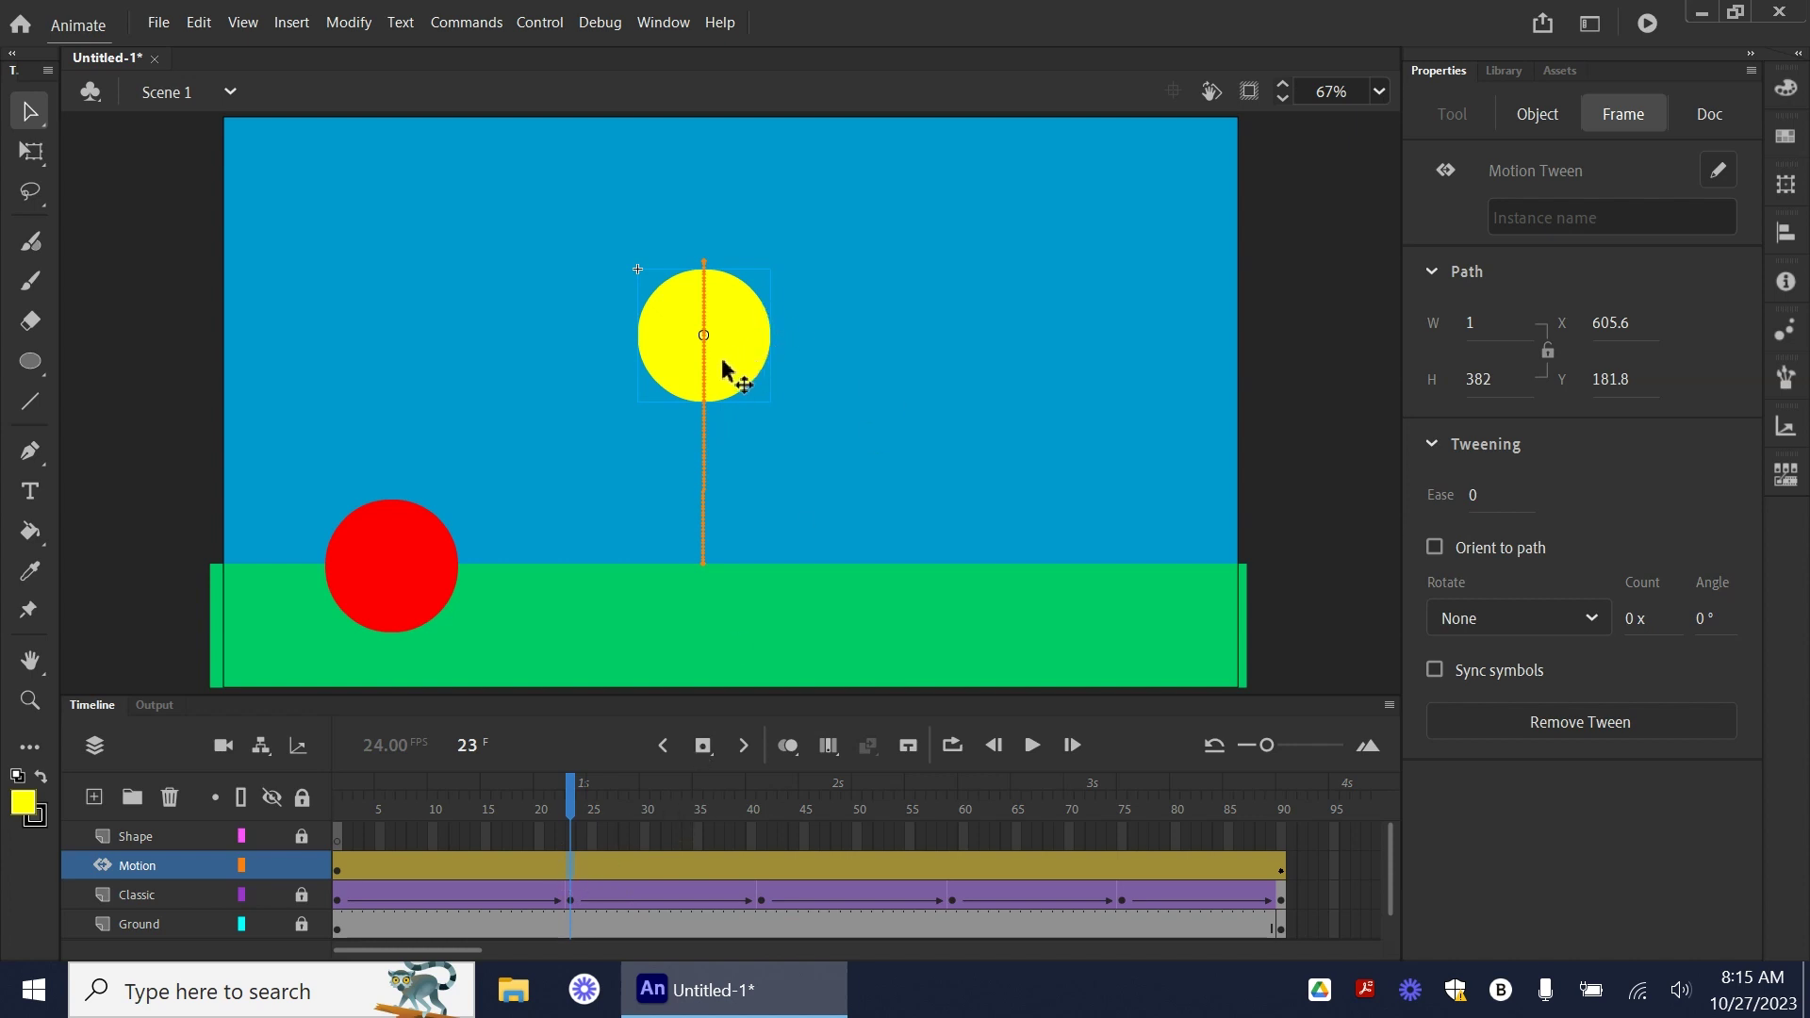
pyautogui.moveTo(730, 377); pyautogui.dragTo(871, 606)
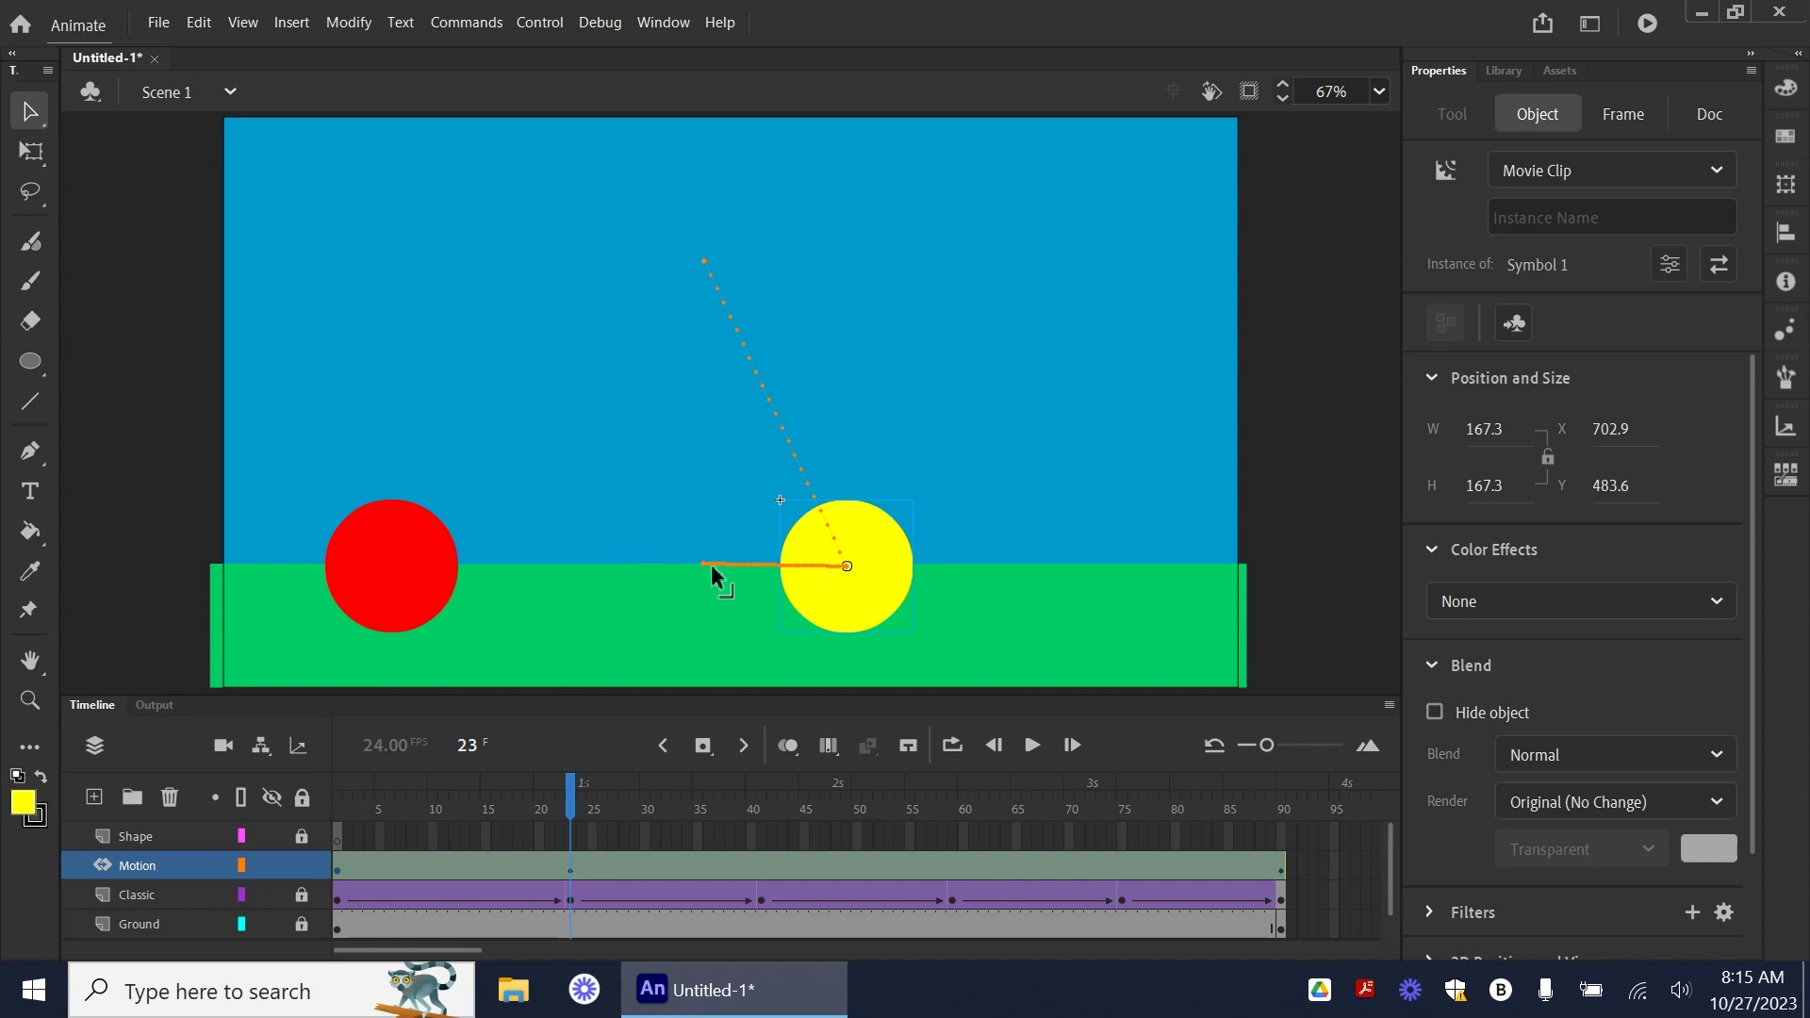
pyautogui.moveTo(568, 795); pyautogui.dragTo(586, 884)
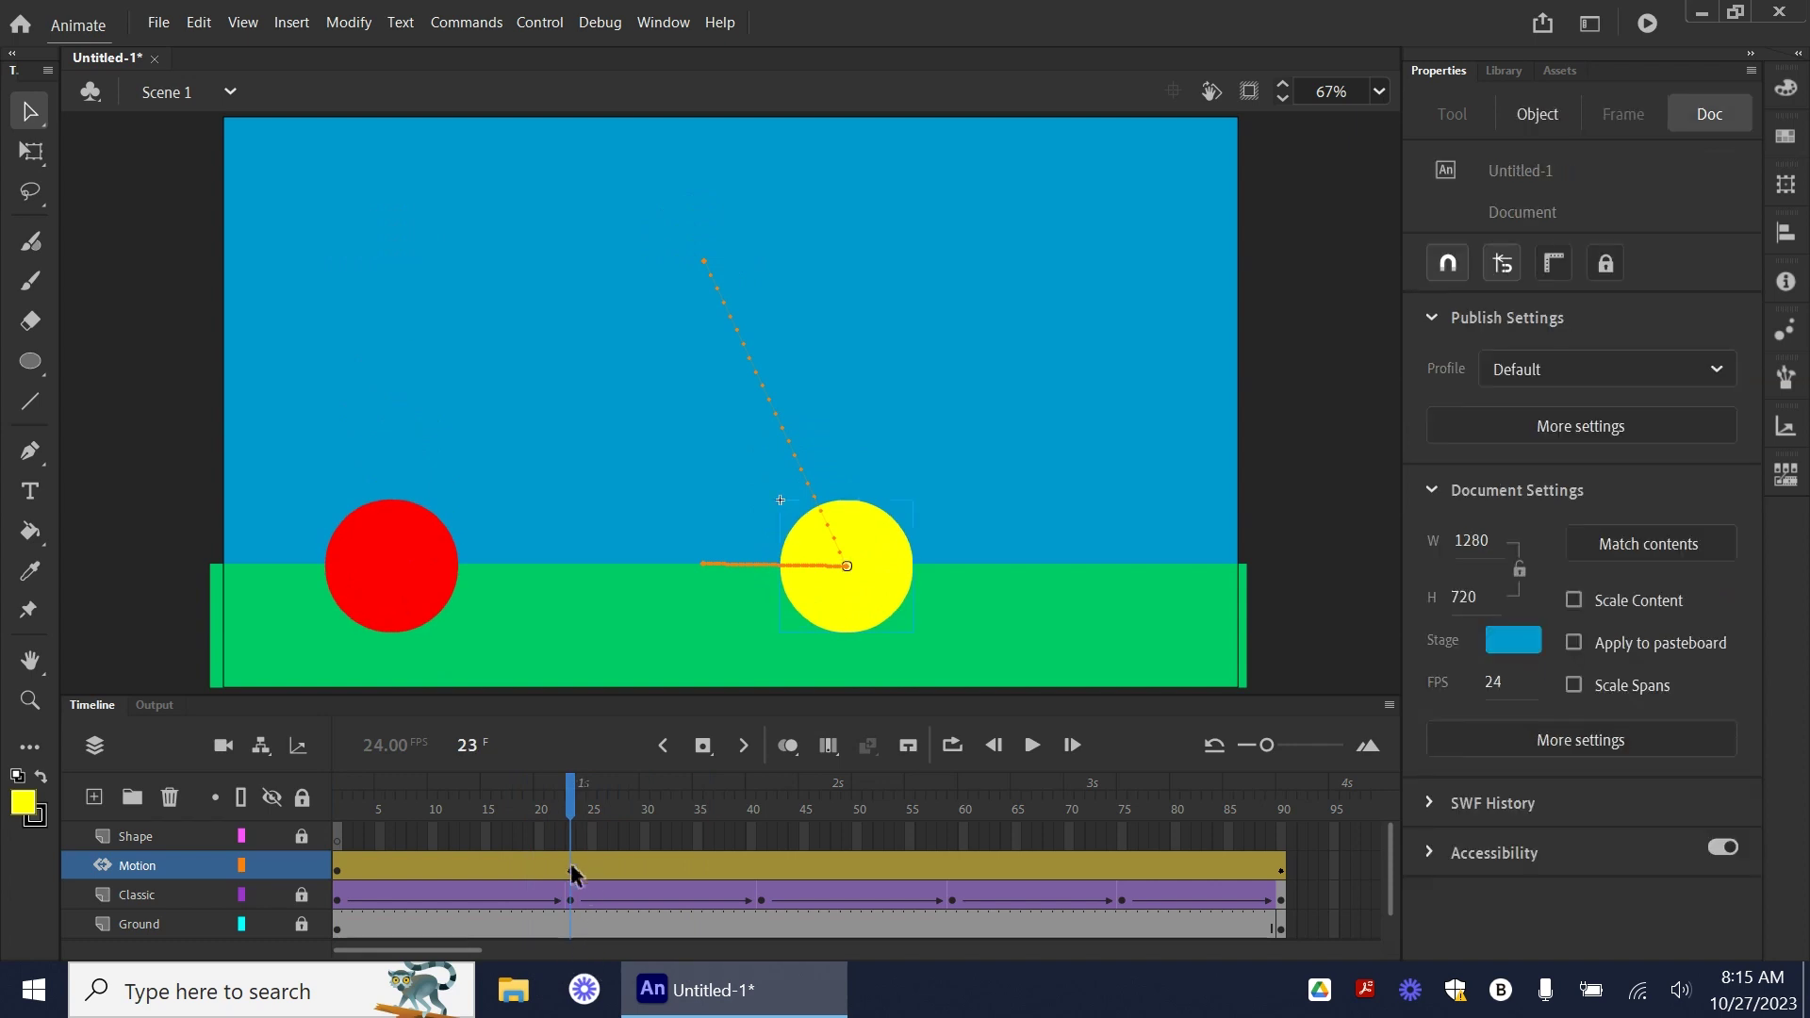
# - Bend the yellow ball's straight motion path between frames 1 and 23 outward into a falling arc
pyautogui.click(571, 872)
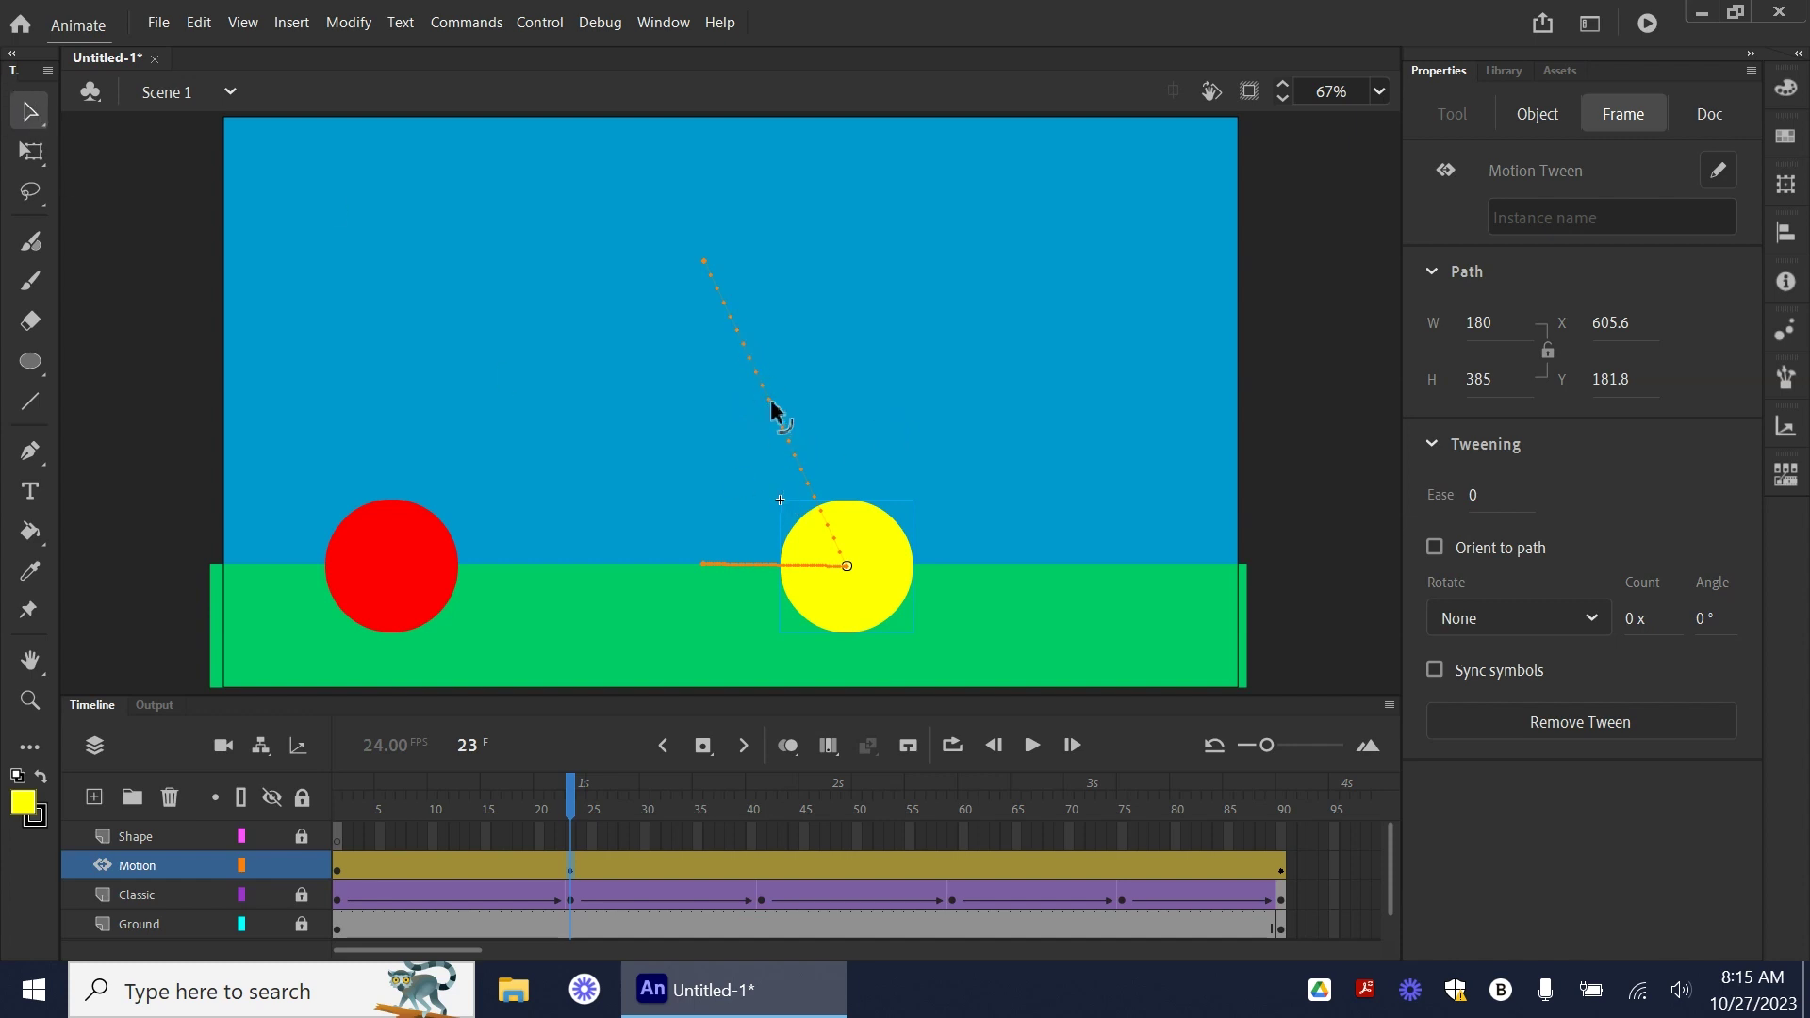
pyautogui.moveTo(771, 407); pyautogui.dragTo(835, 394)
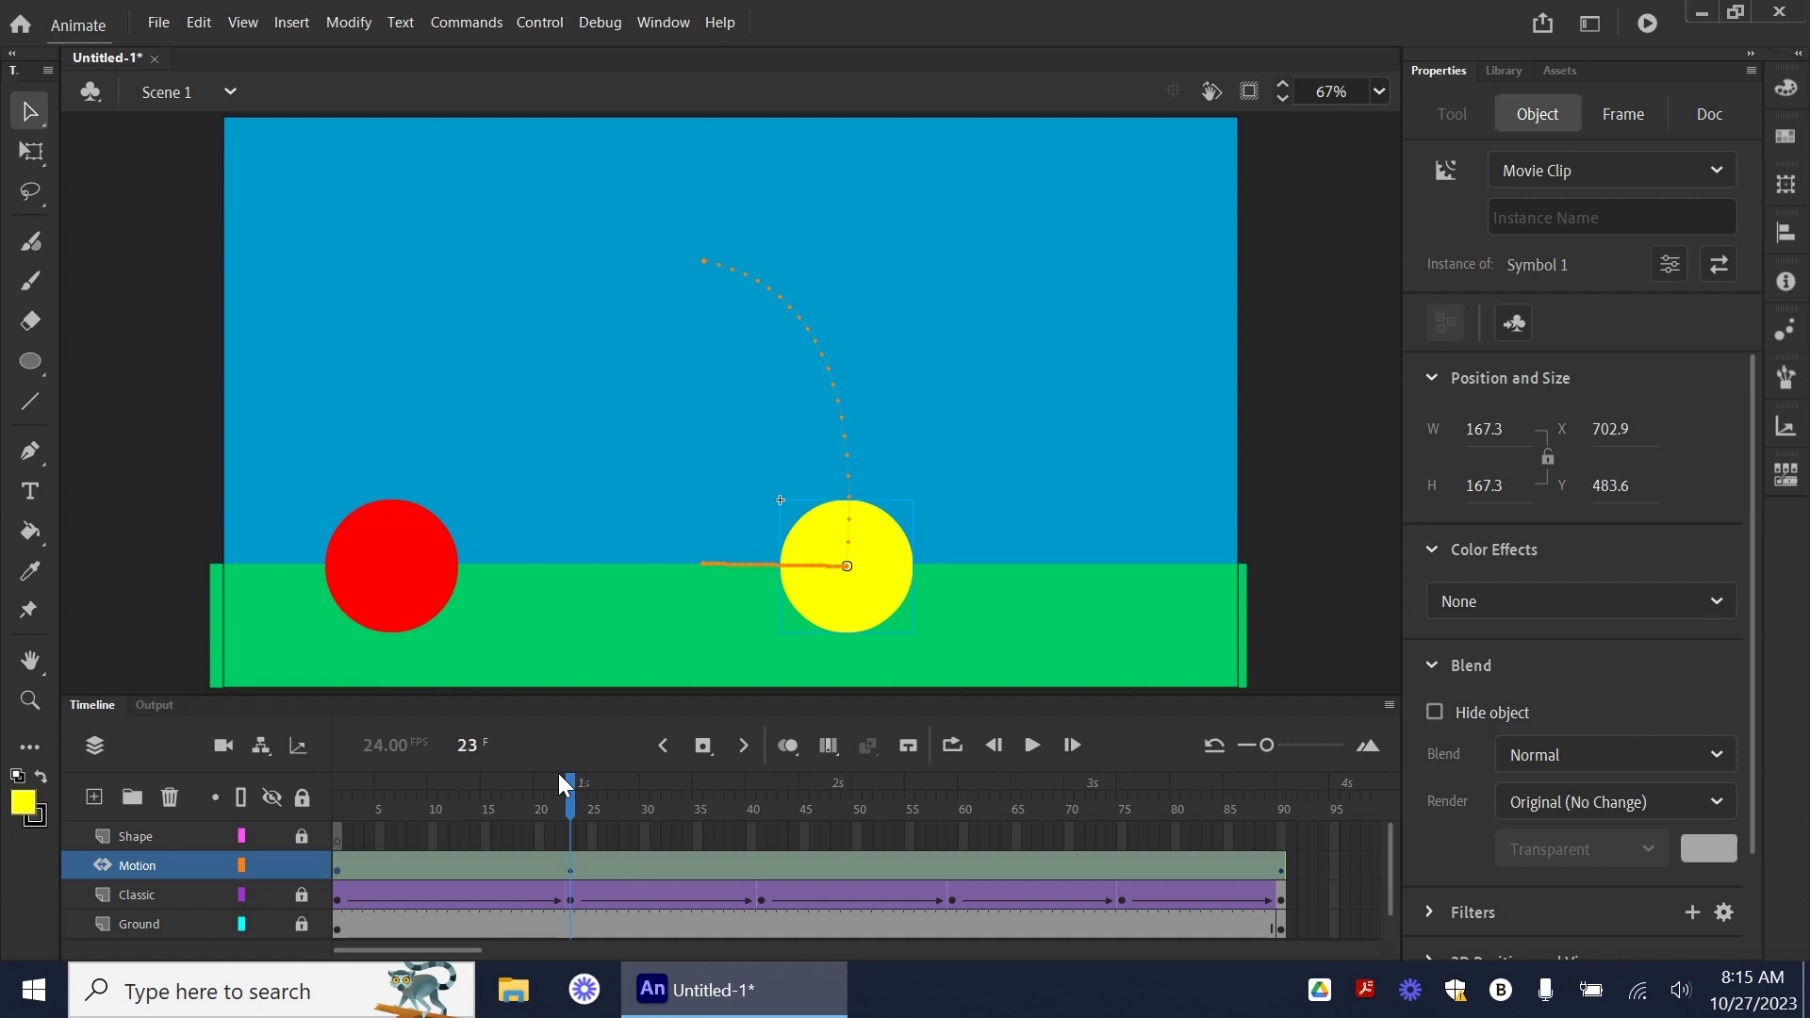
pyautogui.click(761, 875)
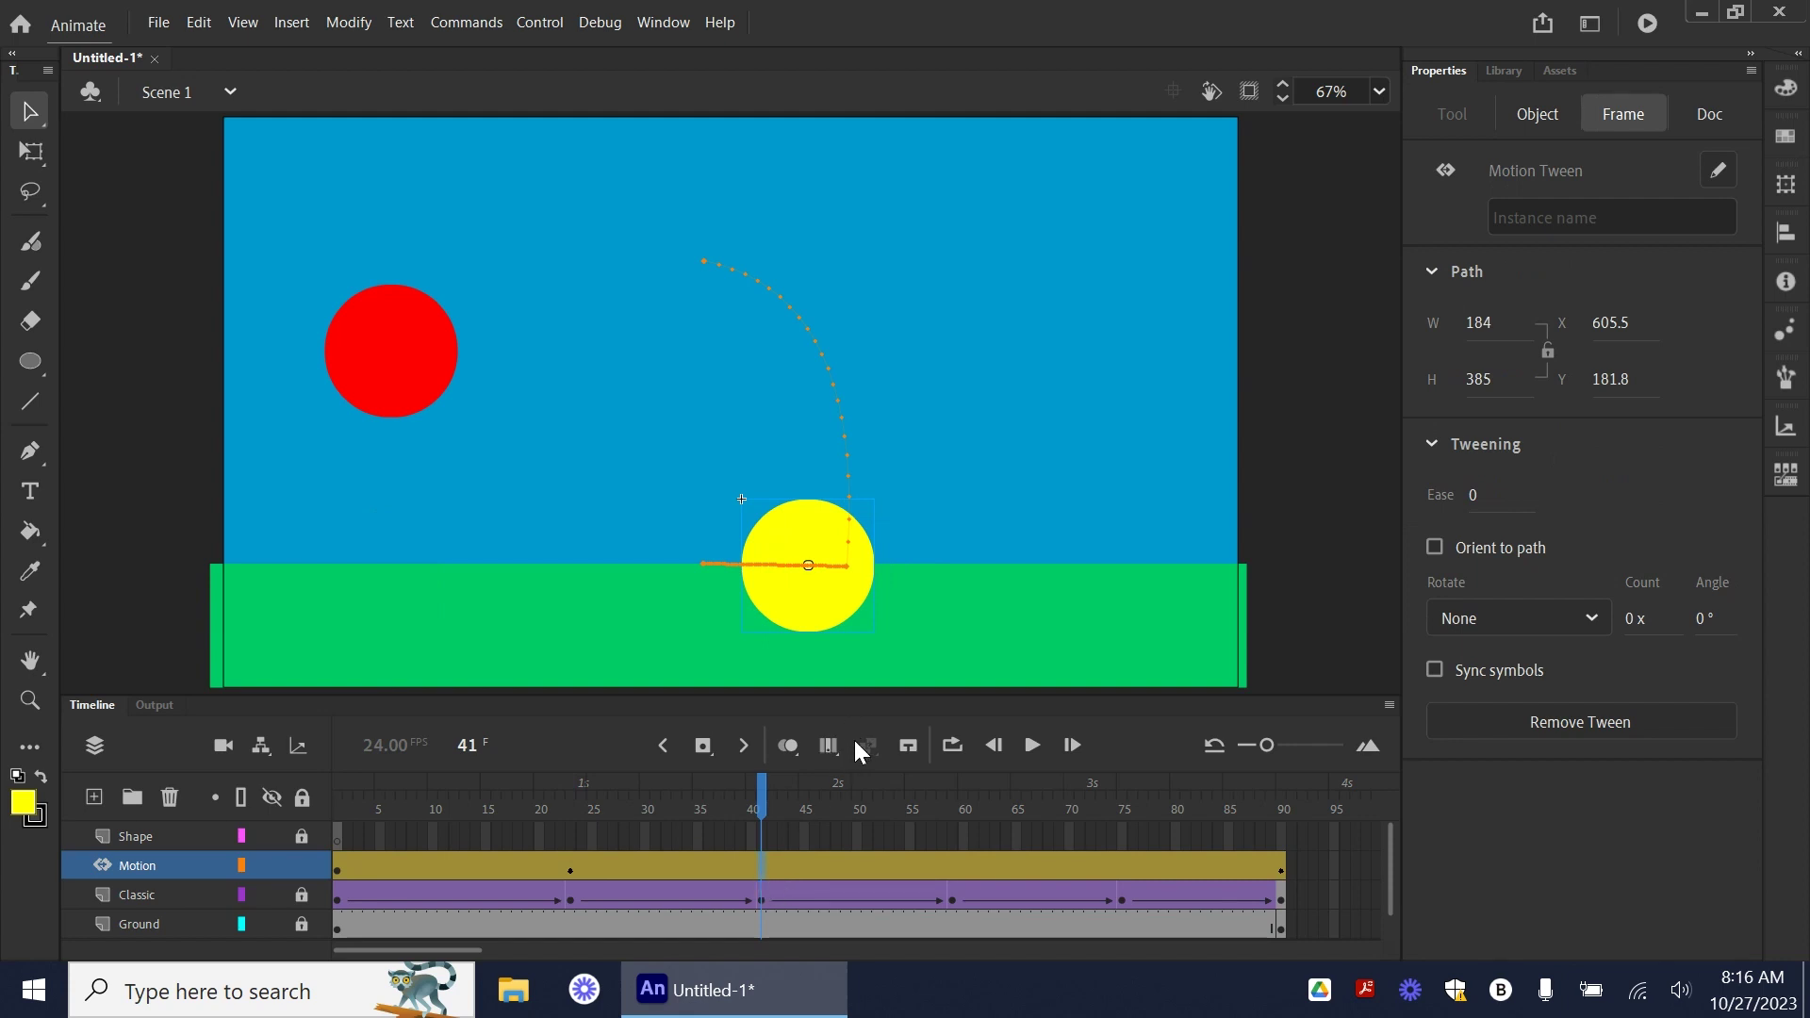
# - Shift the yellow ball to about X 455, Y 98 at frame 1 and about X 455, Y 480 at frame 90 of the Motion layer
pyautogui.click(342, 877)
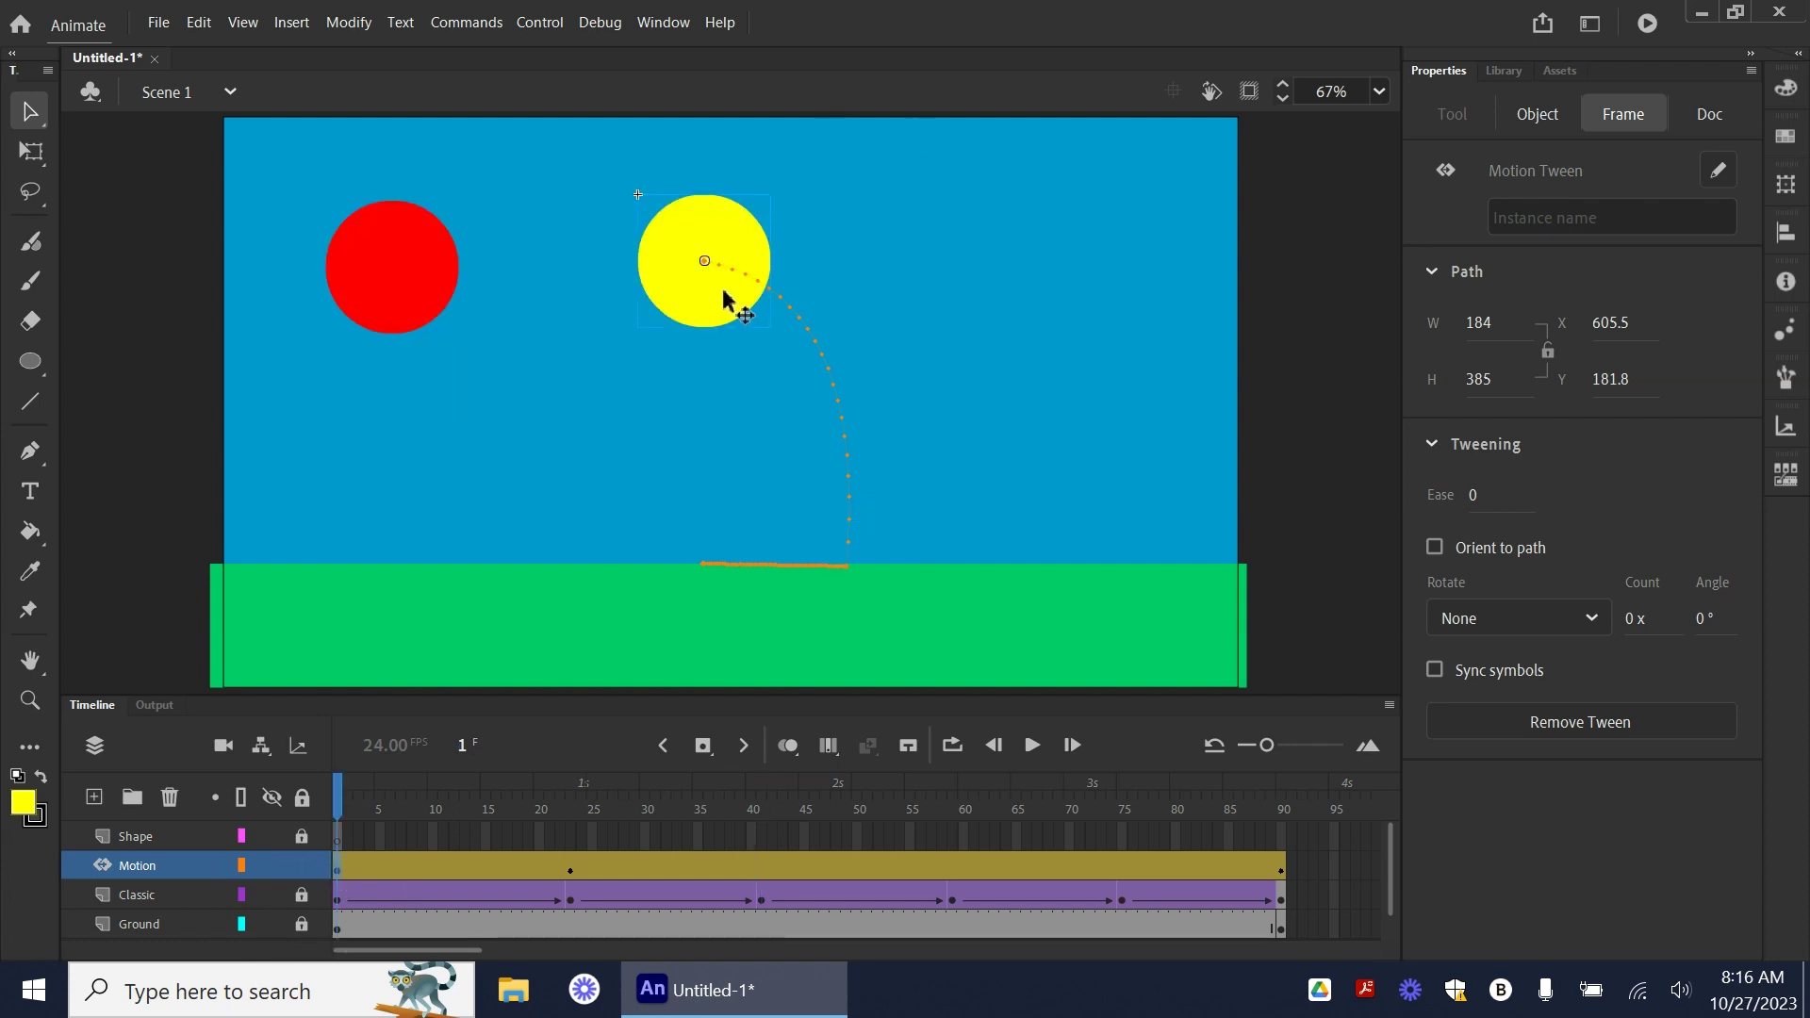
pyautogui.moveTo(712, 301); pyautogui.dragTo(657, 302)
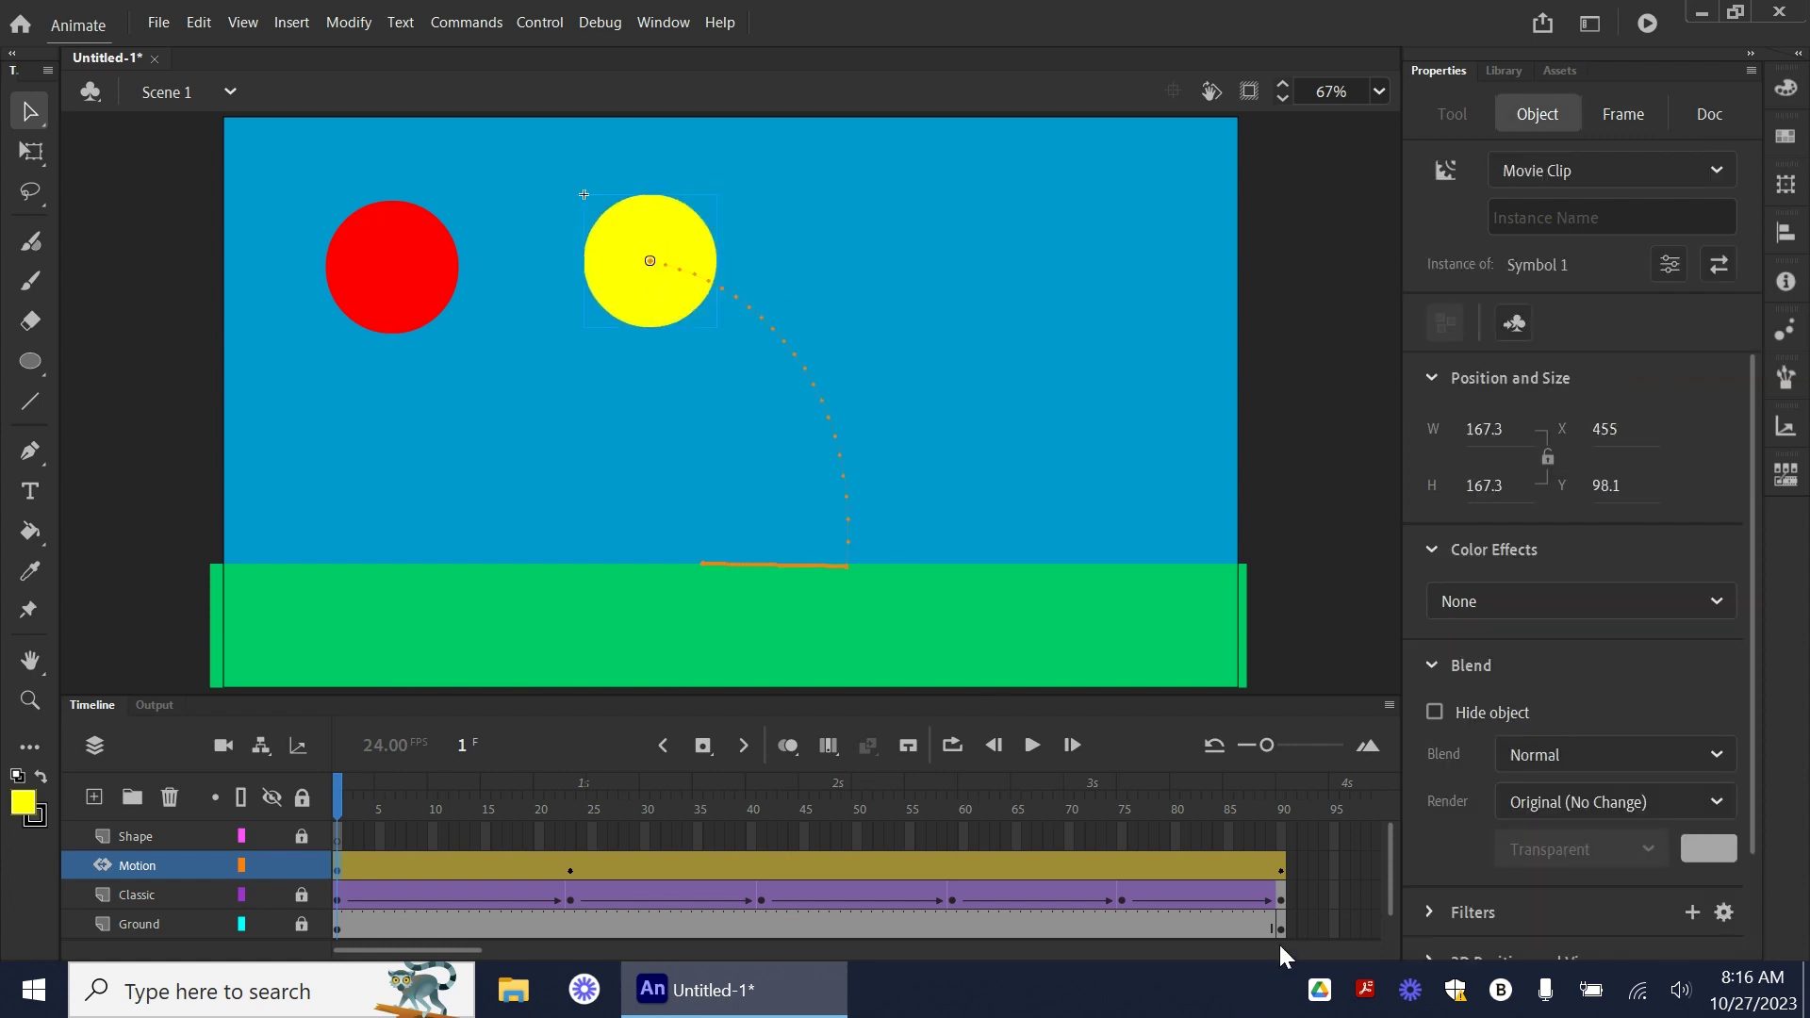
pyautogui.click(1279, 871)
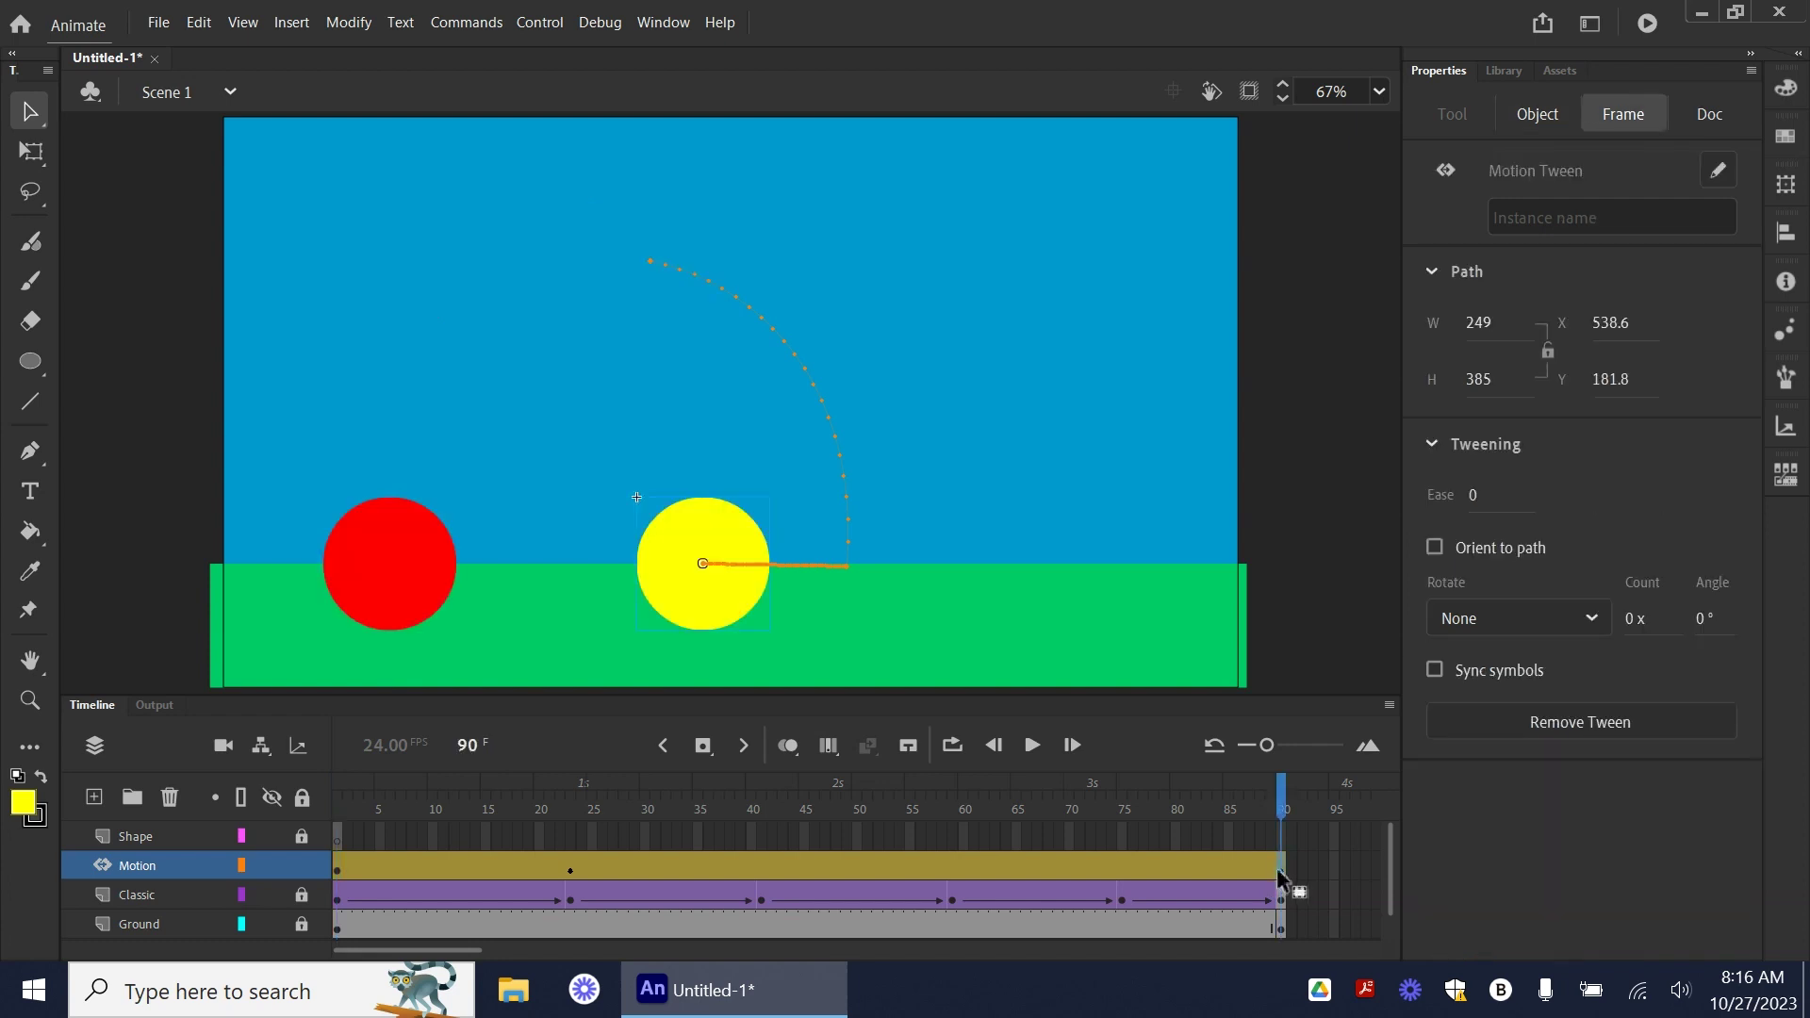
pyautogui.moveTo(731, 599); pyautogui.dragTo(670, 595)
# - Move the yellow ball to about X 609, Y 483 at frame 23 and about X 457, Y 482 at frame 89 of the Motion layer
pyautogui.click(569, 869)
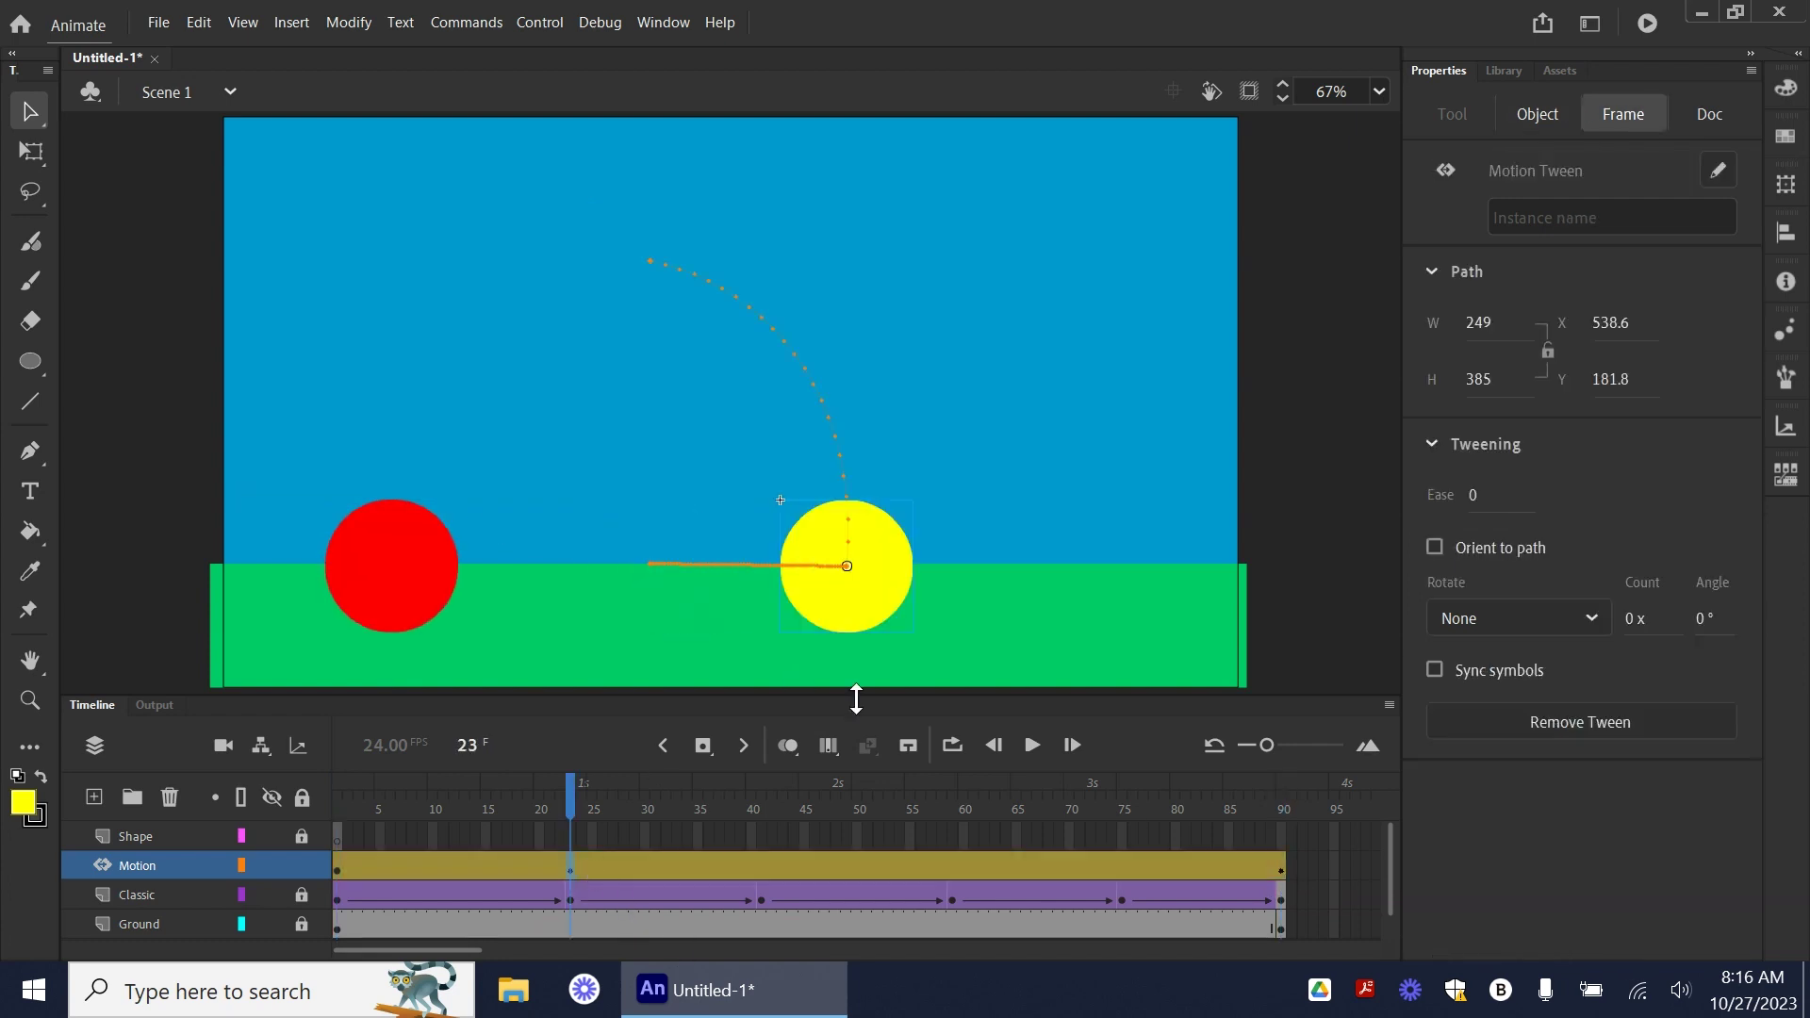
pyautogui.moveTo(881, 588); pyautogui.dragTo(789, 571)
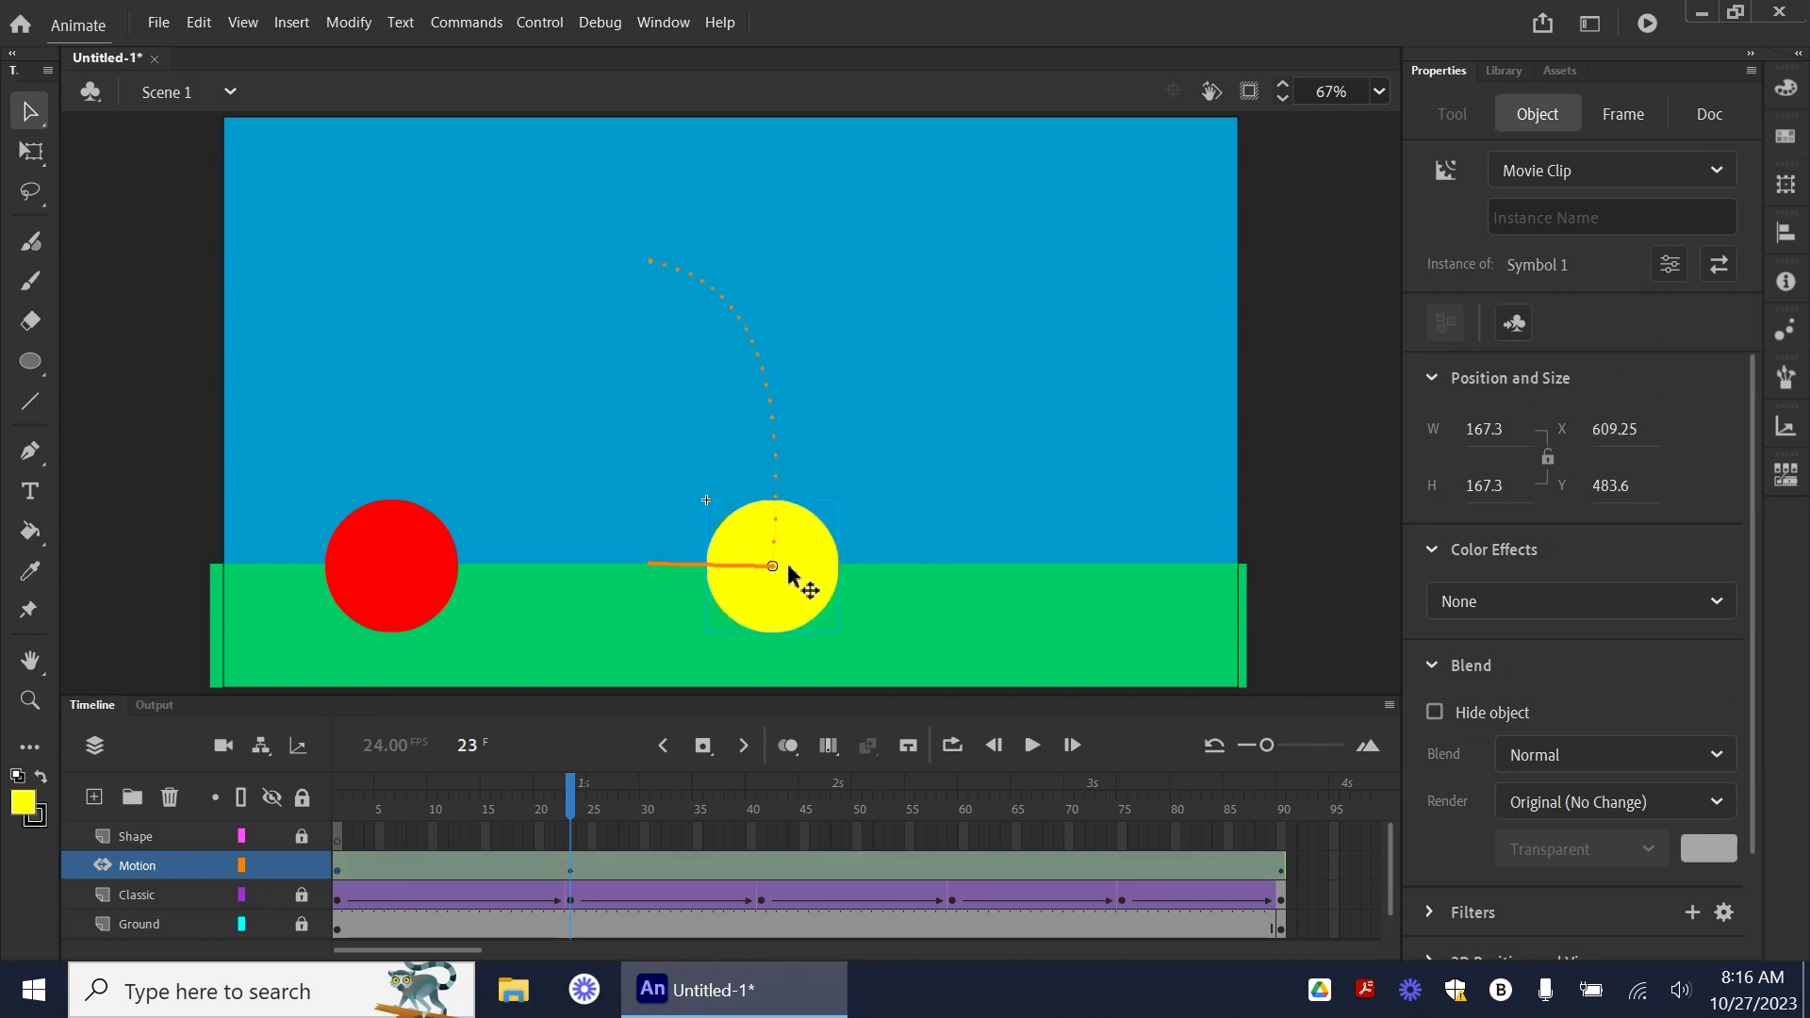
pyautogui.click(1271, 867)
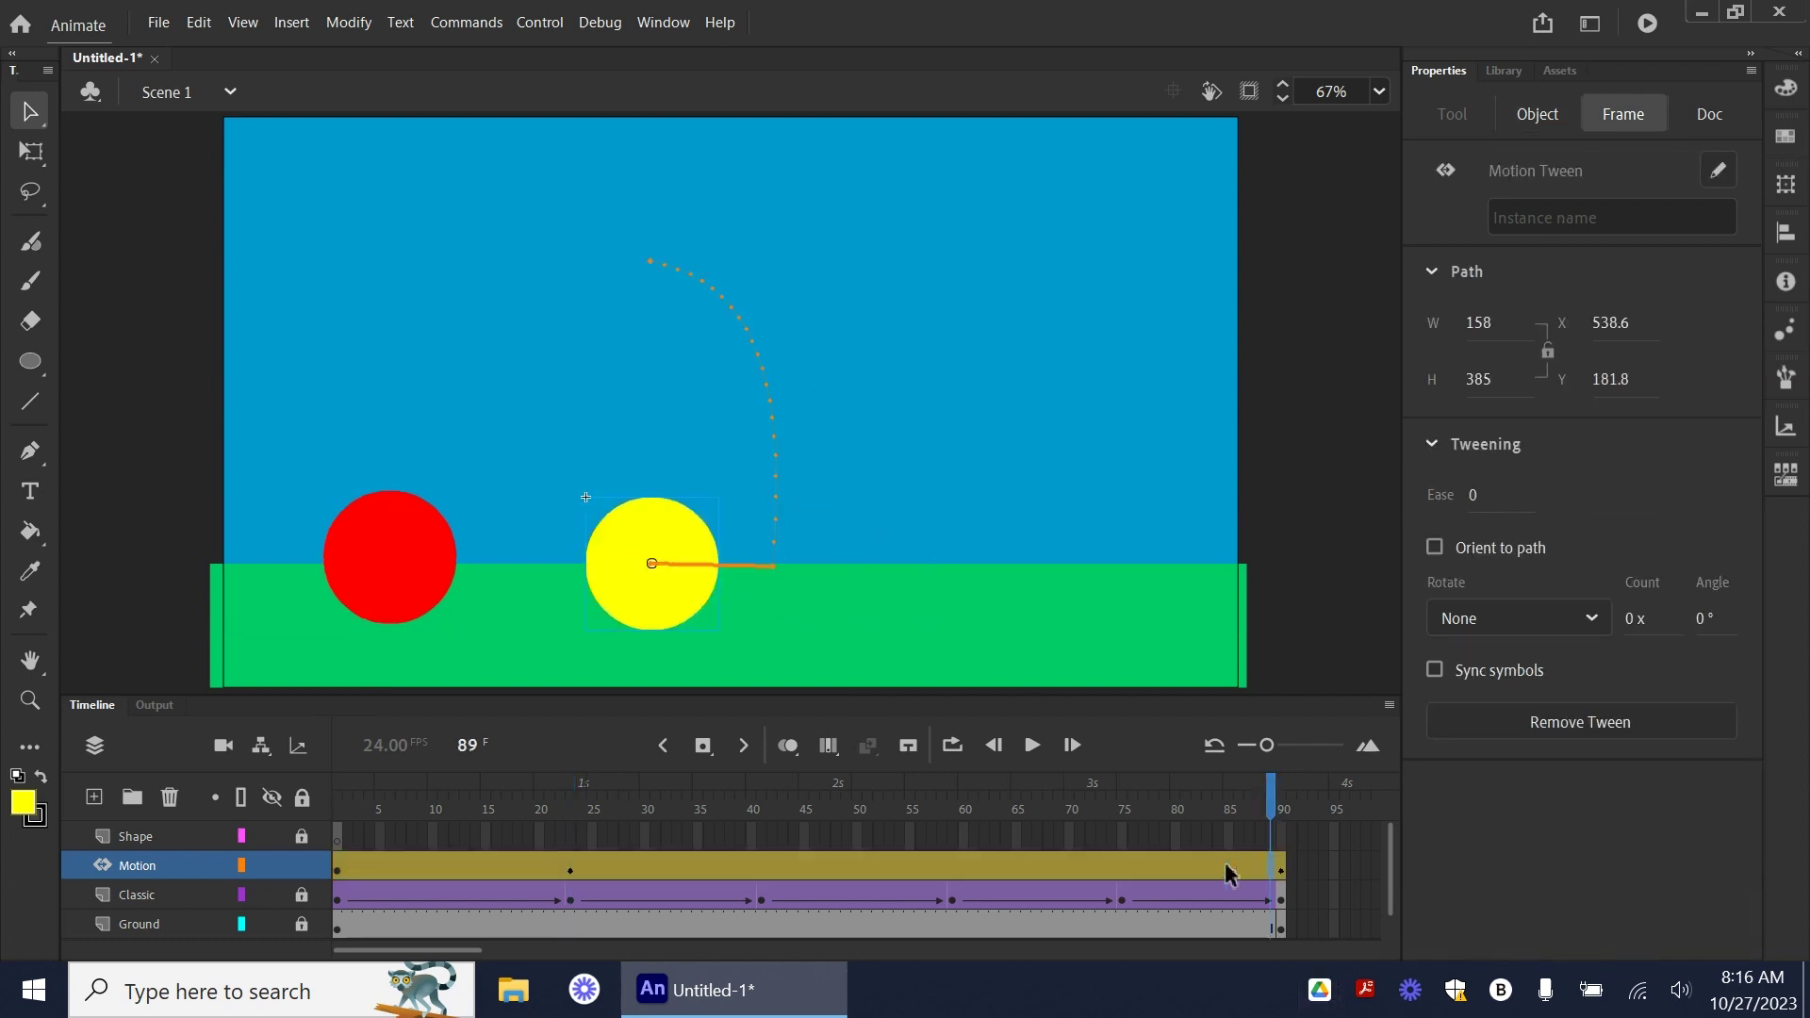
pyautogui.click(667, 613)
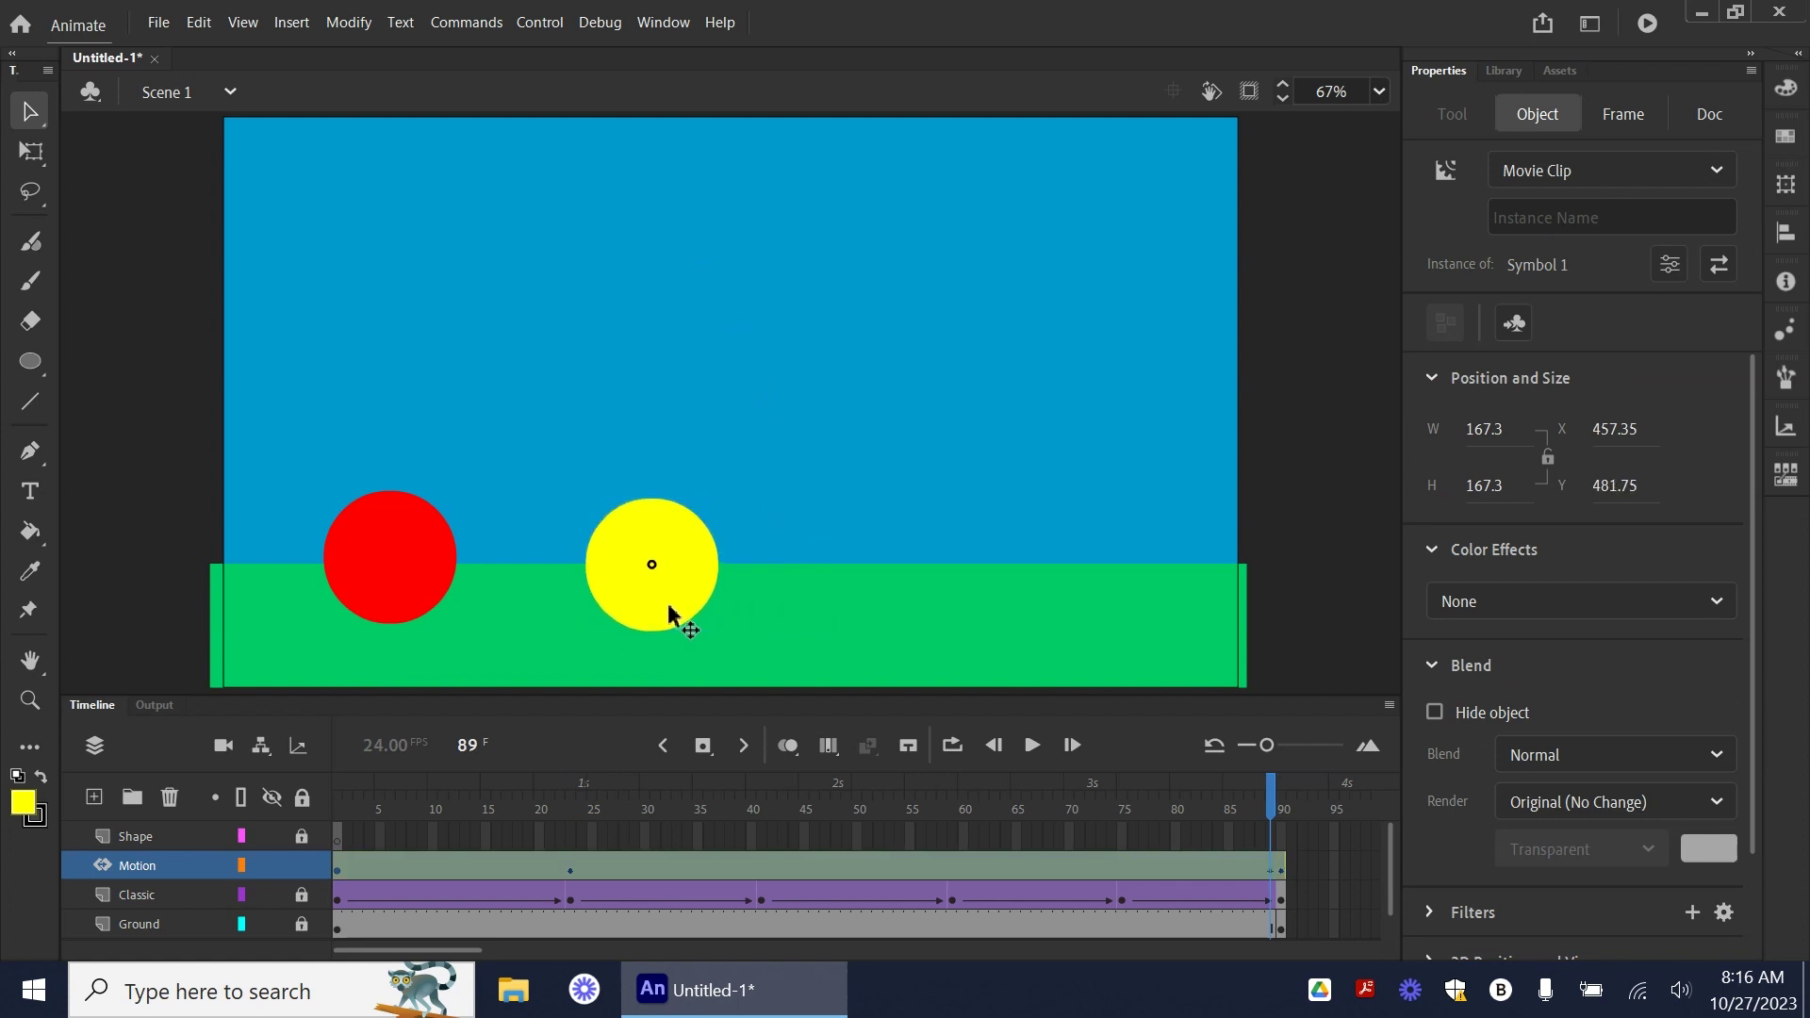
pyautogui.click(574, 872)
pyautogui.click(787, 608)
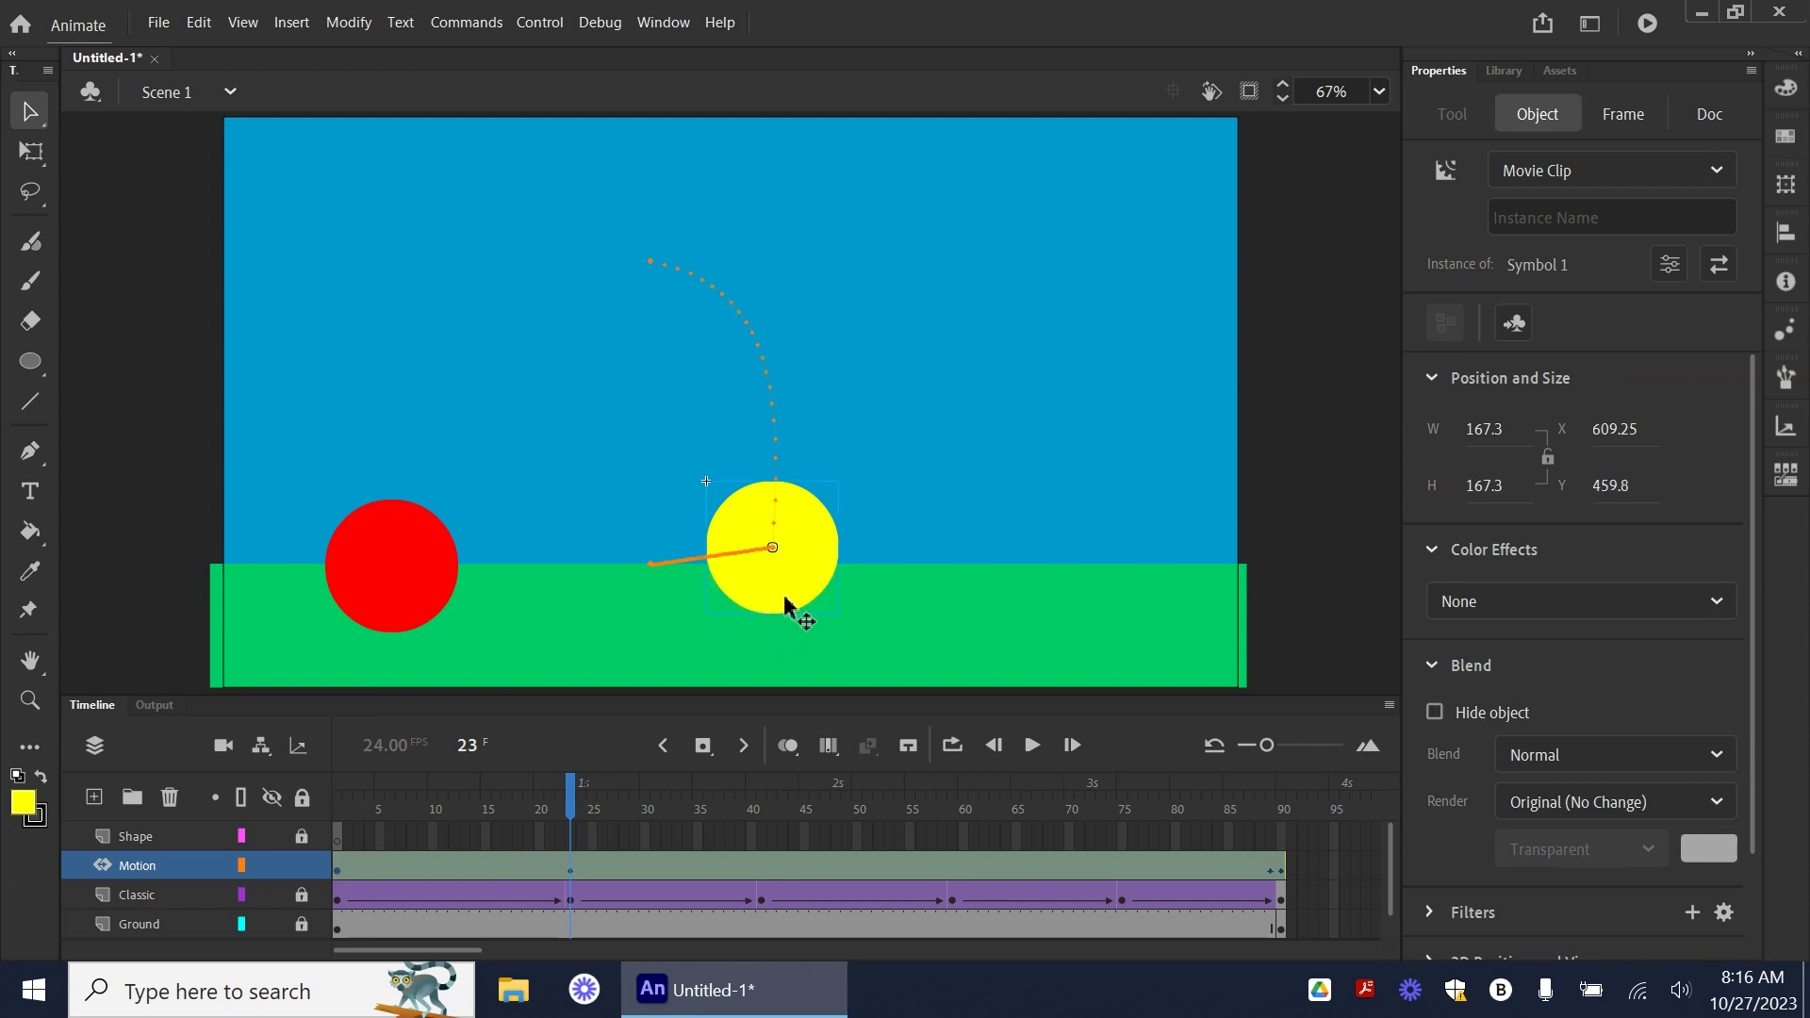
pyautogui.moveTo(787, 596); pyautogui.dragTo(792, 617)
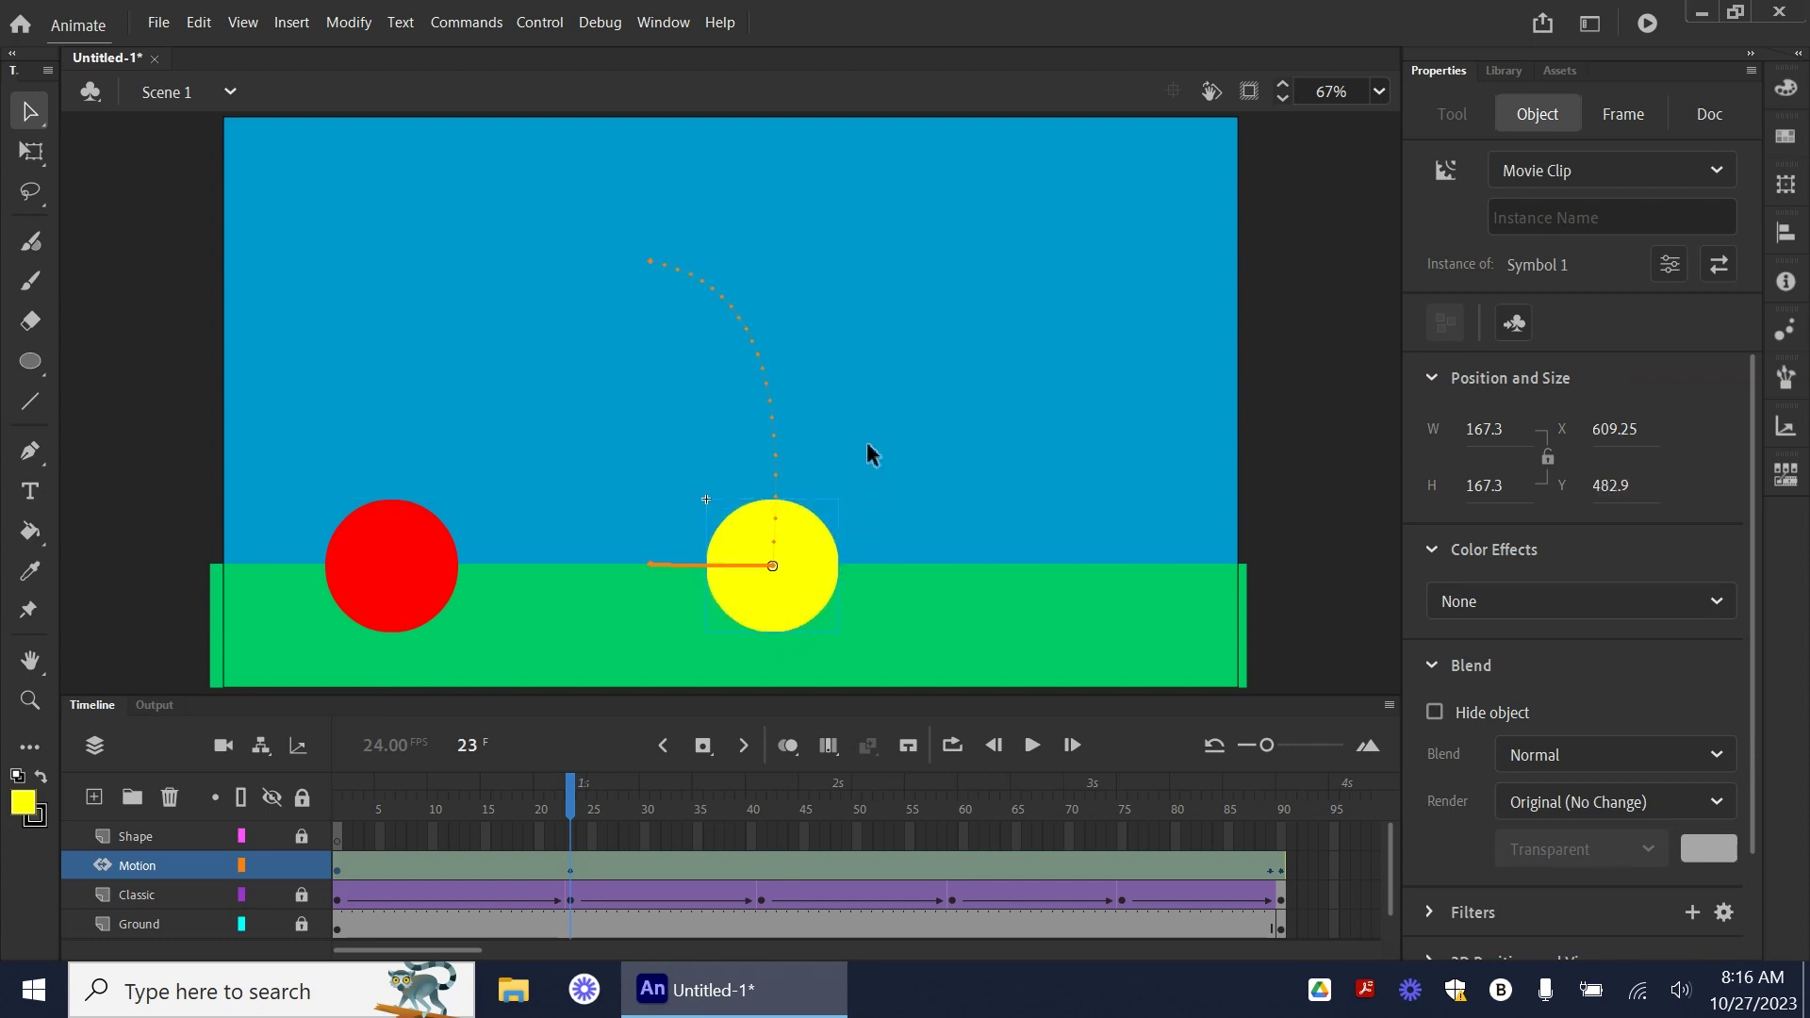
# - At frame 41 of the Motion layer, raise the yellow ball to about X 733, Y 212 and curve the rising path from frame 23
pyautogui.click(763, 886)
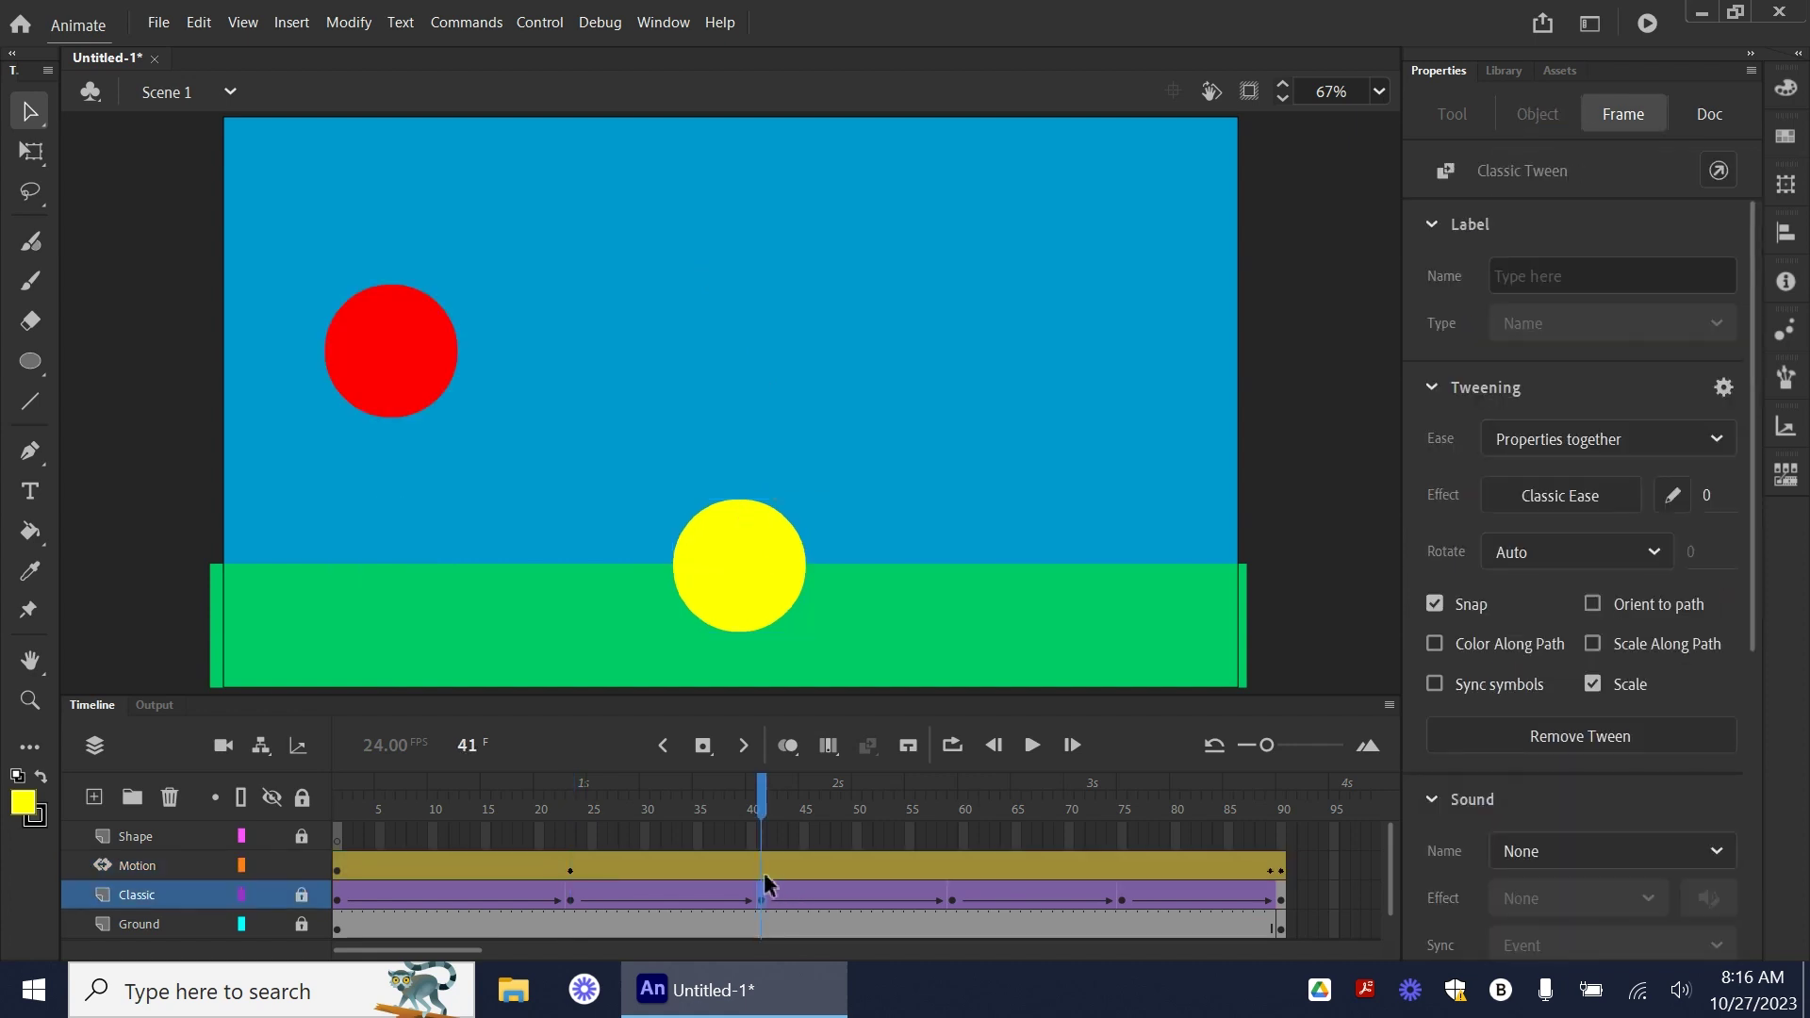
pyautogui.click(765, 869)
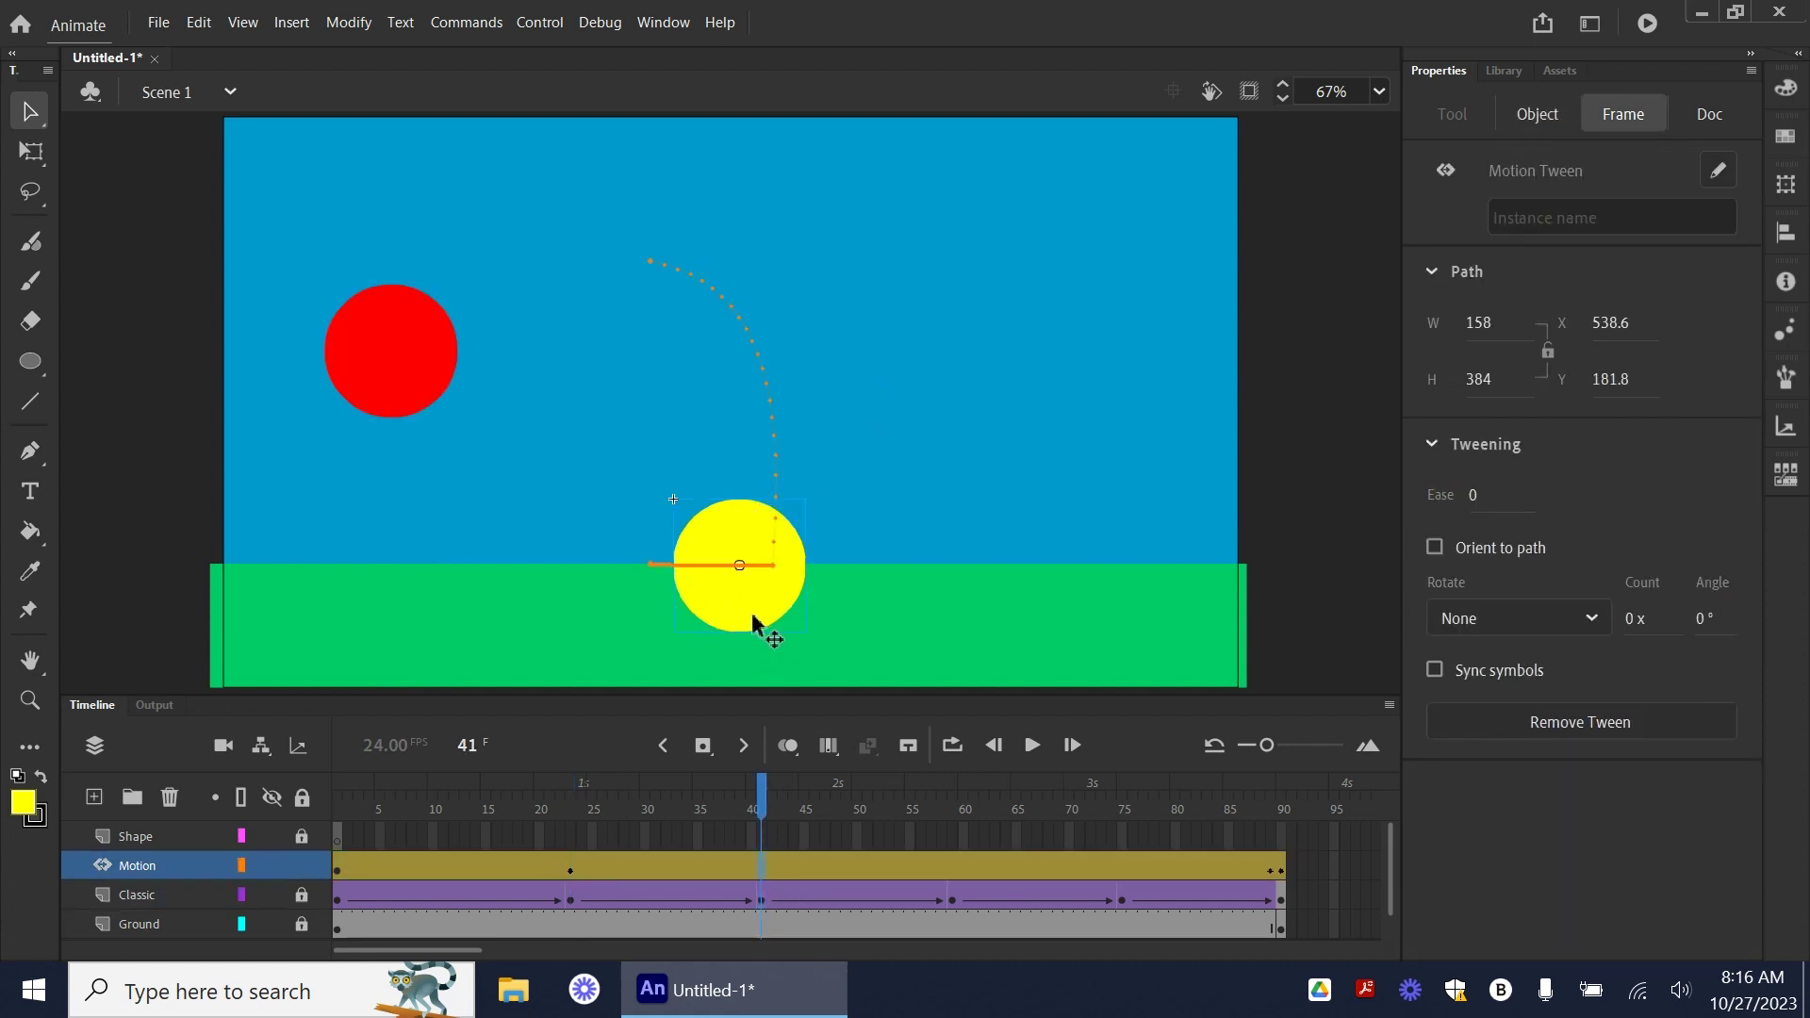
pyautogui.click(787, 548)
pyautogui.moveTo(787, 549)
pyautogui.mouseDown()
pyautogui.moveTo(901, 460)
pyautogui.moveTo(872, 404)
pyautogui.mouseUp()
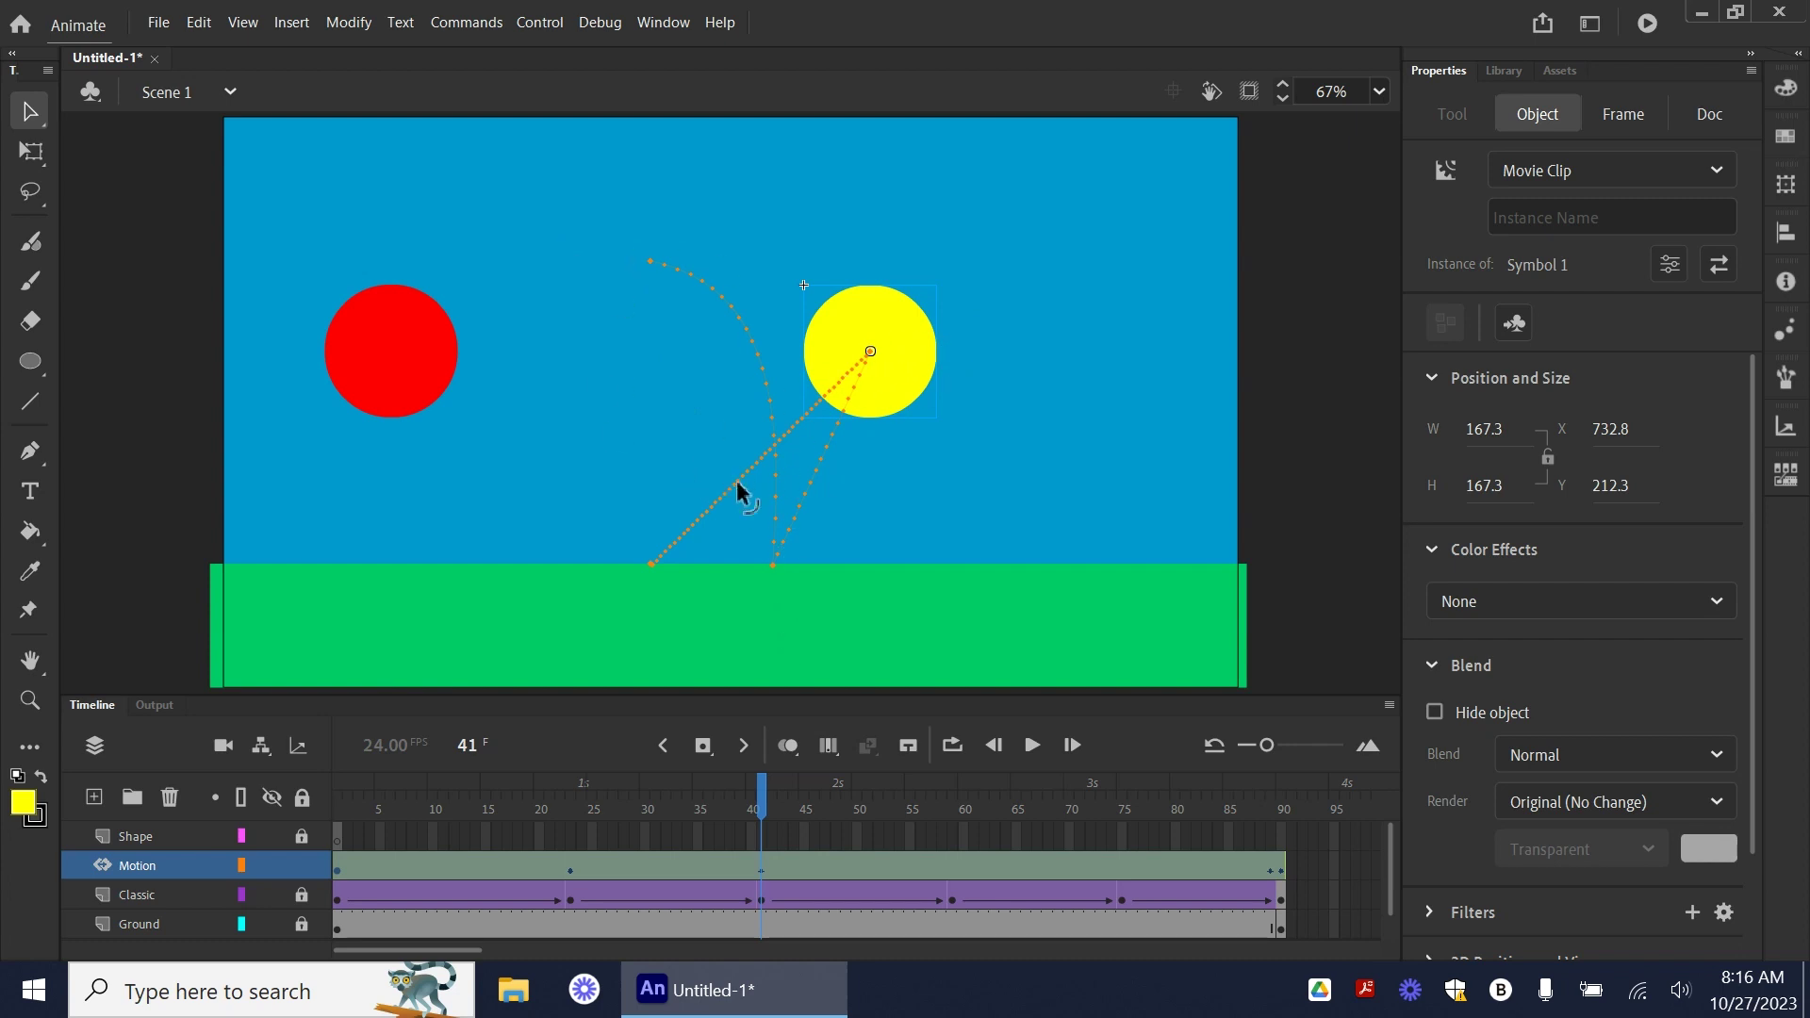
pyautogui.moveTo(738, 479); pyautogui.dragTo(678, 403)
pyautogui.hotkey('ctrl', 'z')
pyautogui.moveTo(815, 411); pyautogui.dragTo(812, 400)
# - At frame 59 of the Motion layer, lower the yellow ball to about X 812, Y 482 and curve the falling path outward
pyautogui.click(952, 874)
pyautogui.click(954, 886)
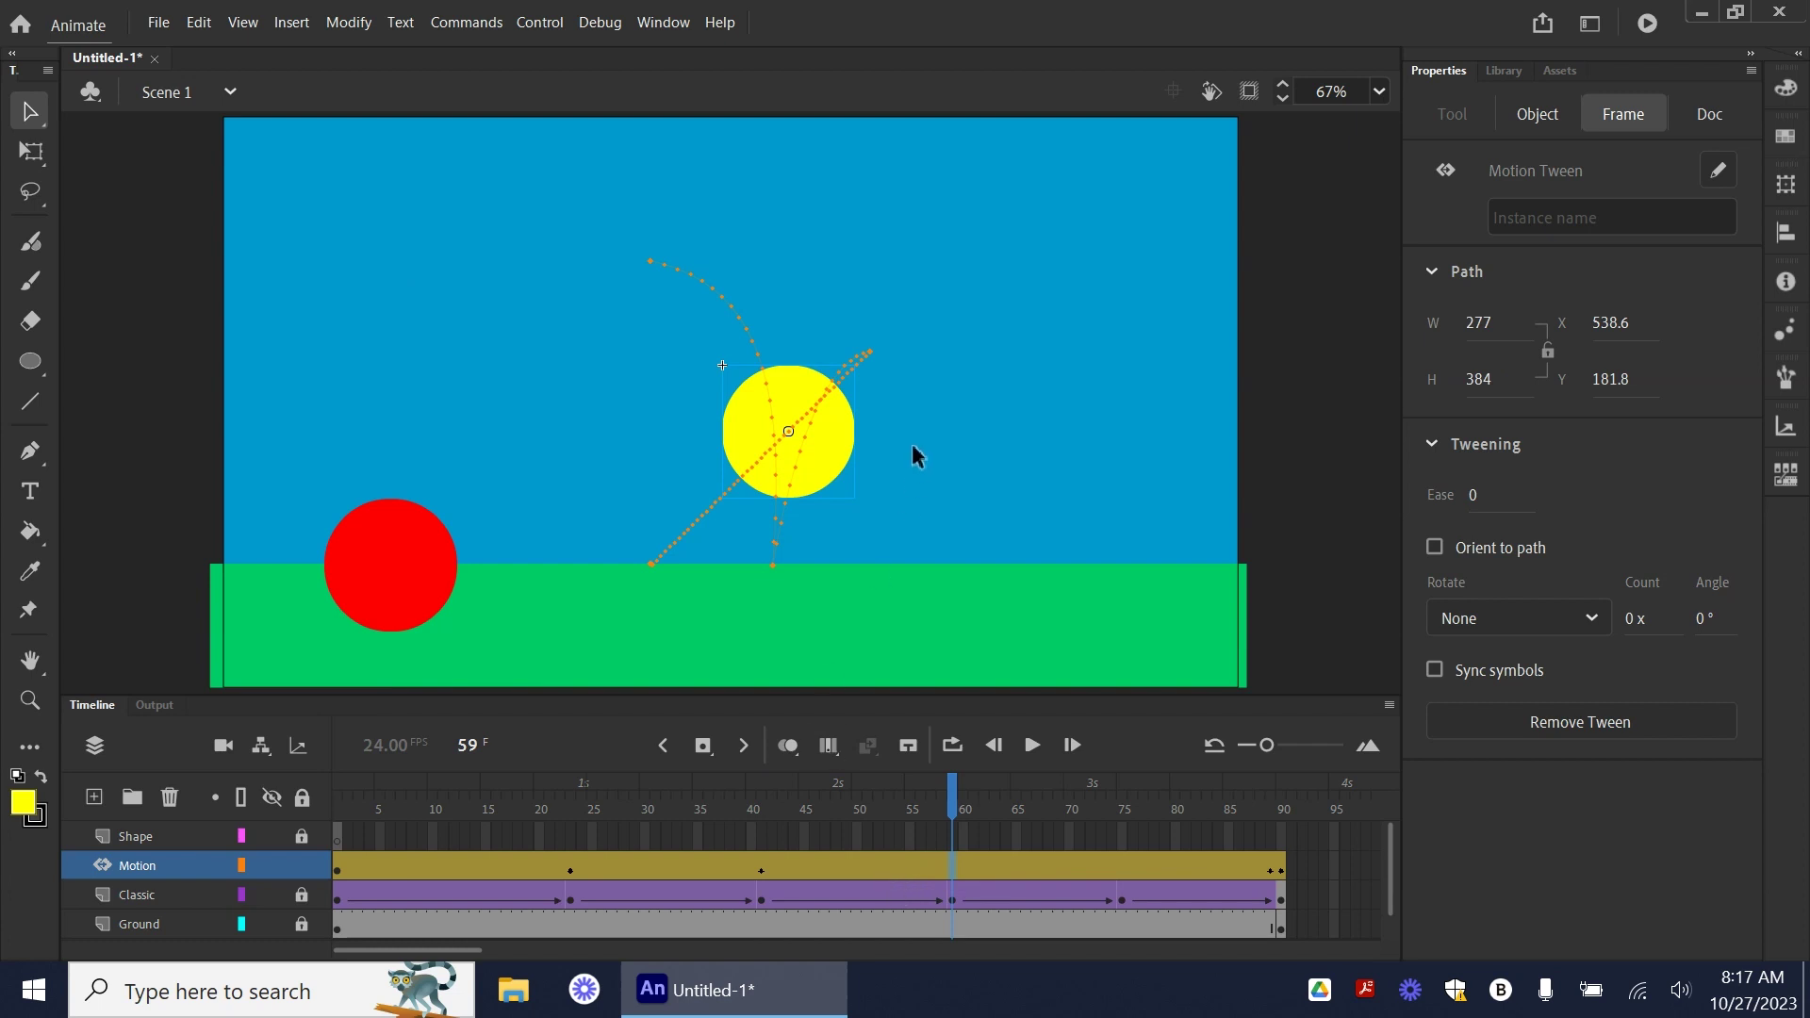
pyautogui.click(834, 462)
pyautogui.moveTo(832, 454); pyautogui.dragTo(938, 582)
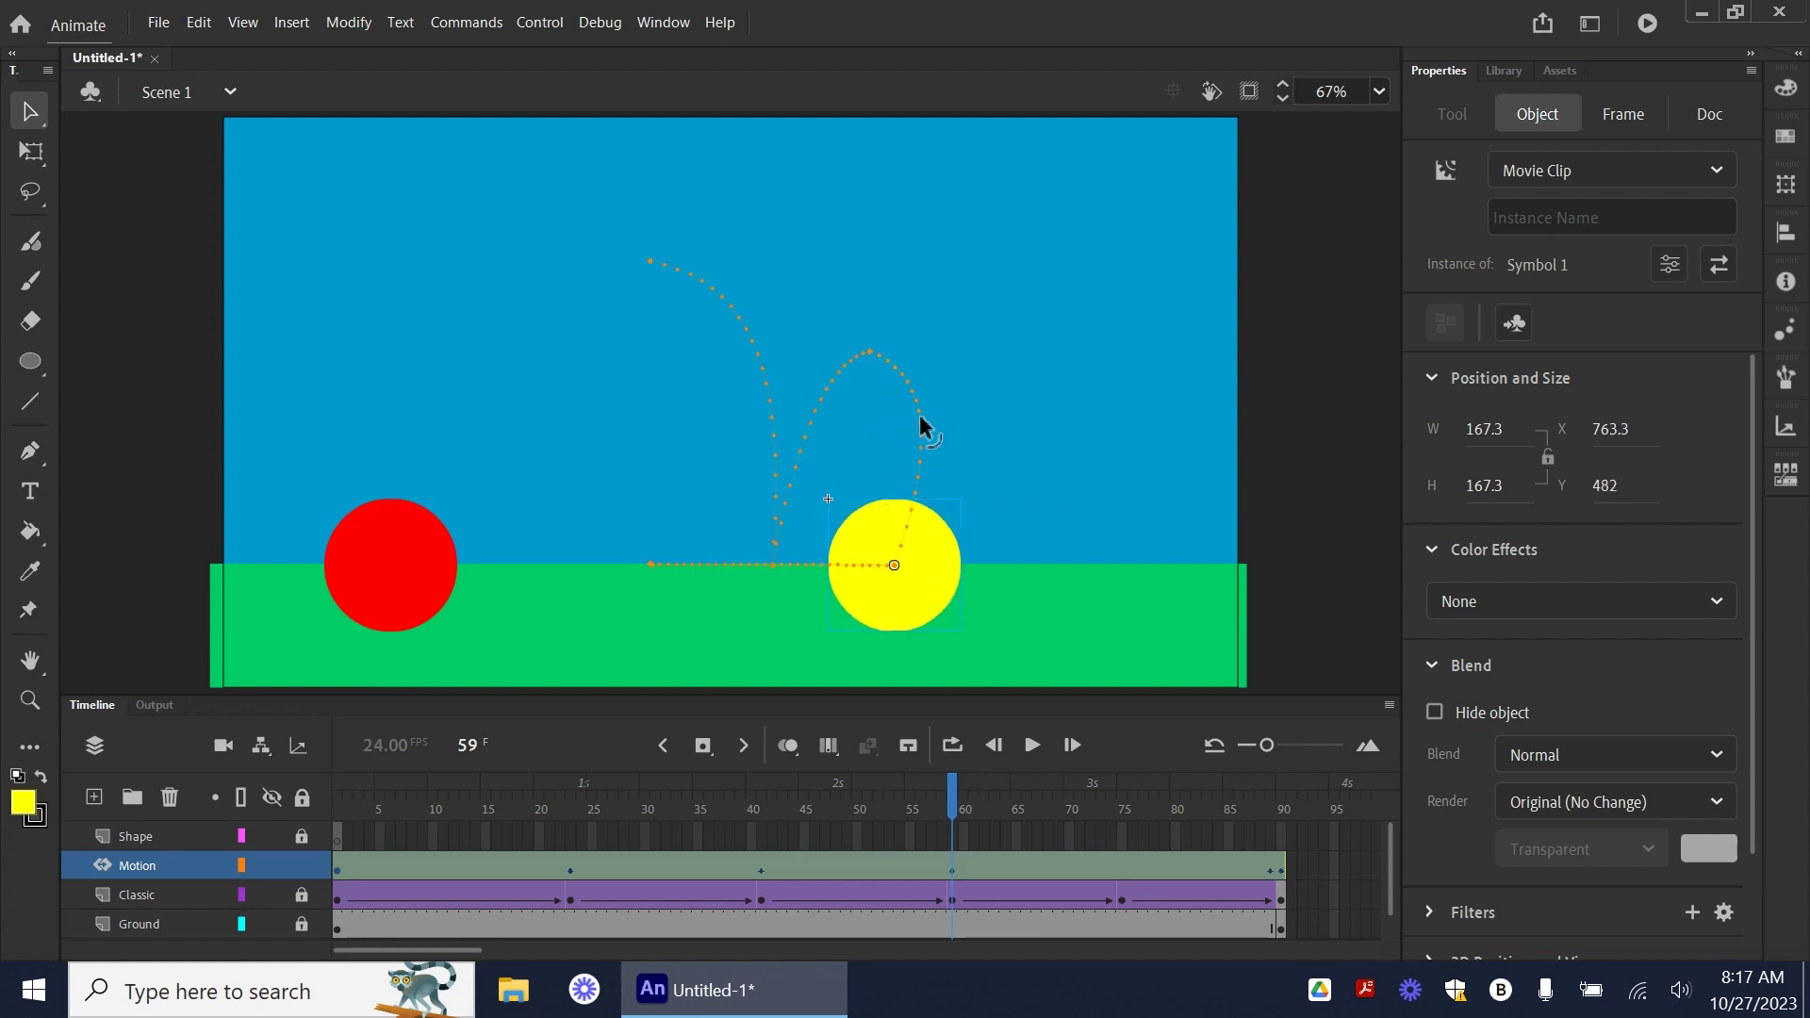
pyautogui.moveTo(920, 592); pyautogui.dragTo(943, 594)
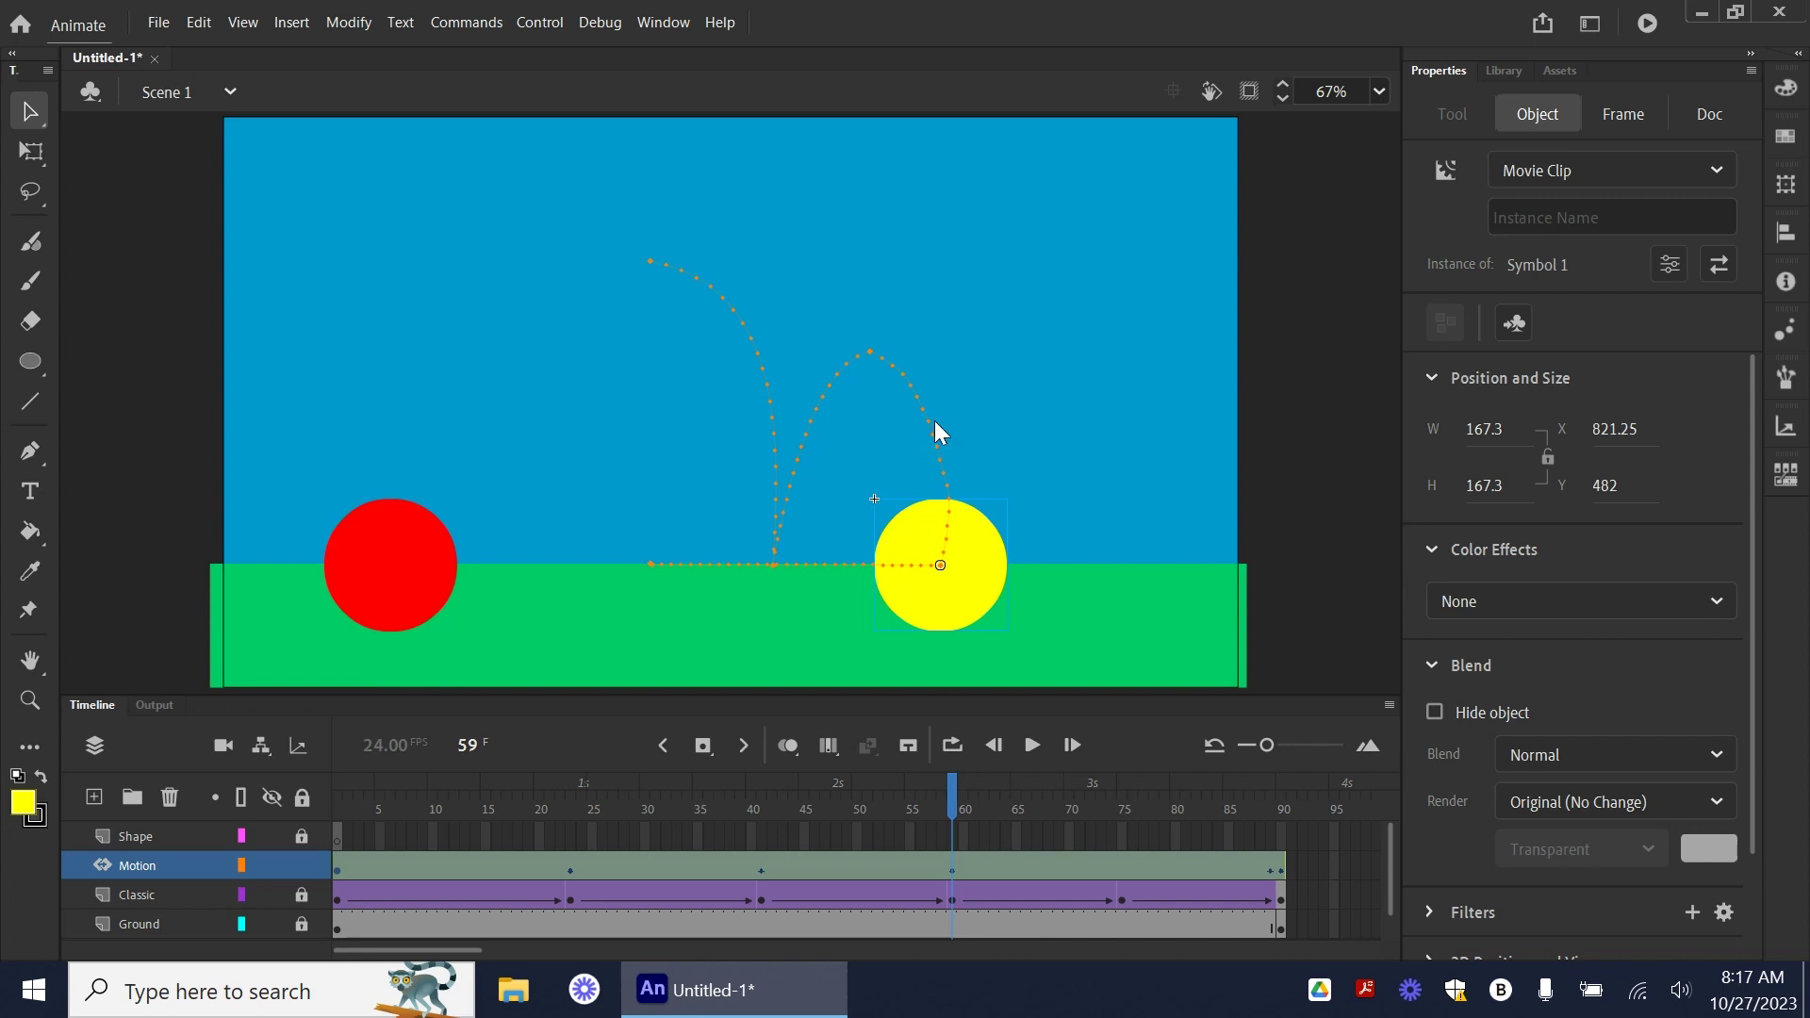
pyautogui.hotkey('ctrl', 'z')
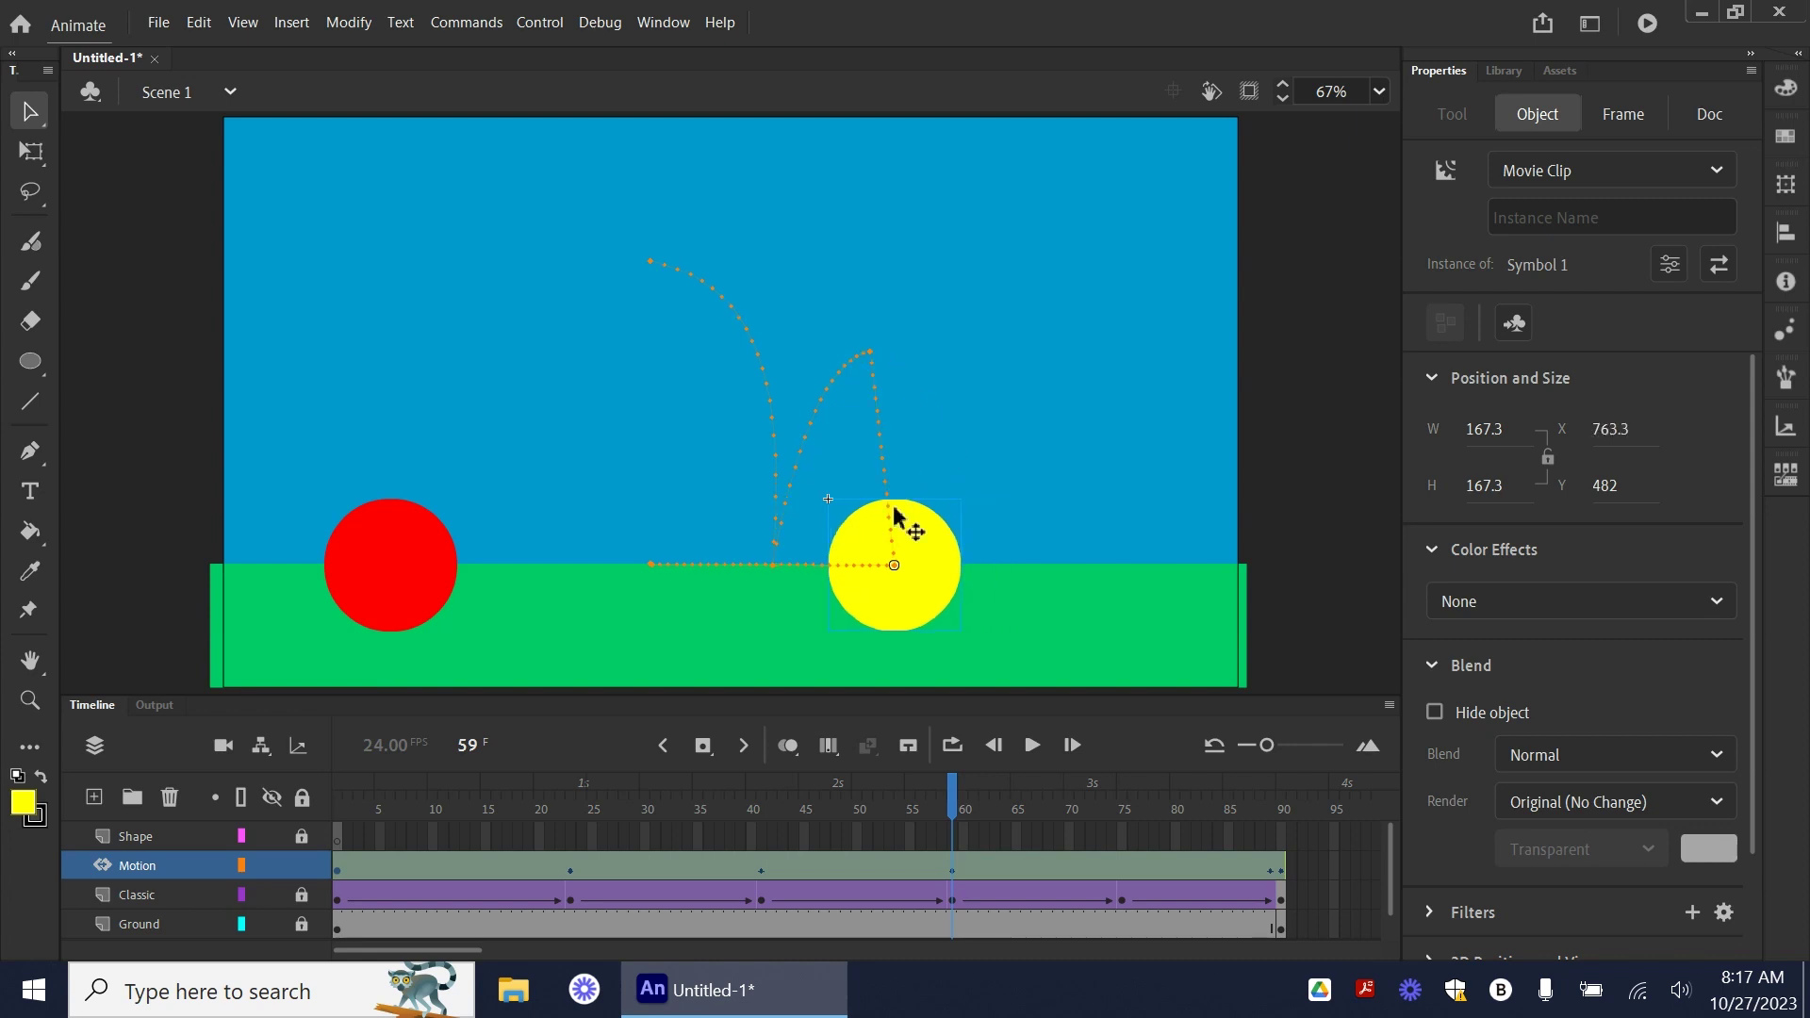
pyautogui.moveTo(929, 603); pyautogui.dragTo(965, 591)
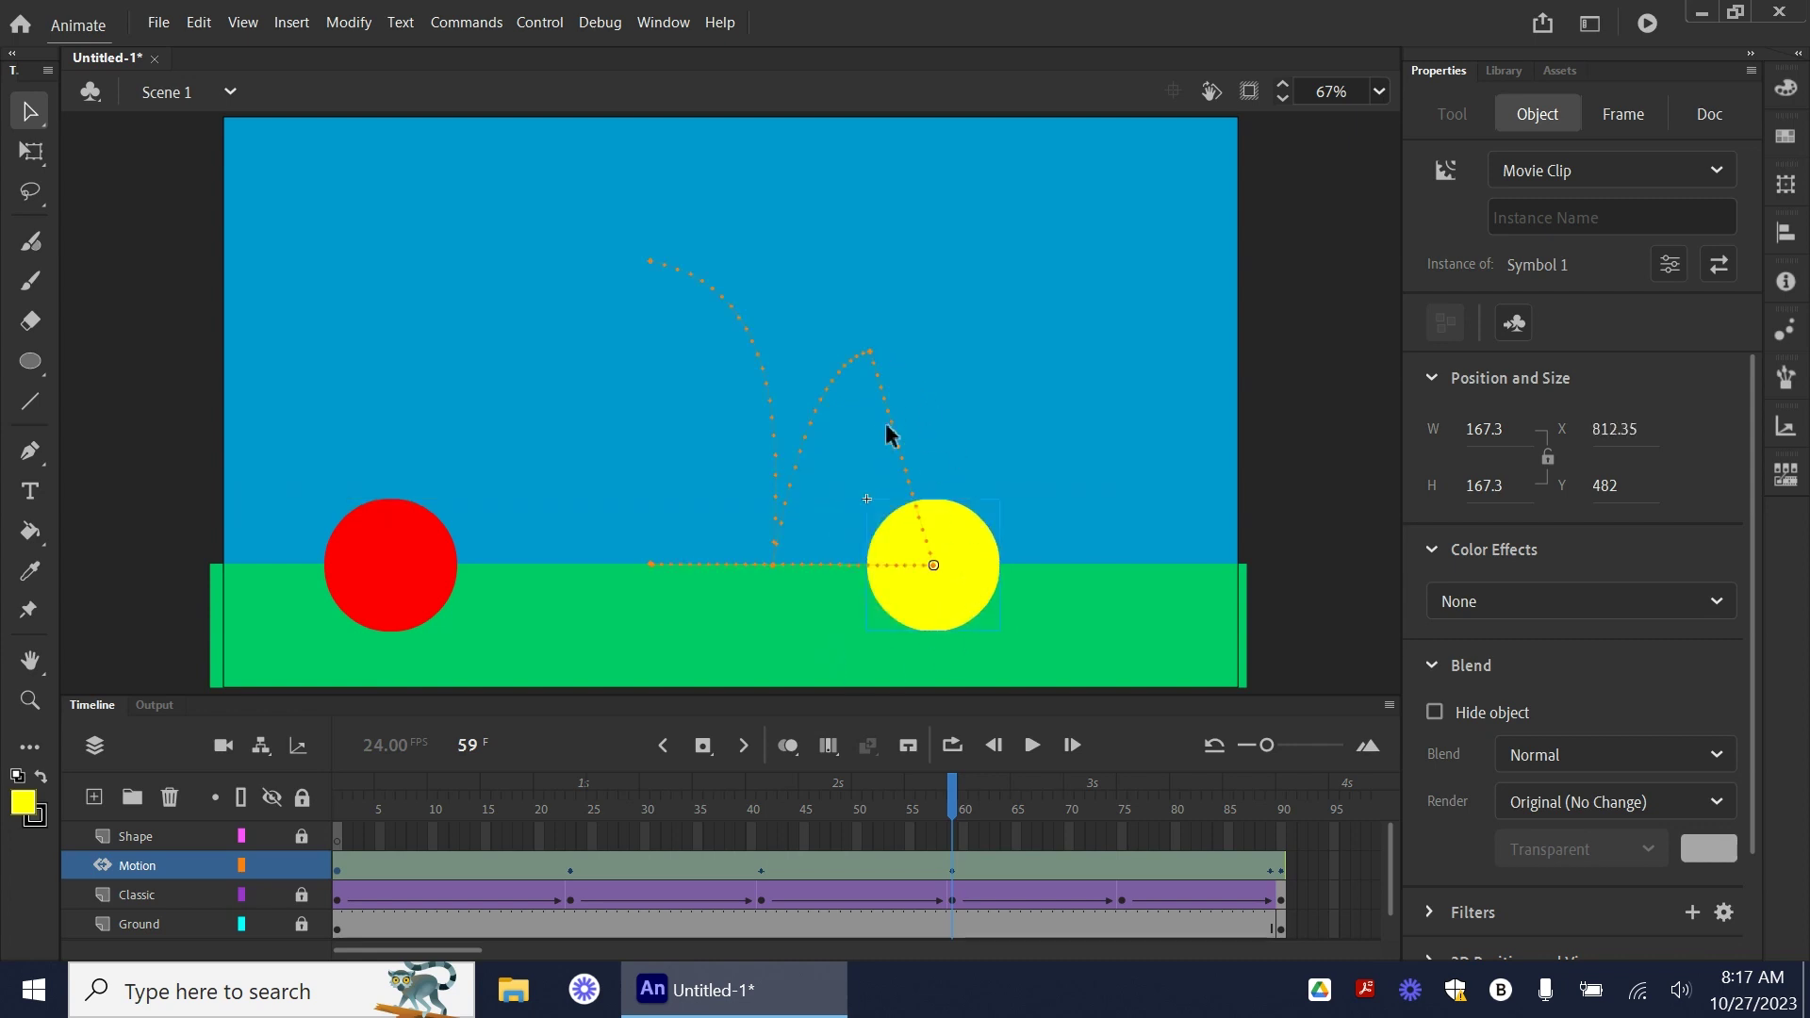
pyautogui.moveTo(903, 449); pyautogui.dragTo(923, 415)
# - At frame 75 of the Motion layer, raise the yellow ball to about X 538, Y 250 and curve the path from frame 59 upward
pyautogui.moveTo(1129, 895); pyautogui.dragTo(1106, 883)
pyautogui.click(1127, 871)
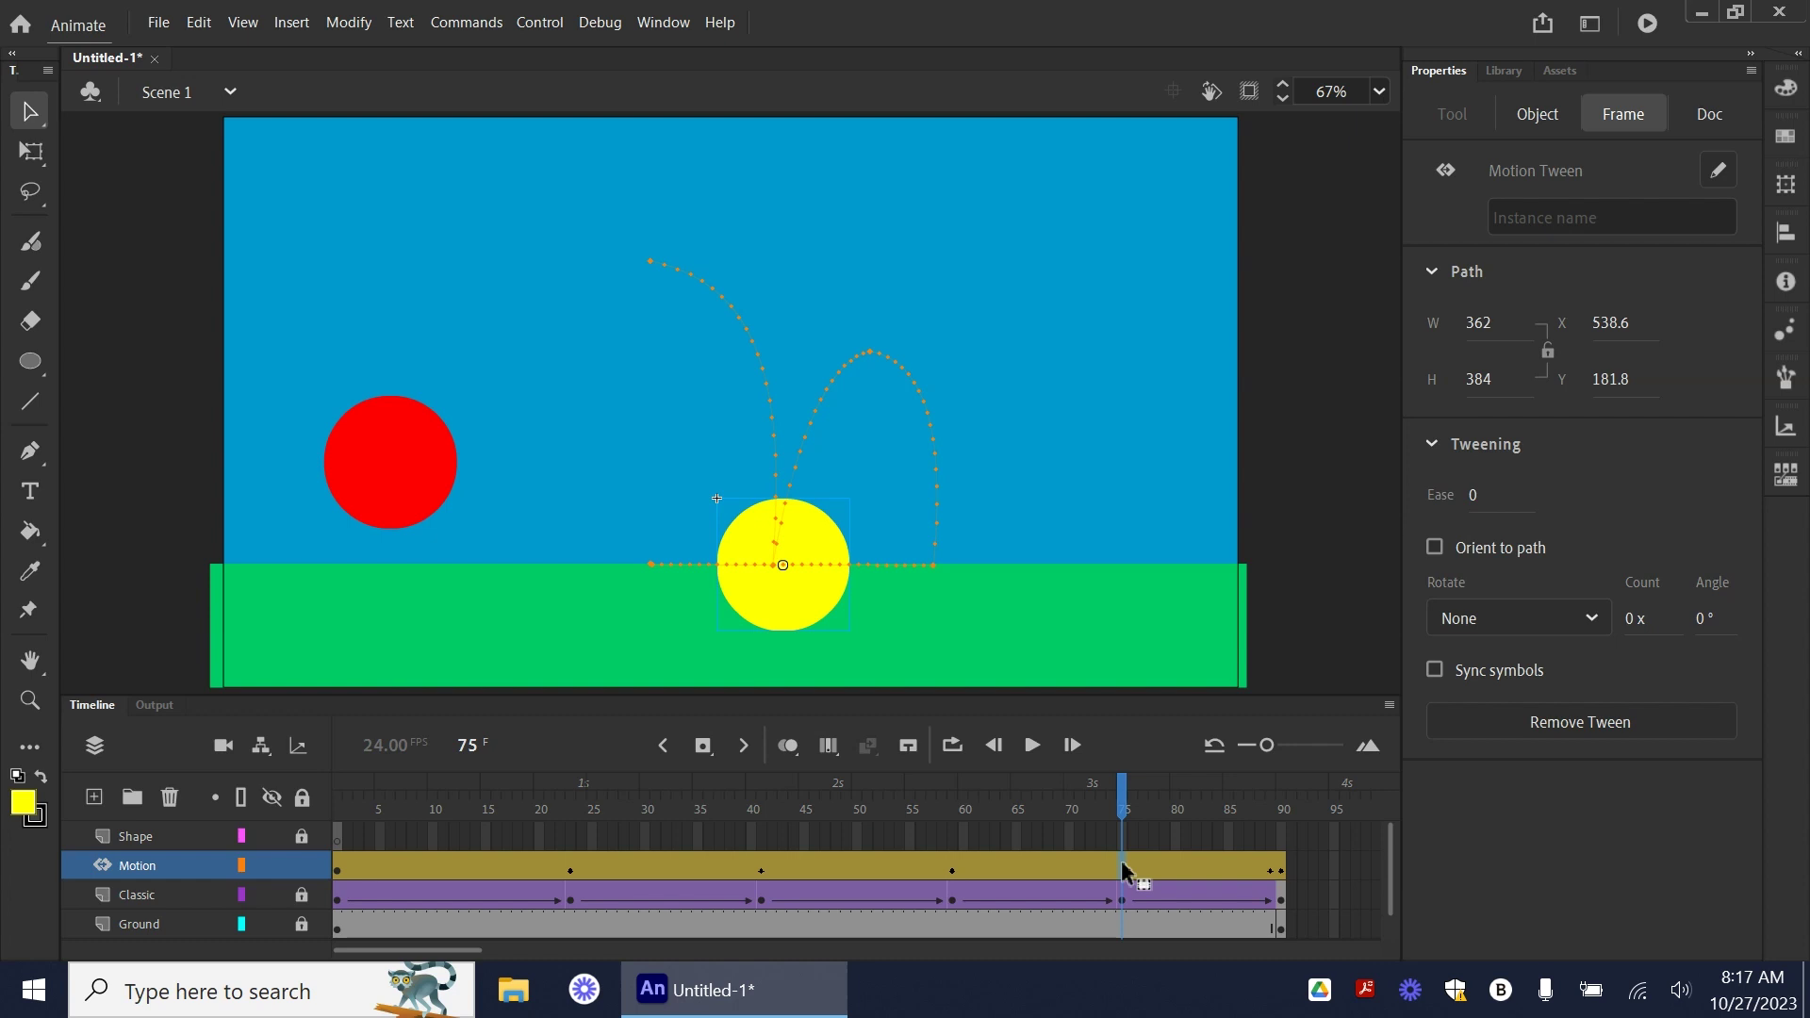
pyautogui.click(953, 872)
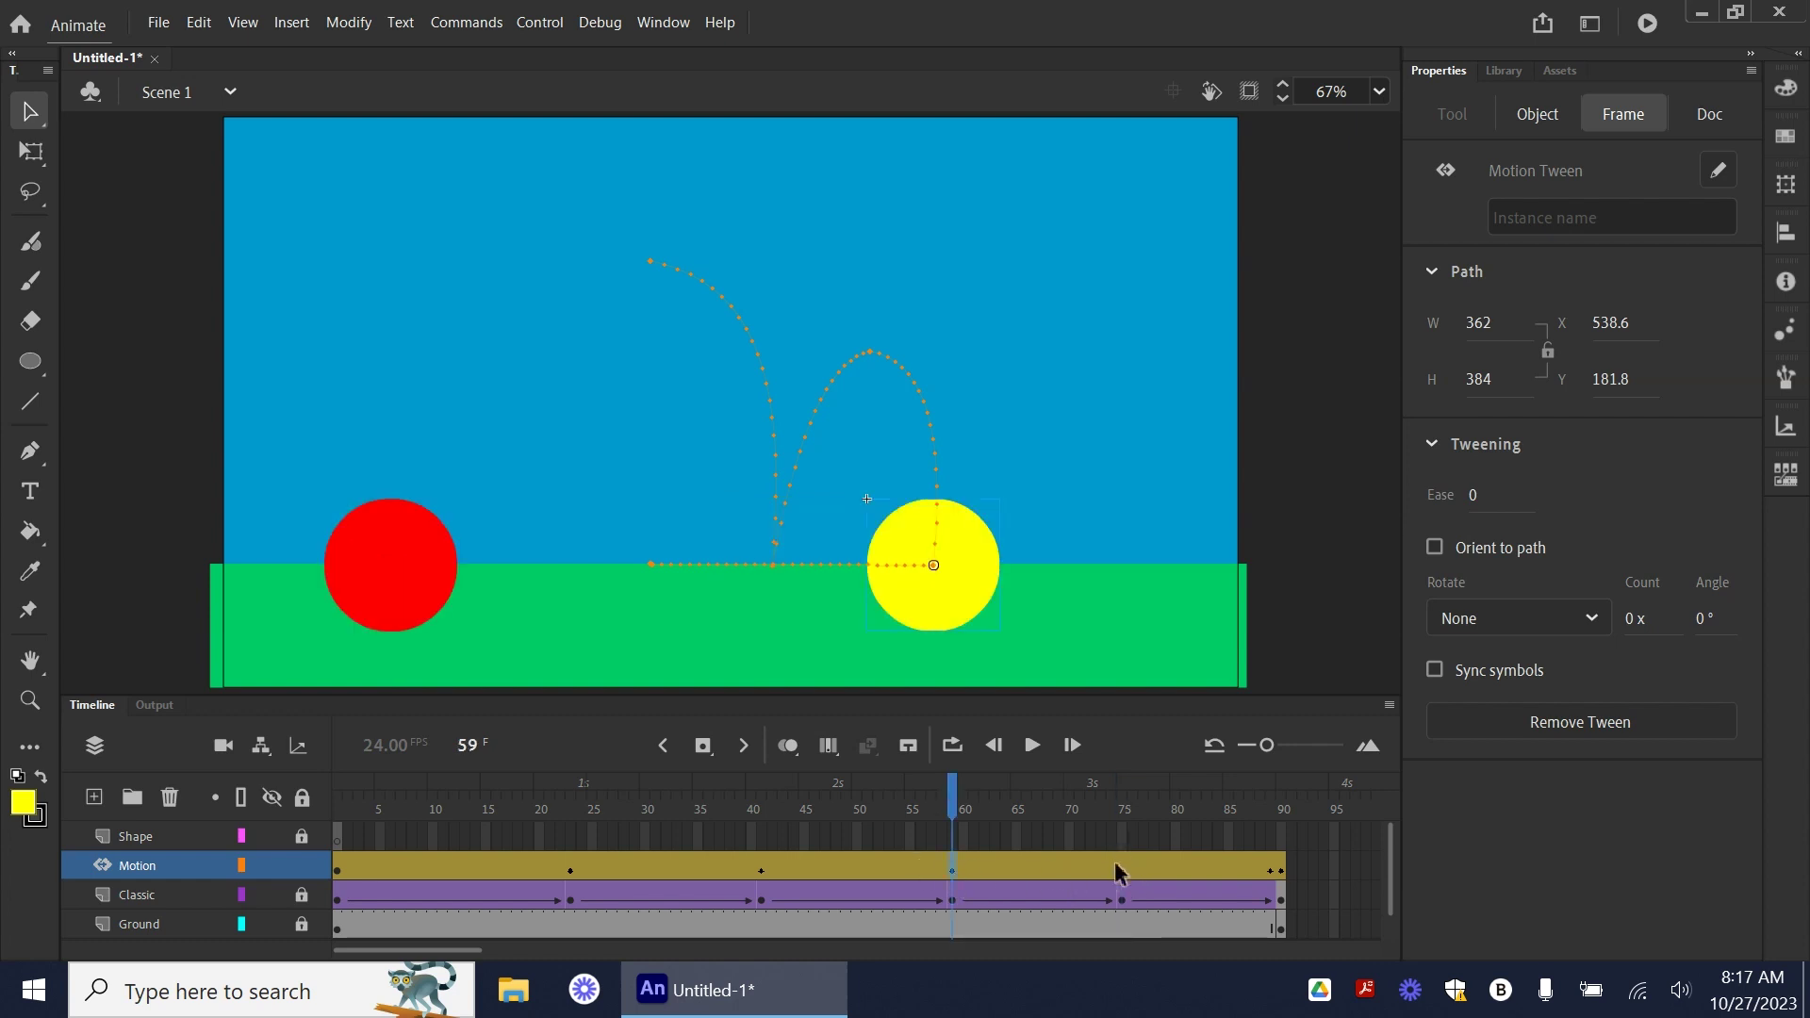
pyautogui.click(1122, 872)
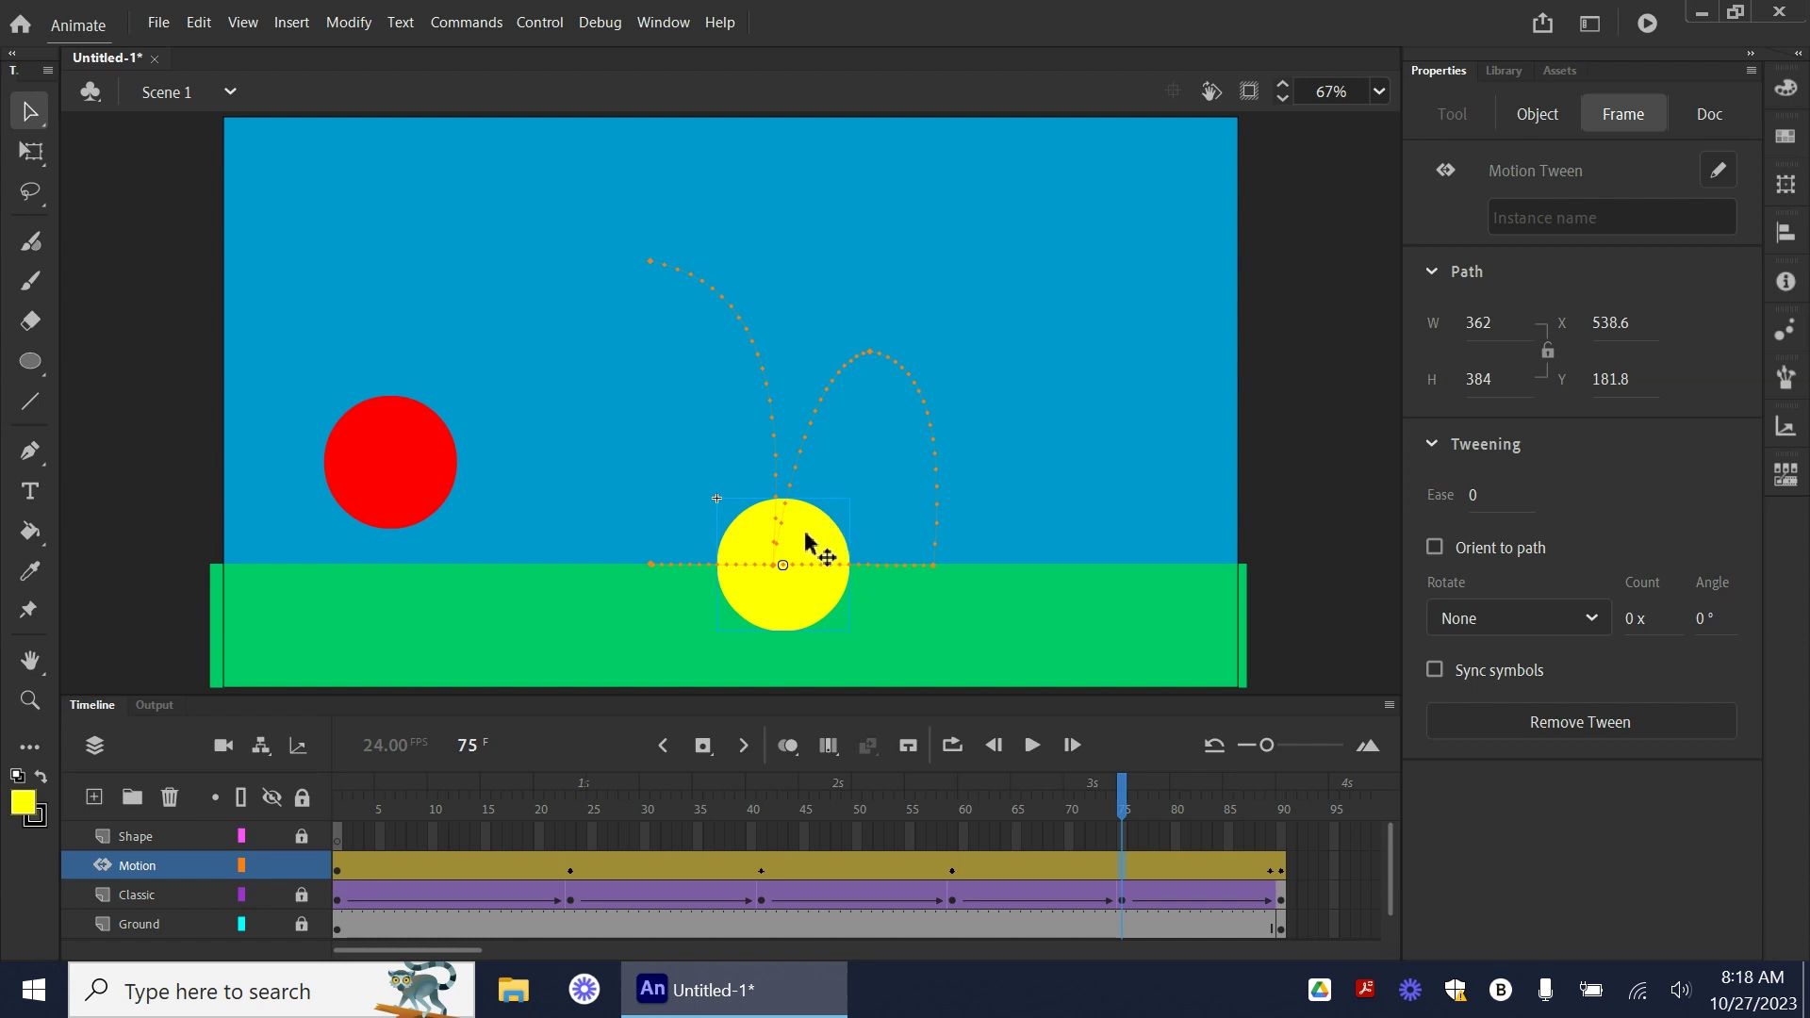
pyautogui.click(811, 582)
pyautogui.moveTo(812, 582); pyautogui.dragTo(747, 412)
pyautogui.moveTo(832, 486); pyautogui.dragTo(855, 435)
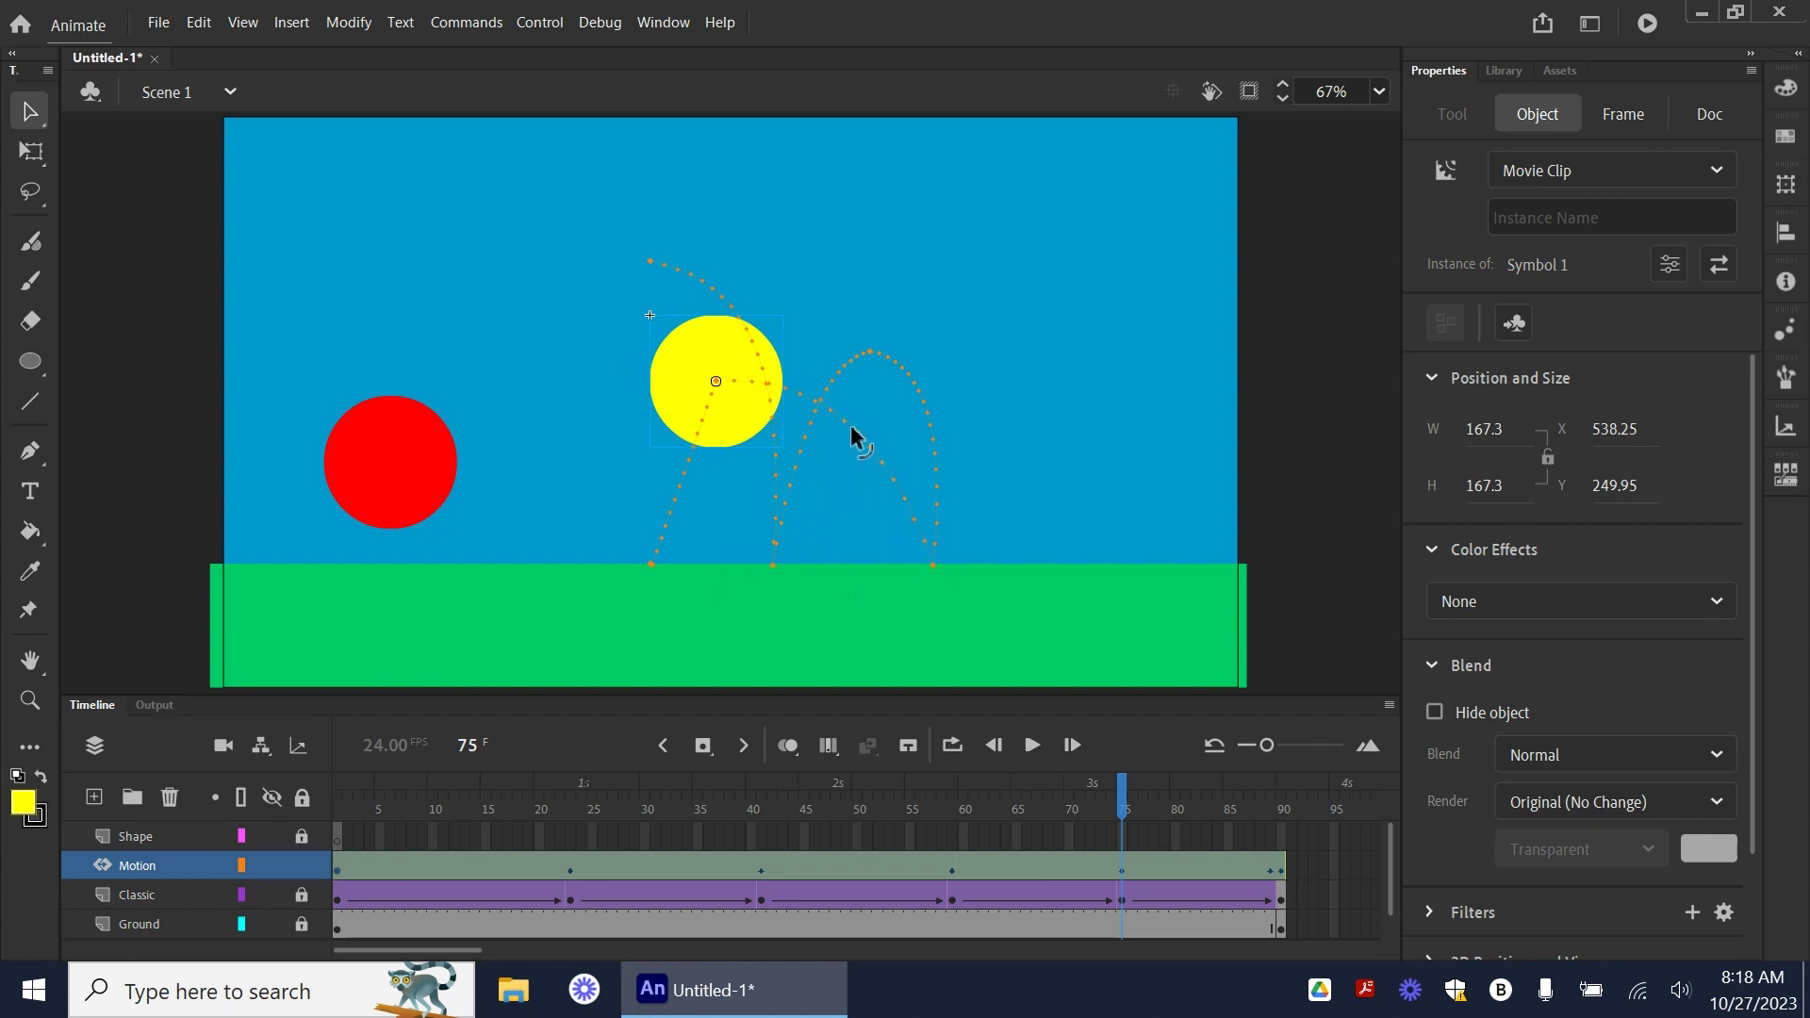
# - Curve the yellow ball's last path segment down to frame 90 and play the animation from the first frame
pyautogui.click(1280, 868)
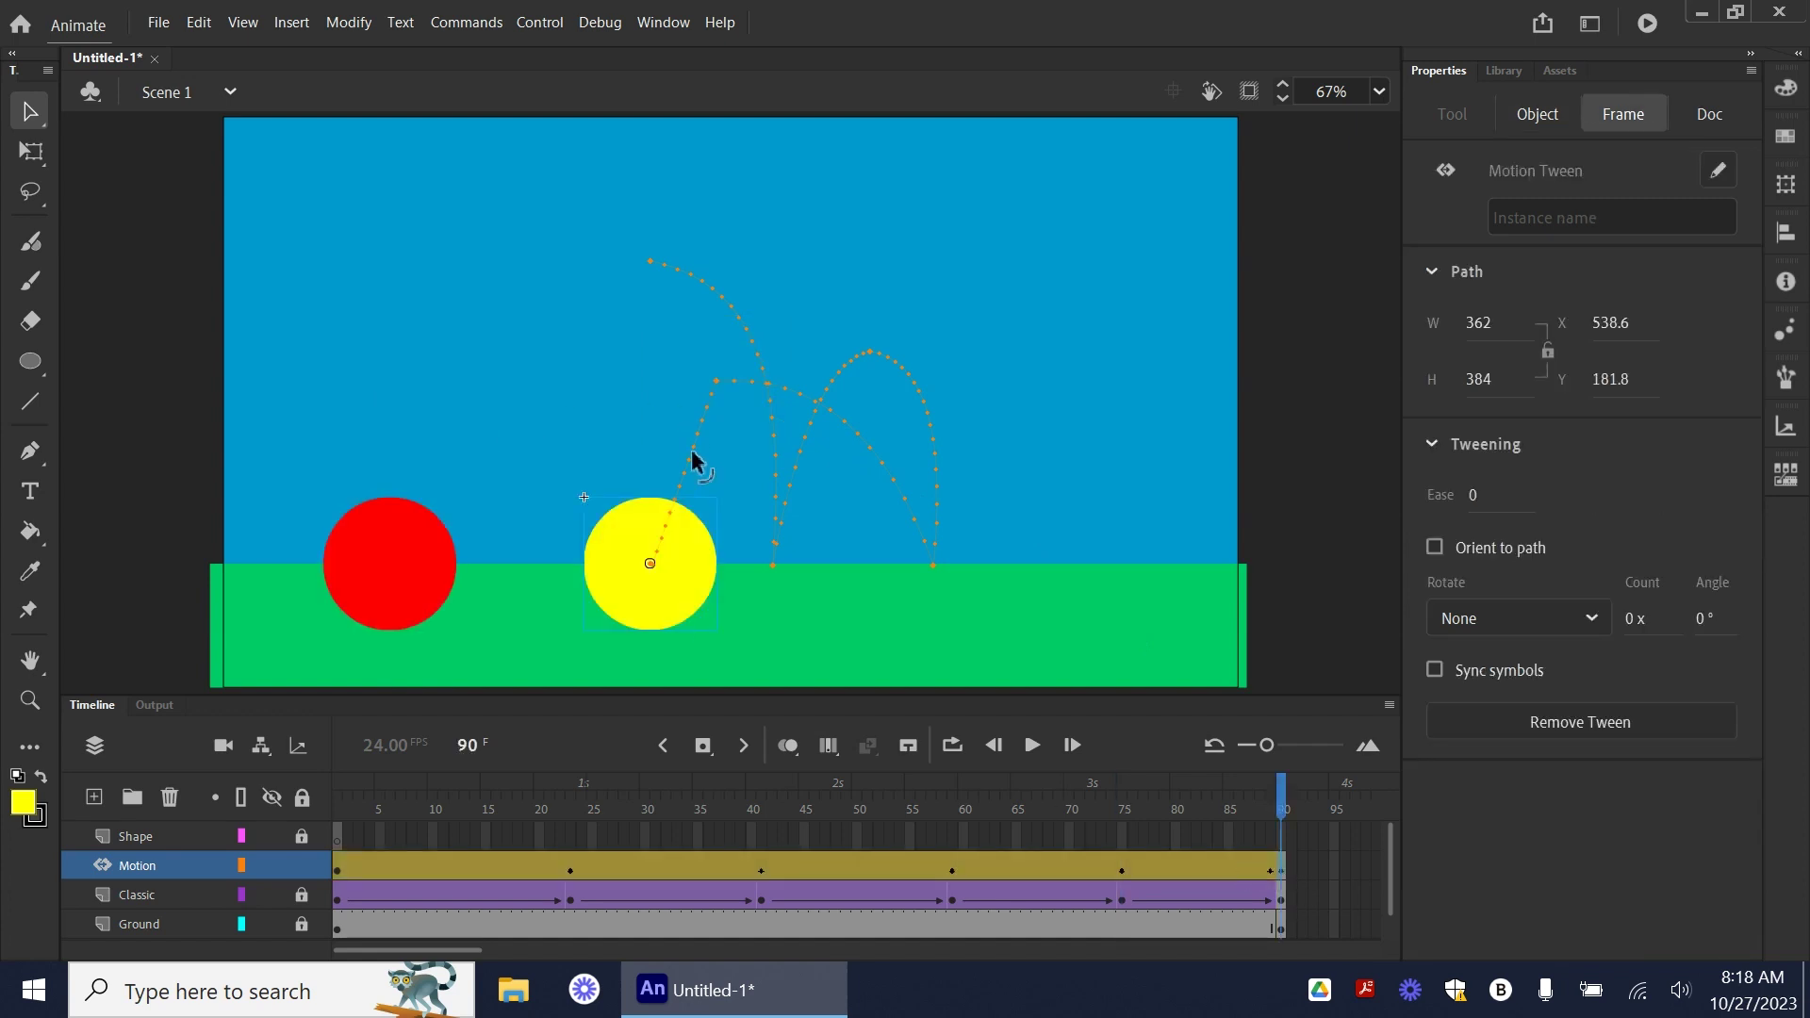
pyautogui.moveTo(692, 460); pyautogui.dragTo(667, 450)
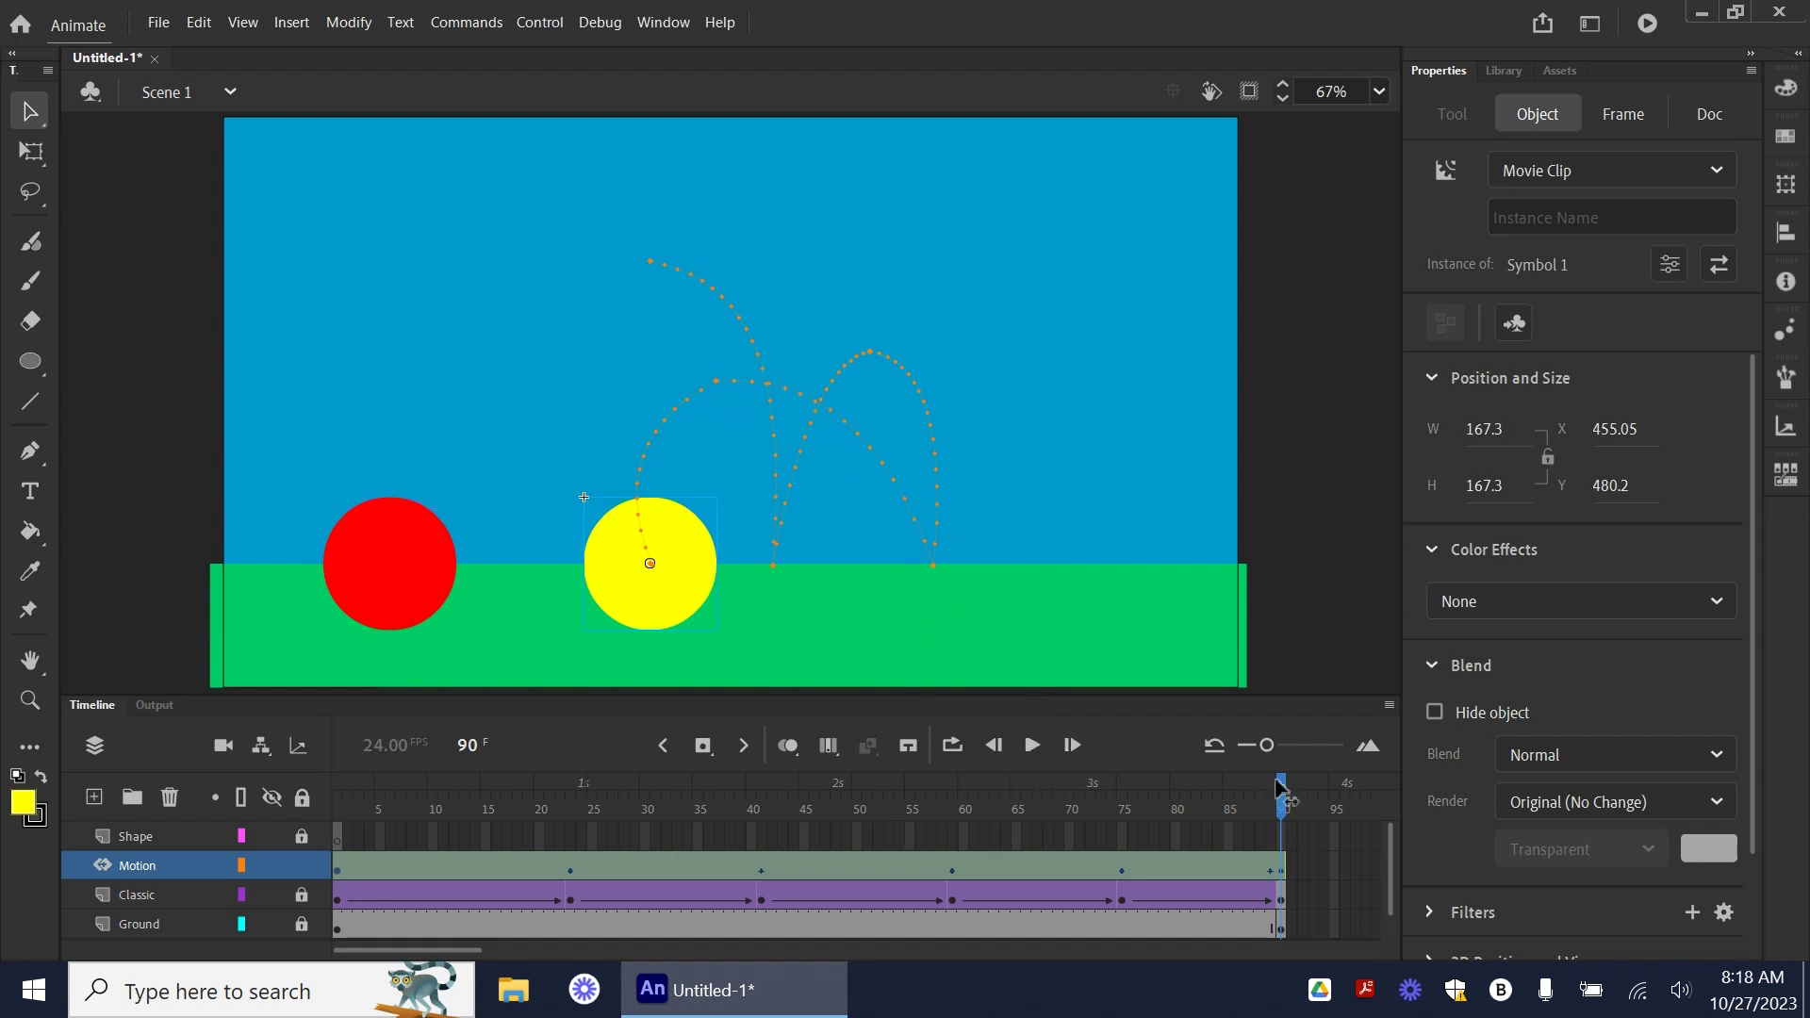
pyautogui.moveTo(1280, 787); pyautogui.dragTo(338, 787)
pyautogui.click(1105, 725)
pyautogui.click(1038, 747)
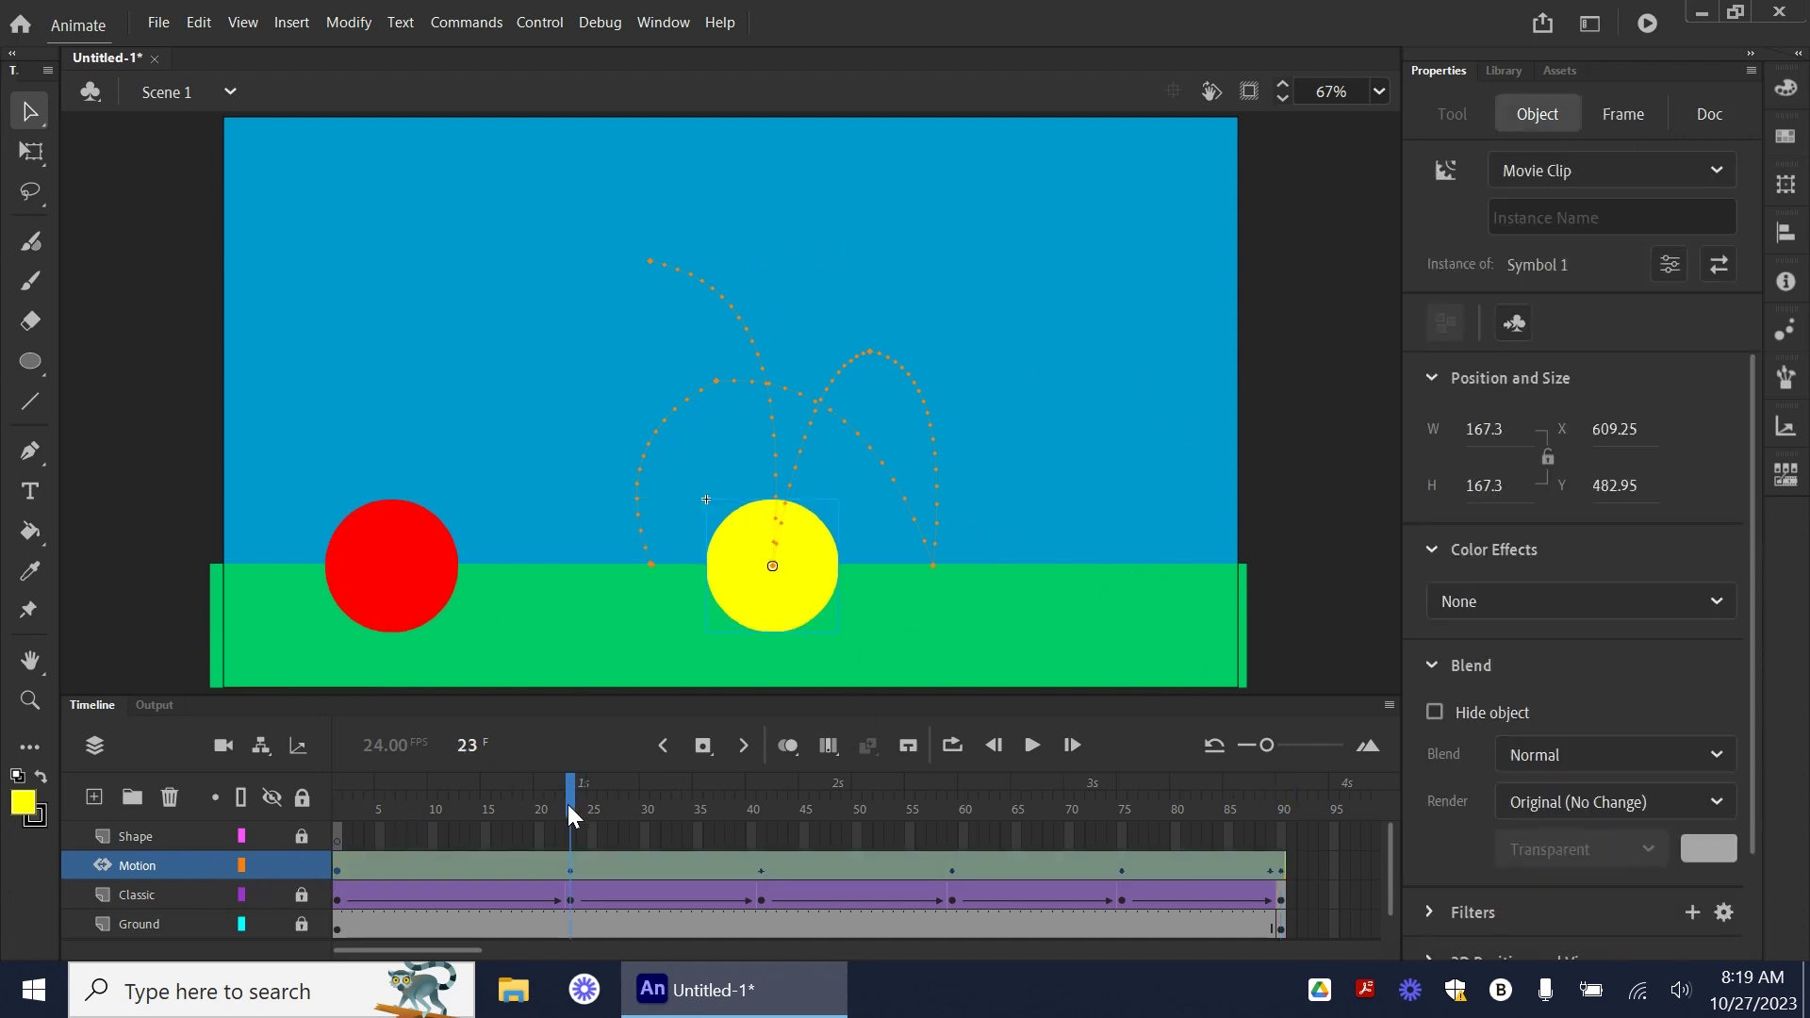
# - Return to frame 1, lock the Motion layer, unlock the Shape layer and select its first frame
pyautogui.moveTo(572, 816); pyautogui.dragTo(338, 810)
pyautogui.click(266, 828)
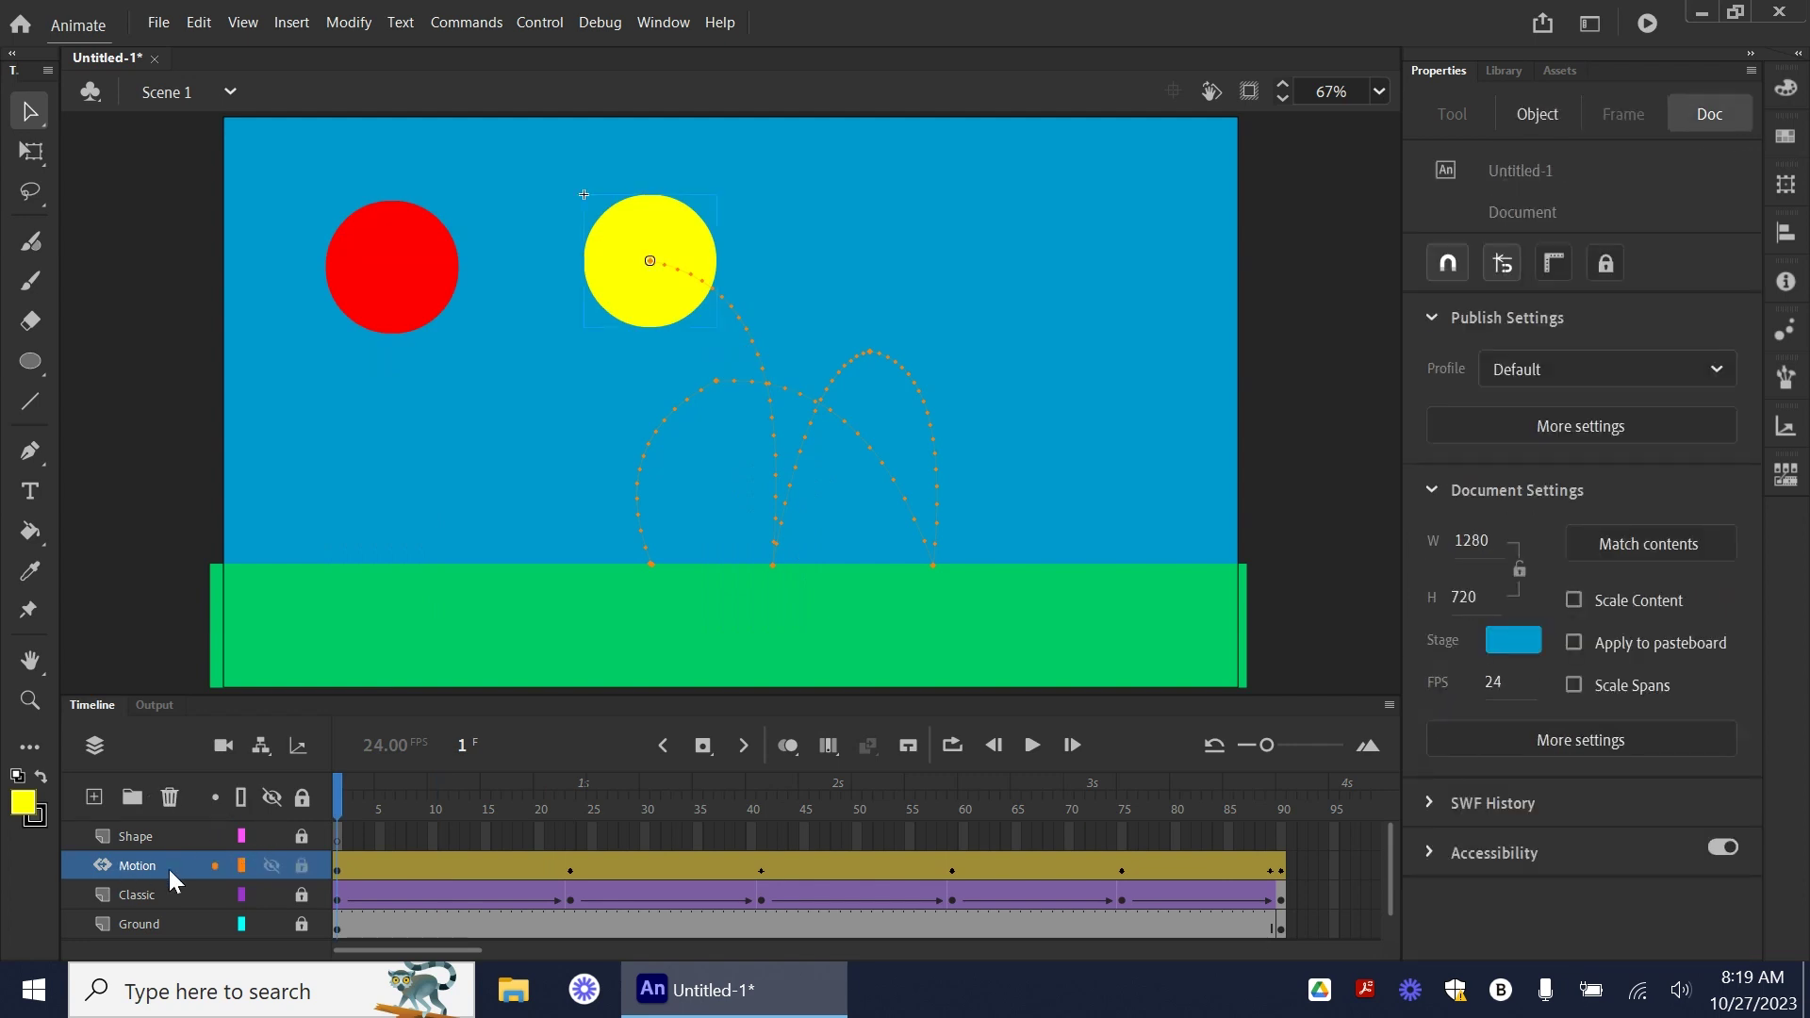
pyautogui.click(300, 865)
pyautogui.click(339, 839)
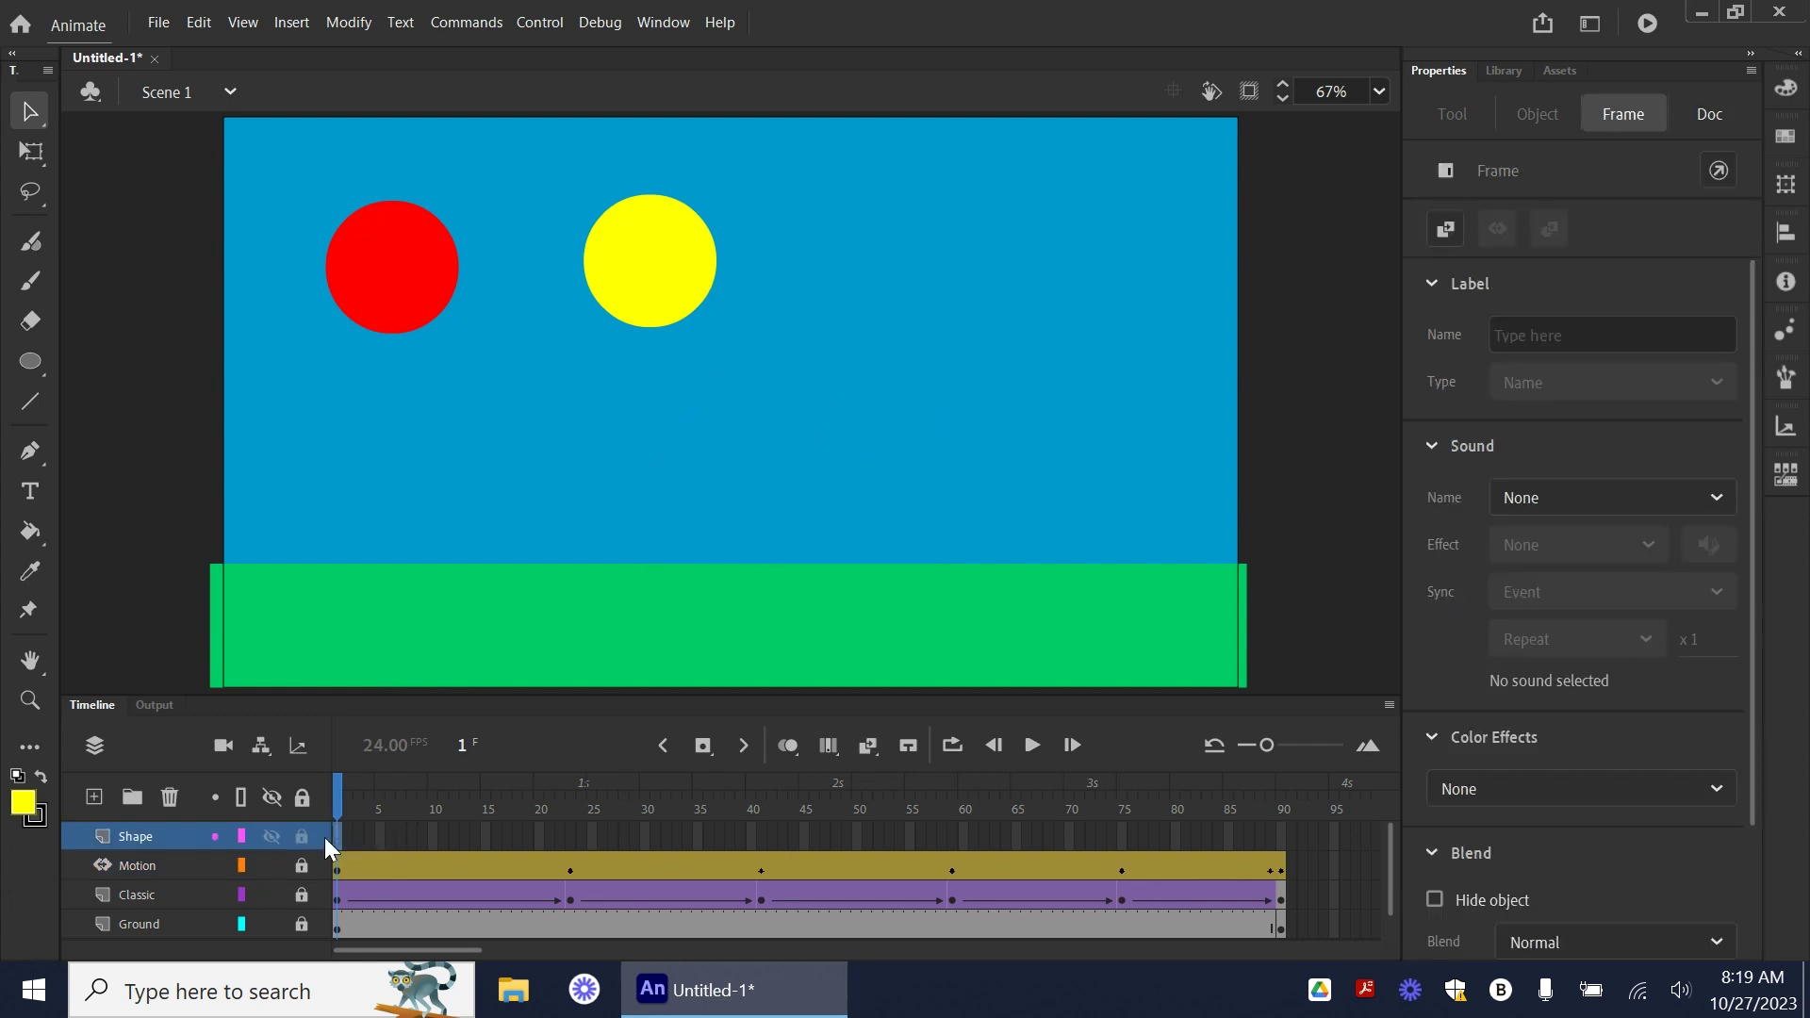
# - On frame 1 of the Shape layer, draw a violet rectangle about 181 px wide in the upper right of the stage
pyautogui.click(1279, 870)
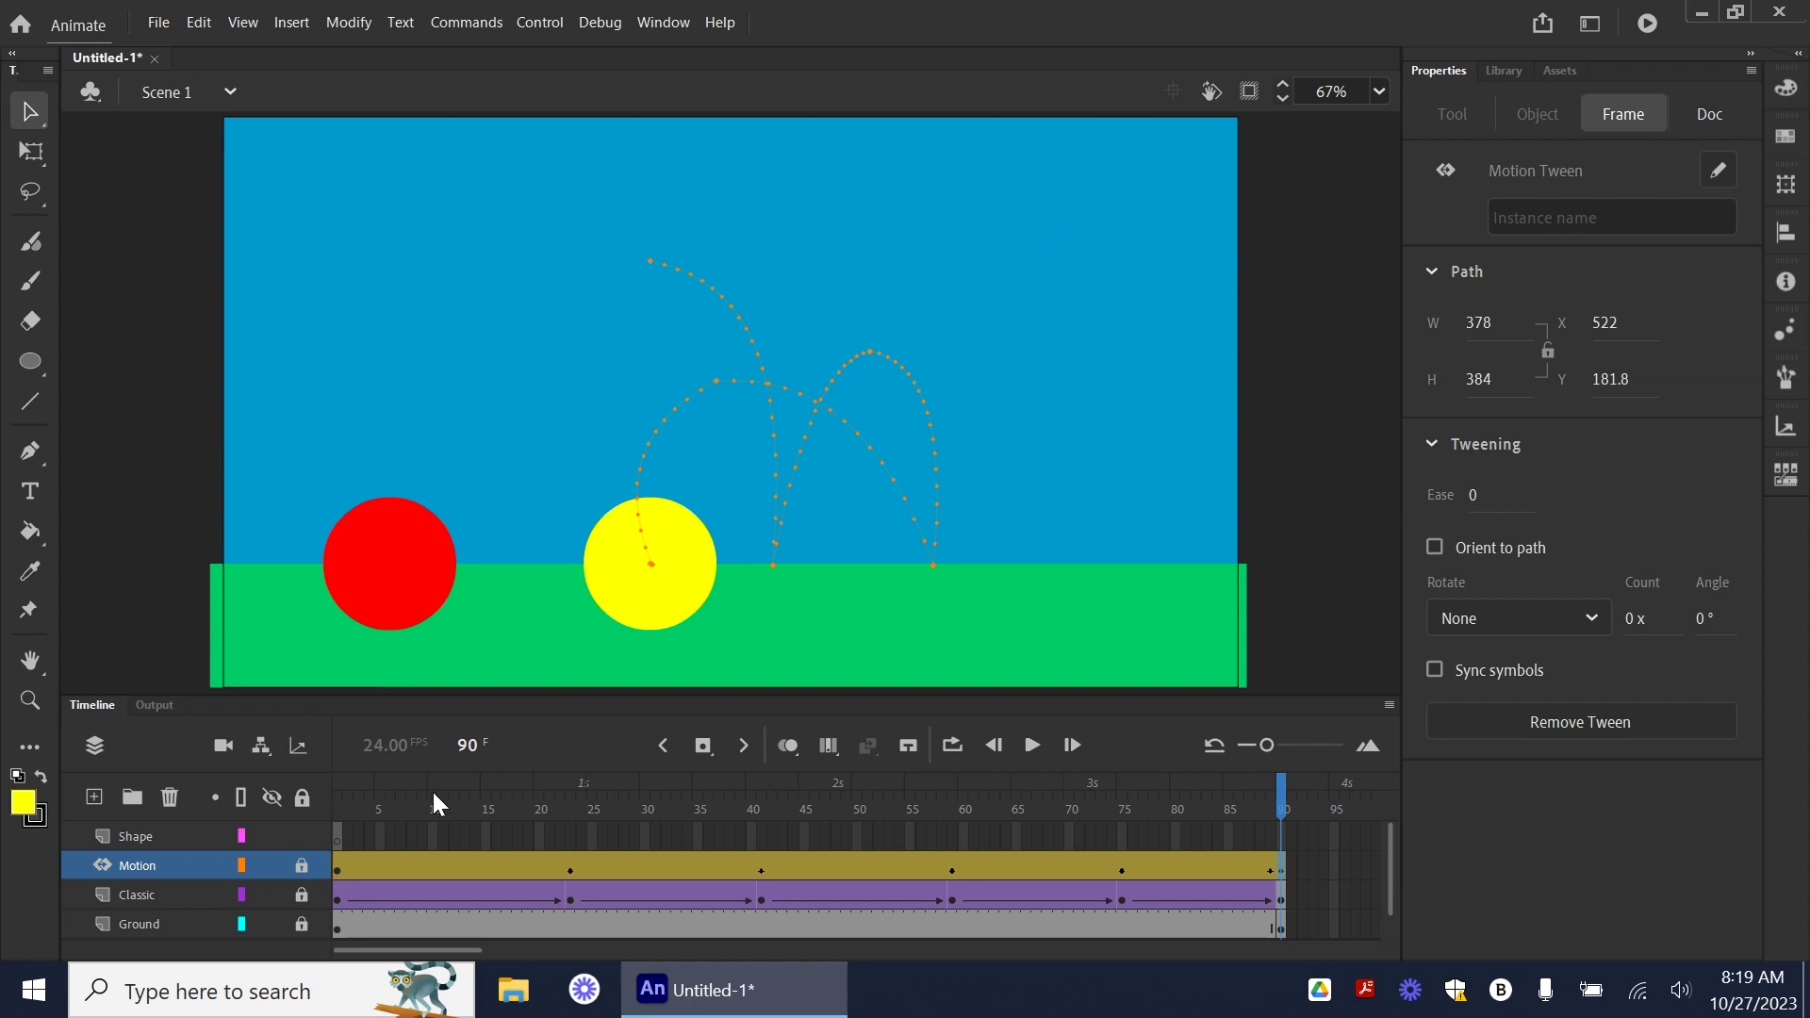
pyautogui.click(336, 838)
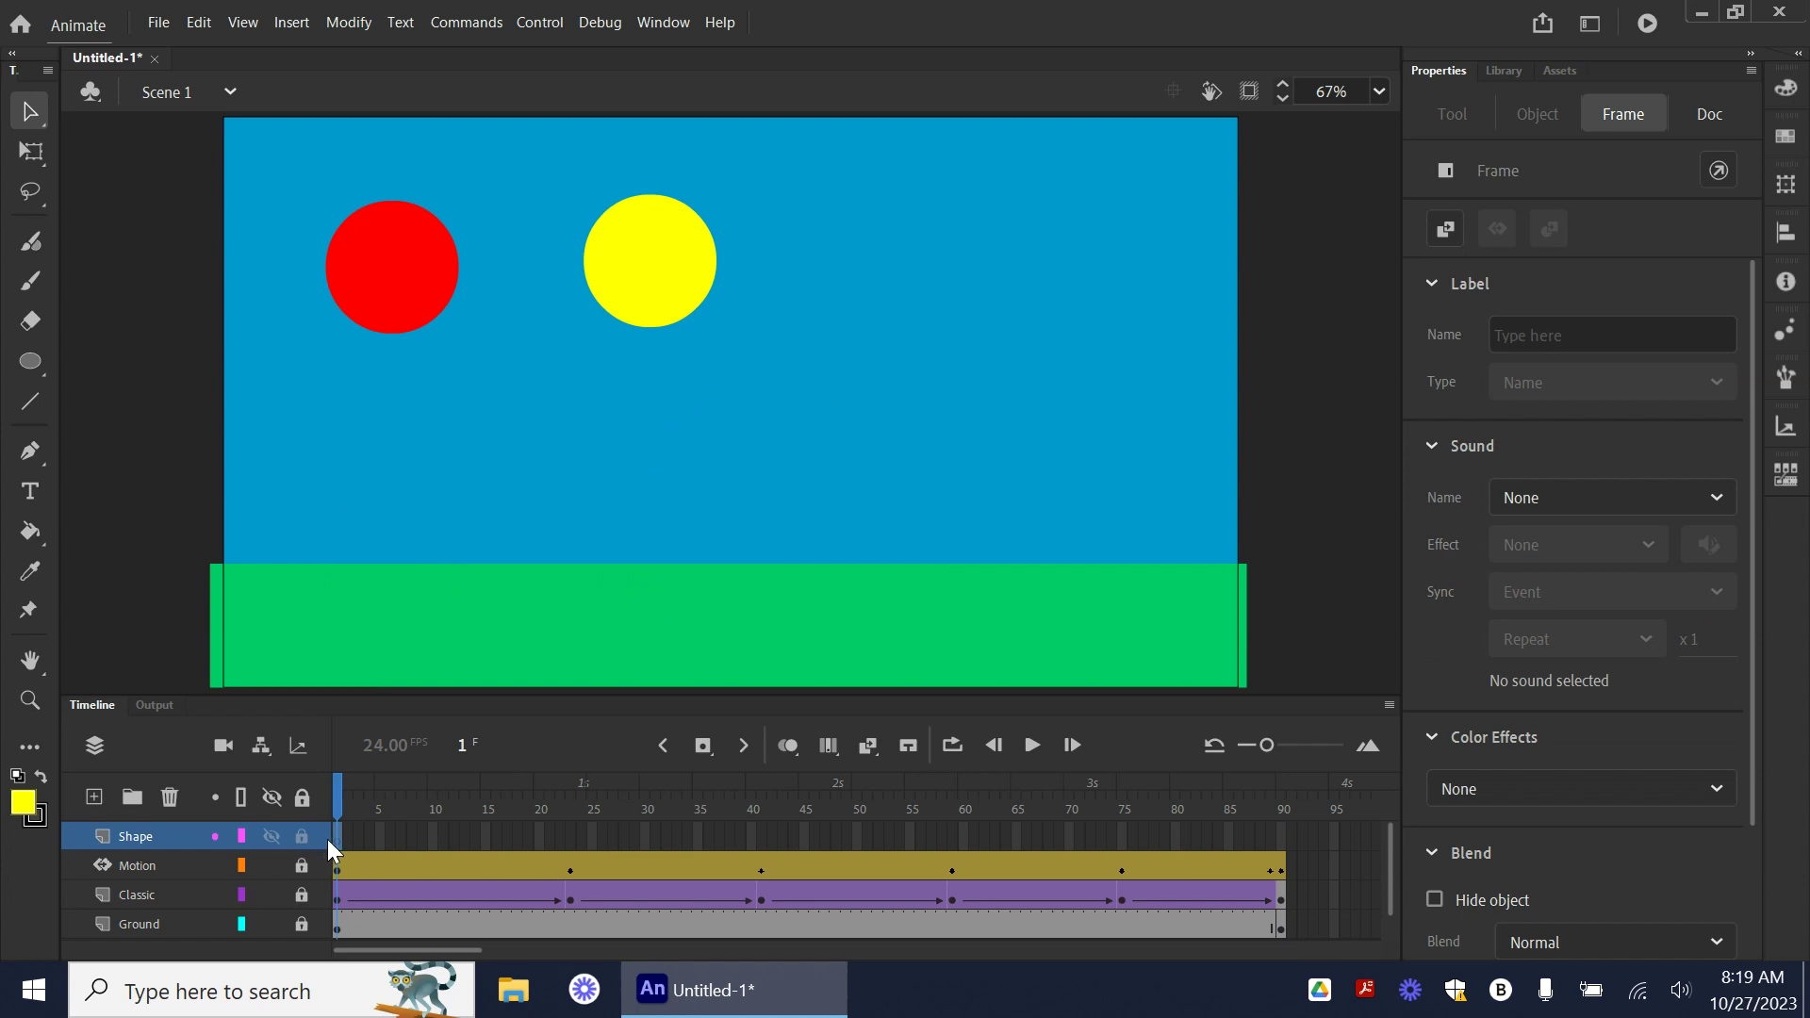
pyautogui.click(27, 361)
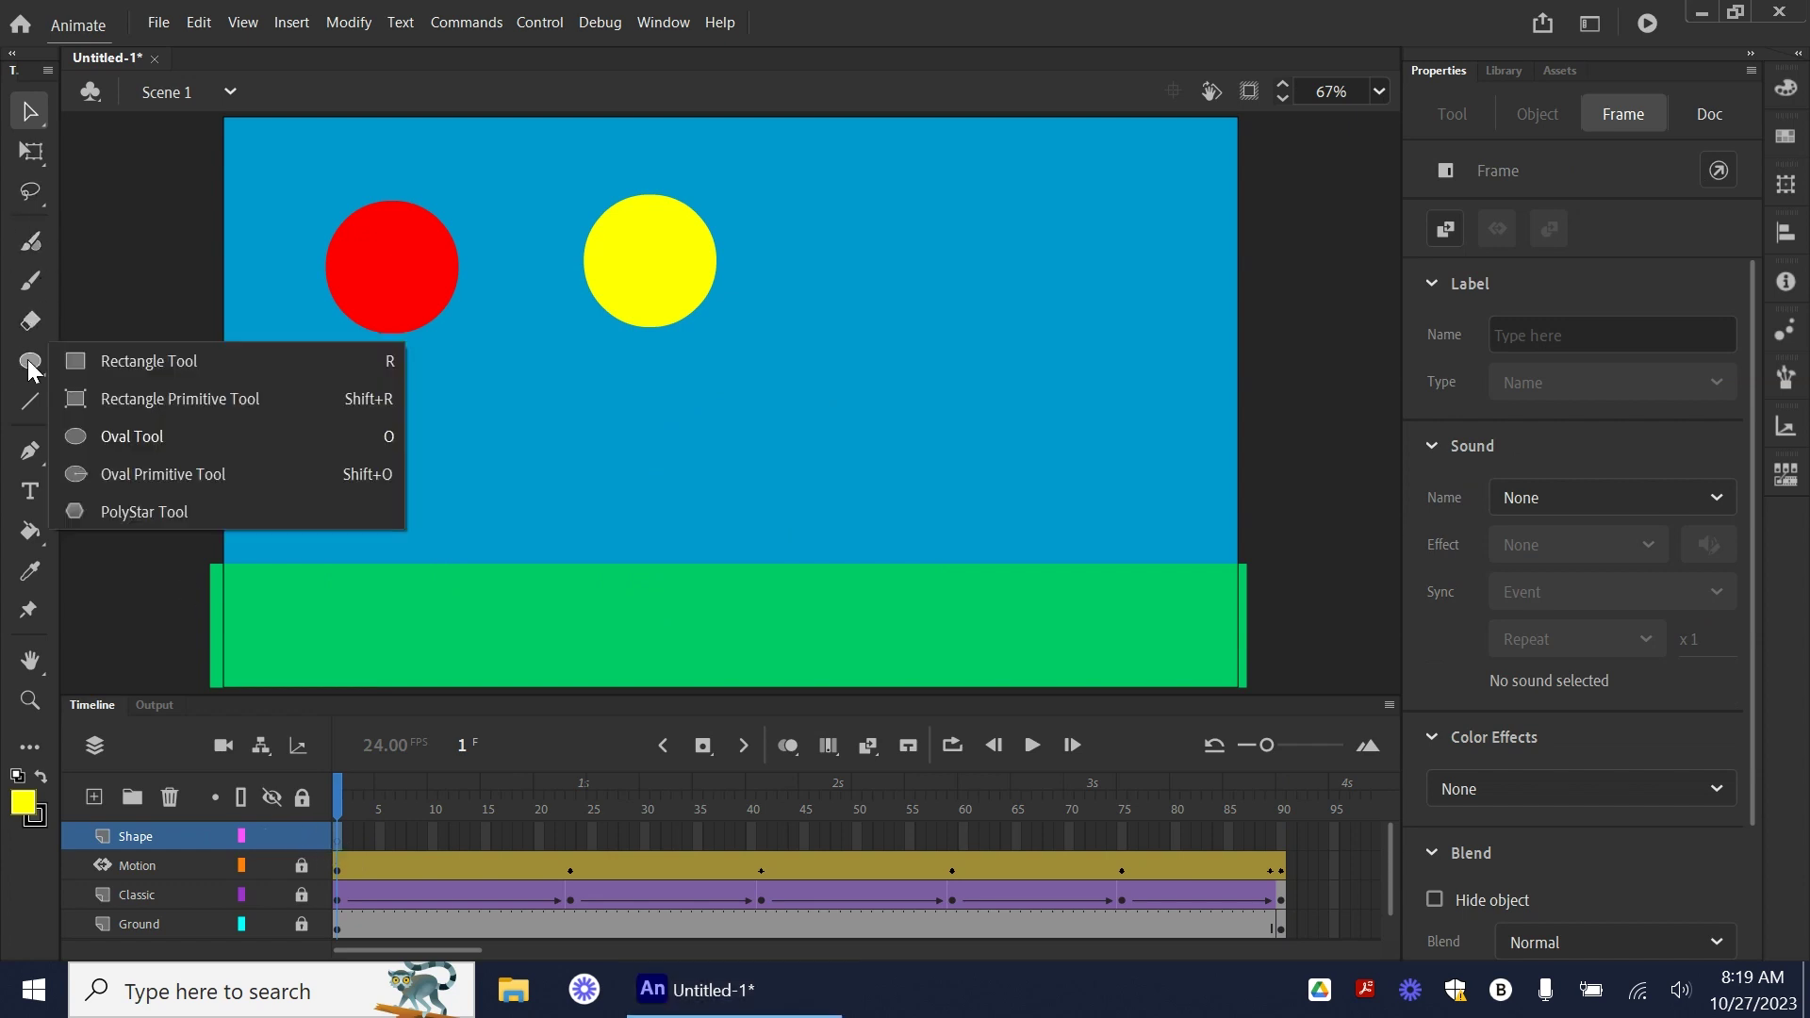
pyautogui.click(121, 355)
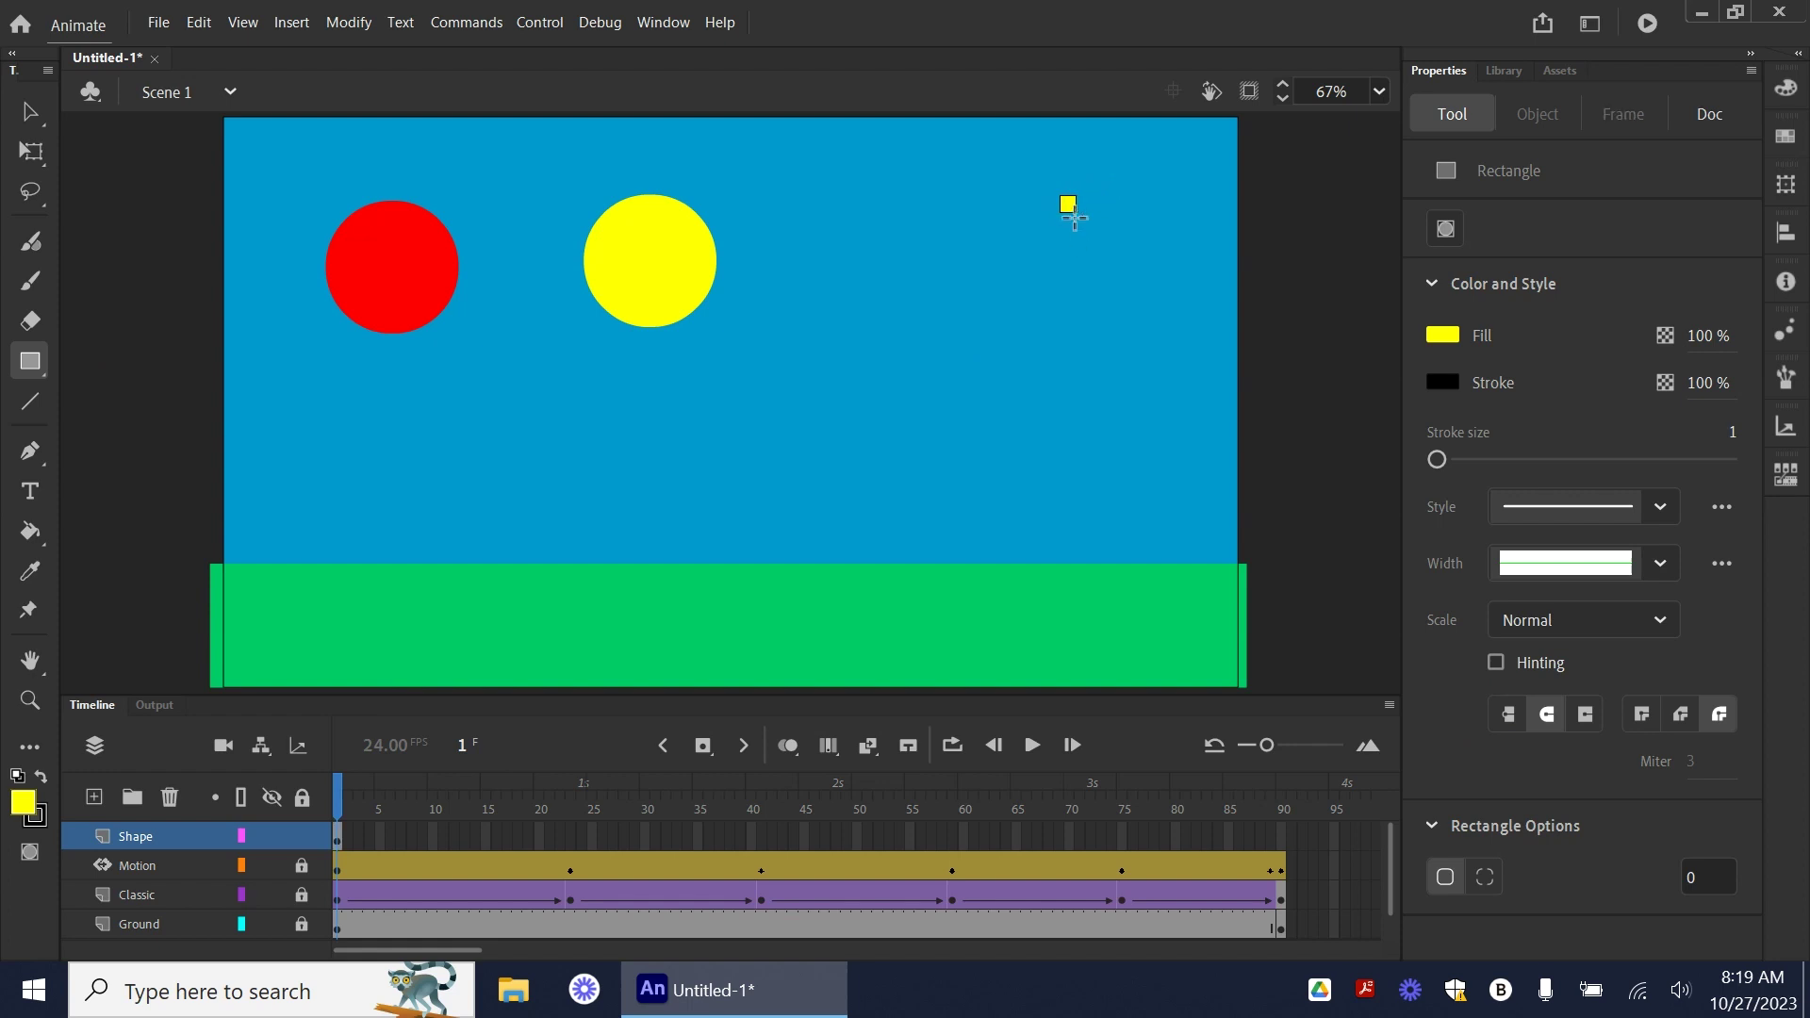
pyautogui.click(23, 802)
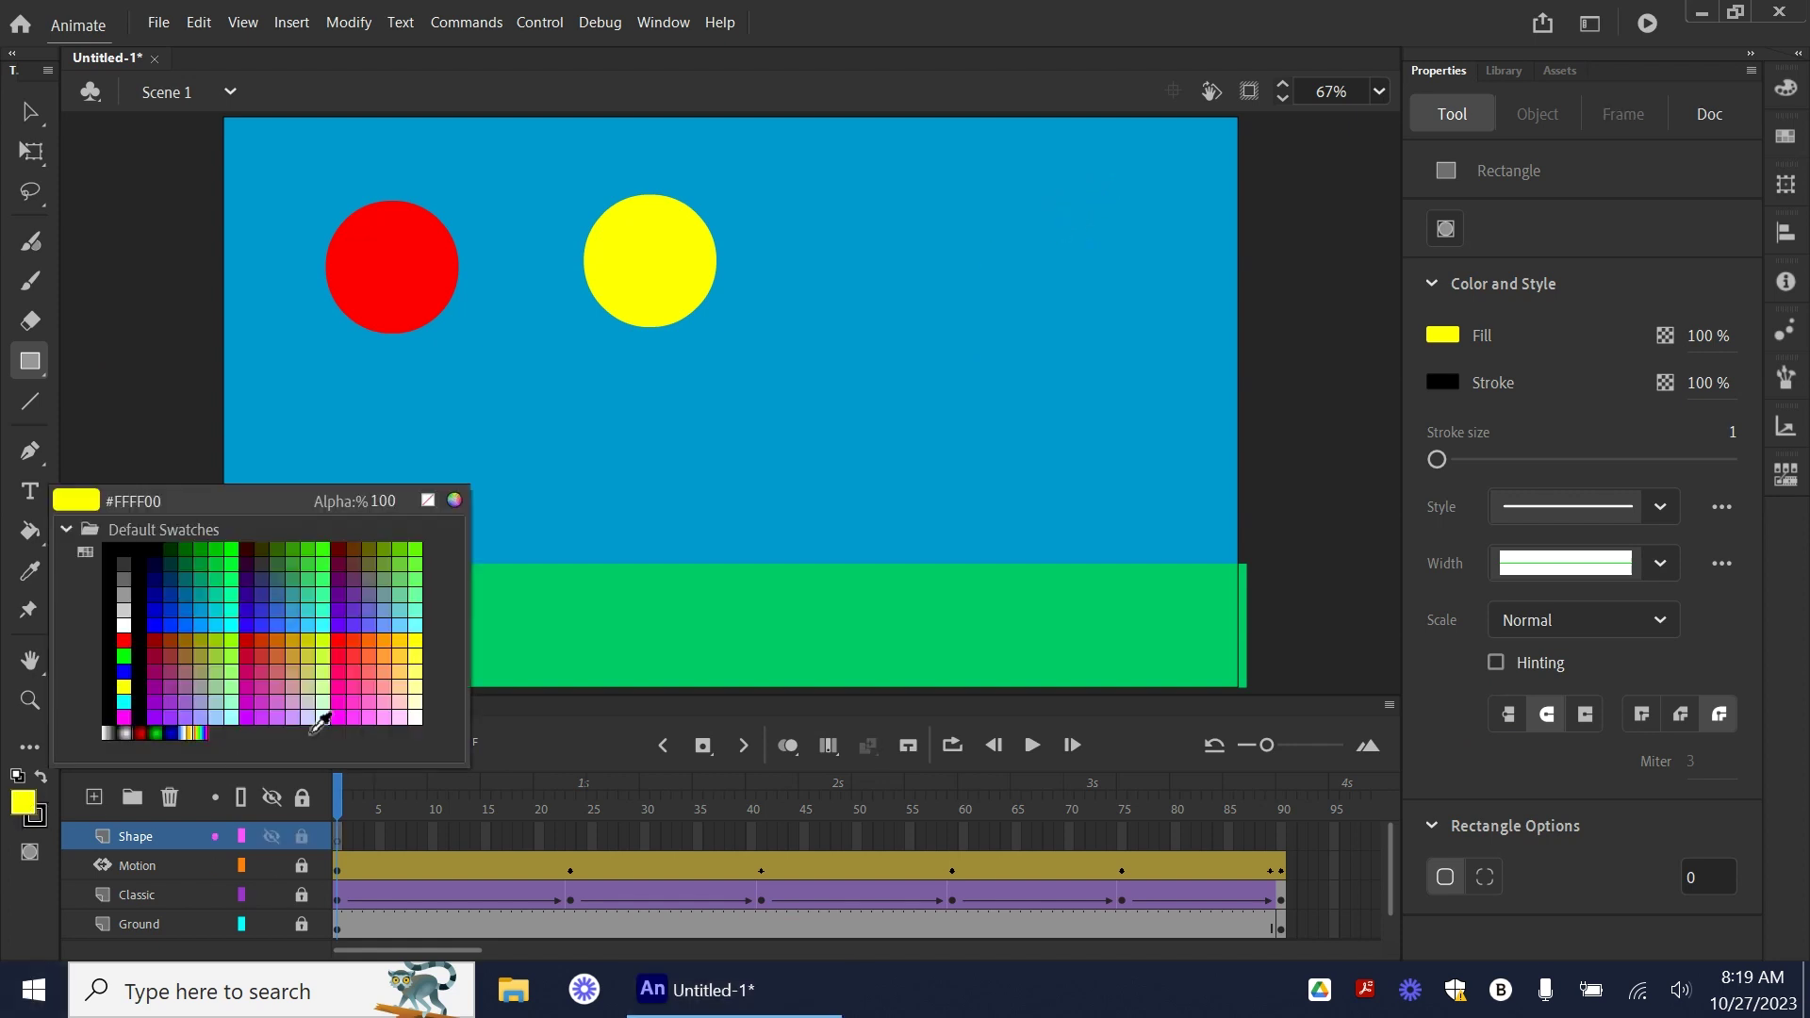
pyautogui.click(348, 614)
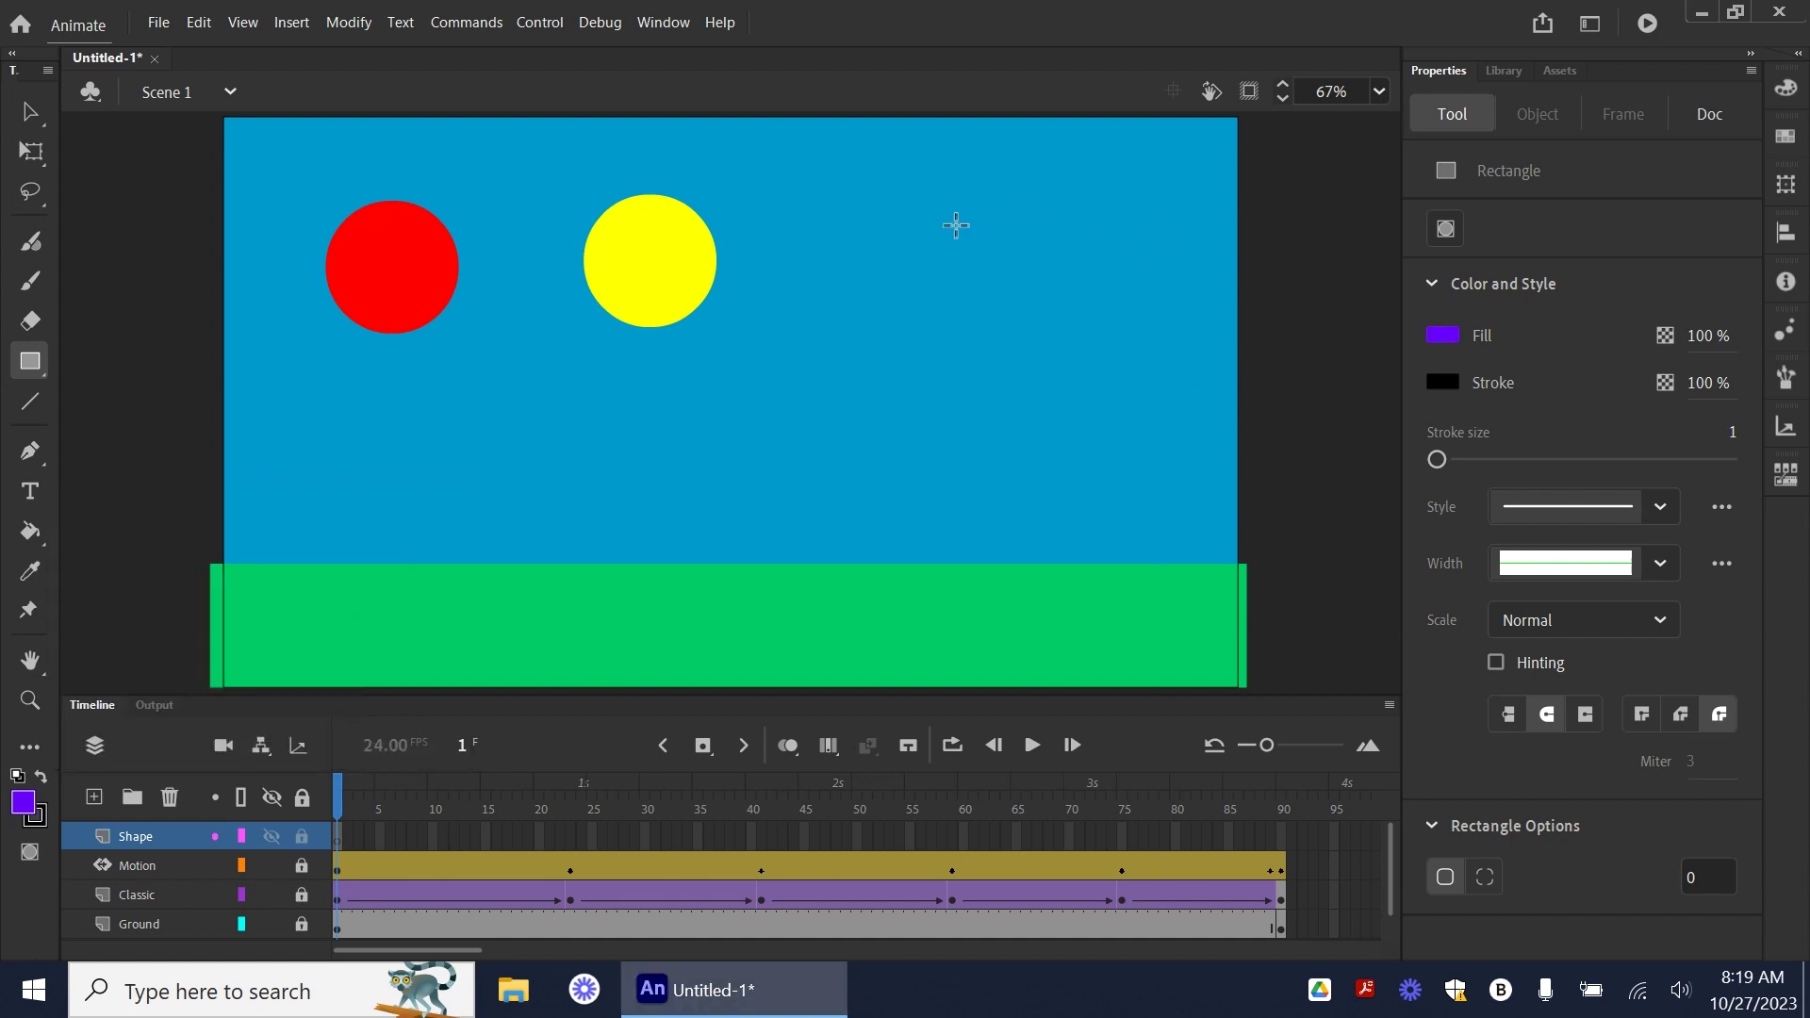
pyautogui.moveTo(1059, 203); pyautogui.dragTo(1205, 319)
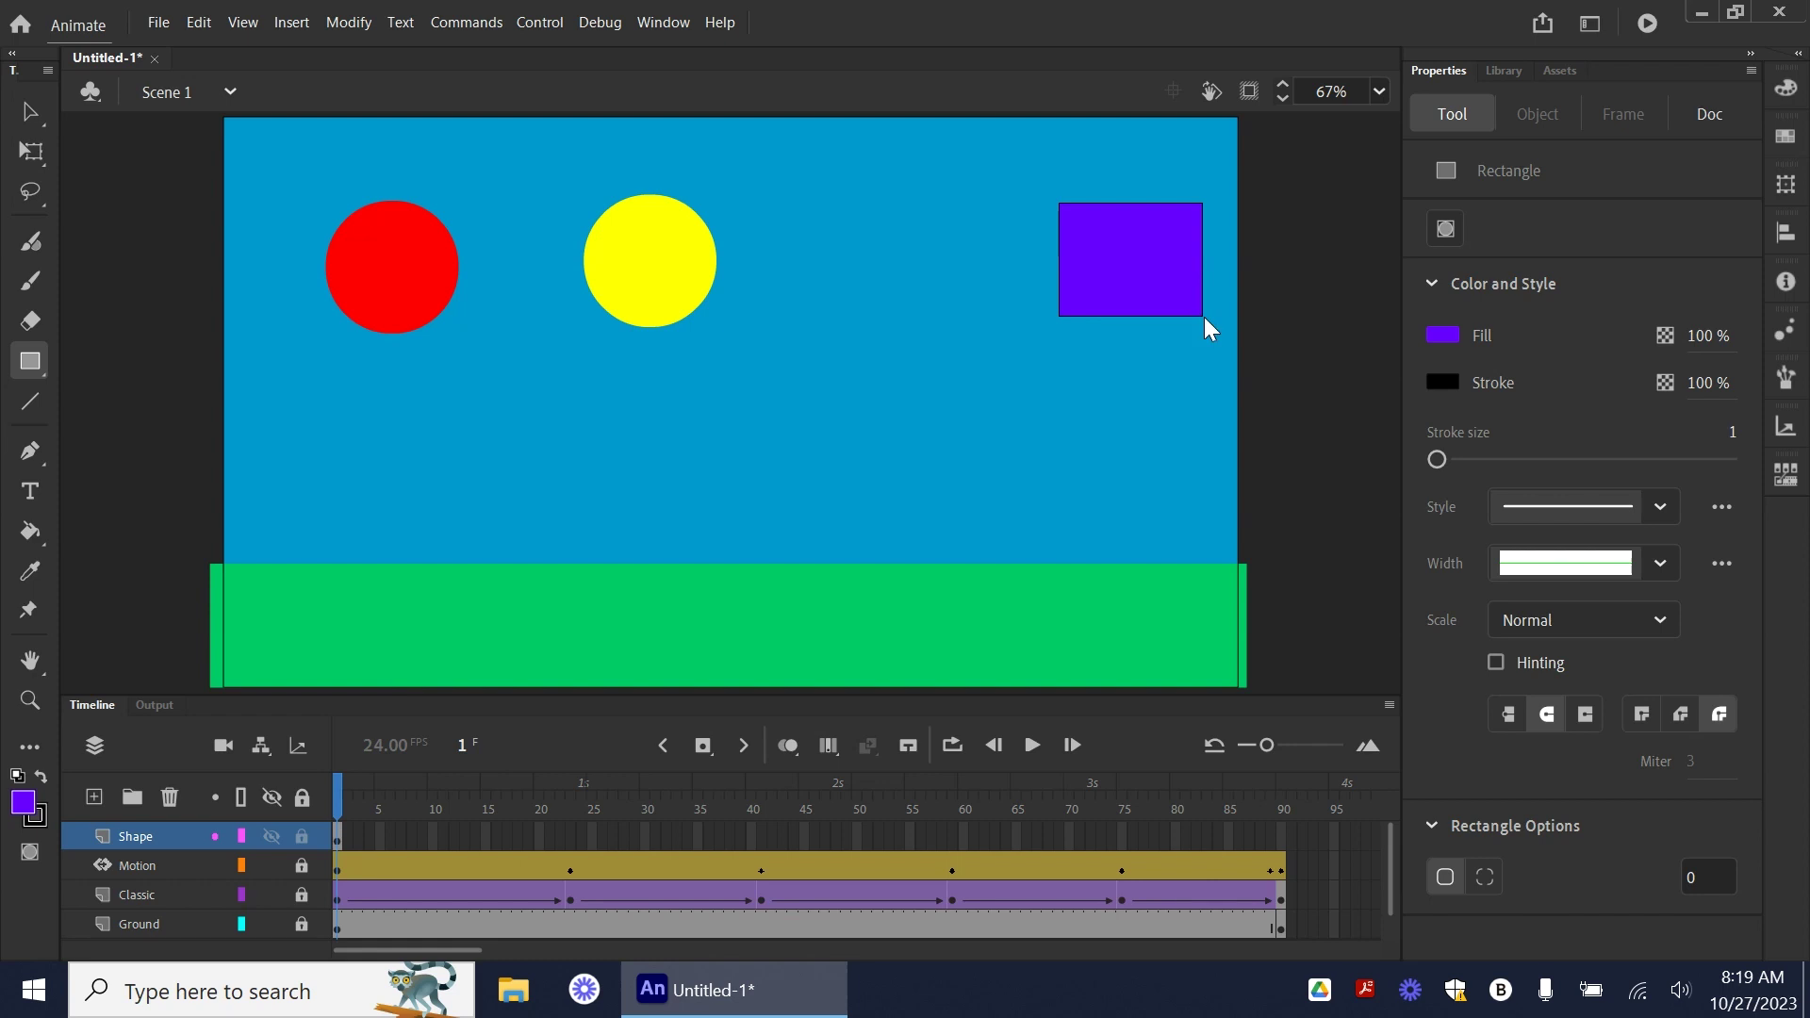
# - Move the violet fill up and left off its black outline and delete all the outline segments
pyautogui.click(31, 112)
pyautogui.moveTo(1159, 280); pyautogui.dragTo(1121, 264)
pyautogui.click(1201, 315)
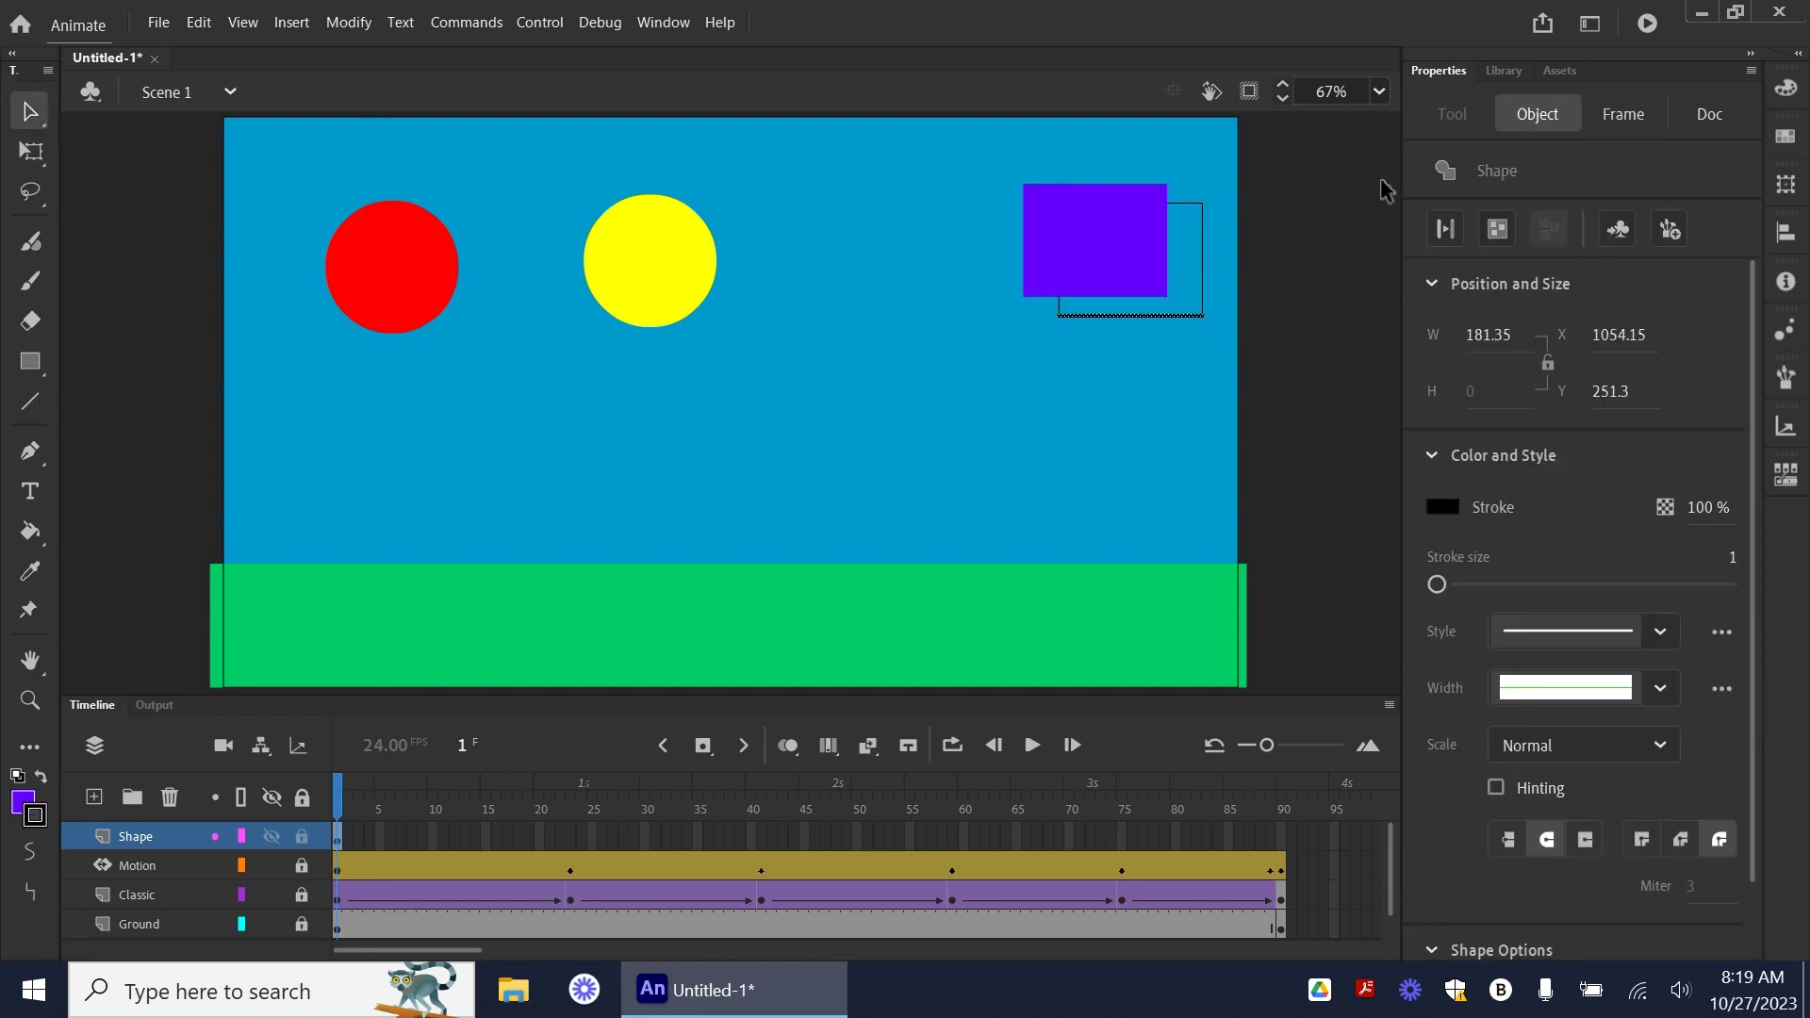
pyautogui.press('Delete')
pyautogui.click(1201, 295)
pyautogui.press('Delete')
pyautogui.click(1167, 209)
pyautogui.press('Delete')
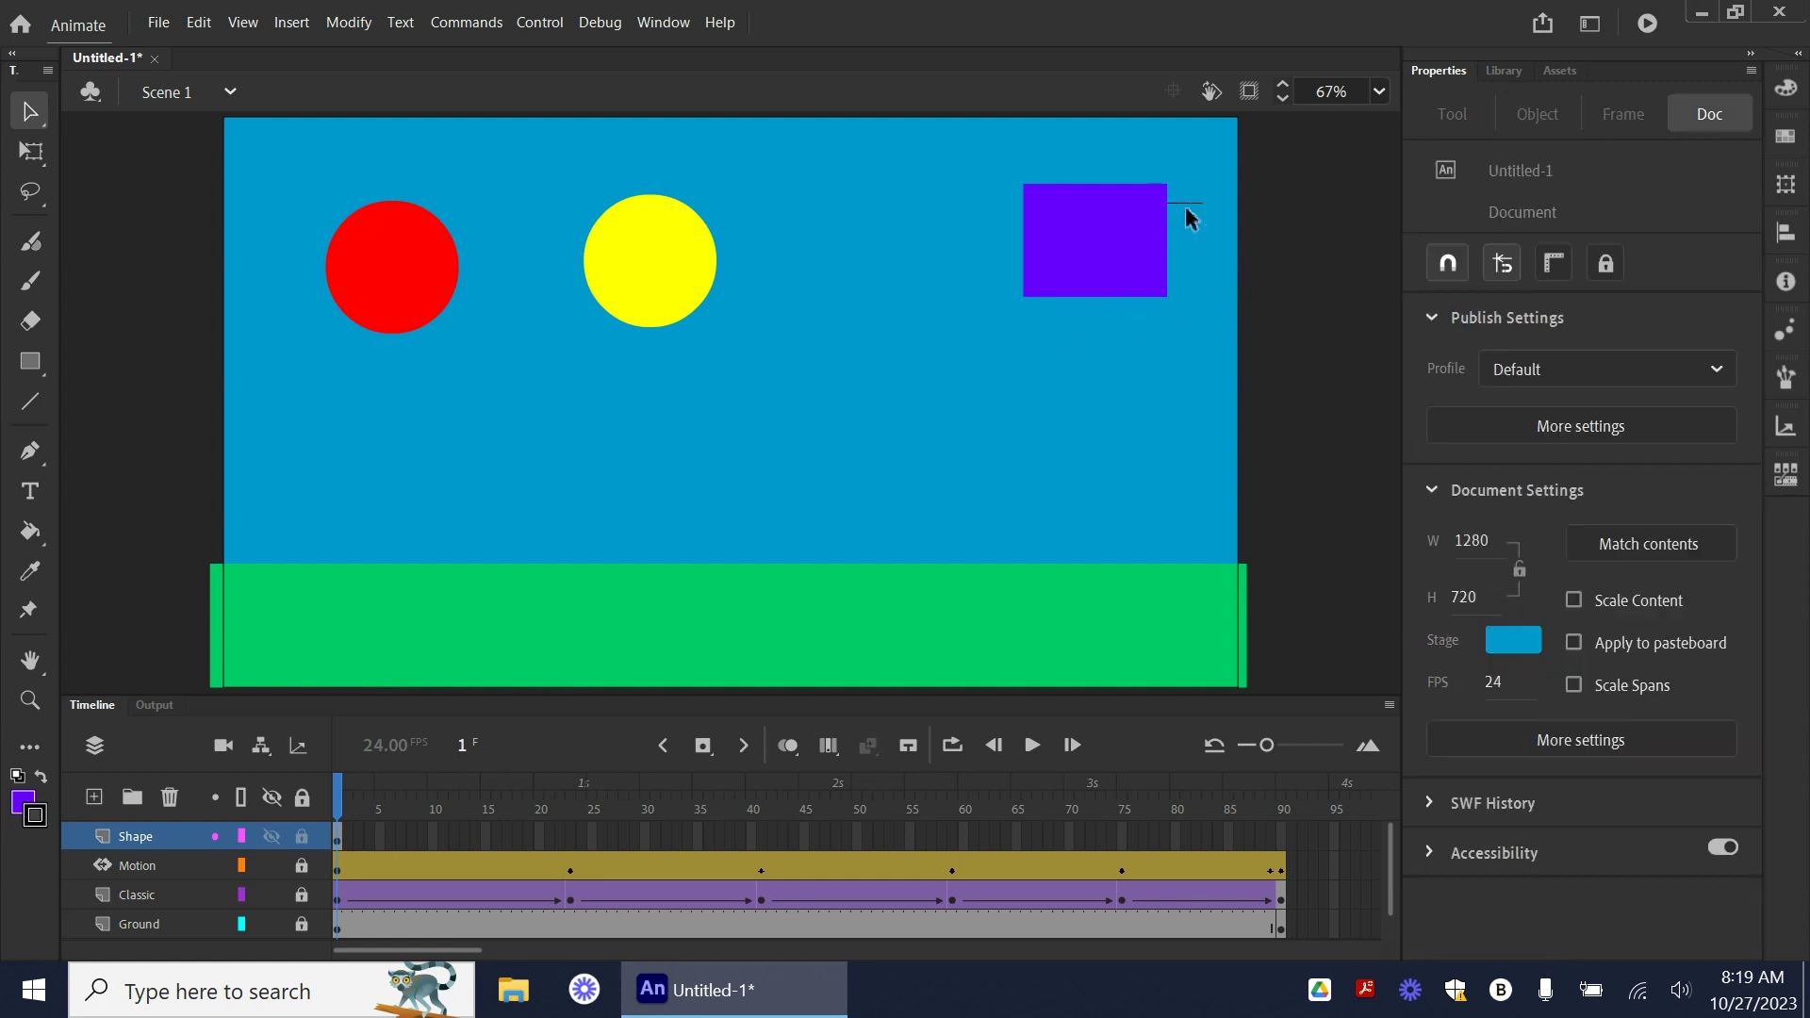
pyautogui.click(1188, 202)
pyautogui.press('Delete')
# - Insert a blank keyframe at frame 23 of the Shape layer and draw a red circle about 184 px wide on the ground's edge
pyautogui.click(571, 844)
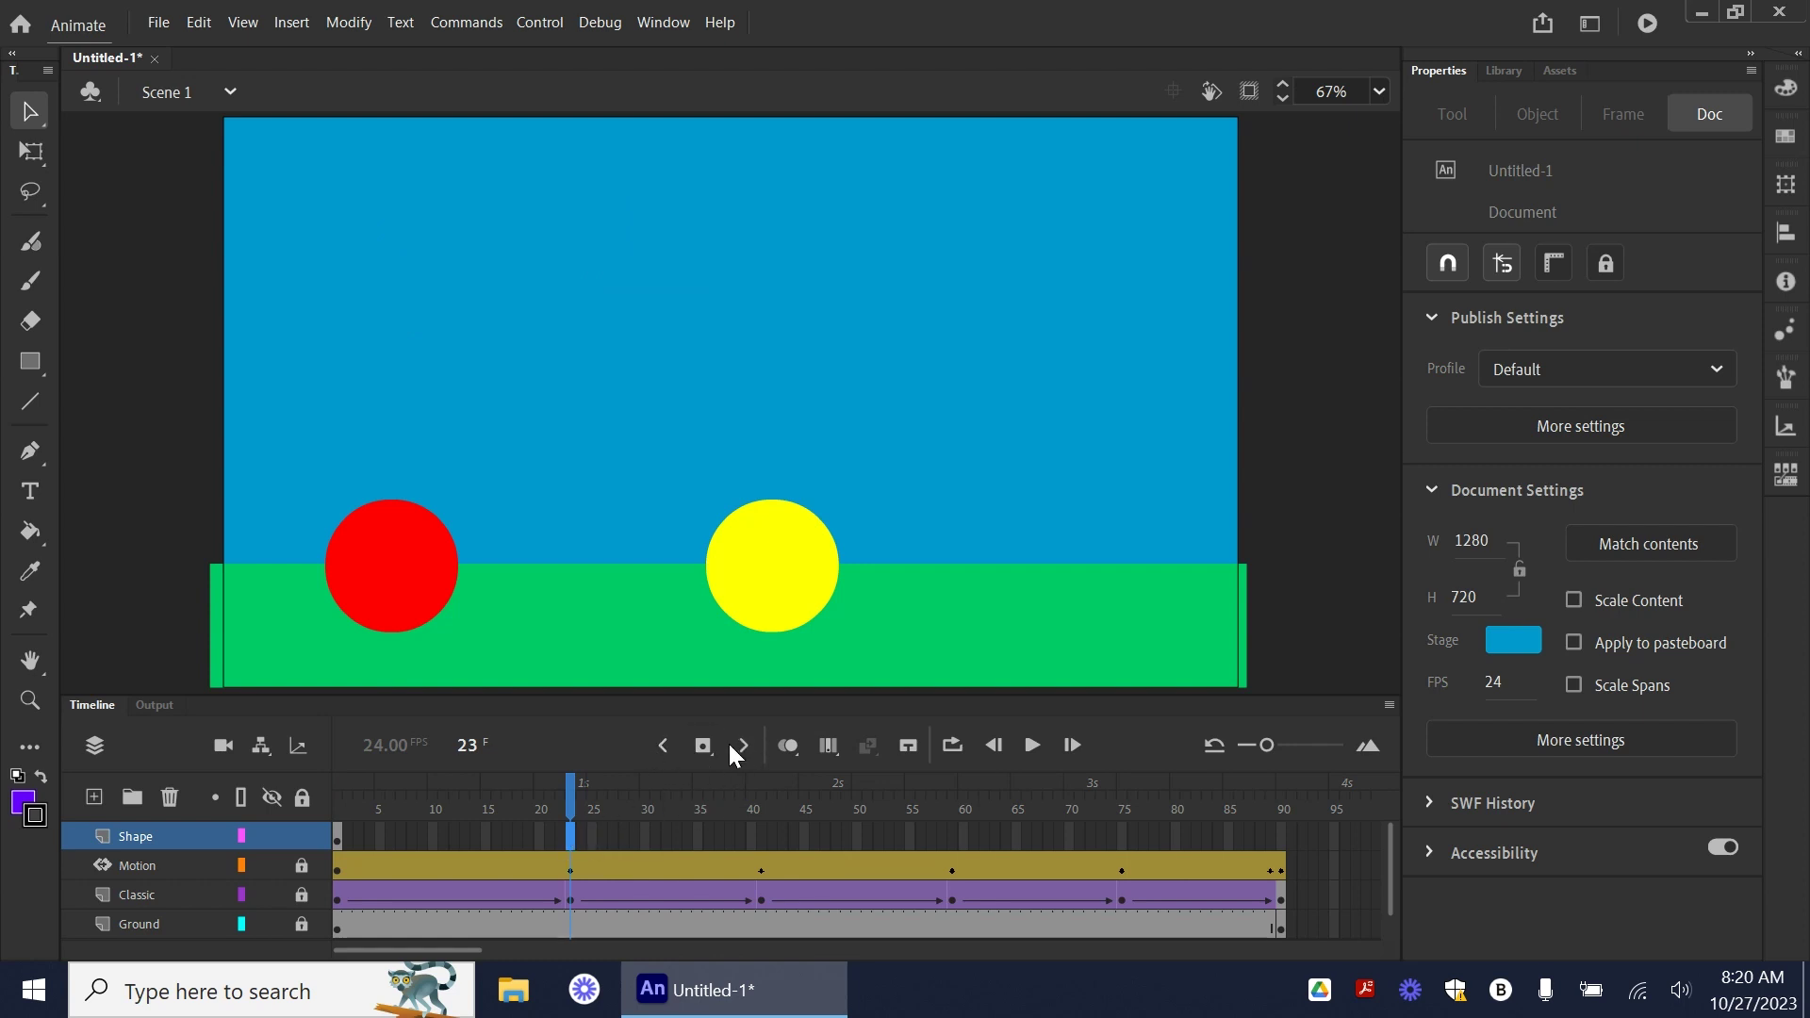
pyautogui.rightClick(570, 837)
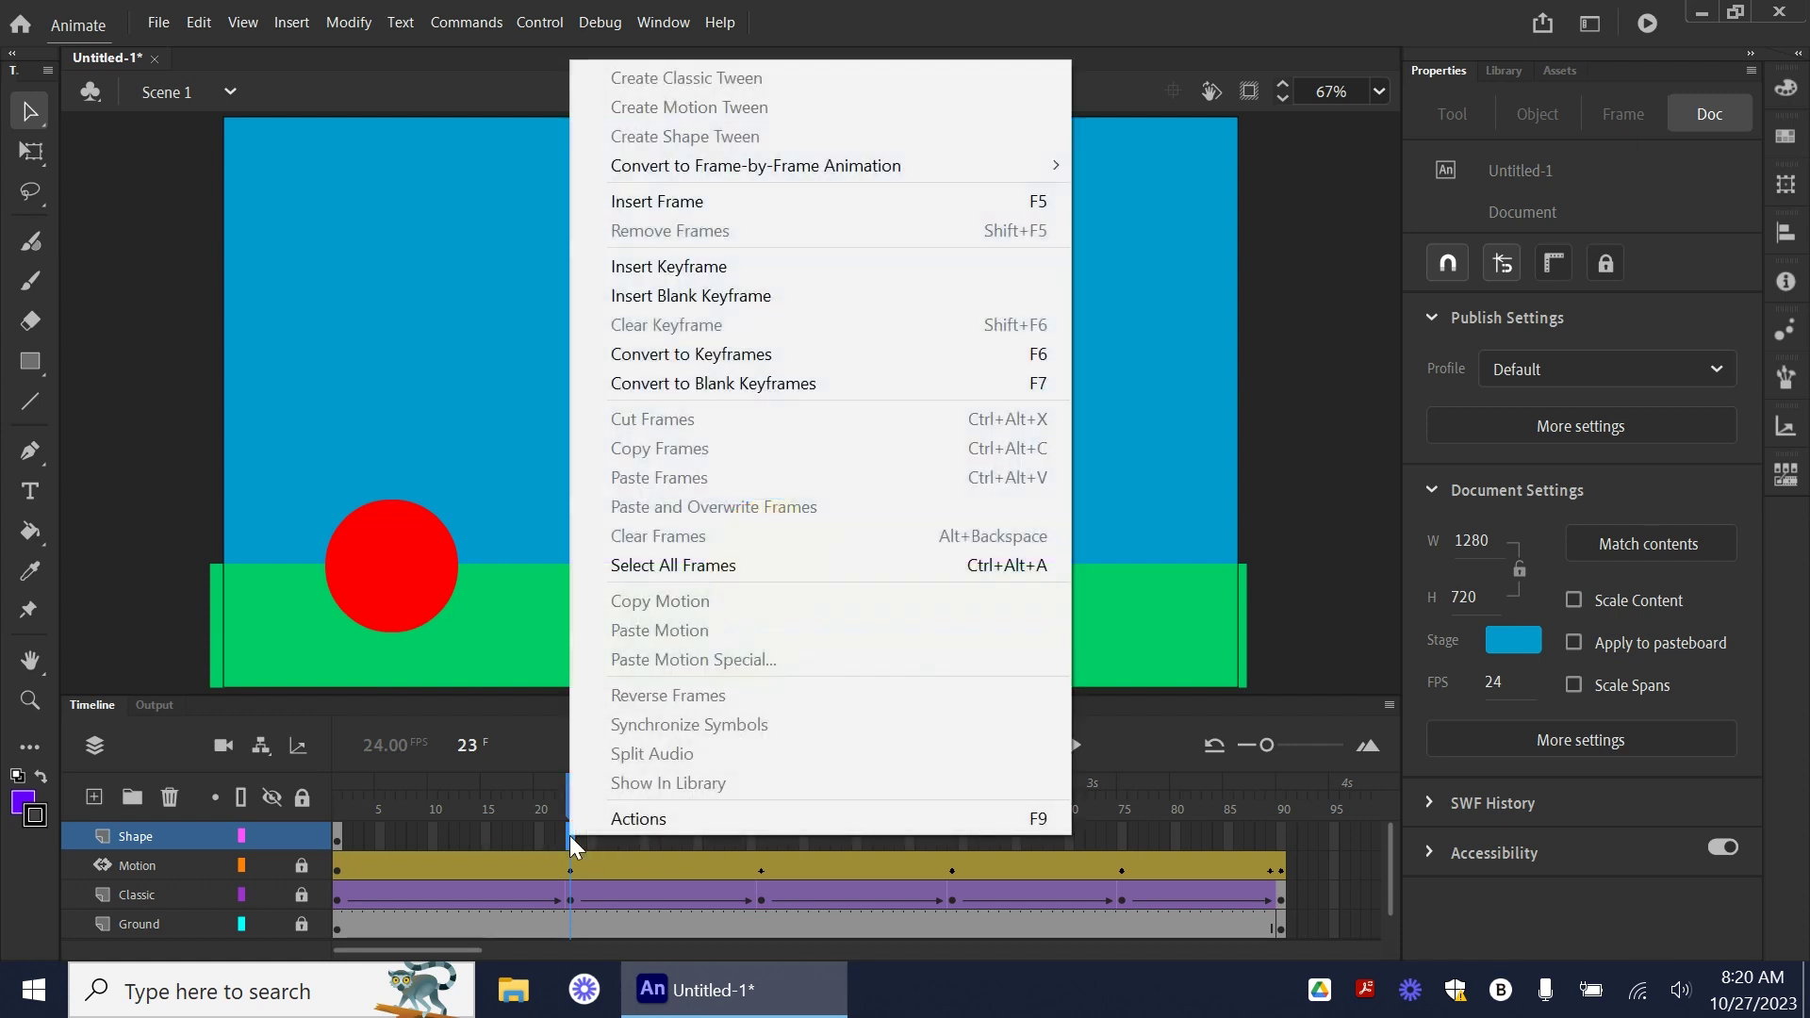
pyautogui.click(671, 298)
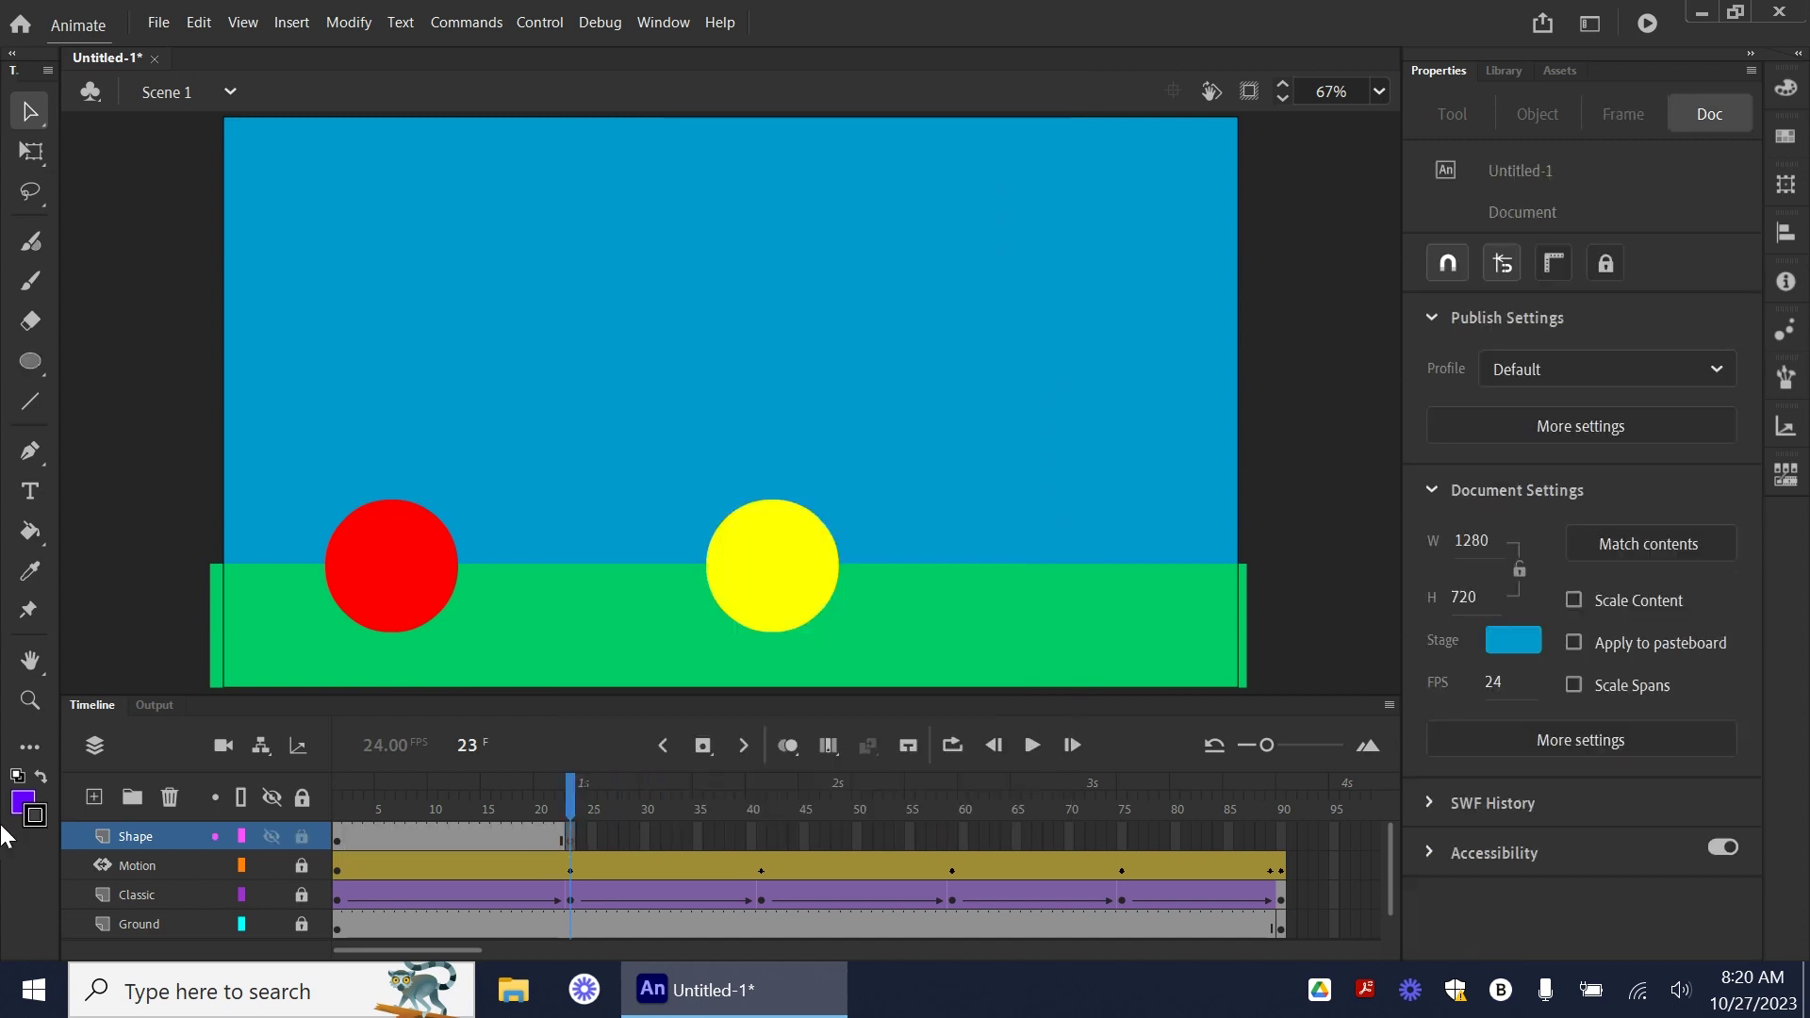
pyautogui.click(22, 803)
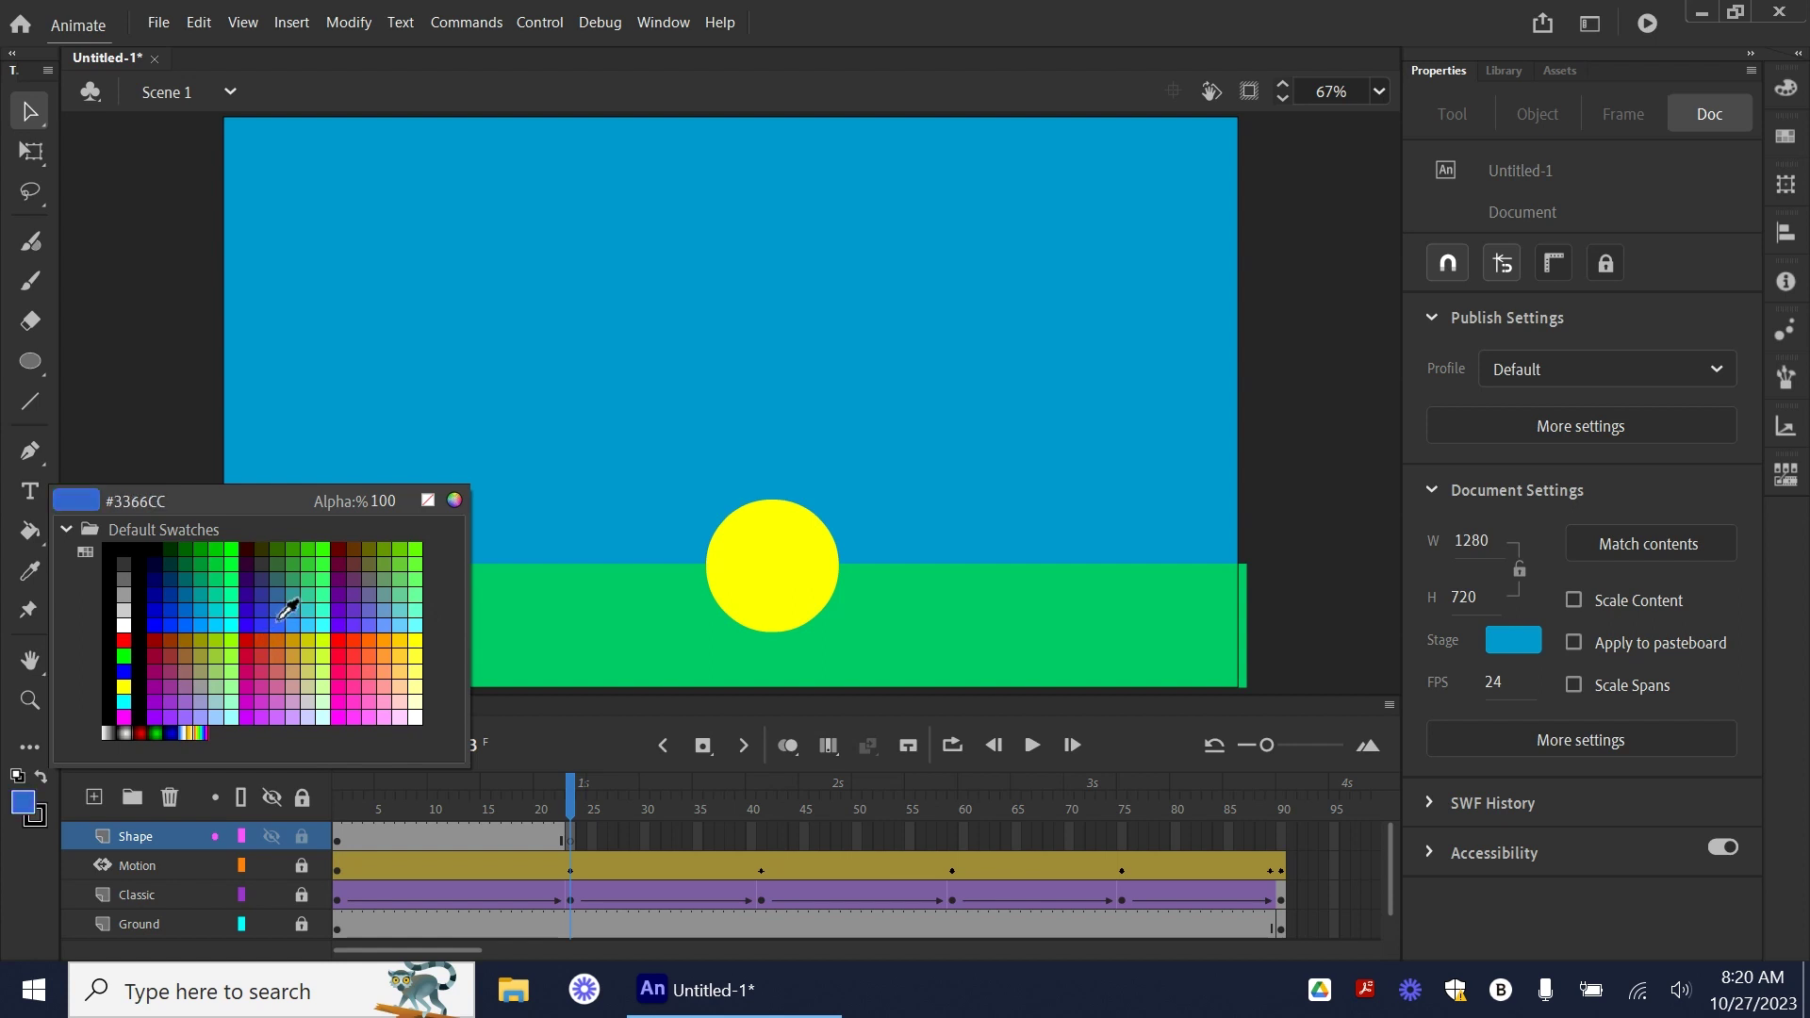
pyautogui.click(124, 641)
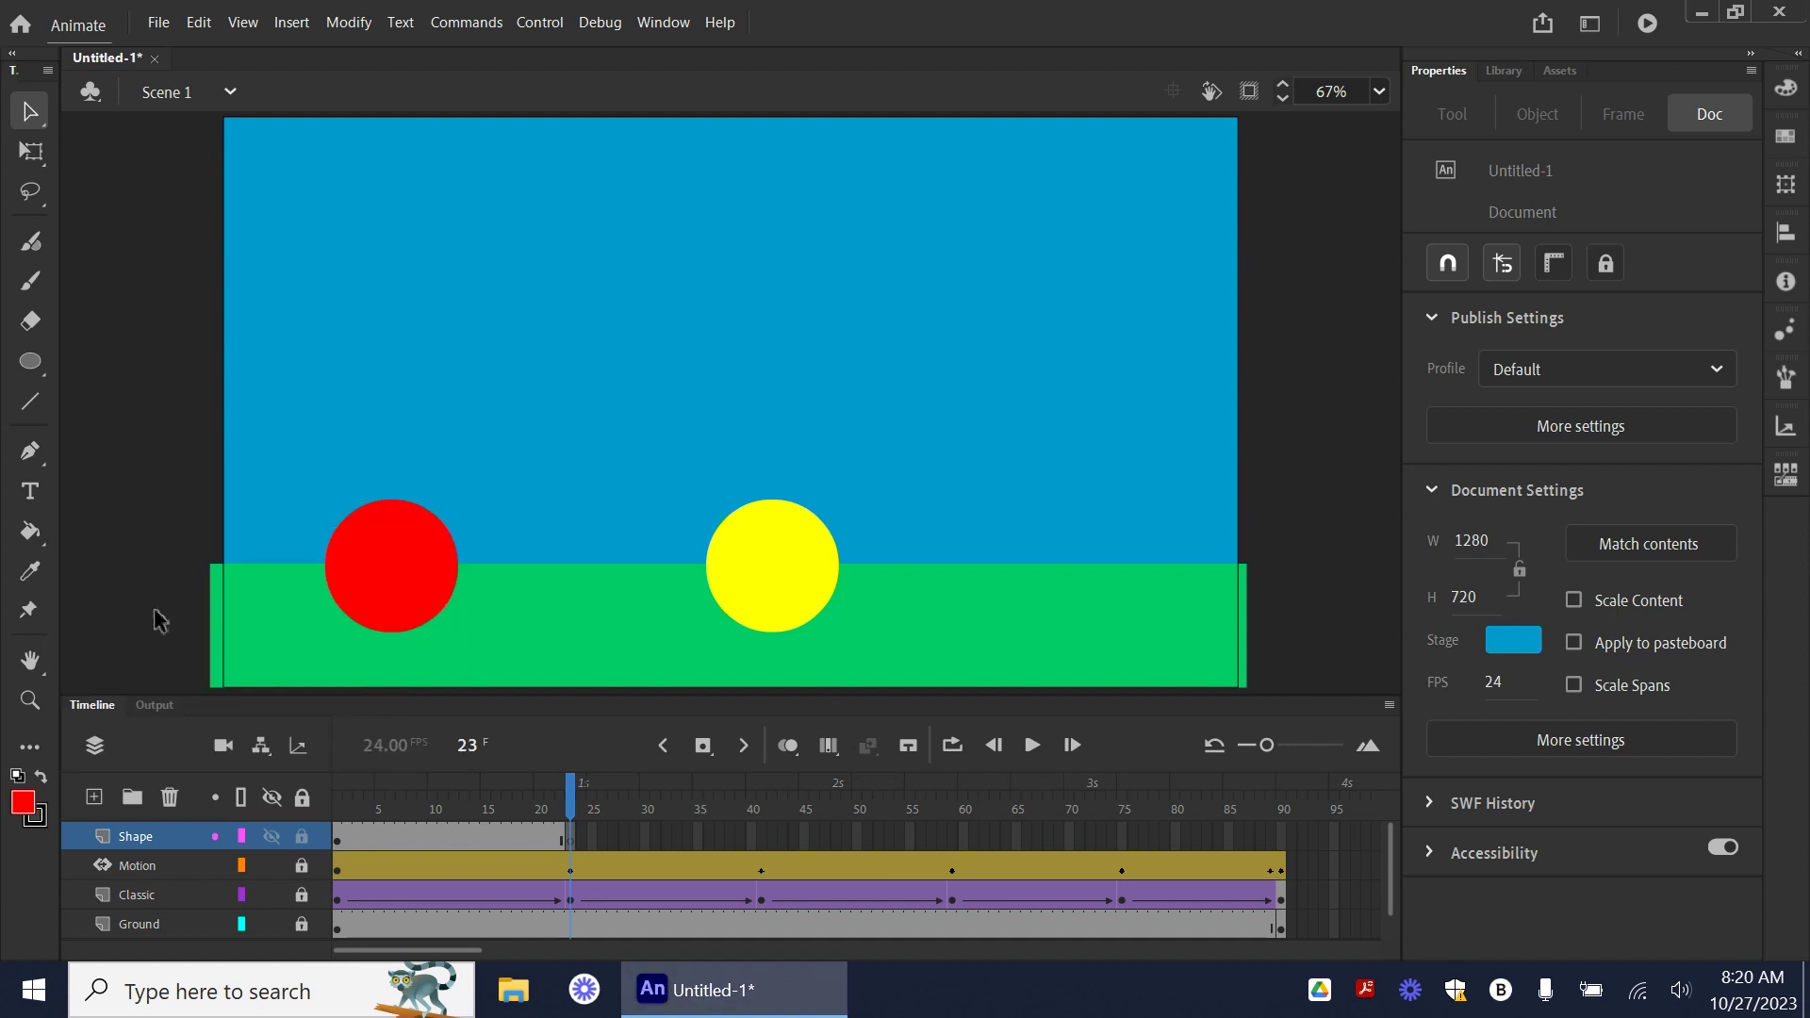
pyautogui.click(31, 363)
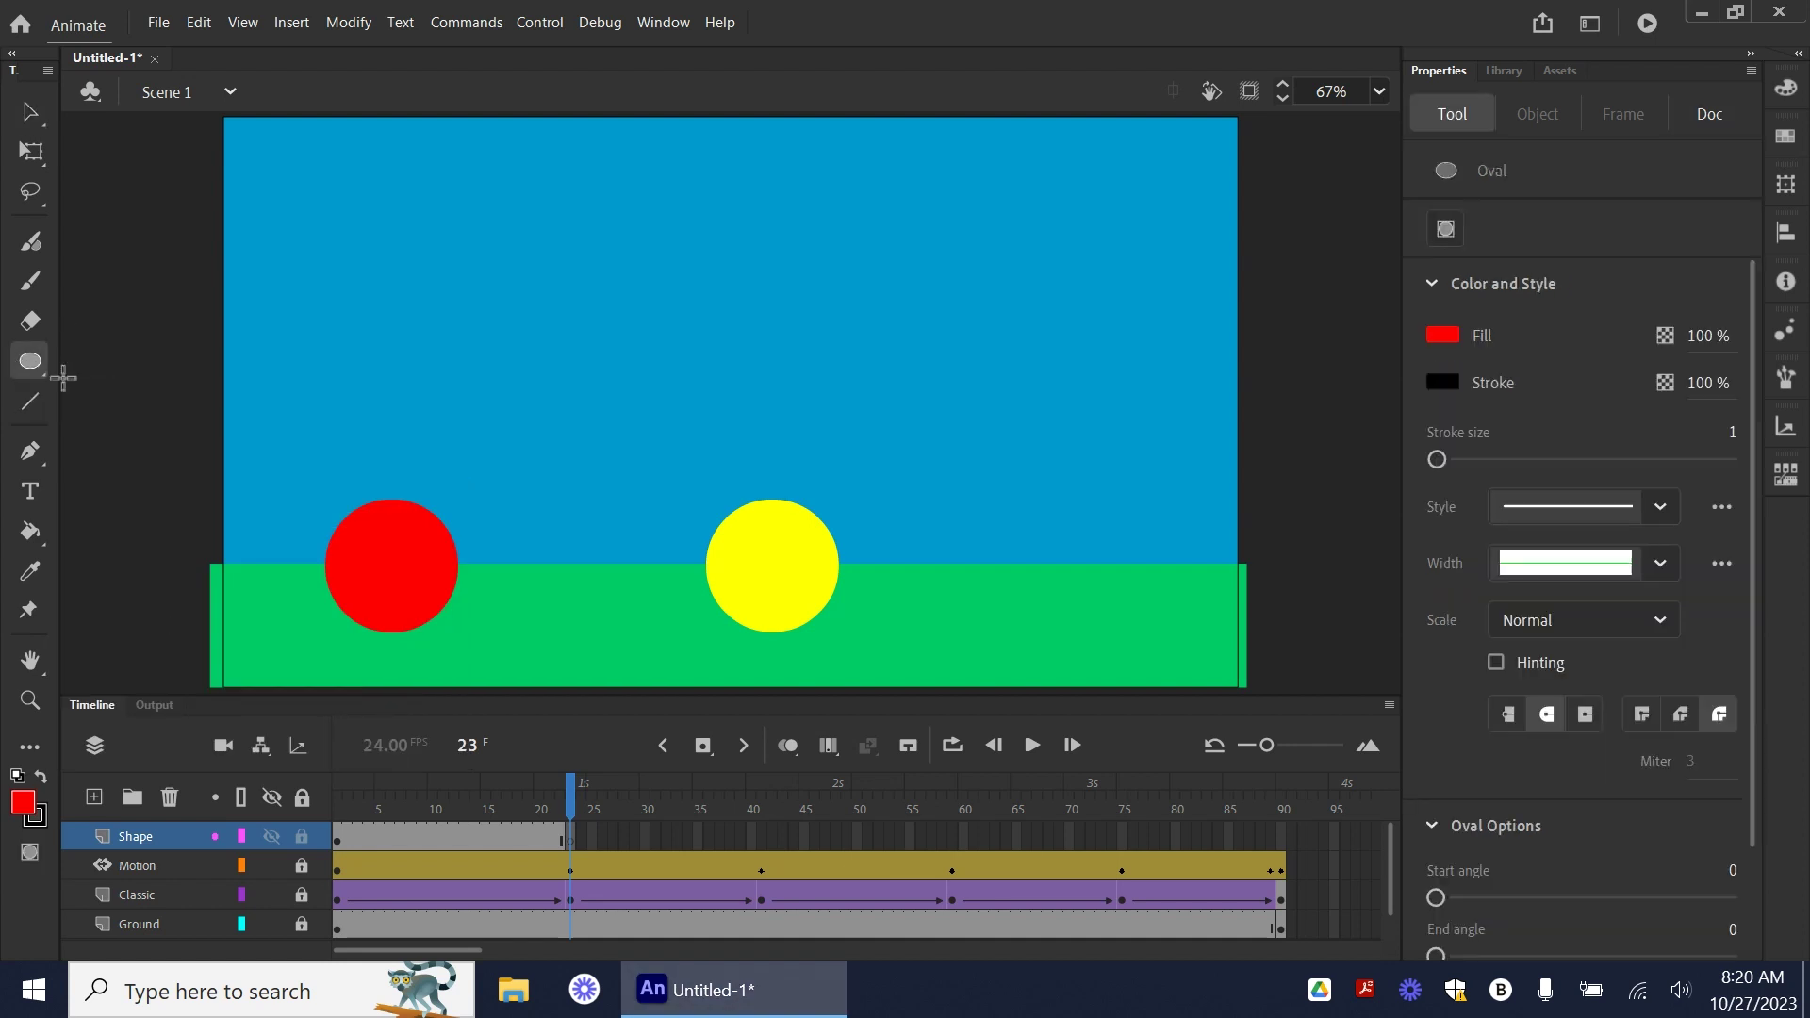
pyautogui.moveTo(1033, 498)
pyautogui.mouseDown()
pyautogui.moveTo(1089, 556)
pyautogui.moveTo(1119, 643)
pyautogui.mouseUp()
# - Move the red circle's fill slightly up off its black outline and delete the outline
pyautogui.press('v')
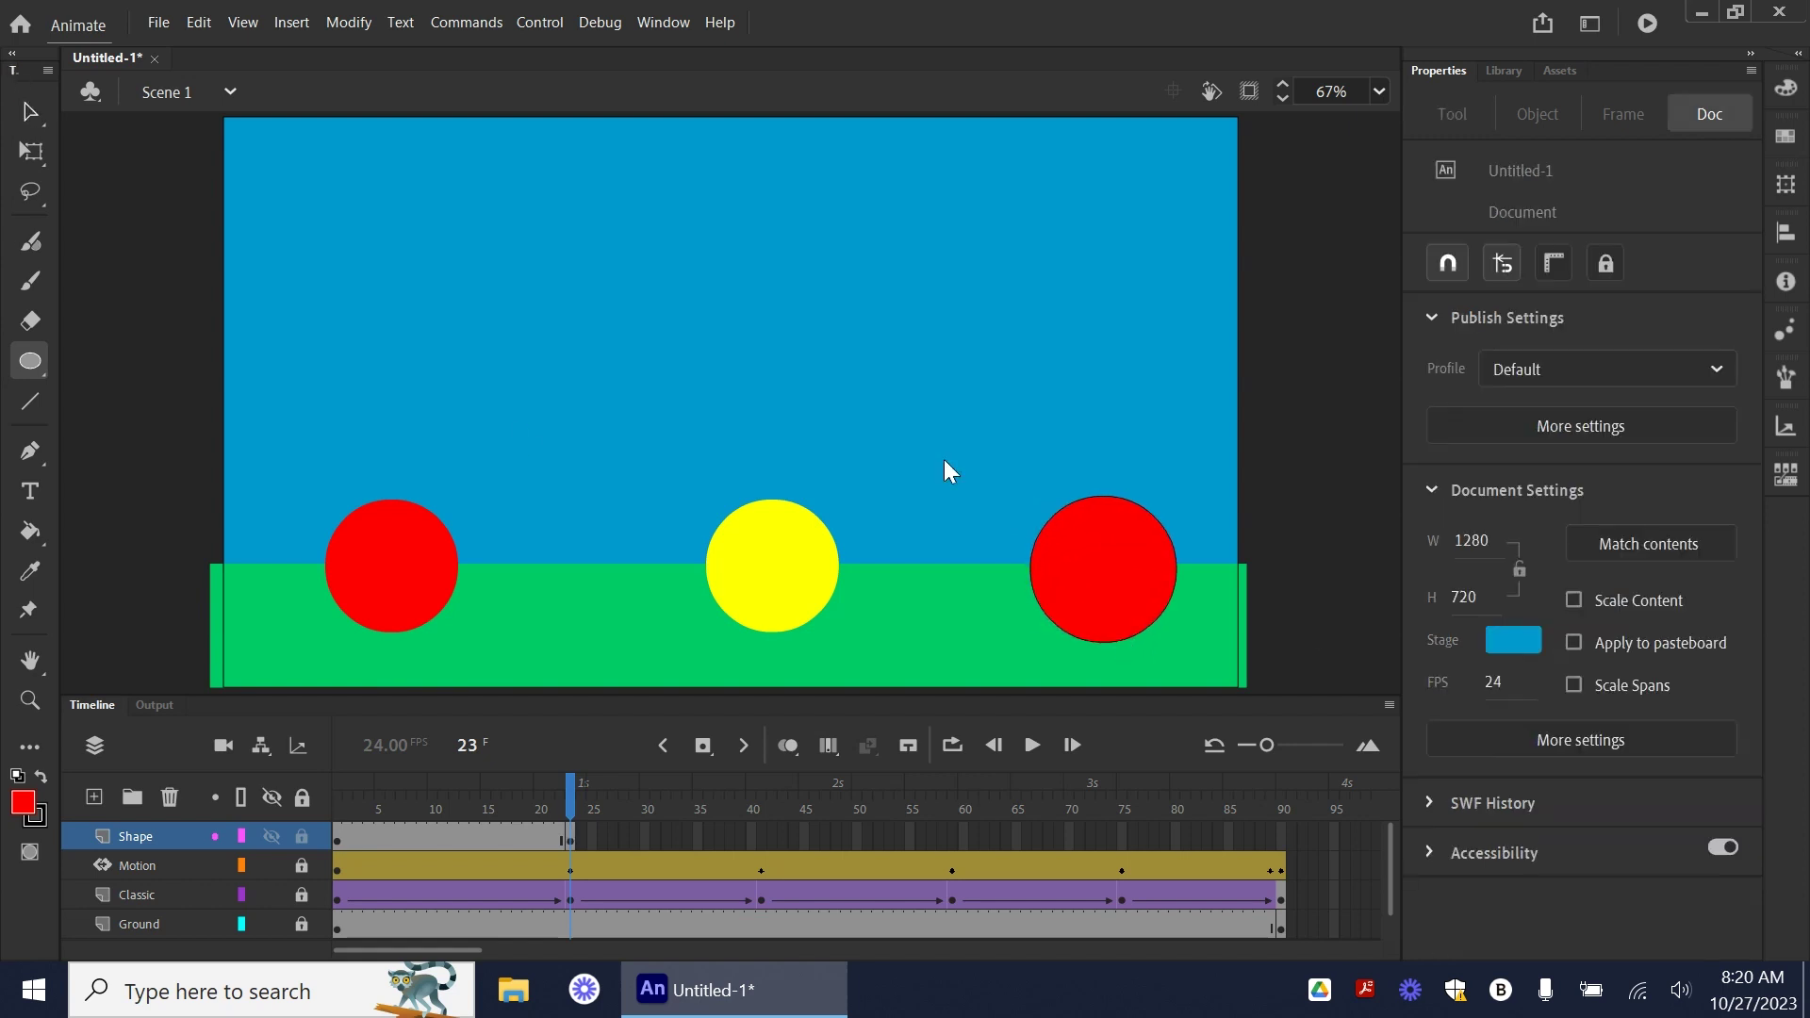
pyautogui.moveTo(1122, 597); pyautogui.dragTo(1117, 597)
pyautogui.click(1130, 637)
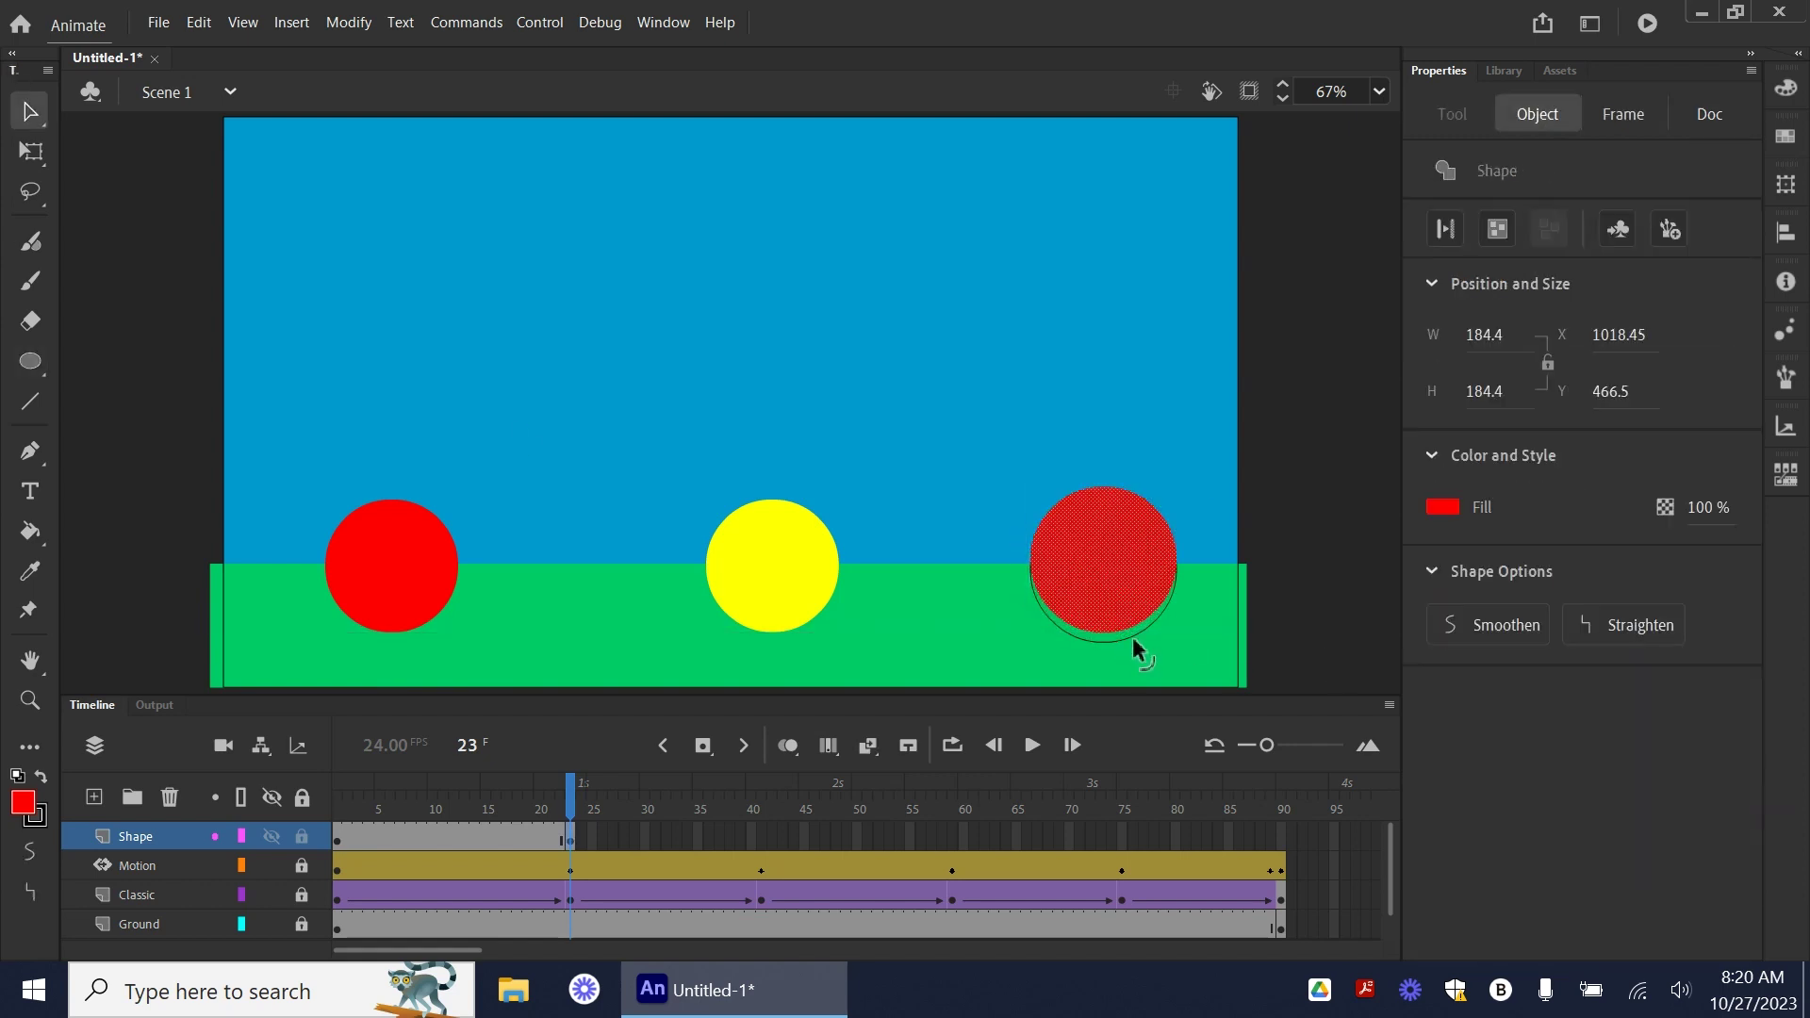
pyautogui.press('Delete')
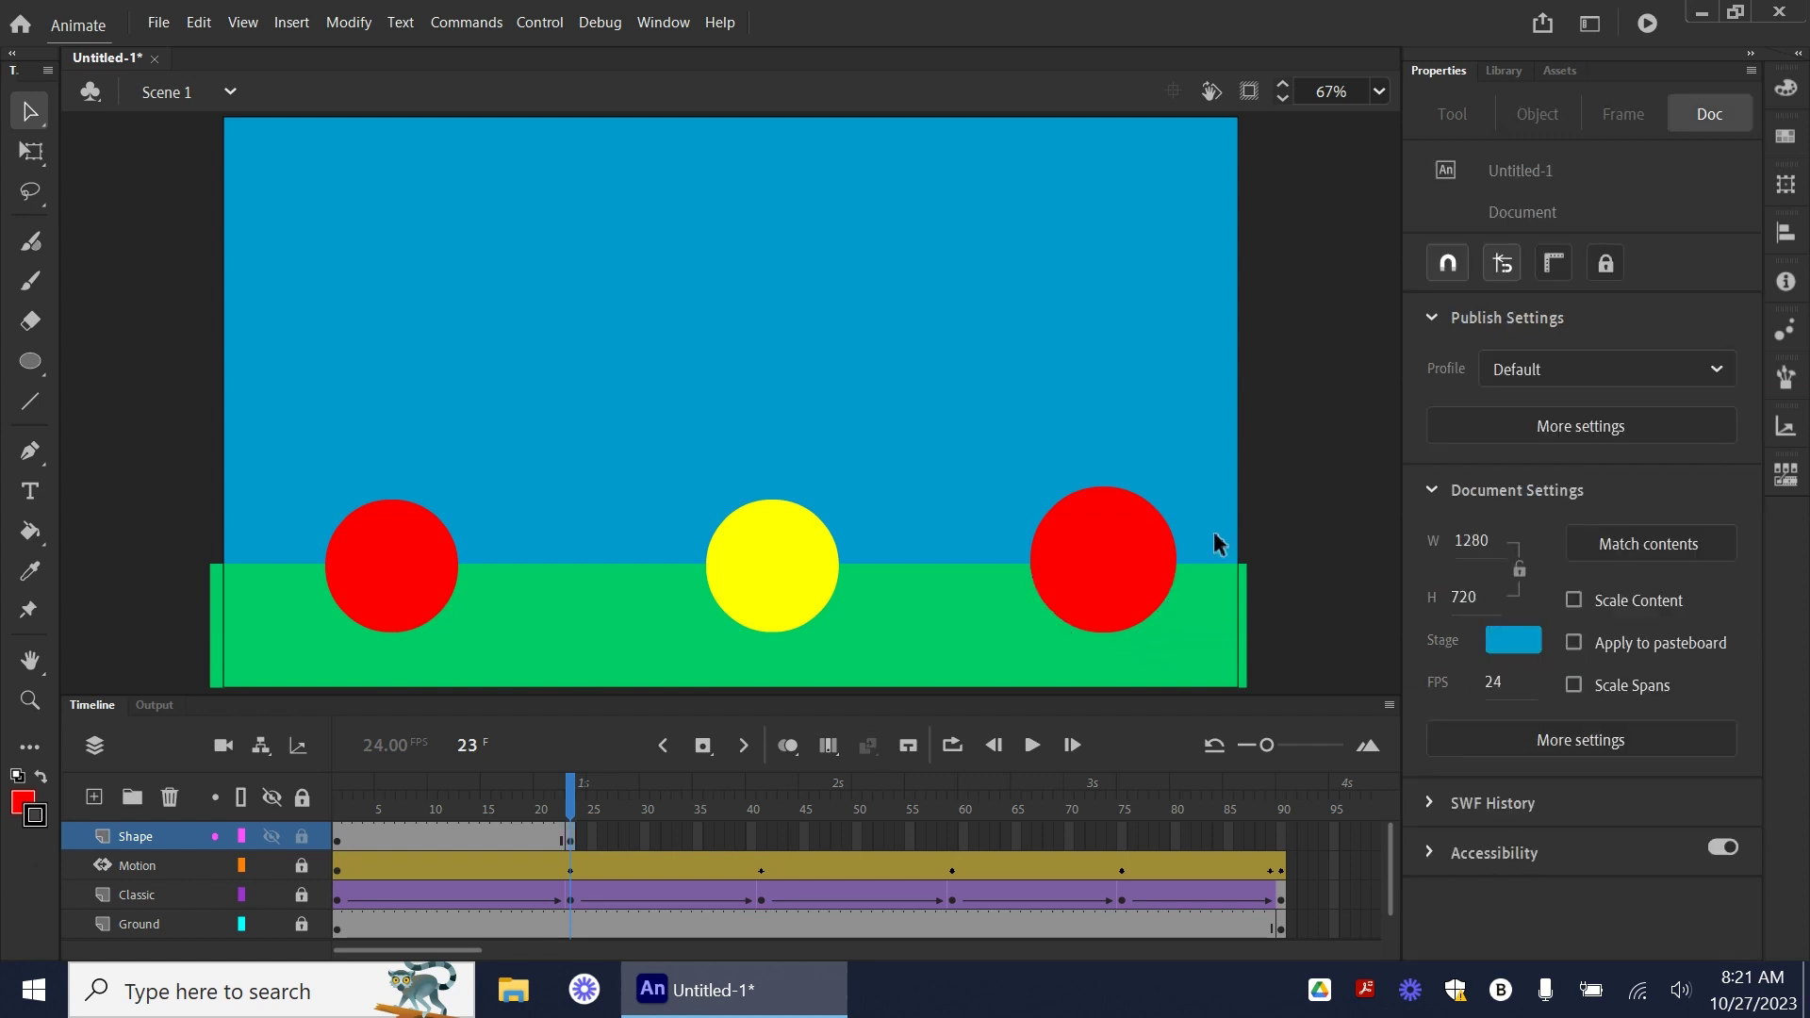
# - Shift the new red circle at frame 23 slightly left to line up under the violet rectangle
pyautogui.moveTo(569, 807)
pyautogui.mouseDown()
pyautogui.moveTo(358, 808)
pyautogui.moveTo(589, 812)
pyautogui.moveTo(571, 811)
pyautogui.mouseUp()
pyautogui.moveTo(1161, 611); pyautogui.dragTo(1142, 611)
pyautogui.hotkey('ctrl', 'z')
pyautogui.click(1115, 594)
pyautogui.moveTo(1115, 594); pyautogui.dragTo(1109, 592)
# - Create a shape tween on the Shape layer between the keyframes at frames 1 and 23
pyautogui.click(351, 826)
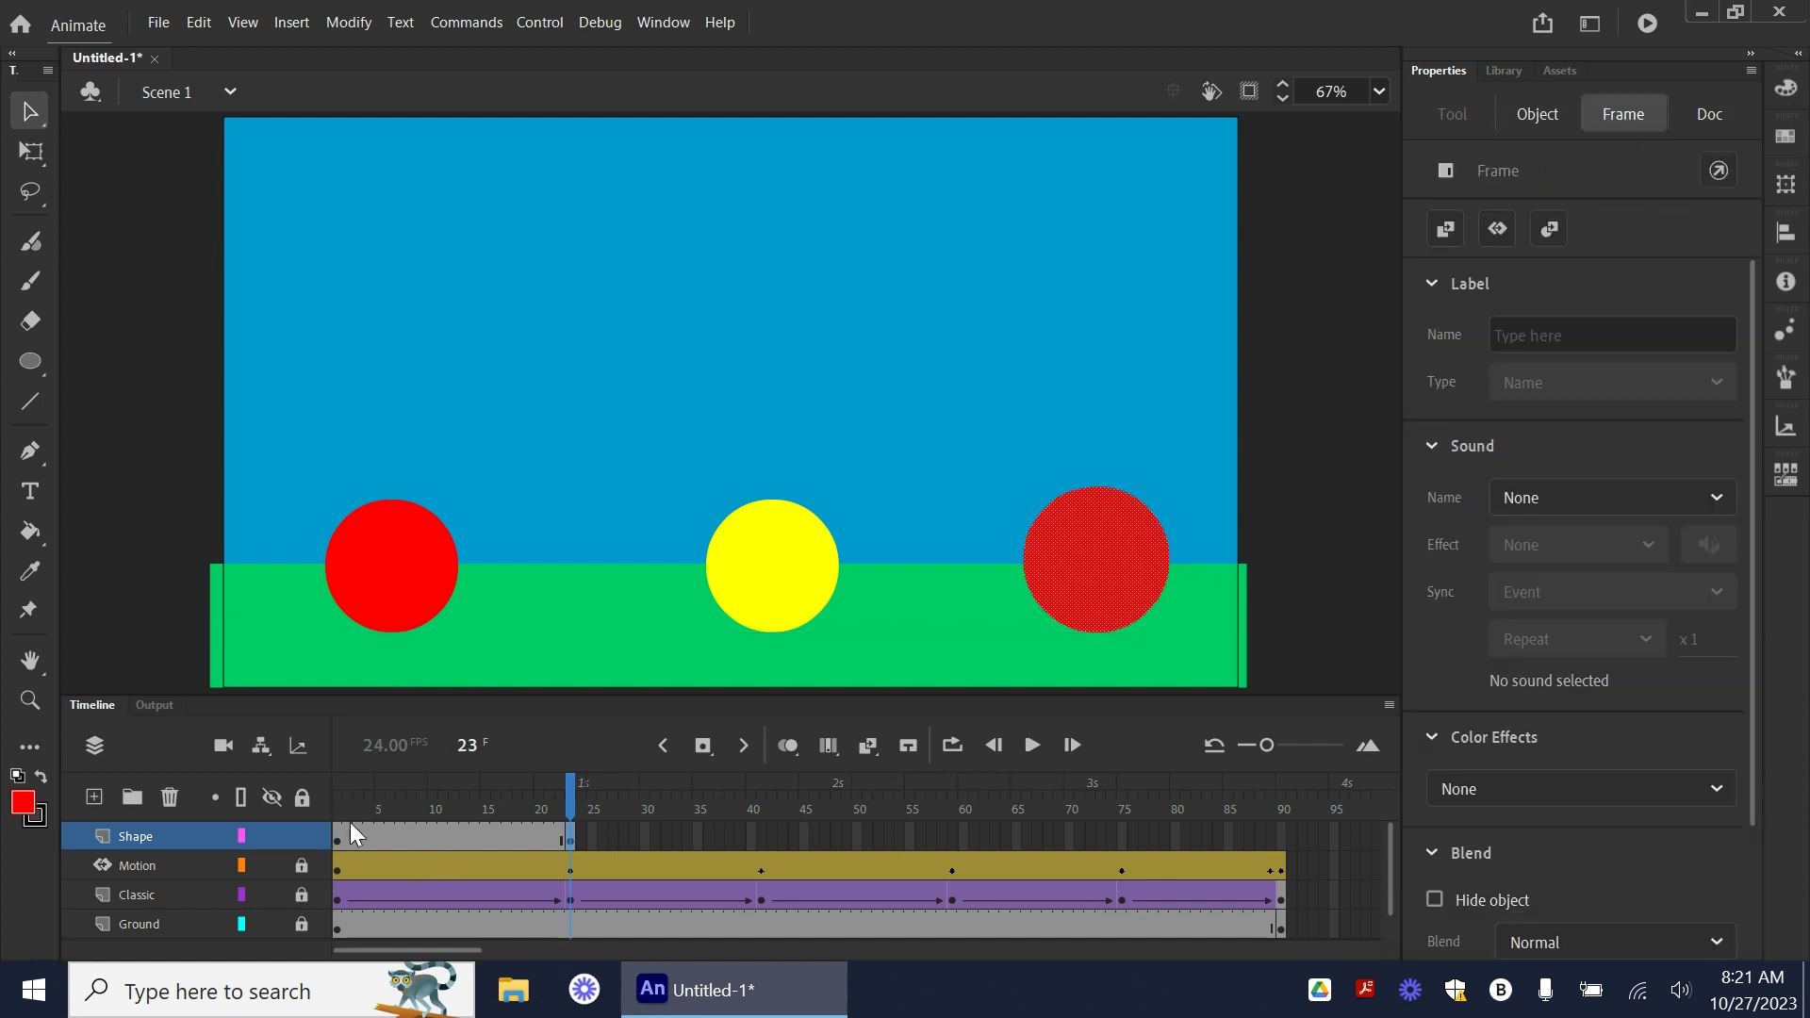
pyautogui.click(339, 846)
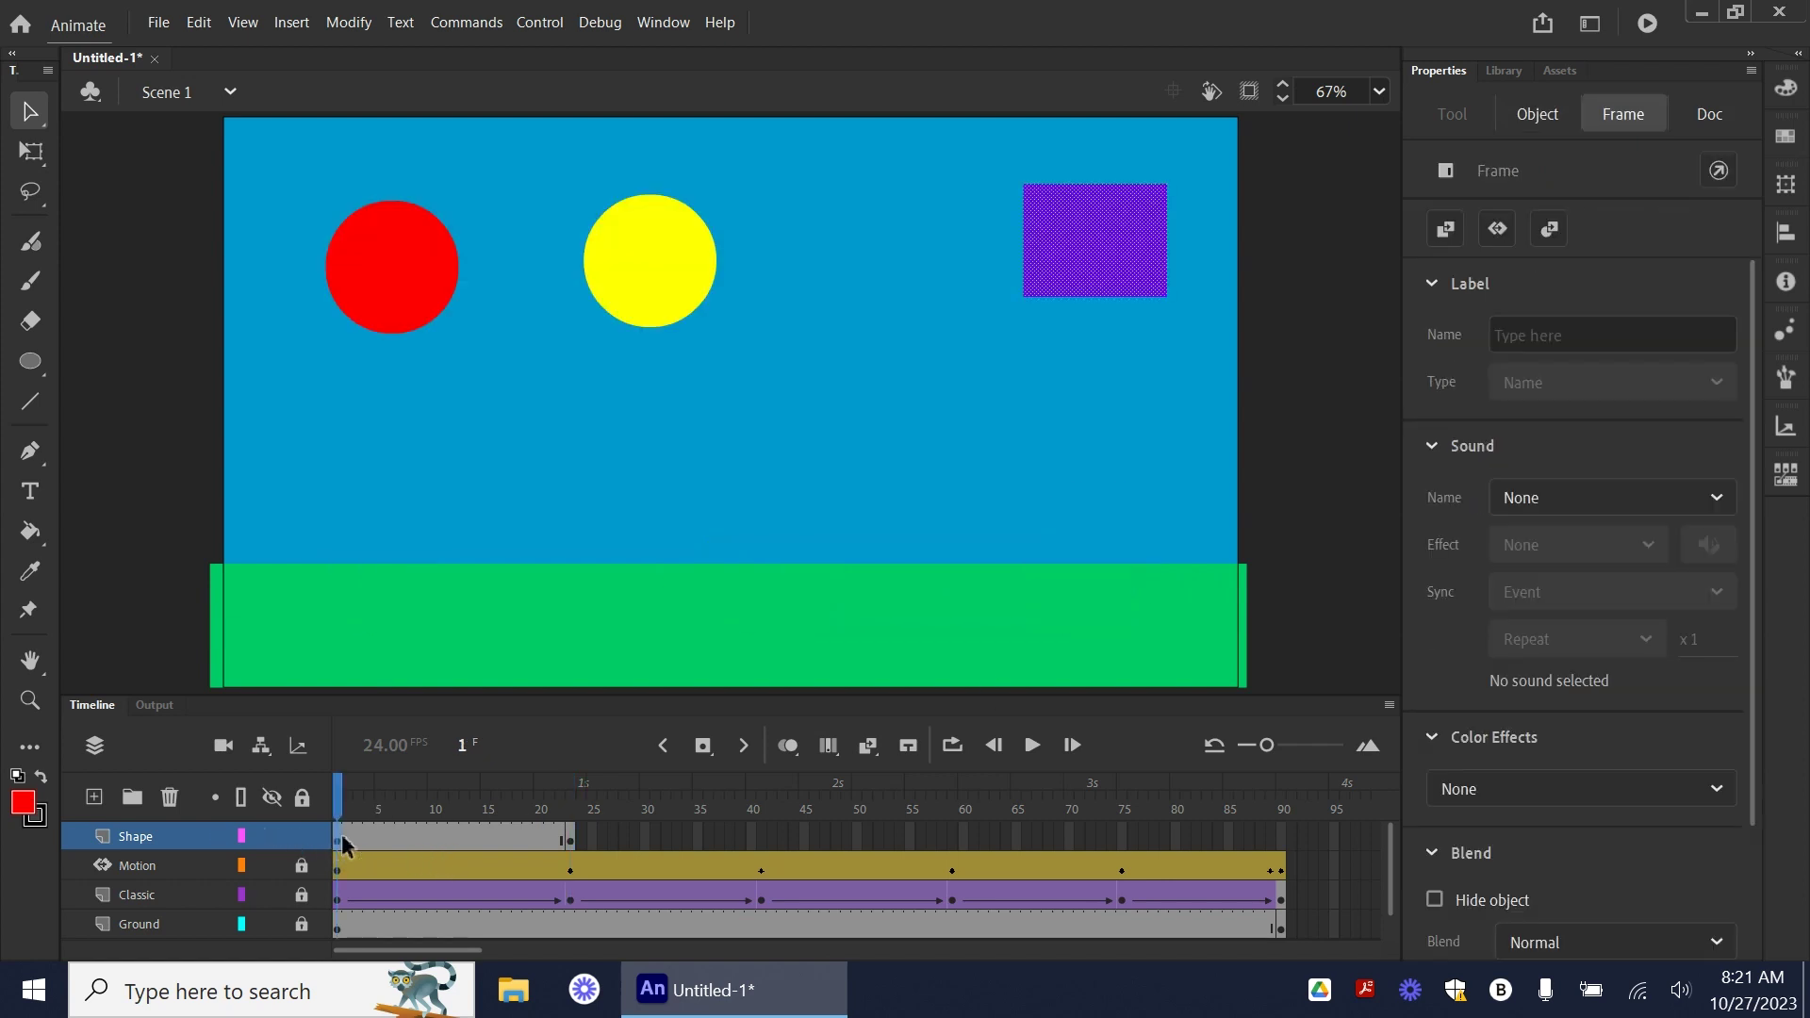
pyautogui.click(571, 839)
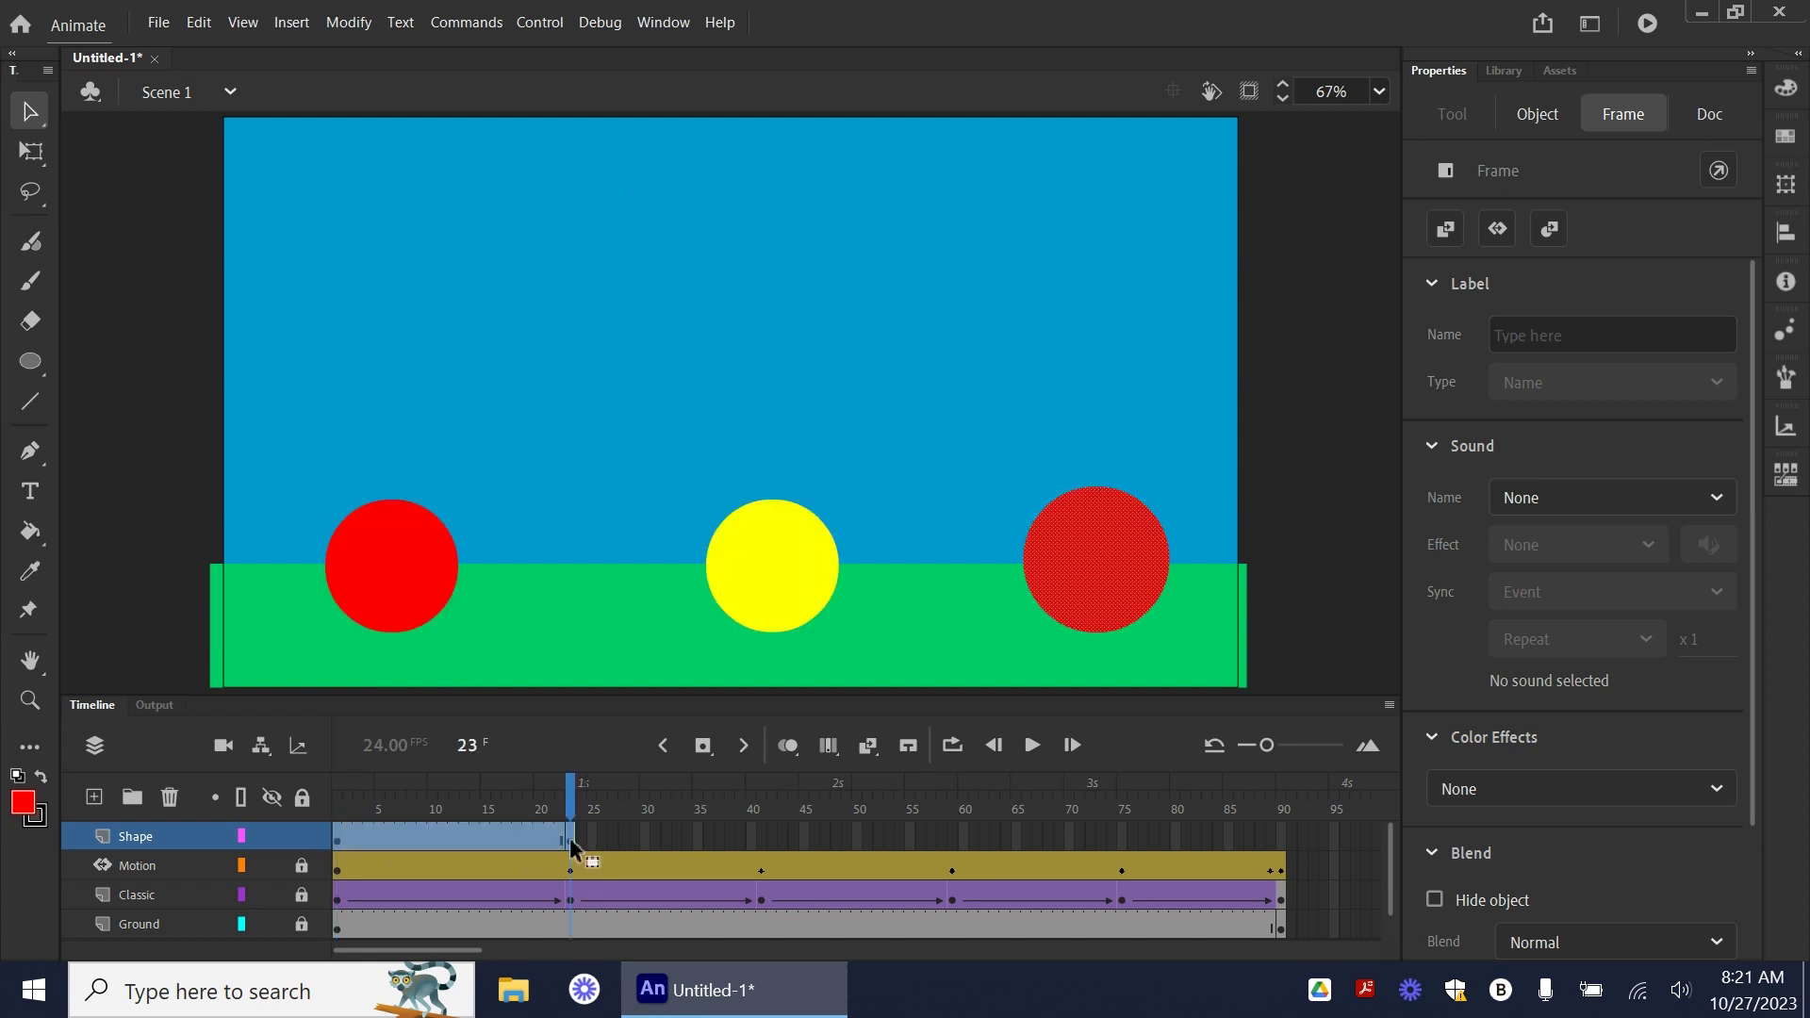
pyautogui.rightClick(462, 837)
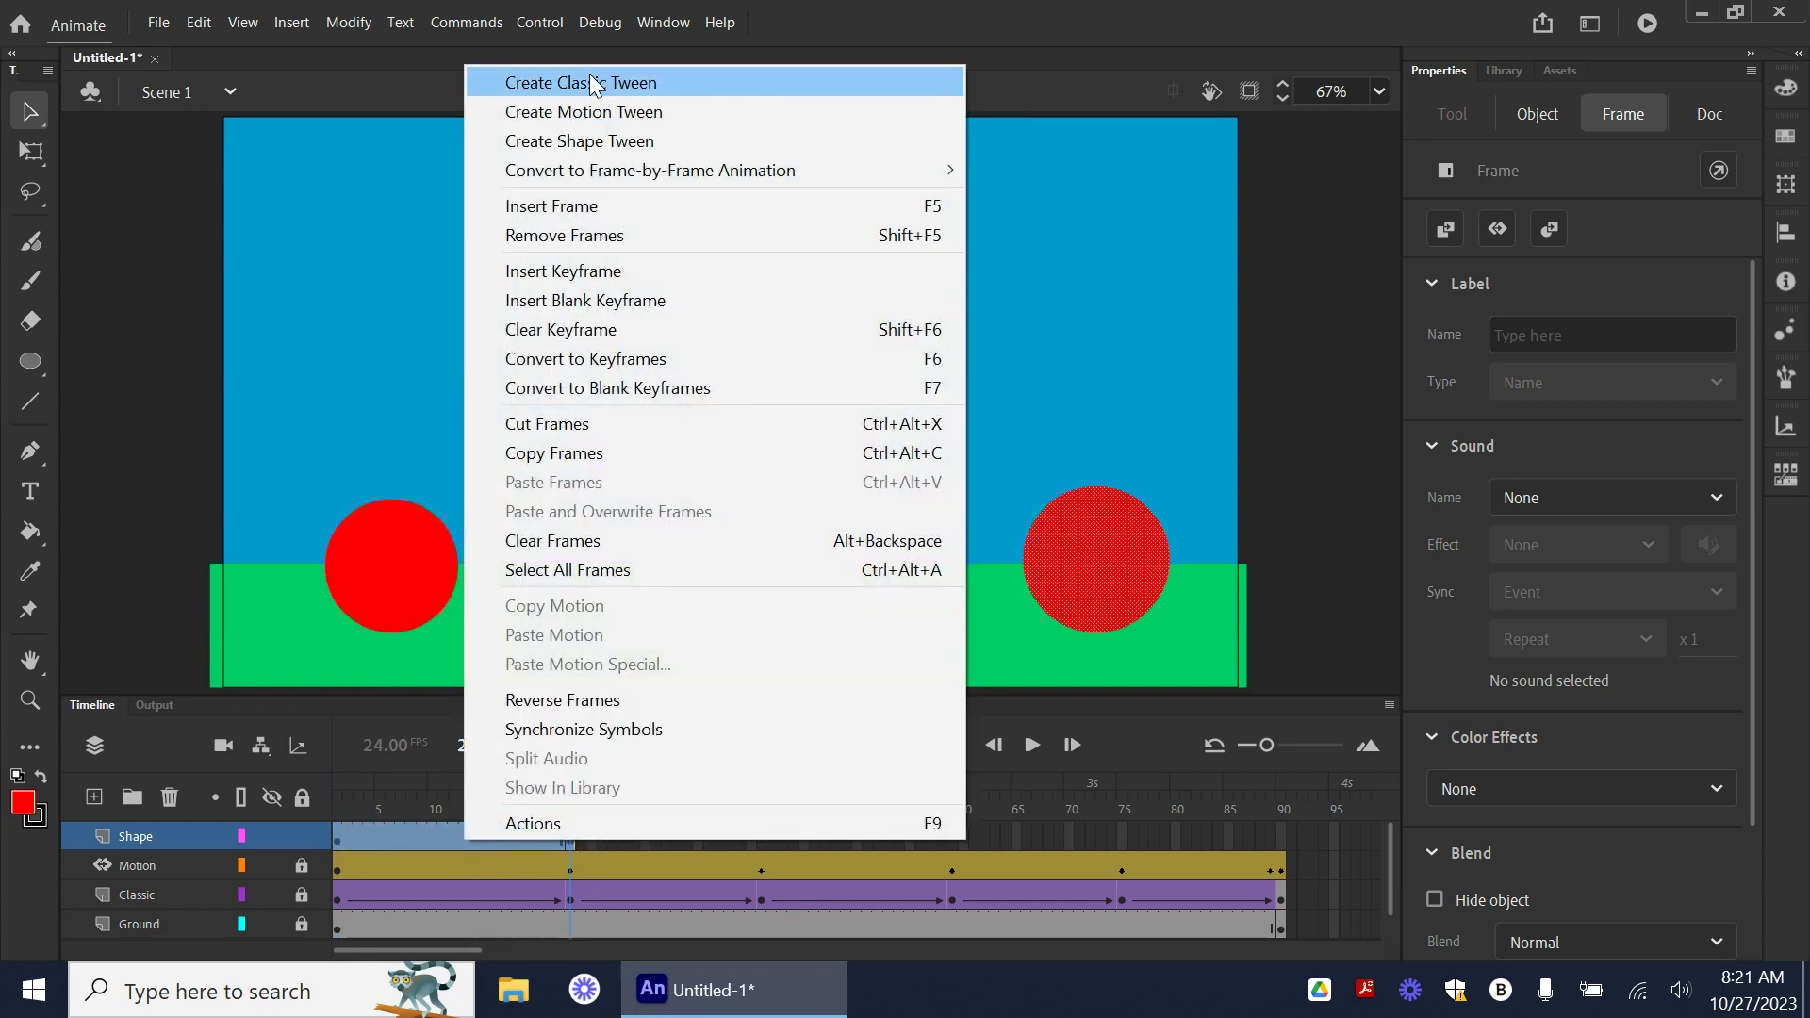
pyautogui.click(569, 142)
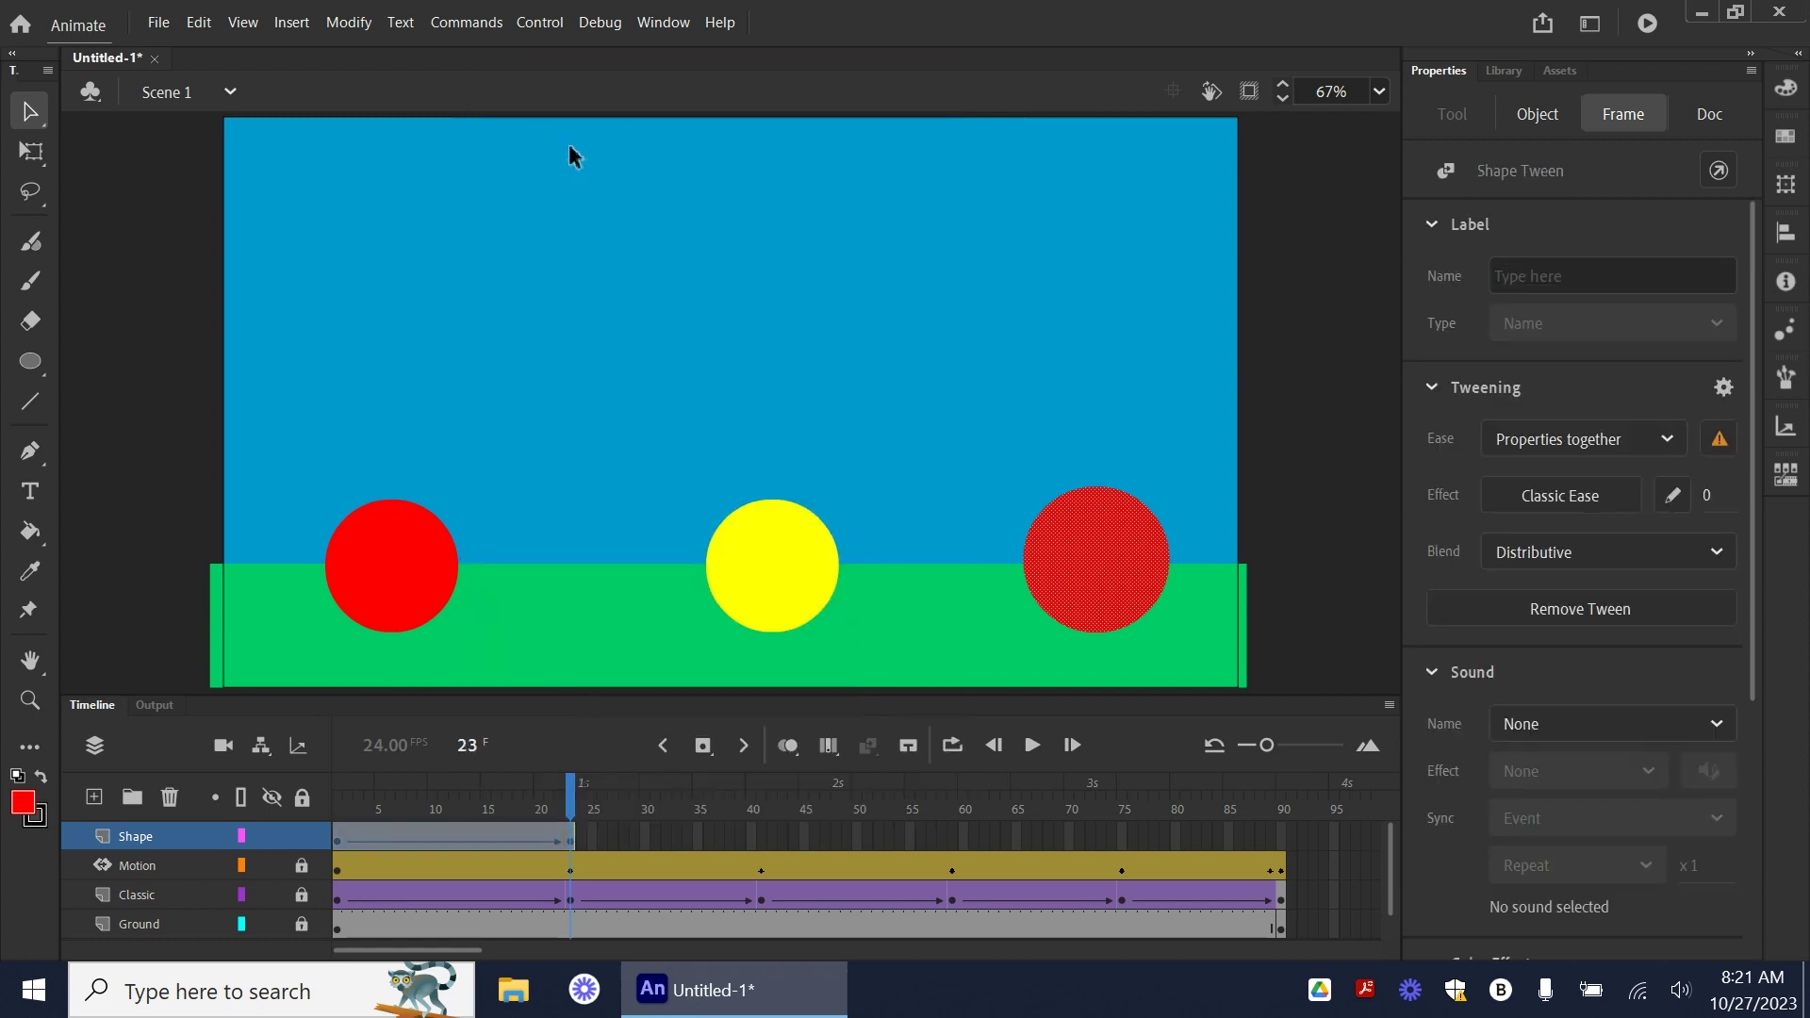
# - Scrub the shape tween back to frame 1 and play the animation to review the morph
pyautogui.click(473, 838)
pyautogui.moveTo(476, 805); pyautogui.dragTo(301, 807)
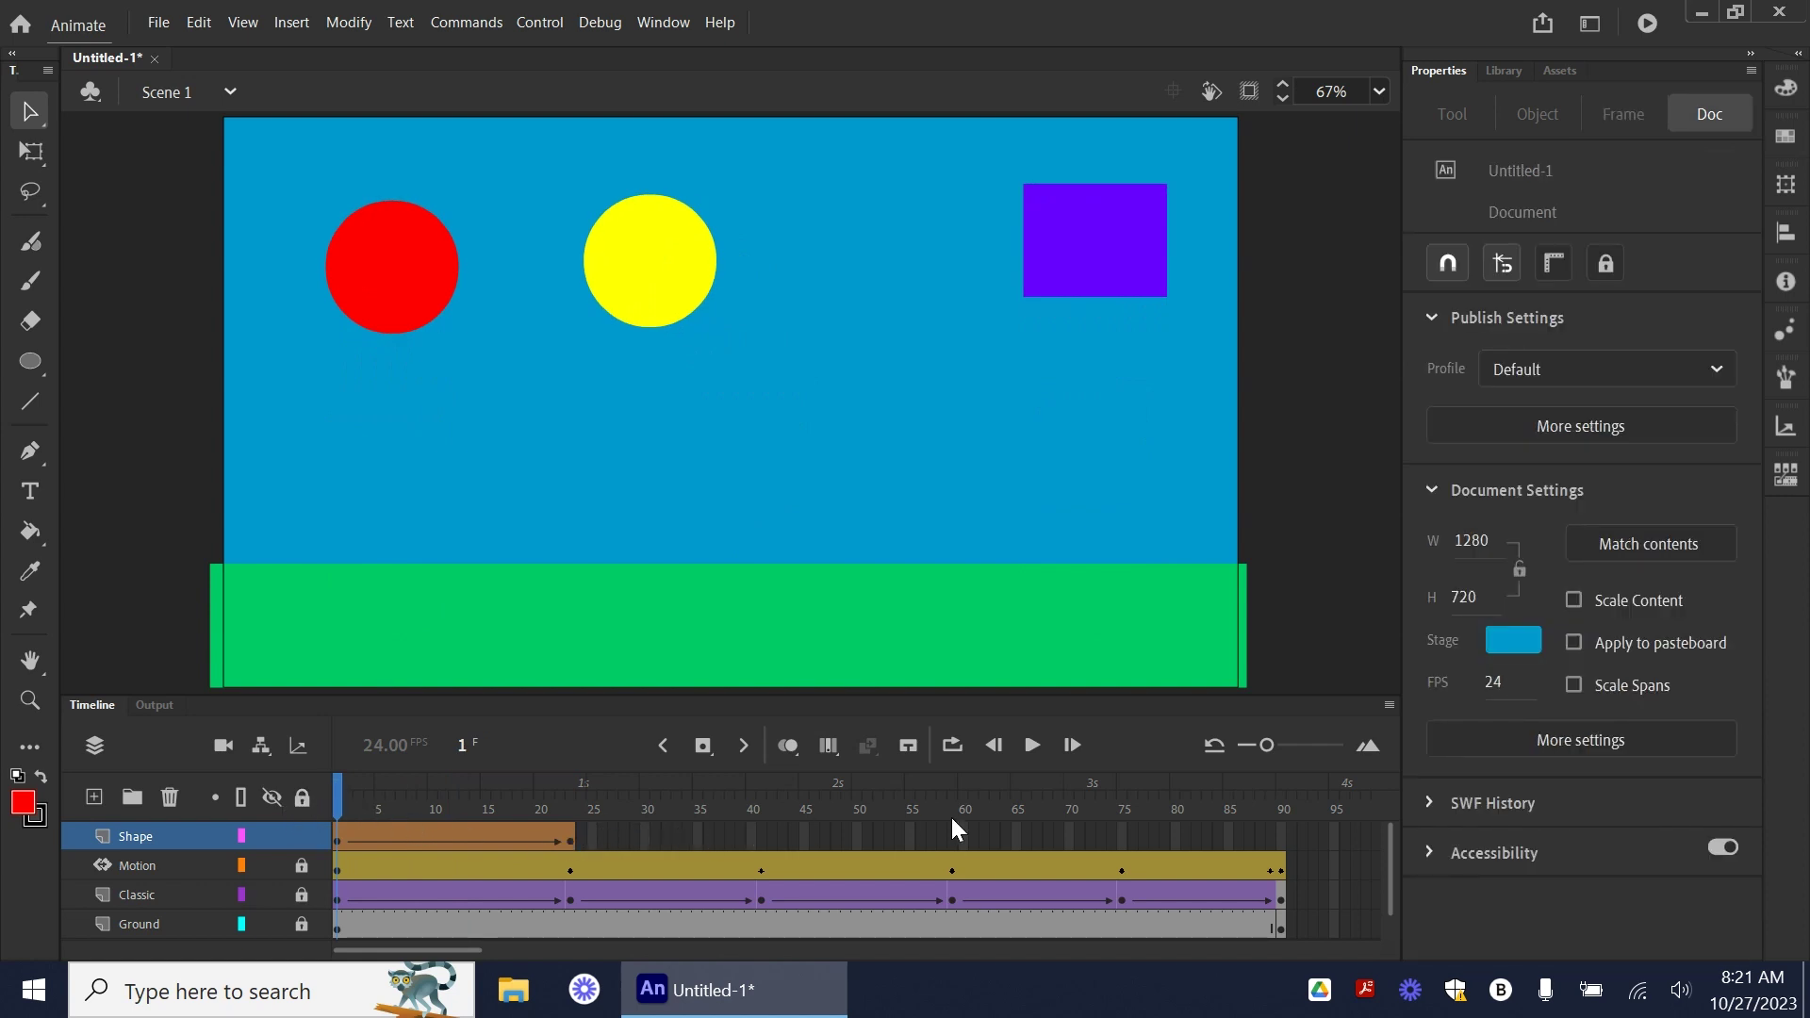
pyautogui.click(1029, 745)
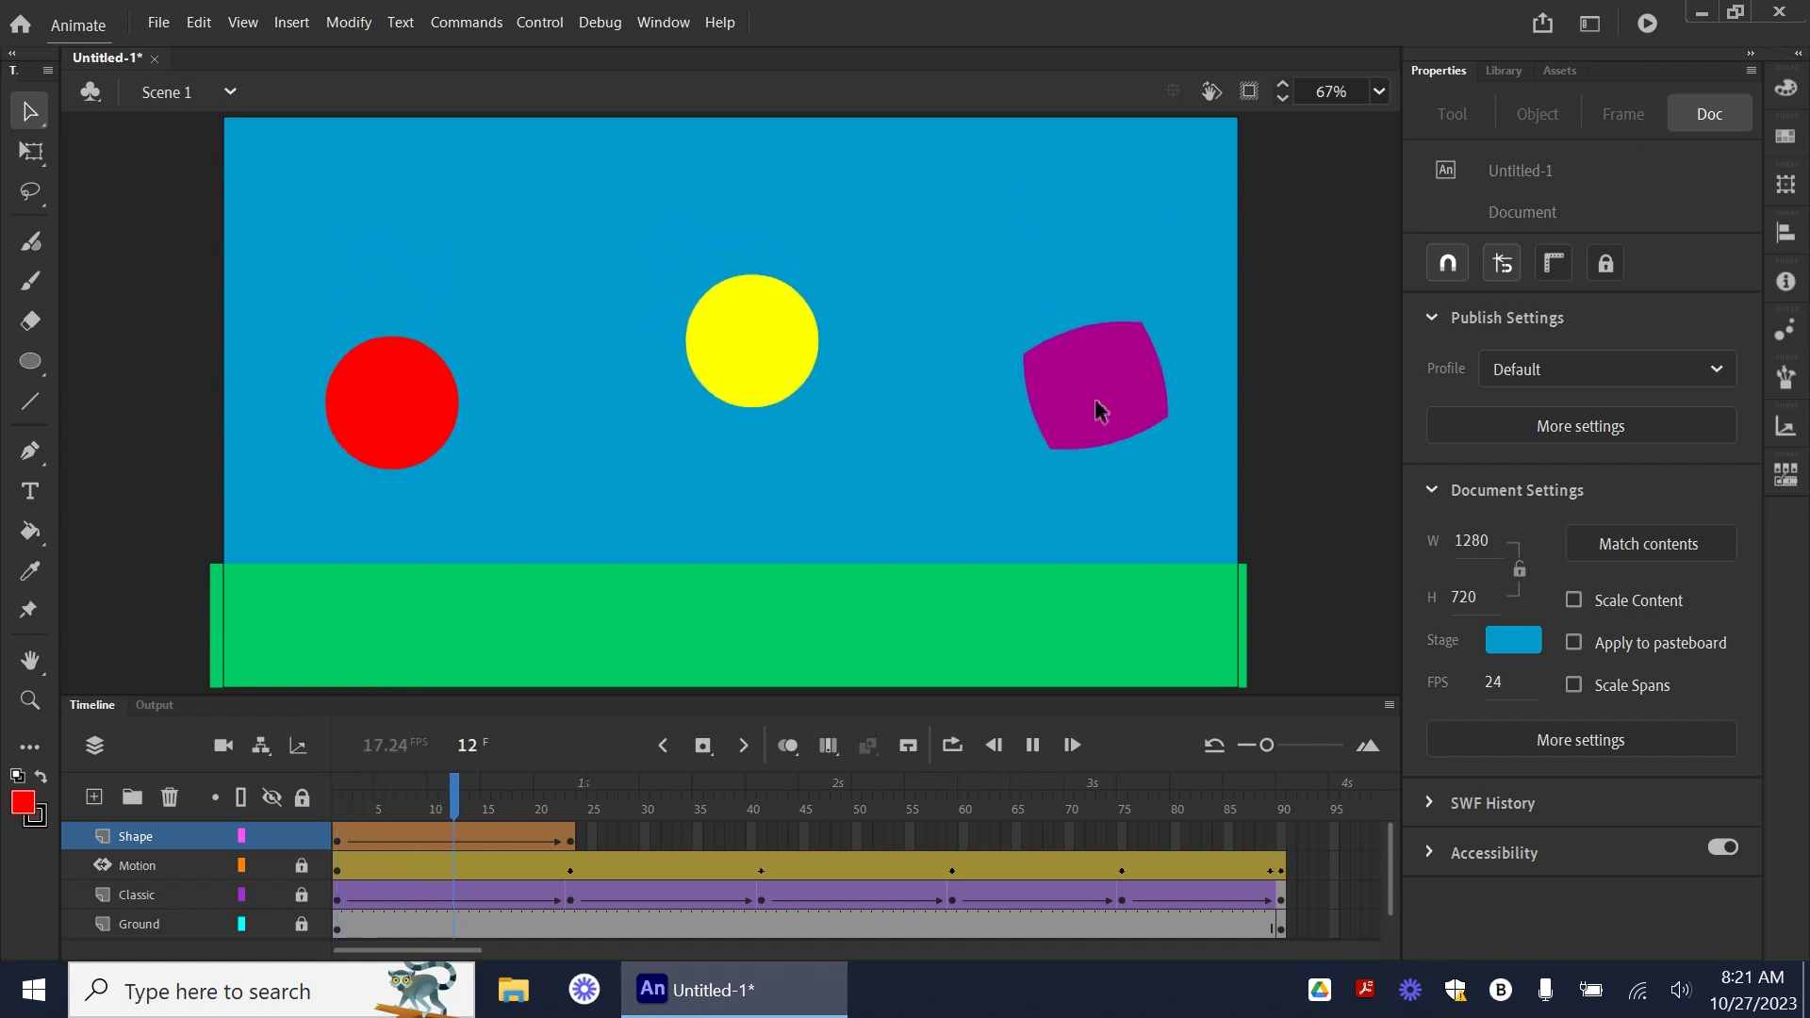
pyautogui.moveTo(846, 809); pyautogui.dragTo(570, 919)
# - Insert a blank keyframe at frame 41 of the Shape layer and draw a yellow pentagon with the PolyStar tool
pyautogui.click(573, 842)
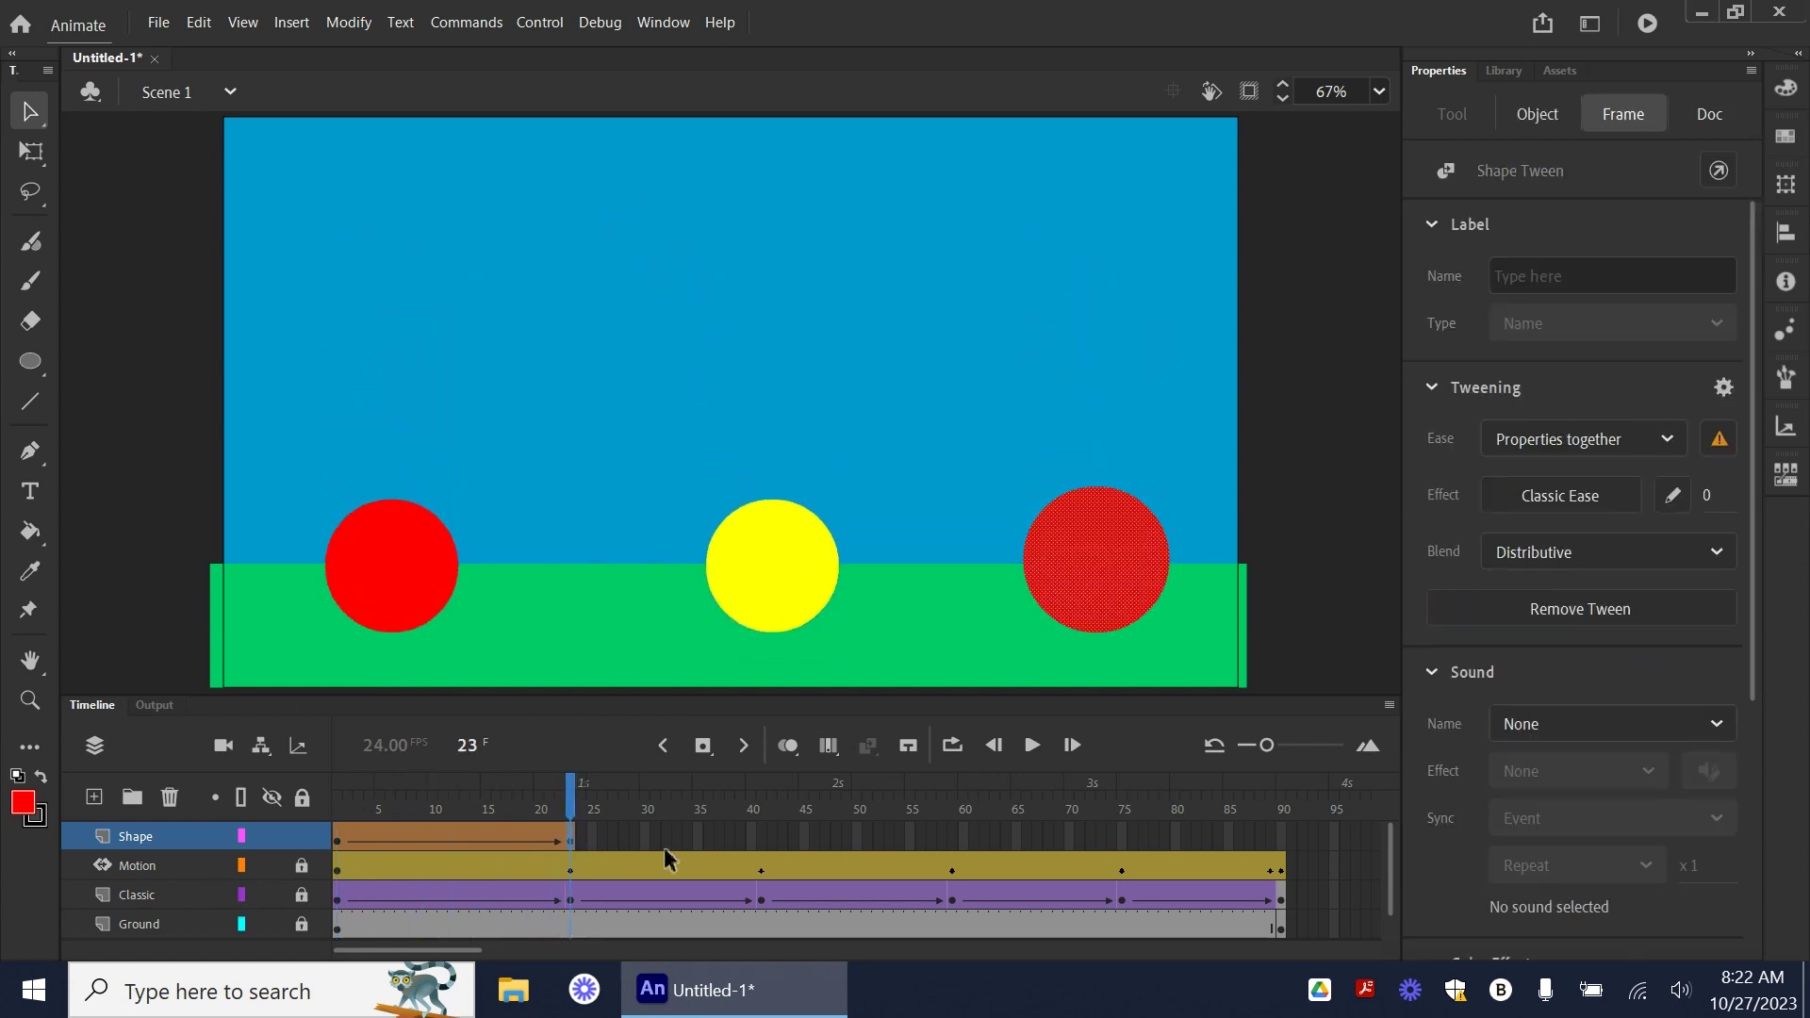
pyautogui.click(756, 841)
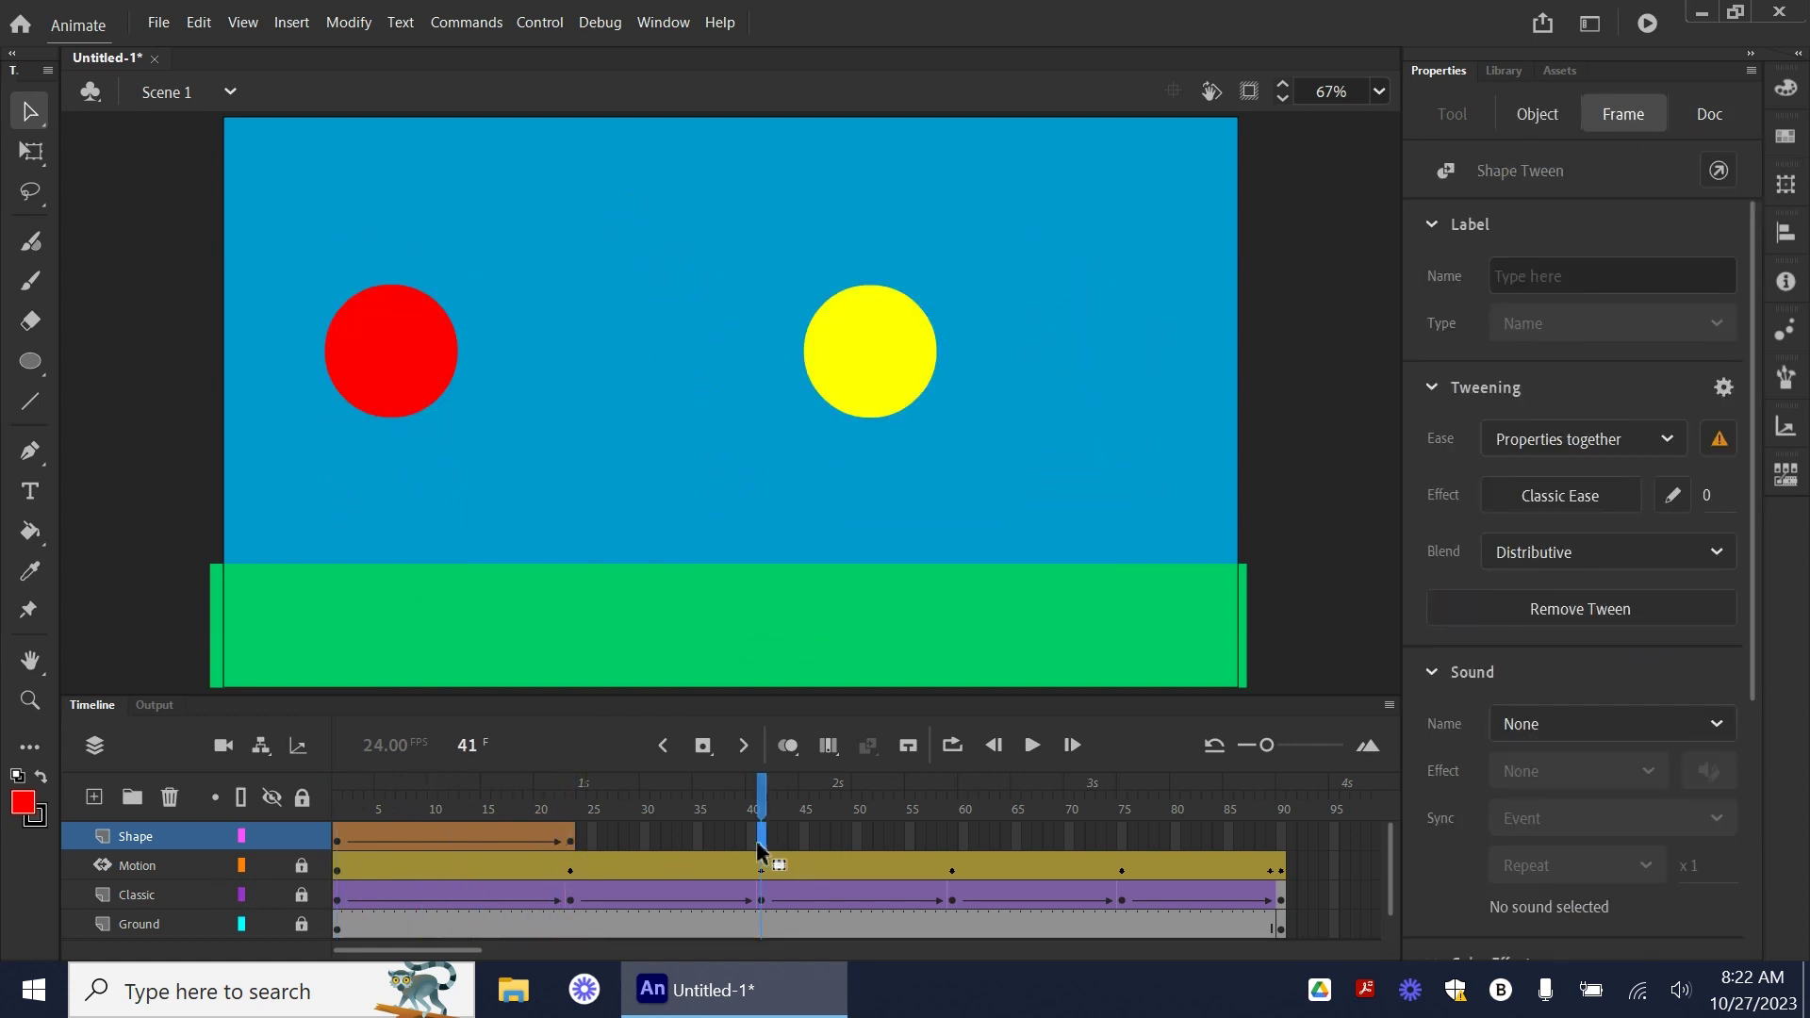
pyautogui.click(24, 804)
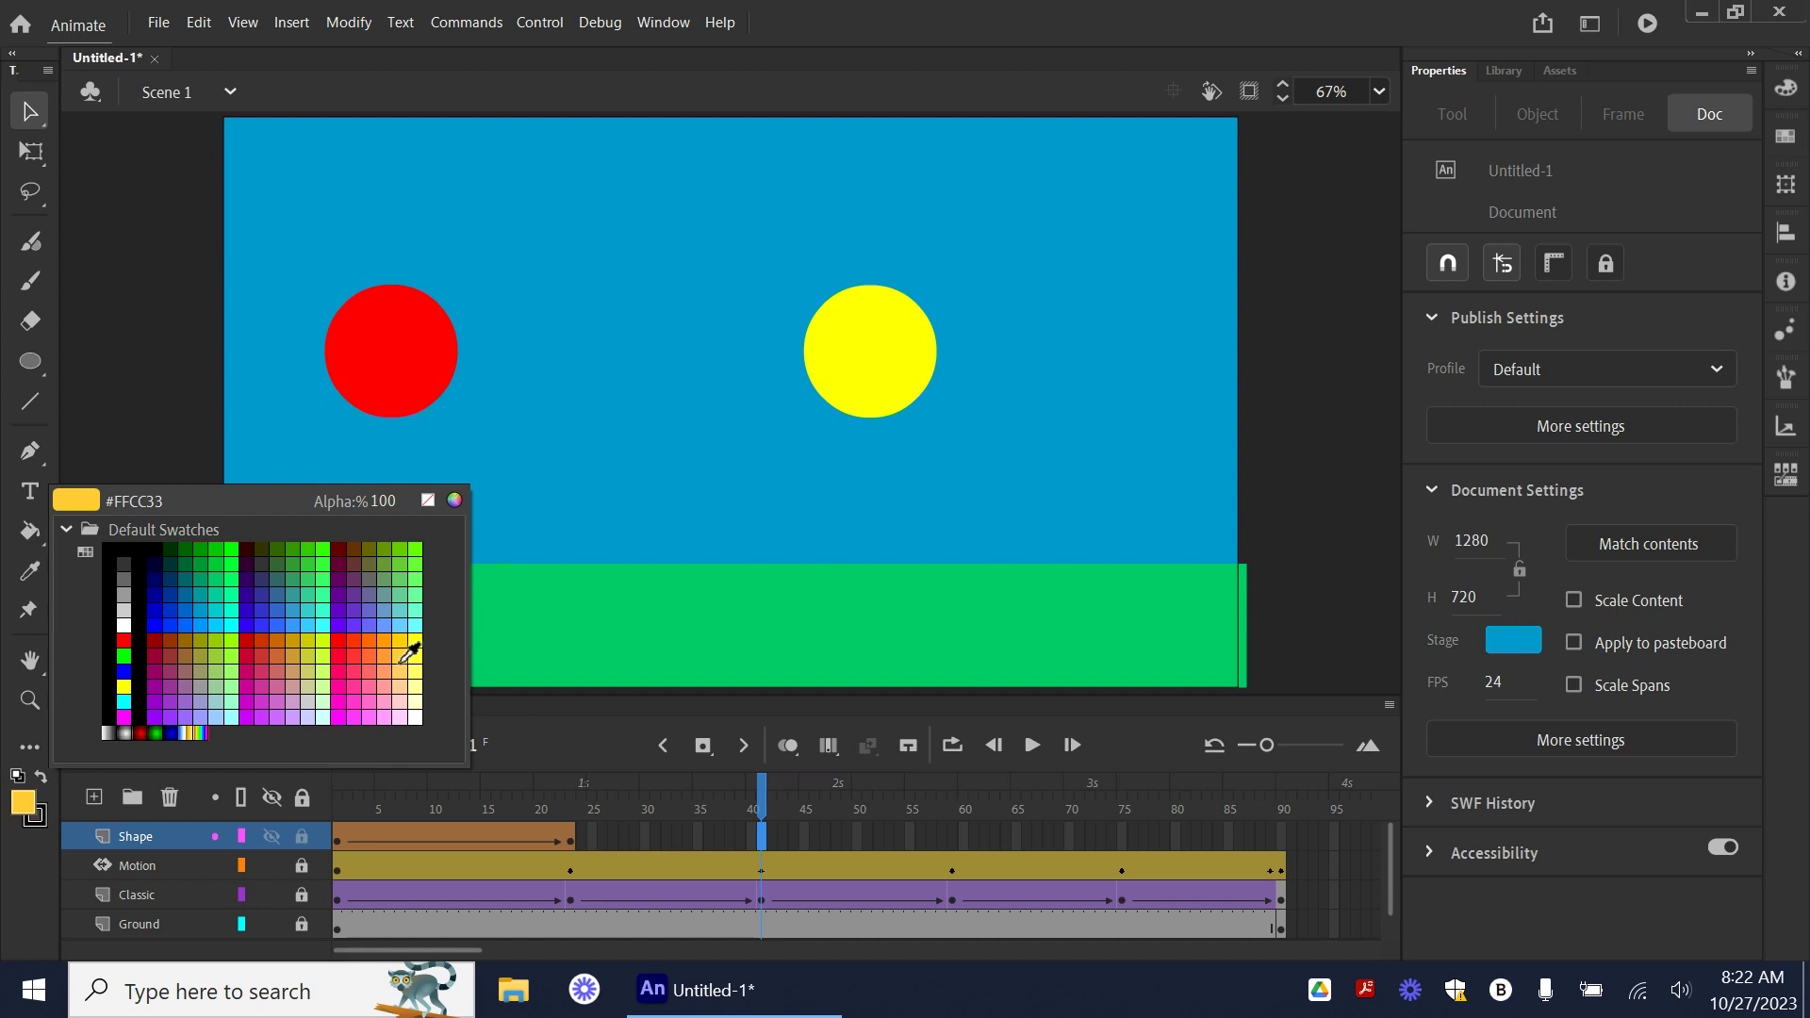
pyautogui.click(136, 679)
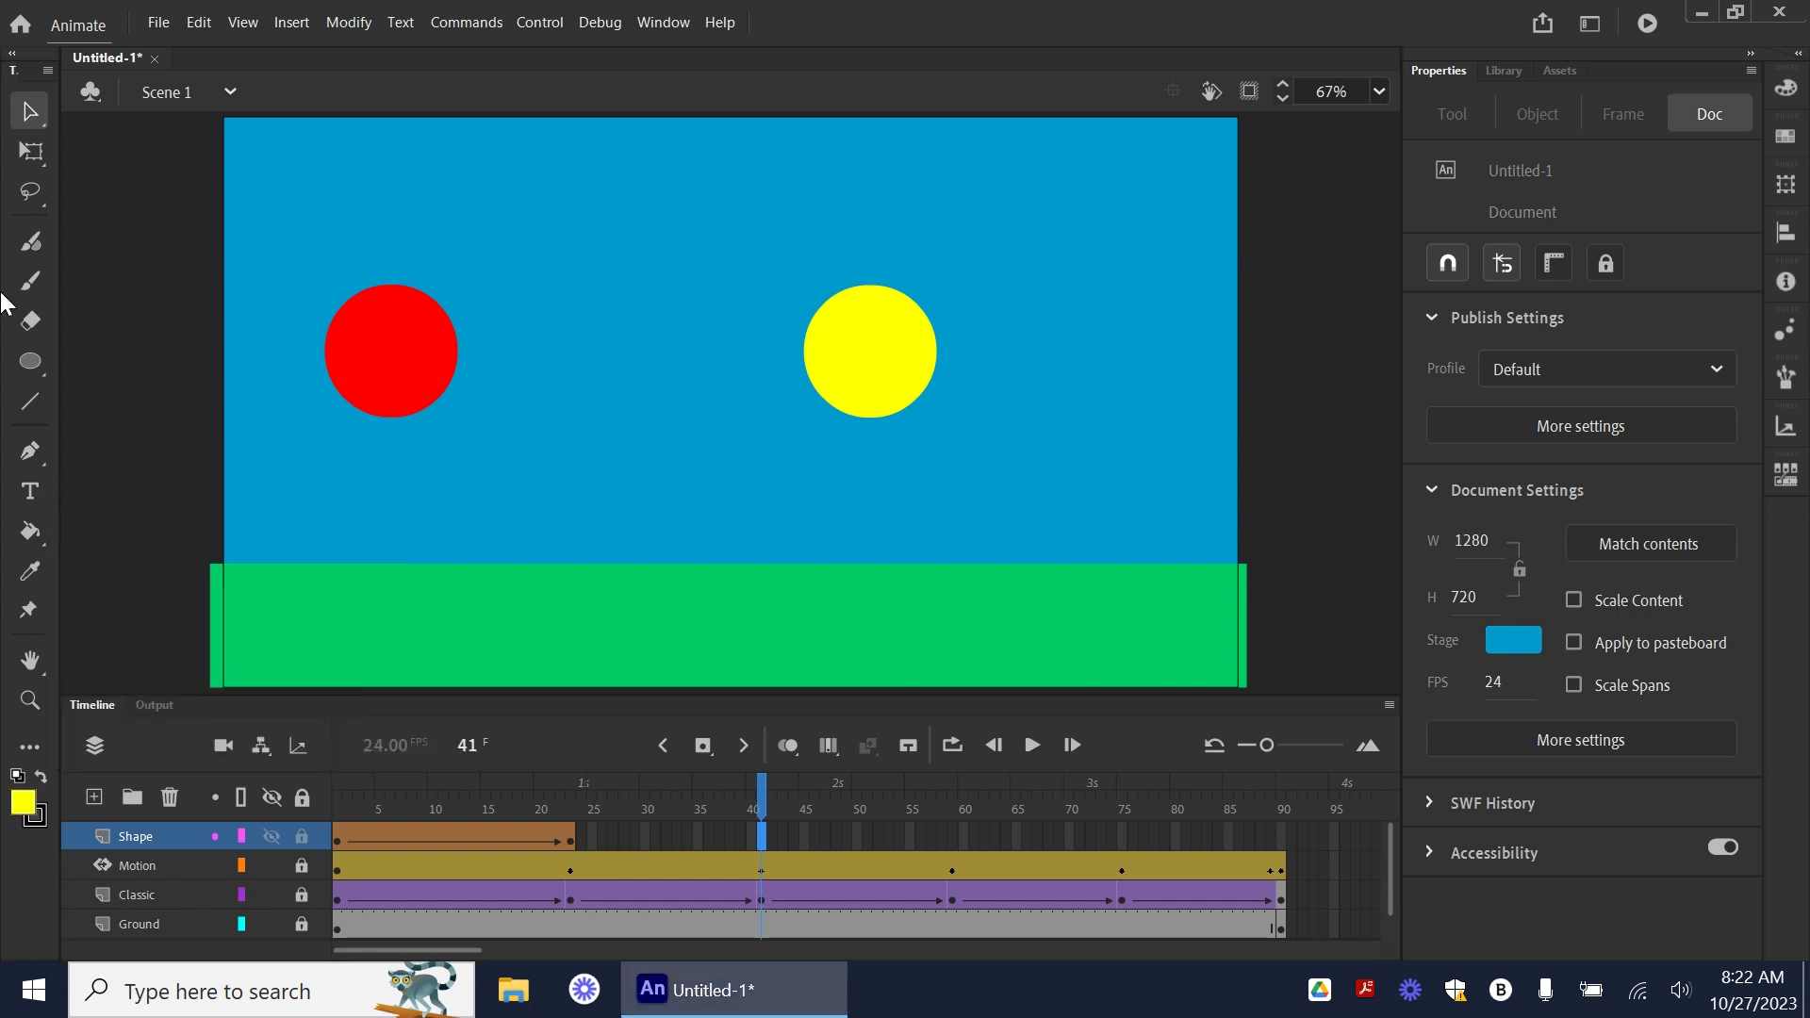
pyautogui.click(30, 373)
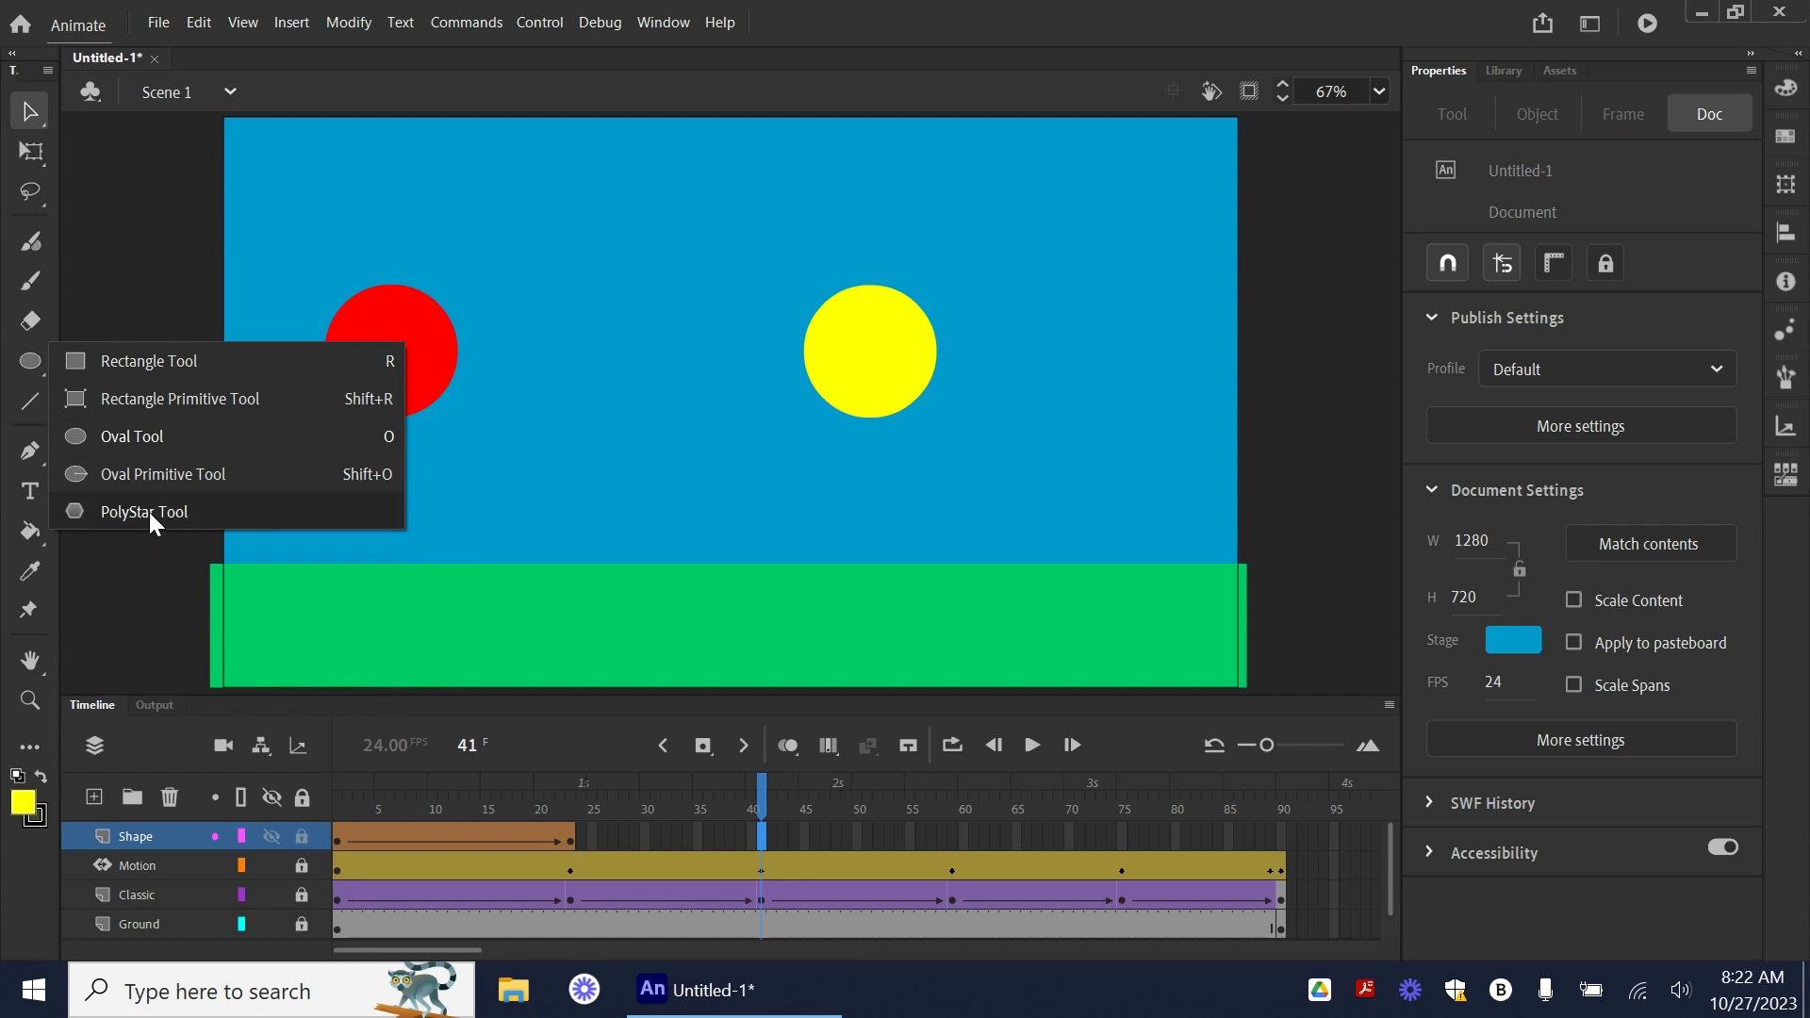
pyautogui.click(114, 512)
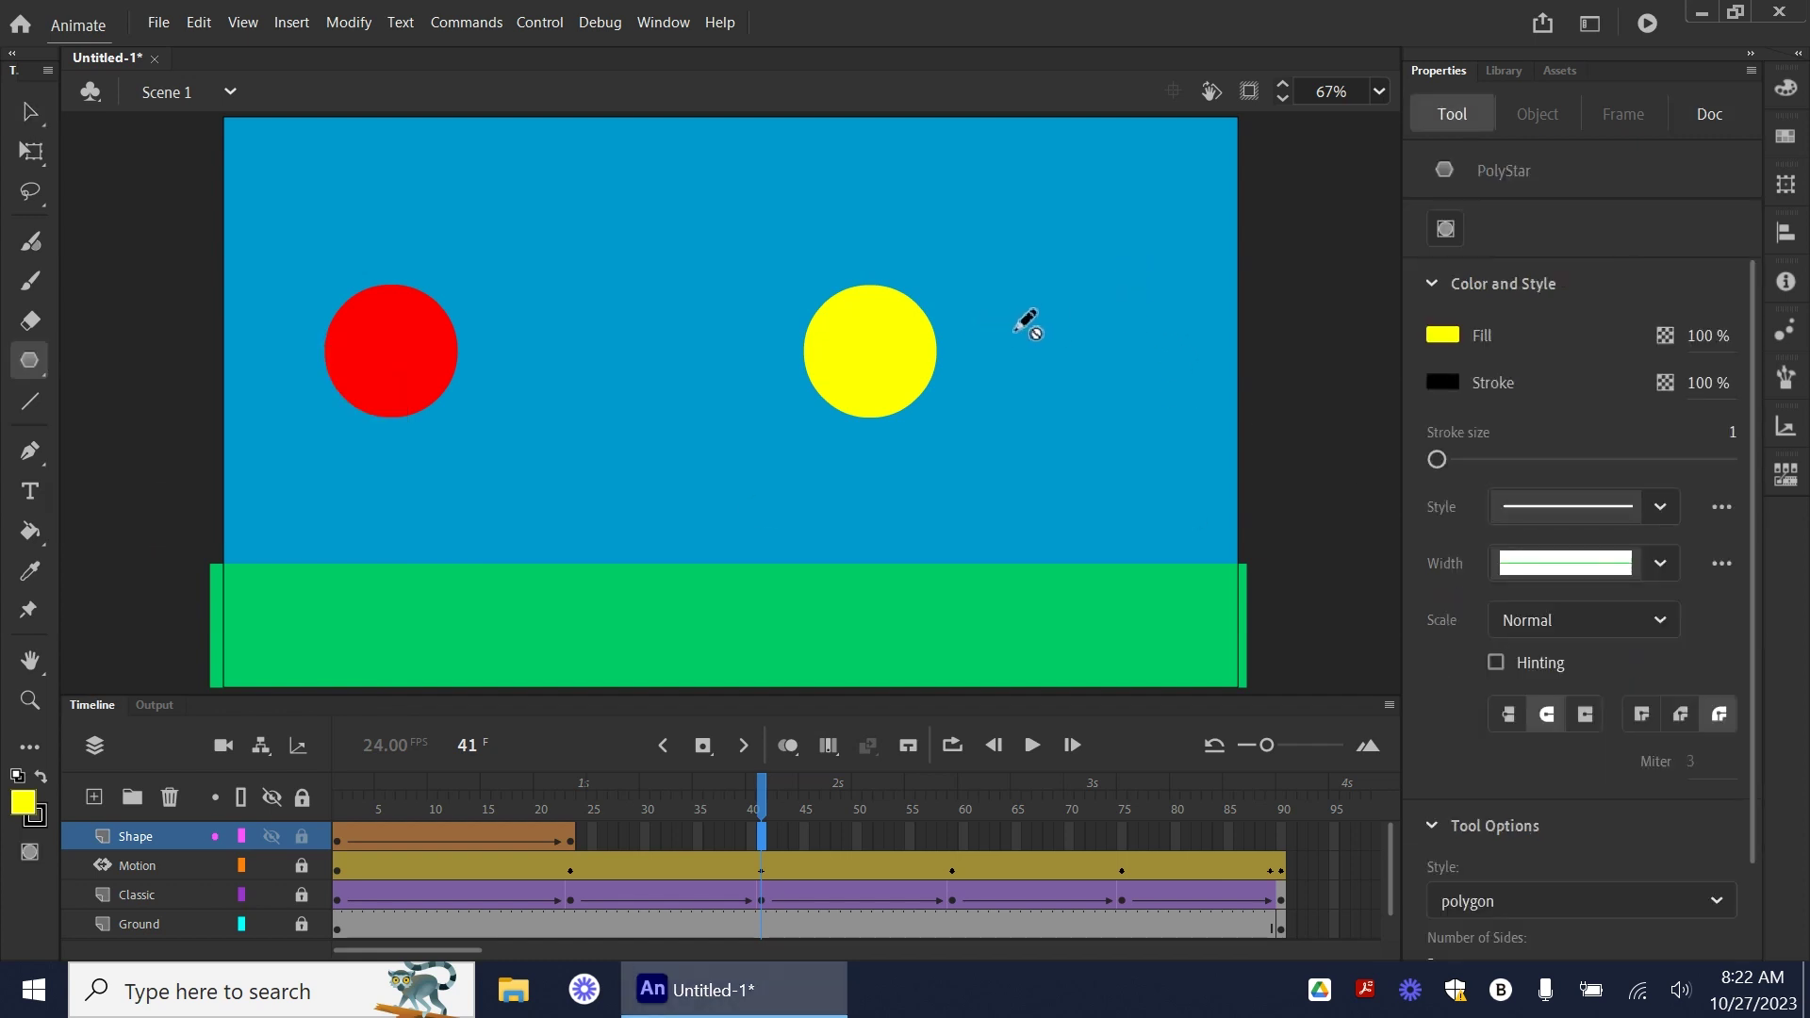
pyautogui.rightClick(761, 836)
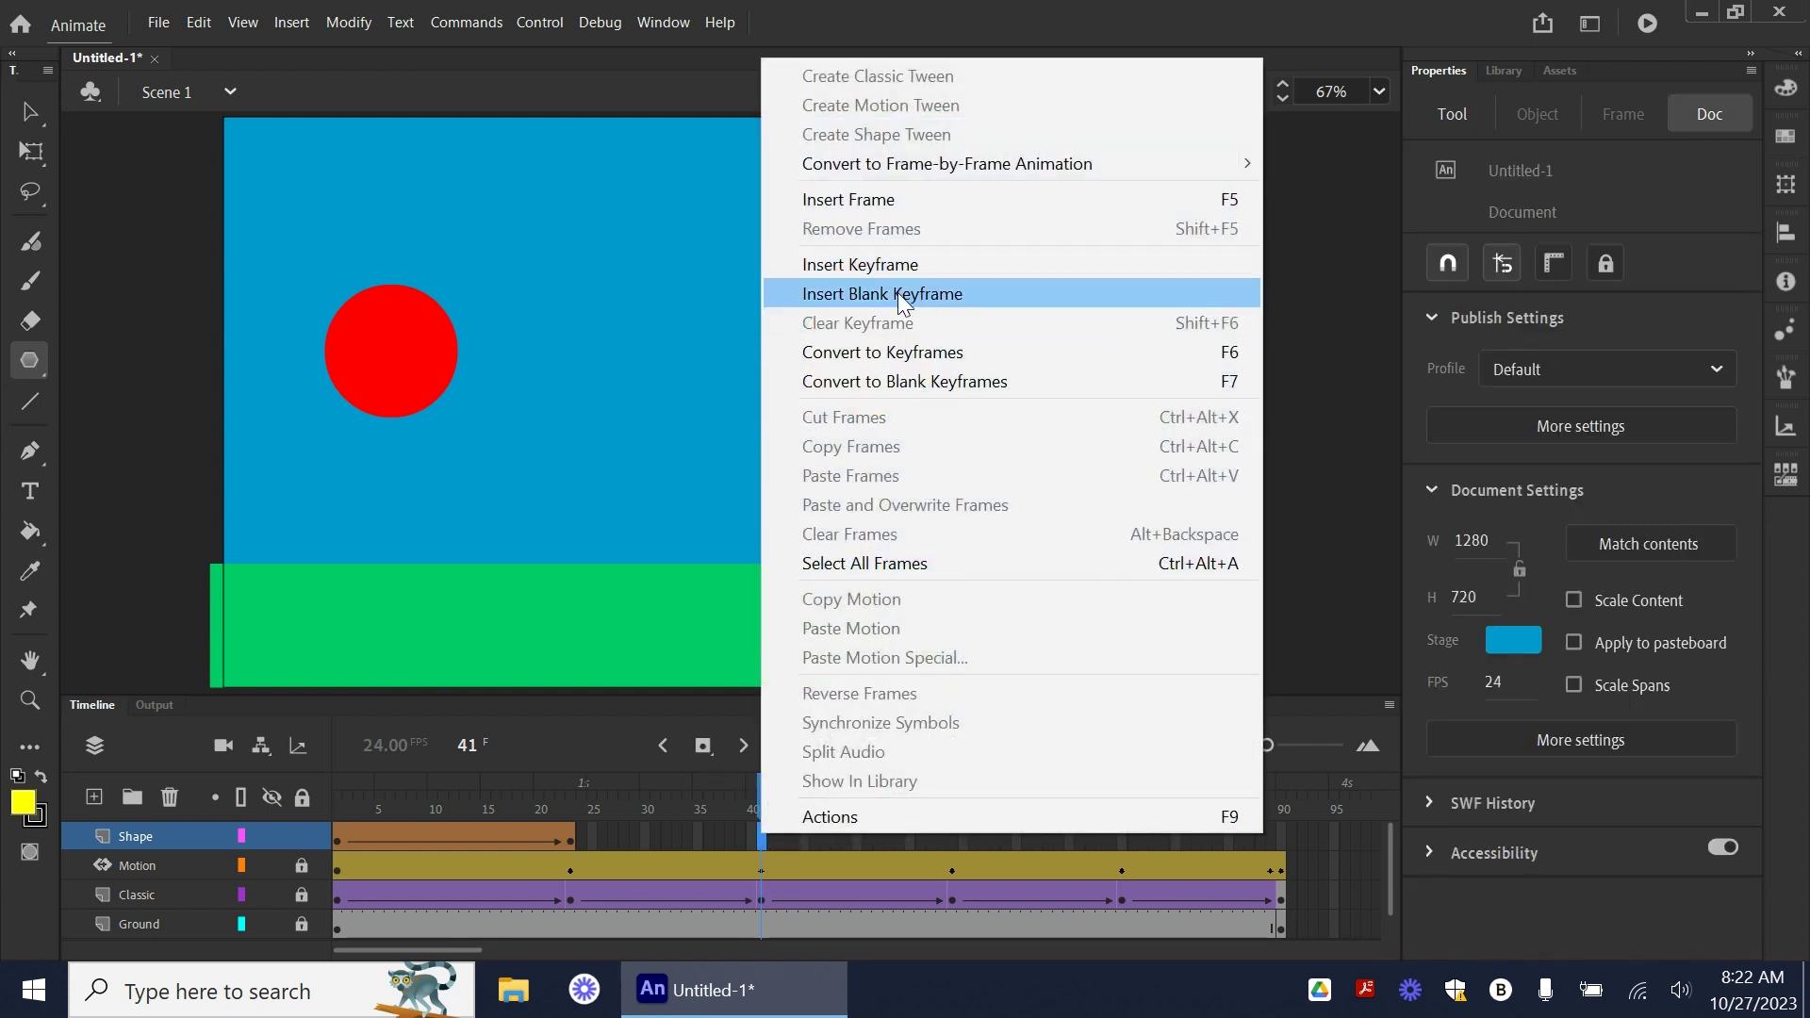
pyautogui.click(925, 300)
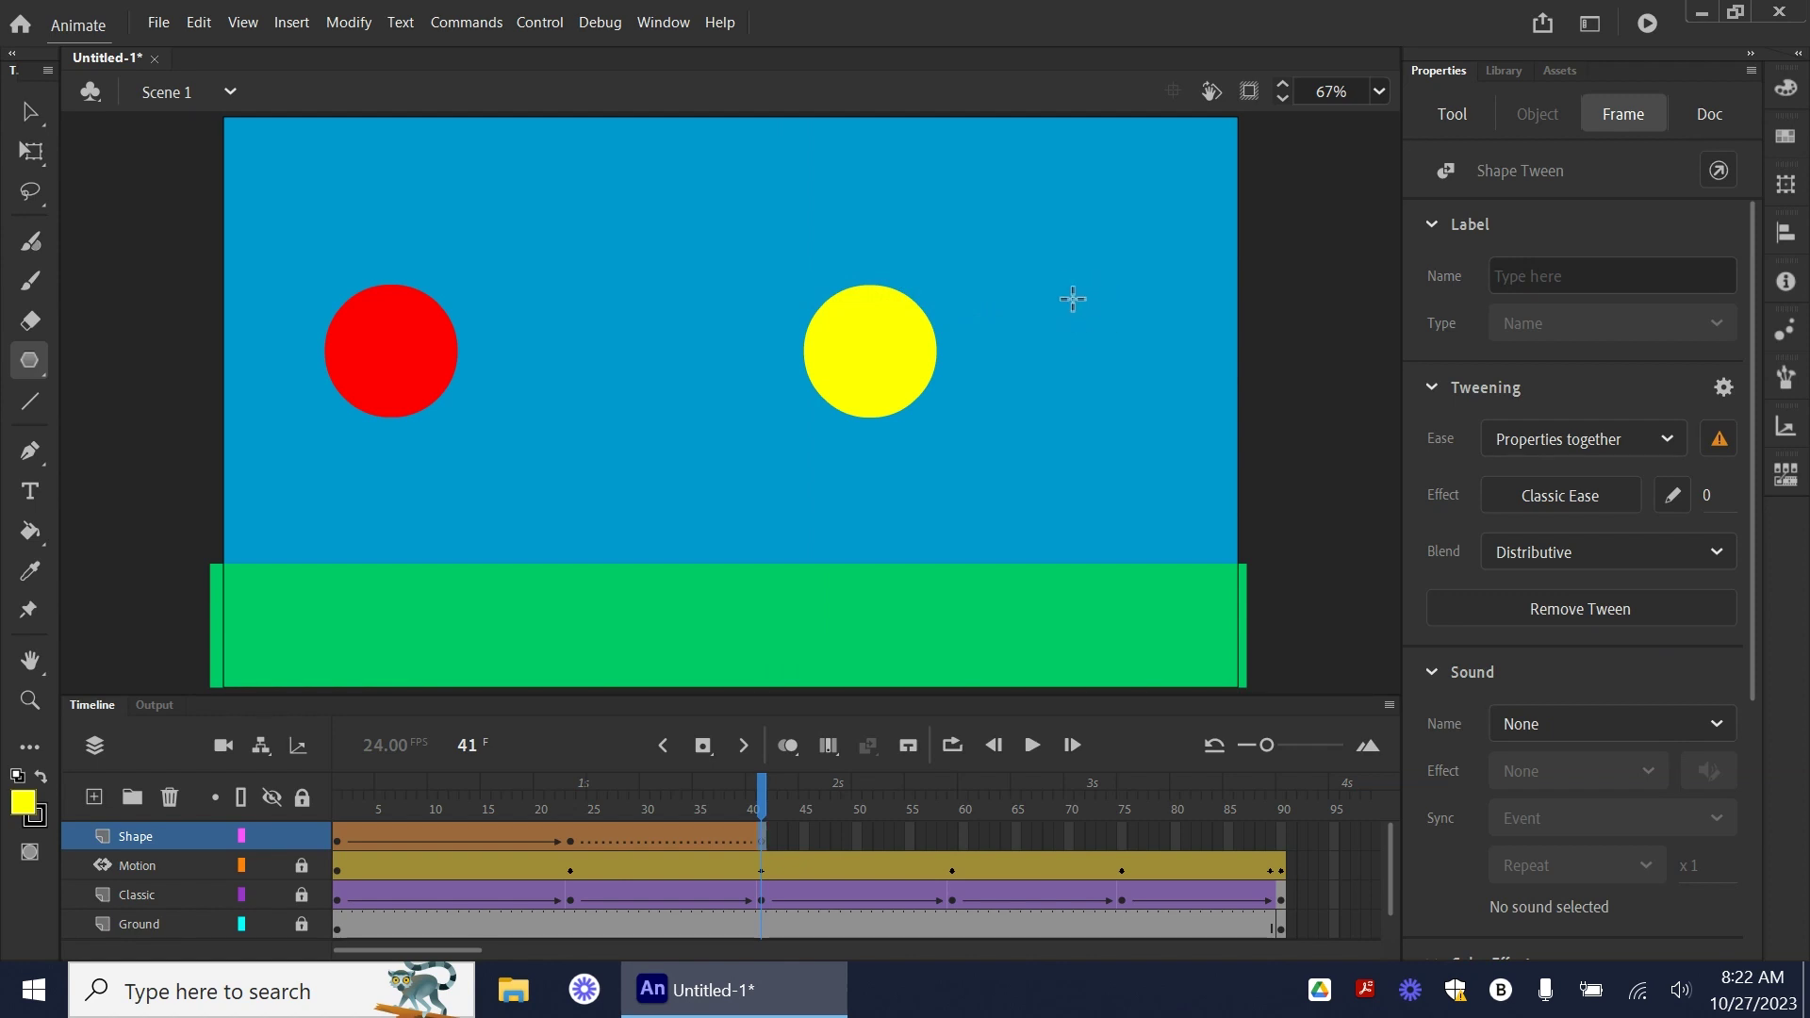
pyautogui.moveTo(1074, 302)
pyautogui.mouseDown()
pyautogui.moveTo(1184, 371)
pyautogui.moveTo(1102, 371)
pyautogui.moveTo(1156, 350)
pyautogui.moveTo(1127, 364)
pyautogui.moveTo(1115, 335)
pyautogui.moveTo(1143, 364)
pyautogui.moveTo(1131, 347)
pyautogui.mouseUp()
# - Move the yellow pentagon's fill at frame 41 off its black outline and delete all the leftover outline segments
pyautogui.click(33, 113)
pyautogui.click(1071, 226)
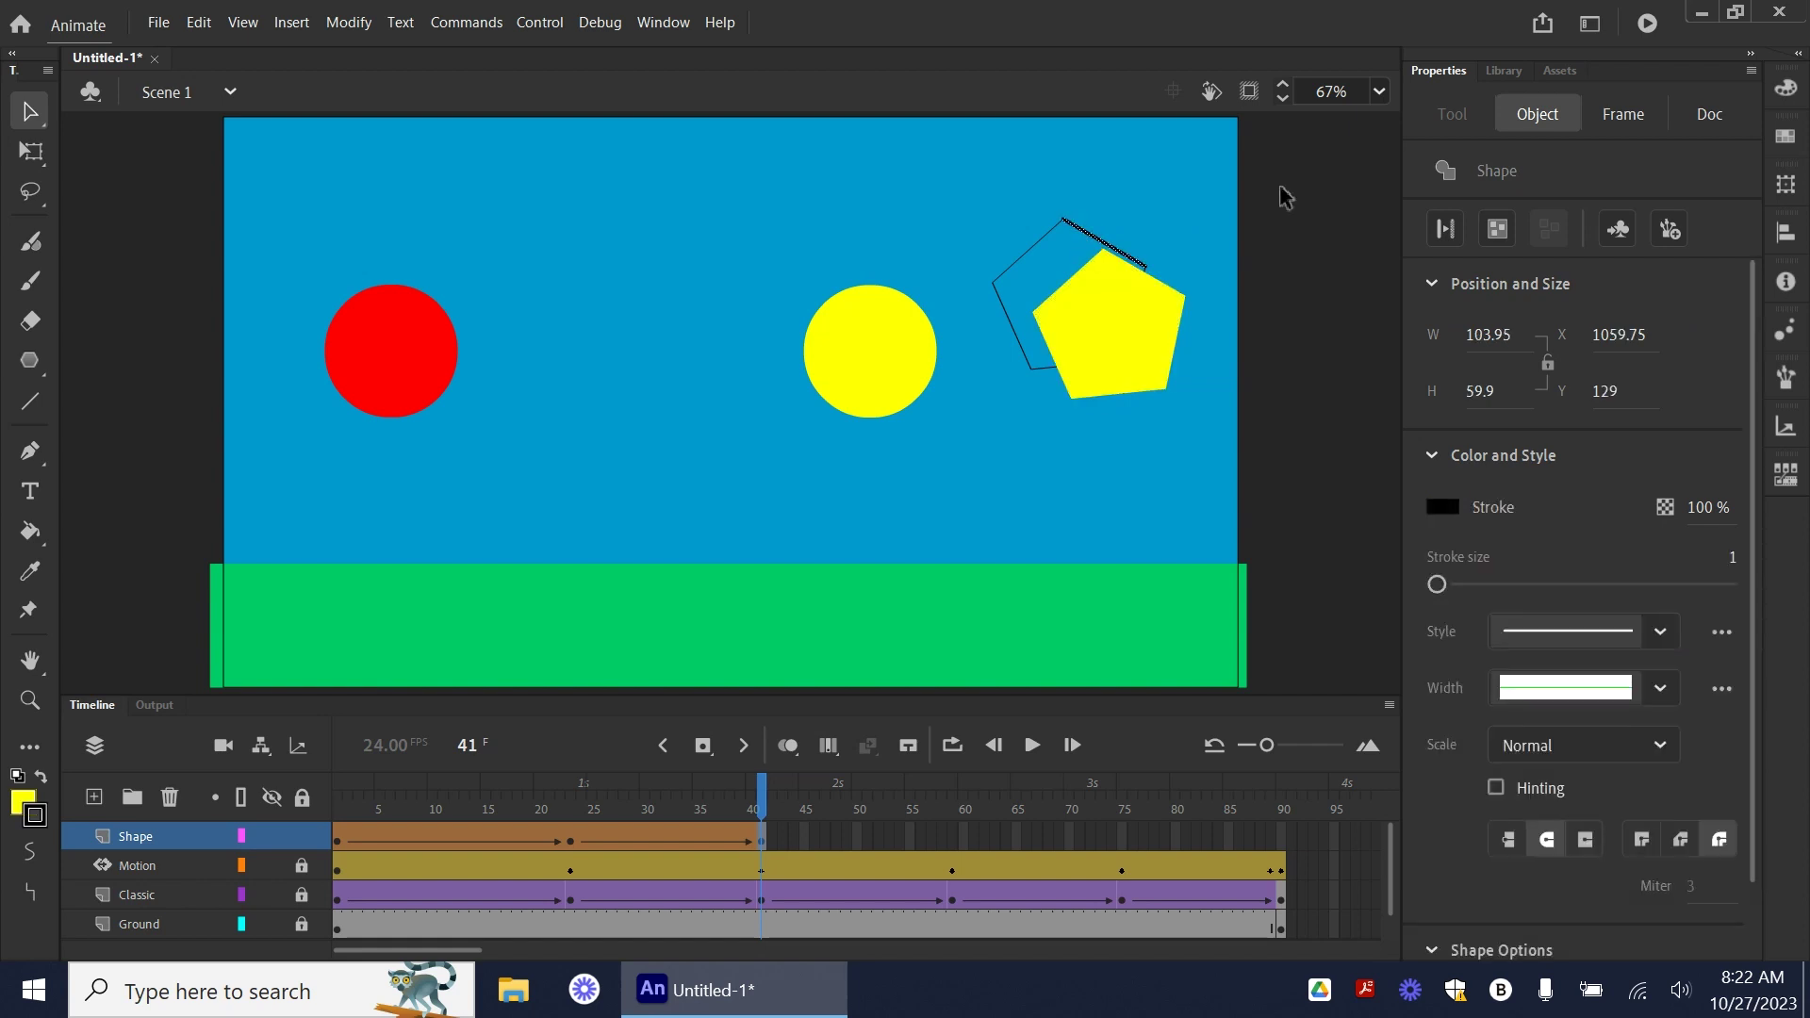
pyautogui.press('Delete')
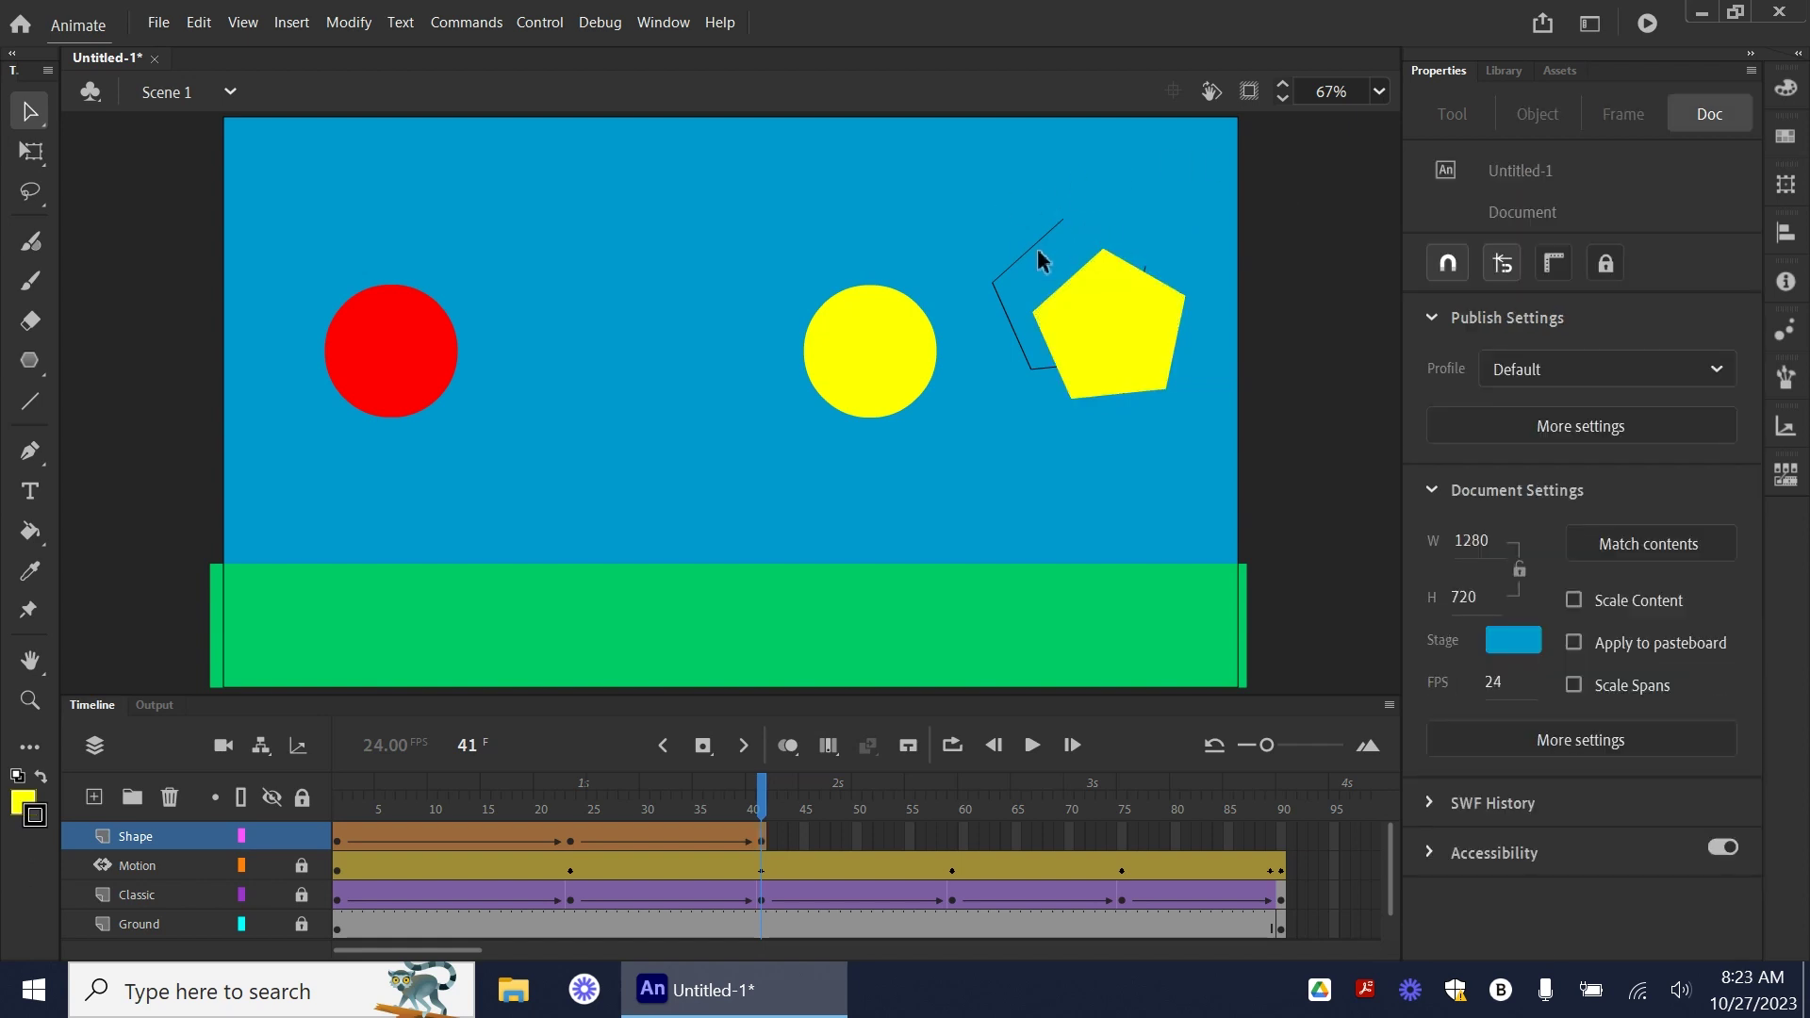
pyautogui.click(1035, 245)
pyautogui.press('Delete')
pyautogui.click(1012, 328)
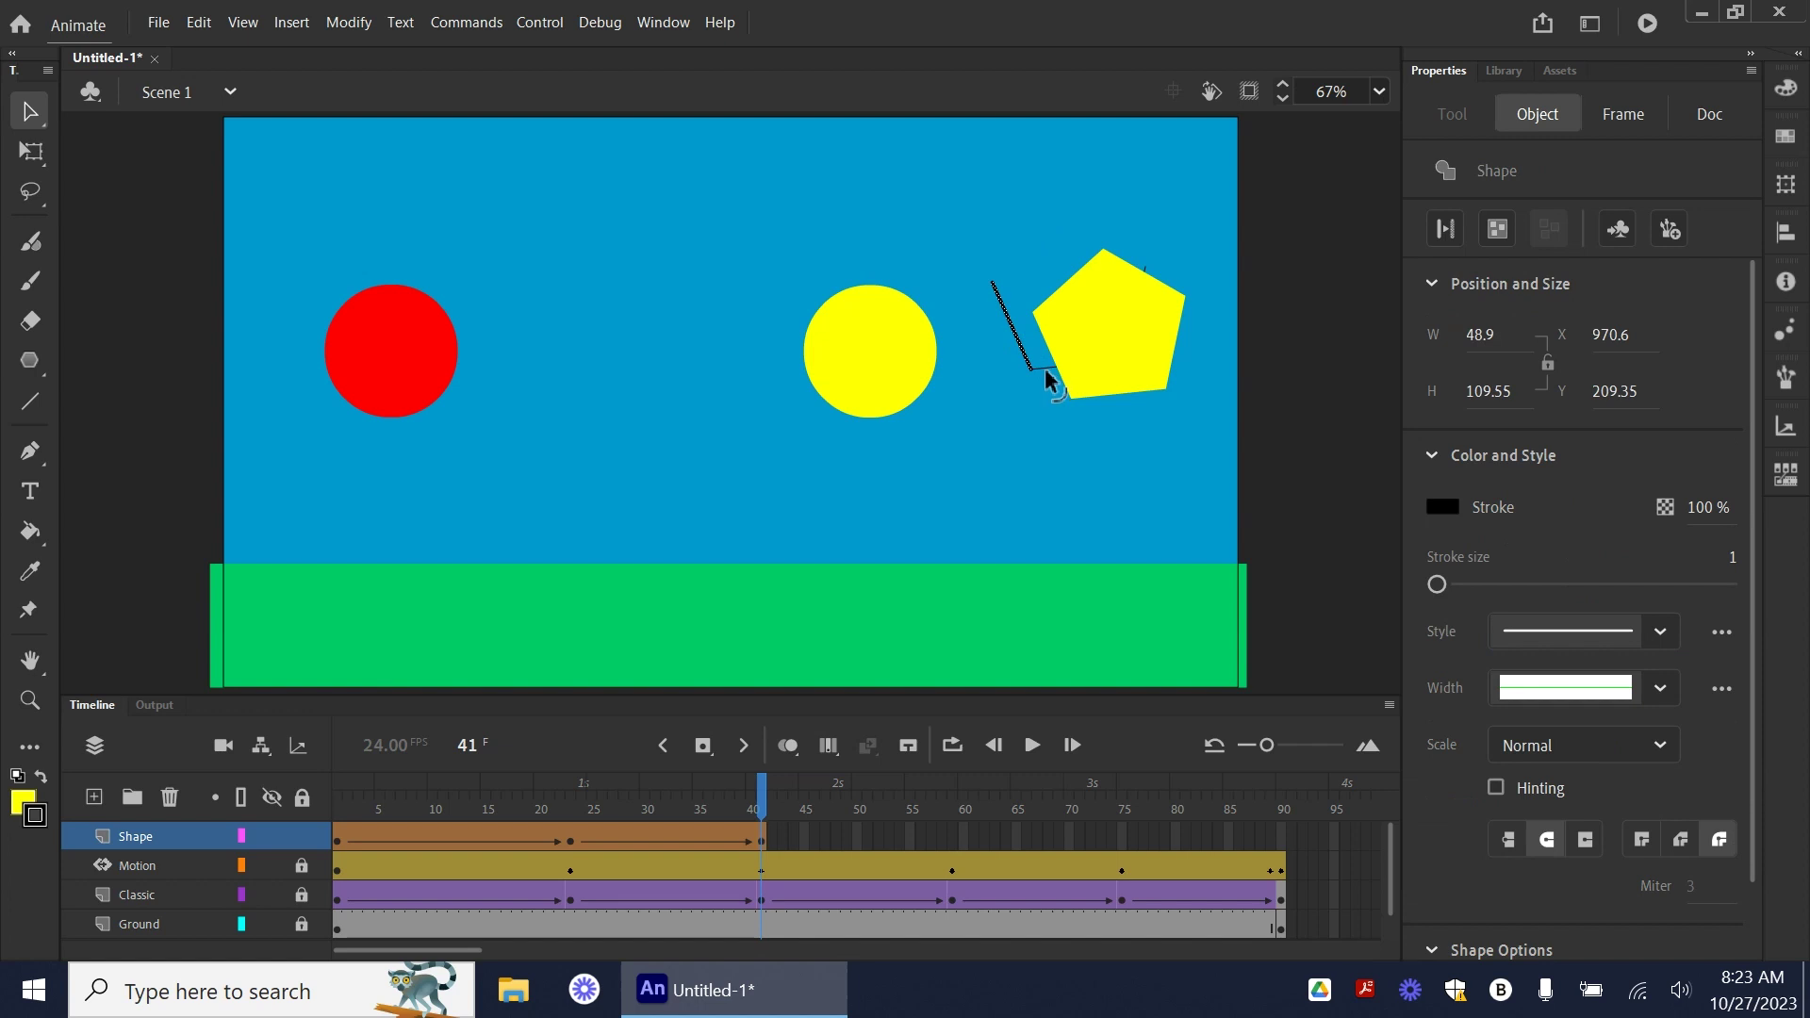
pyautogui.press('Delete')
pyautogui.click(1145, 275)
pyautogui.press('Delete')
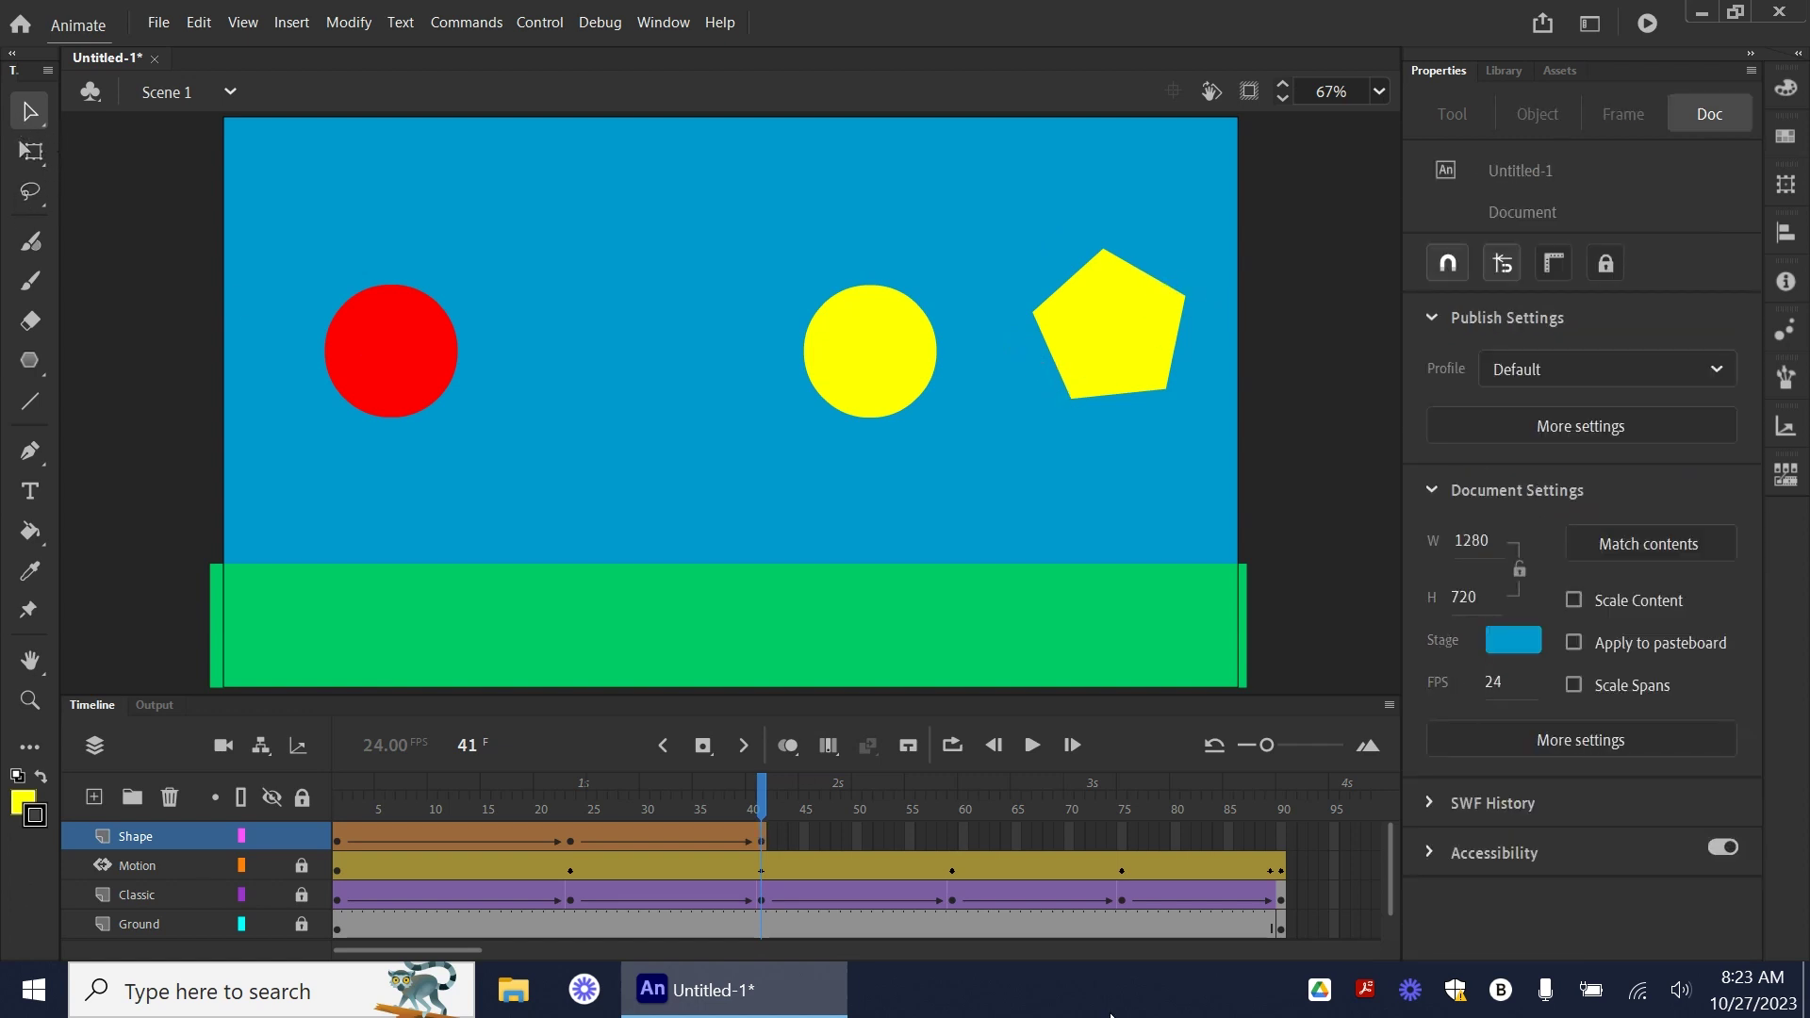
# - Scrub the Shape layer between frames 20 and 42 to review the red circle morphing into the yellow pentagon
pyautogui.moveTo(760, 796); pyautogui.dragTo(768, 865)
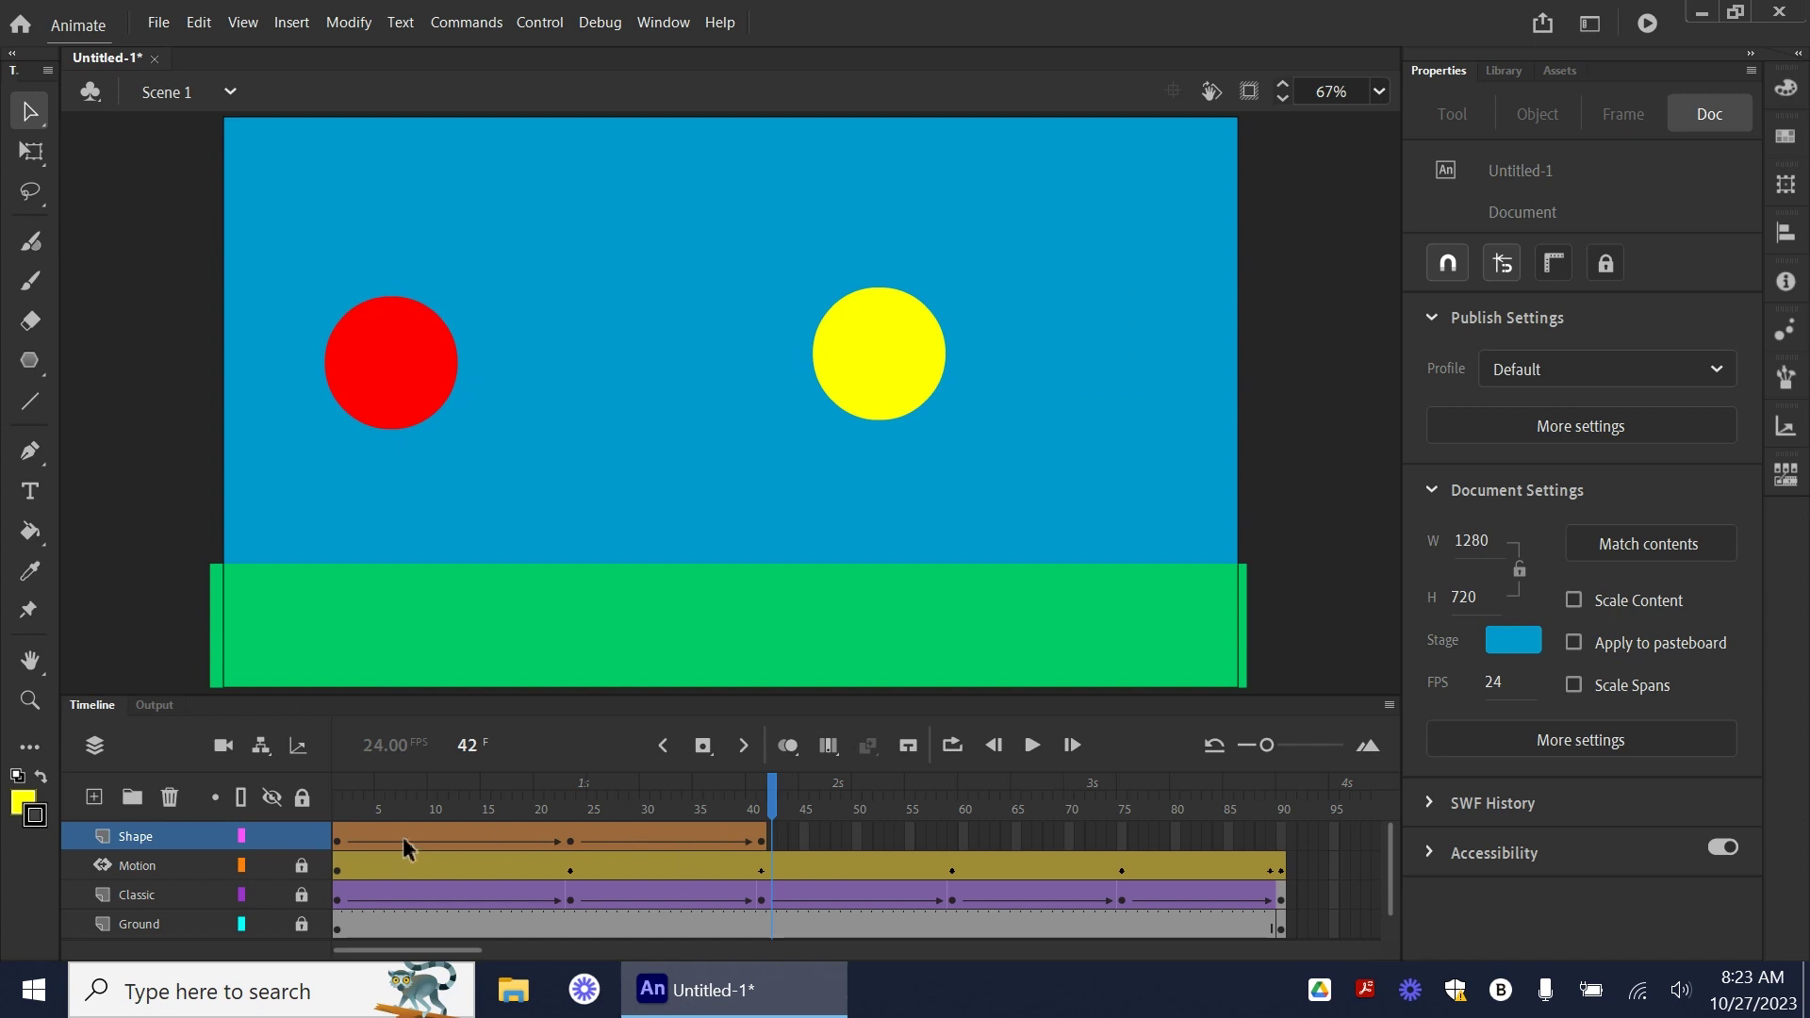
pyautogui.moveTo(772, 806); pyautogui.dragTo(540, 820)
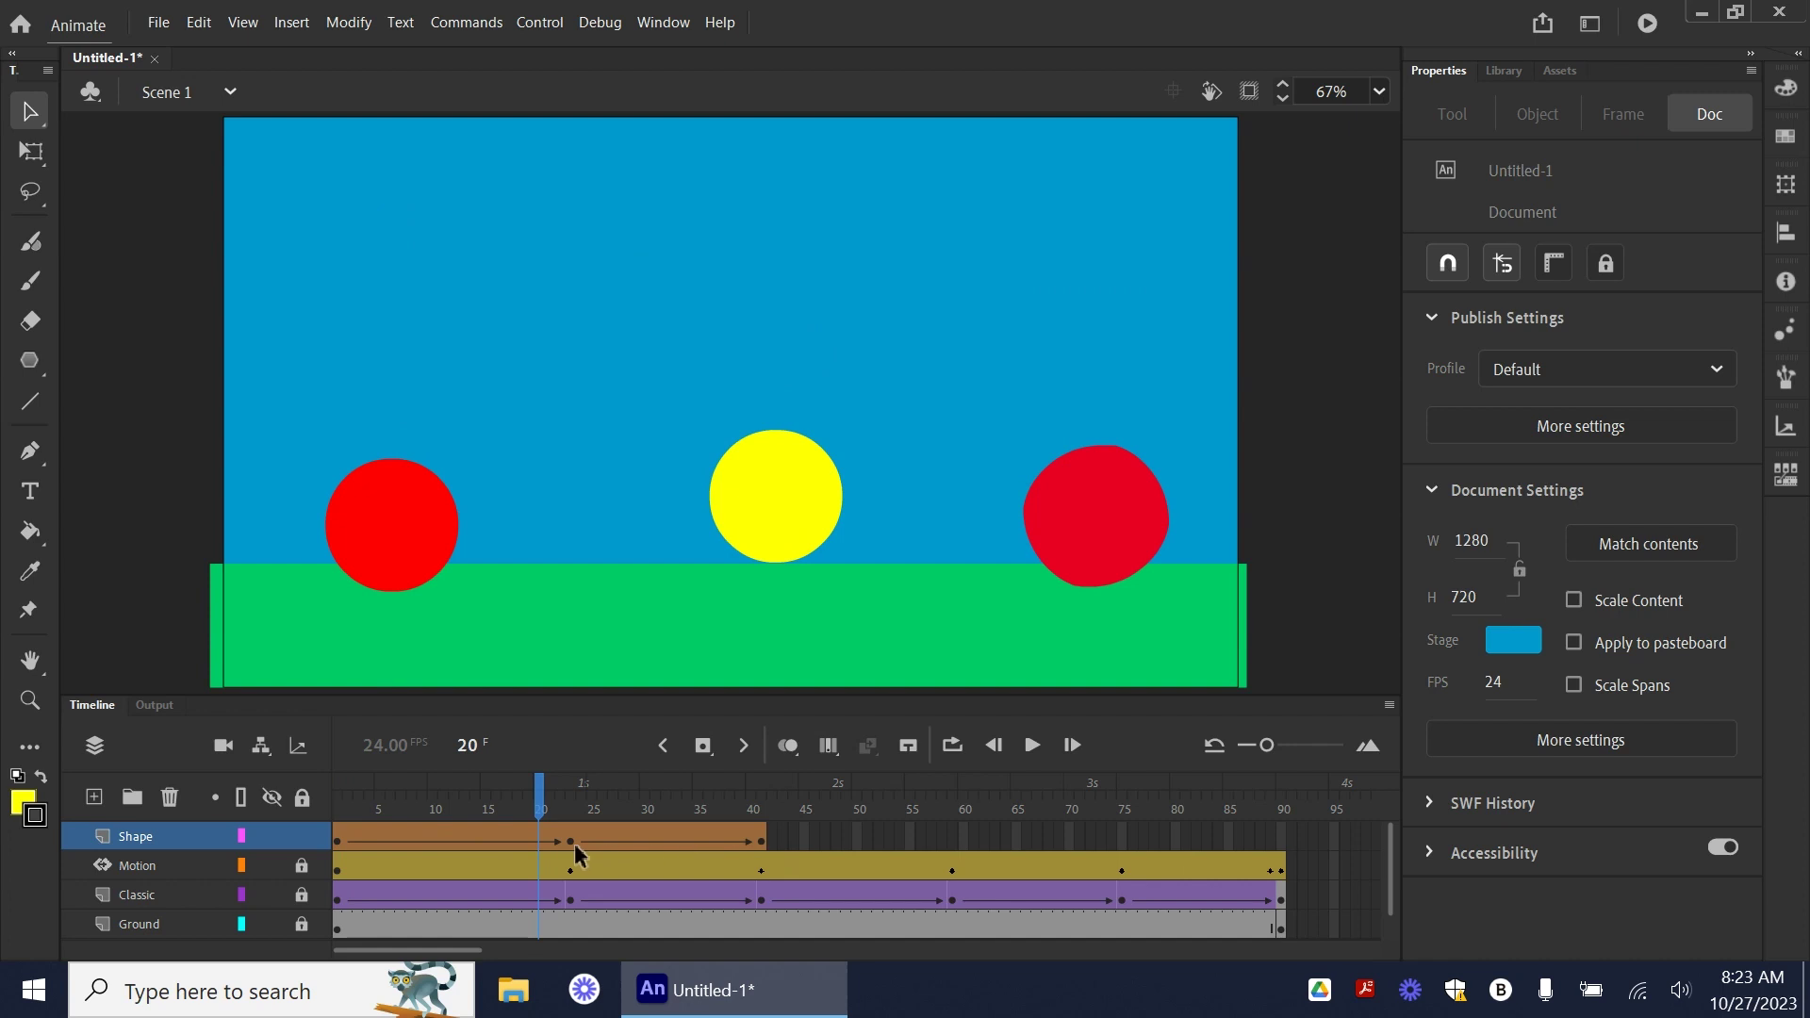
pyautogui.rightClick(647, 837)
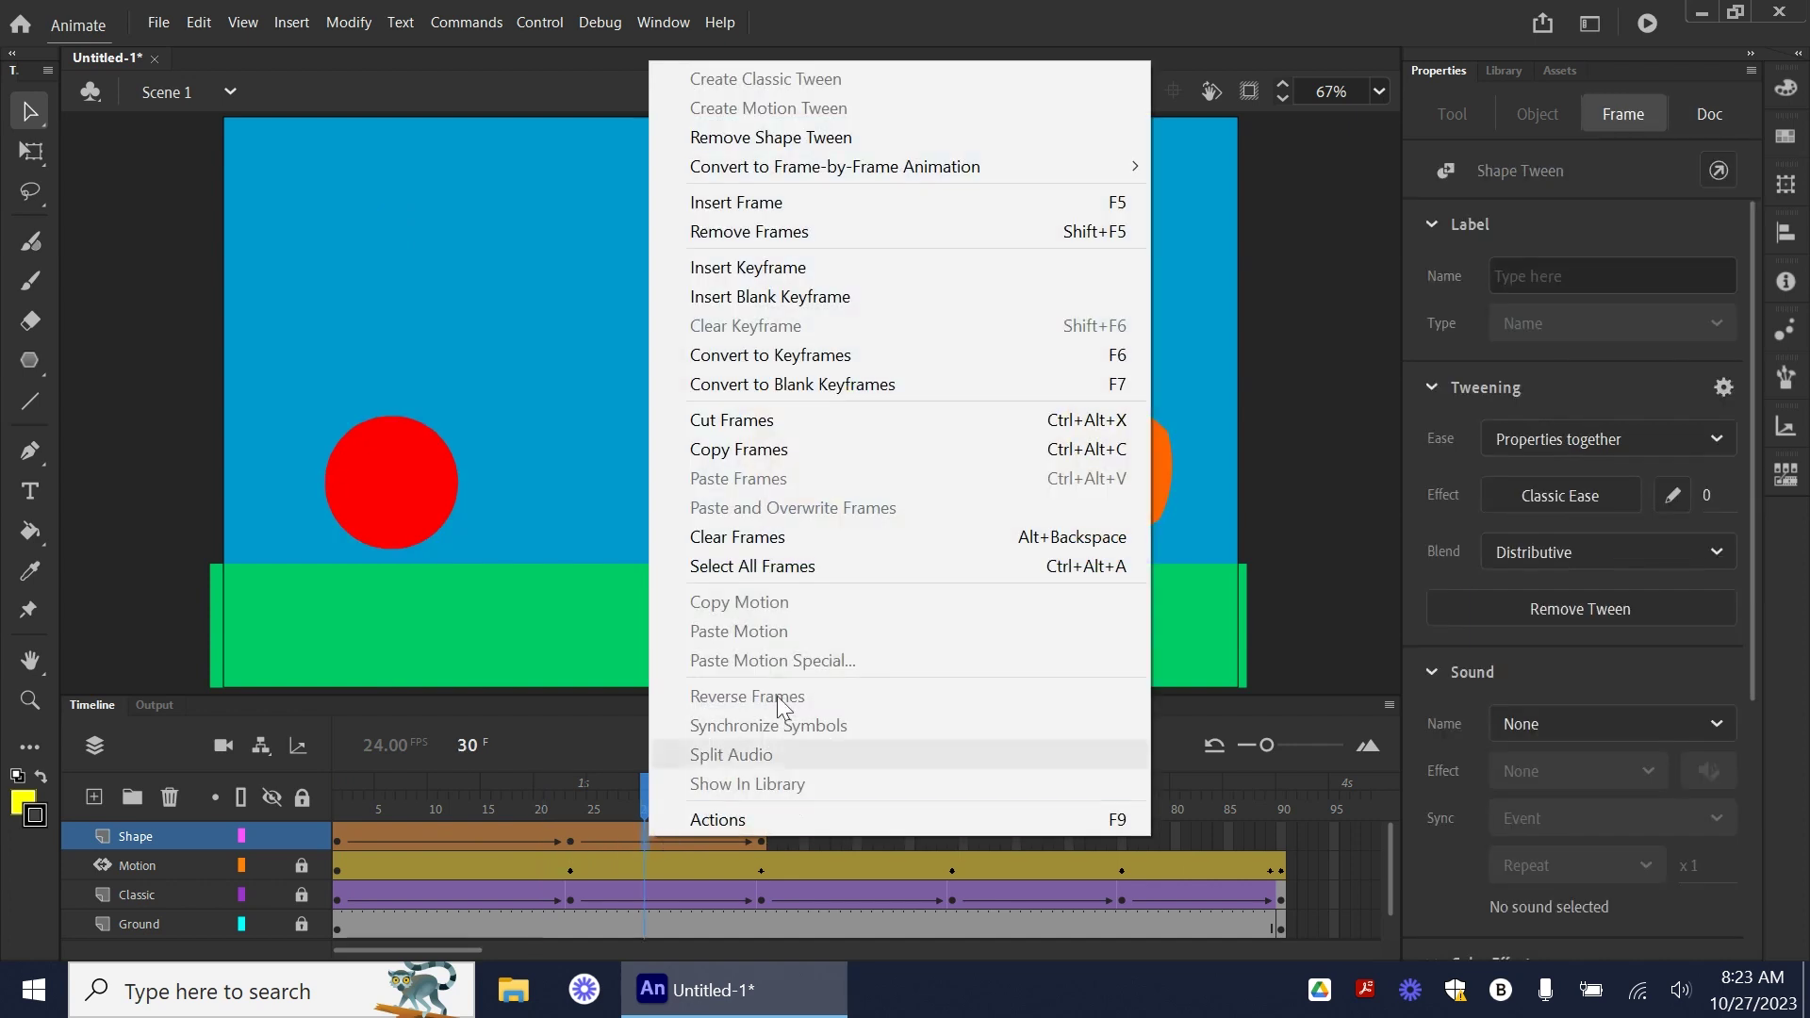
pyautogui.click(617, 818)
pyautogui.moveTo(620, 805); pyautogui.dragTo(754, 858)
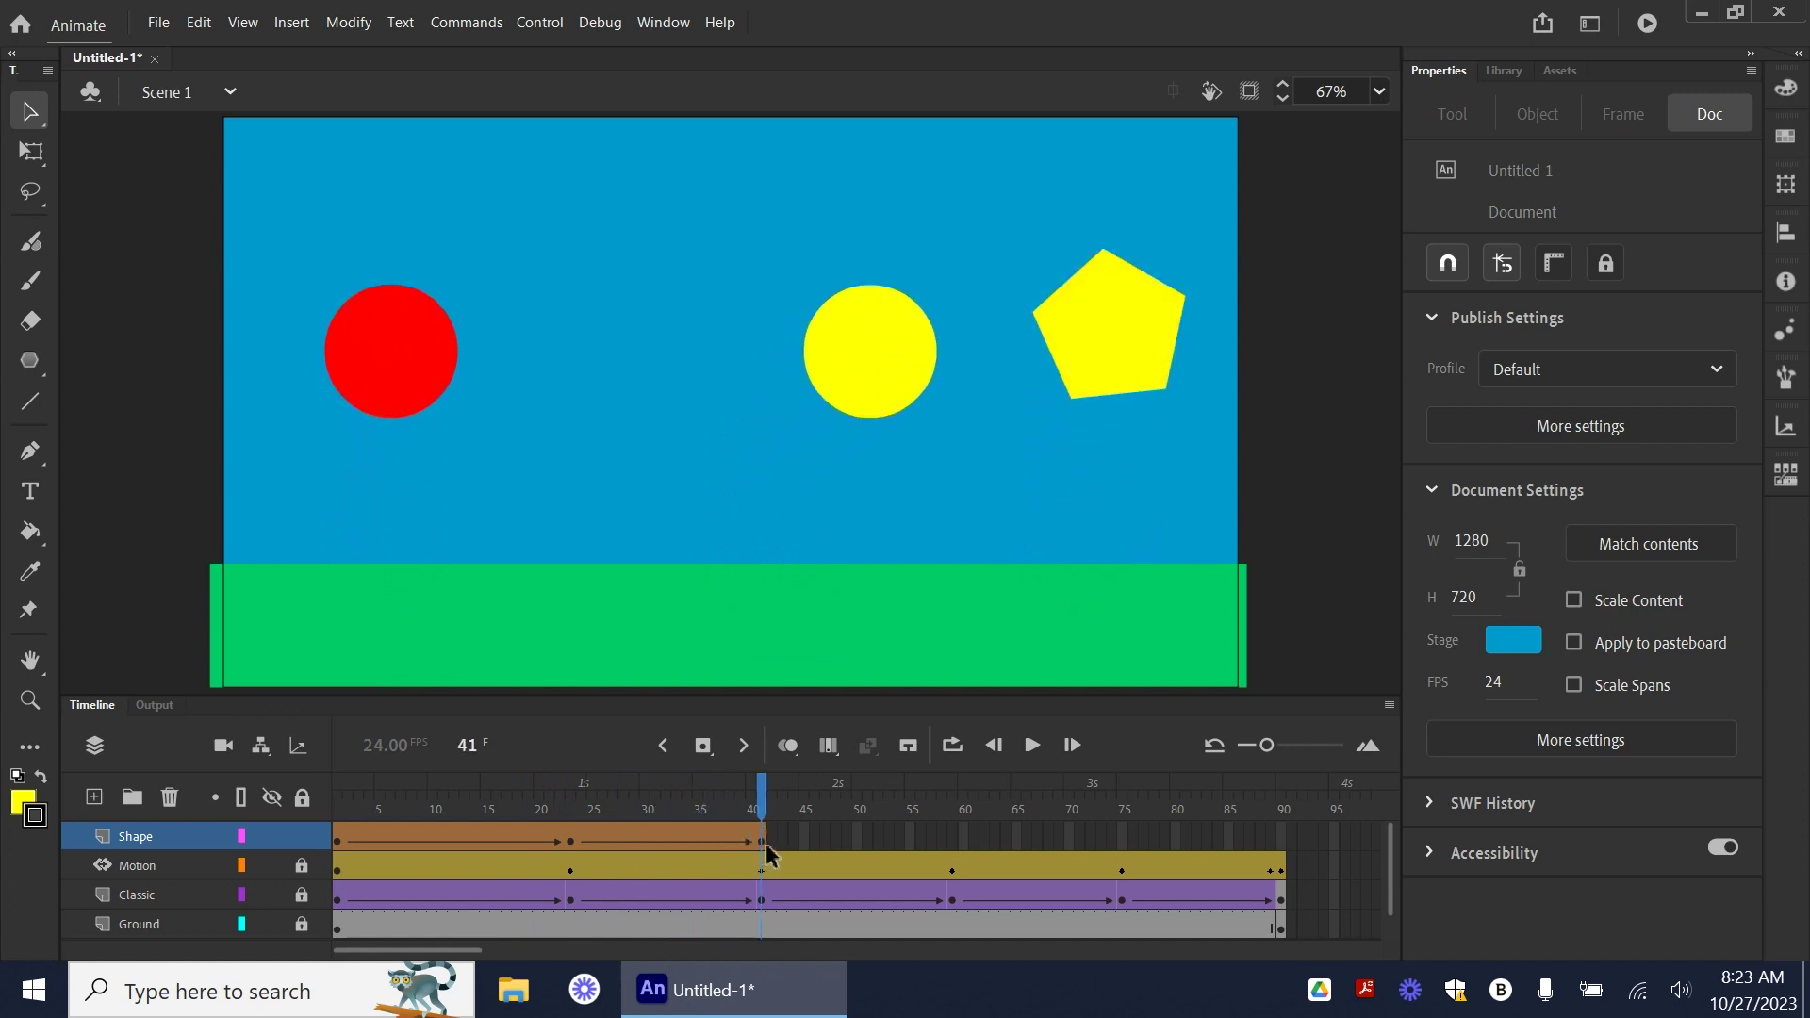
pyautogui.click(770, 841)
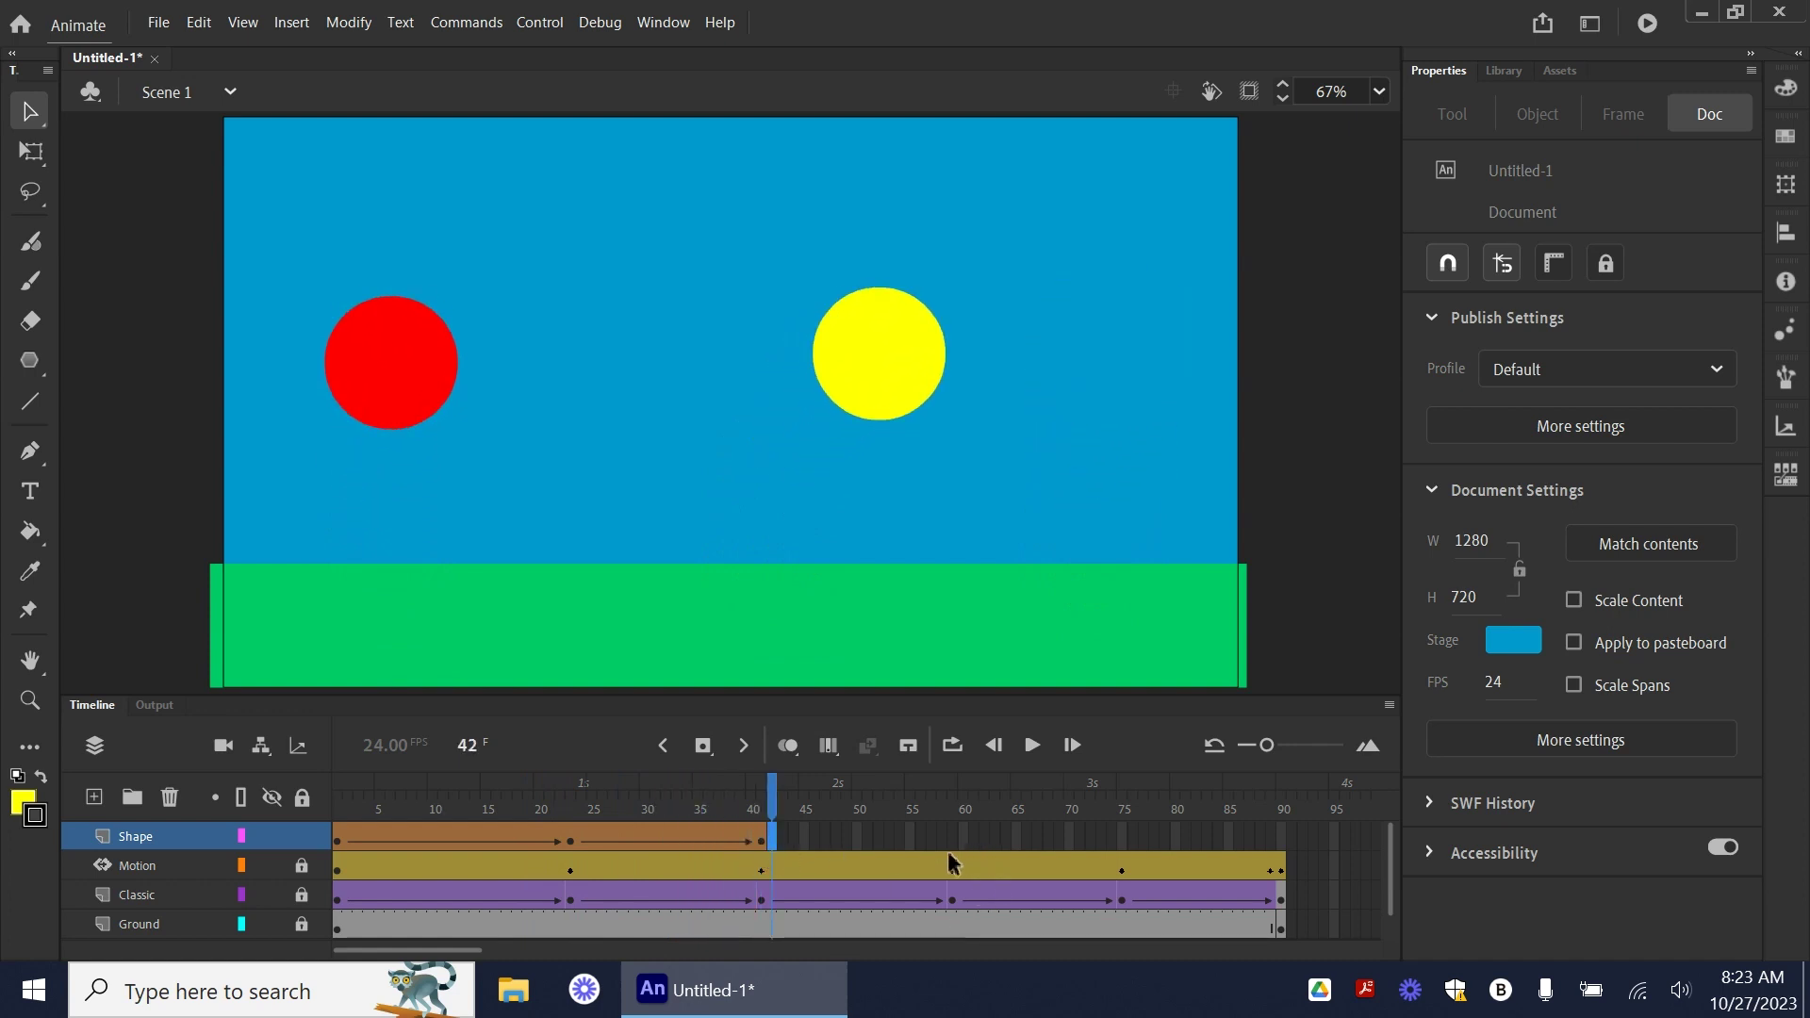
# - Insert a blank keyframe at frame 59 of the Shape layer and draw a blue rectangle about 181 px wide across the ground's upper edge
pyautogui.click(952, 846)
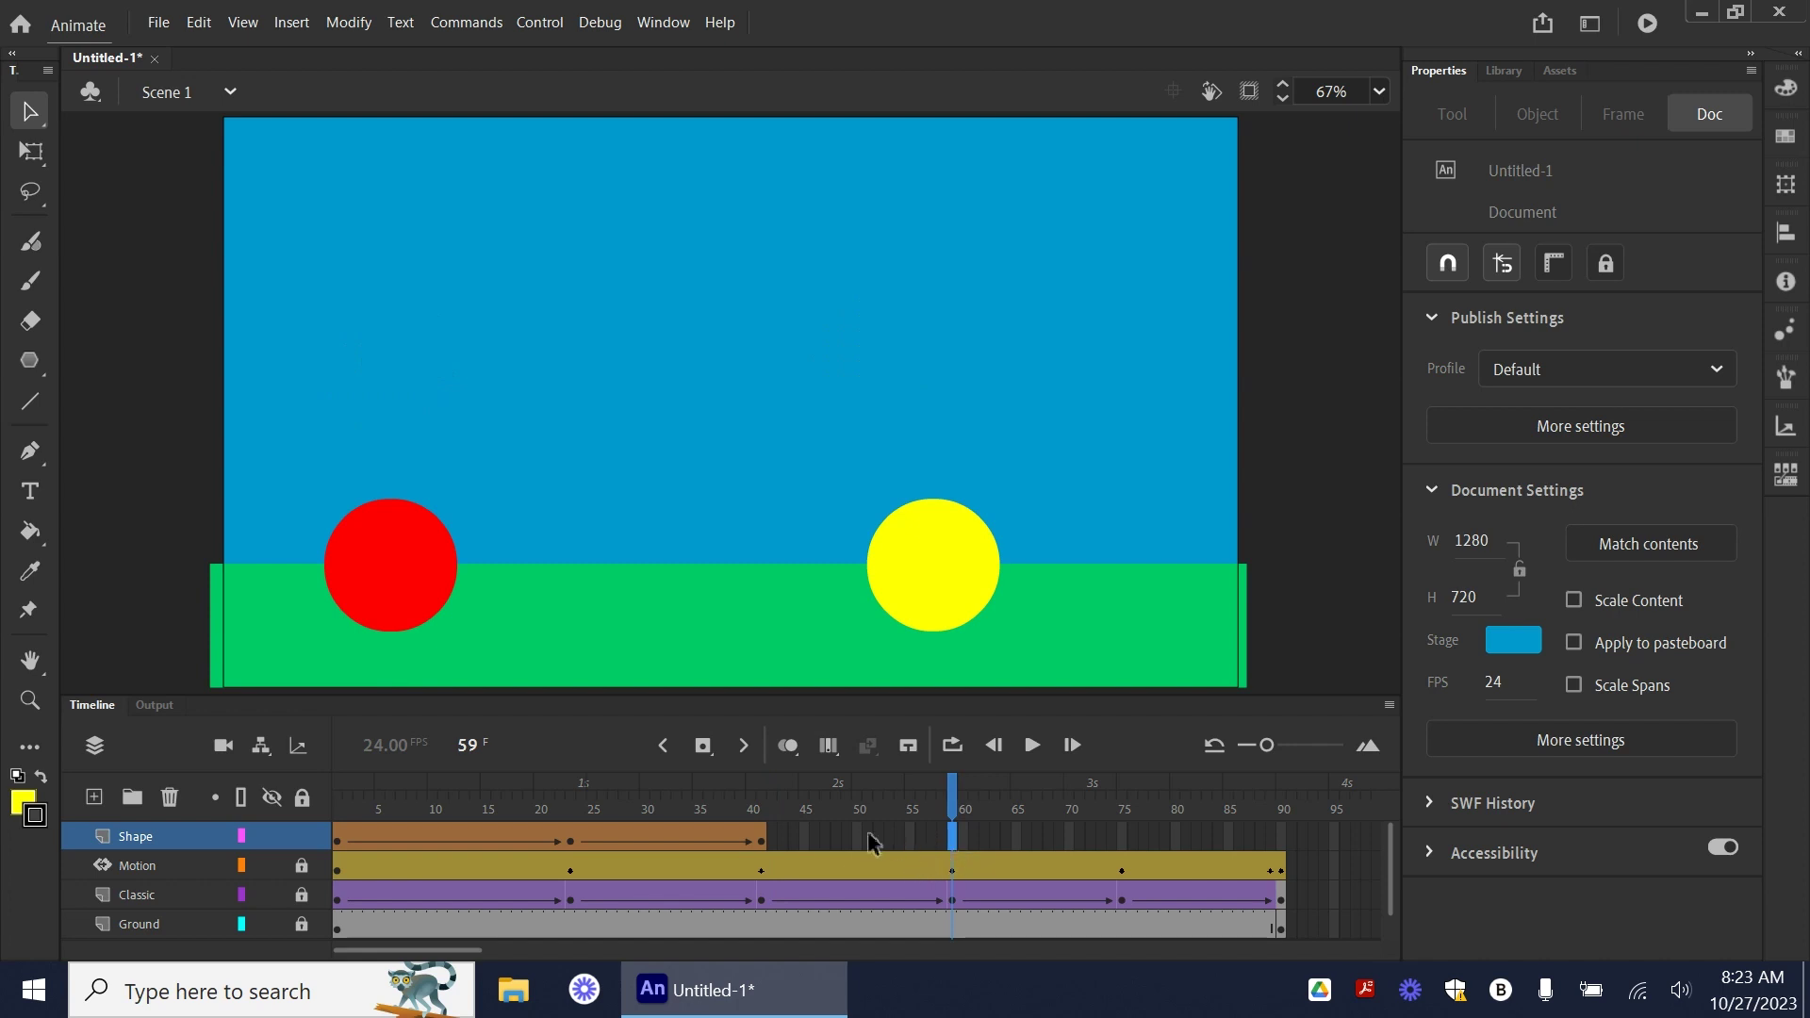
pyautogui.click(21, 801)
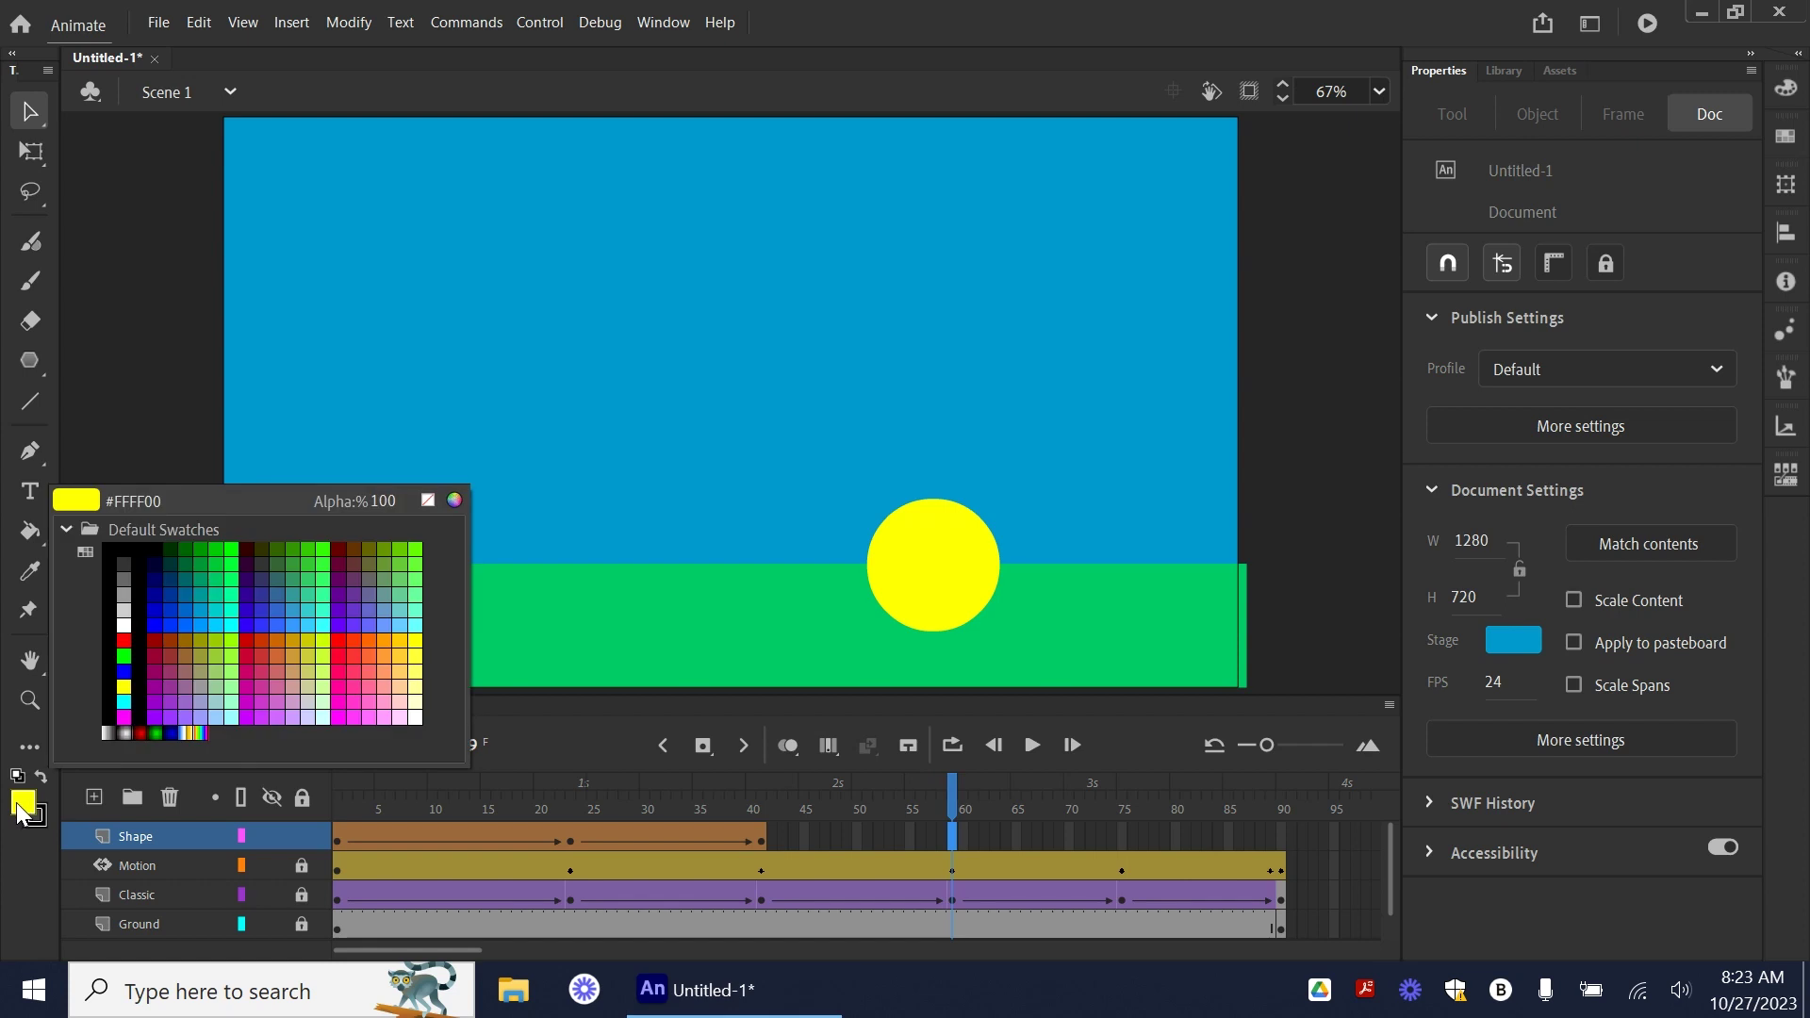
pyautogui.click(165, 617)
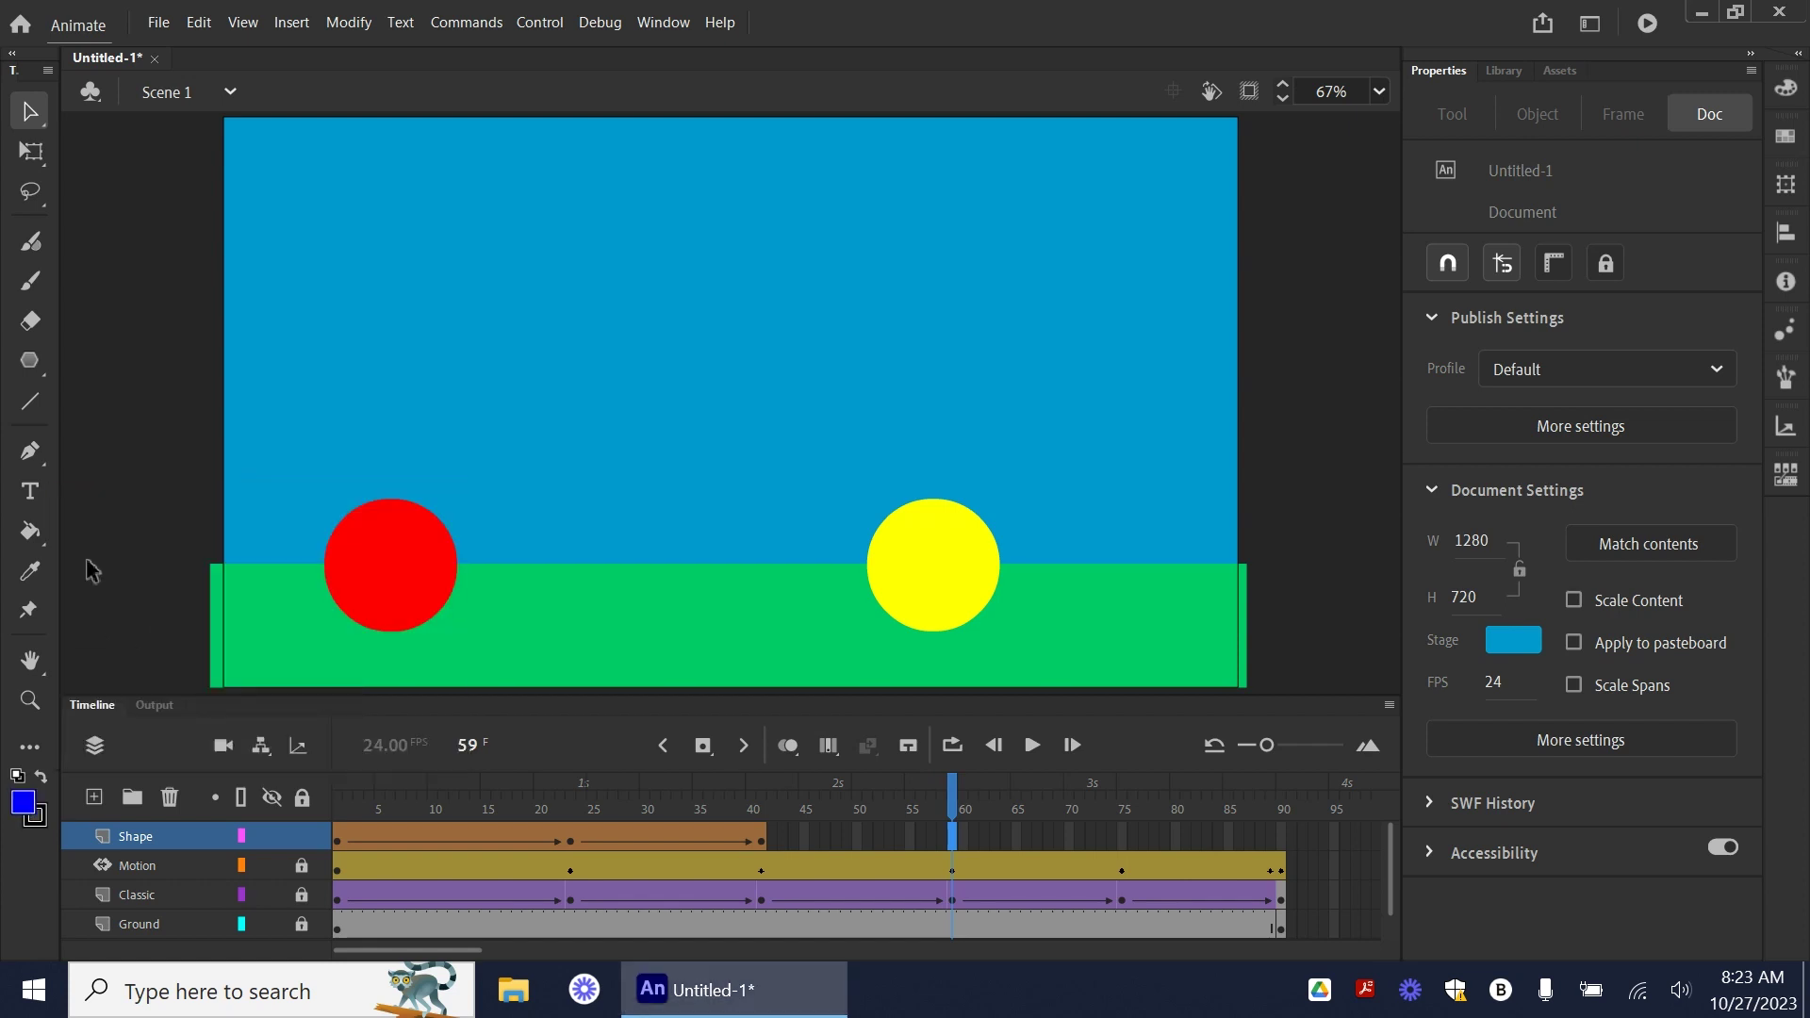
pyautogui.click(23, 367)
pyautogui.click(145, 359)
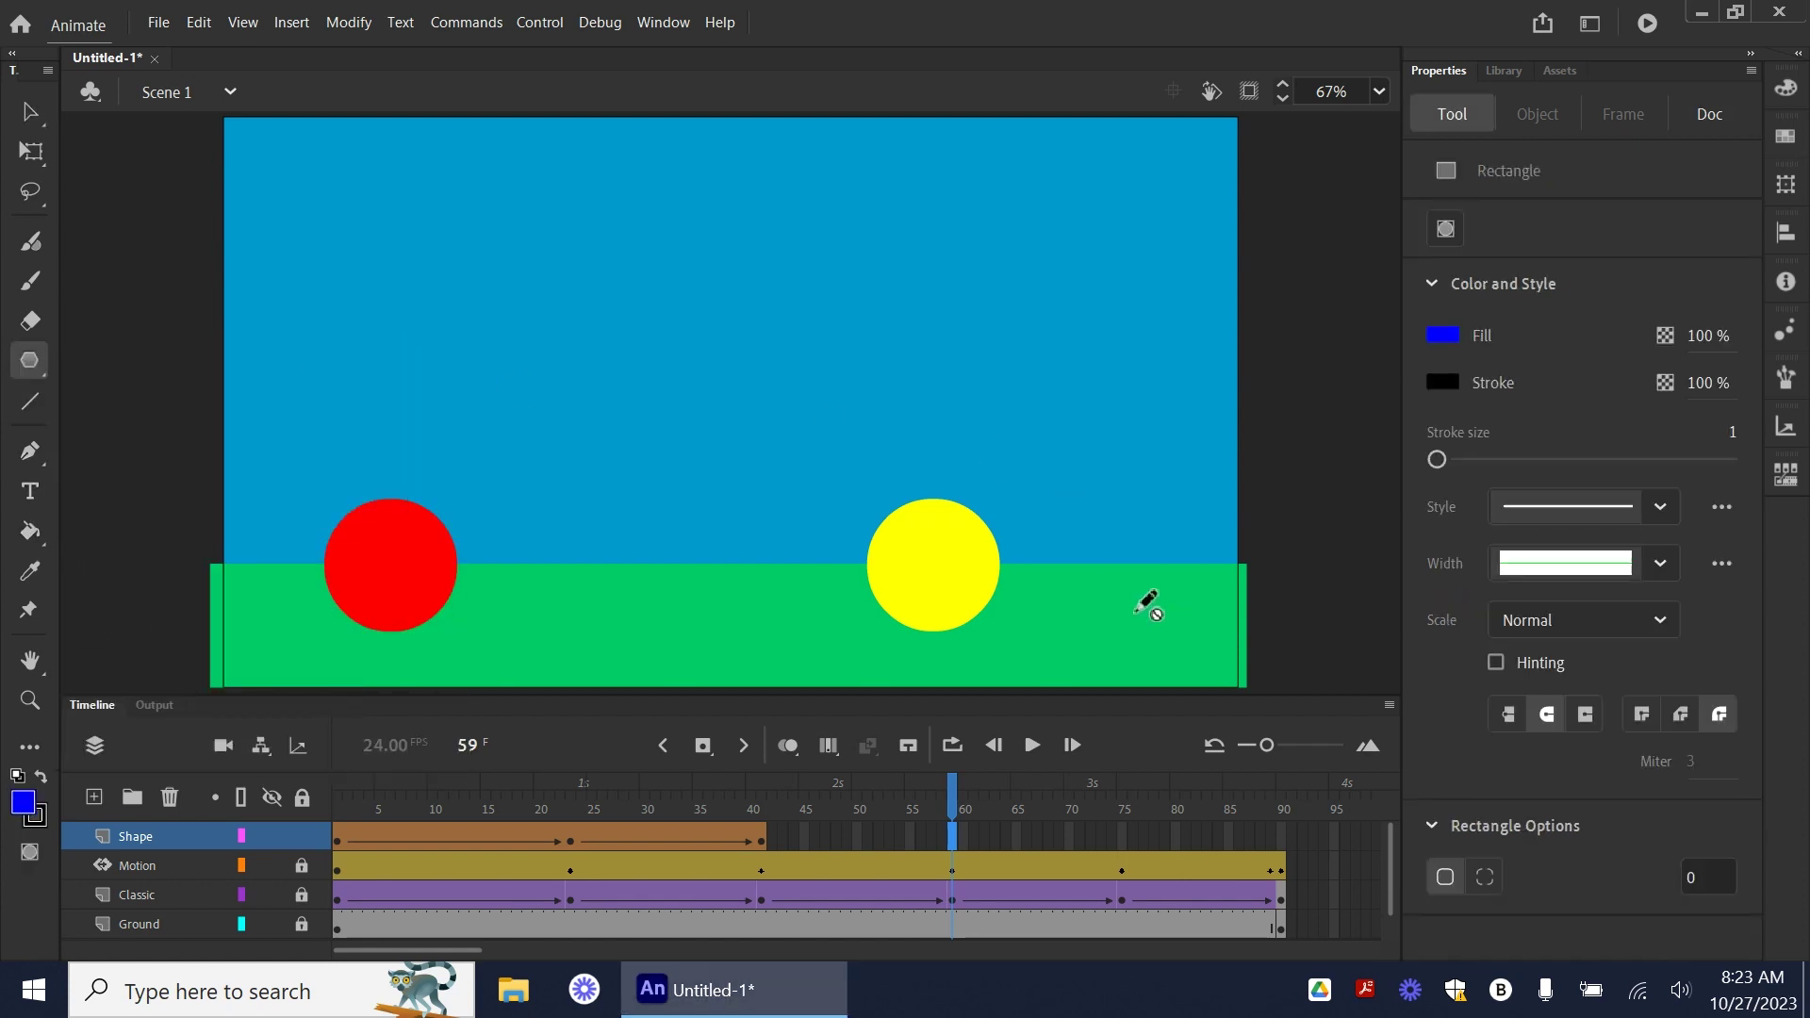
pyautogui.rightClick(951, 838)
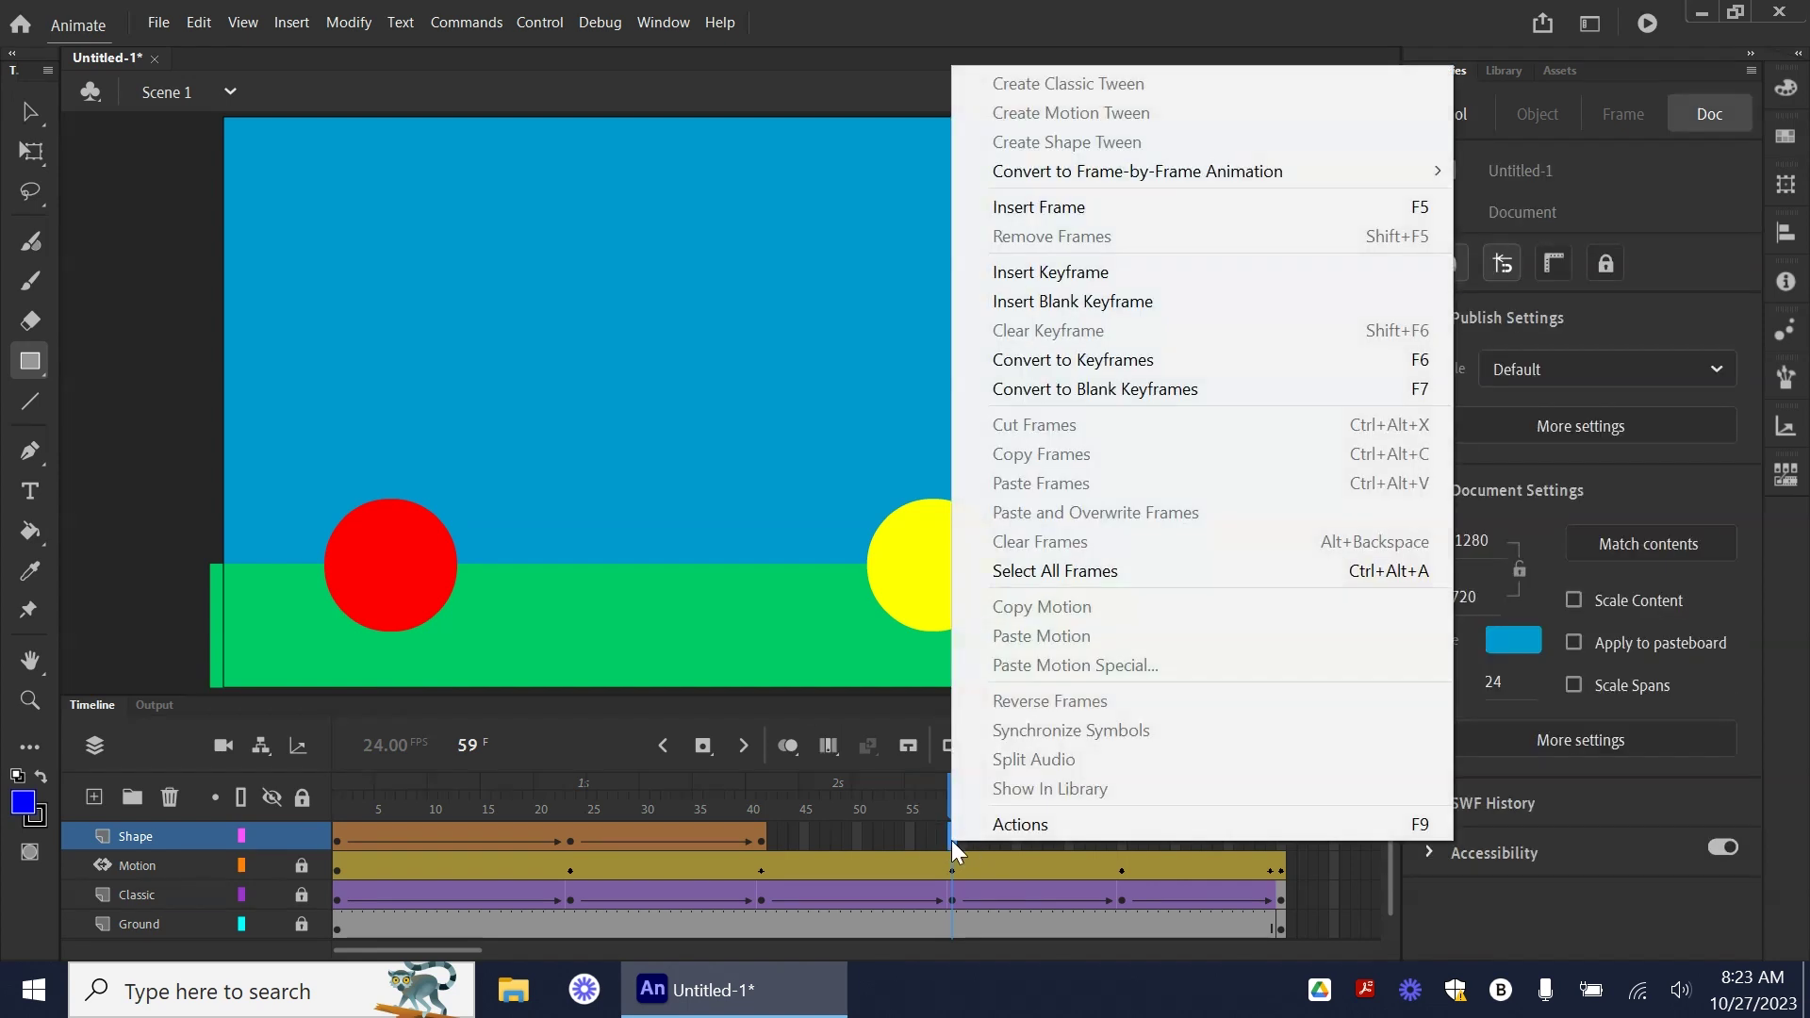
pyautogui.click(1067, 302)
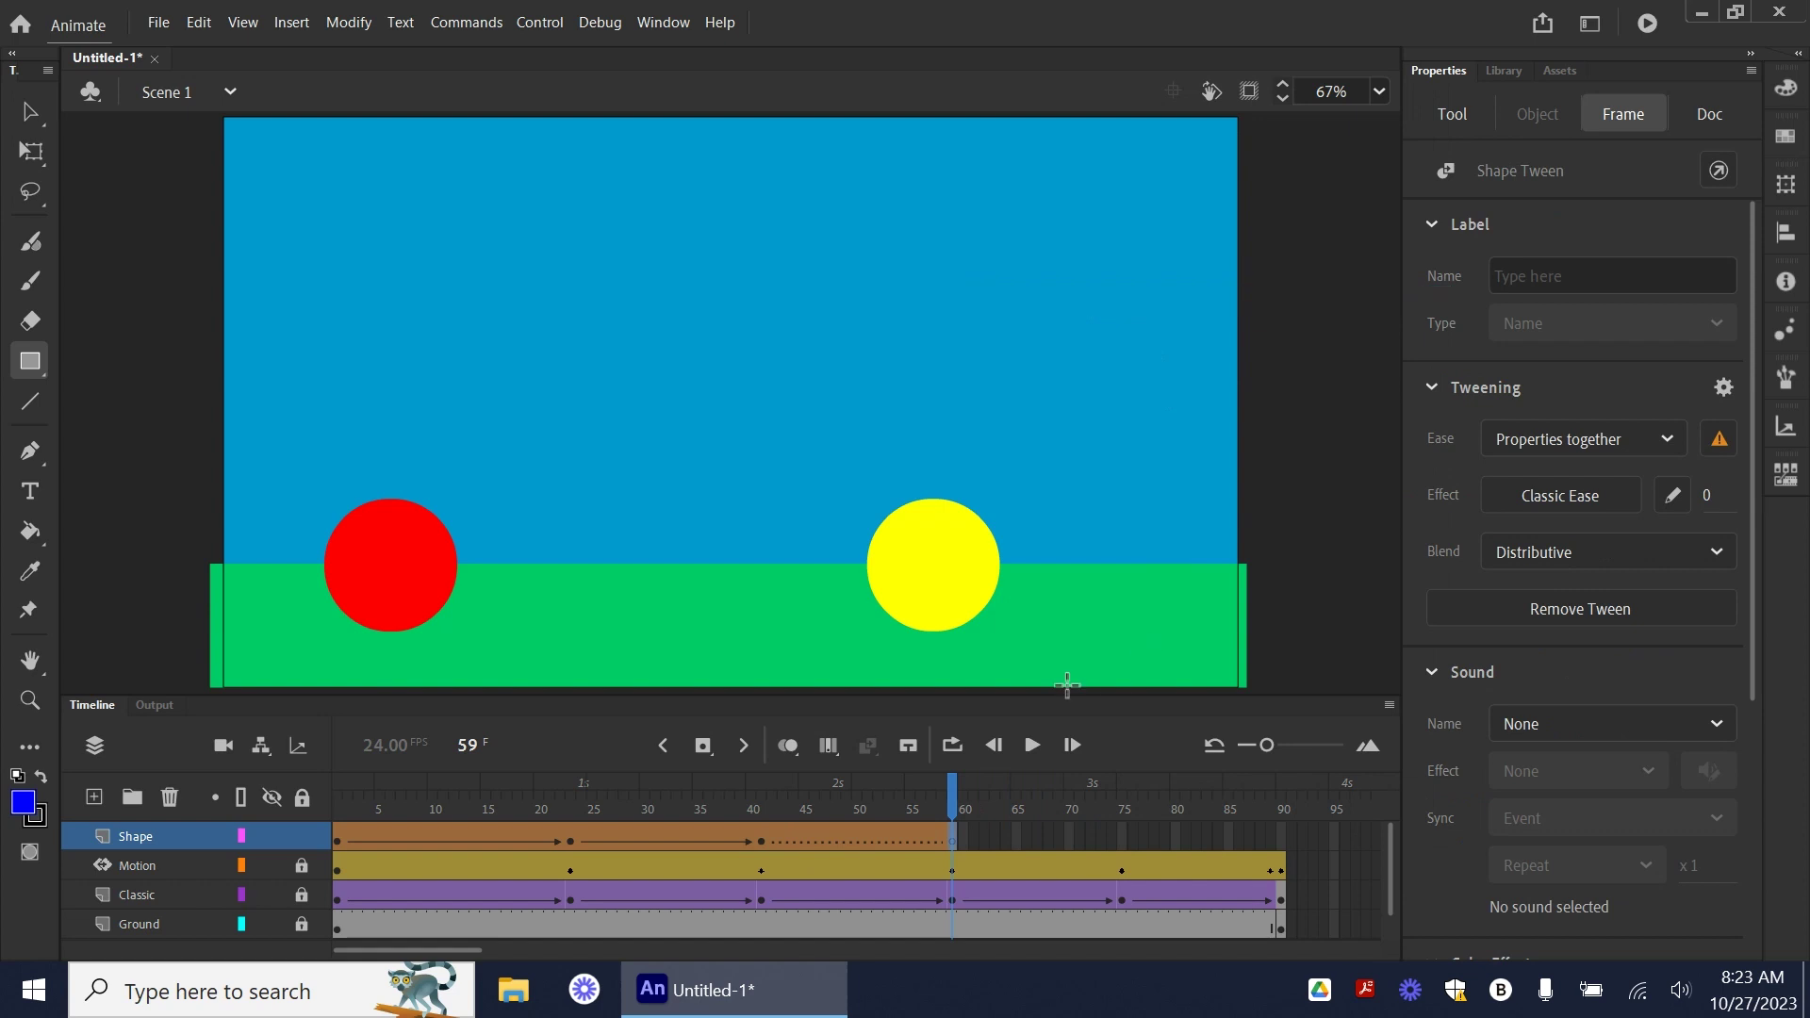
pyautogui.moveTo(1060, 511); pyautogui.dragTo(1205, 613)
# - Delete the black outline from all four sides of the blue rectangle at frame 59
pyautogui.press('v')
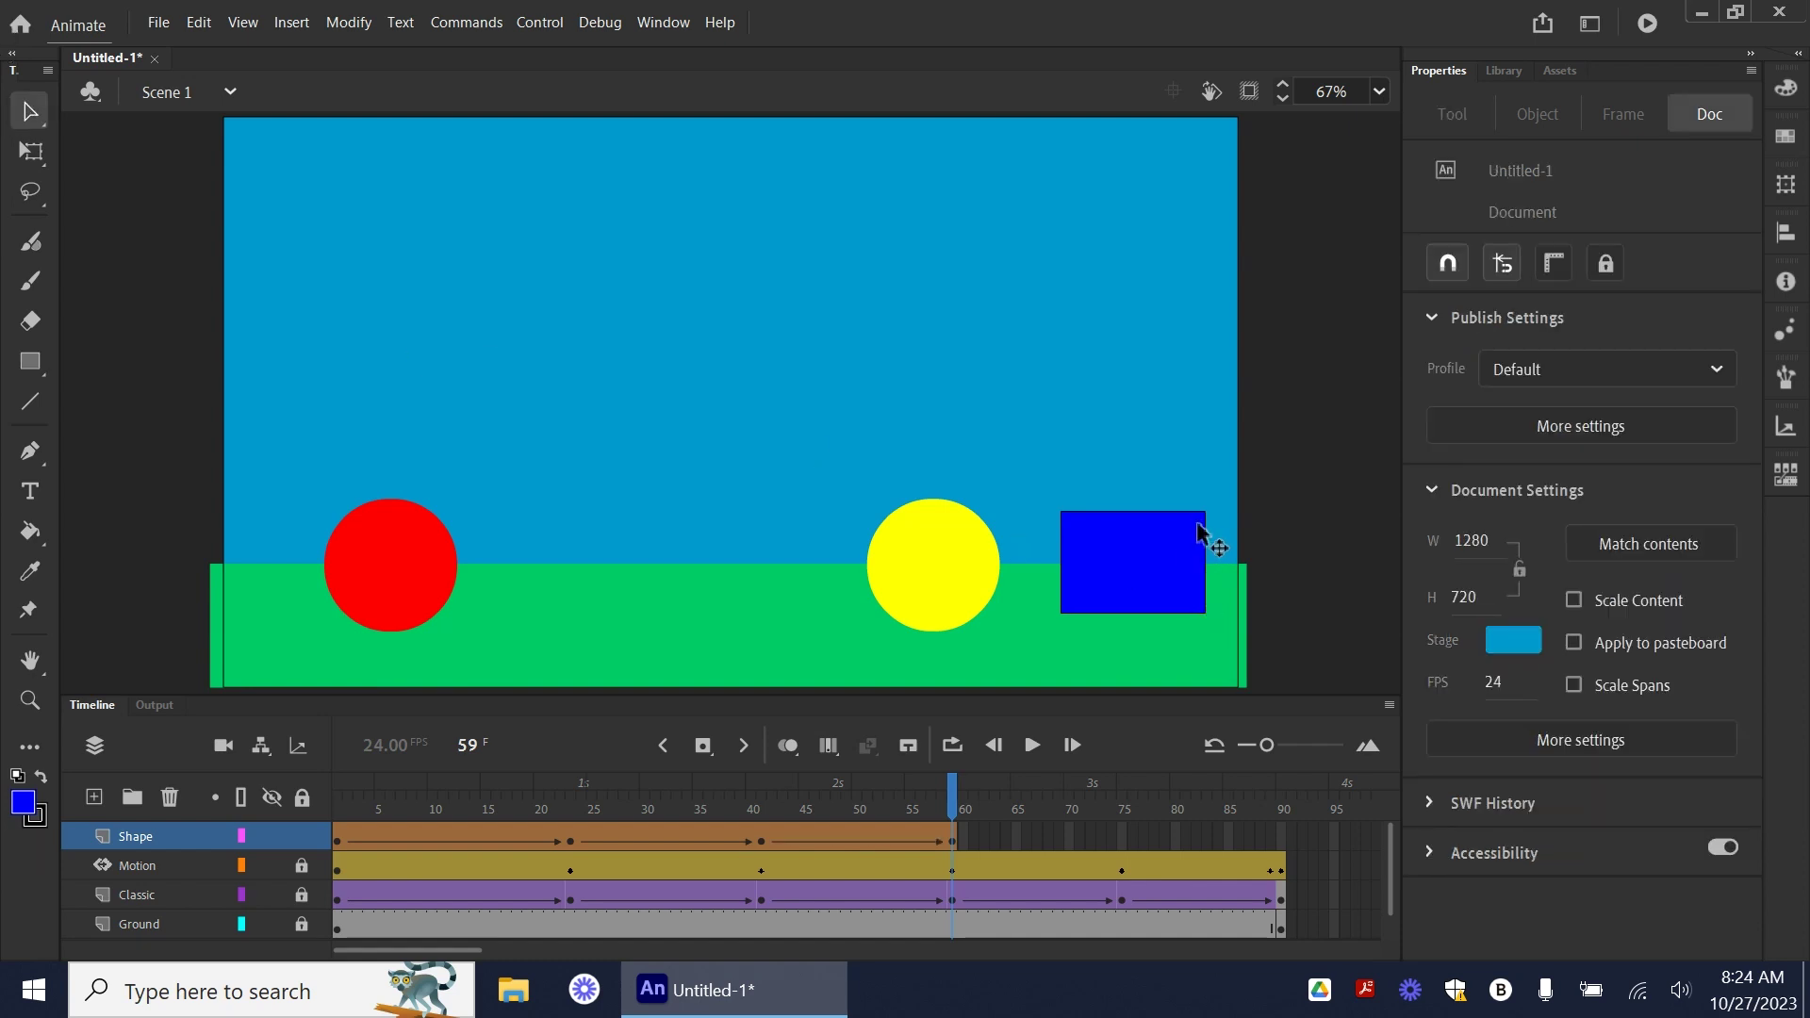
pyautogui.click(1197, 512)
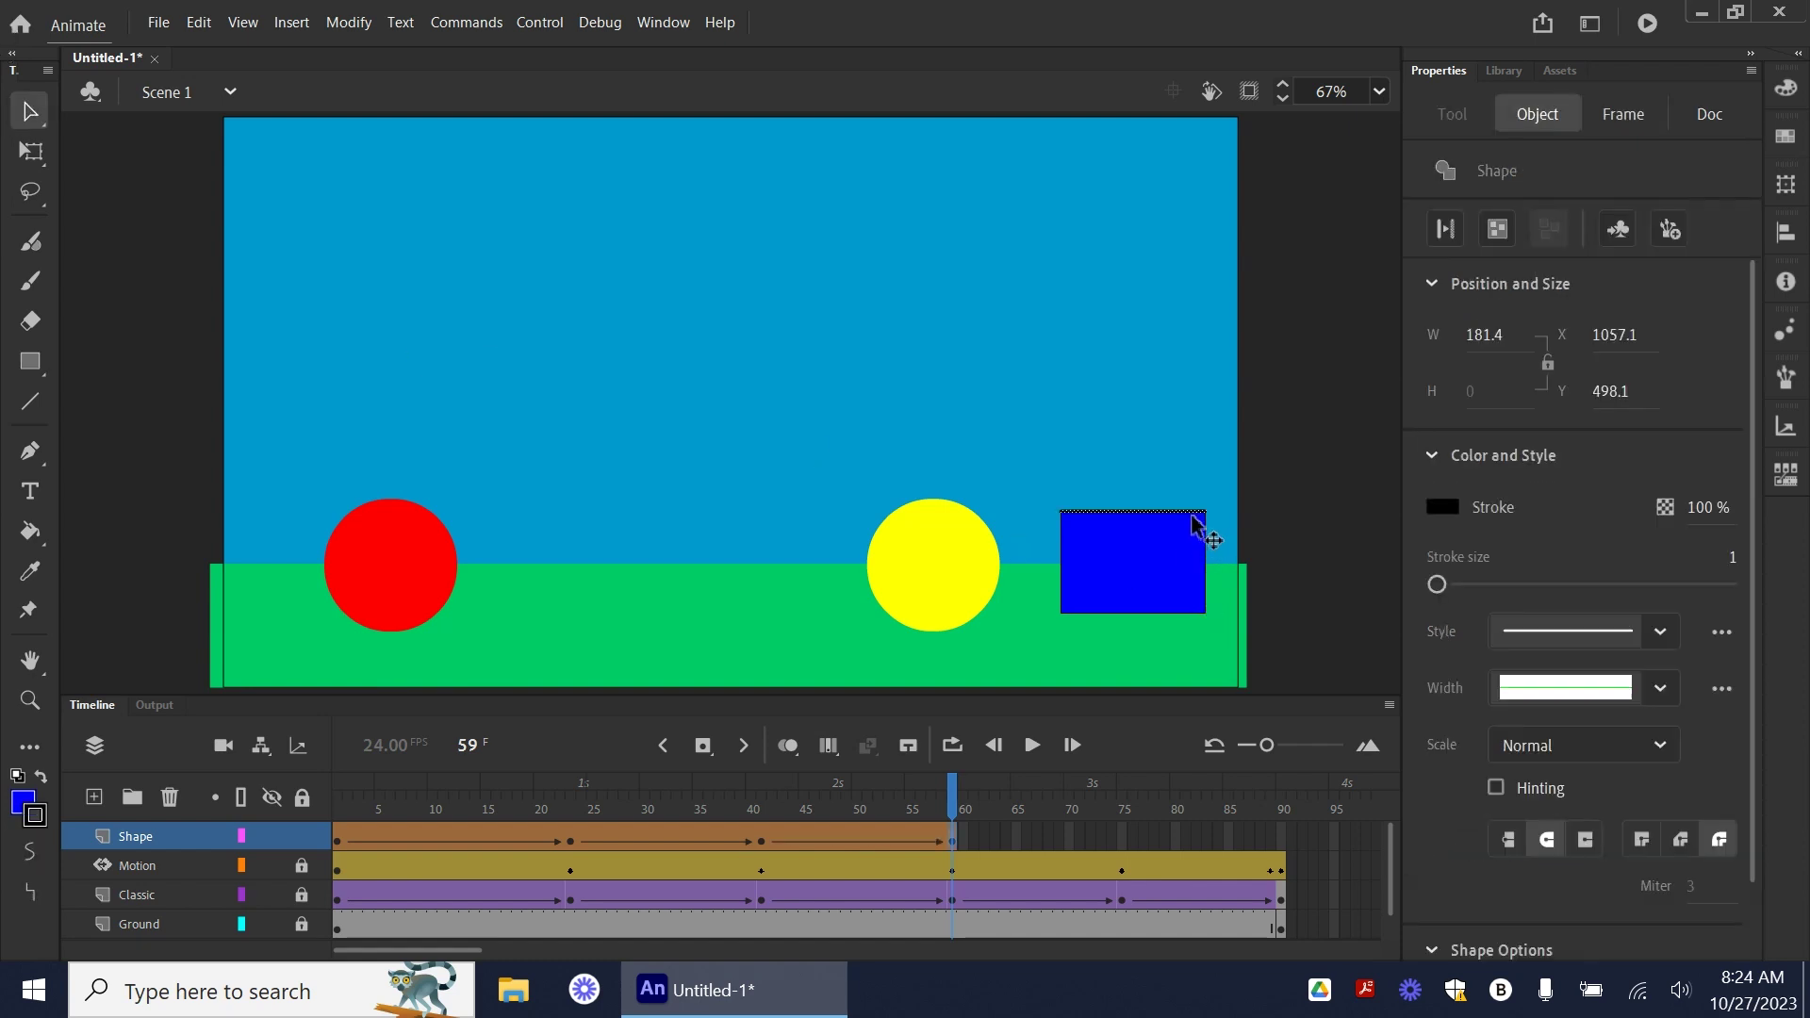
pyautogui.click(1207, 543)
pyautogui.click(1204, 551)
pyautogui.click(1122, 616)
pyautogui.click(1125, 613)
pyautogui.click(1037, 568)
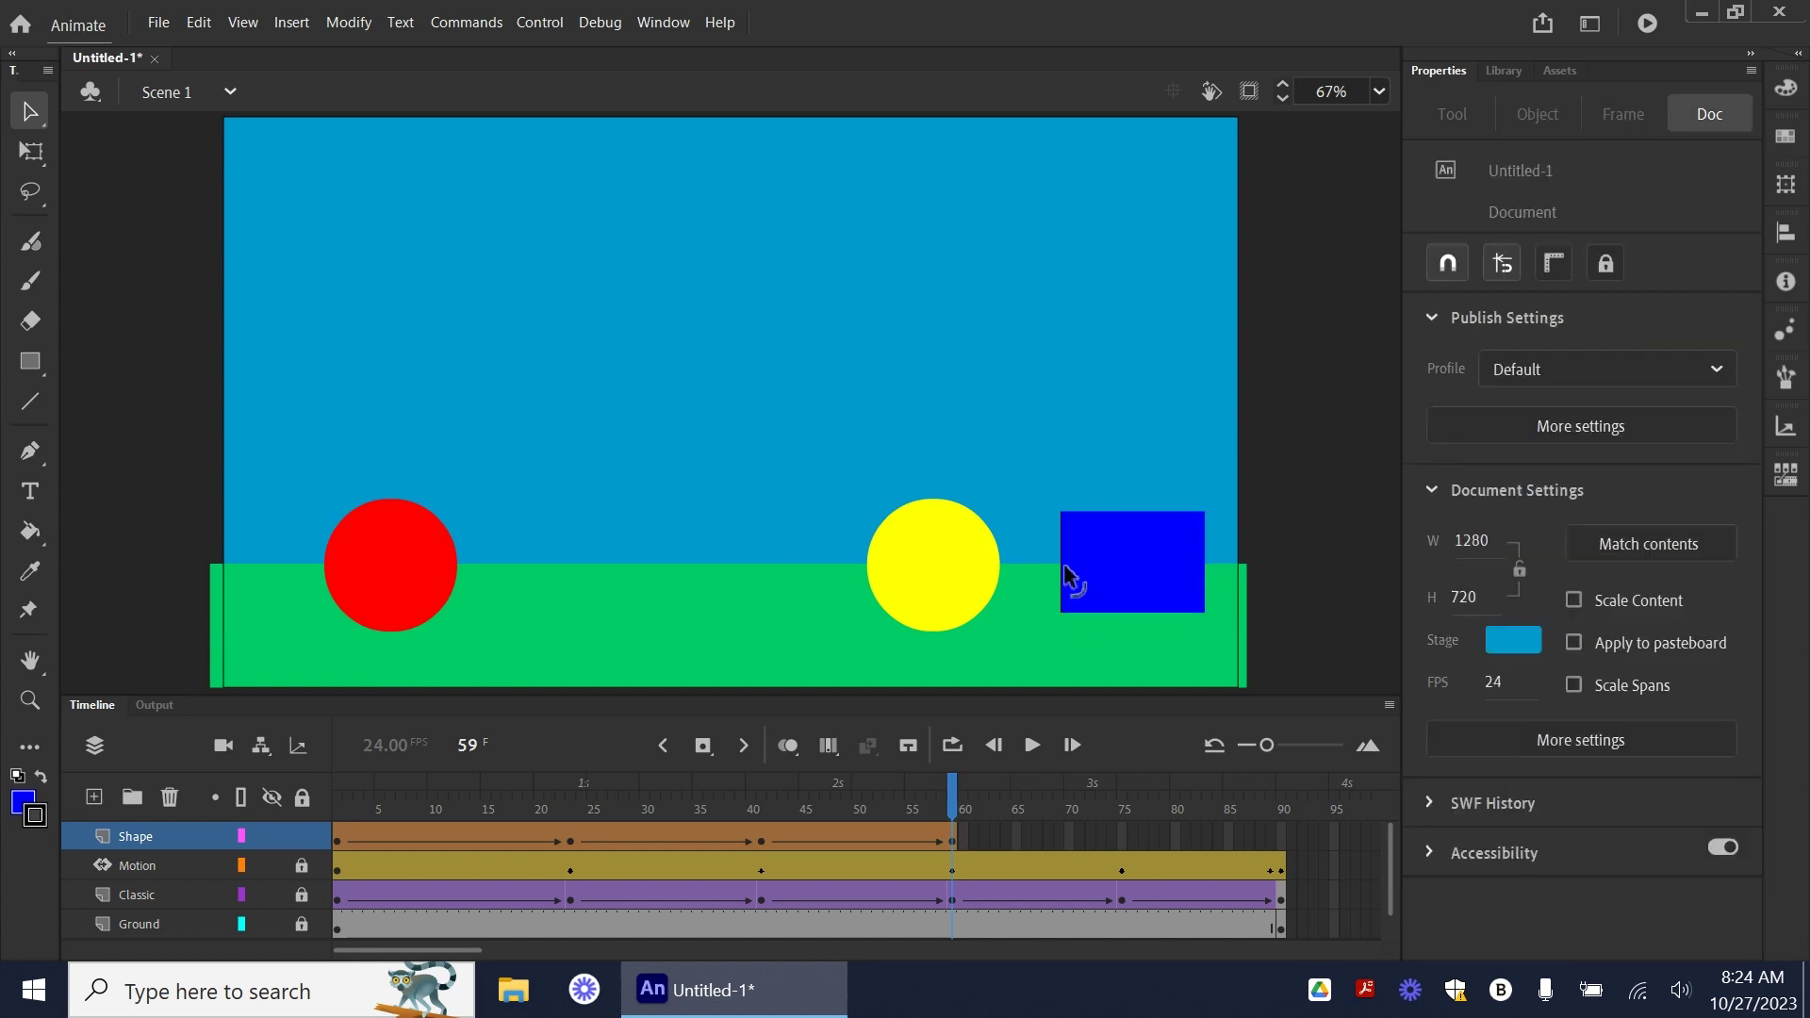
pyautogui.moveTo(952, 791); pyautogui.dragTo(952, 829)
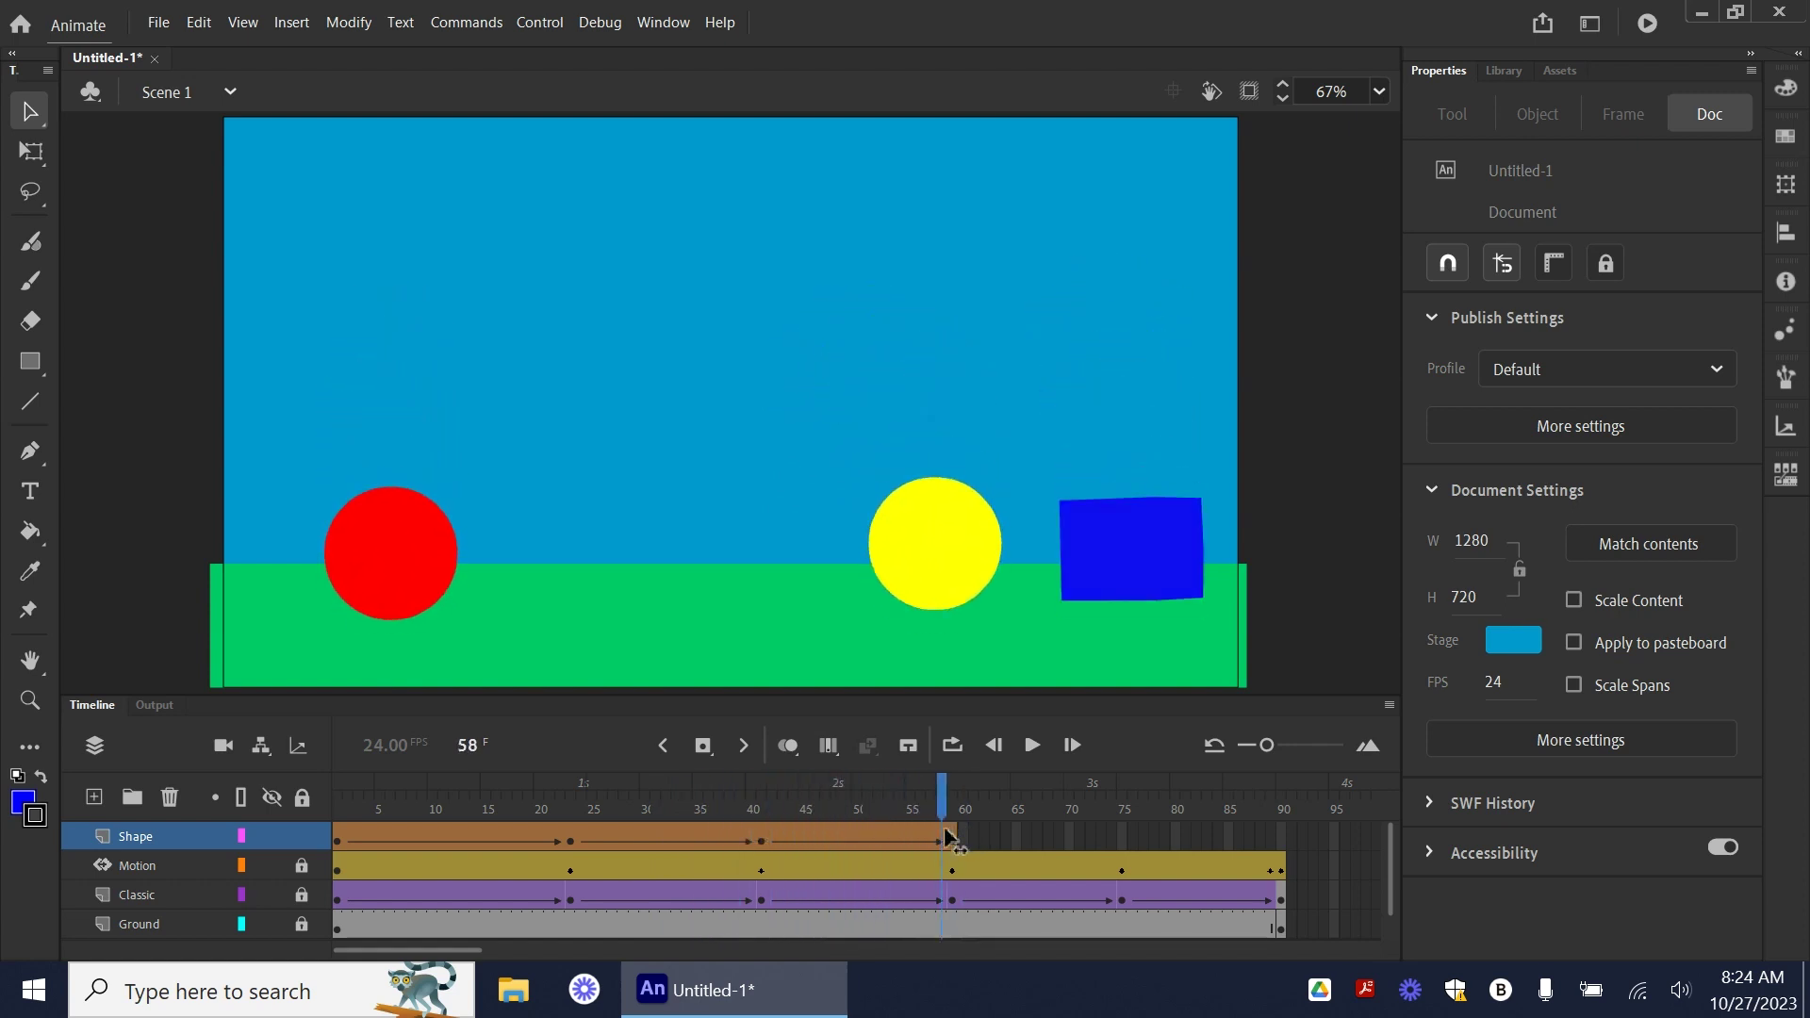
# - Insert a blank keyframe at frame 75 of the Shape layer and draw a pink circle in the sky with the Oval tool
pyautogui.click(1124, 841)
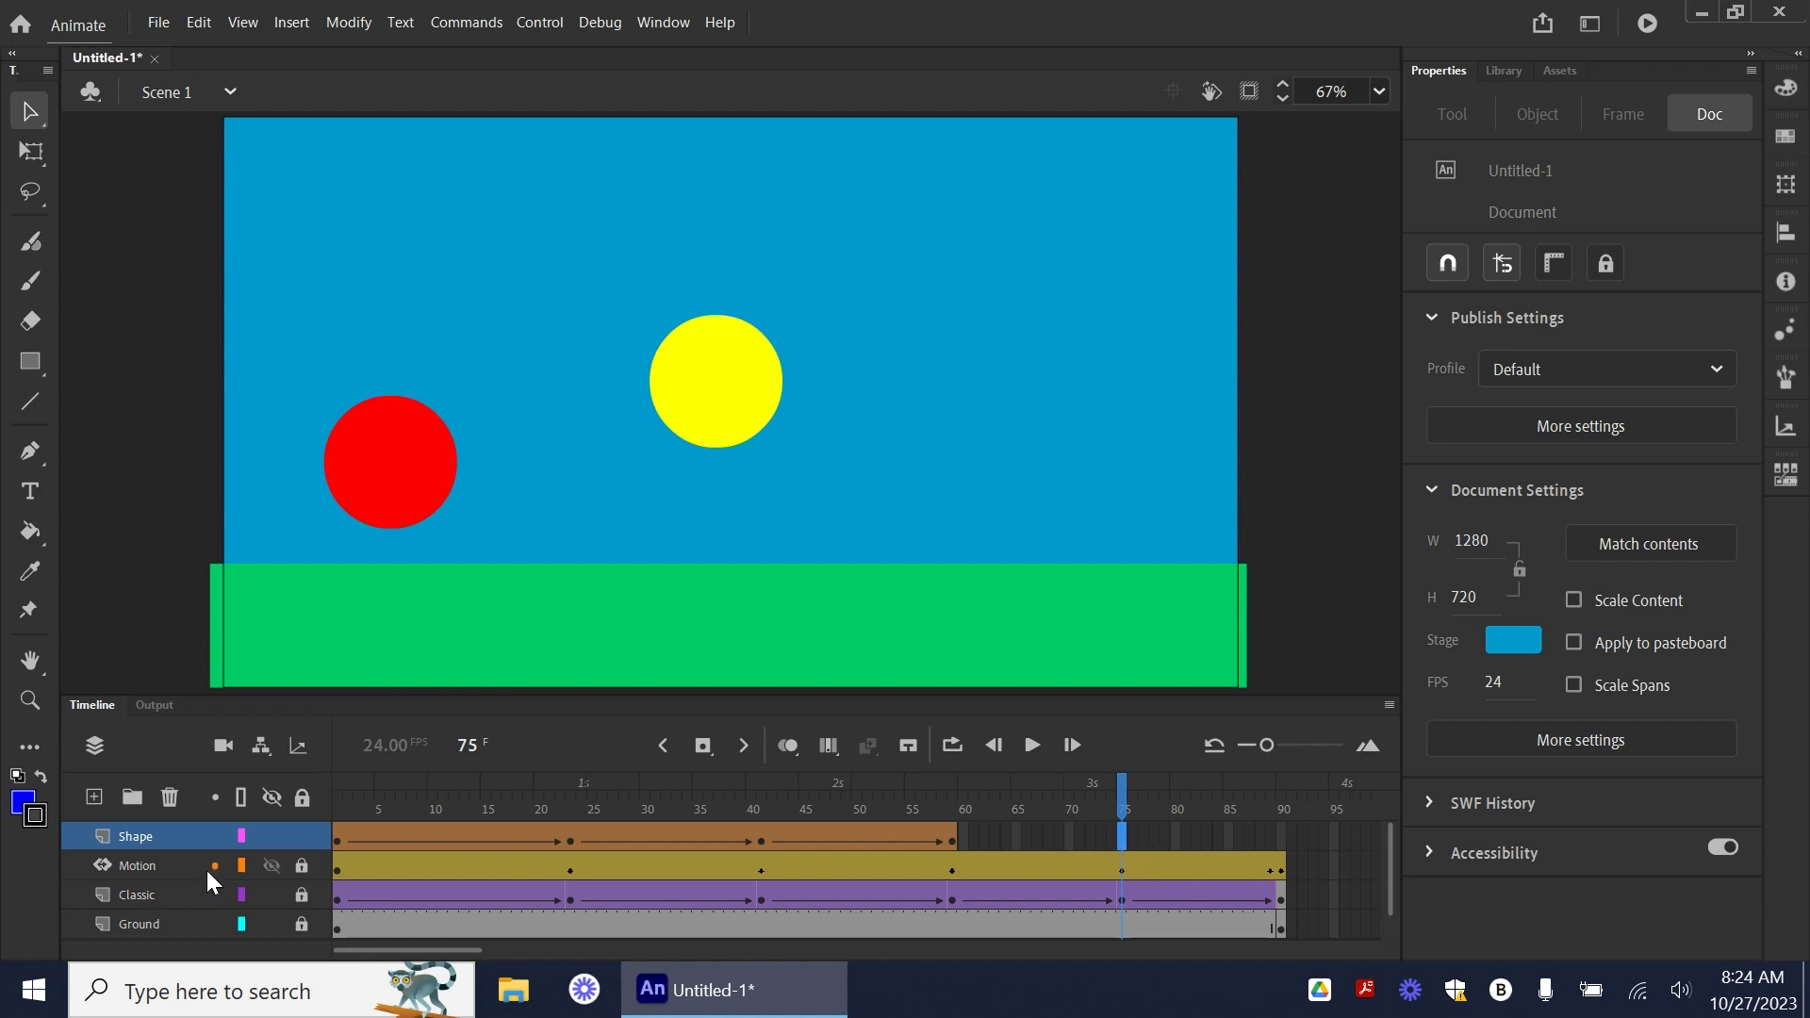
pyautogui.click(21, 803)
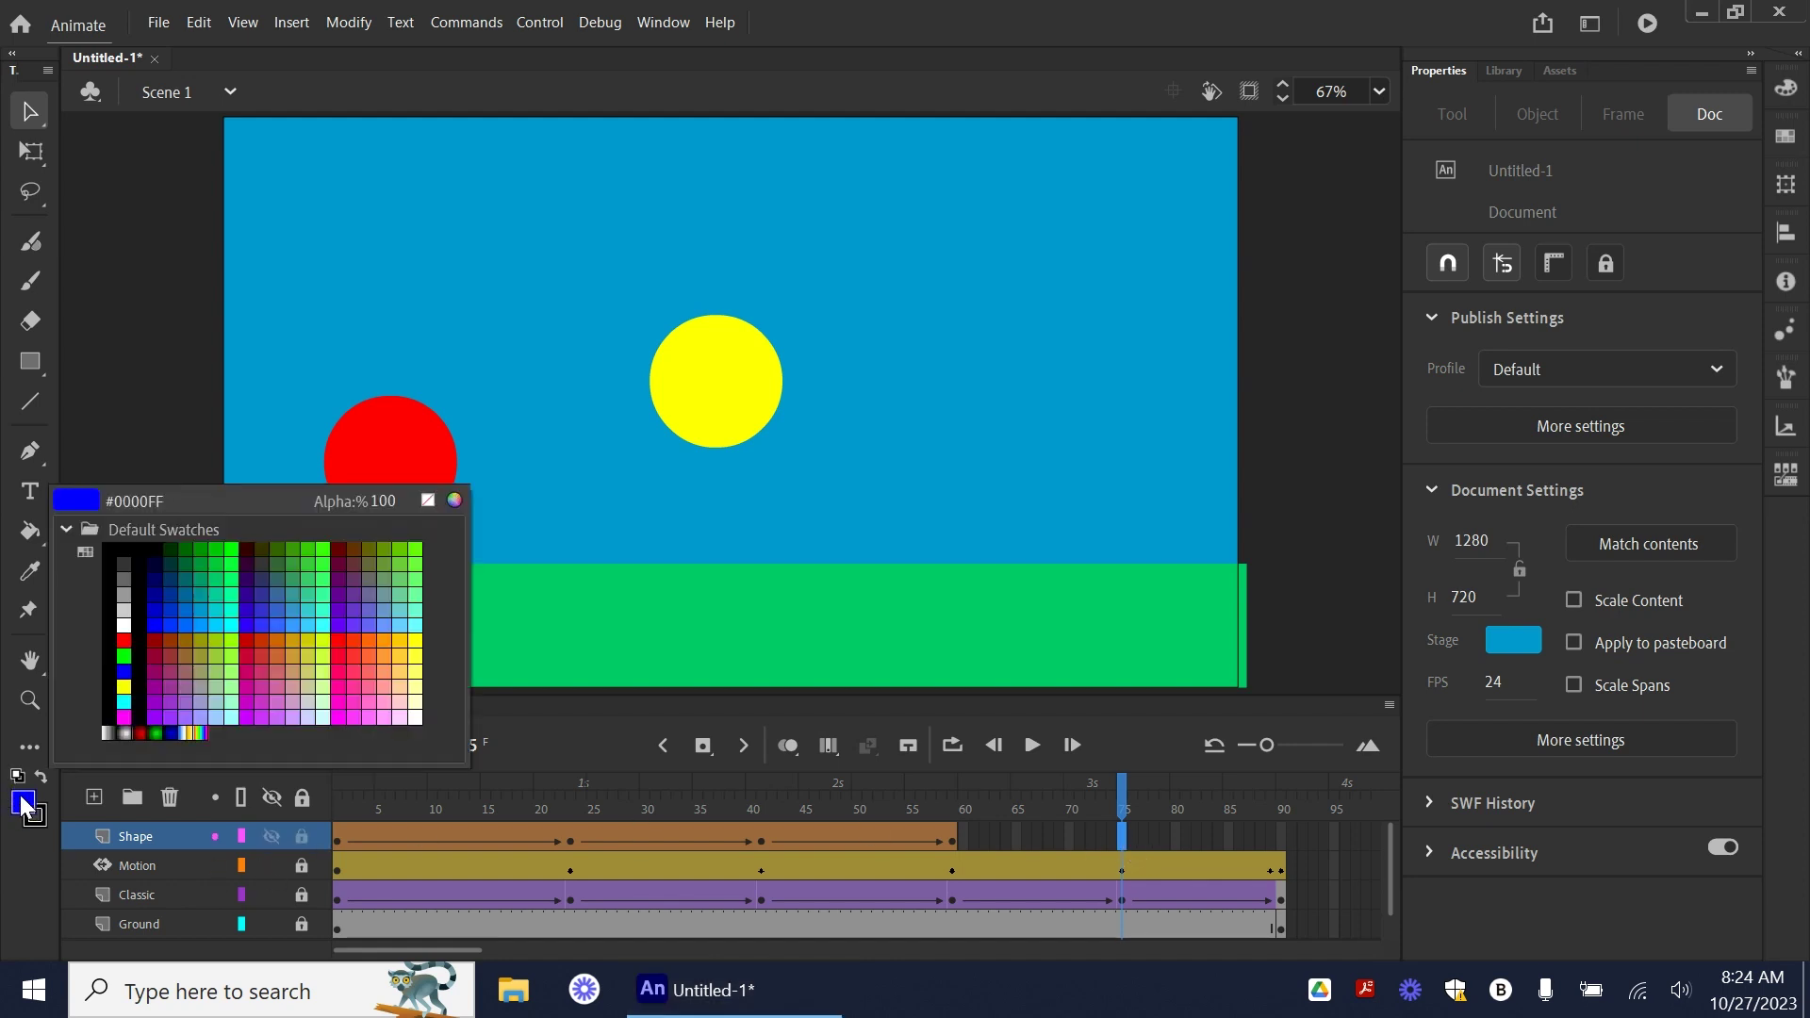
pyautogui.click(343, 675)
pyautogui.moveTo(34, 361); pyautogui.dragTo(130, 433)
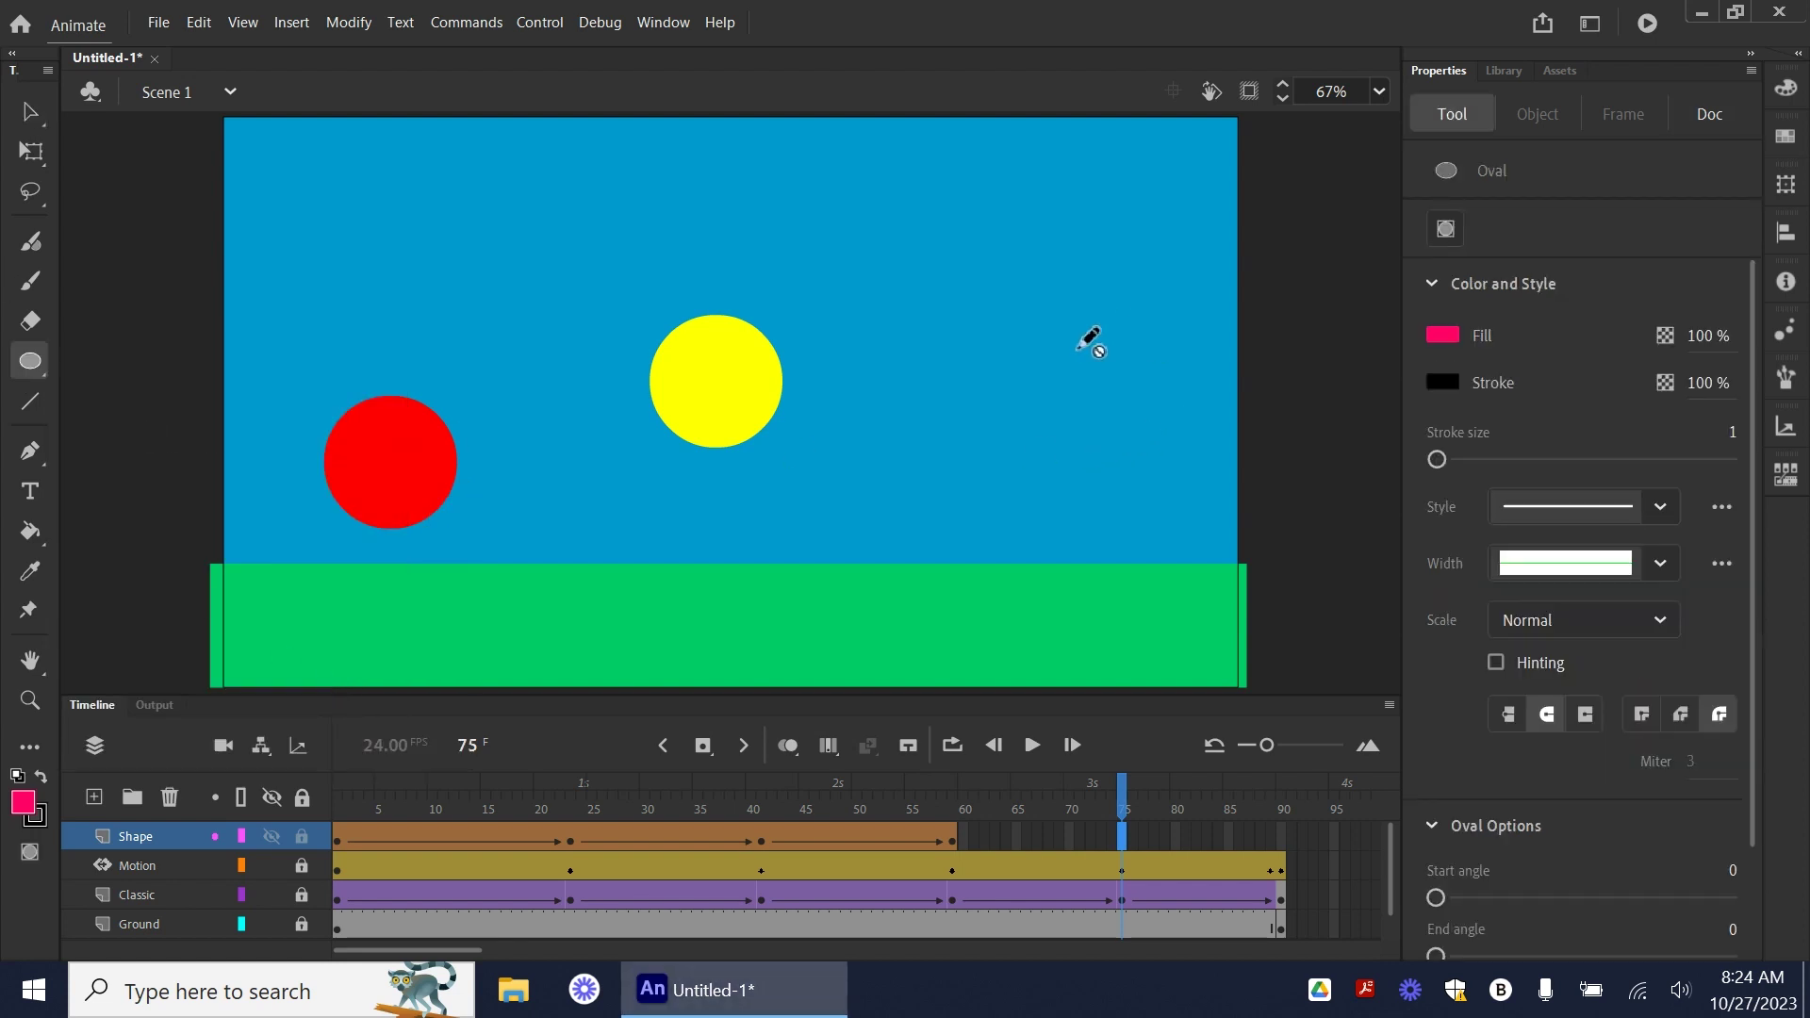
pyautogui.rightClick(1123, 837)
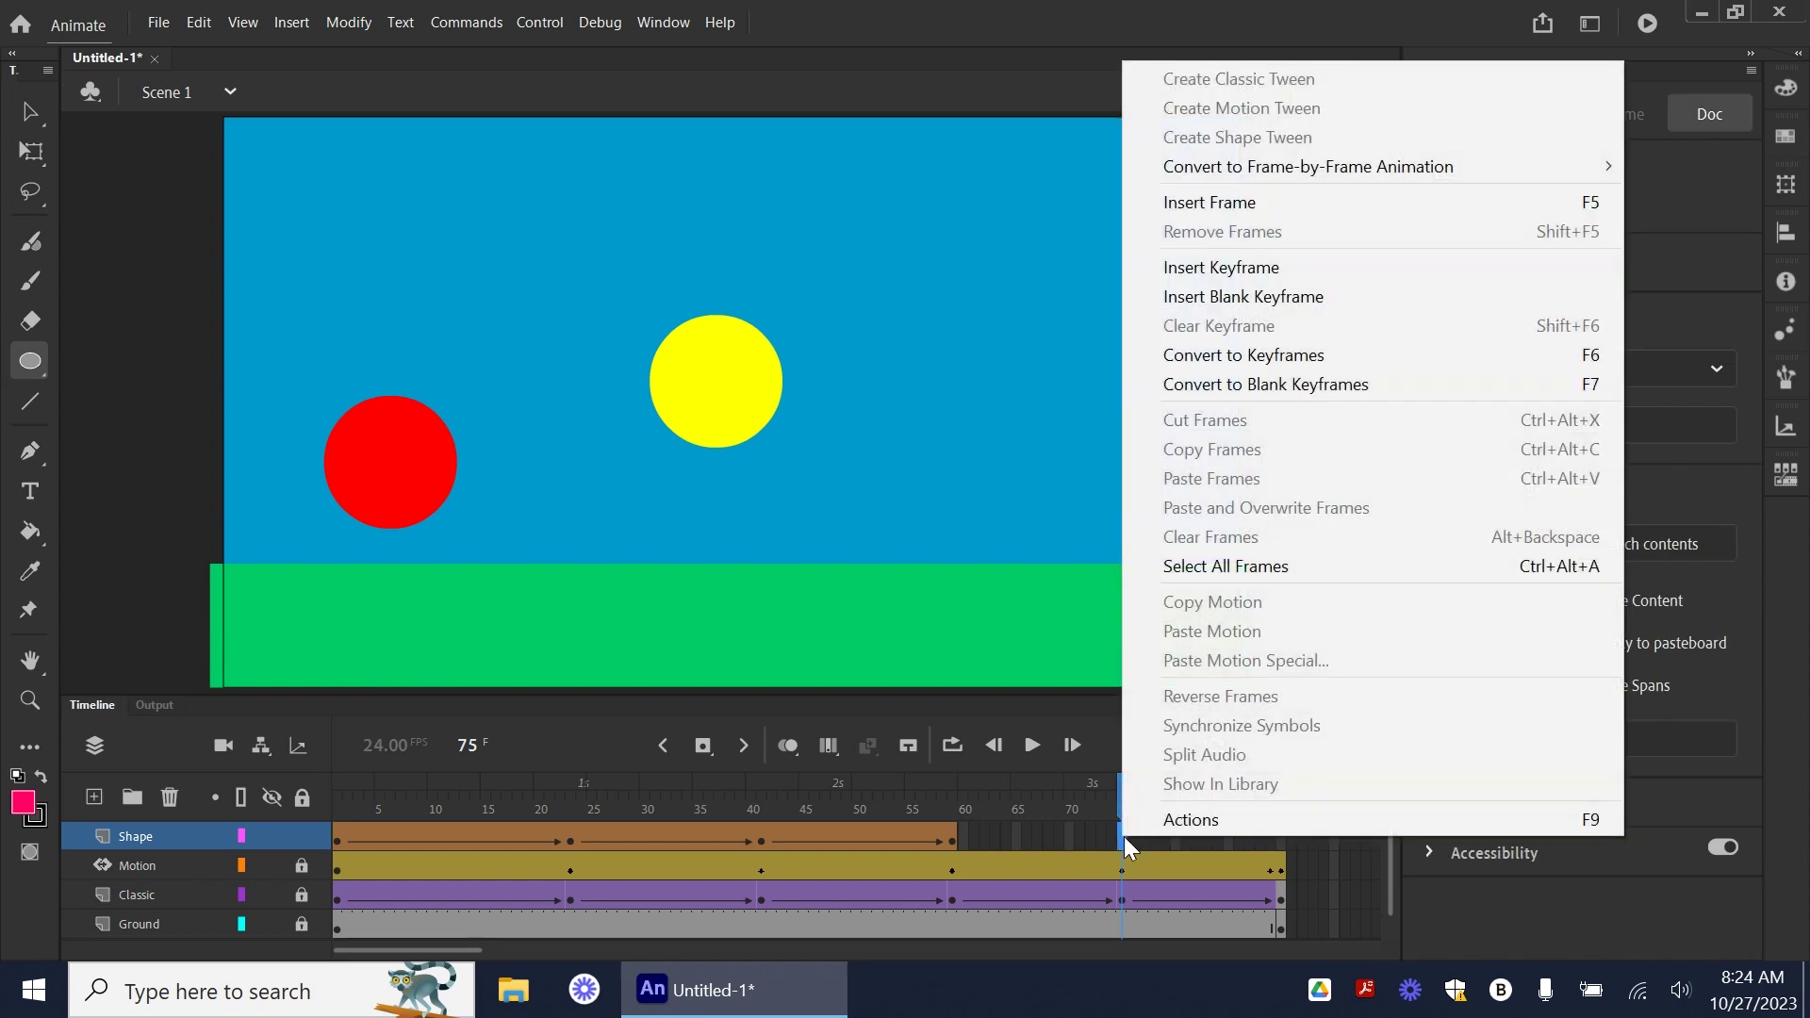
pyautogui.click(1272, 298)
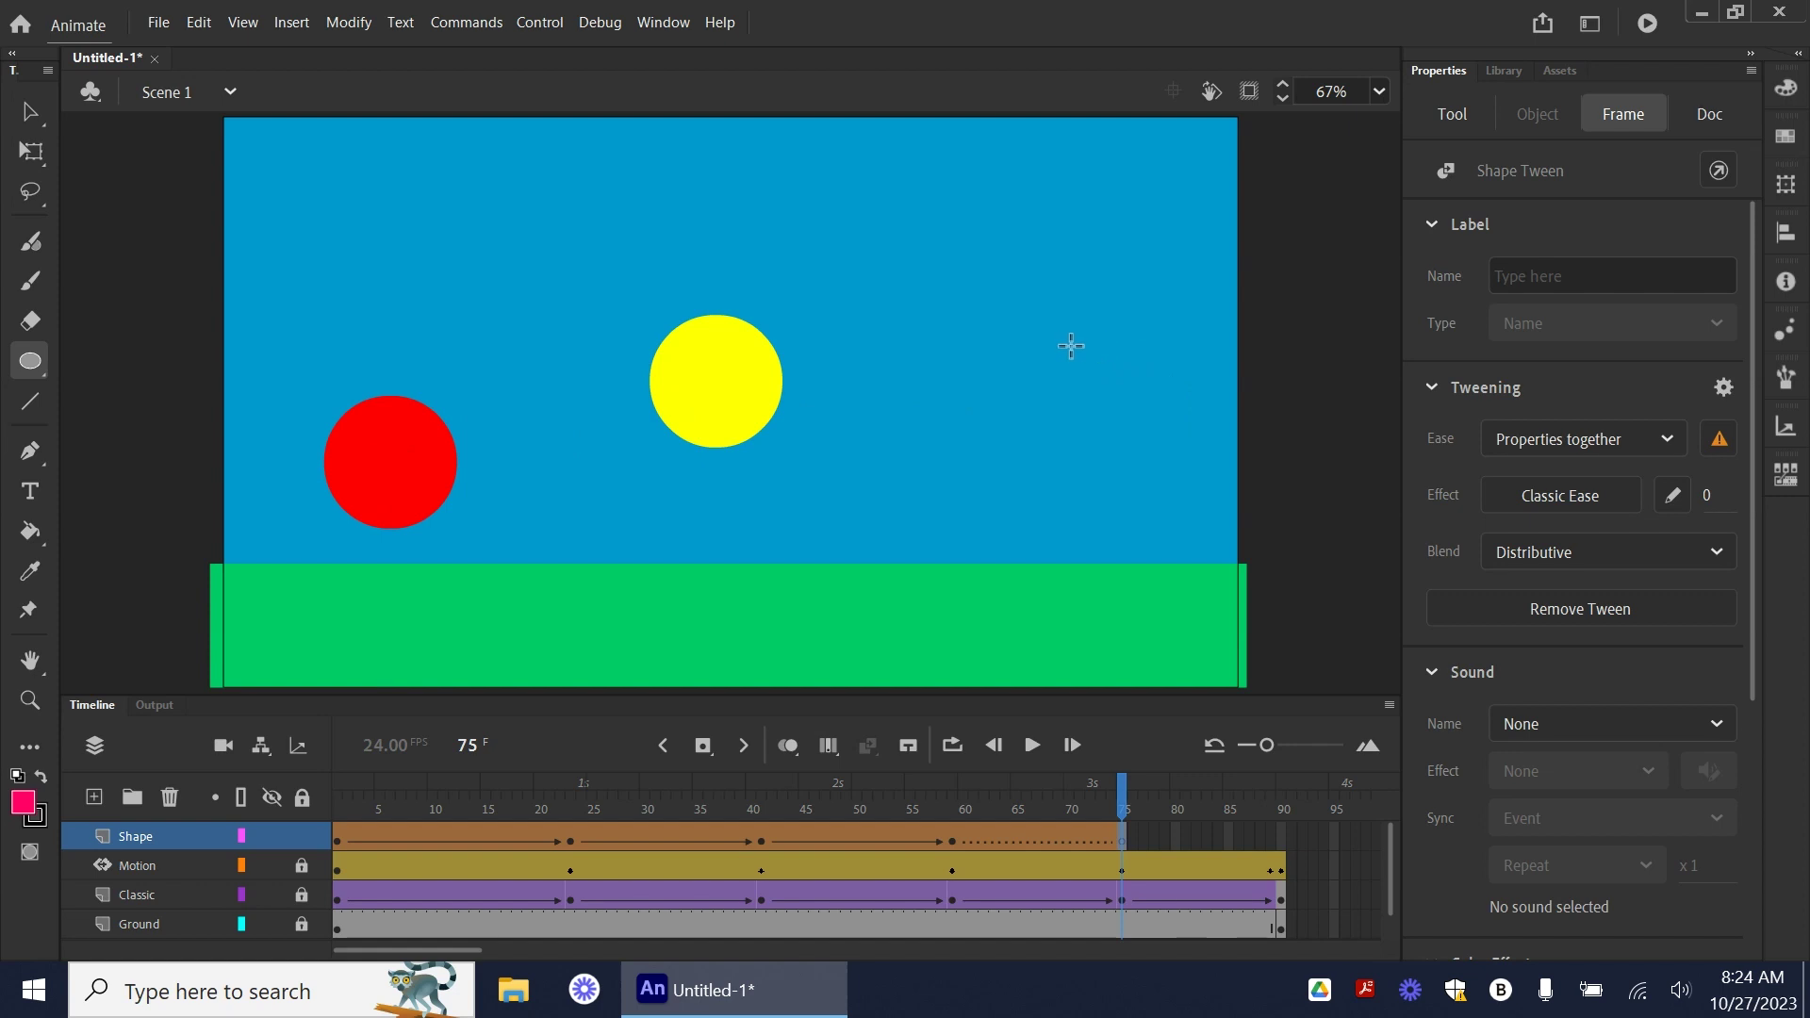
pyautogui.moveTo(1084, 330); pyautogui.dragTo(1210, 459)
# - Move the pink circle's fill slightly up and left off its black outline and delete the outline
pyautogui.click(31, 111)
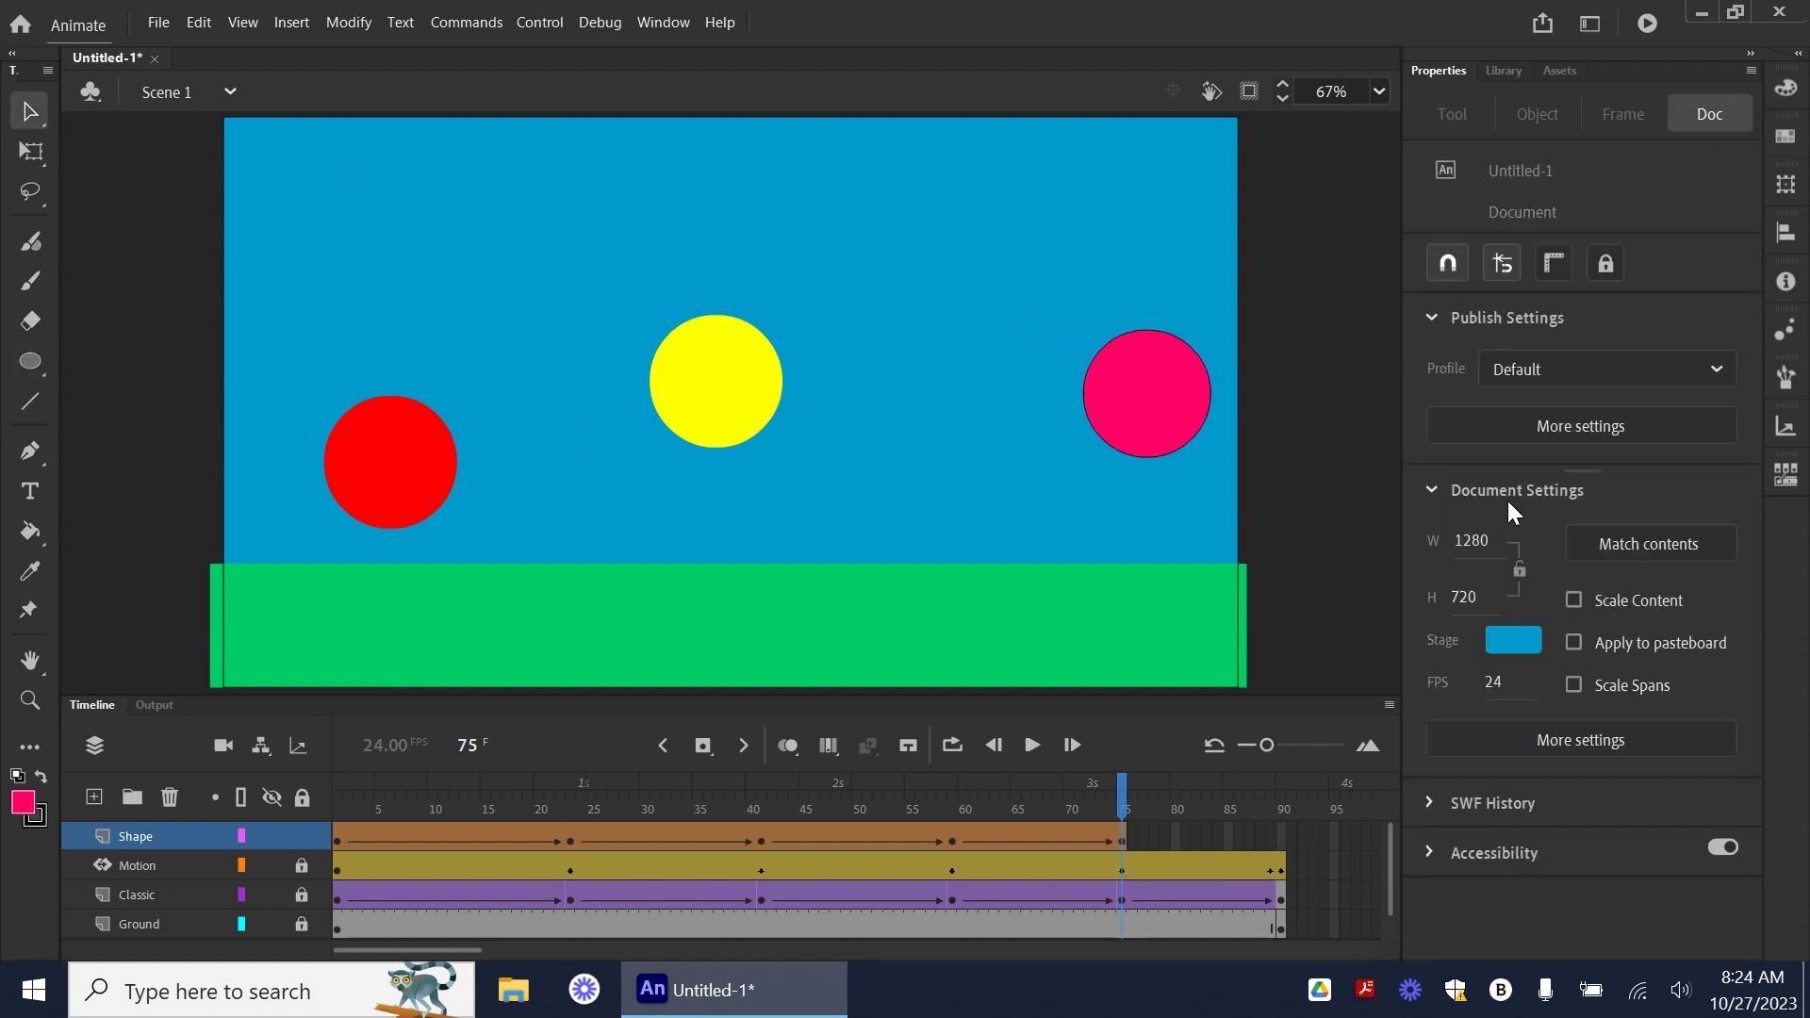
pyautogui.moveTo(1161, 422); pyautogui.dragTo(1163, 408)
pyautogui.press('Delete')
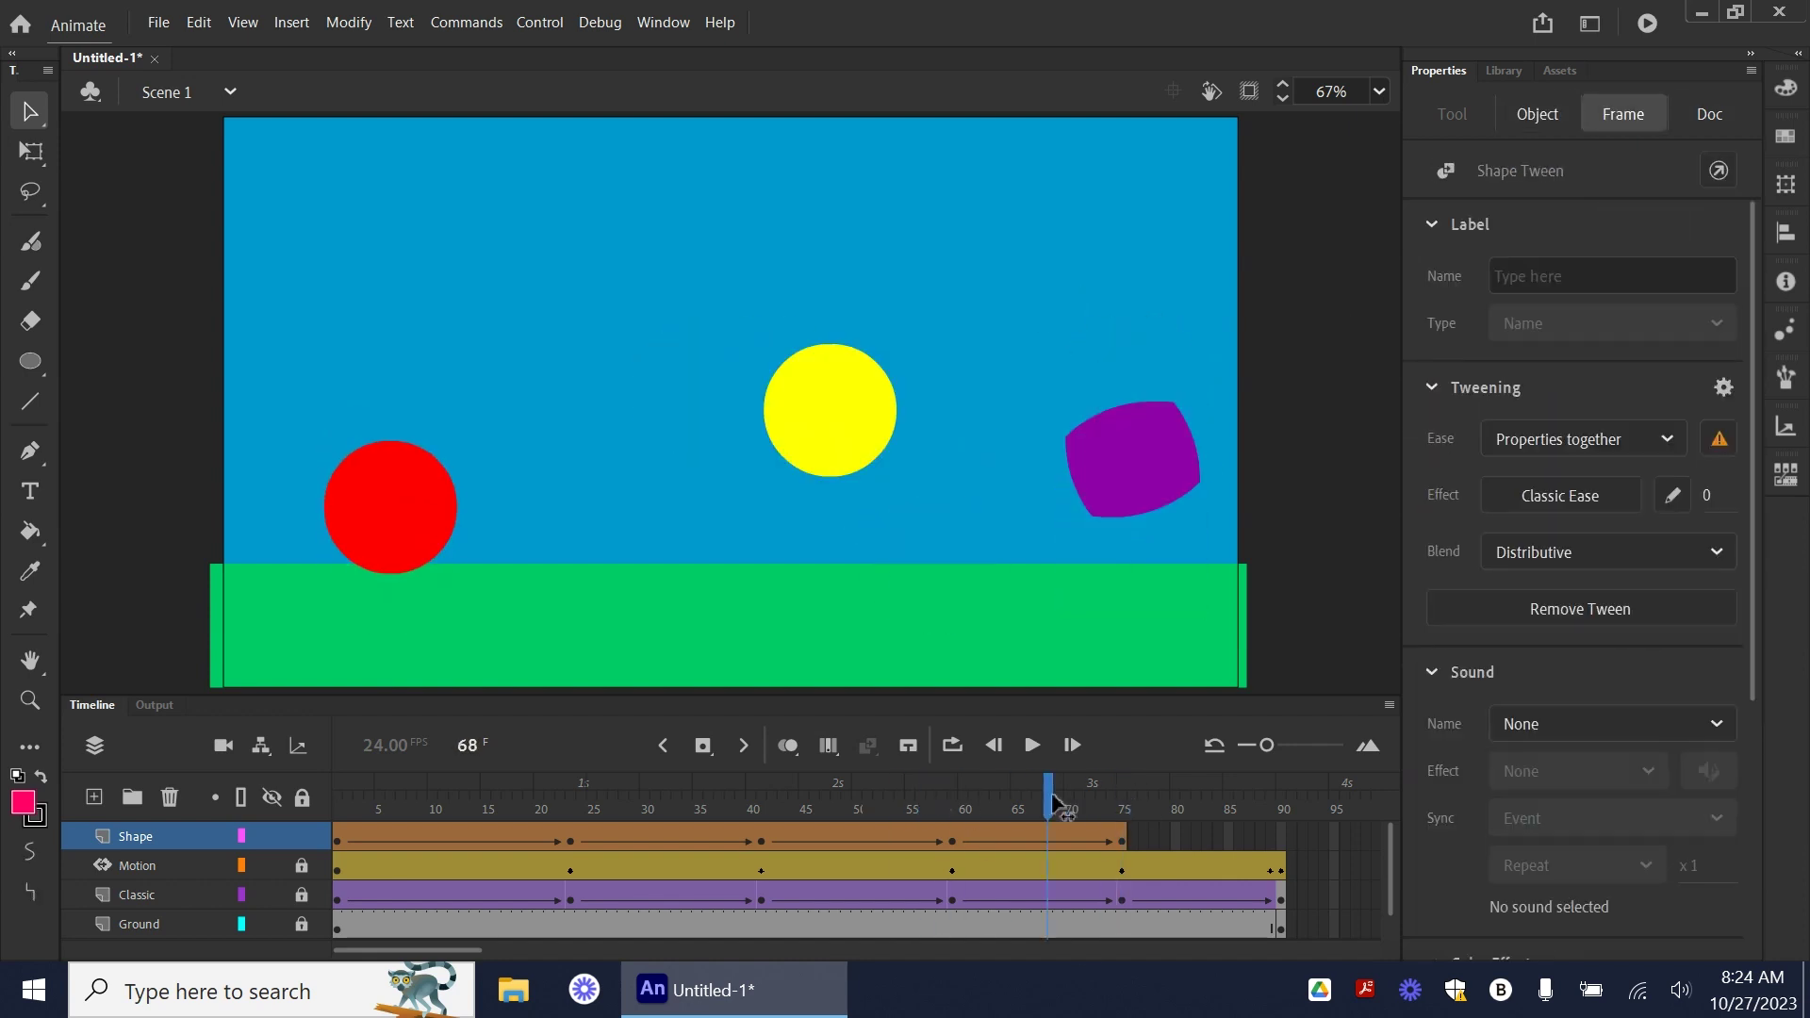
# - Insert a blank keyframe at frame 90 of the Shape layer and draw an orange pentagon at ground level with the PolyStar tool
pyautogui.click(1282, 855)
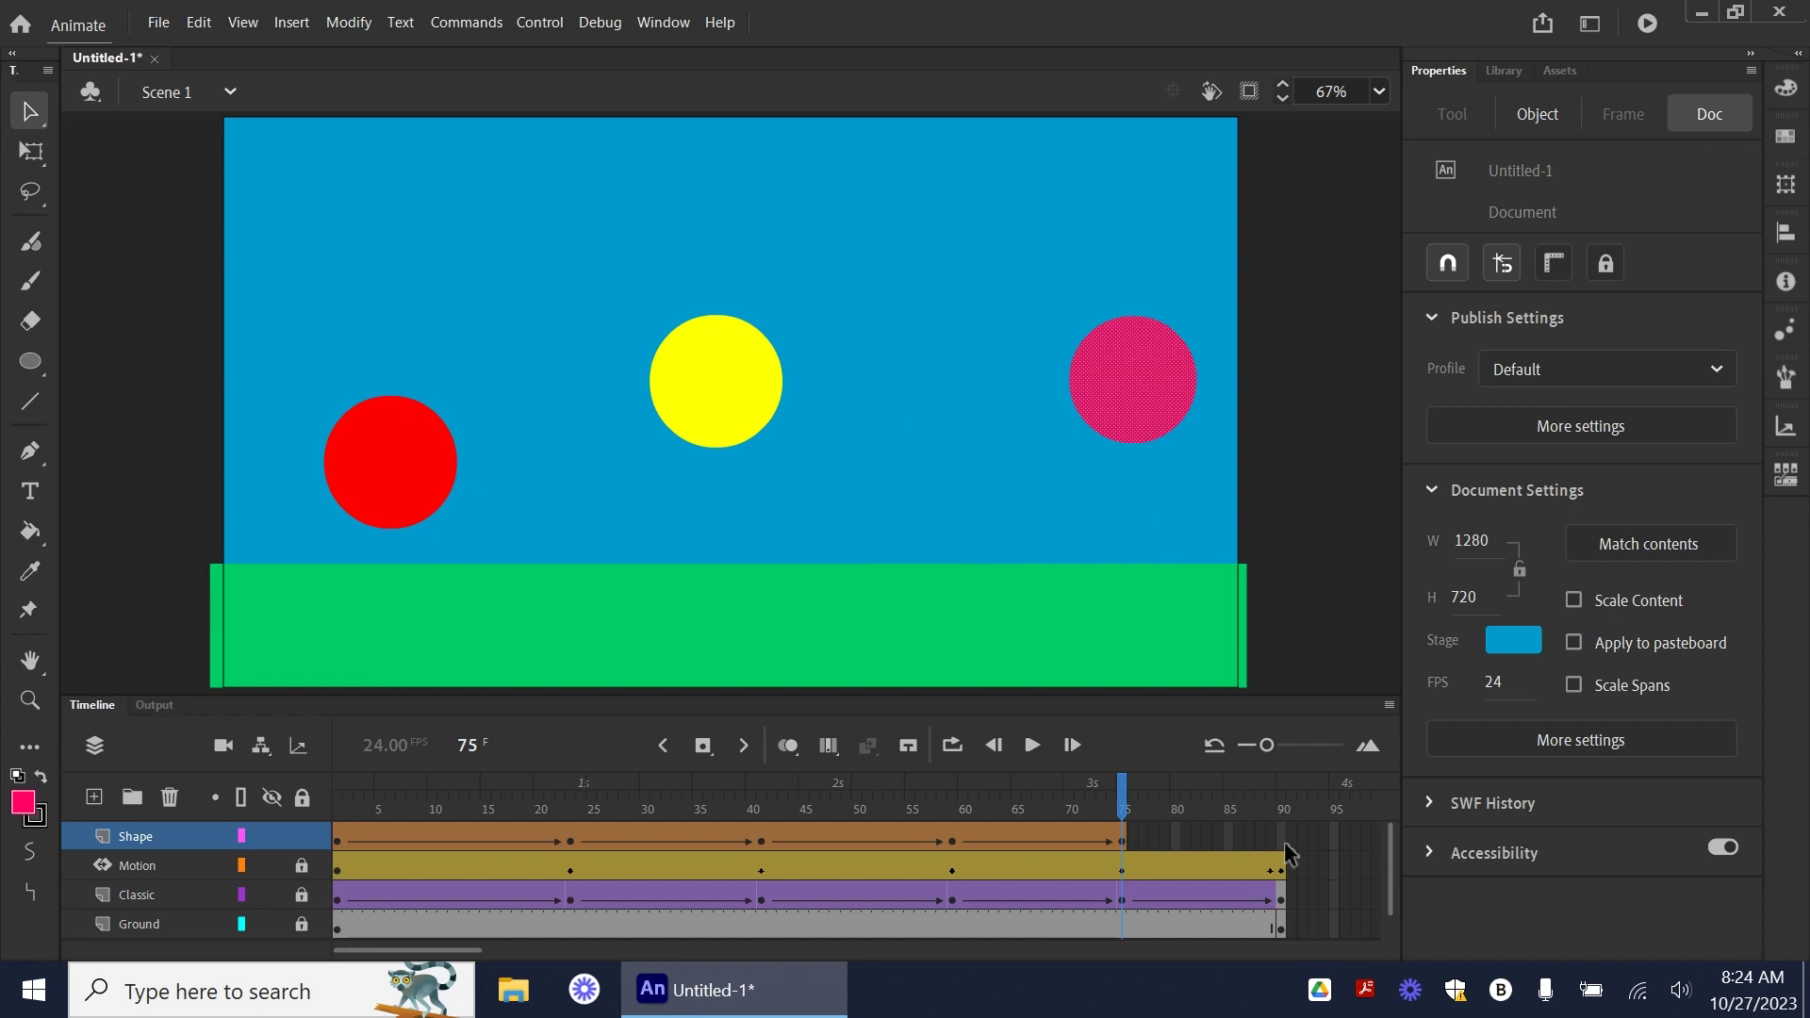
pyautogui.click(1281, 838)
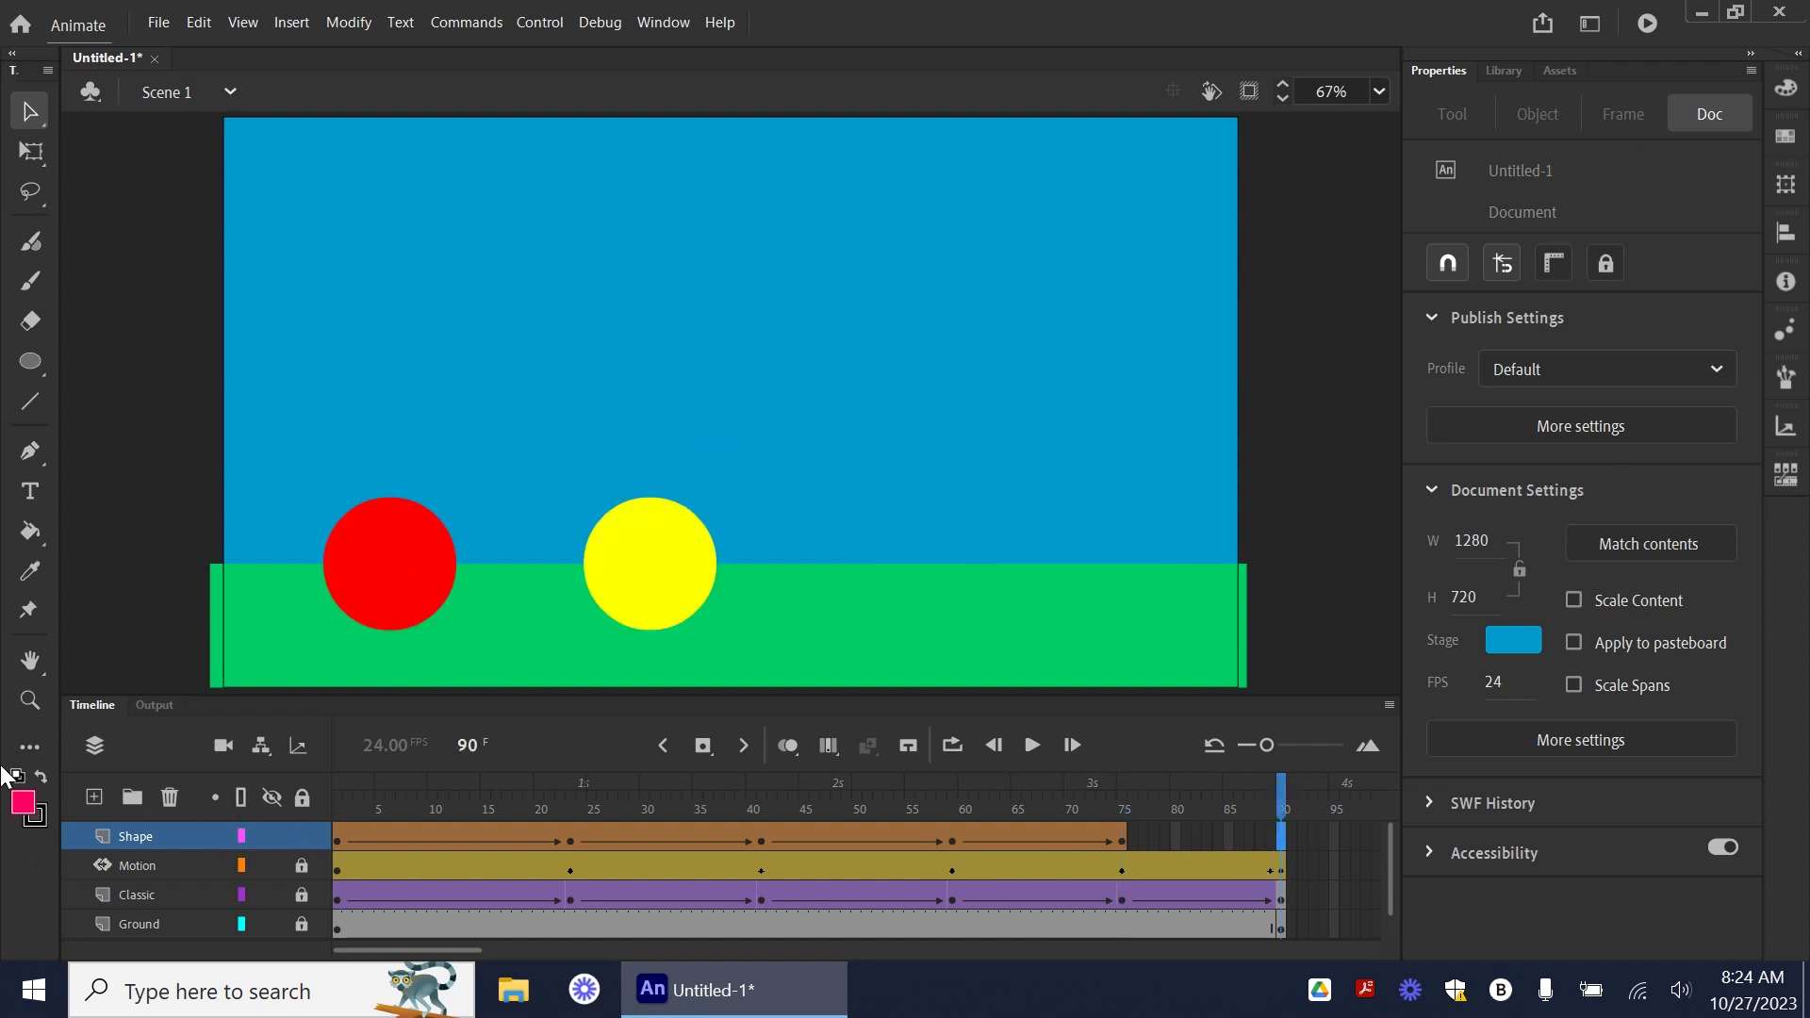
pyautogui.click(23, 803)
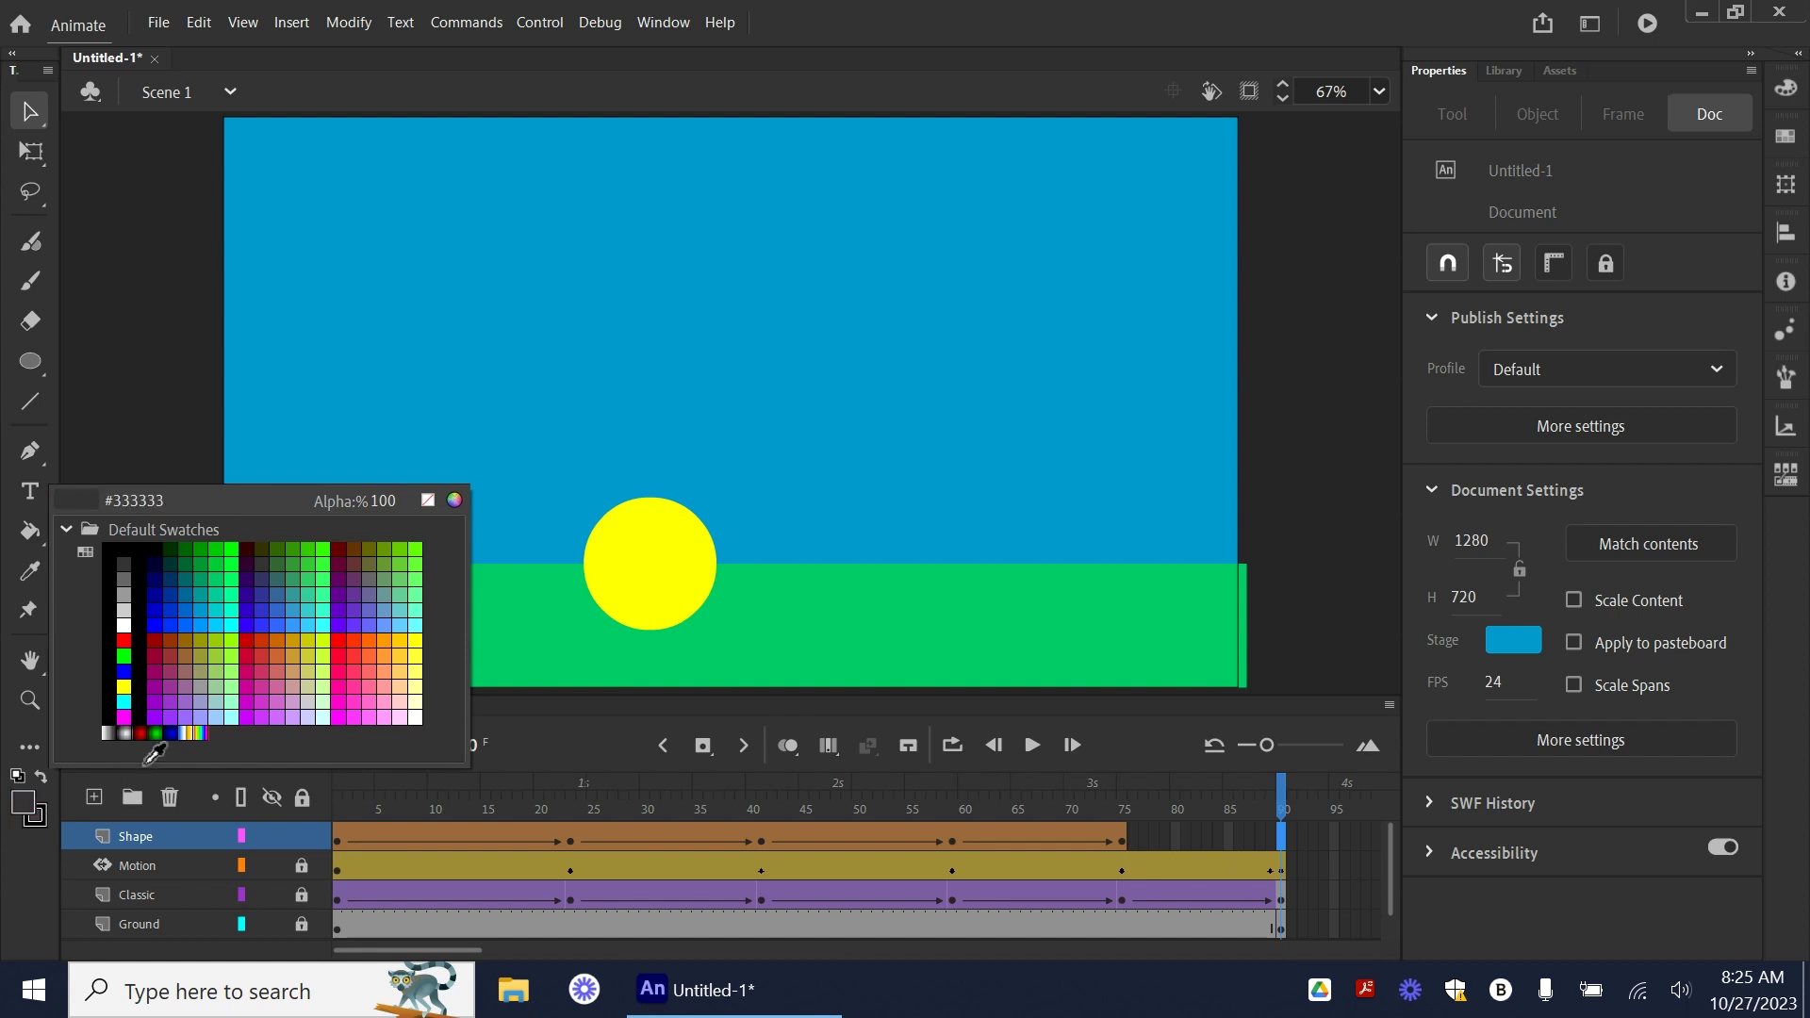
pyautogui.click(369, 644)
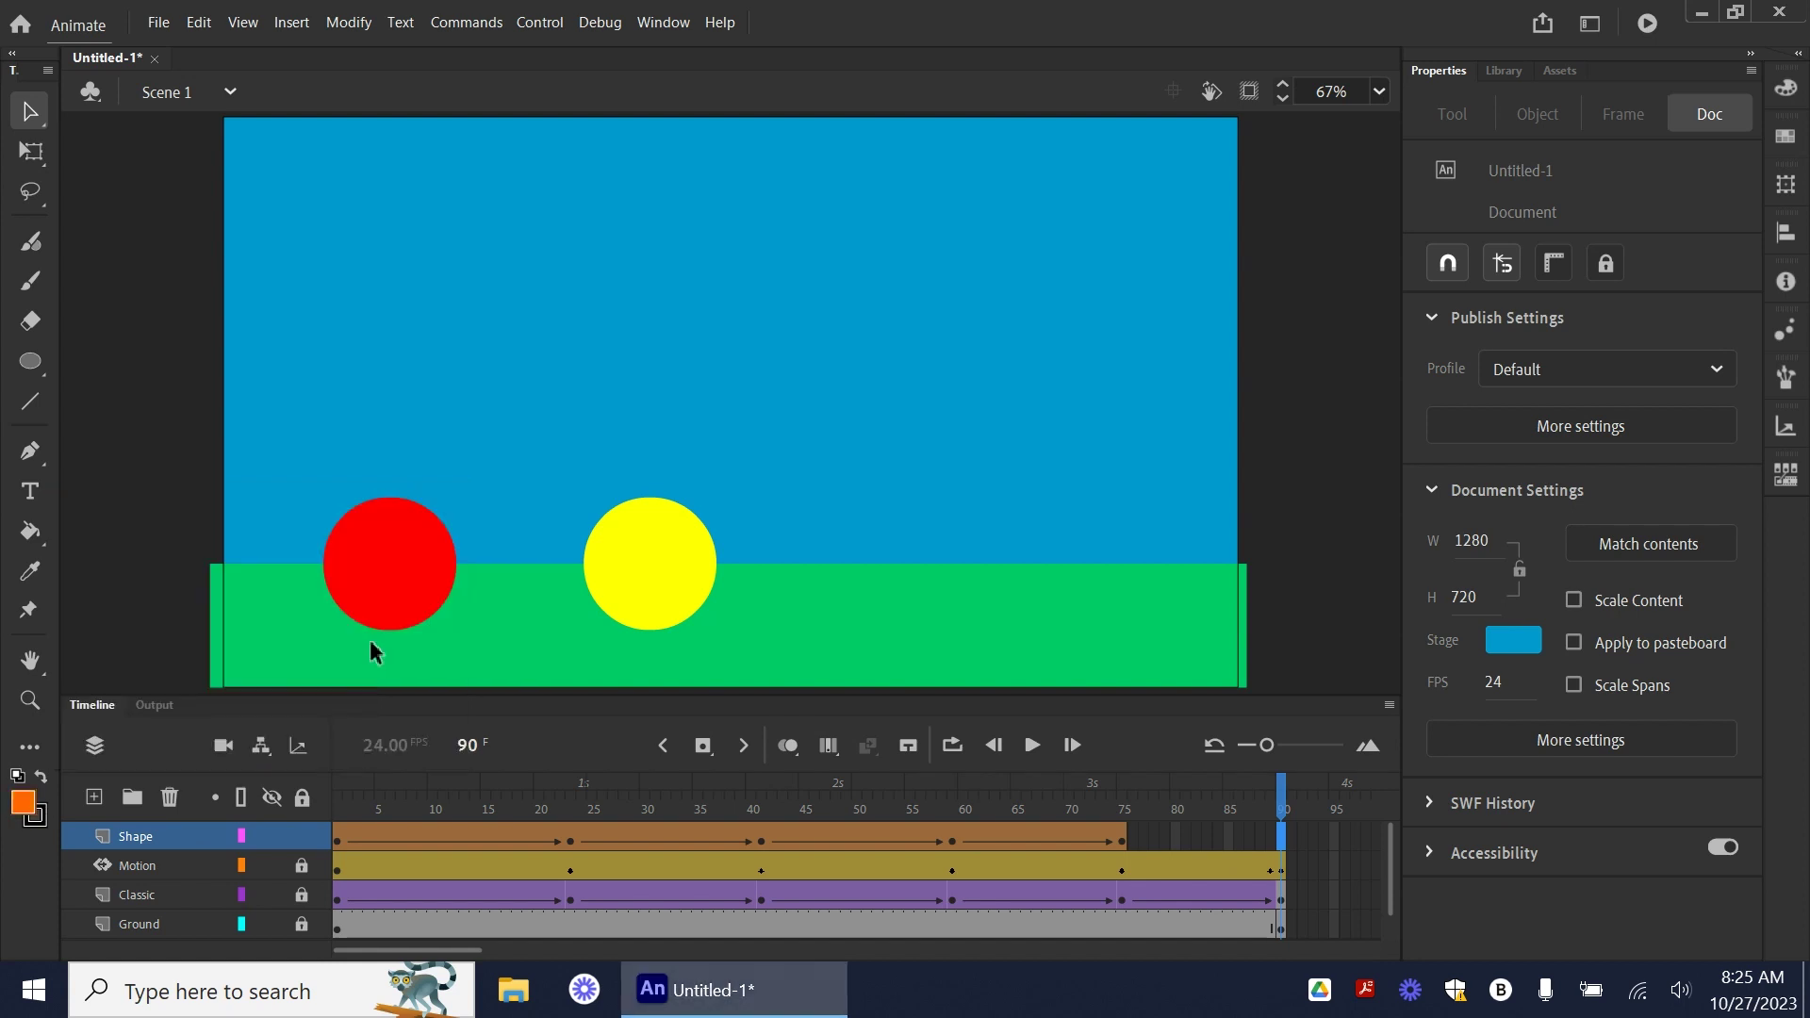
pyautogui.click(27, 355)
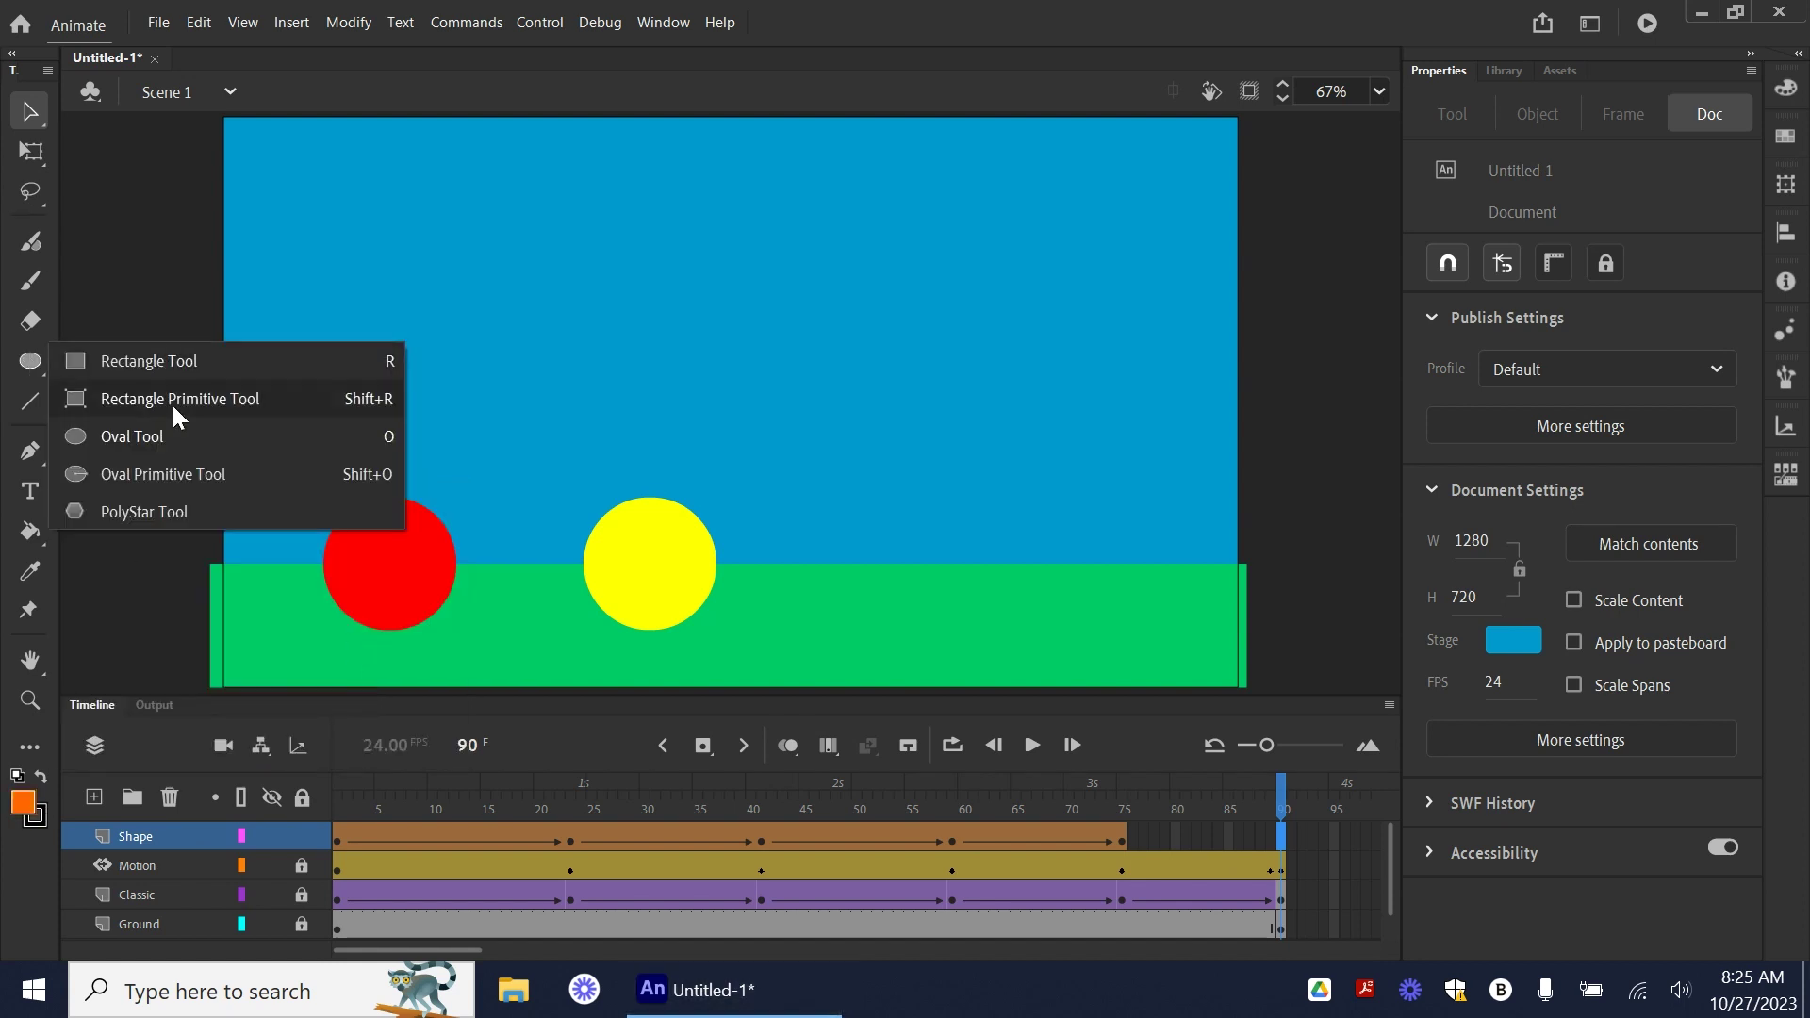
pyautogui.click(134, 481)
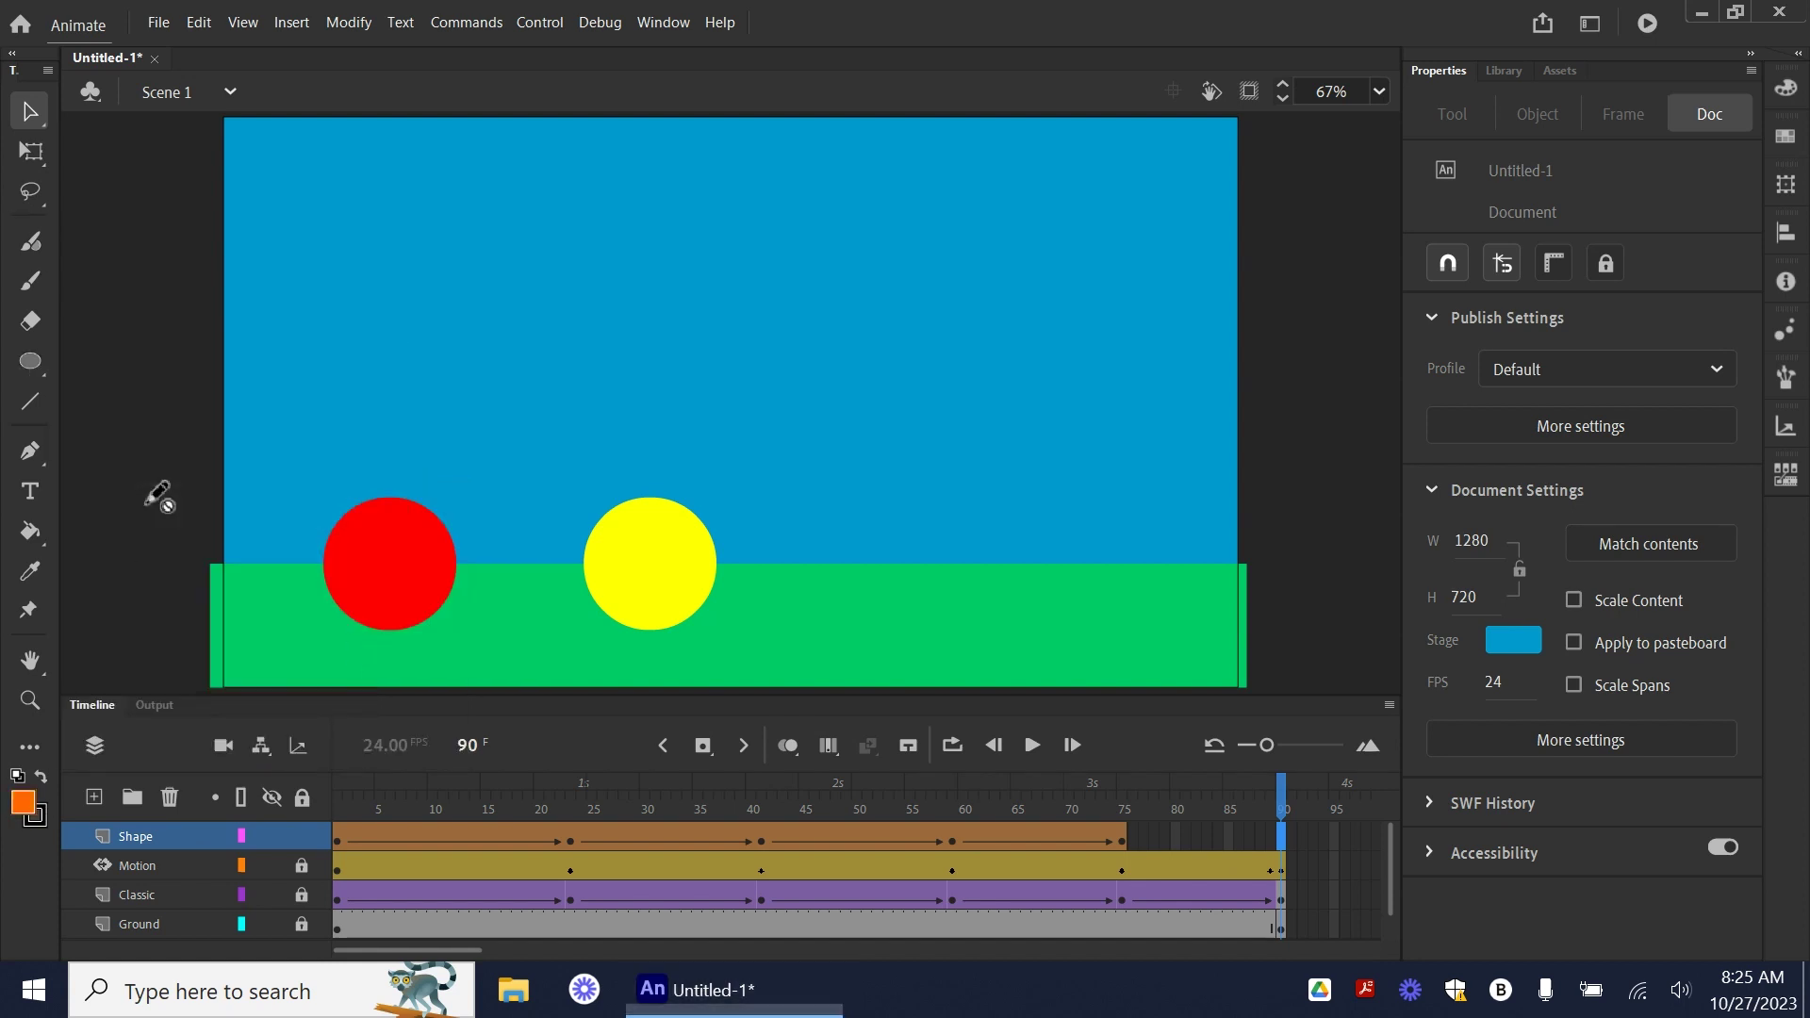
pyautogui.rightClick(1284, 839)
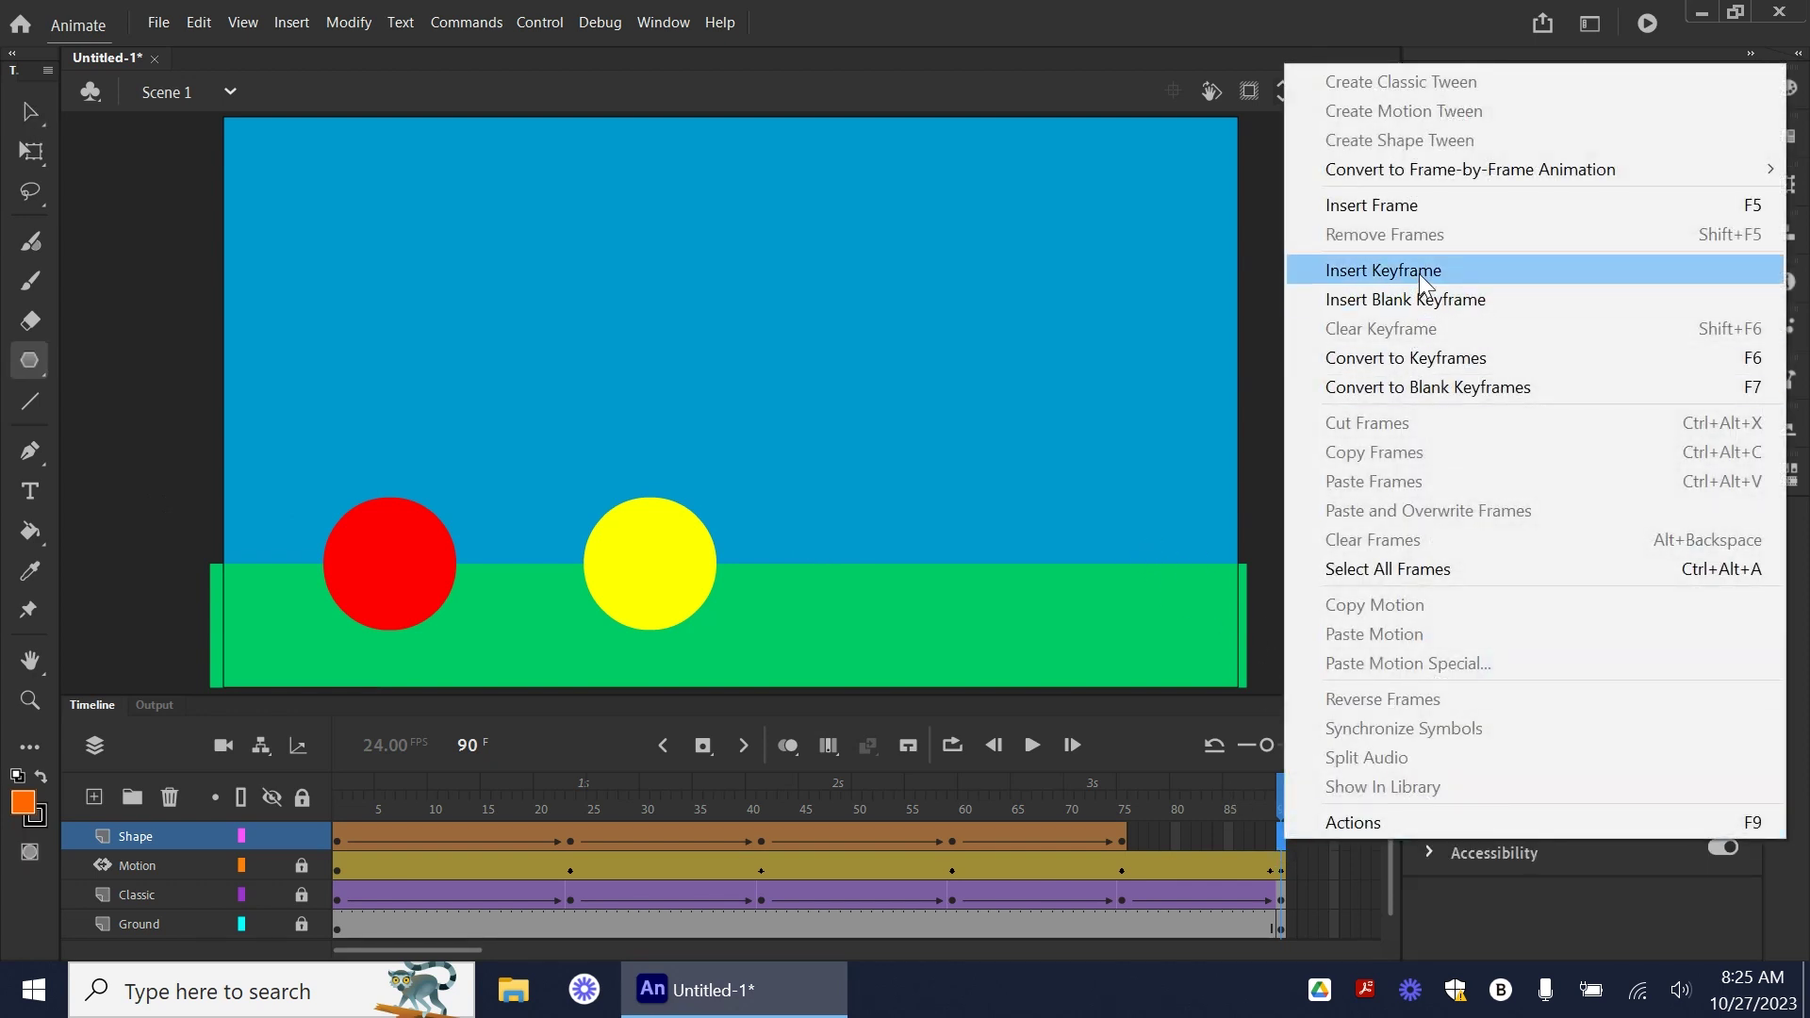
pyautogui.click(1399, 299)
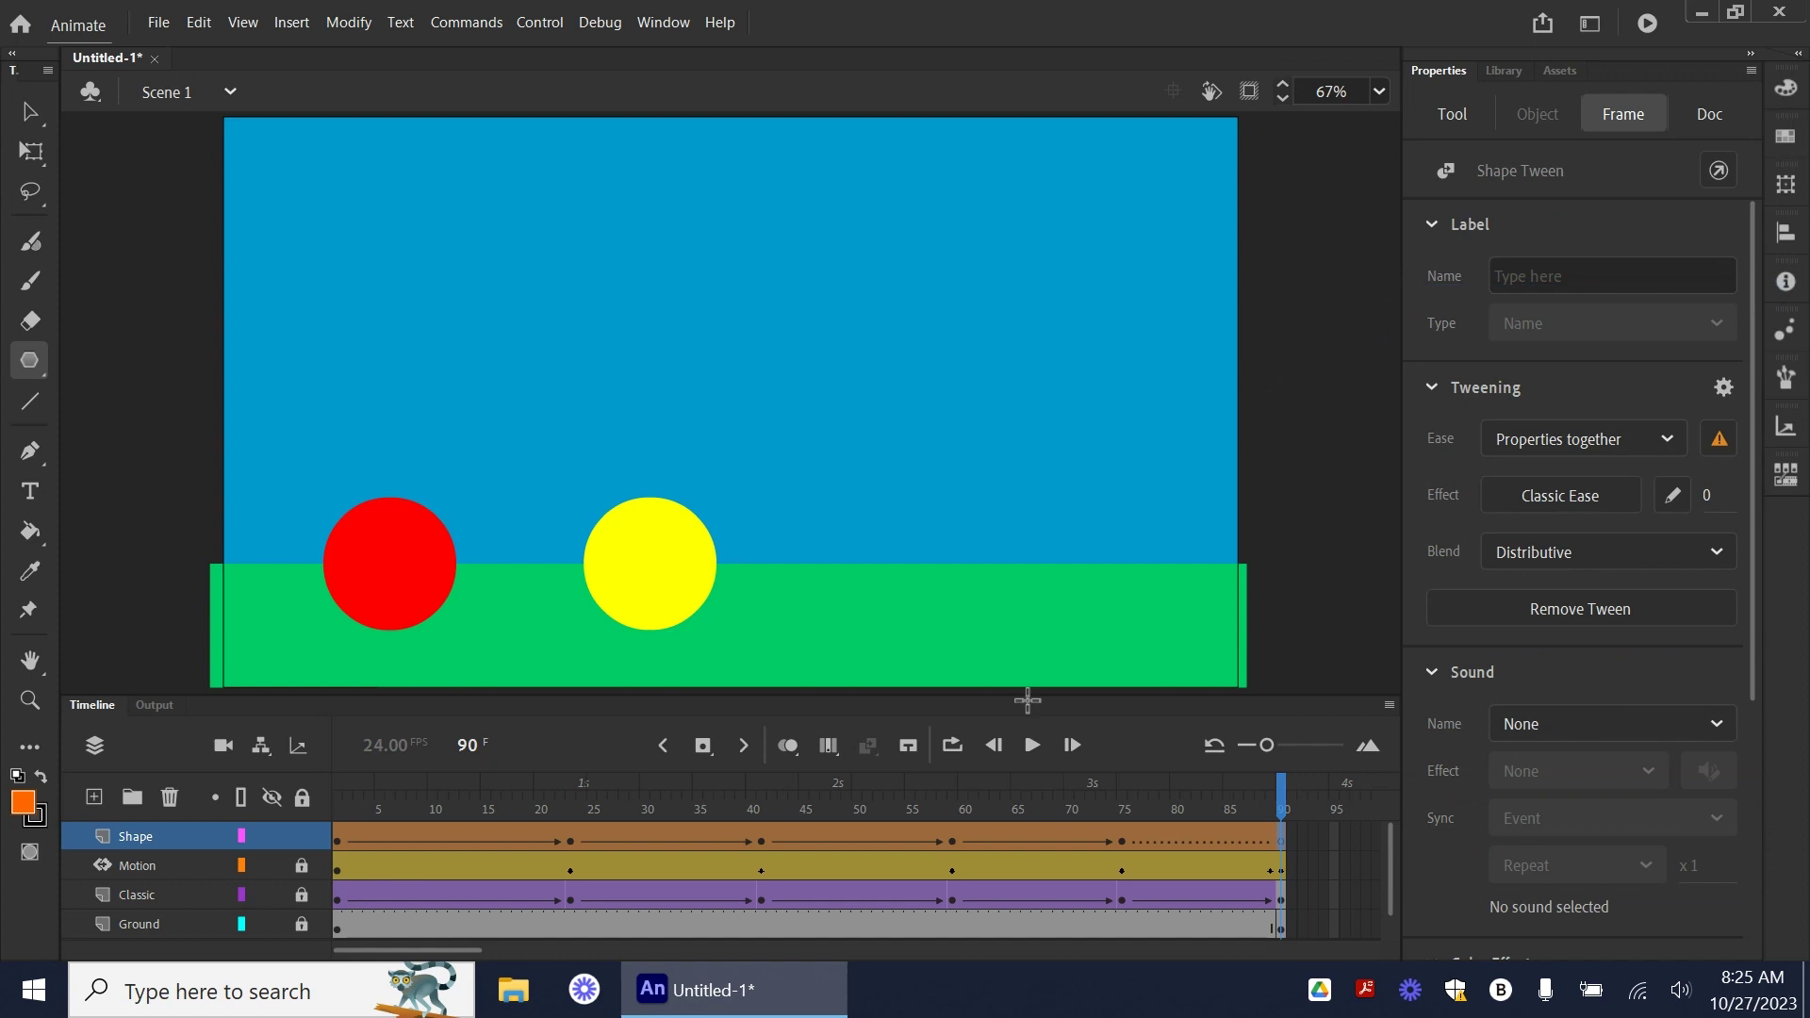
pyautogui.moveTo(1117, 528); pyautogui.dragTo(1131, 594)
# - Delete the black outline from all sides of the orange pentagon at frame 90 of the Shape layer
pyautogui.press('v')
pyautogui.click(1113, 448)
pyautogui.press('Delete')
pyautogui.click(1088, 461)
pyautogui.press('Delete')
pyautogui.click(1195, 502)
pyautogui.press('Delete')
pyautogui.click(1042, 535)
pyautogui.press('Delete')
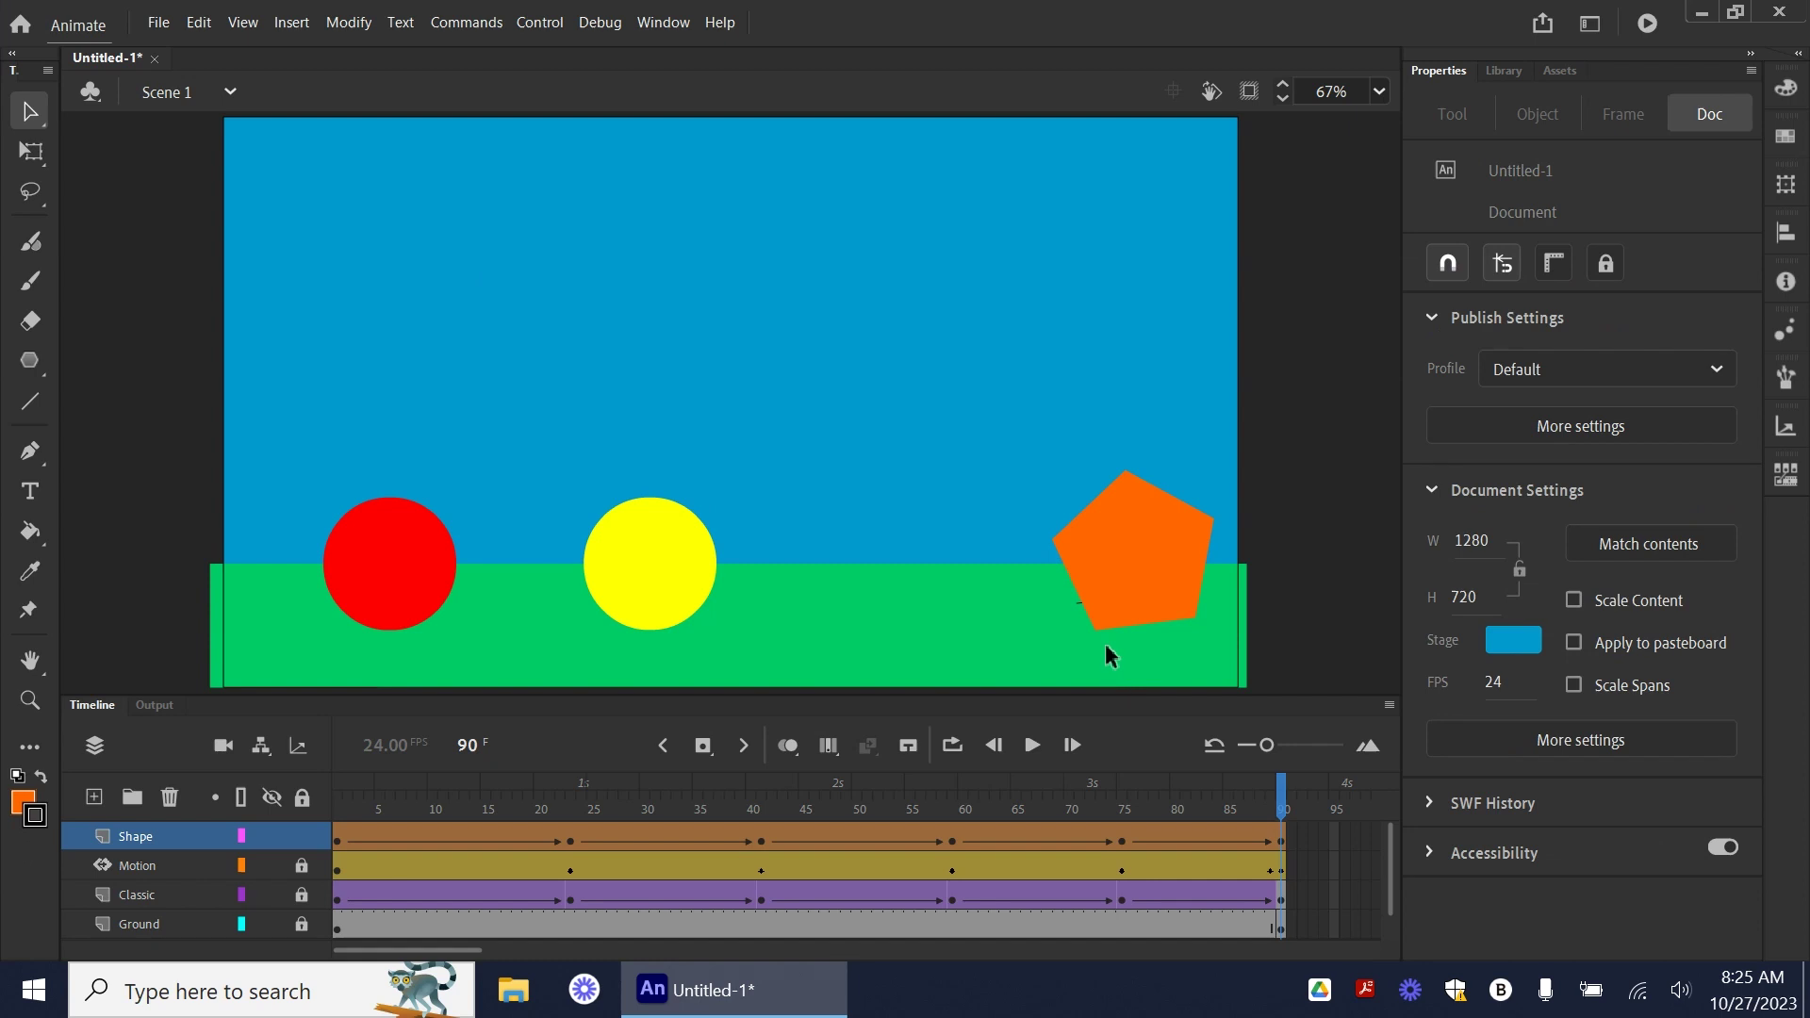
pyautogui.click(1081, 608)
pyautogui.press('Delete')
# - Return to frame 1 and play the whole animation through frame 90 to check all three tweens
pyautogui.moveTo(1291, 790)
pyautogui.mouseDown()
pyautogui.moveTo(1084, 792)
pyautogui.moveTo(1284, 792)
pyautogui.moveTo(1306, 820)
pyautogui.mouseUp()
pyautogui.hotkey('shift', ',')
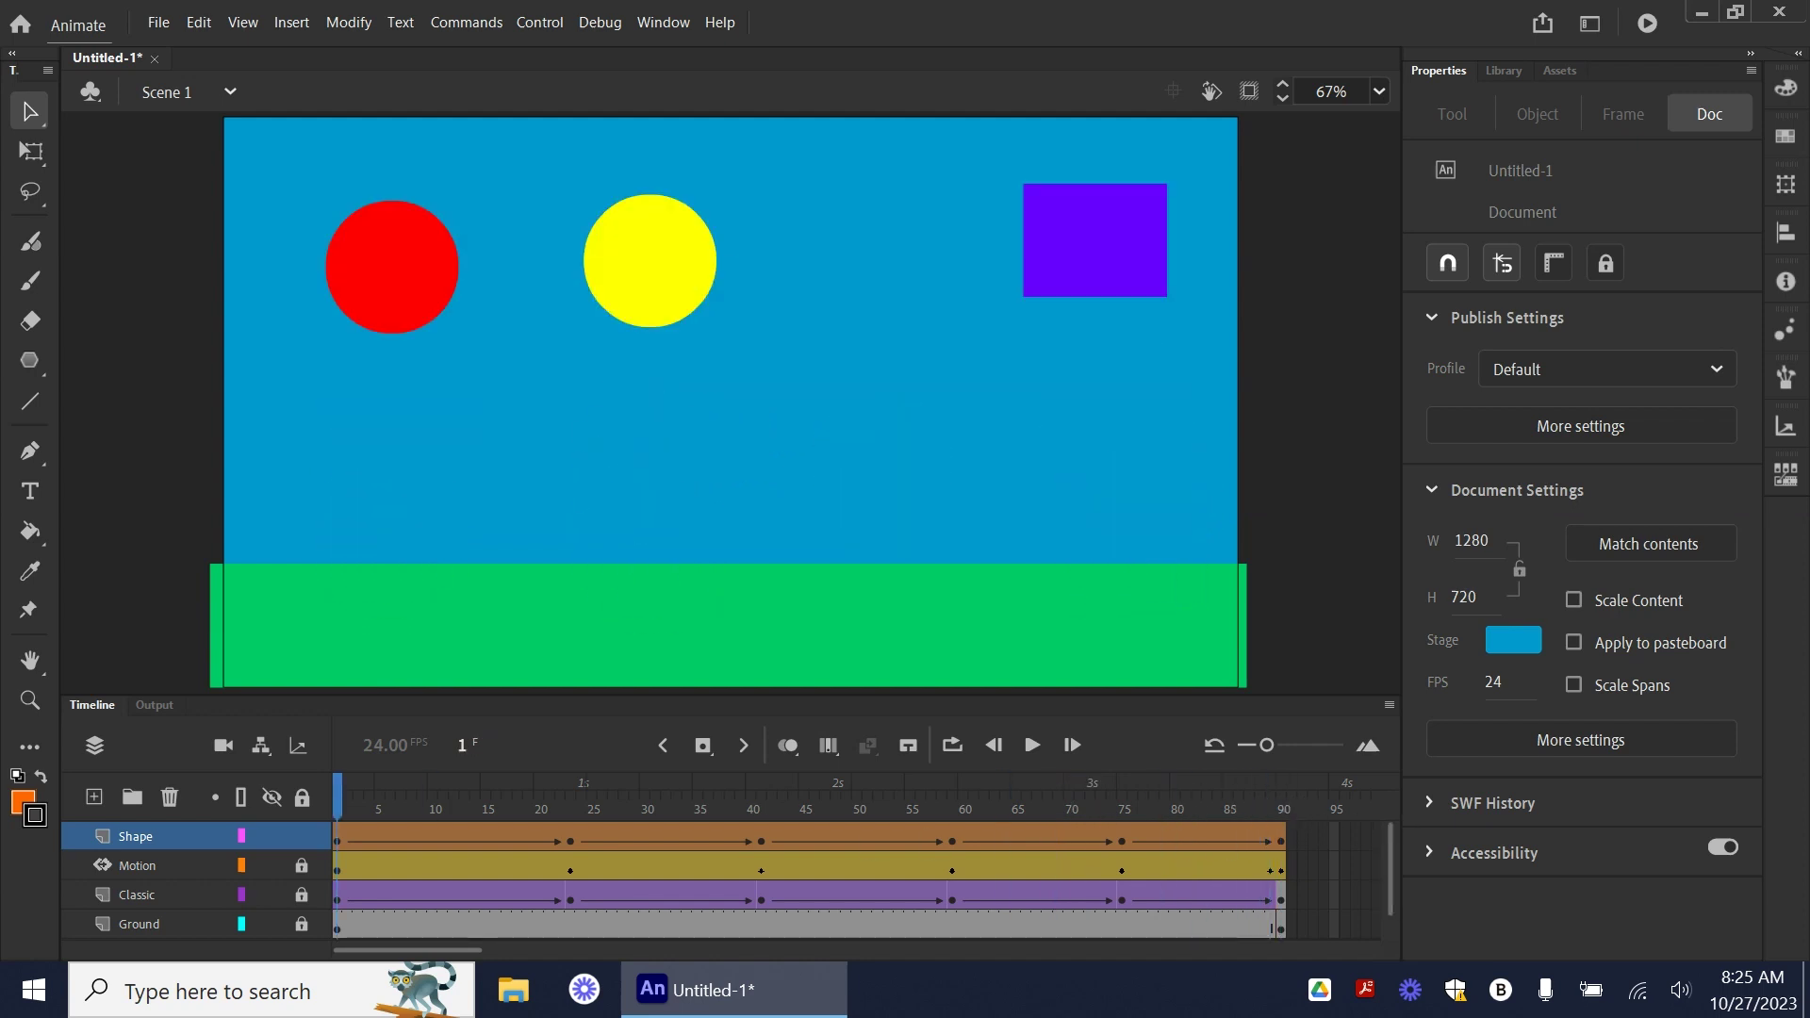
pyautogui.click(1032, 745)
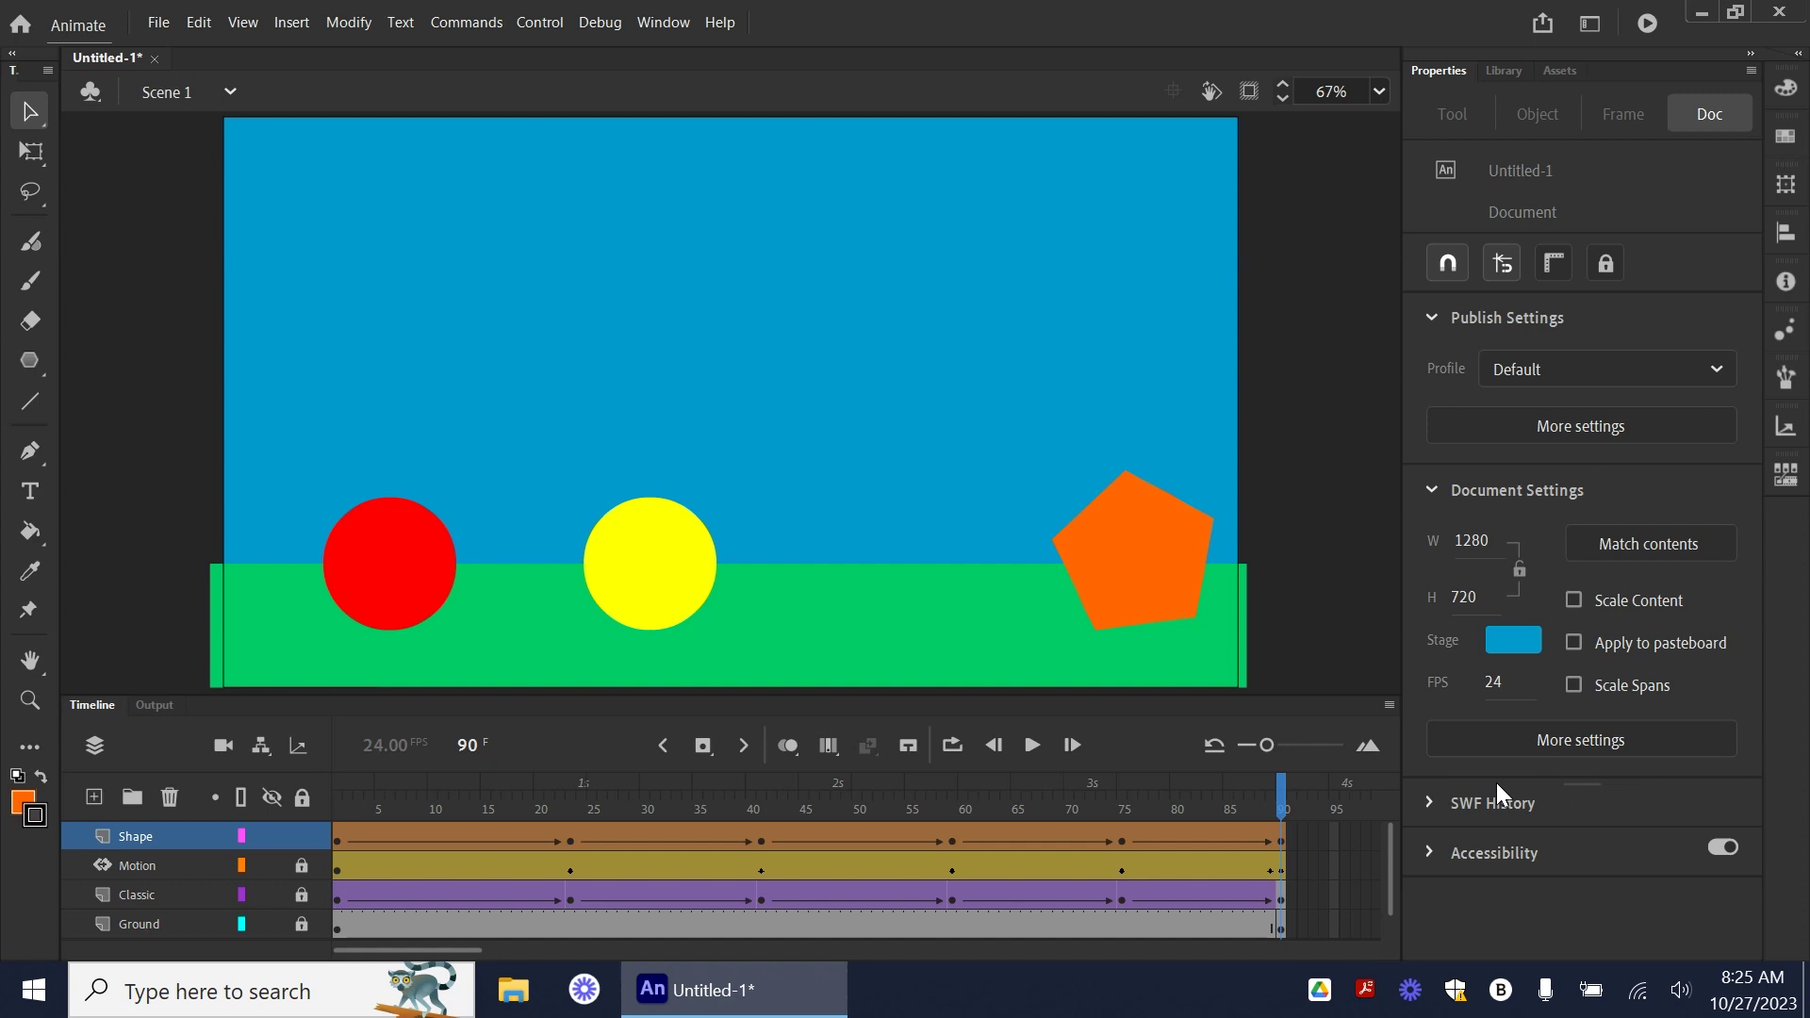
pyautogui.moveTo(1250, 806)
pyautogui.mouseDown()
pyautogui.moveTo(741, 809)
pyautogui.moveTo(1282, 810)
pyautogui.mouseUp()
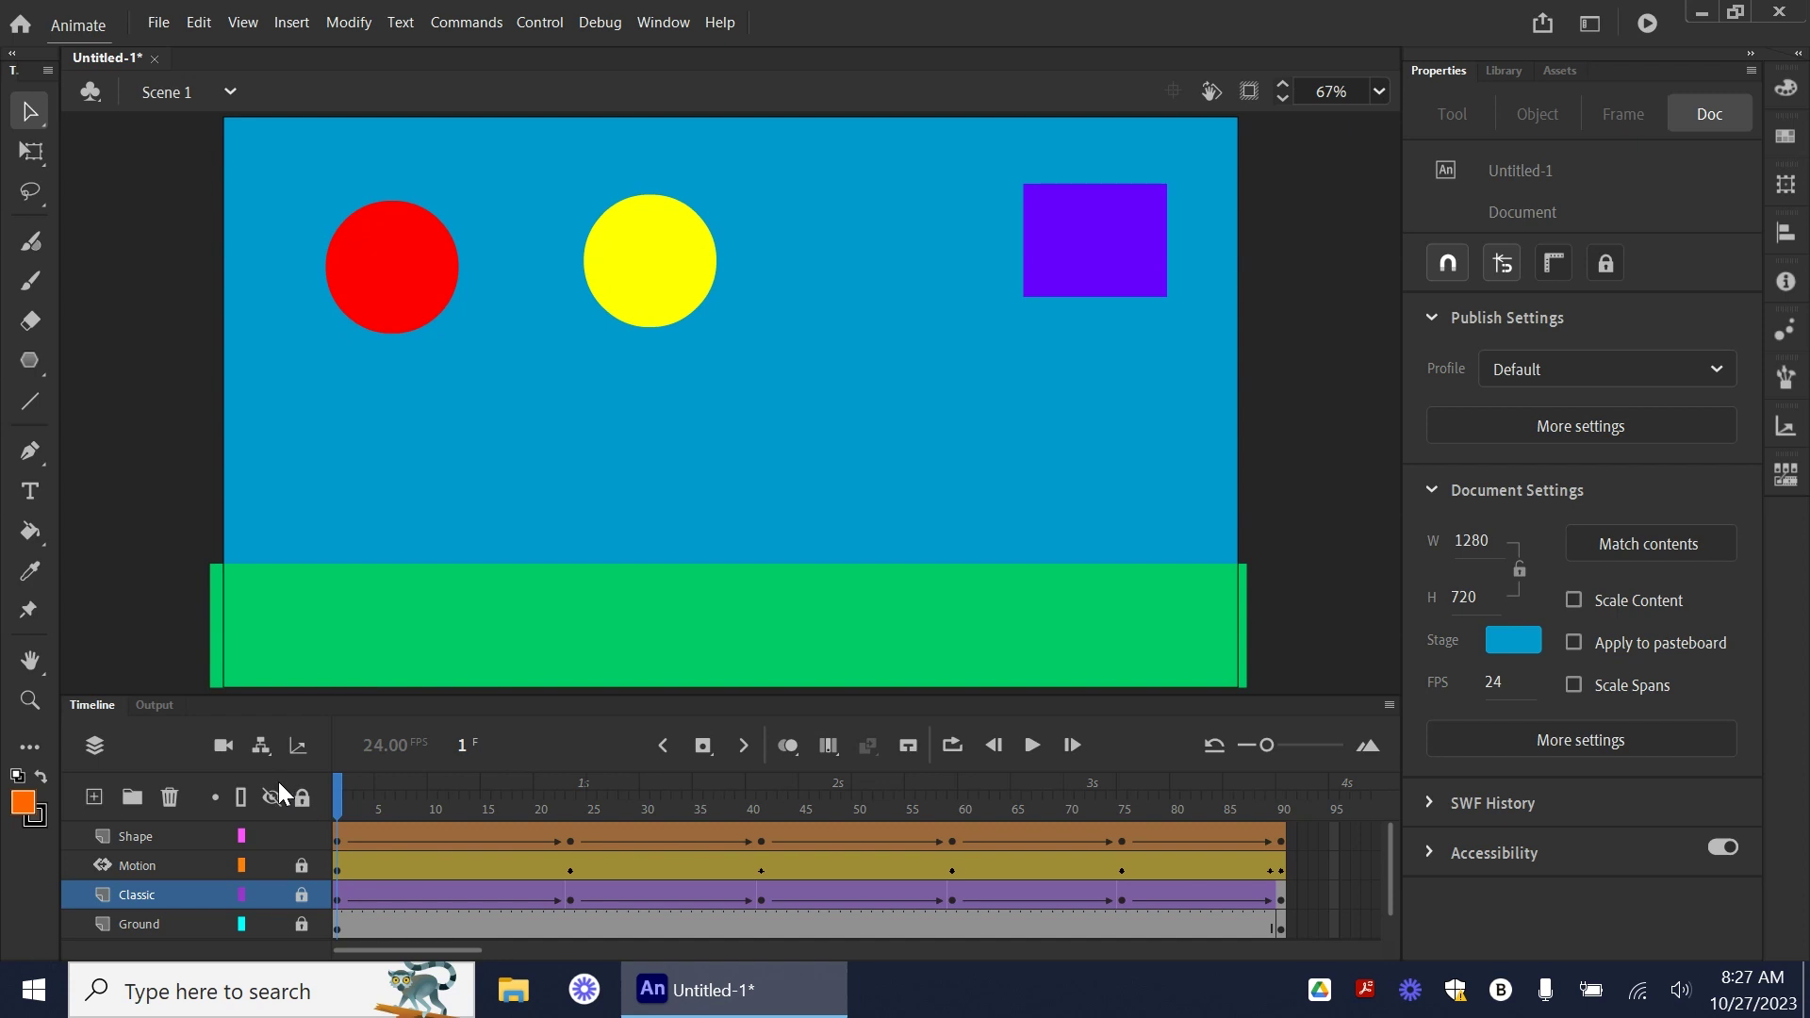
# - Capture a rectangular screen snip of the timeline layers and frames and open it in Snip & Sketch
pyautogui.press('super+shift+s')
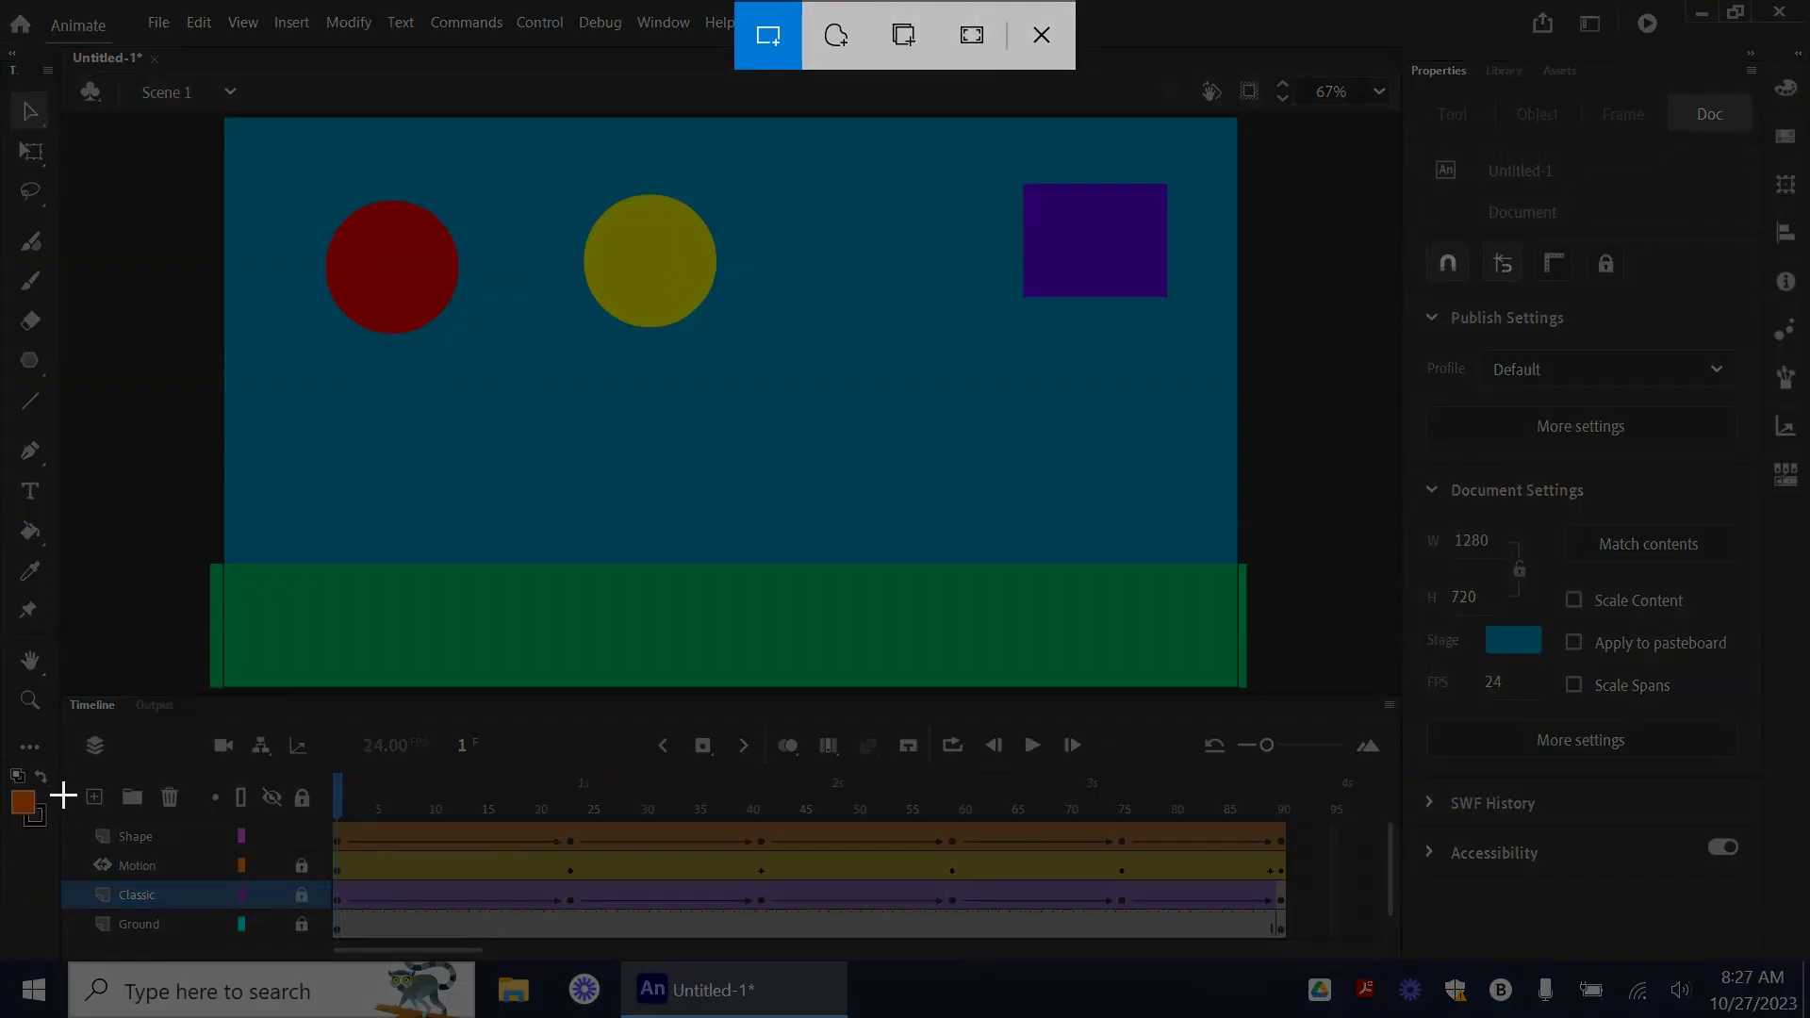
pyautogui.moveTo(66, 782)
pyautogui.mouseDown()
pyautogui.moveTo(1442, 994)
pyautogui.moveTo(1395, 958)
pyautogui.moveTo(1392, 975)
pyautogui.moveTo(1312, 962)
pyautogui.mouseUp()
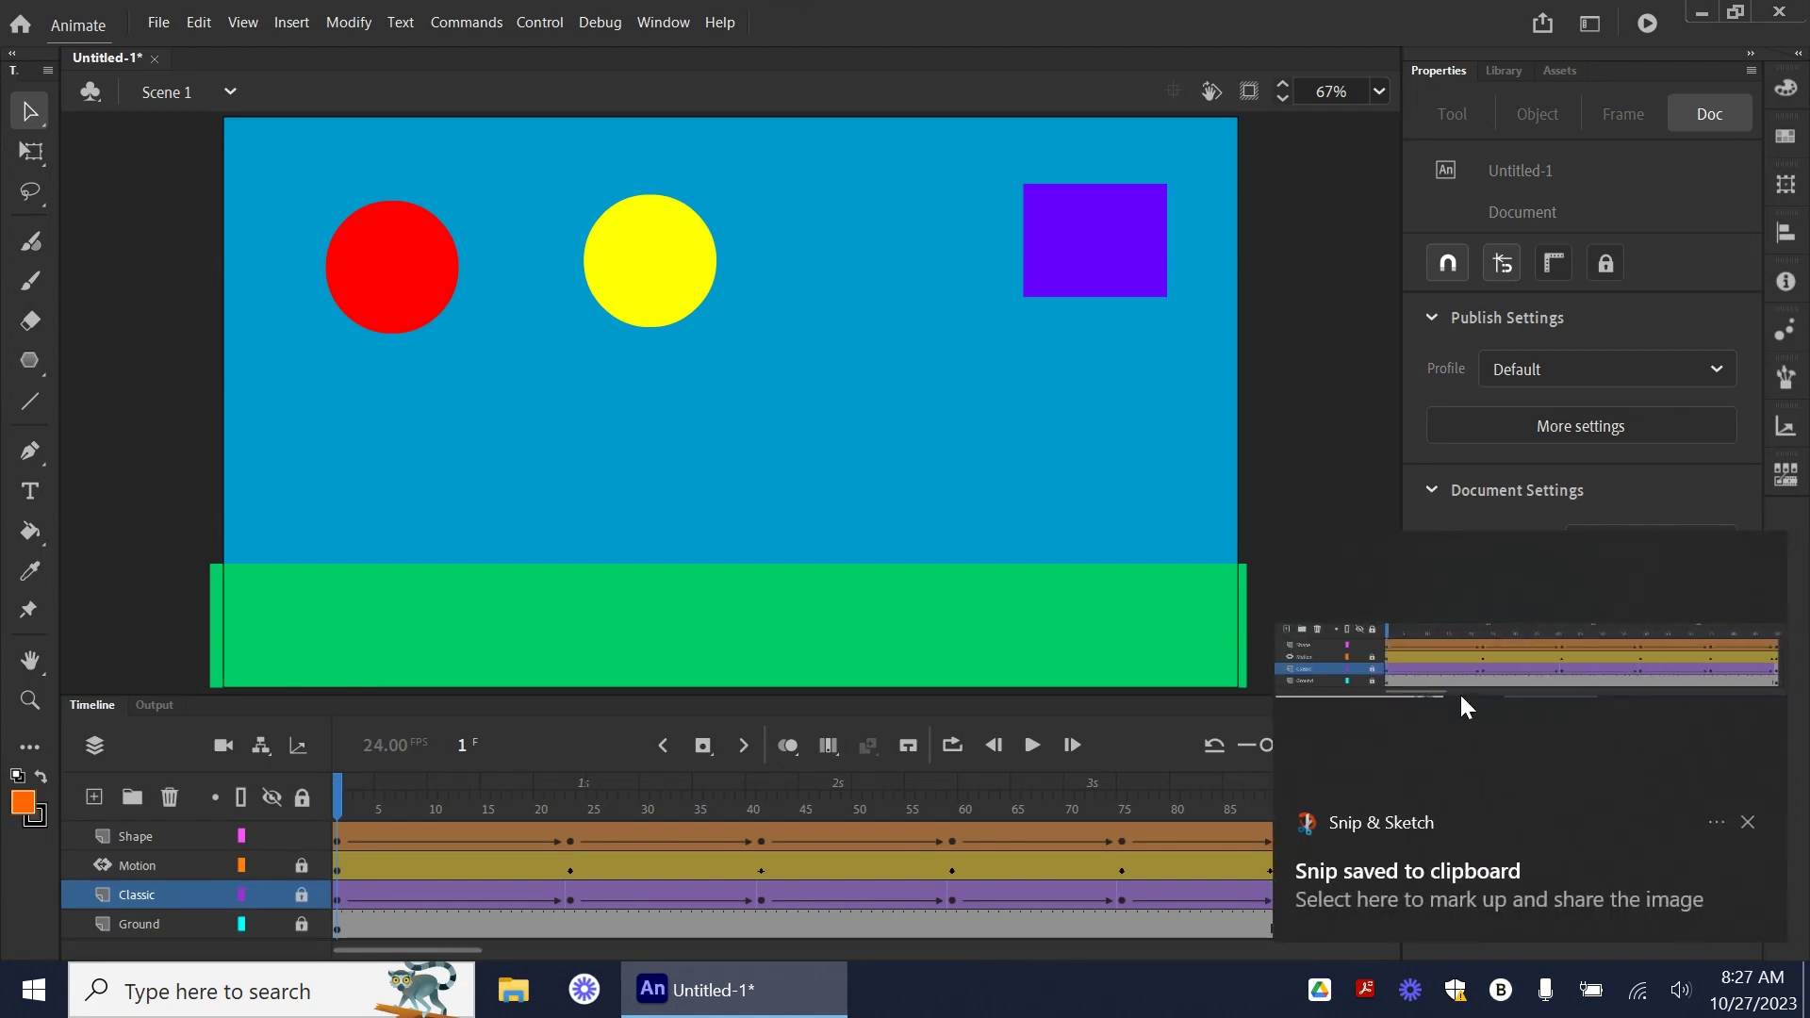
pyautogui.click(1492, 660)
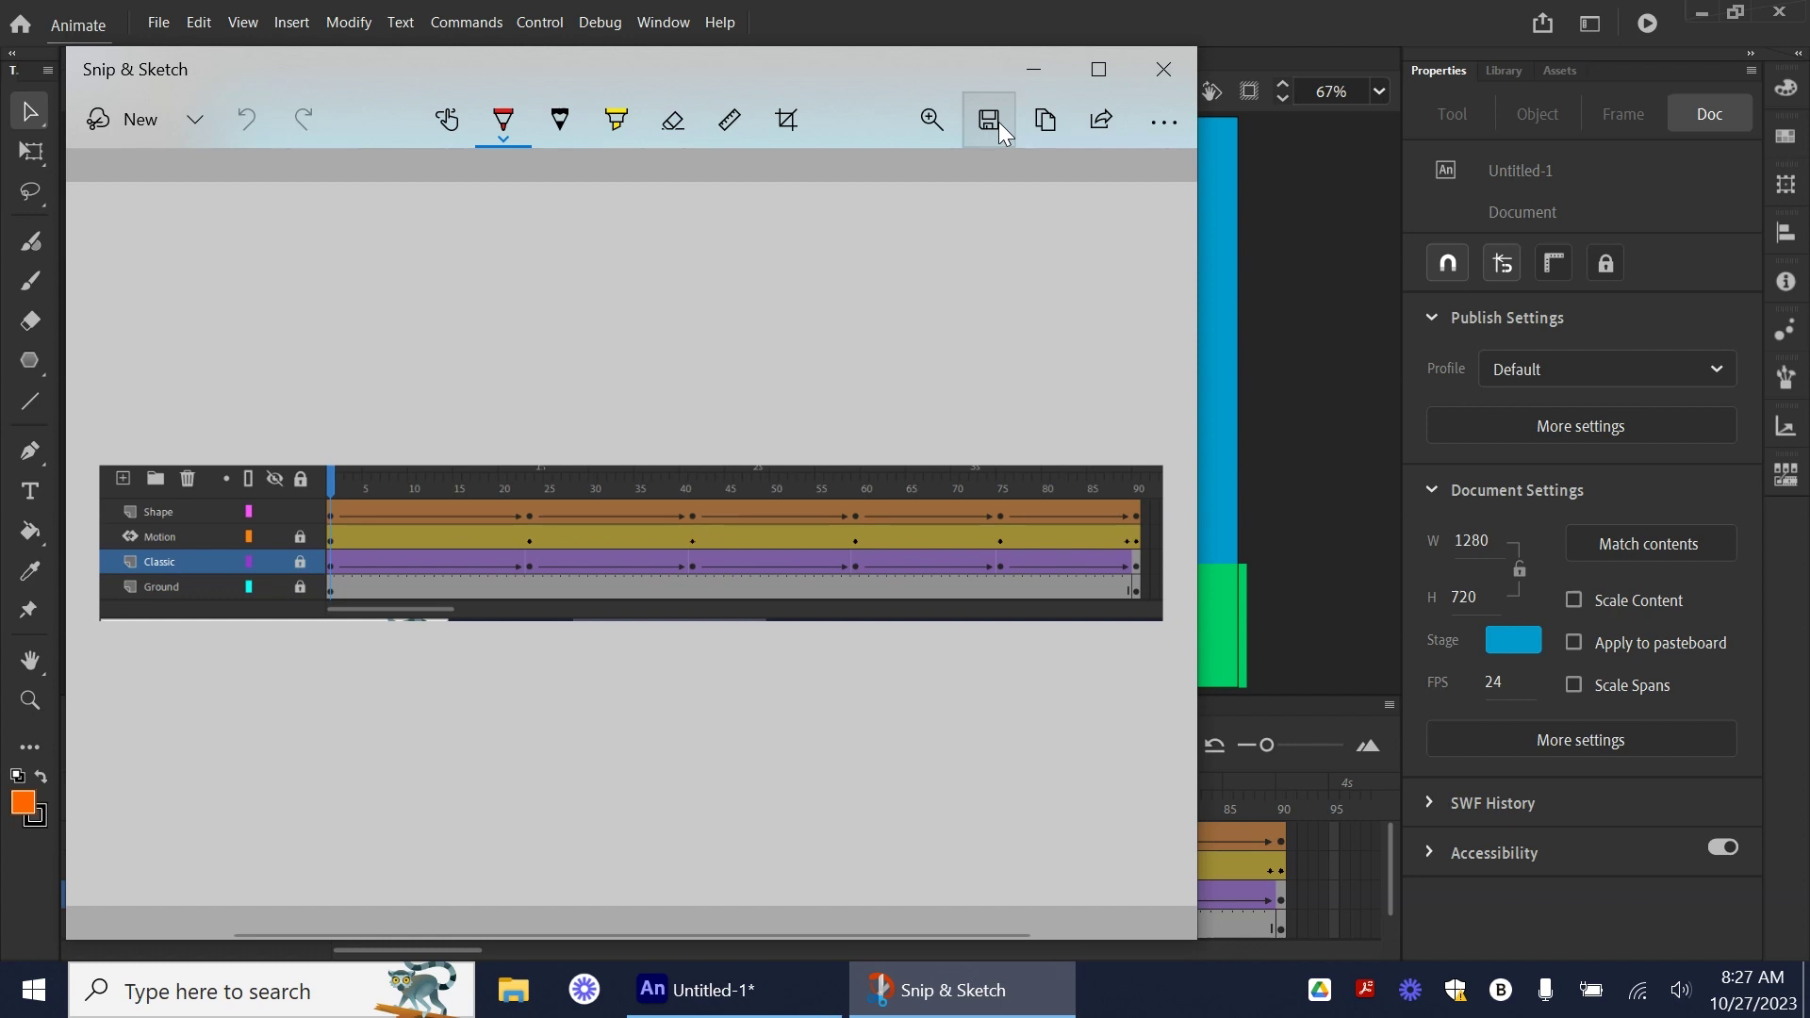
# - Save the timeline snip as the PNG tweenTimeline in the Downloads folder and close Snip & Sketch
pyautogui.click(989, 118)
pyautogui.write('tweenTimeline')
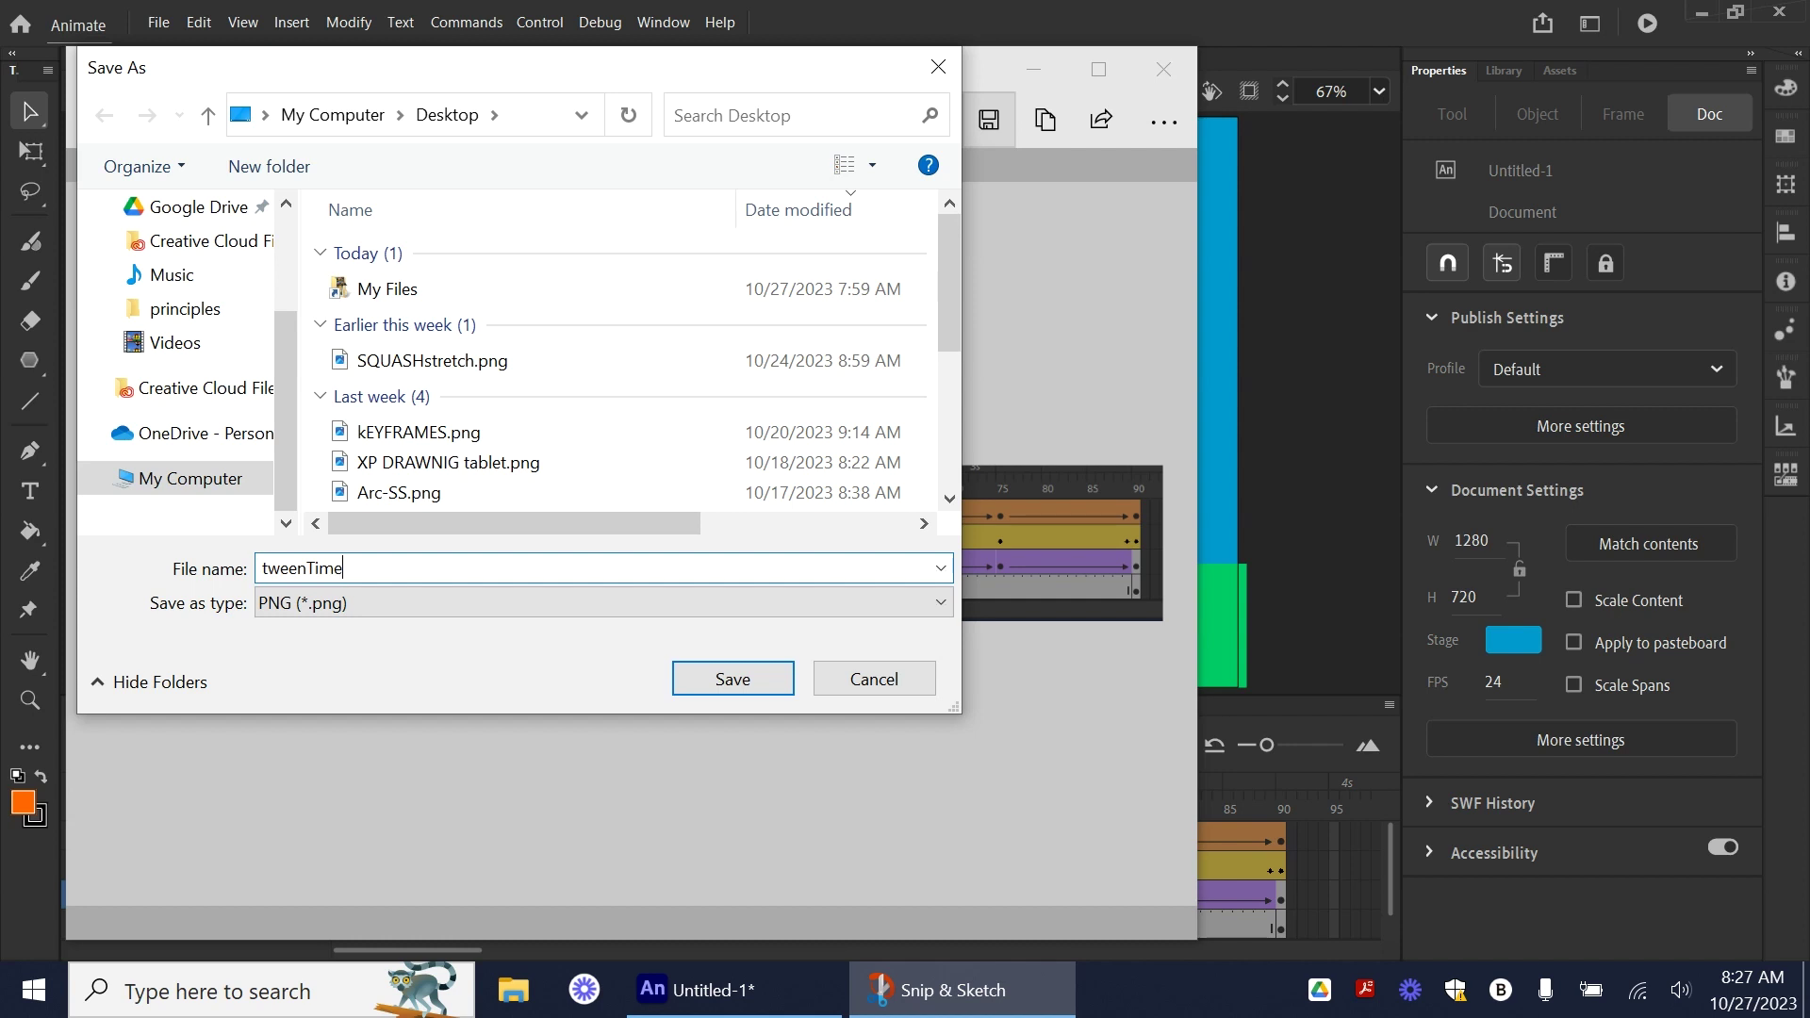
pyautogui.scroll(2, 194, 316)
pyautogui.click(189, 298)
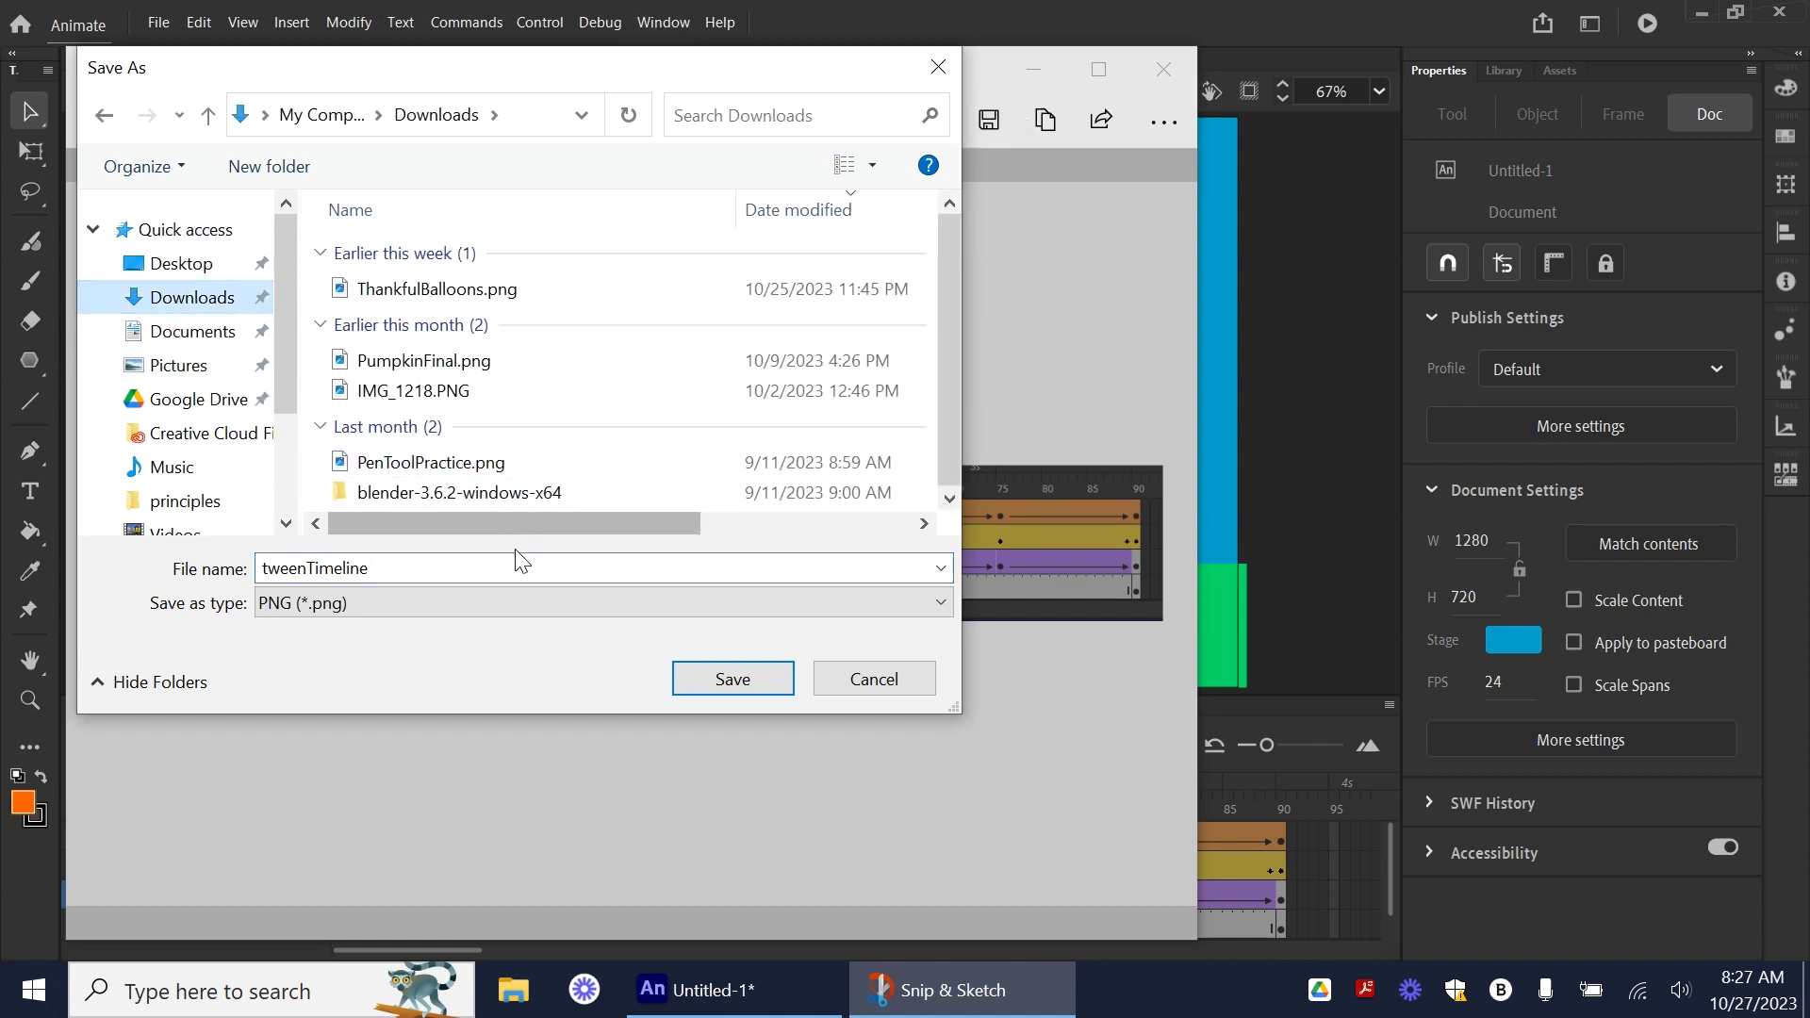
pyautogui.click(734, 679)
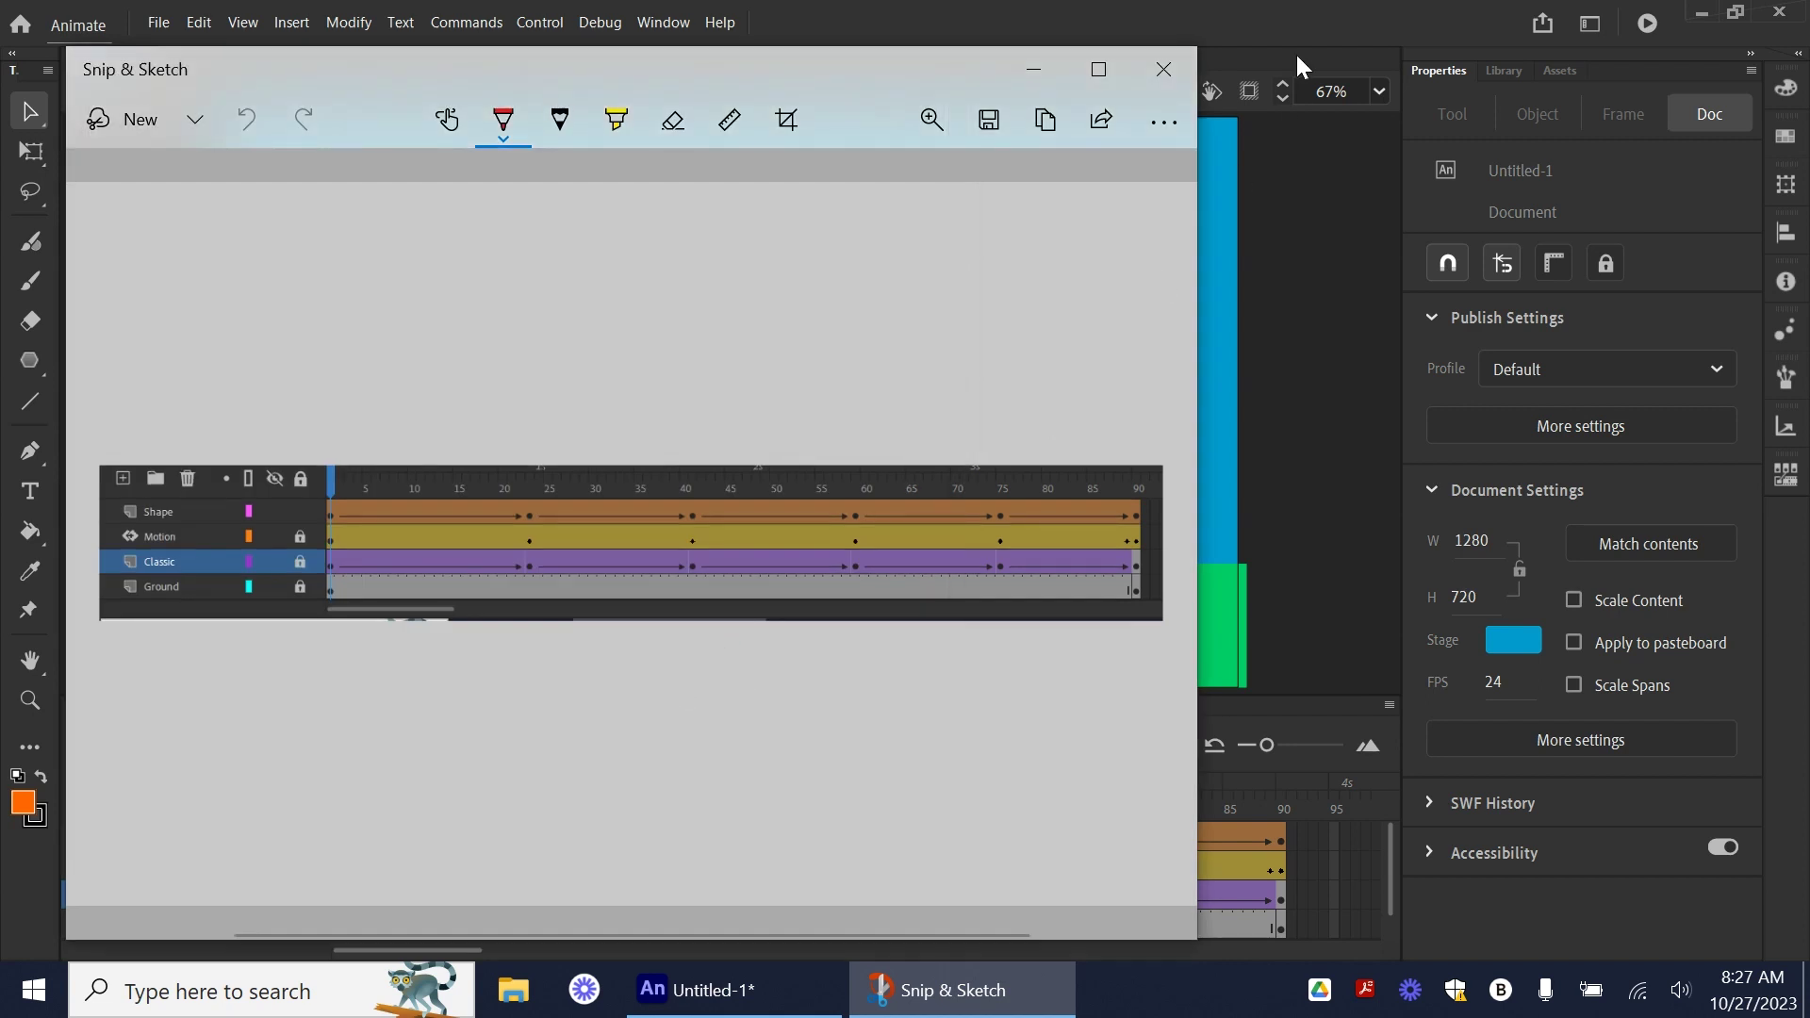
pyautogui.click(1189, 67)
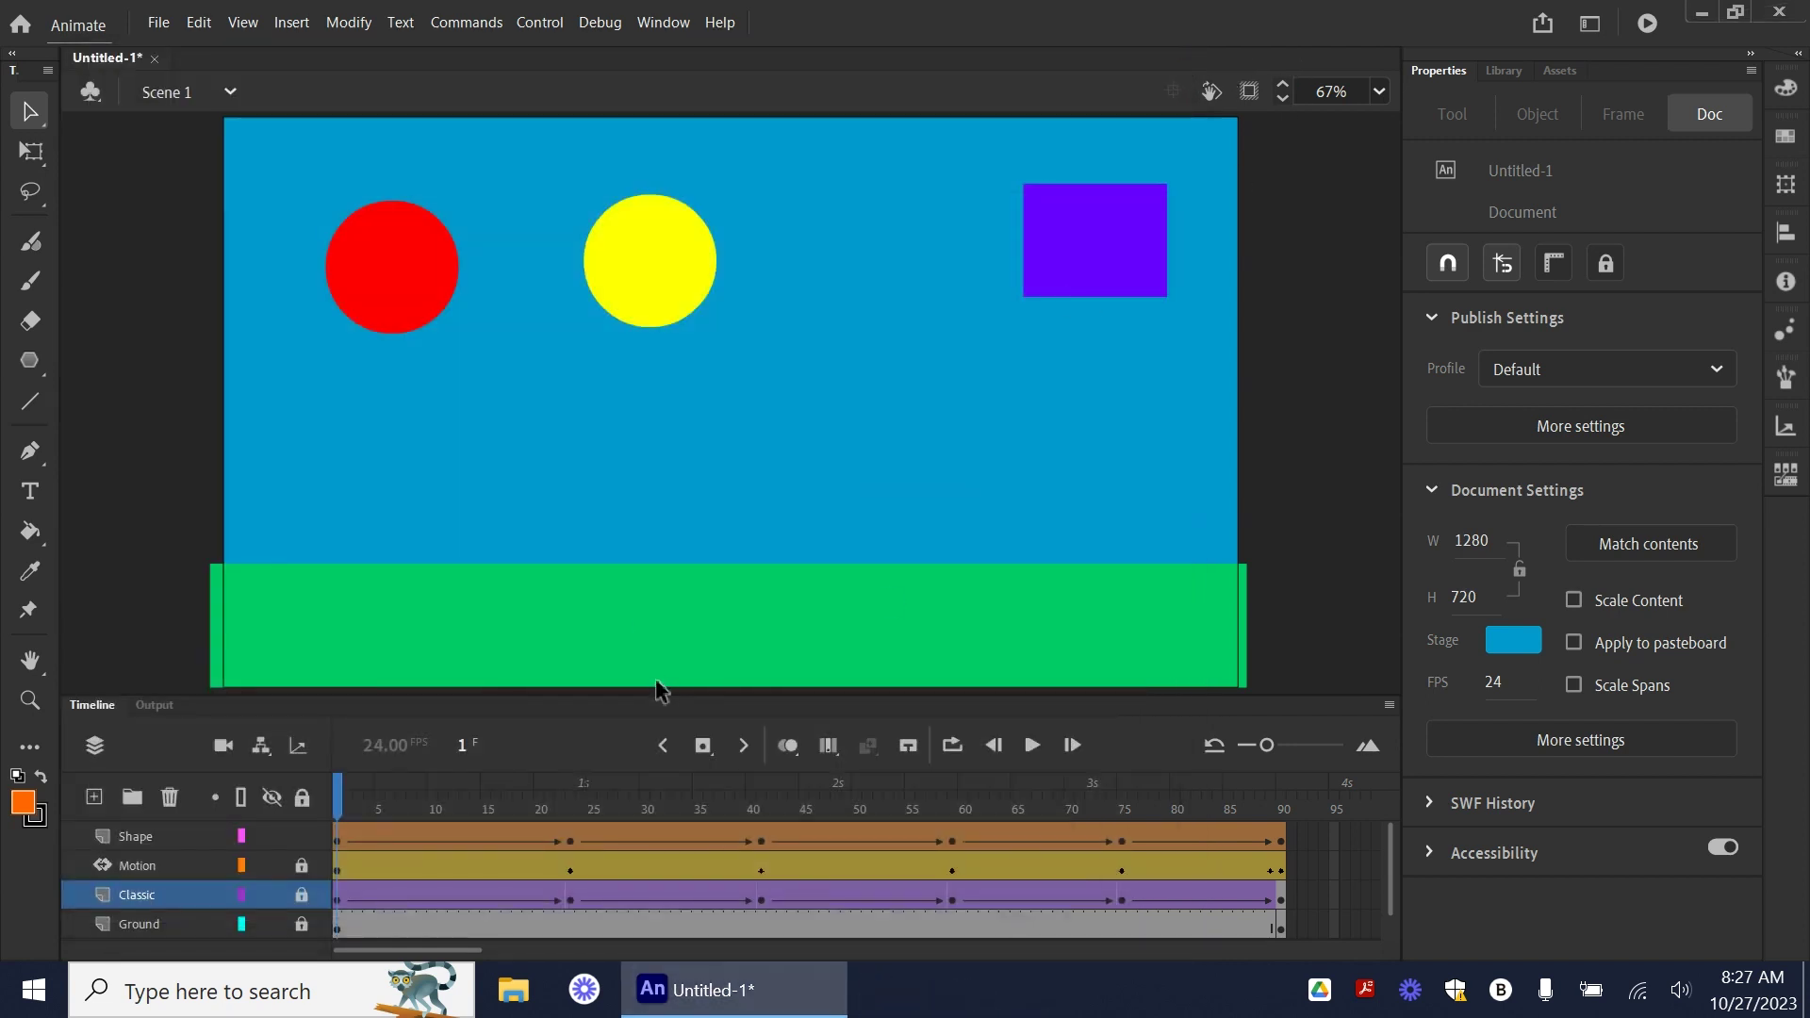
# - Start exporting the document as an animated GIF and play the animation in the export preview
pyautogui.click(166, 19)
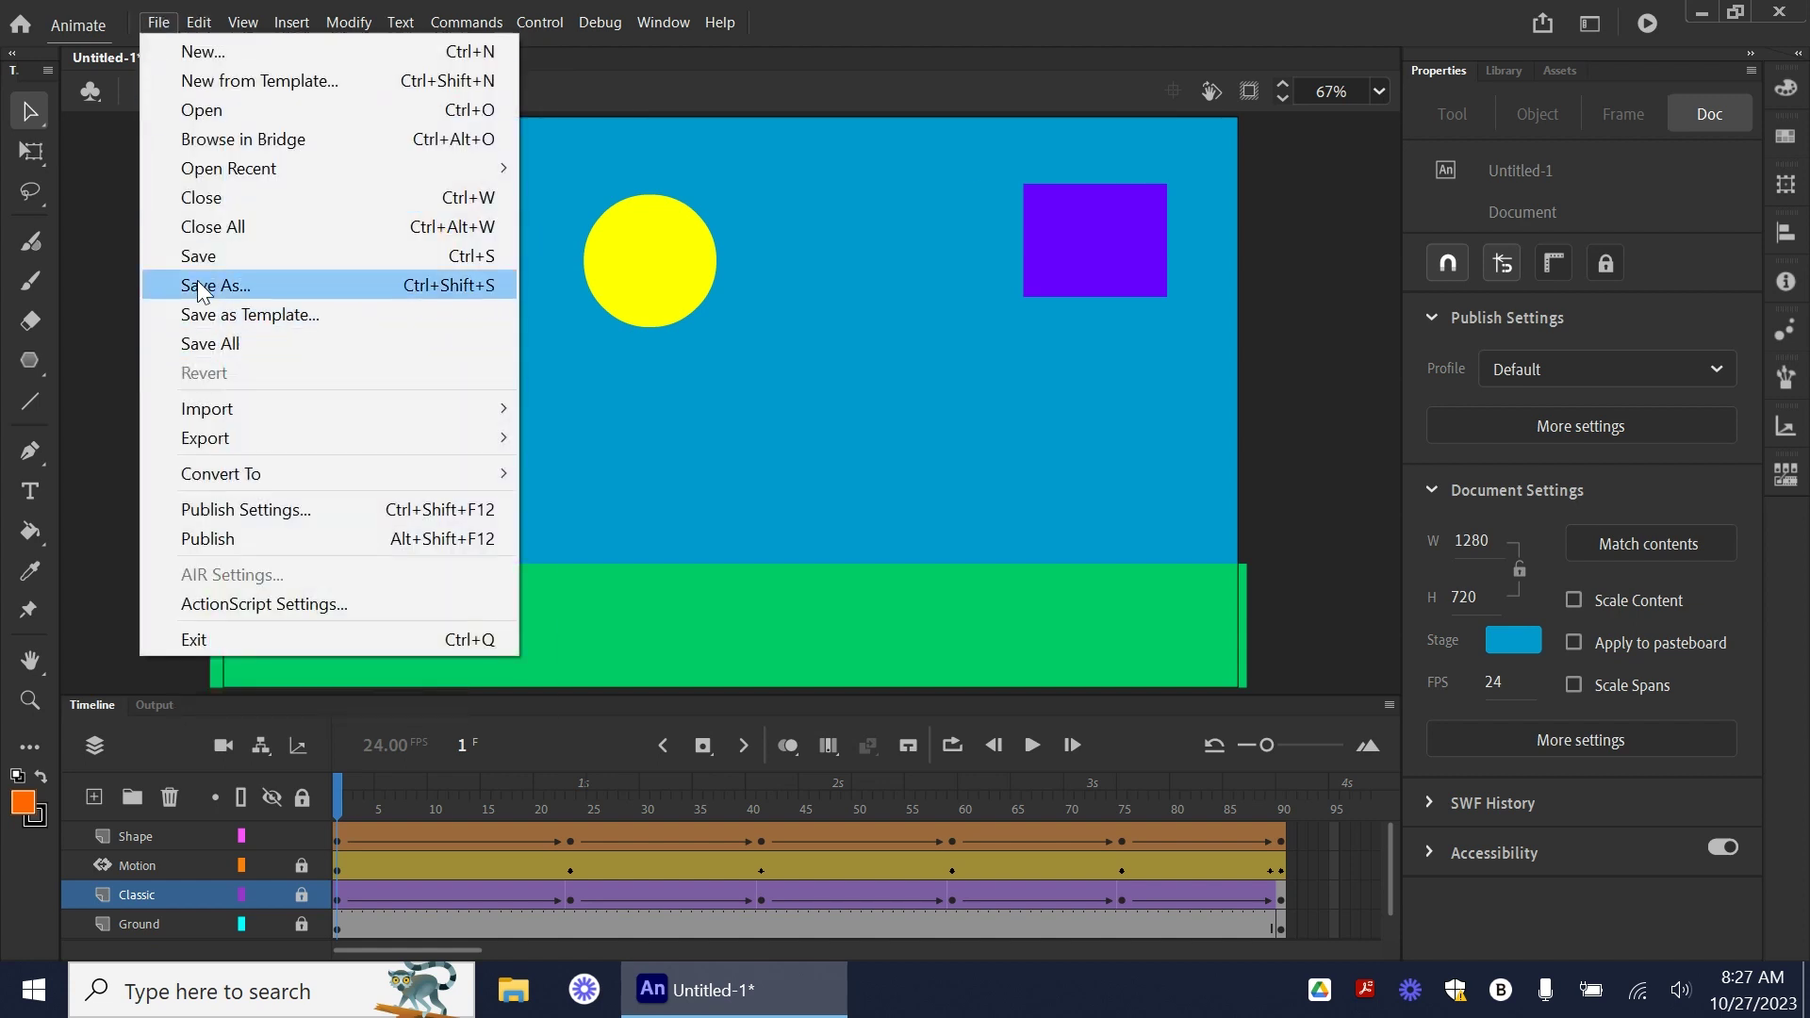
pyautogui.moveTo(220, 435)
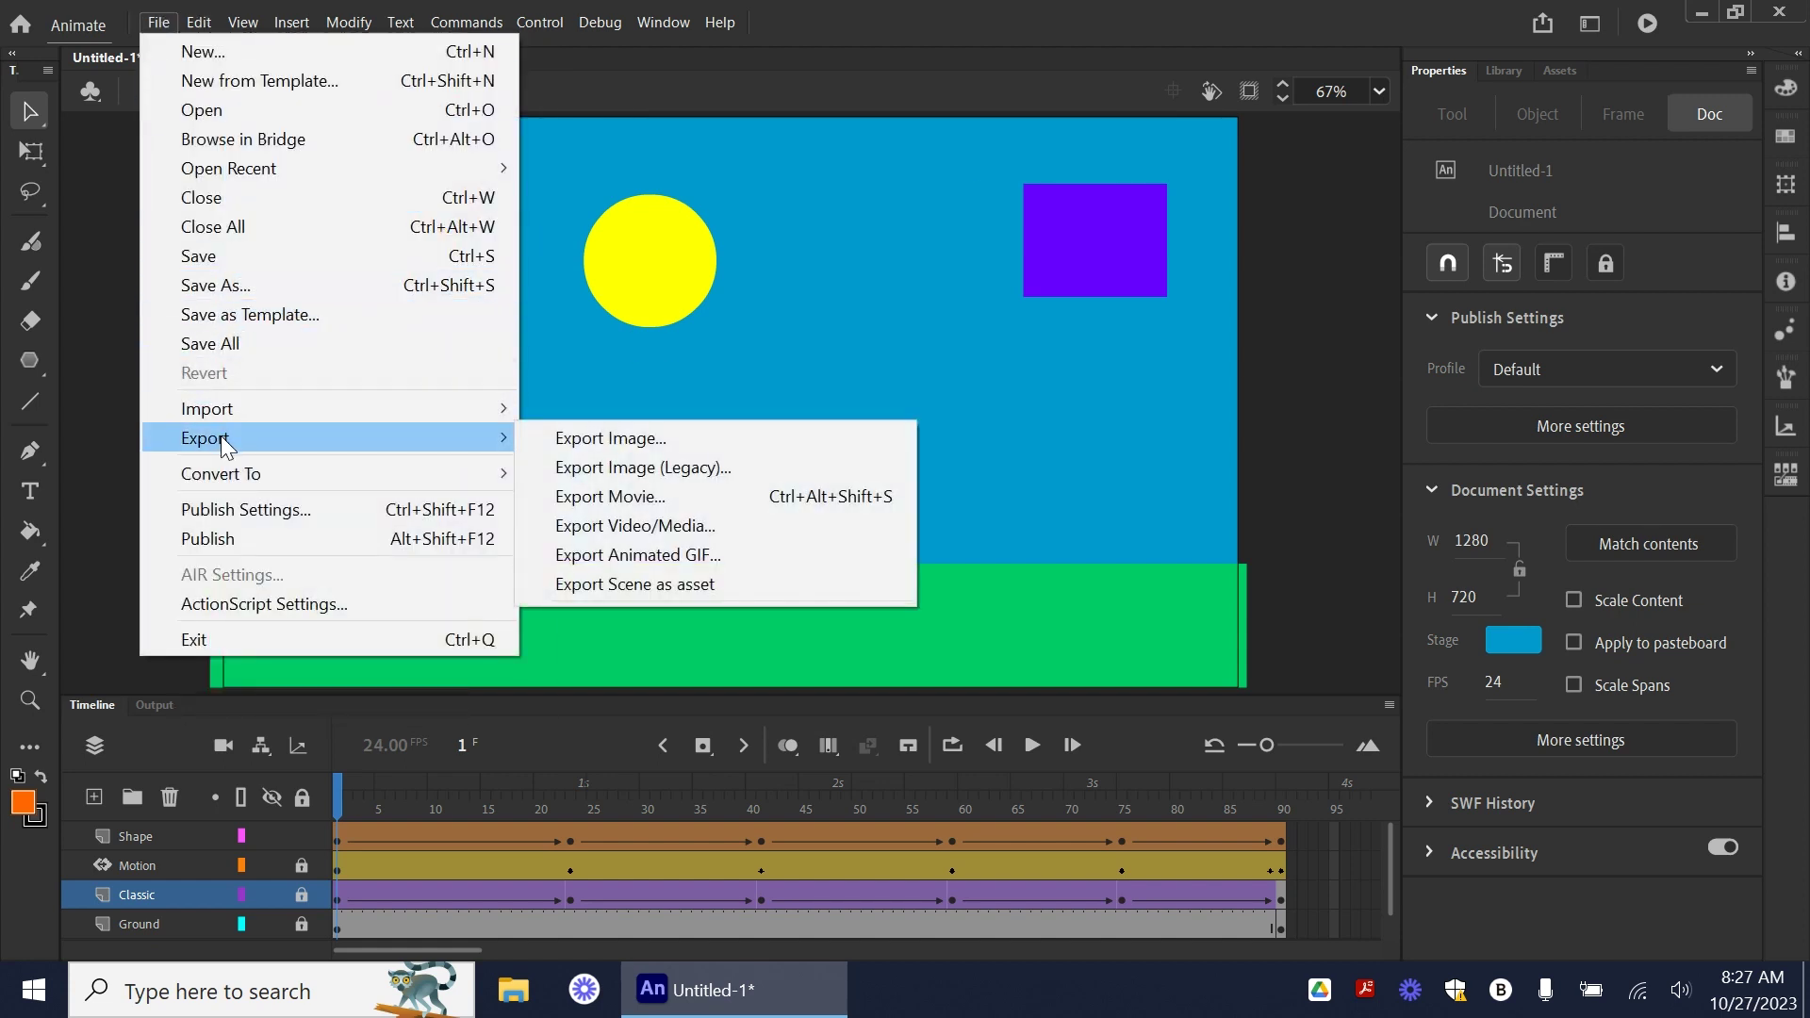
pyautogui.click(666, 555)
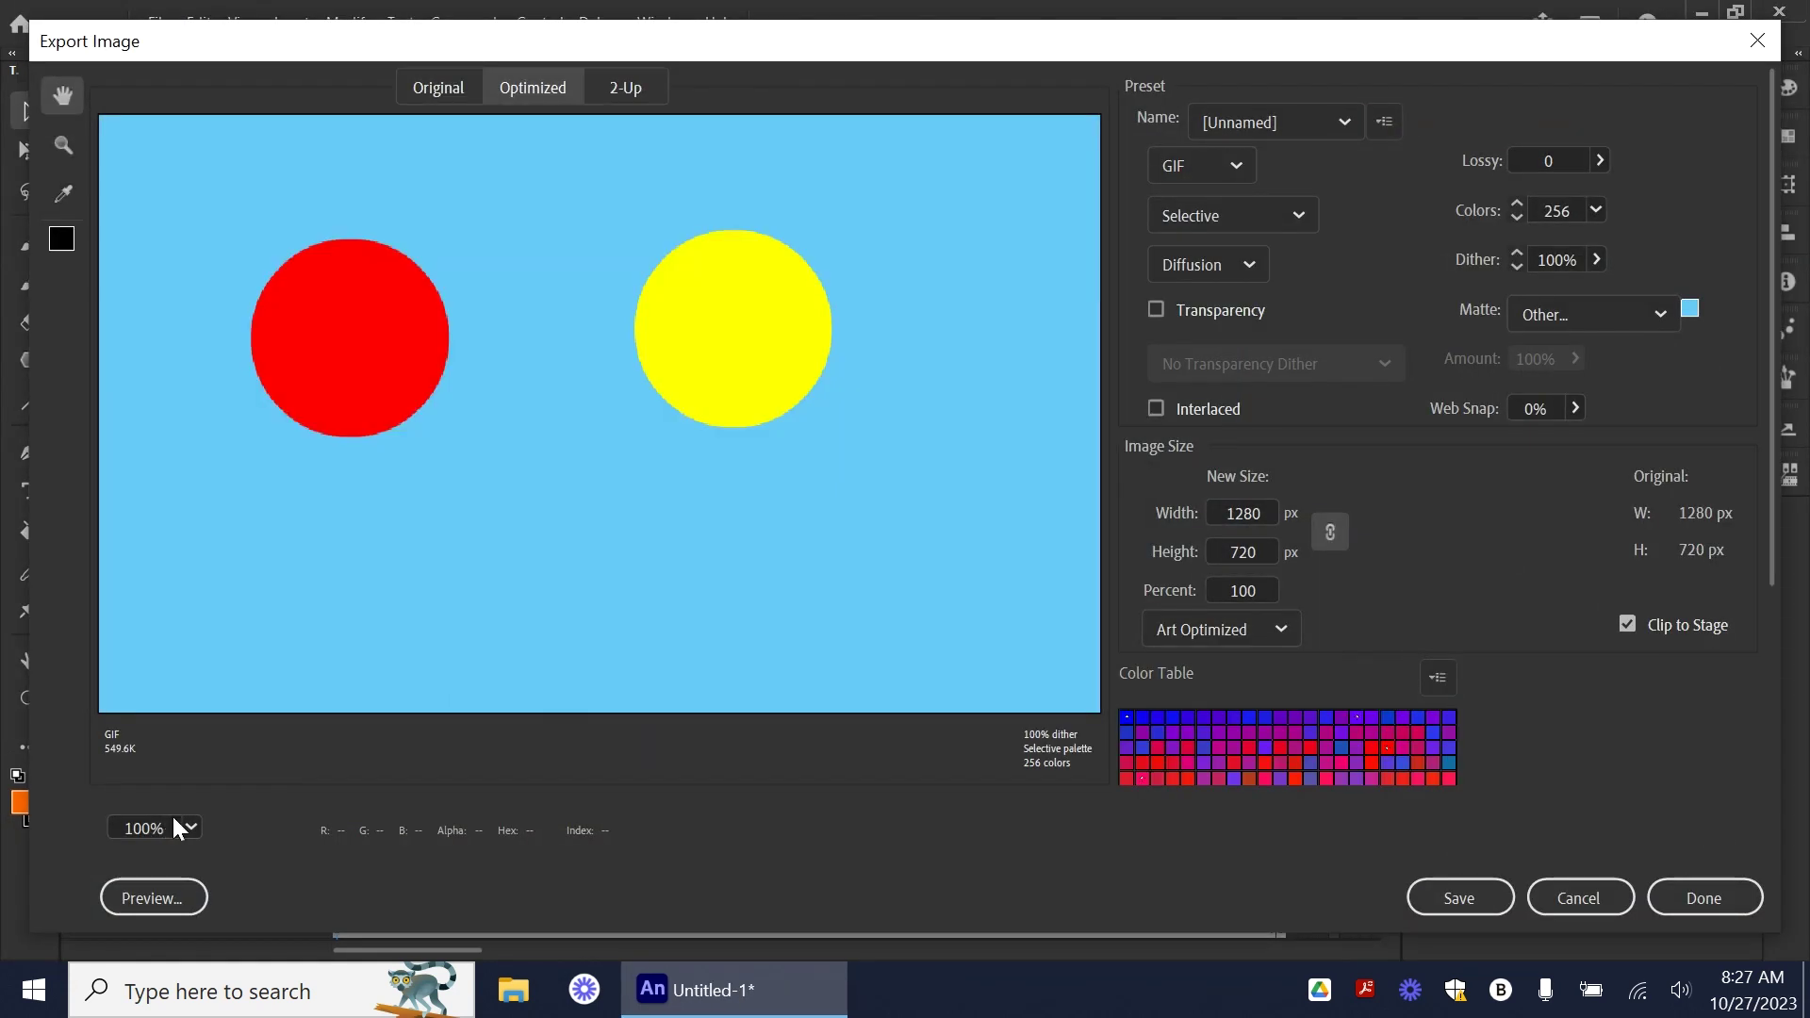
pyautogui.click(191, 829)
pyautogui.click(221, 794)
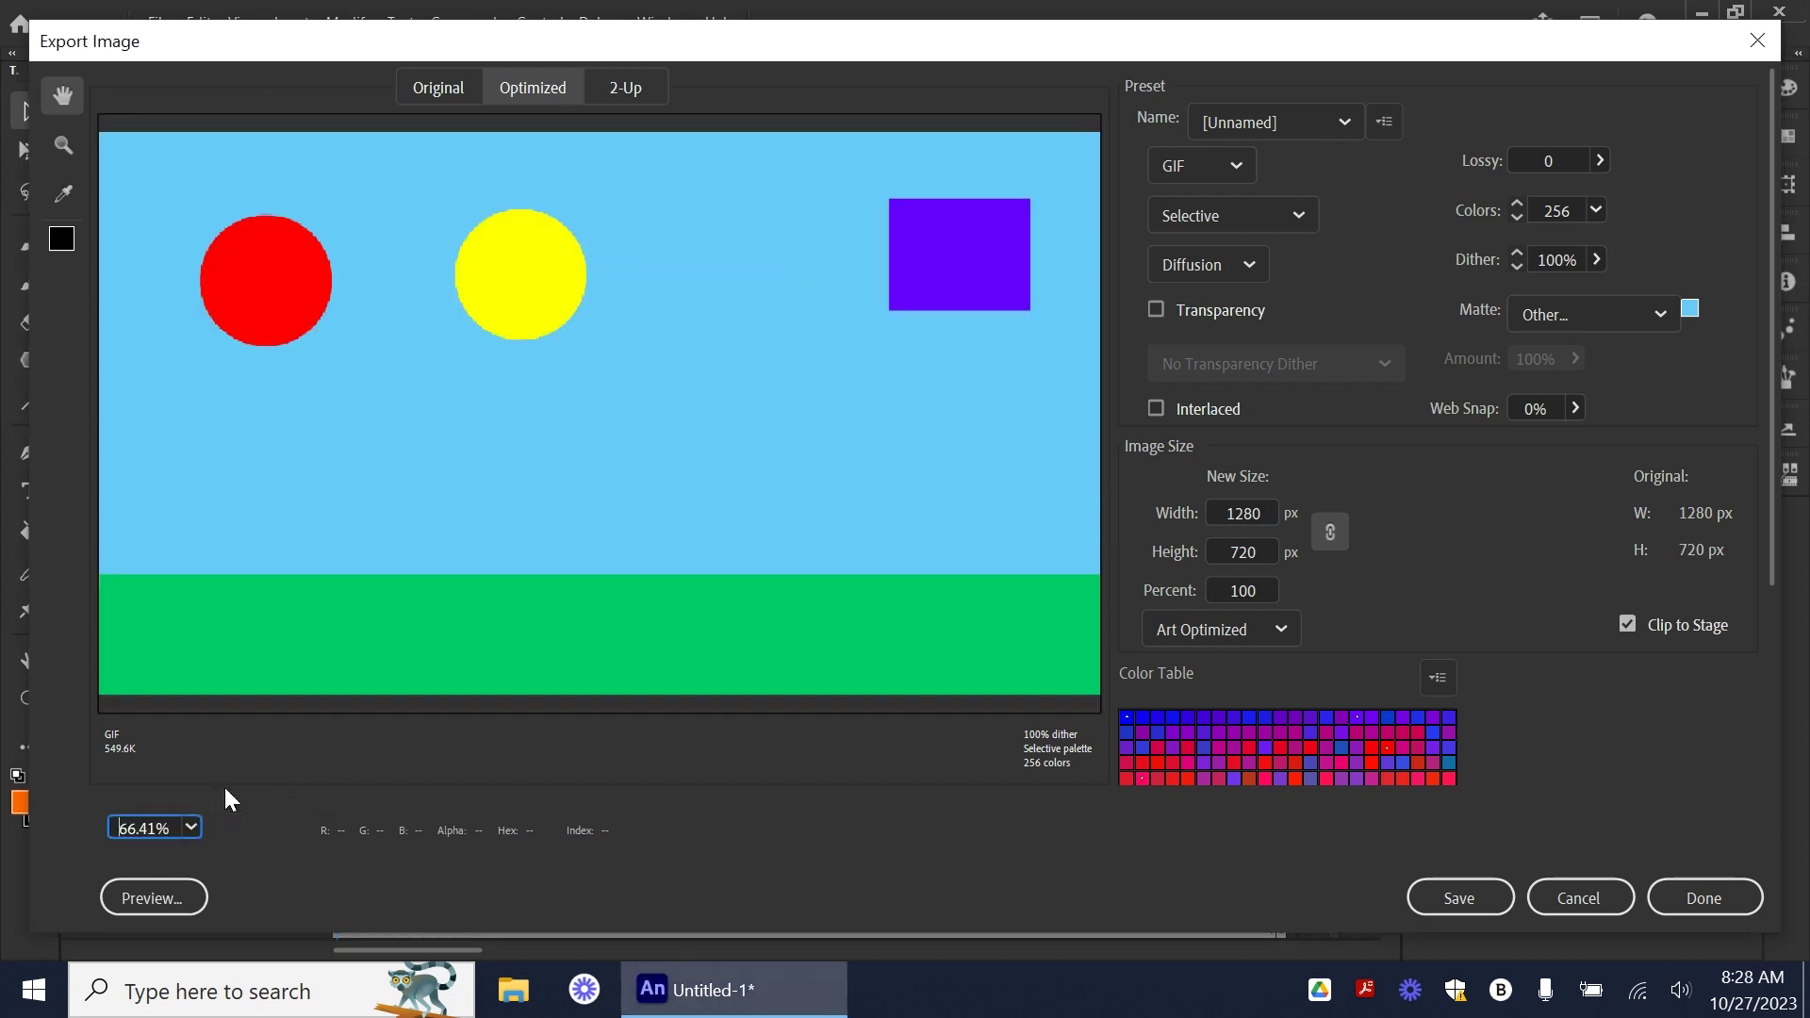
pyautogui.scroll(-3, 1527, 708)
pyautogui.scroll(-1, 1524, 706)
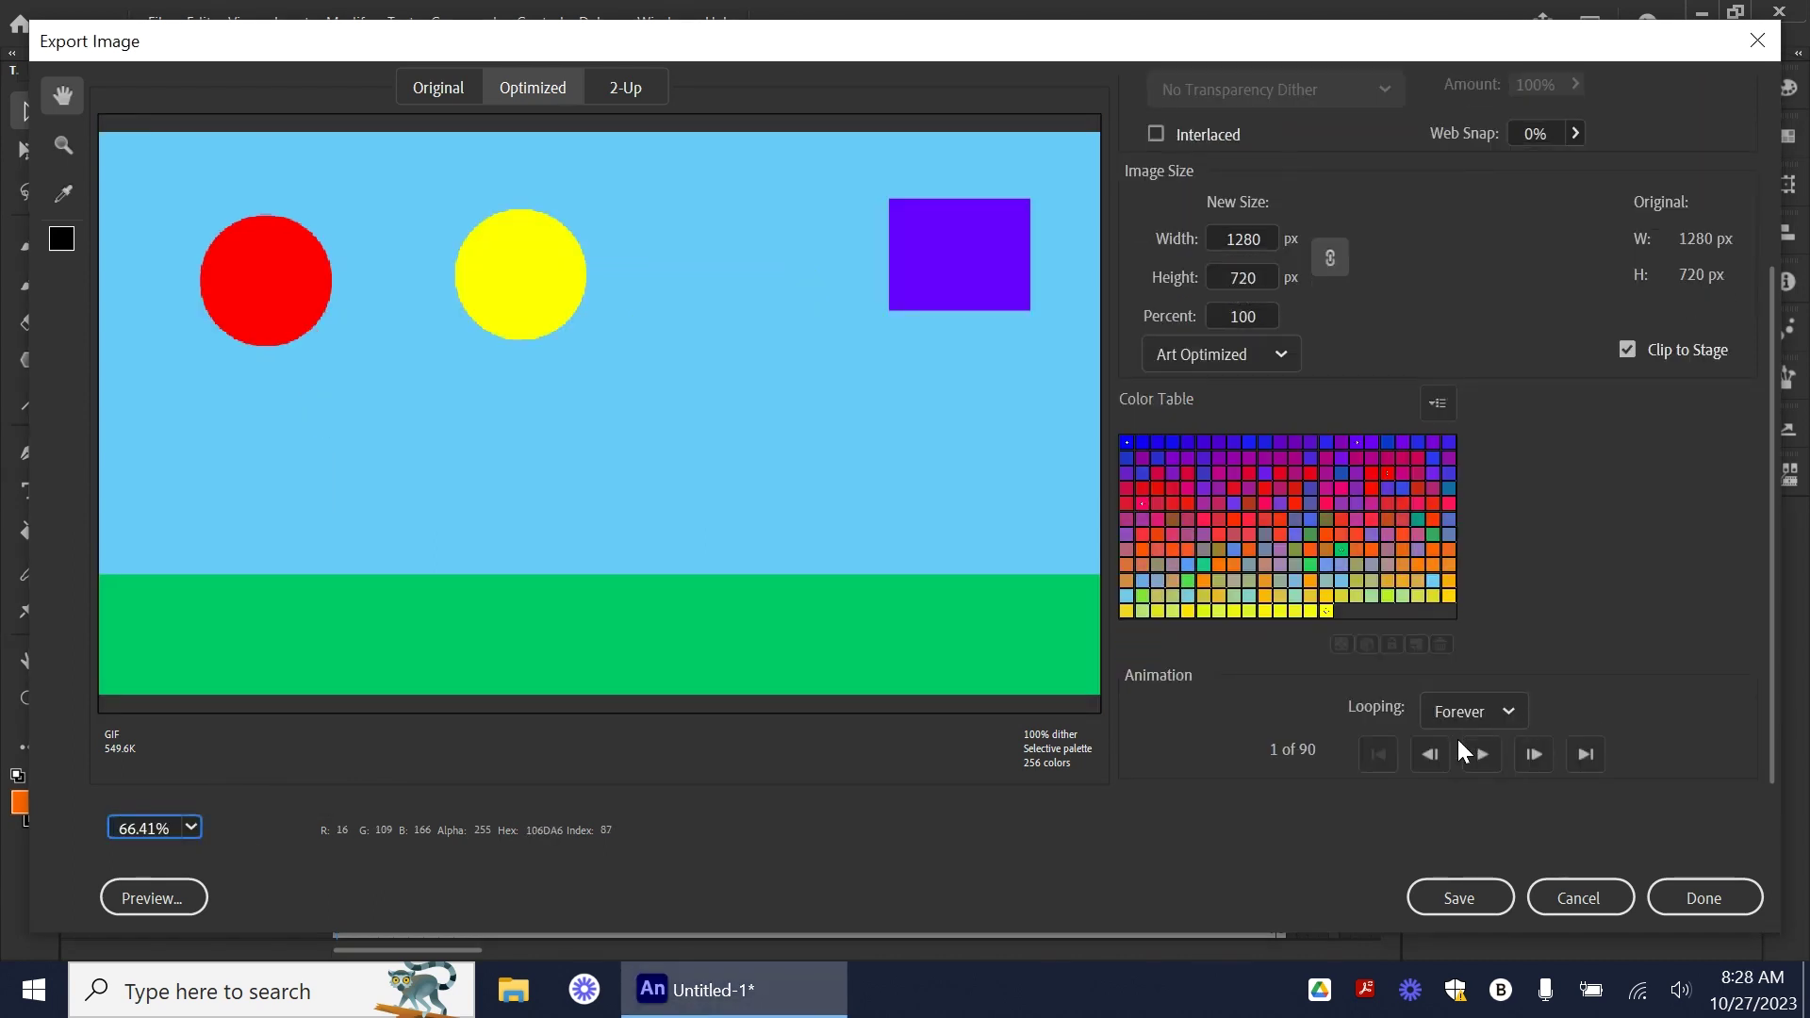
pyautogui.click(1478, 752)
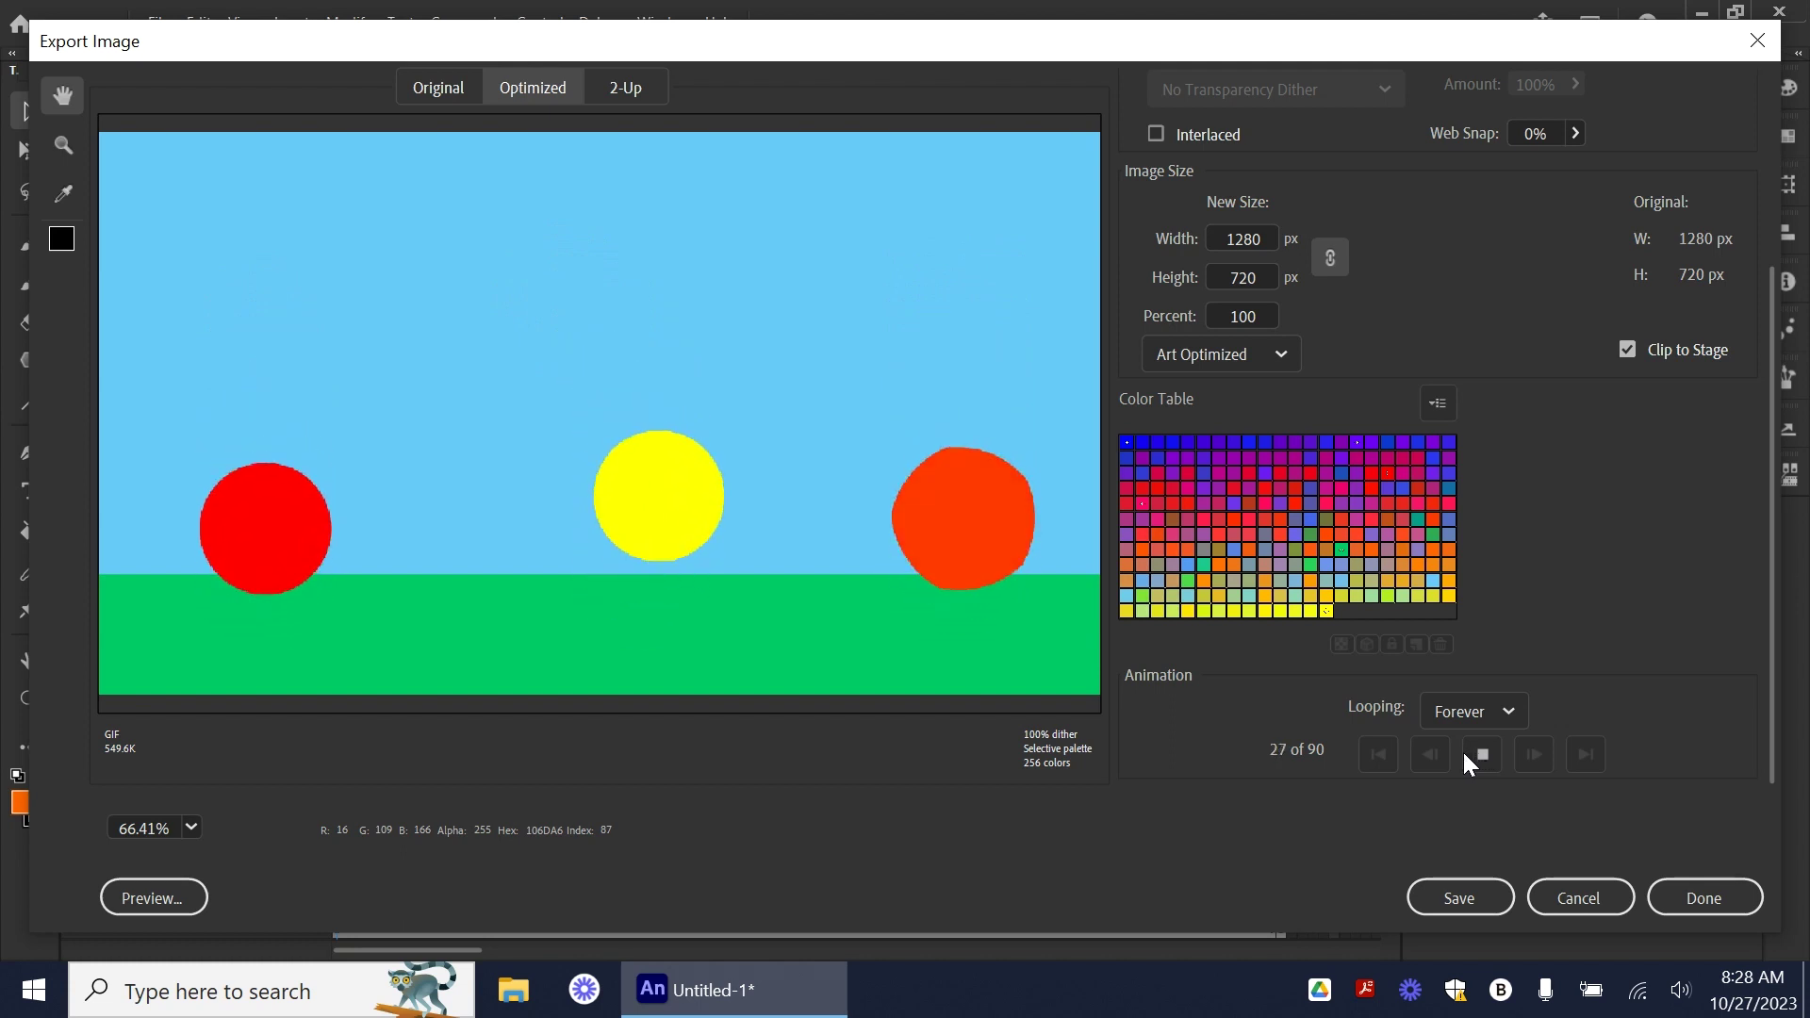
pyautogui.click(1481, 754)
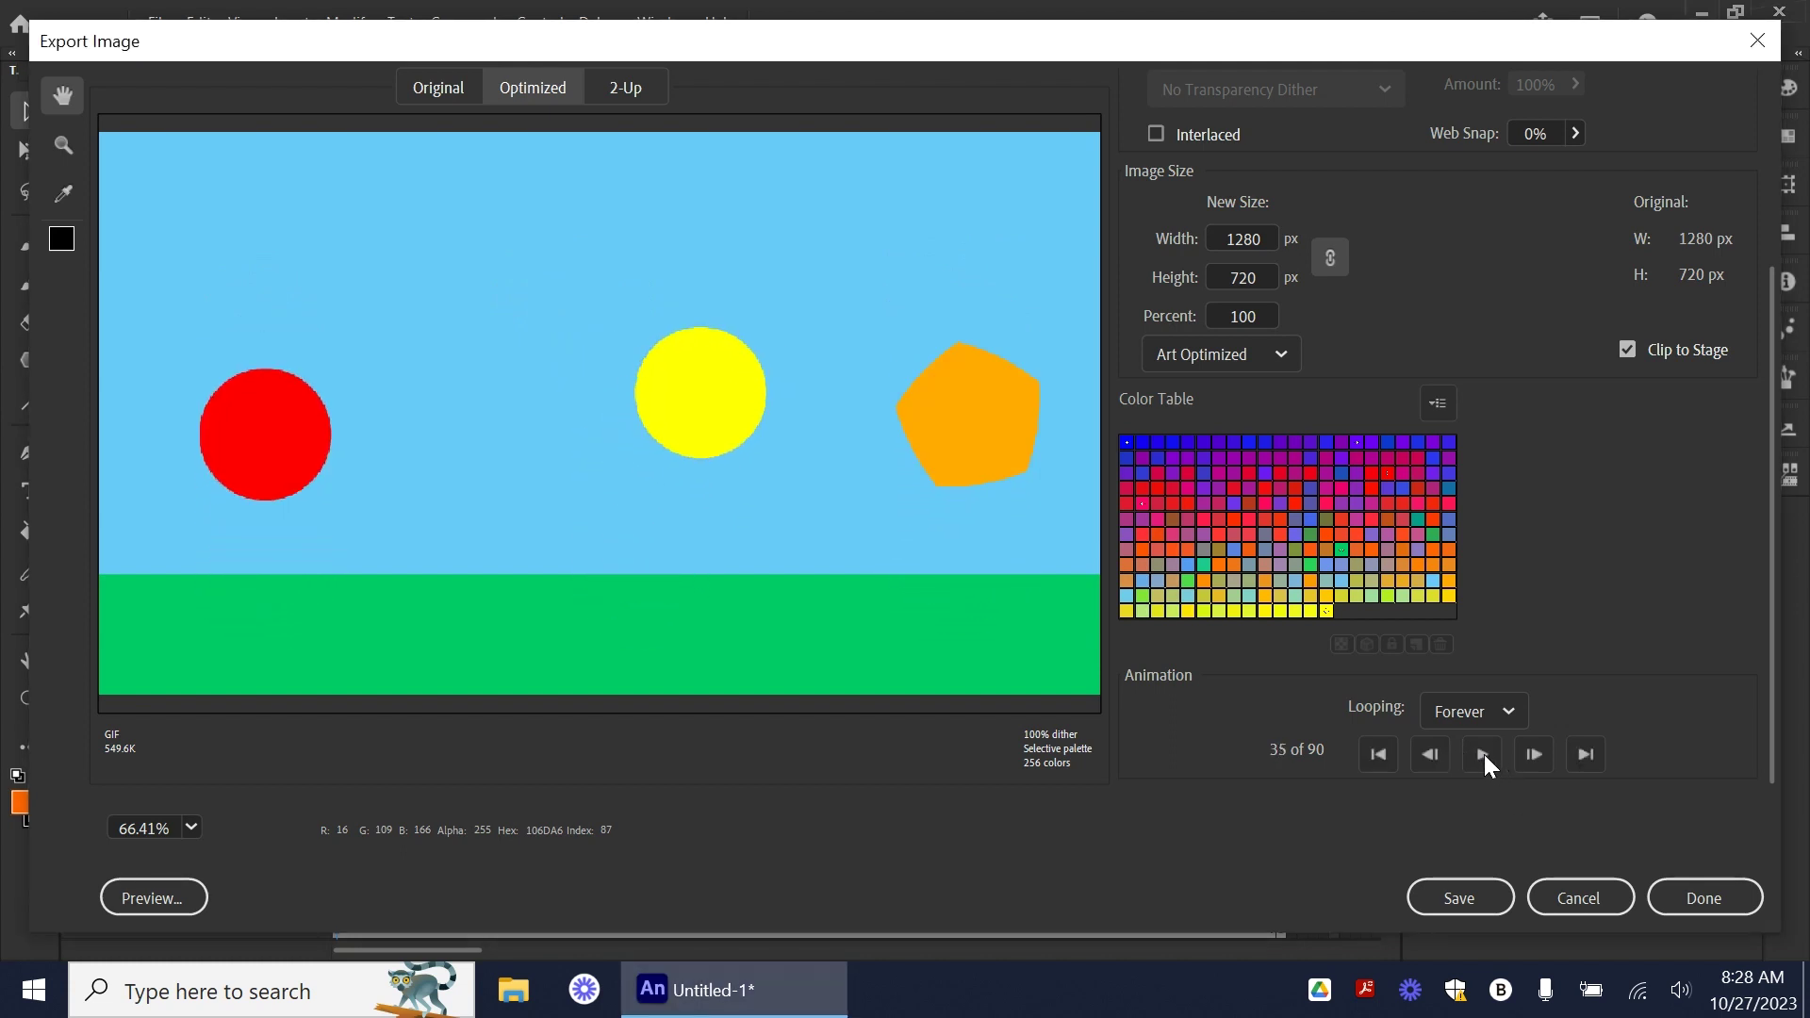
# - Save the exported animation as Tweens.gif in the Downloads folder
pyautogui.click(1460, 897)
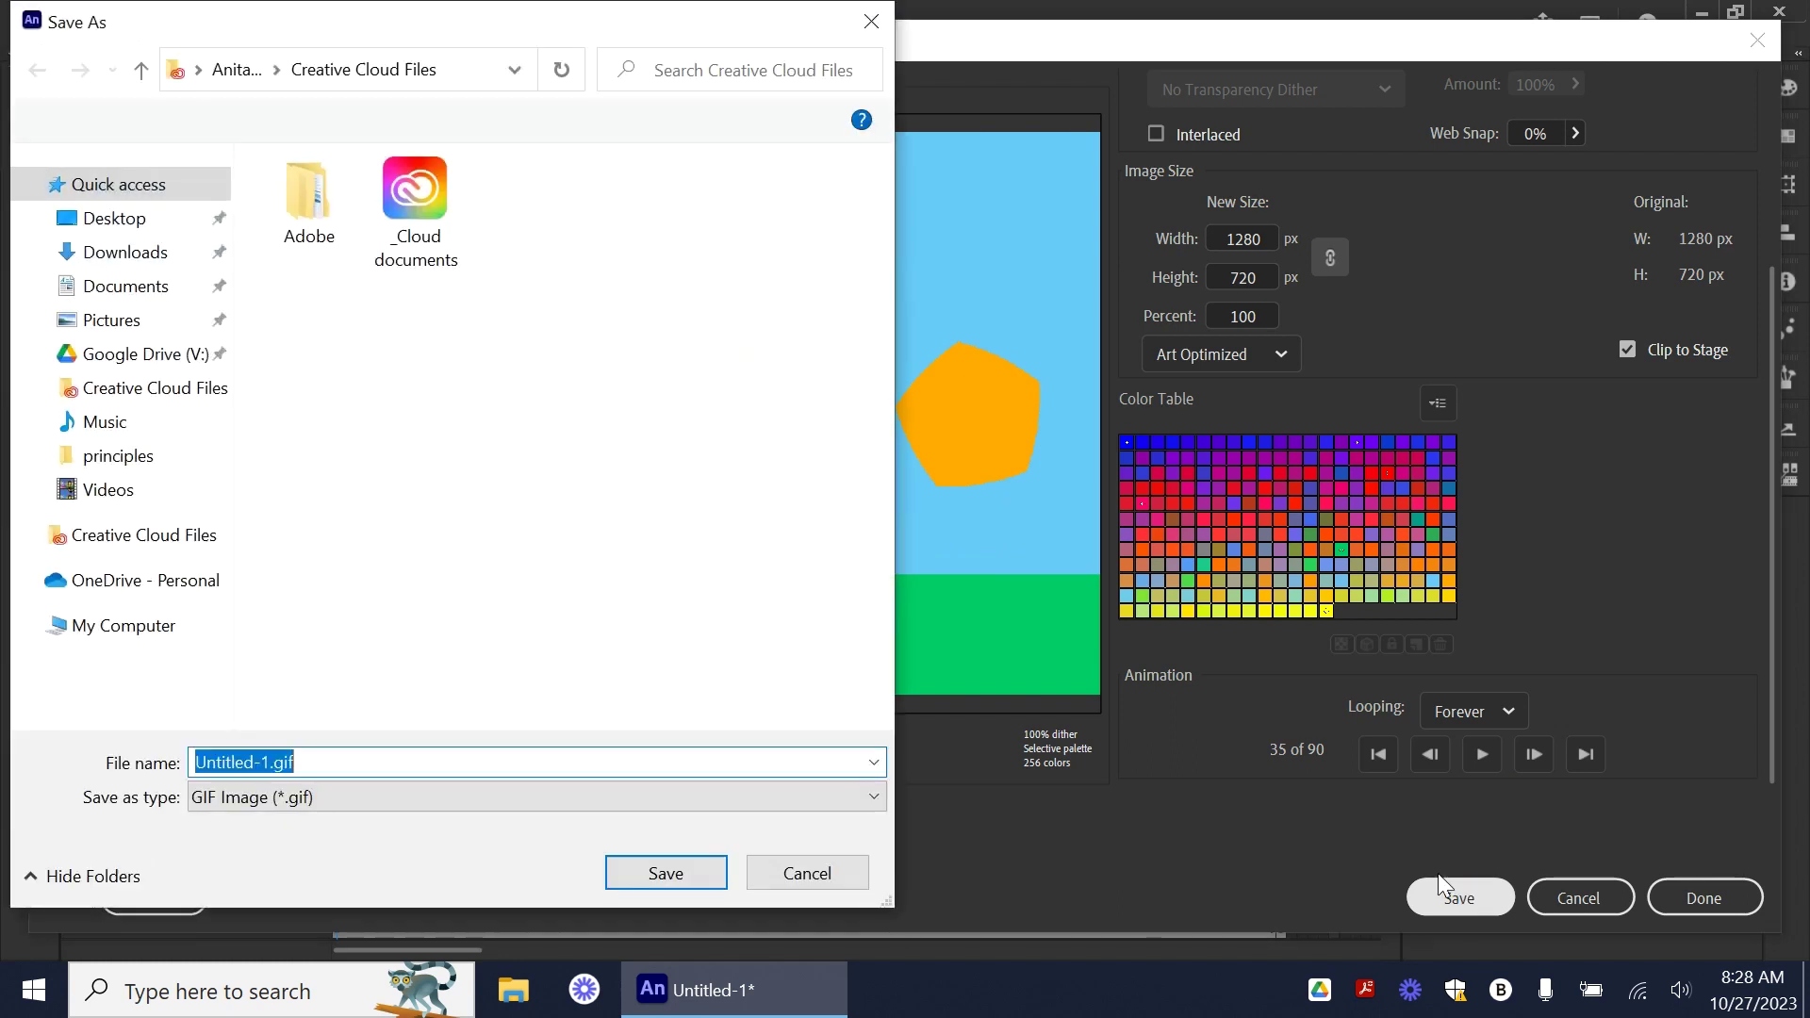
pyautogui.click(141, 251)
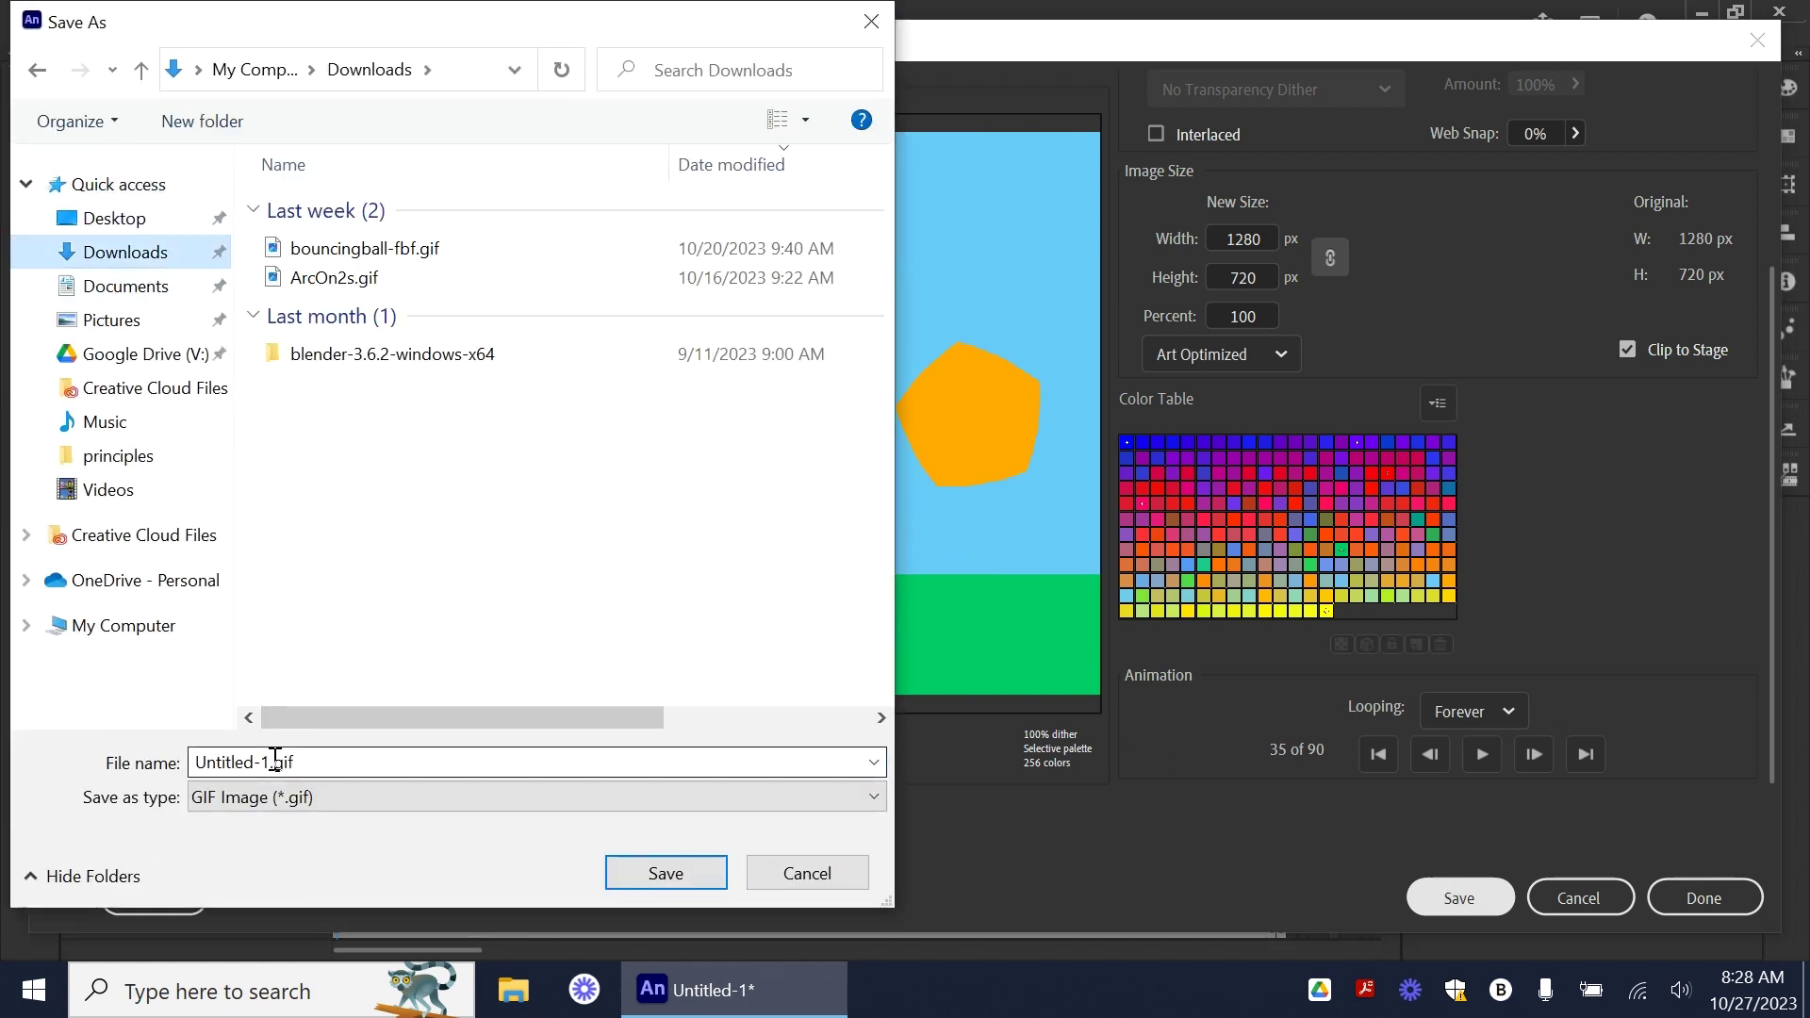
pyautogui.press('BackSpace')
pyautogui.press('BackSpace')
pyautogui.press('BackSpace')
pyautogui.press('BackSpace')
pyautogui.press('BackSpace')
pyautogui.press('BackSpace')
pyautogui.press('BackSpace')
pyautogui.press('BackSpace')
pyautogui.press('BackSpace')
pyautogui.press('BackSpace')
pyautogui.write('Tweens')
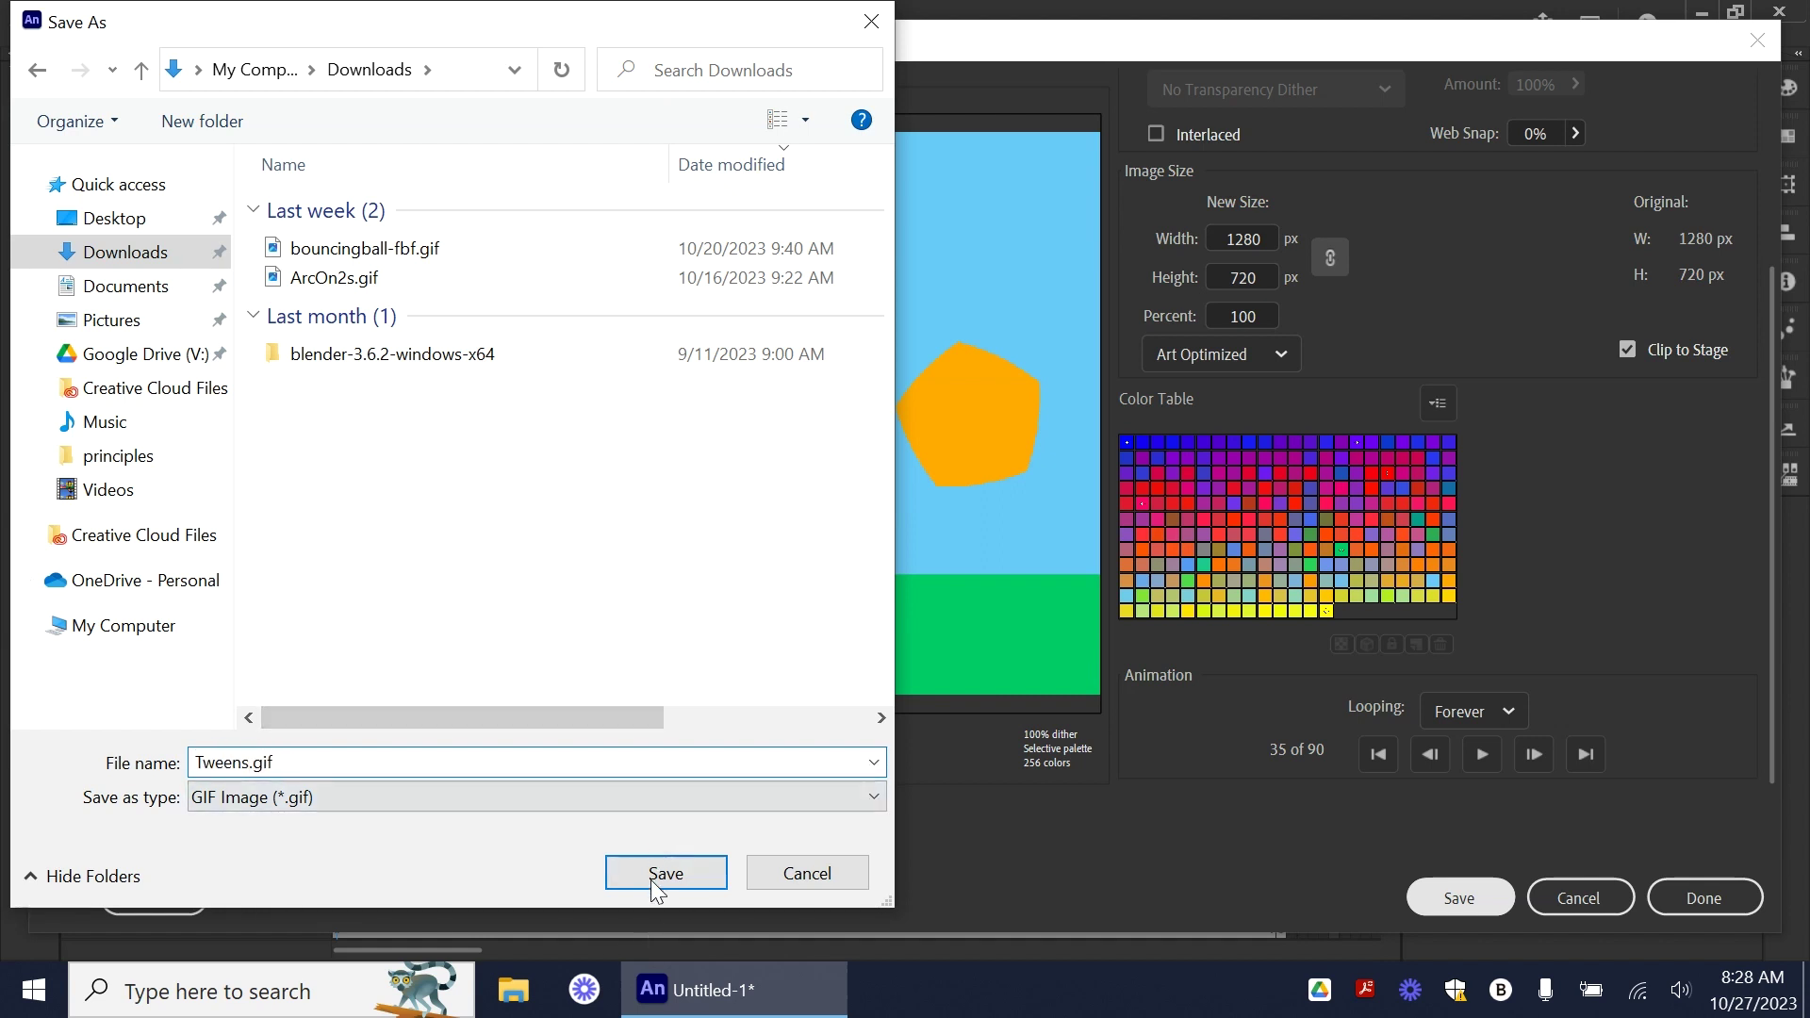
pyautogui.click(660, 875)
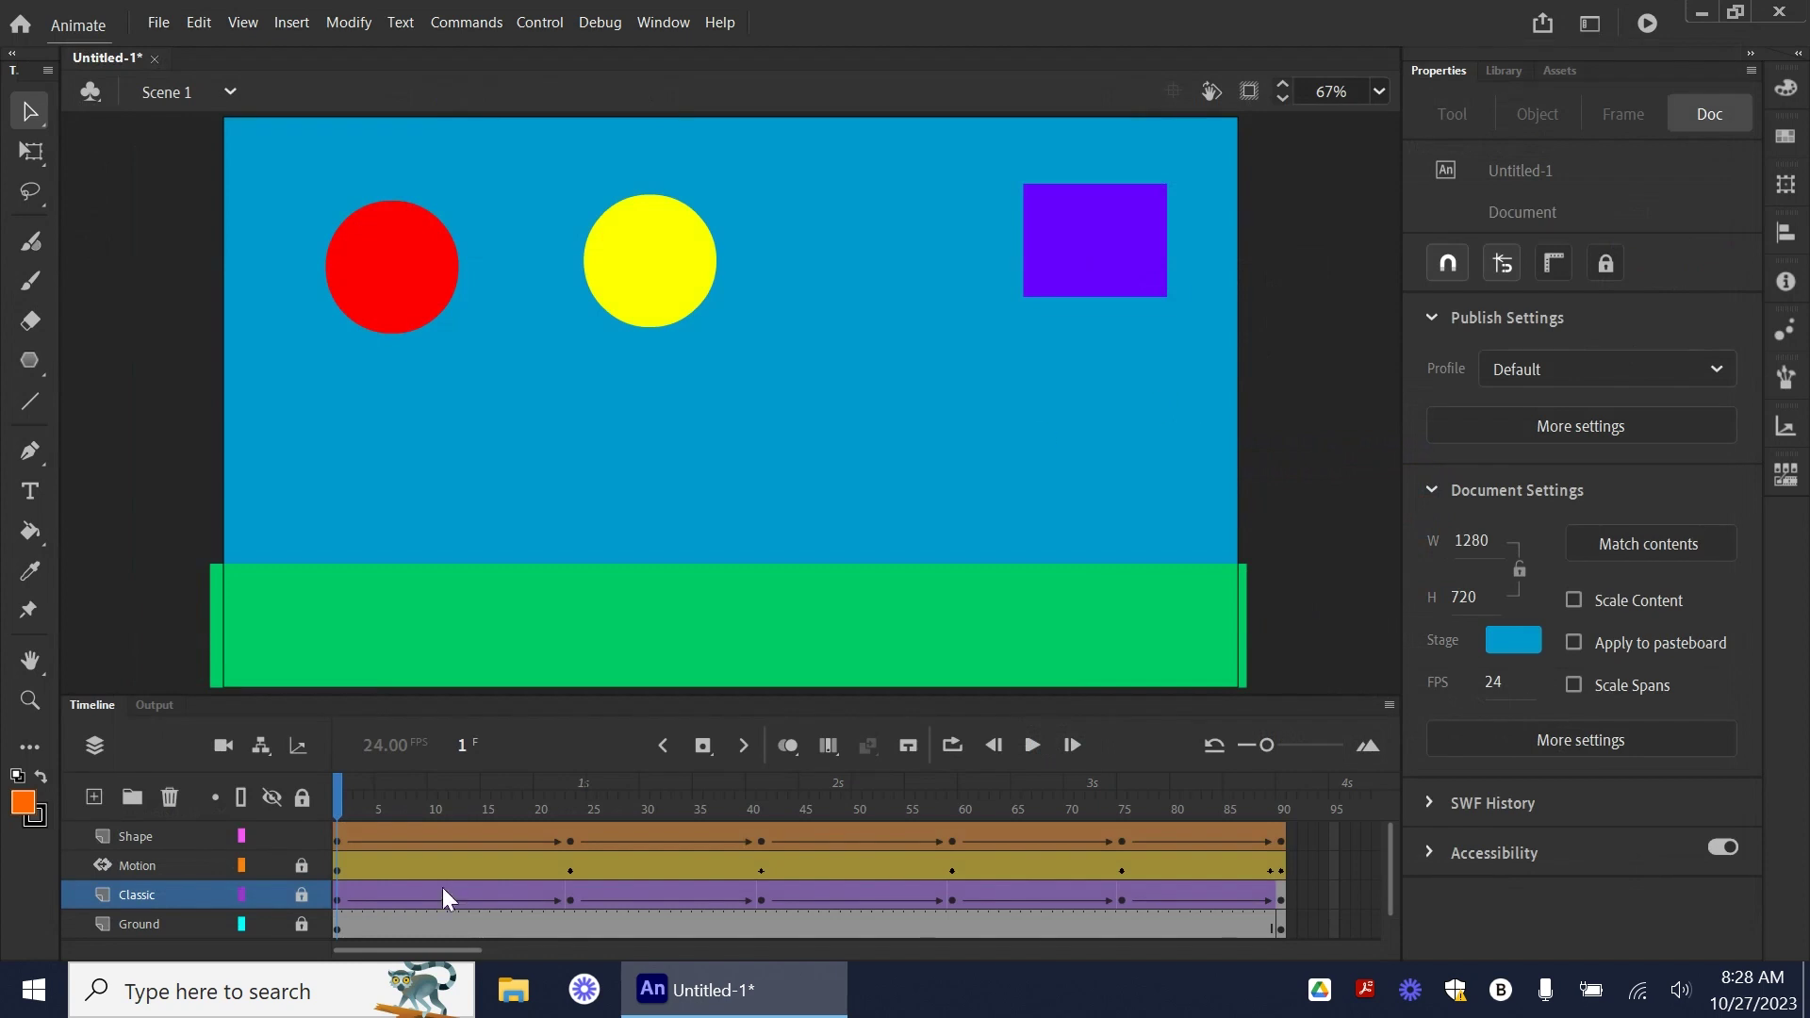
# - Switch to File Explorer, view Tweens.gif from the Downloads folder, and close both the image viewer and the folder
pyautogui.click(517, 997)
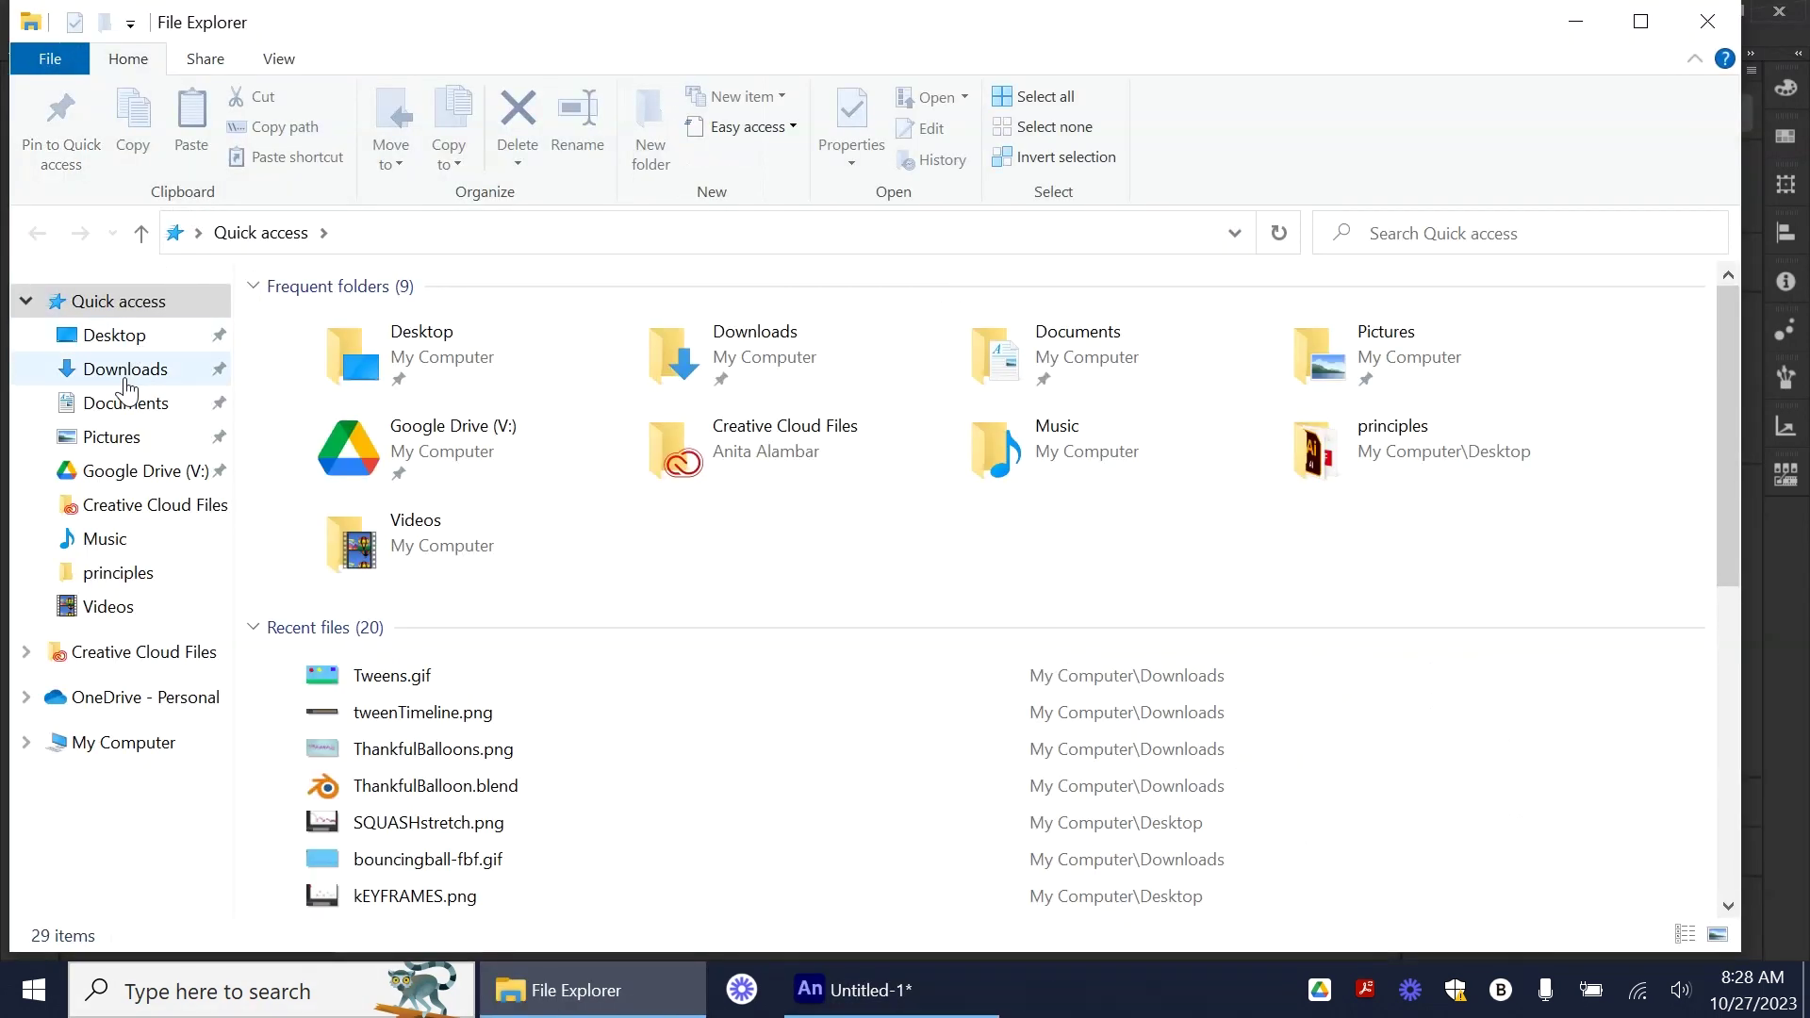
pyautogui.click(126, 377)
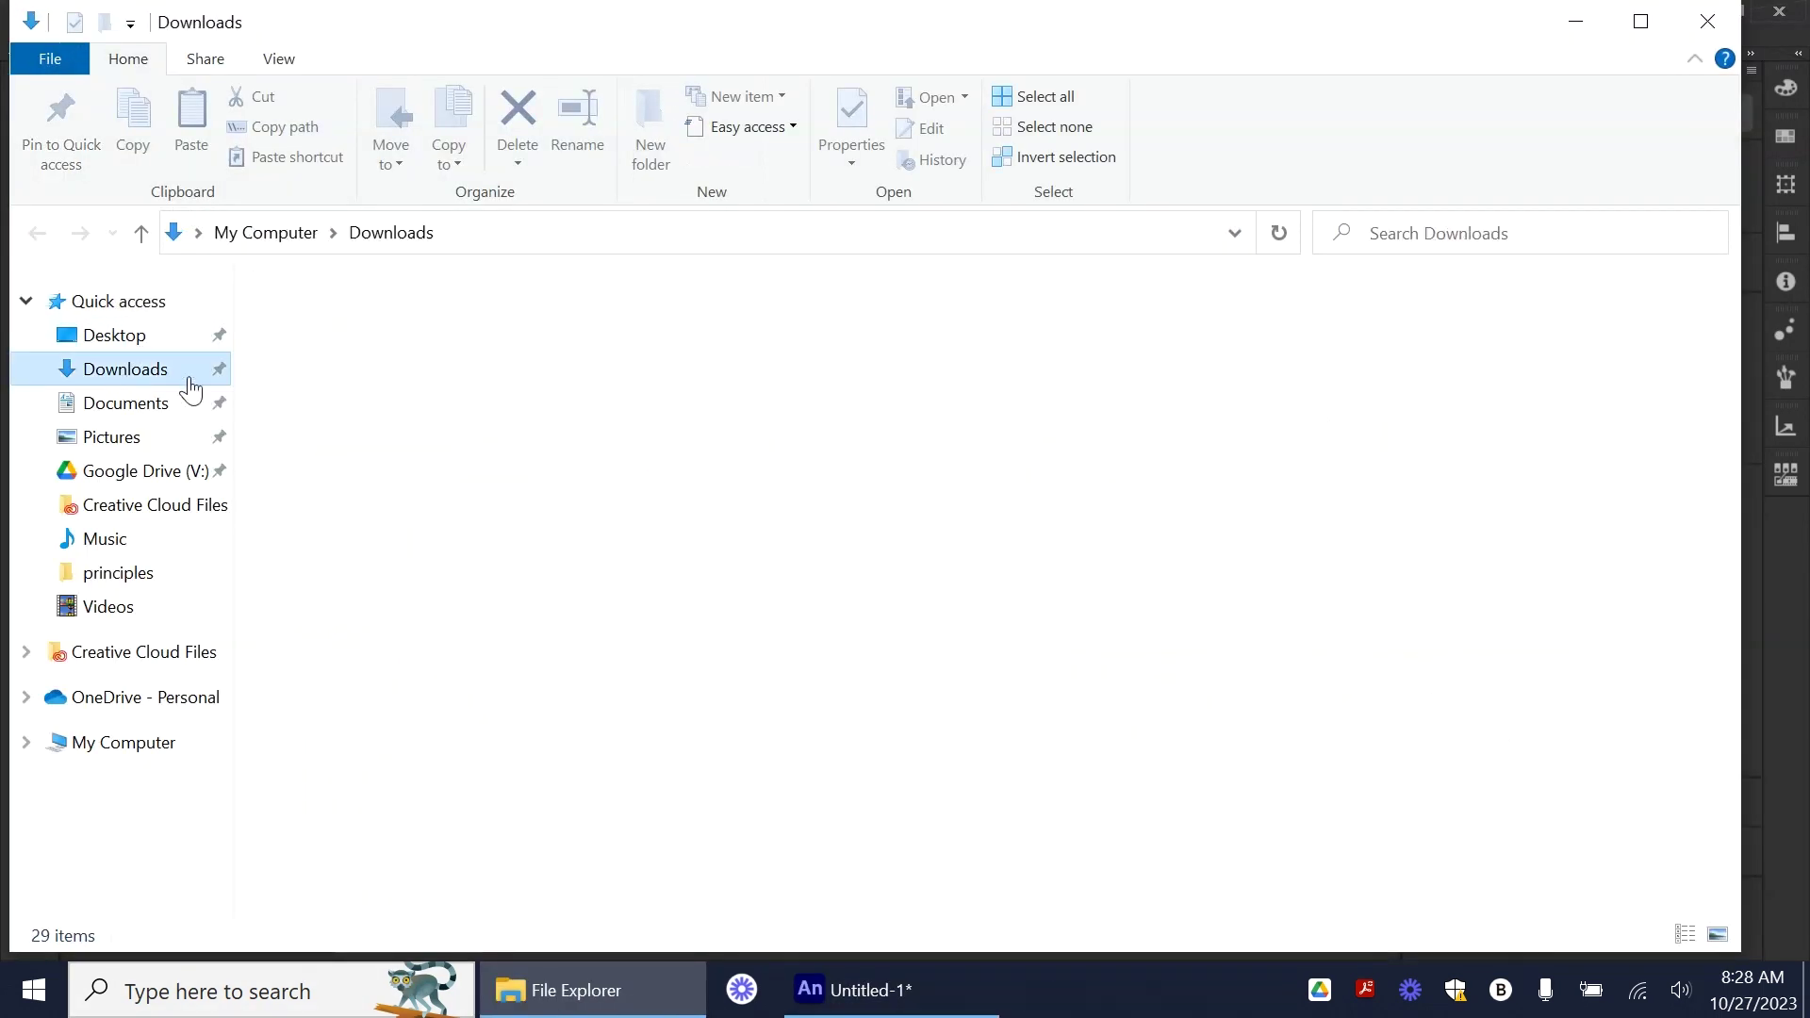
pyautogui.click(367, 324)
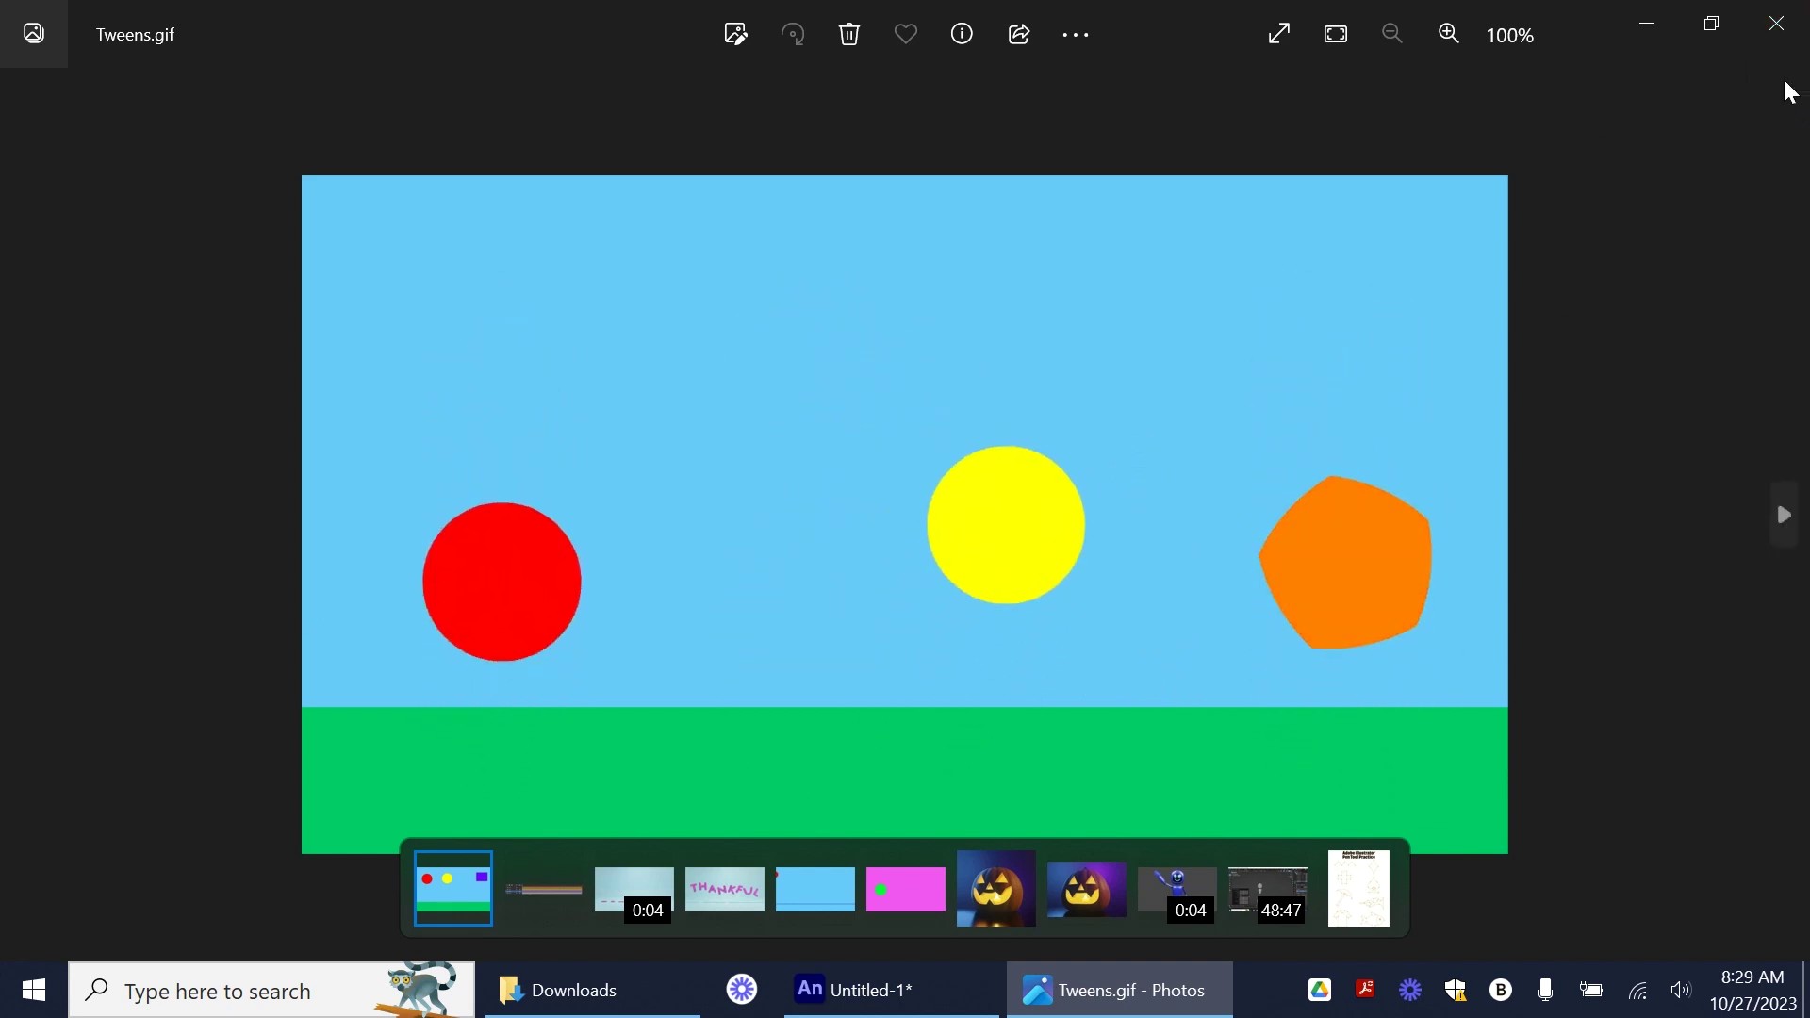
pyautogui.click(1777, 23)
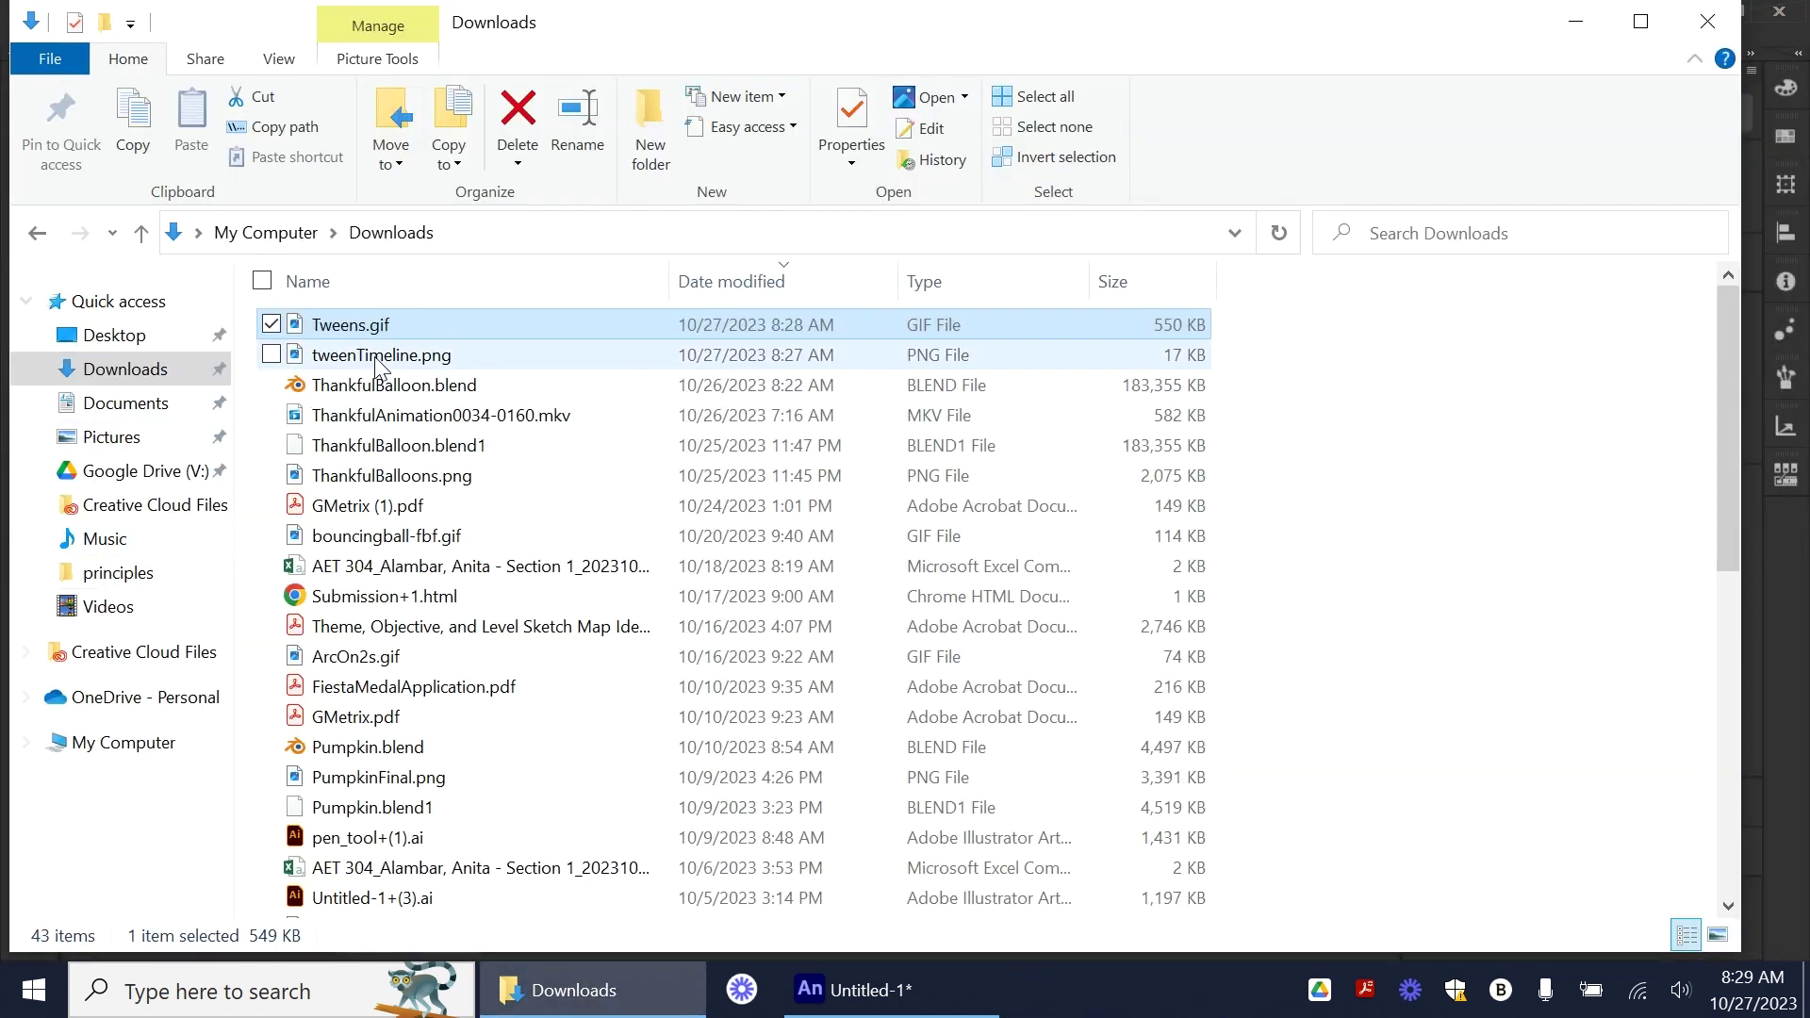
pyautogui.click(1707, 21)
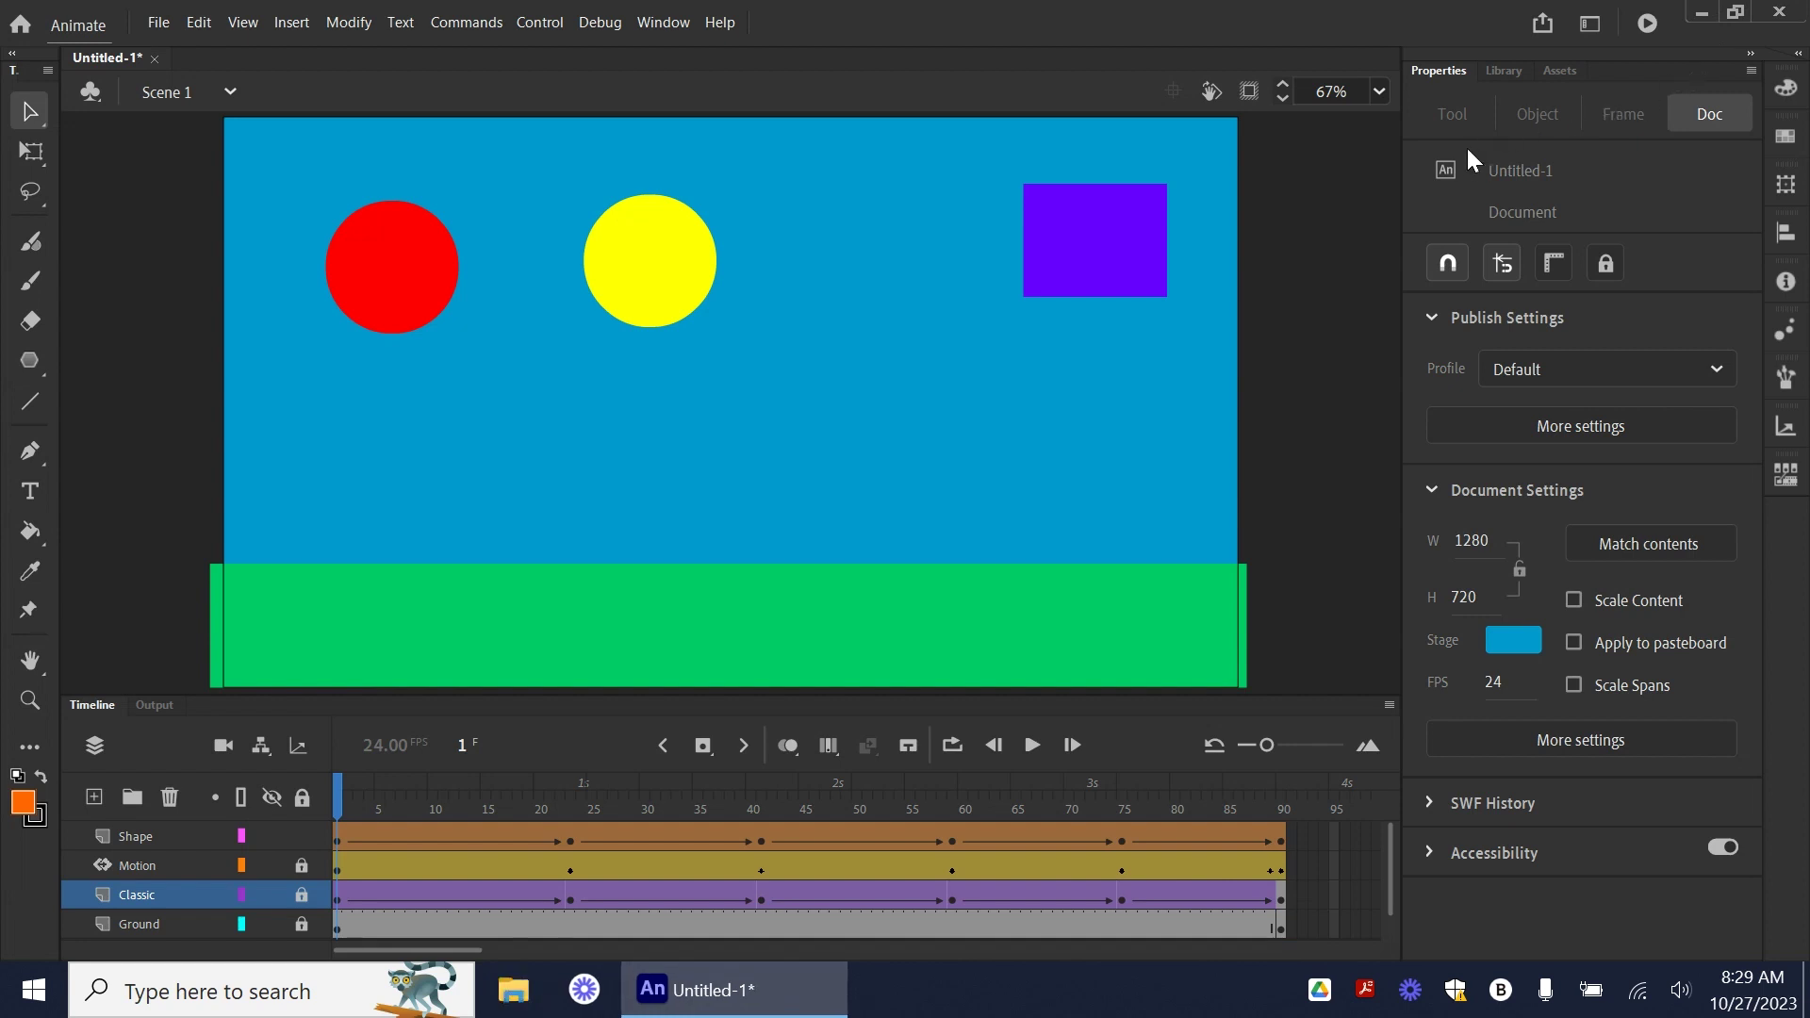